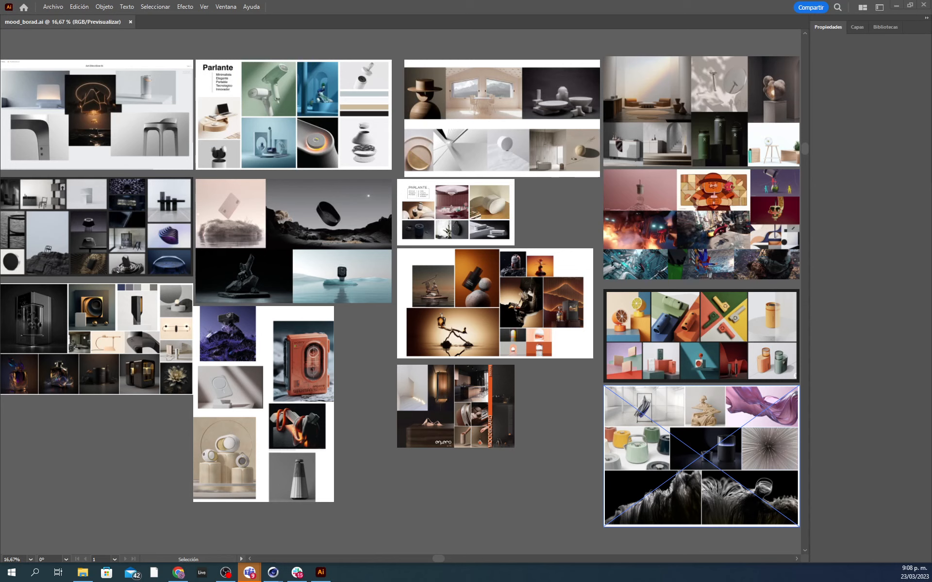
left_click(584, 456)
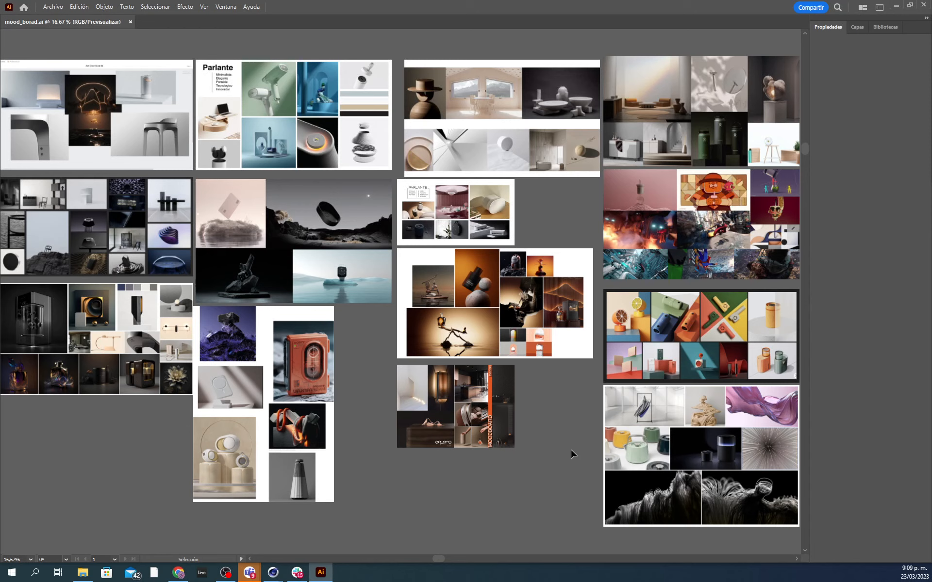
left_click(239, 269)
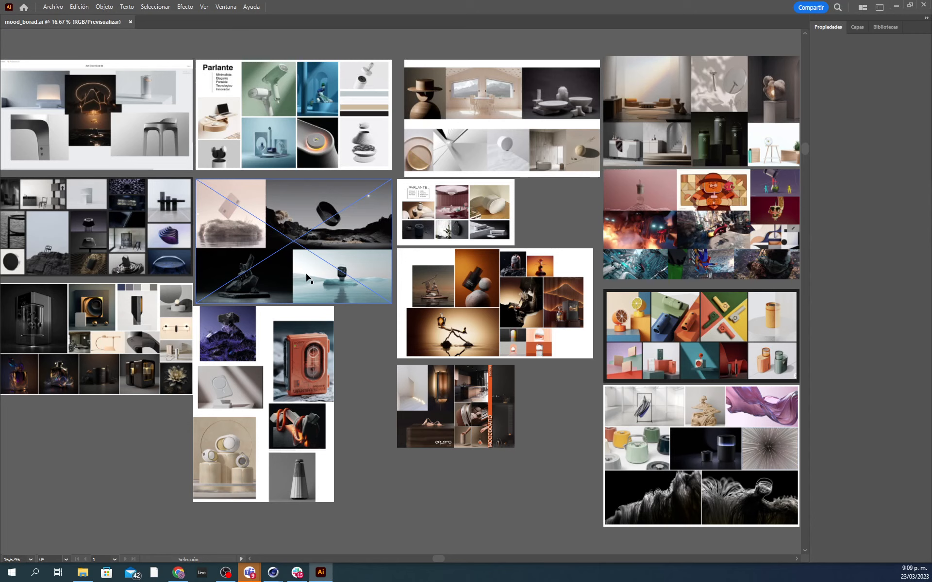
left_click(468, 269)
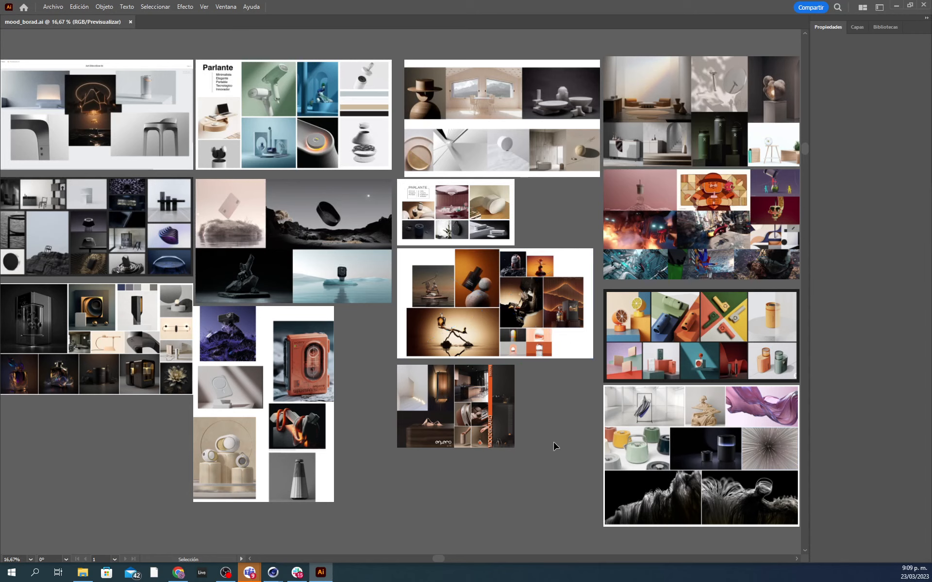
left_click(500, 396)
left_click_drag(500, 395, 512, 411)
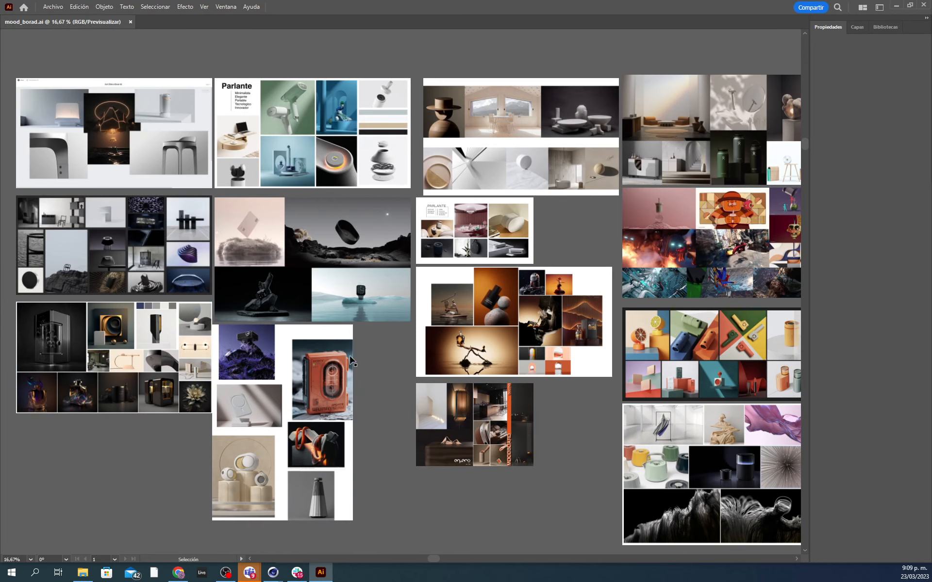
Step: Collapse the side panels to icons to give the Parlante mood board more canvas space
scroll(247, 100, "up", 3, "alt")
scroll(248, 100, "up", 1, "alt")
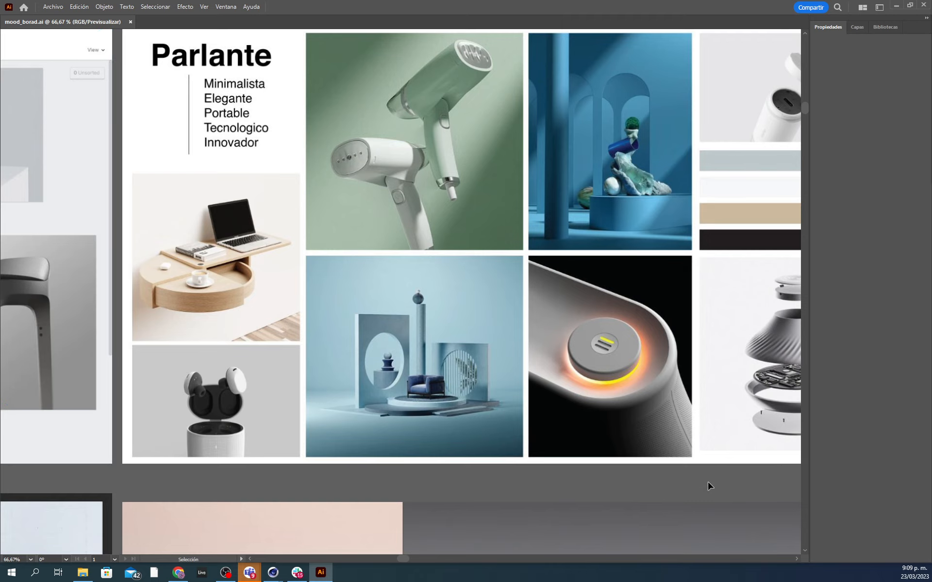
left_click_drag(724, 437, 619, 445)
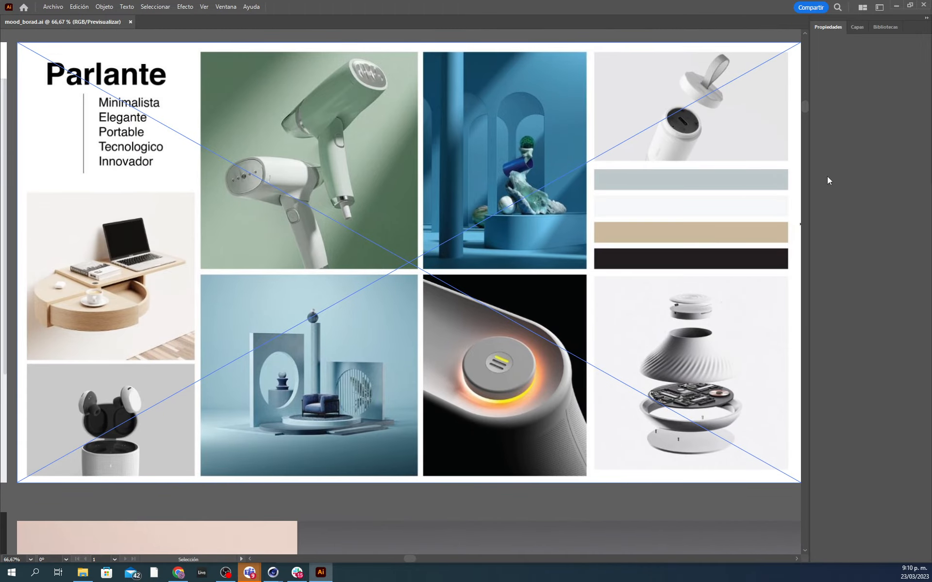
left_click(927, 19)
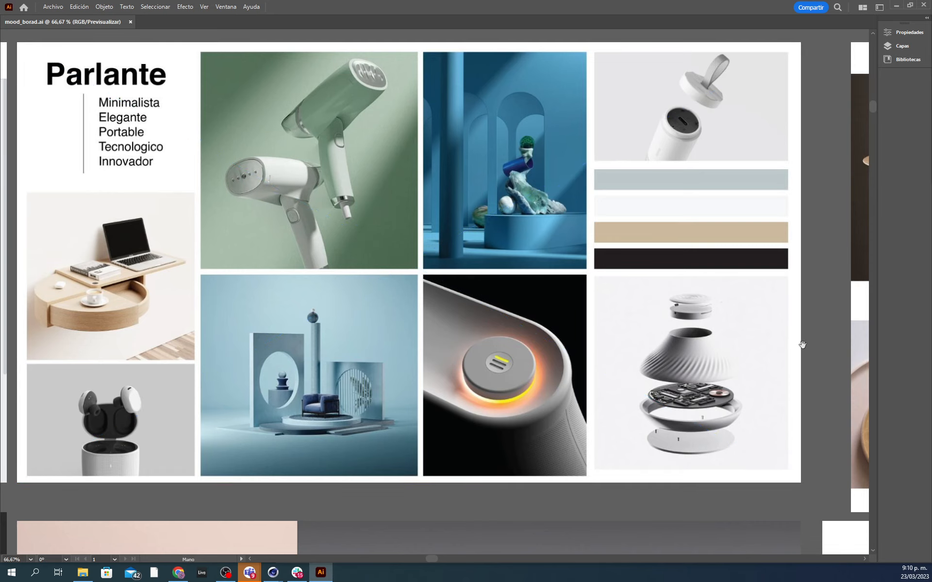
Step: Examine the product photos, blue set scenes and colour swatches on the Parlante mood board
left_click_drag(802, 344, 827, 348)
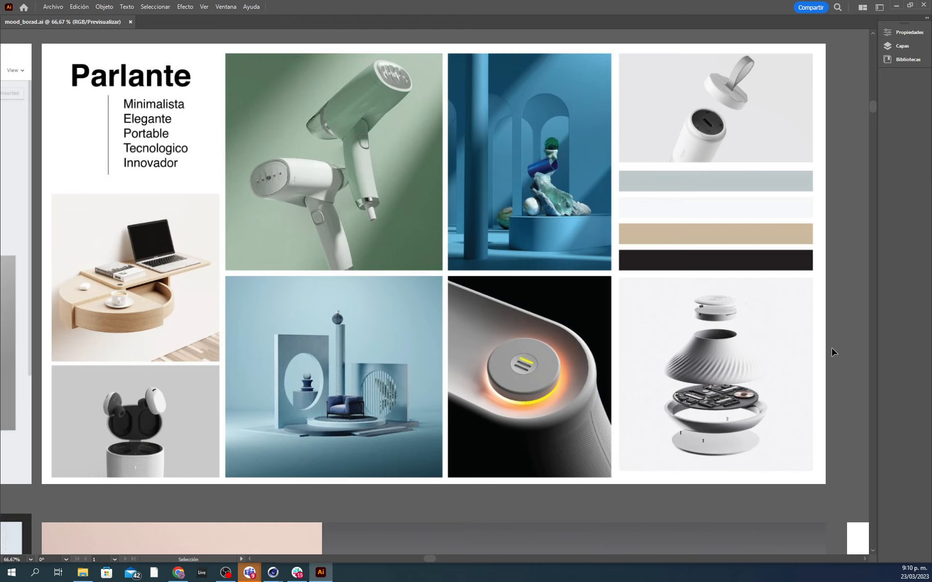
left_click_drag(833, 352, 846, 355)
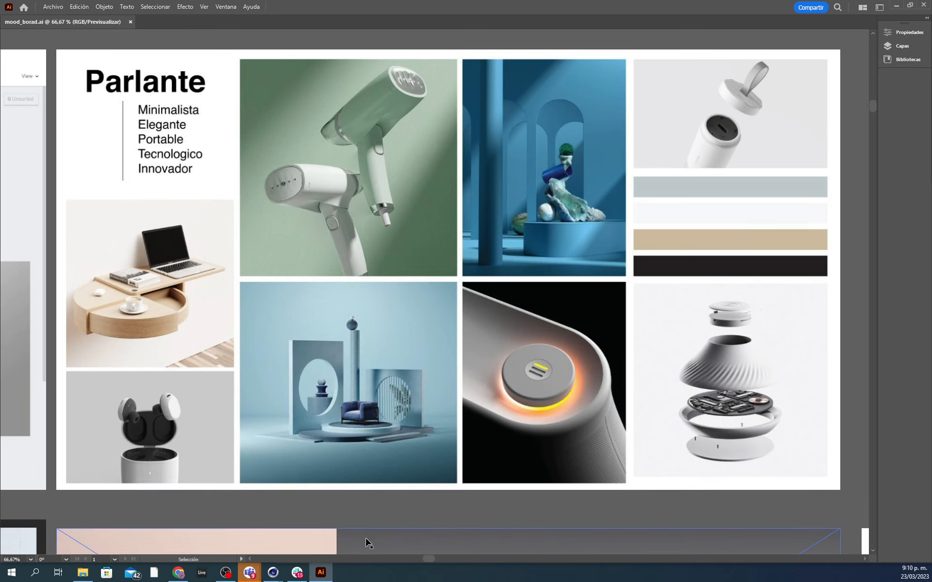
left_click_drag(381, 500, 390, 500)
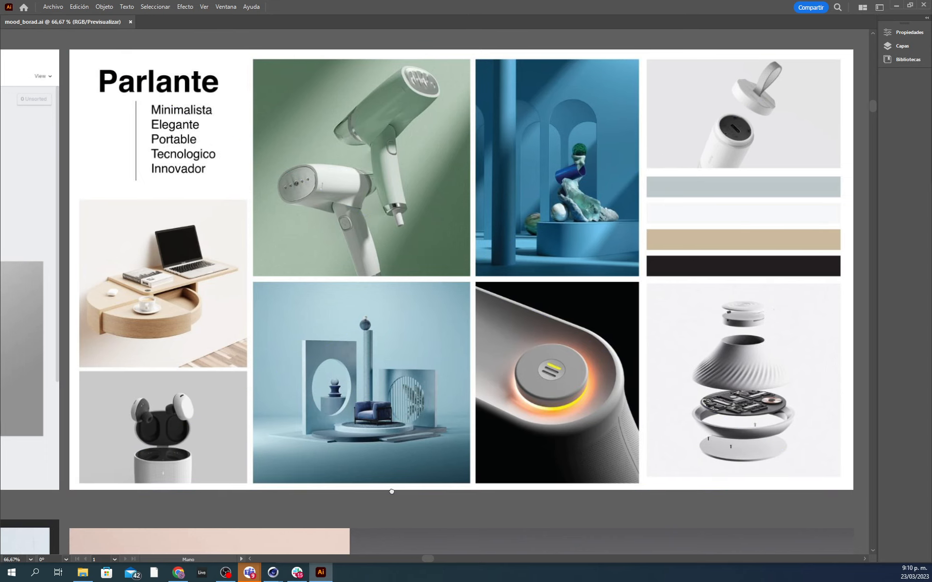
scroll(551, 347, "down", 2, "alt")
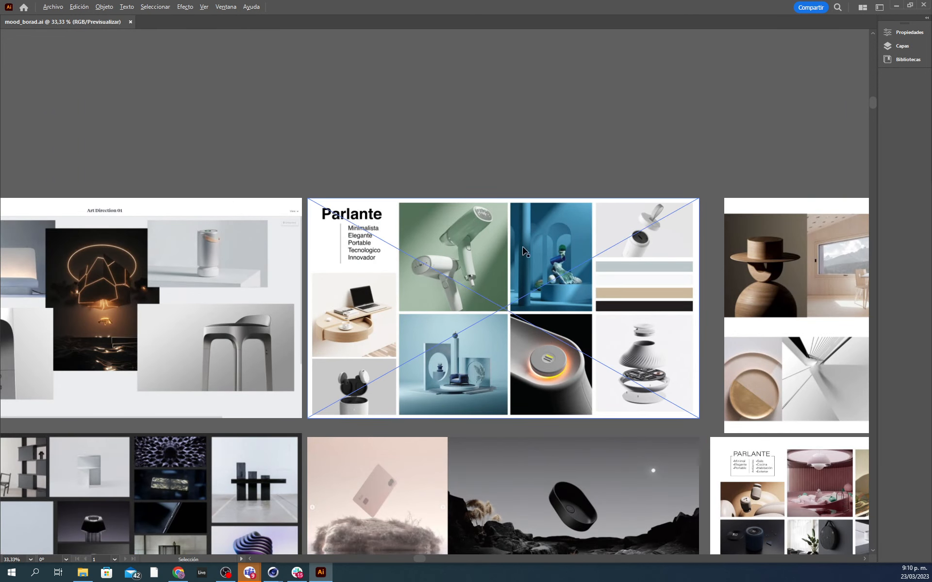
scroll(442, 264, "up", 2, "alt")
left_click_drag(517, 300, 416, 264)
left_click_drag(467, 285, 457, 285)
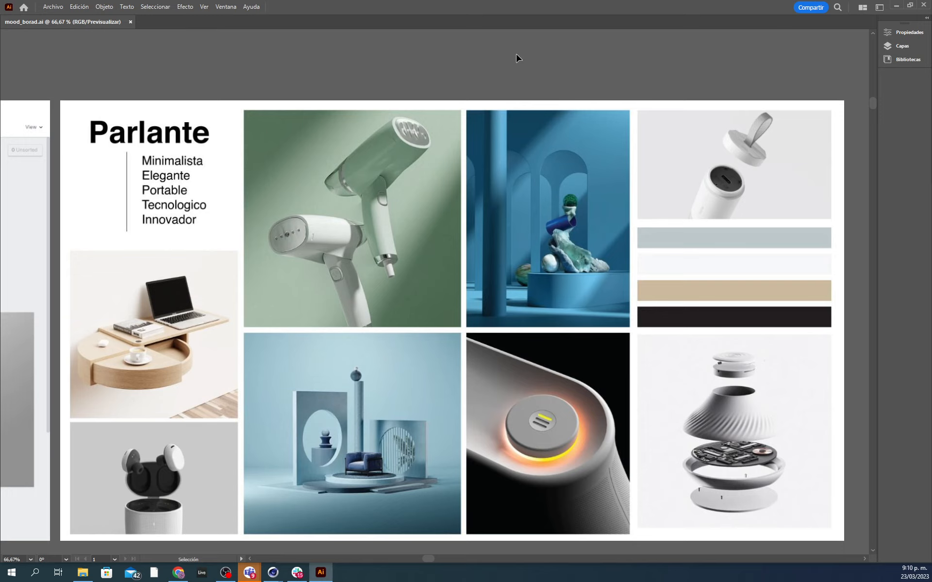
left_click_drag(559, 125, 555, 102)
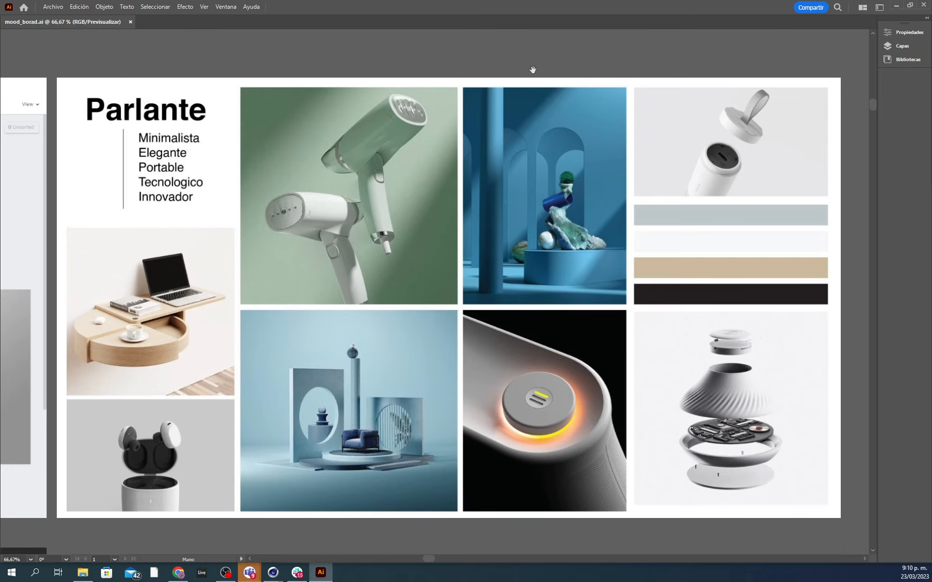
left_click_drag(531, 66, 542, 66)
left_click(567, 208)
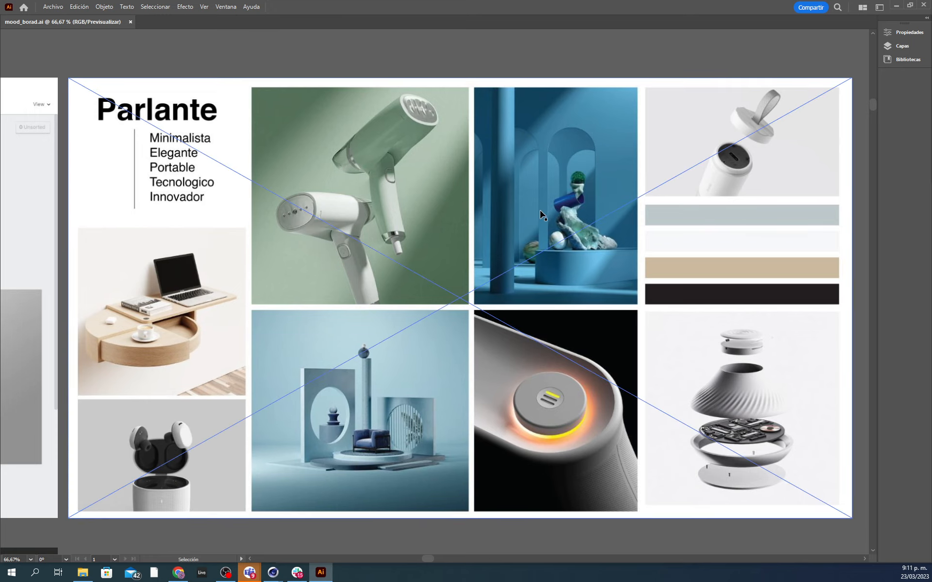
left_click(479, 64)
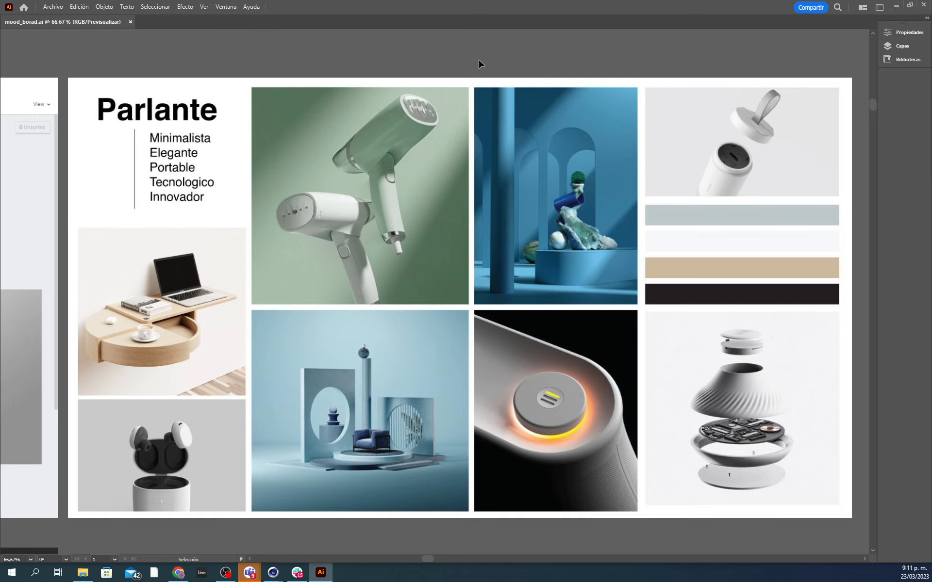
left_click(272, 180)
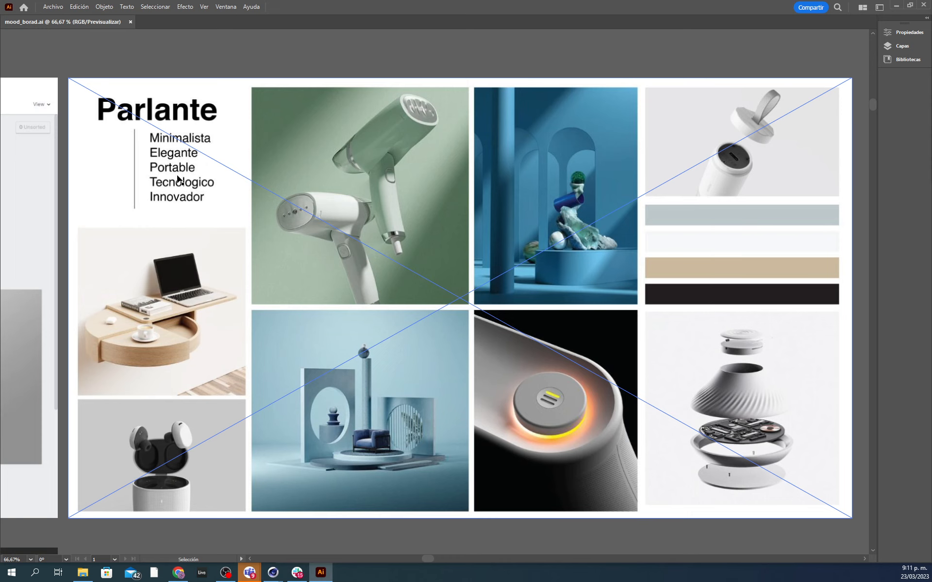
Step: Examine the Parlante board's title and keyword list up close, together with the green hairdryer-style product photo
left_click_drag(184, 175, 219, 177)
scroll(200, 141, "up", 2, "alt")
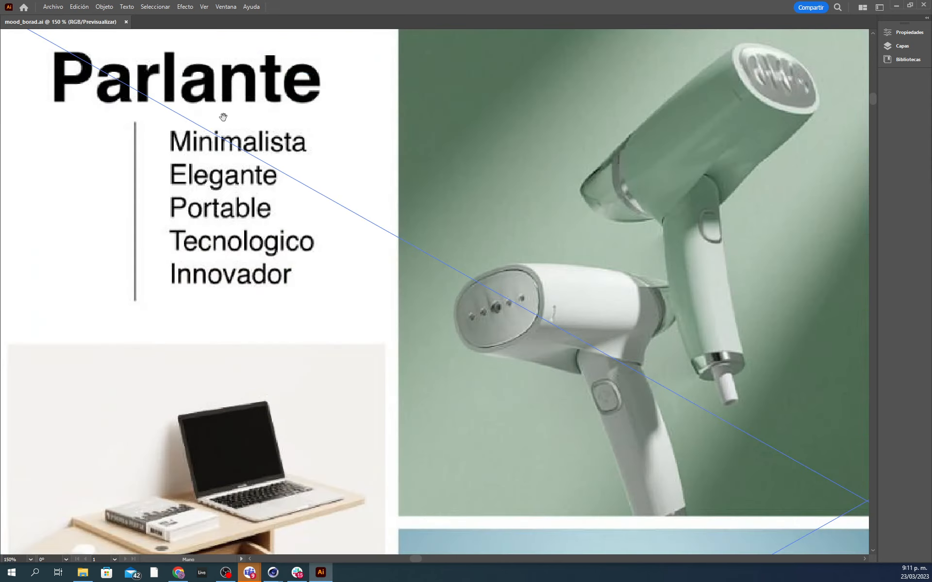
left_click_drag(224, 116, 299, 179)
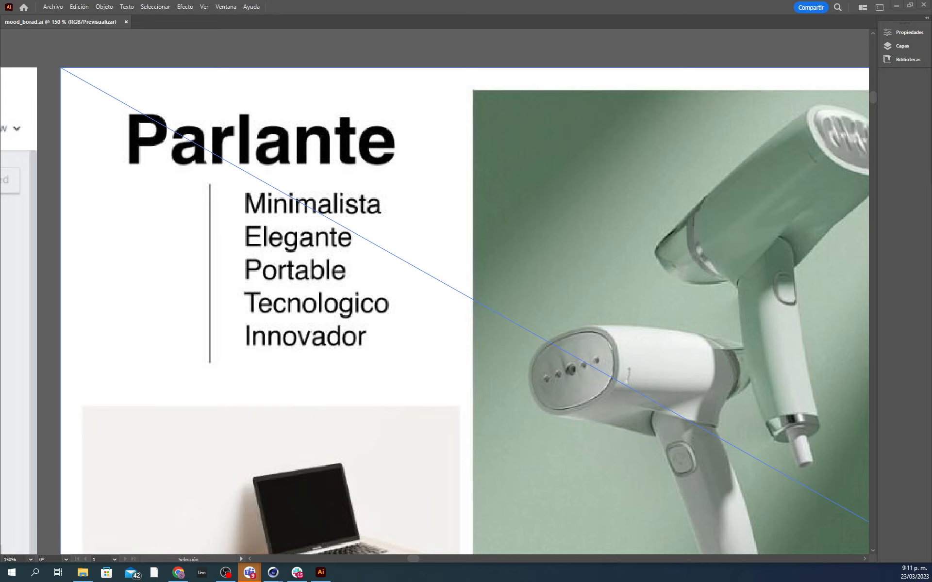
left_click(584, 38)
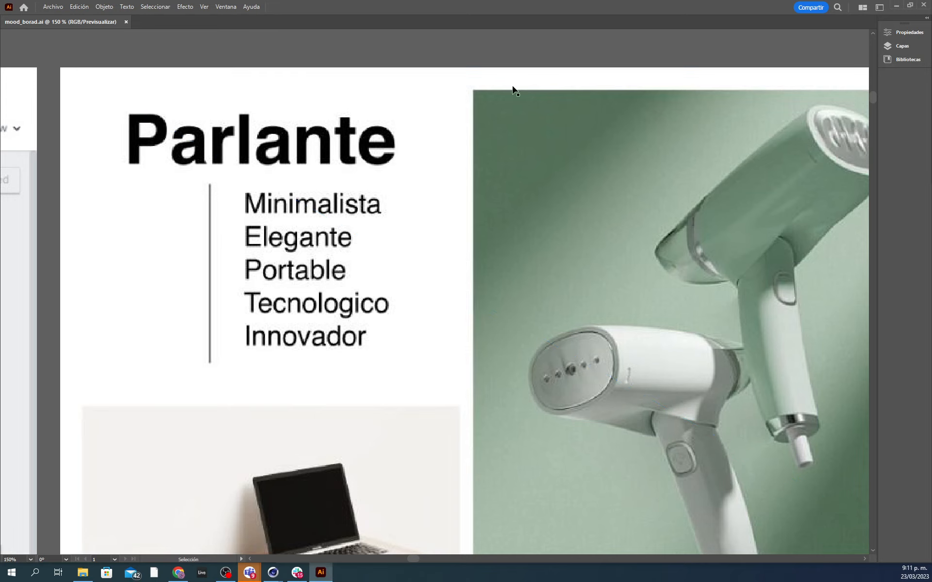
left_click(511, 227)
left_click_drag(521, 231, 490, 222)
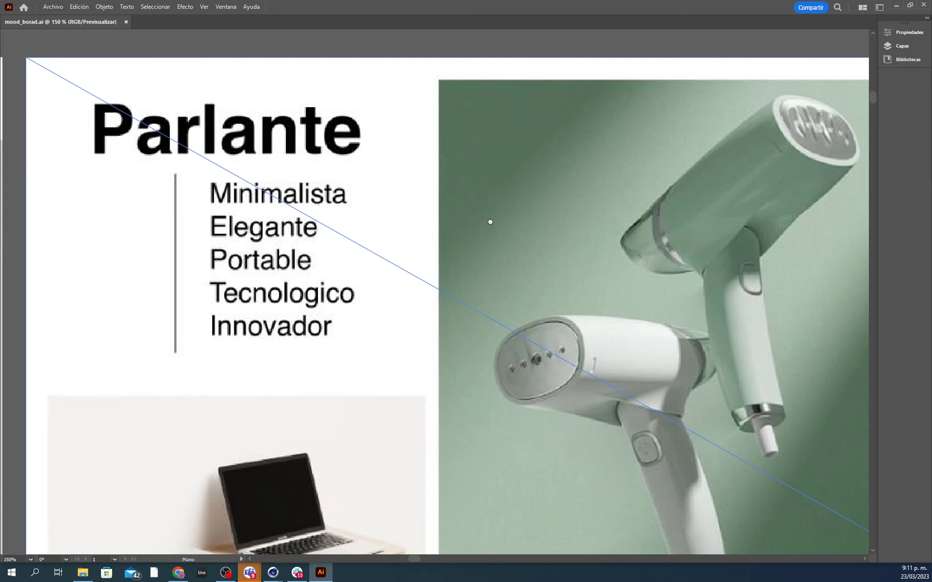
scroll(351, 220, "down", 2, "alt")
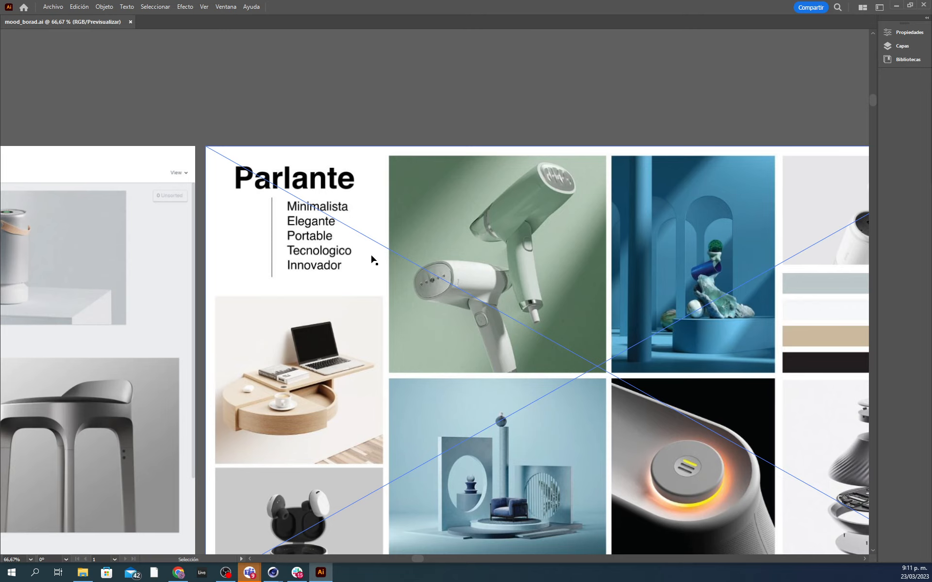
Step: Compare the Parlante mood board with its neighbouring boards, then review its full layout
left_click_drag(367, 253, 323, 237)
key("alt")
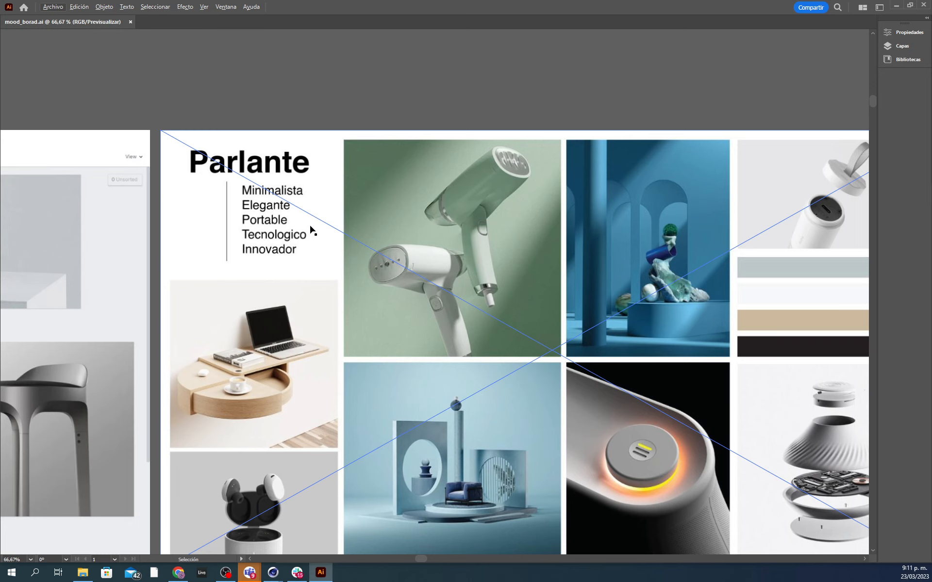
scroll(311, 231, "down", 3)
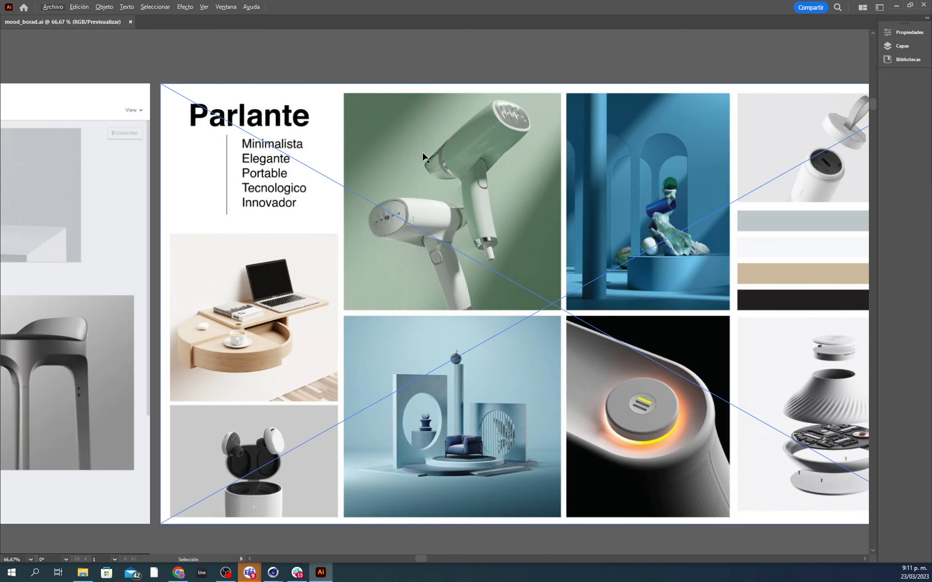
scroll(505, 80, "down", 4, "alt")
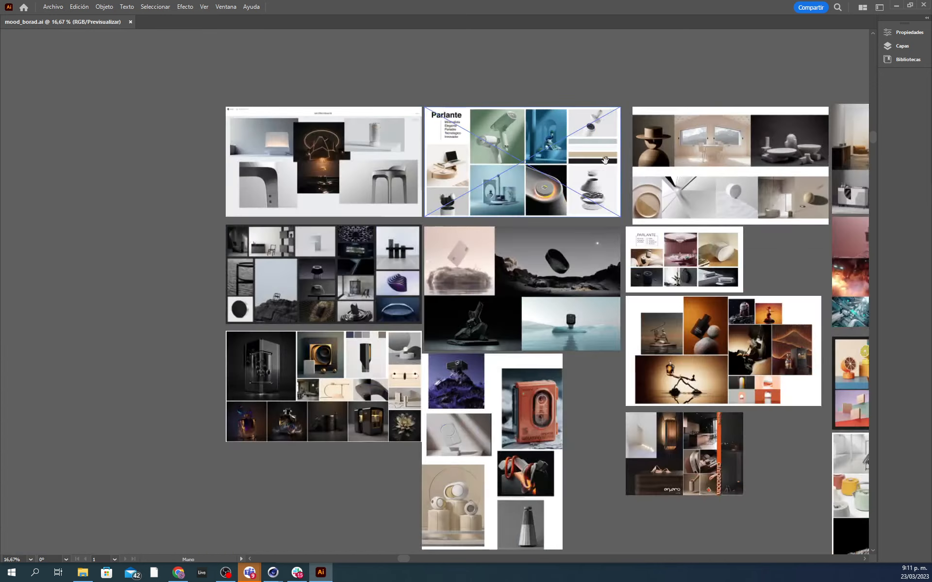
left_click_drag(604, 161, 566, 158)
scroll(495, 198, "up", 2, "alt")
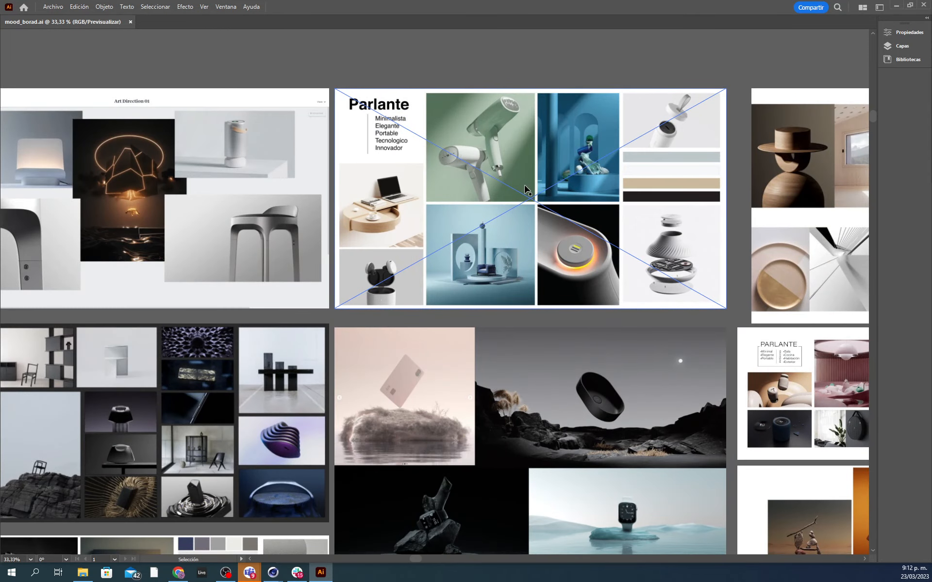
scroll(526, 189, "up", 1, "alt")
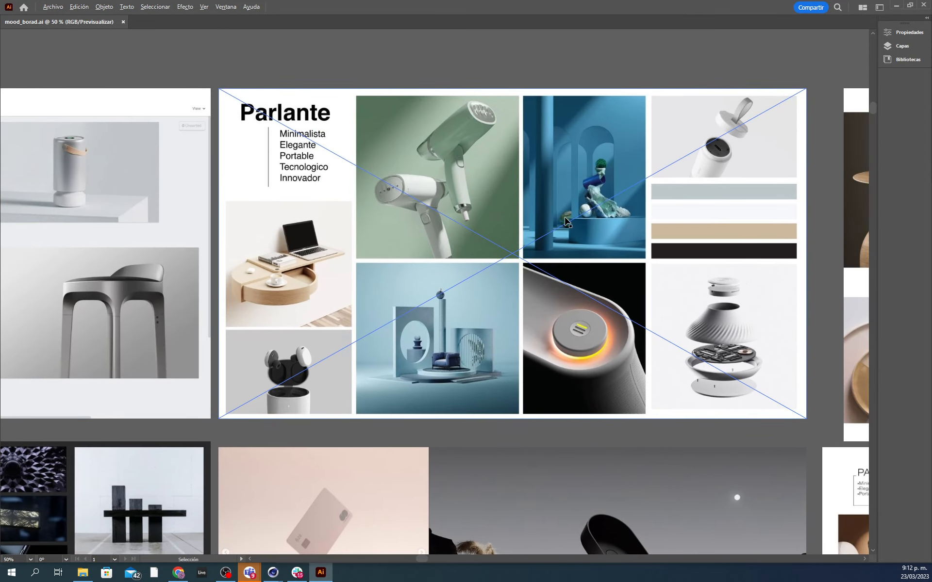
scroll(567, 220, "up", 1, "alt")
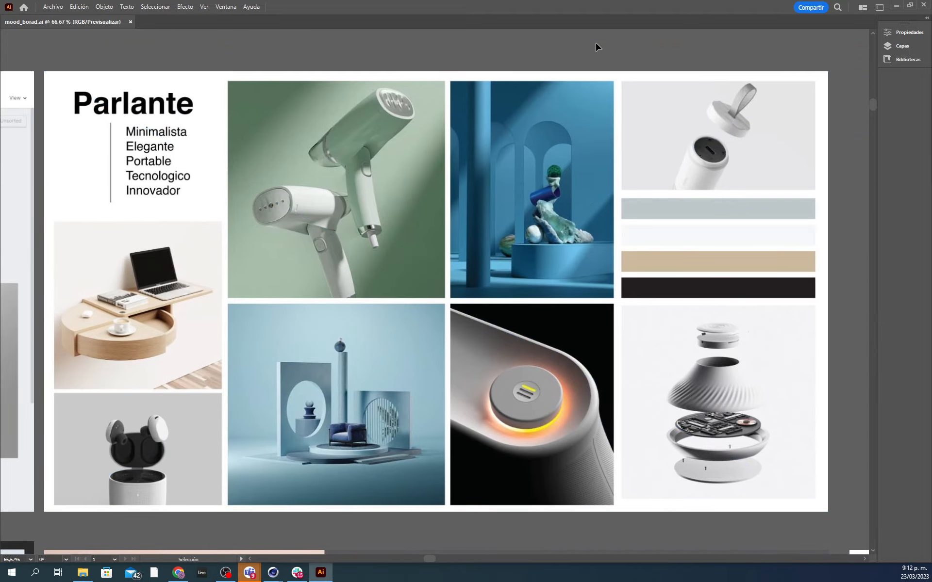
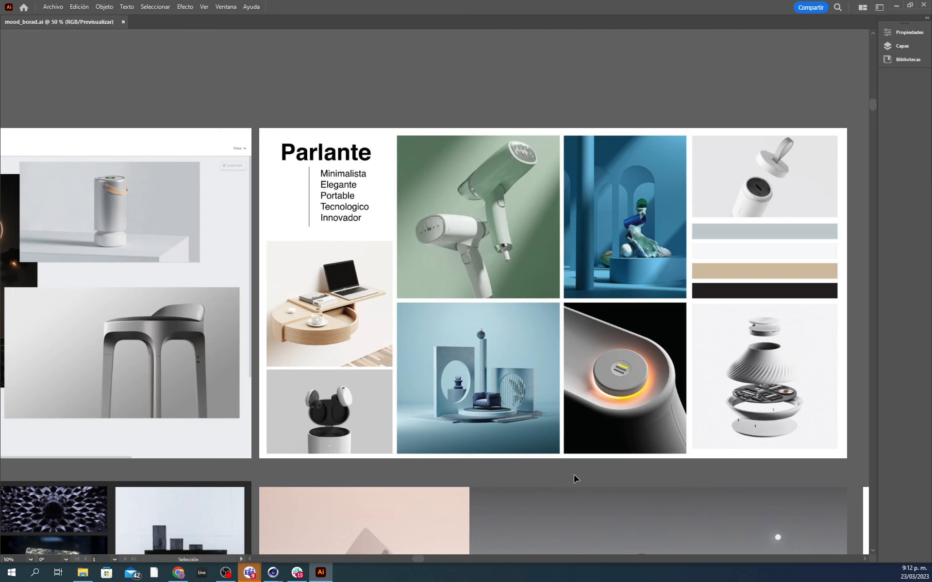
Step: Examine the Art Direction 01 mood board next to the Parlante board
scroll(578, 474, "left", 2)
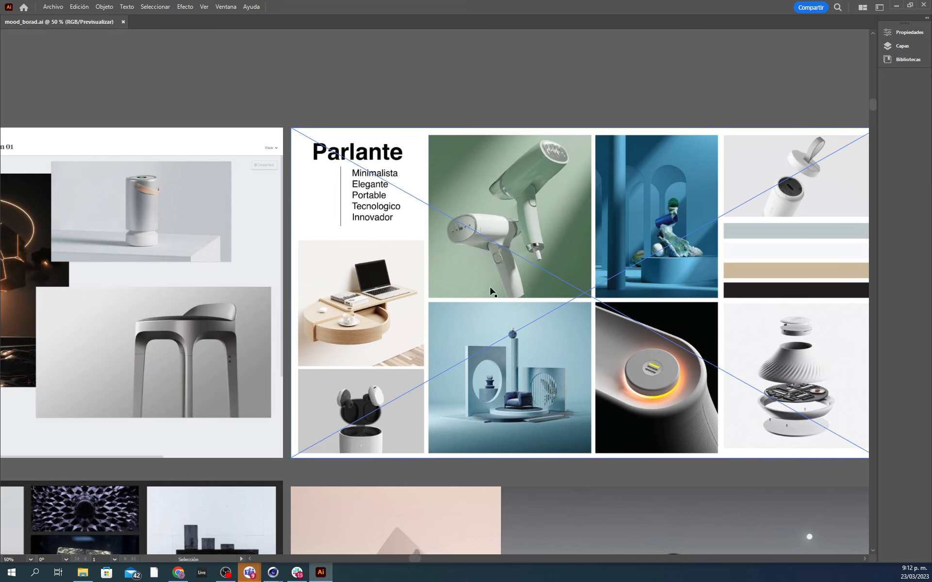
mouse_move(291, 352)
left_mouse_down()
mouse_move(508, 353)
mouse_move(285, 352)
left_mouse_up()
left_click_drag(485, 320, 699, 321)
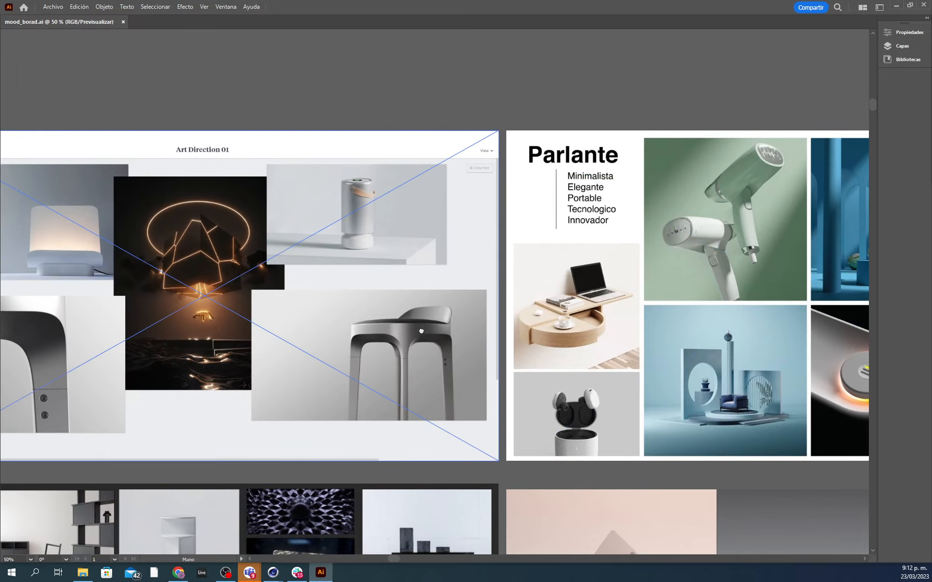
left_click_drag(427, 329, 217, 325)
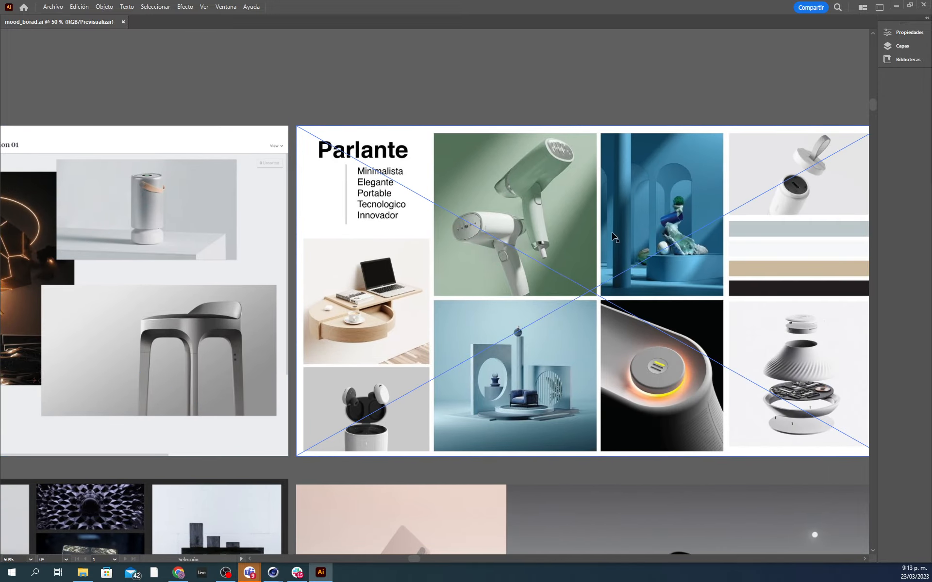
left_click_drag(462, 277, 852, 291)
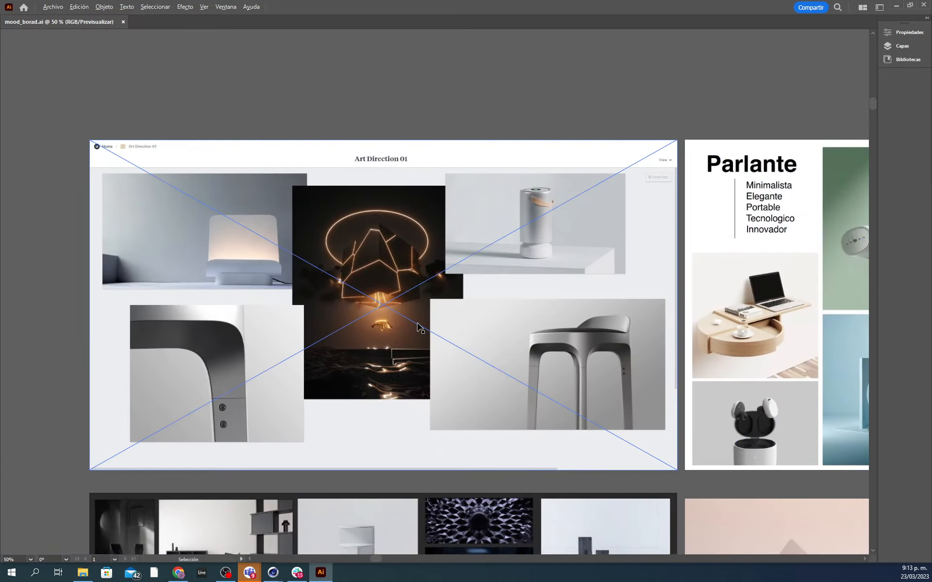
scroll(418, 323, "up", 1, "alt")
left_click_drag(412, 348, 475, 340)
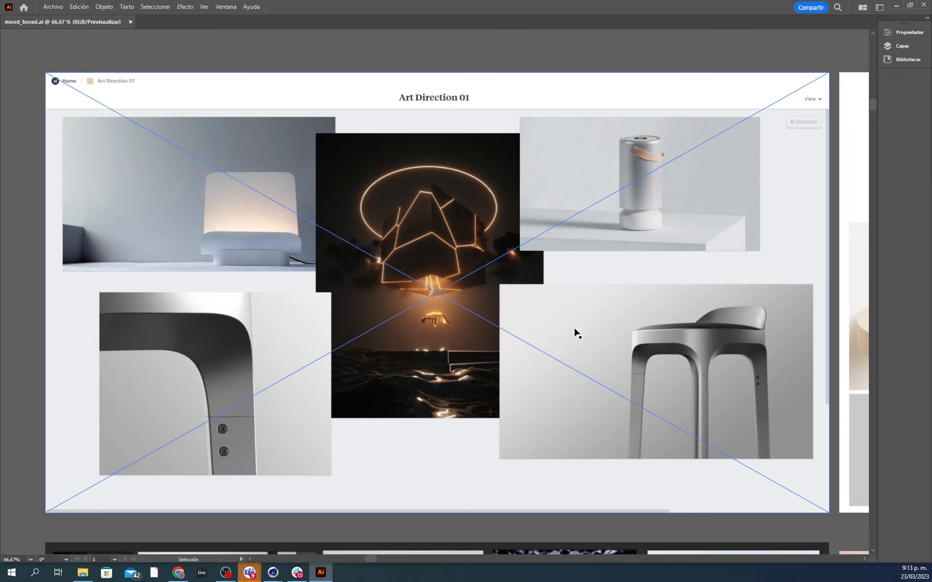
left_click(536, 54)
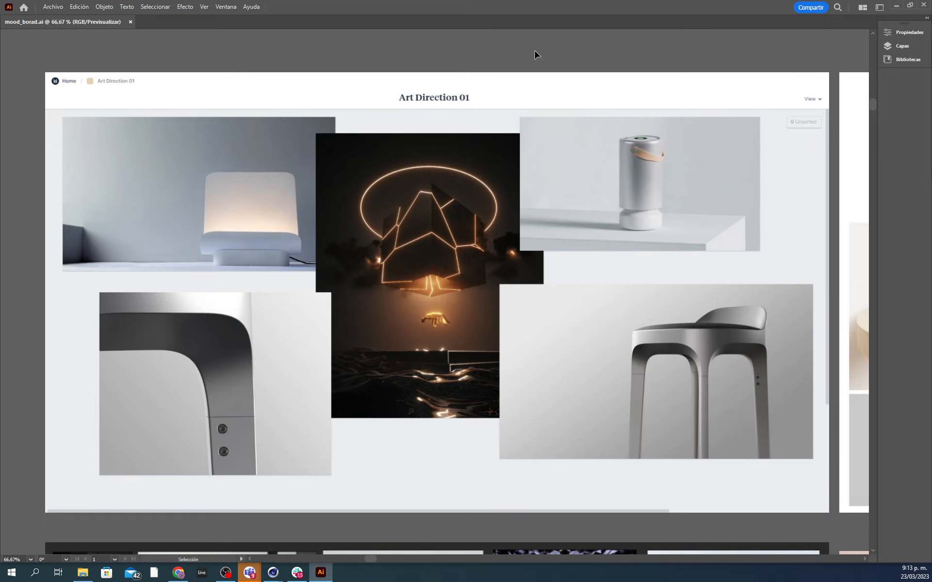
Step: Mark the lamp, curved leg close-up and stool images on the Art Direction 01 board with short black Paintbrush strokes
key("b")
left_click_drag(215, 161, 181, 197)
left_click_drag(218, 363, 247, 347)
left_click_drag(661, 362, 682, 341)
left_click_drag(666, 173, 676, 161)
key("v")
left_click(730, 188)
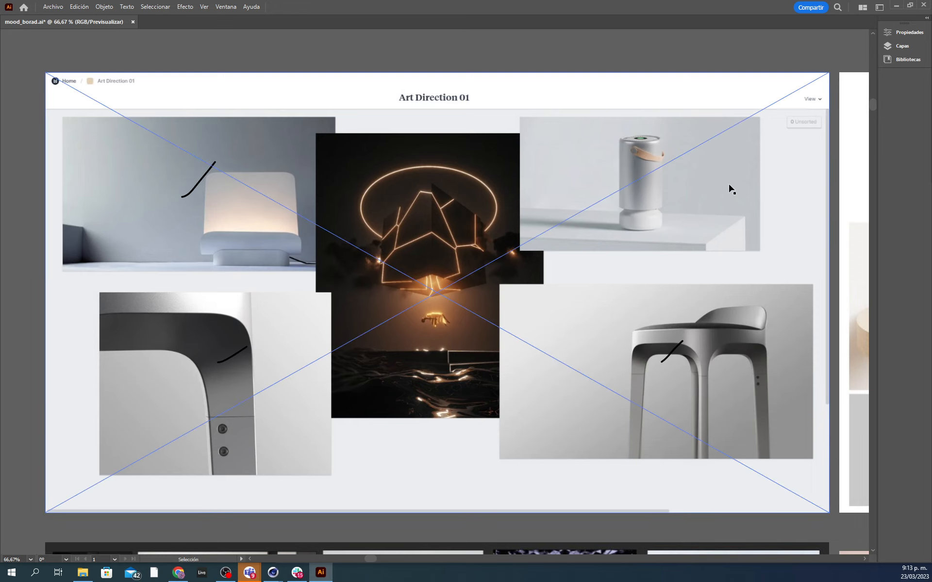
Step: Undo the three Paintbrush strokes on the lamp, curved leg close-up and stool images of the Art Direction 01 board
key("ctrl+z")
key("ctrl+z")
key("ctrl+z")
Step: Try to outline the glowing structure in the central dark image of the Art Direction 01 board with a freehand Paintbrush loop
key("b")
left_click_drag(416, 166, 401, 189)
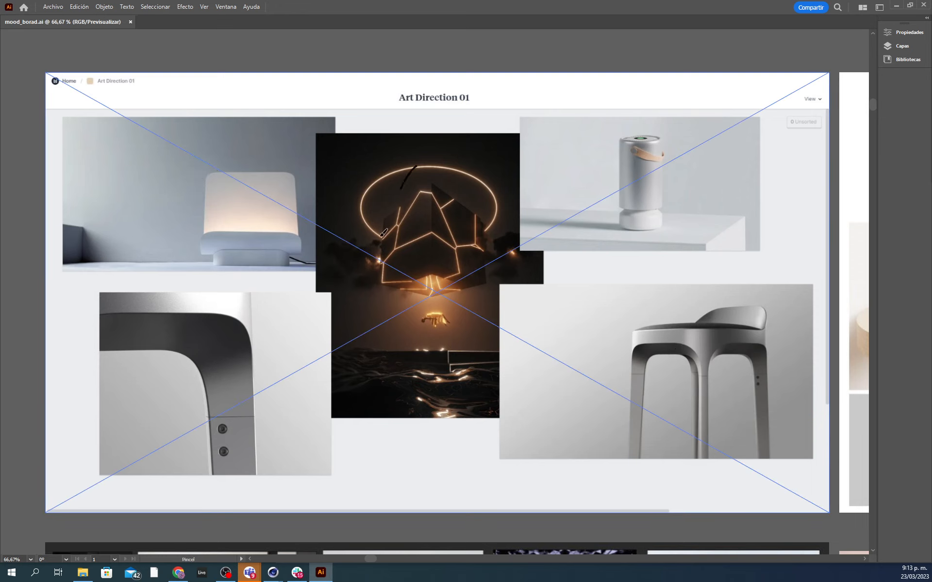
mouse_move(383, 232)
left_mouse_down()
mouse_move(459, 376)
mouse_move(416, 167)
left_mouse_up()
key("v")
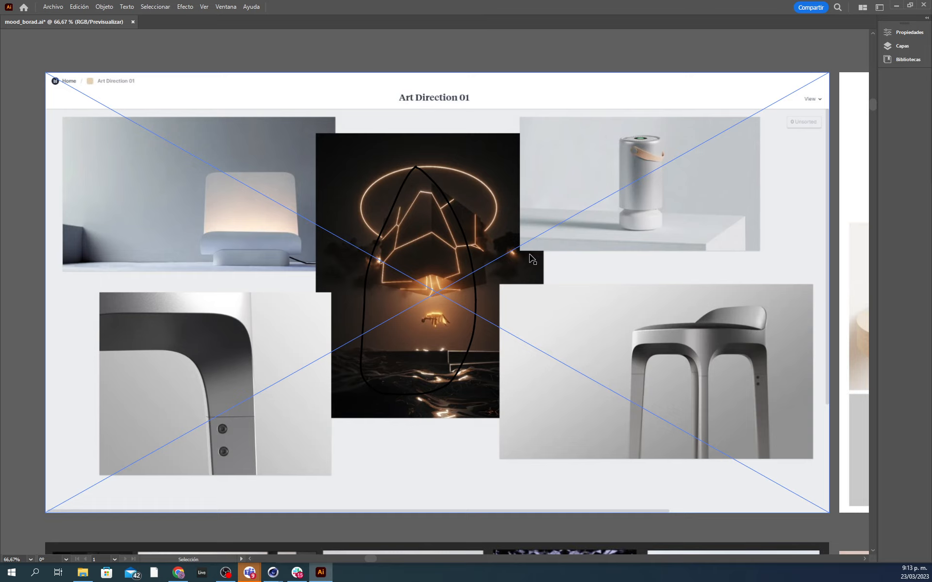
key("ctrl+z")
key("b")
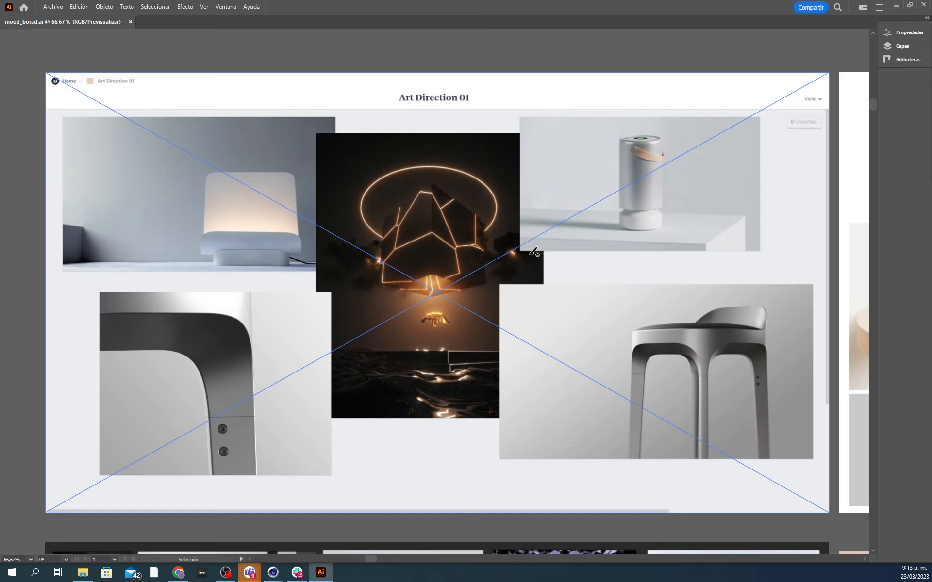
key("v")
Step: Examine the dark furniture and product mood board below the Art Direction 01 board
left_click_drag(525, 253, 514, 253)
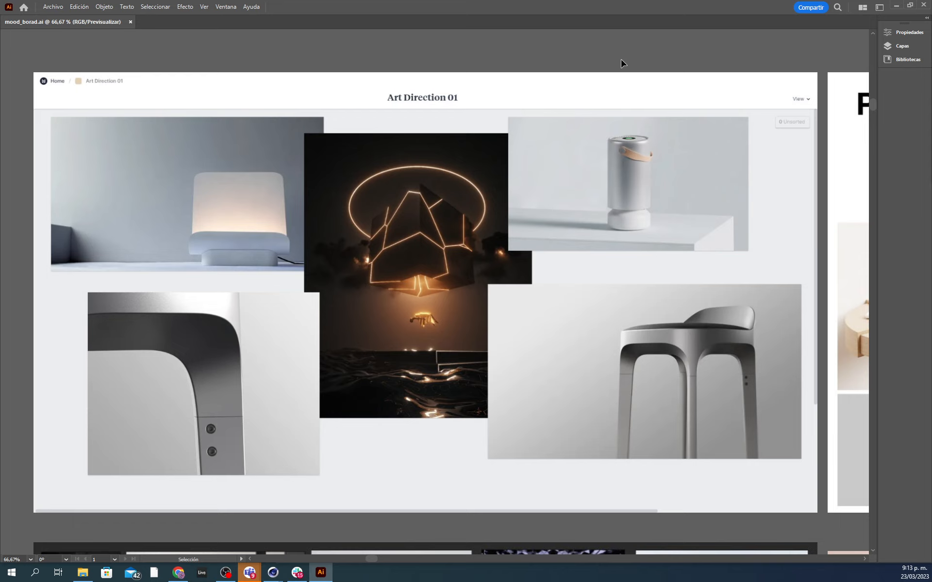
scroll(610, 60, "right", 1)
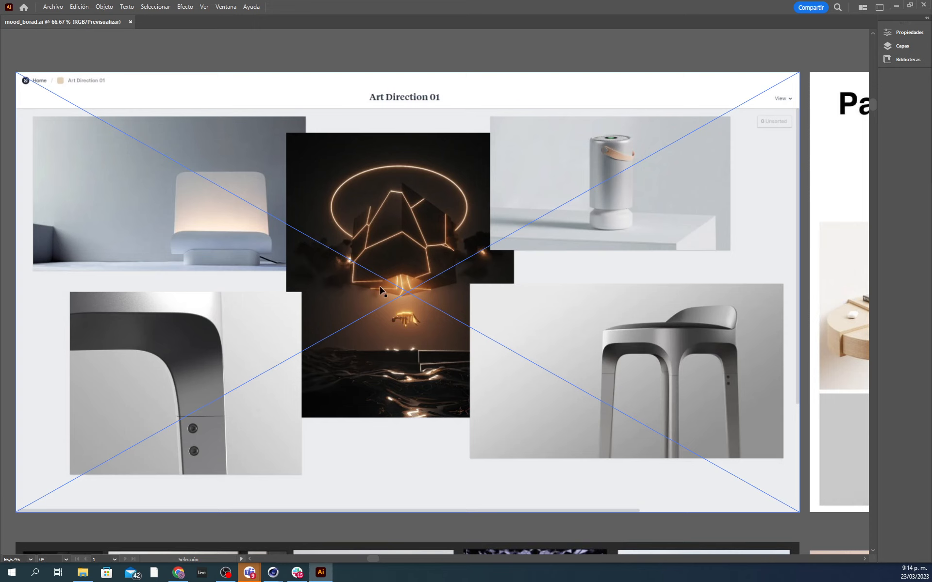
scroll(379, 303, "down", 2, "alt")
scroll(420, 335, "down", 3)
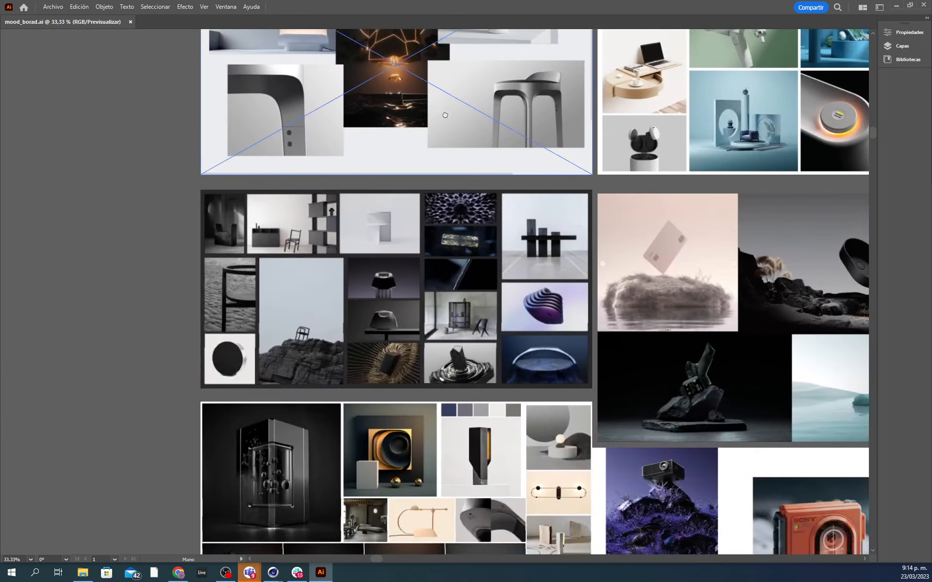
scroll(356, 314, "up", 2, "alt")
left_click_drag(467, 315, 479, 320)
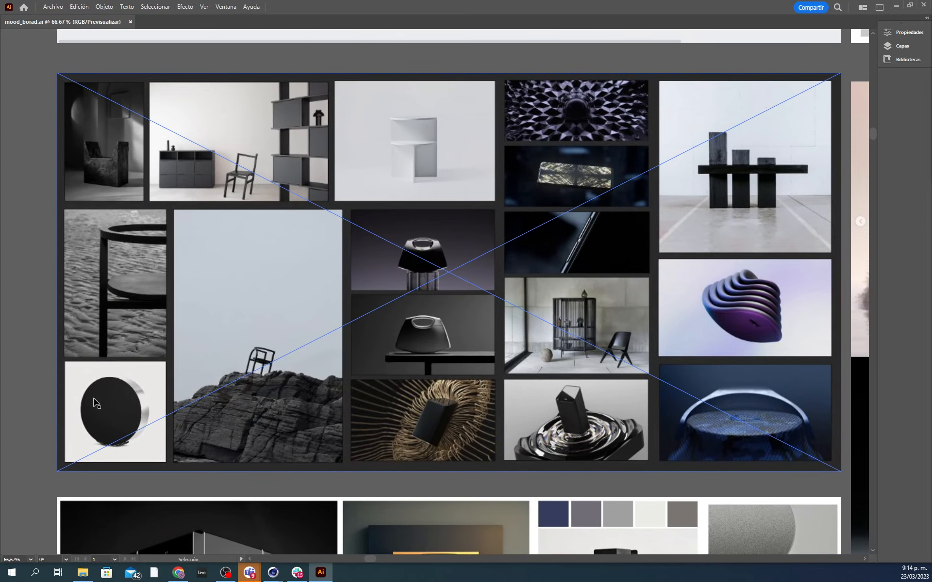
Step: Draw a long diagonal black Paintbrush stroke above the chair in the rock landscape image
left_click(14, 397)
left_click(551, 148)
key("b")
left_click_drag(270, 312, 302, 234)
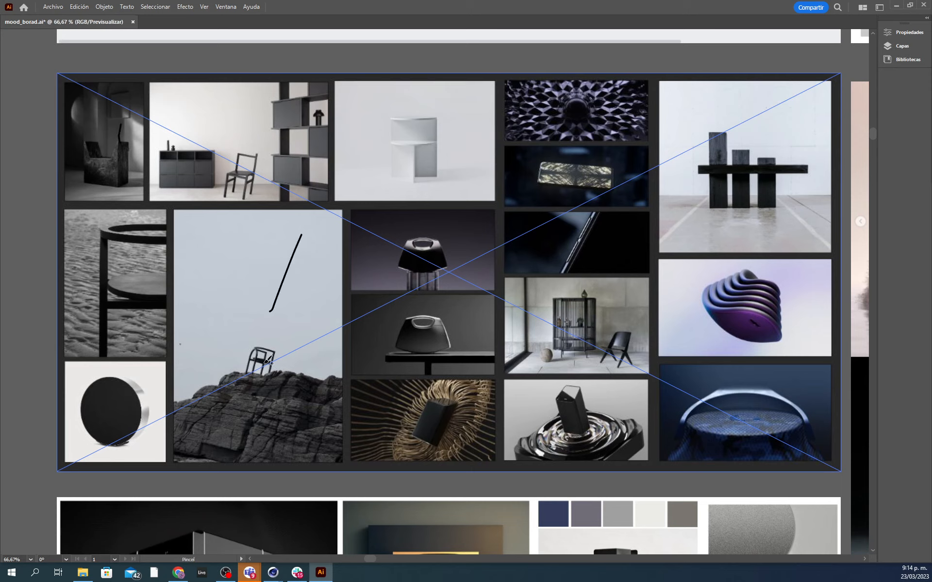
Step: Try to mark the black chair in the cabinet interior image with a Paintbrush stroke
left_click_drag(591, 330, 622, 303)
left_click(676, 212)
key("v")
key("ctrl+z")
key("ctrl+z")
Step: Sketch Paintbrush outlines around the round cabinet and the block on ripples, adding short strokes over the interior image
key("b")
mouse_move(615, 318)
left_mouse_down()
mouse_move(580, 301)
mouse_move(595, 334)
mouse_move(566, 322)
left_mouse_up()
mouse_move(616, 405)
left_mouse_down()
mouse_move(505, 442)
mouse_move(608, 426)
mouse_move(545, 399)
left_mouse_up()
left_click_drag(636, 287, 621, 324)
left_click_drag(538, 291, 546, 308)
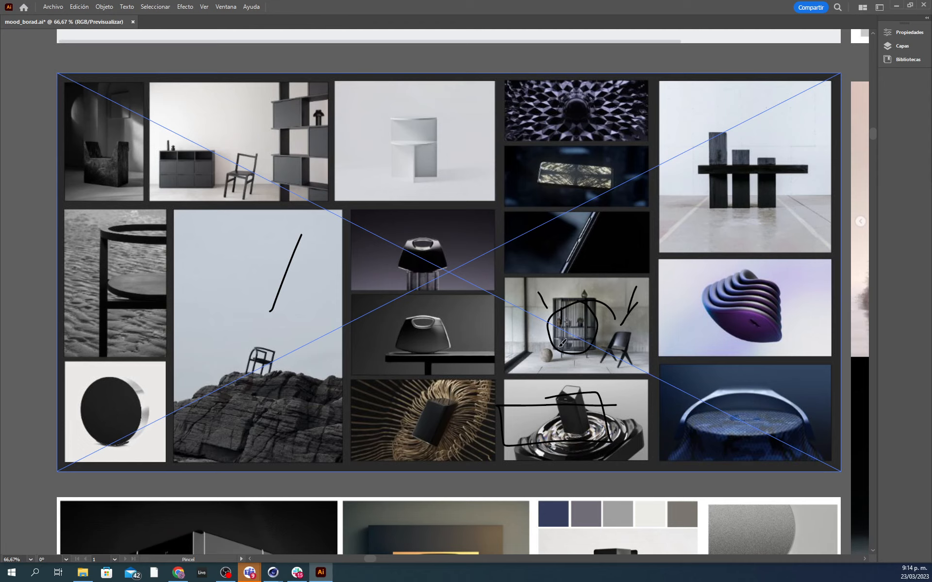
left_click_drag(562, 347, 564, 322)
left_click_drag(573, 312, 573, 345)
Step: Undo the Paintbrush strokes over the cabinet interior and rippled block images
key("v")
key("ctrl+z")
key("ctrl+z")
key("ctrl+z")
key("ctrl+z")
key("ctrl+z")
key("ctrl+z")
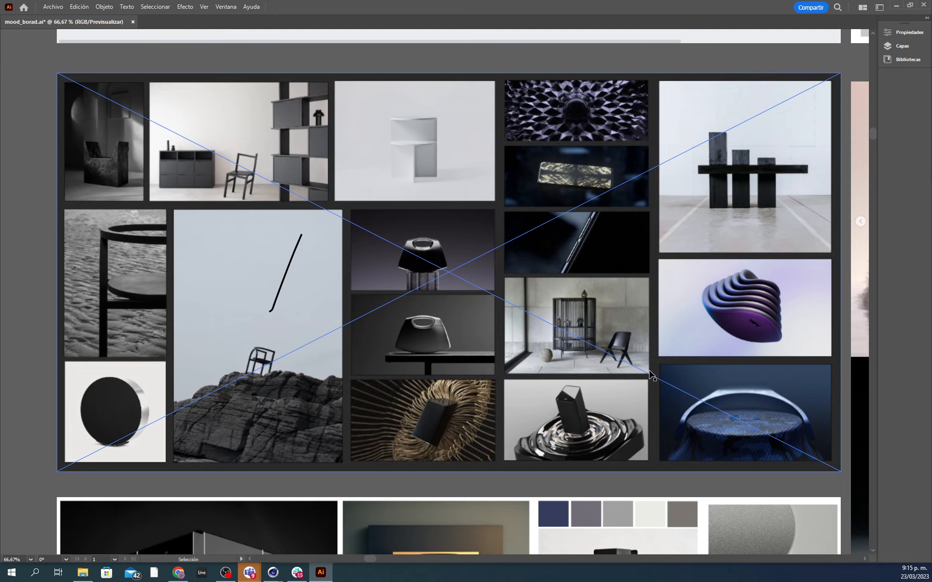
Step: Examine the mood board with the bubble-filled black box, perfume bottles and lamps below the dark furniture board
left_click_drag(660, 355, 648, 358)
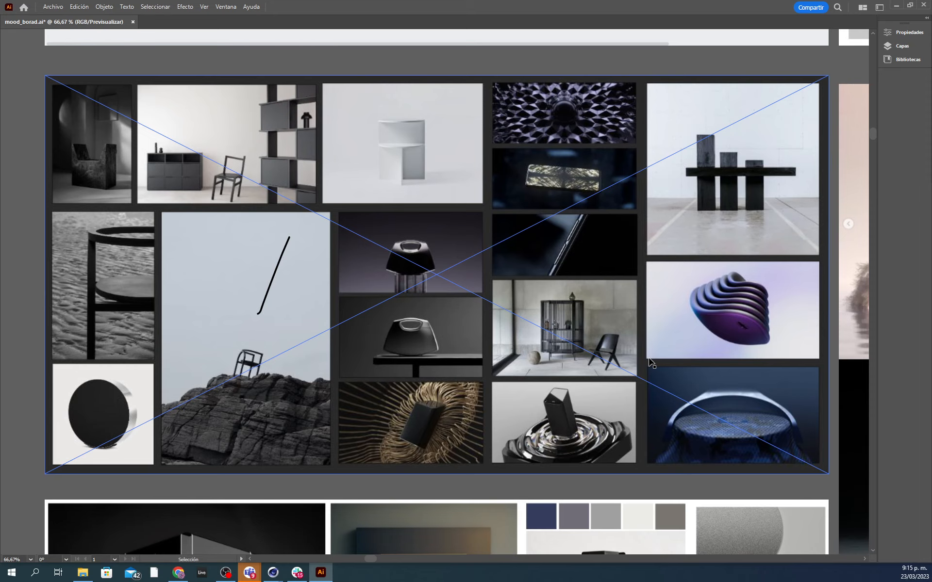
scroll(614, 319, "down", 2, "alt")
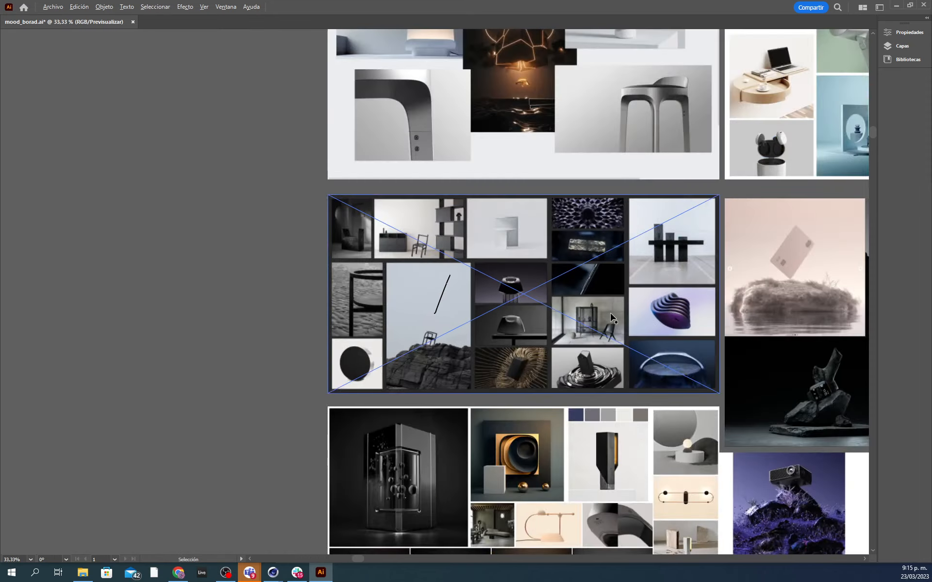
left_click_drag(613, 319, 594, 161)
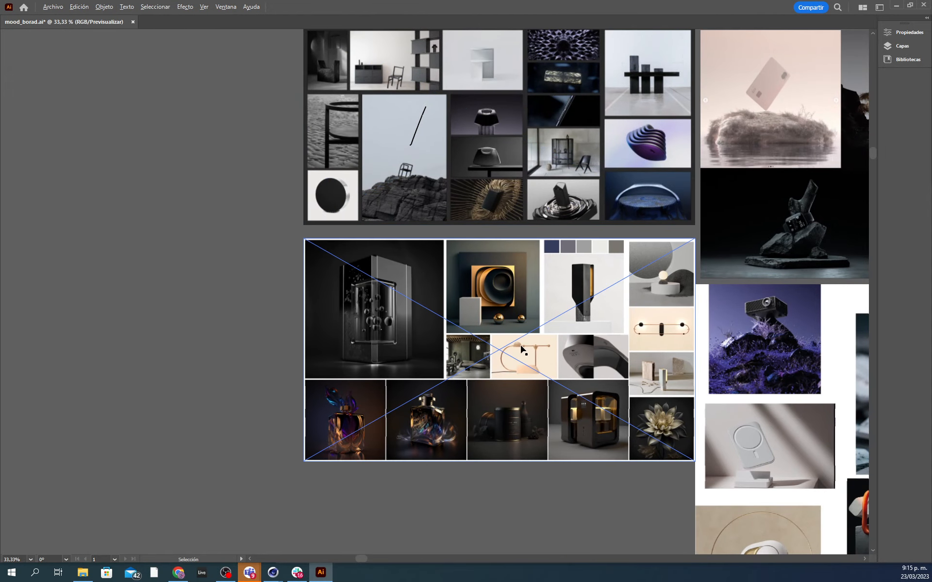
scroll(524, 346, "up", 1, "alt")
scroll(523, 347, "up", 1, "alt")
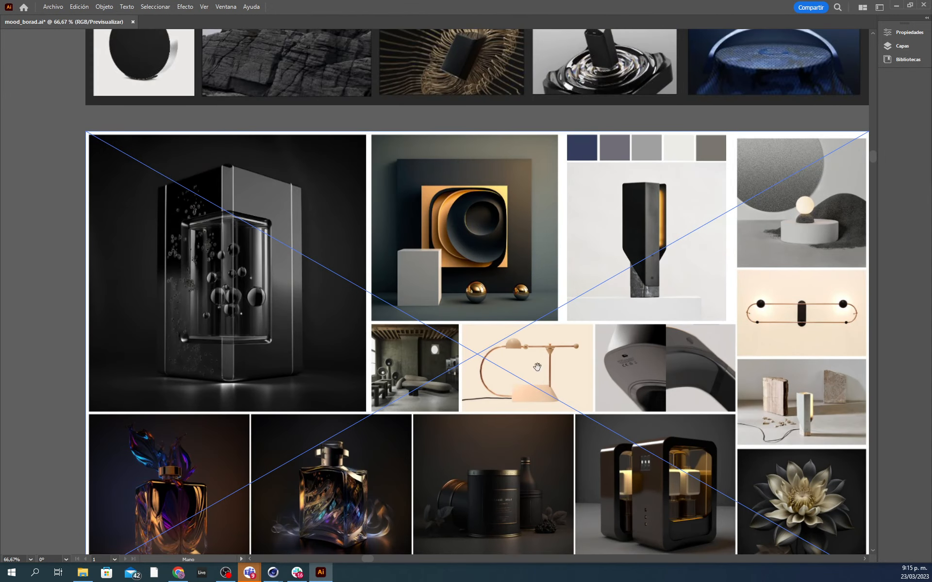
left_click_drag(536, 366, 515, 311)
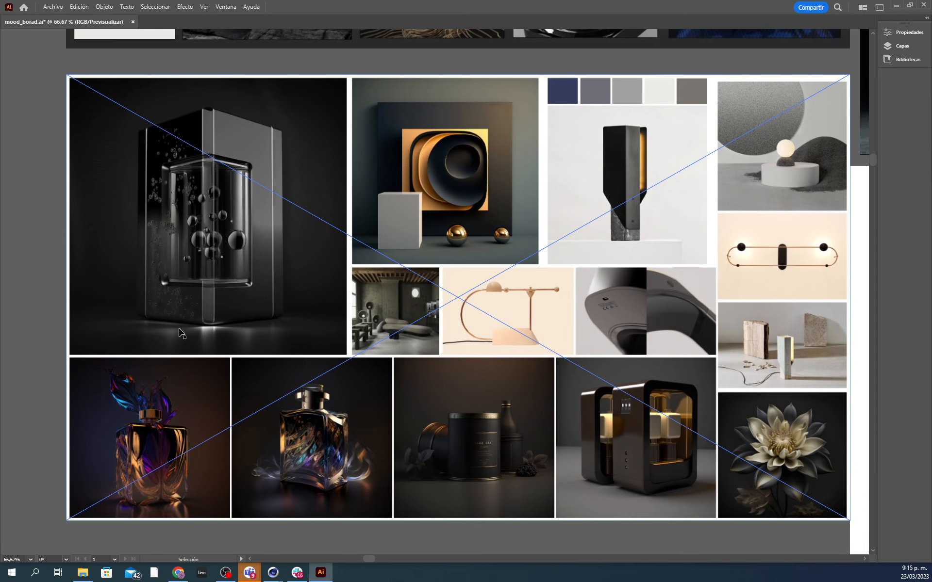
left_click(35, 387)
left_click(70, 384)
left_click_drag(559, 320, 547, 318)
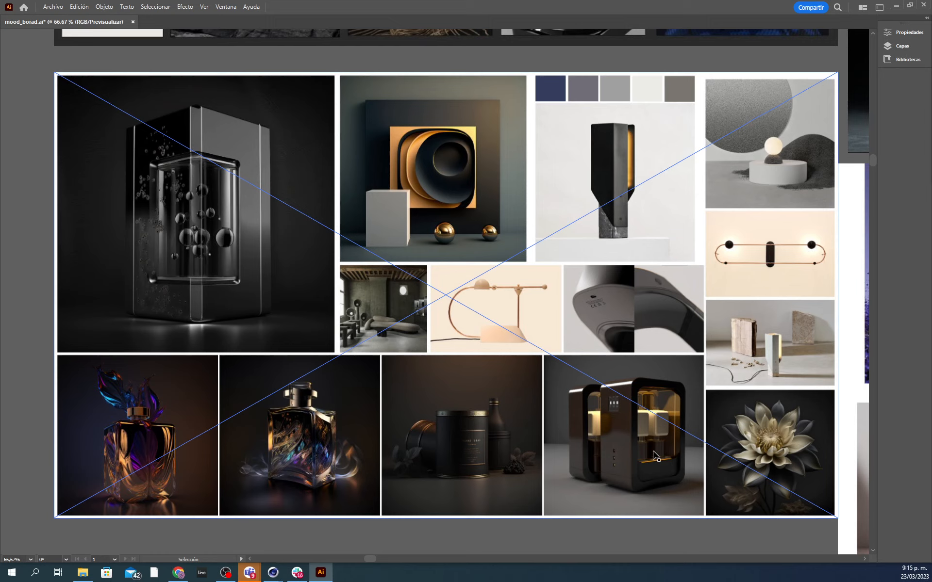
Step: Link the flower to the black box and the lamp images with long Paintbrush lines, and underline the bottles, tins and machine
key("b")
mouse_move(770, 469)
left_mouse_down()
mouse_move(150, 435)
mouse_move(192, 238)
left_mouse_up()
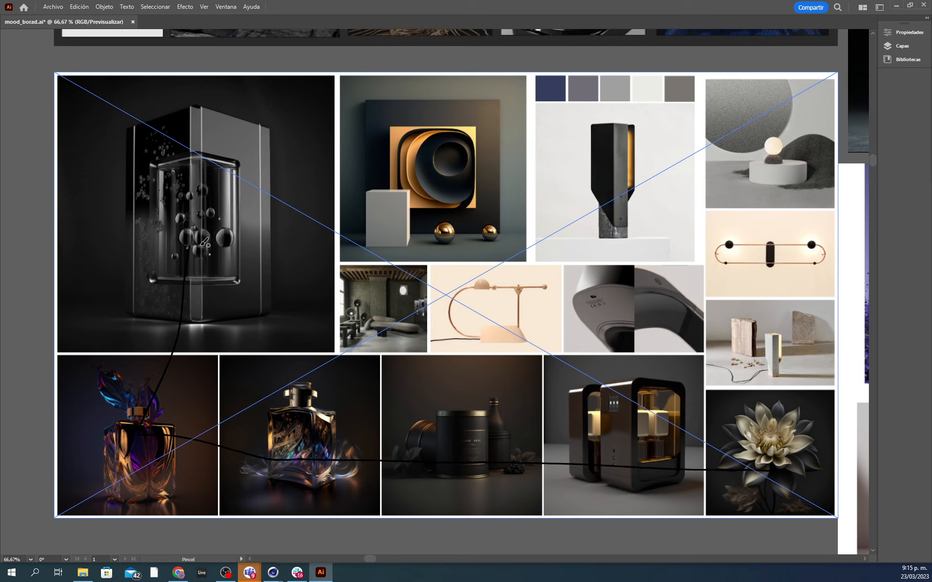
left_click_drag(111, 503, 191, 505)
left_click_drag(266, 477, 353, 505)
left_click_drag(433, 488, 508, 482)
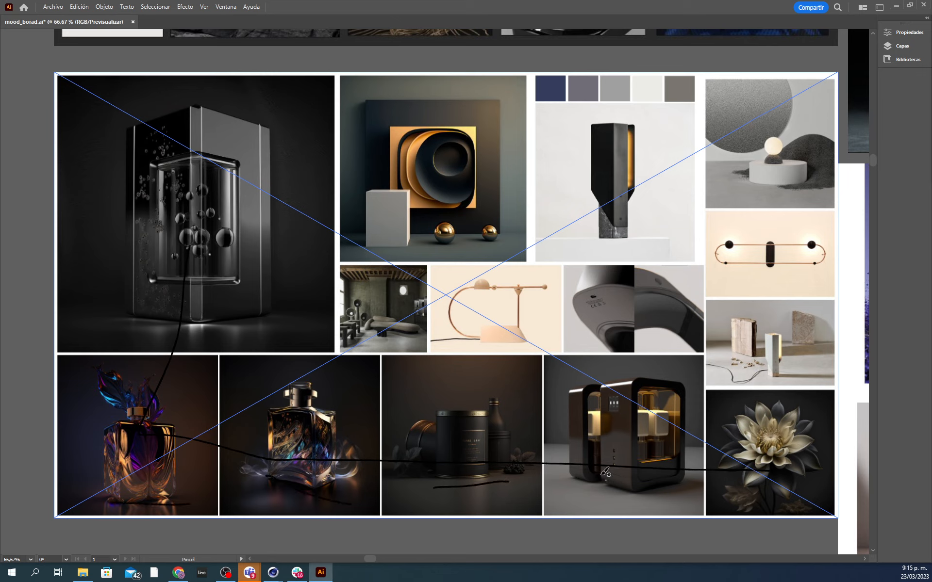
left_click_drag(647, 498, 677, 508)
mouse_move(615, 159)
left_mouse_down()
mouse_move(718, 150)
mouse_move(781, 334)
mouse_move(533, 324)
left_mouse_up()
key("v")
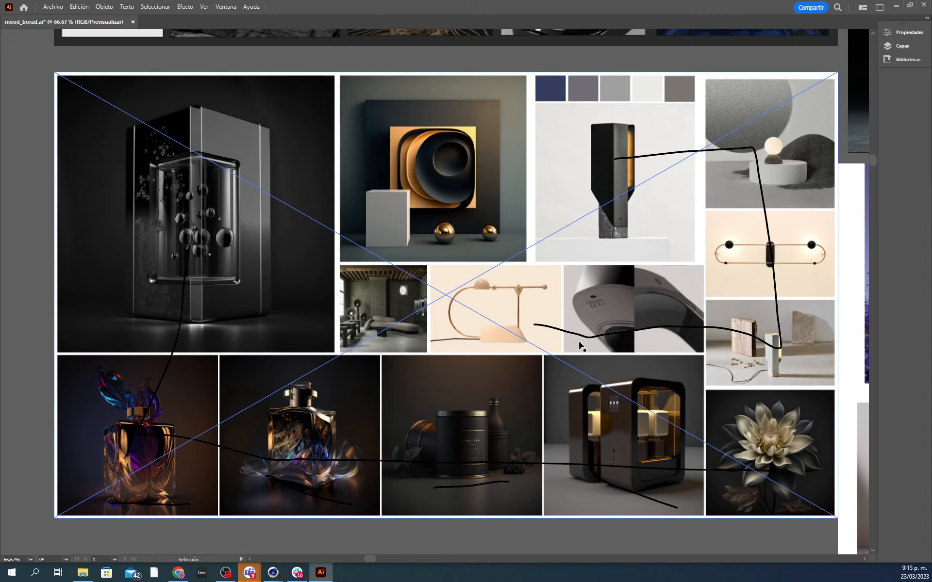
Step: Undo all Paintbrush lines on the perfume bottle and lamp mood board
key("ctrl+z")
key("ctrl+z")
key("ctrl+z")
key("ctrl+z")
key("ctrl+z")
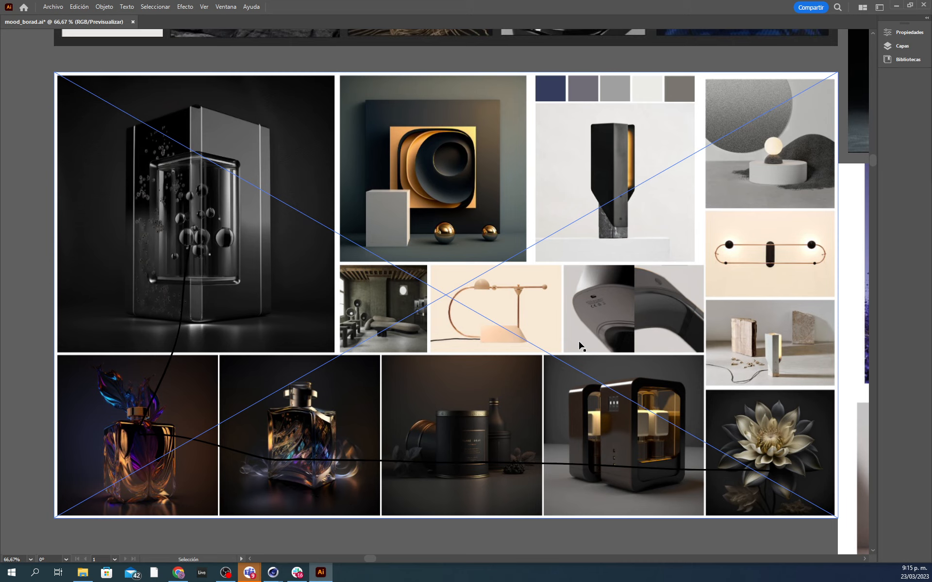
key("ctrl+z")
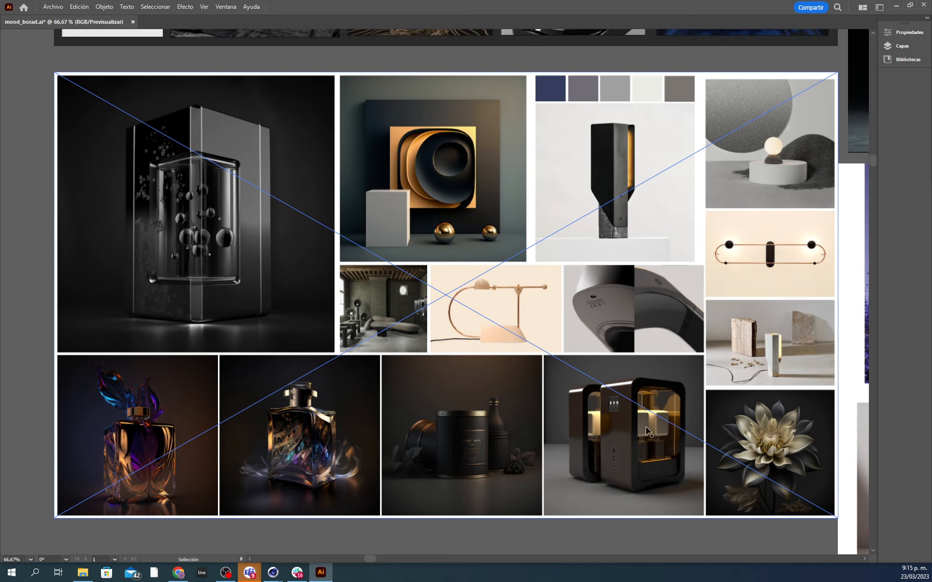
Step: Review the perfume bottle and lamp board once more, both on its own and among its neighbouring boards
left_click(654, 534)
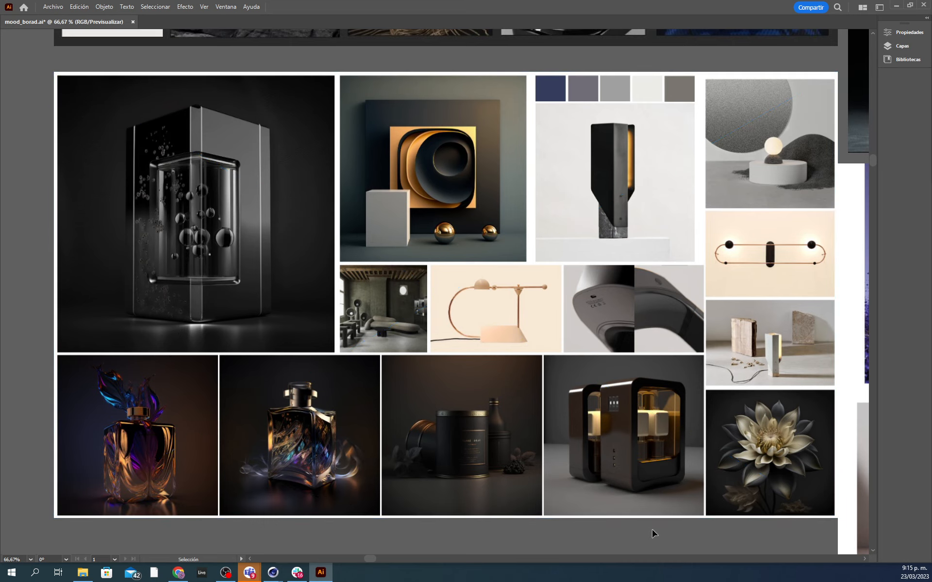
left_click(593, 431)
left_click_drag(650, 430, 633, 430)
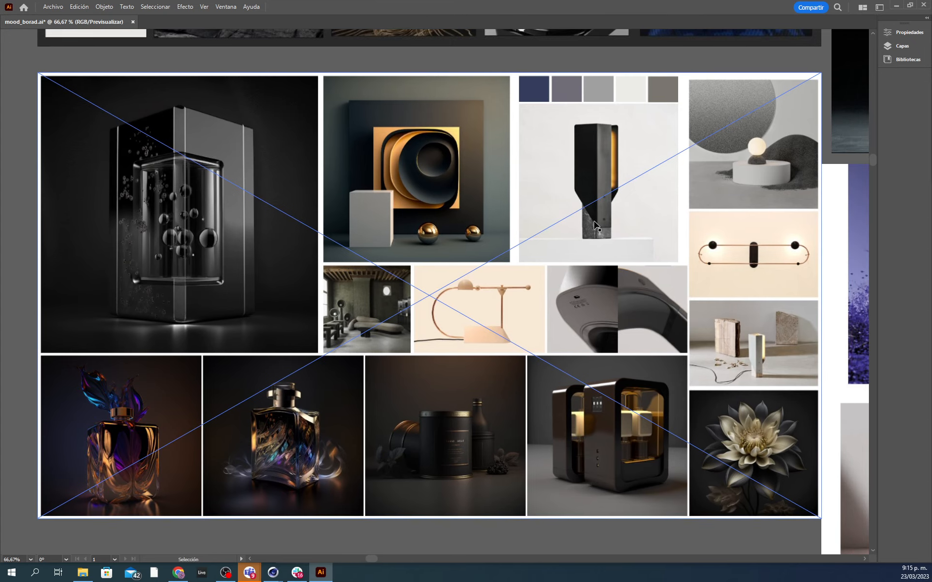
scroll(596, 225, "down", 1, "alt")
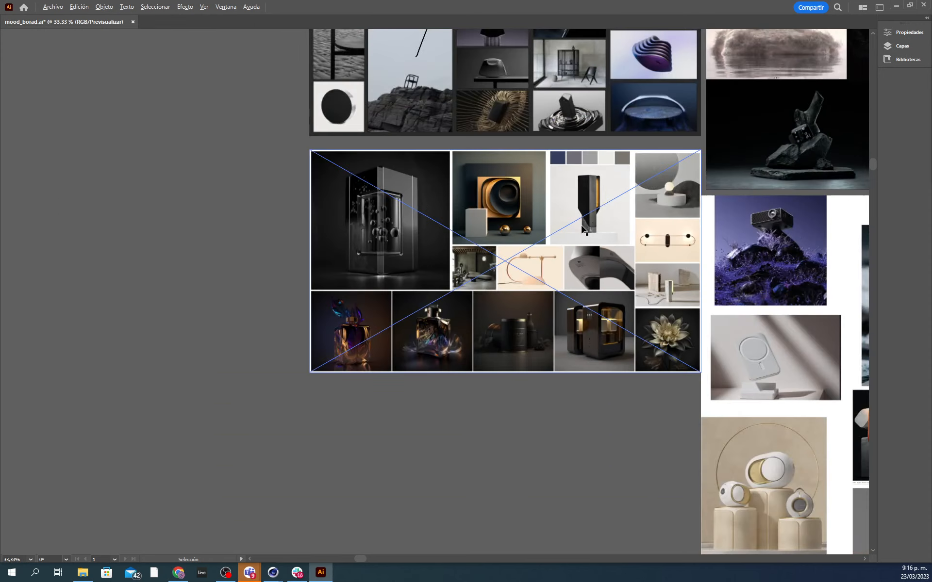
Step: Examine the tall white mood board with the projector, wireless charger and orange Walkman images
left_click_drag(640, 271, 325, 216)
left_click_drag(470, 277, 468, 135)
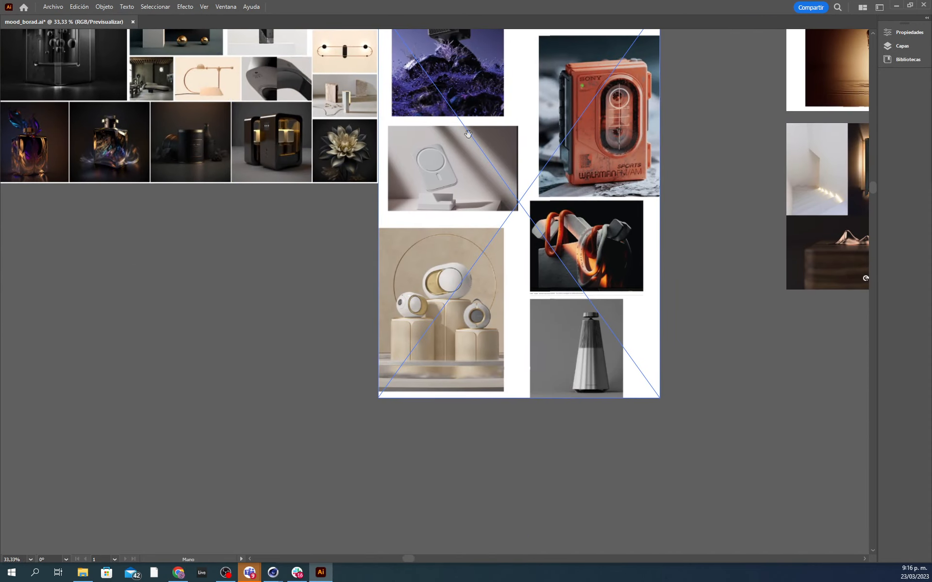
left_click_drag(551, 127, 552, 266)
scroll(651, 364, "up", 1, "alt")
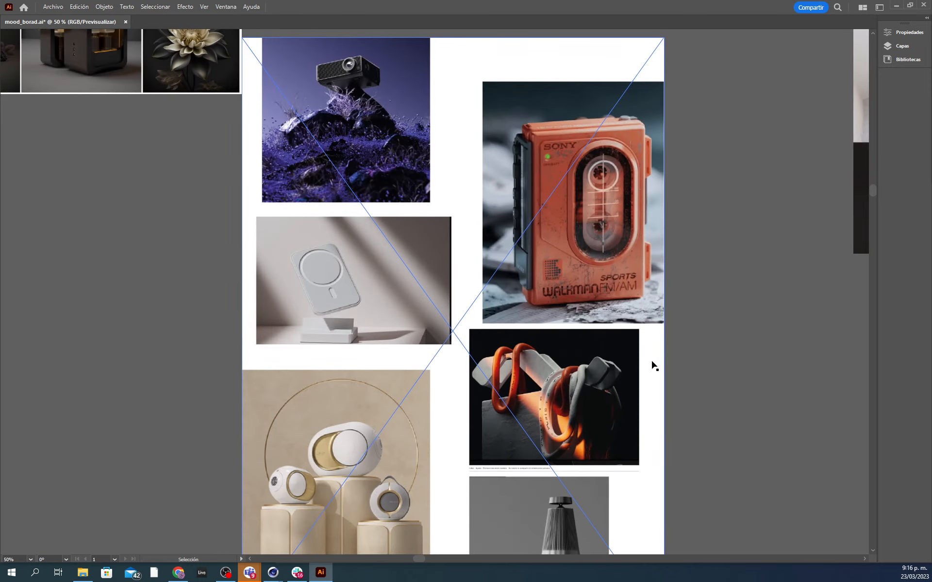
left_click_drag(651, 364, 728, 313)
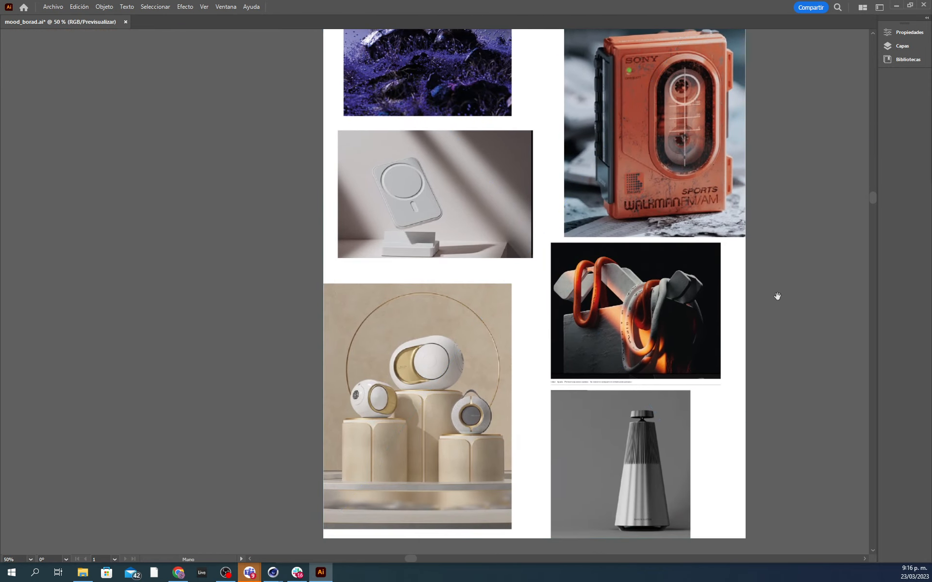
left_click_drag(778, 295, 796, 399)
left_click_drag(428, 130, 491, 238)
scroll(500, 243, "up", 2, "alt")
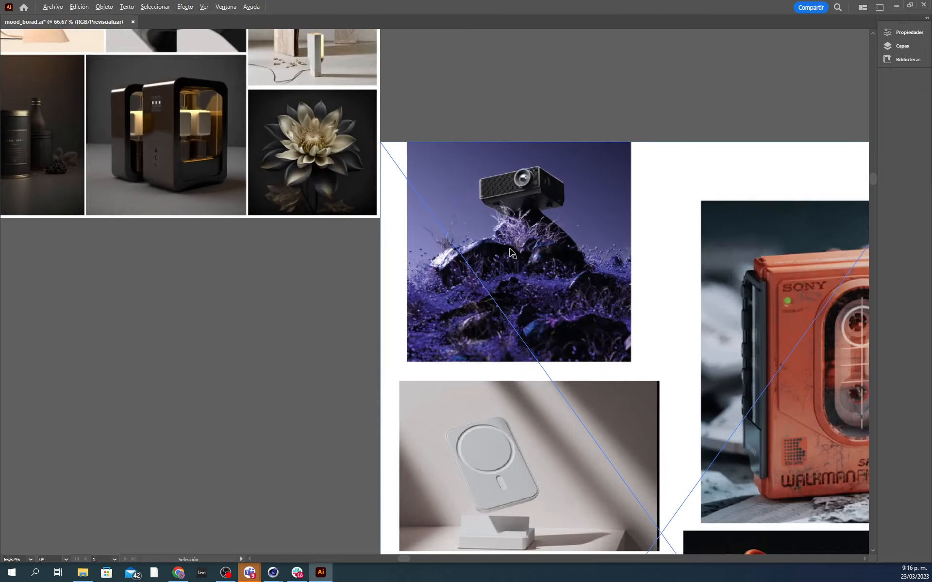
scroll(520, 295, "down", 1, "alt")
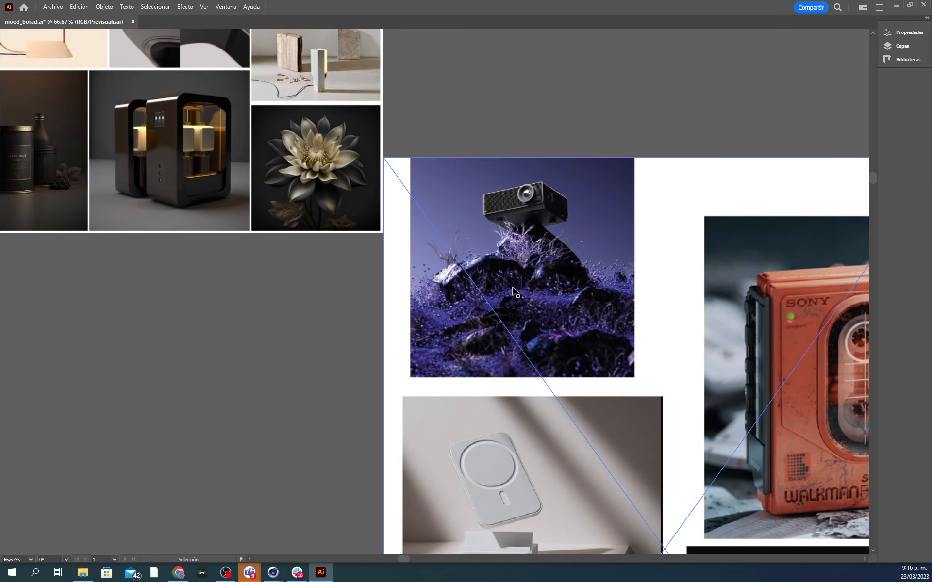
Step: Examine the charger, pedestal speakers, orange cable and conical speaker images lower on the tall white board
key("h")
left_click_drag(545, 322, 538, 150)
key("v")
key("h")
left_click_drag(511, 361, 484, 179)
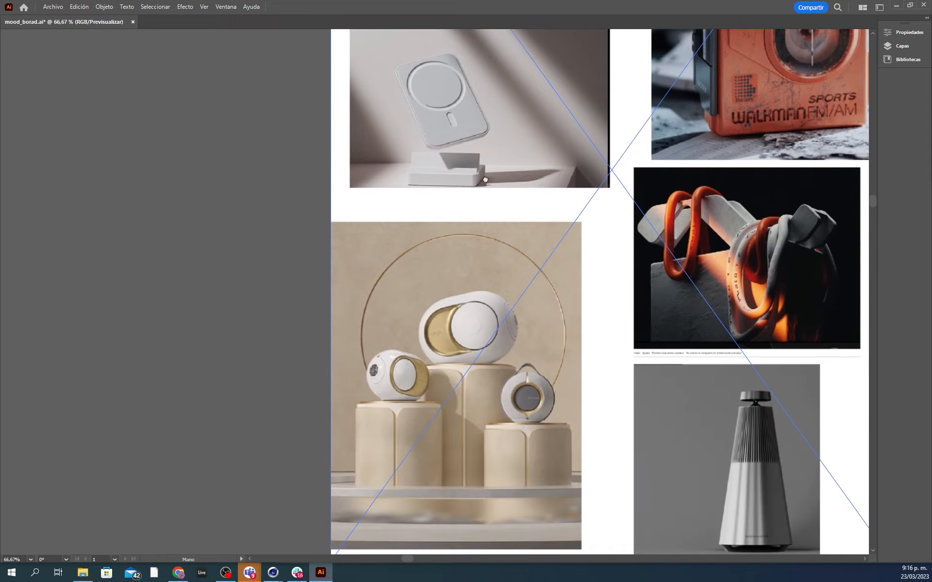
left_click_drag(500, 246, 473, 100)
left_click_drag(570, 245, 546, 315)
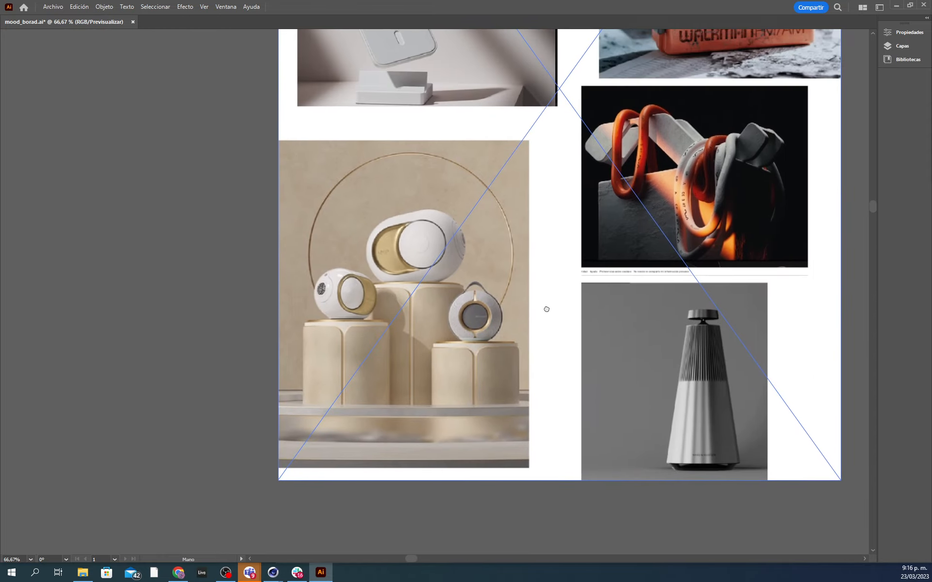
key("v")
left_click_drag(476, 330, 316, 472)
left_click_drag(558, 347, 521, 381)
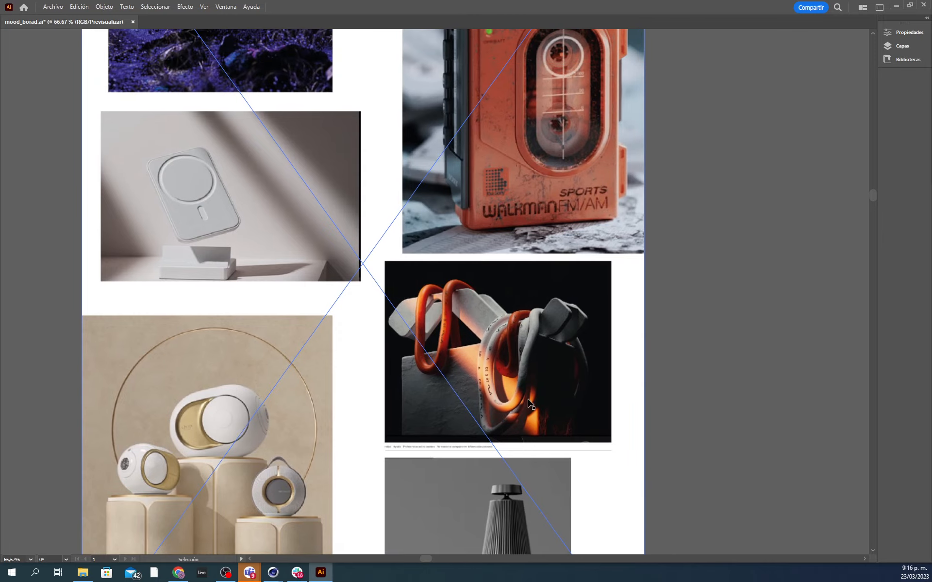
Step: Examine the orange Sony Walkman image up close
scroll(442, 234, "up", 5)
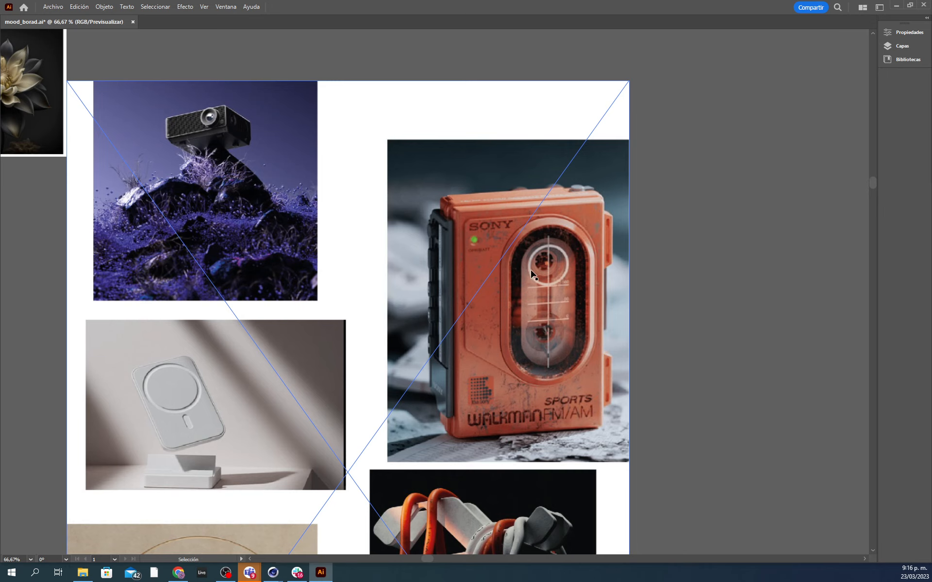
scroll(533, 275, "down", 2, "alt")
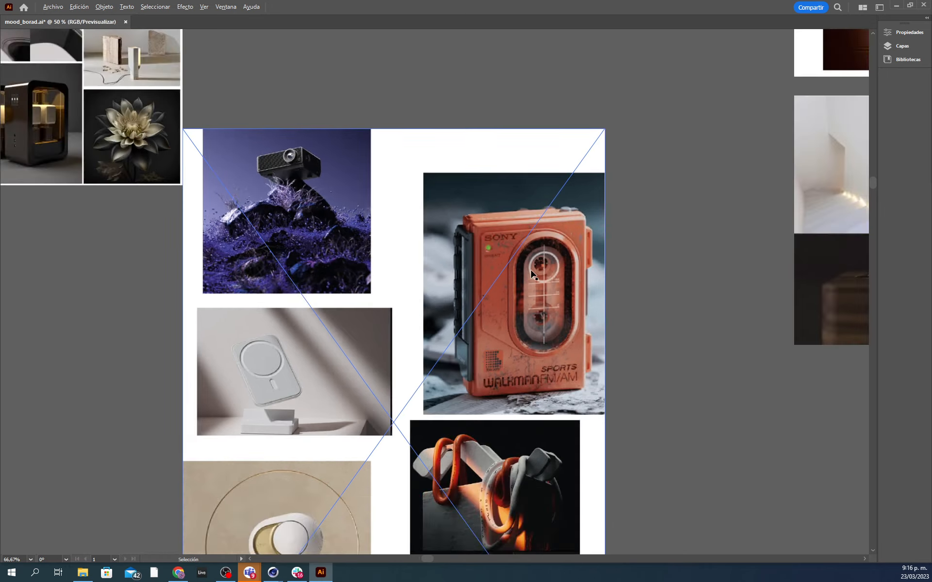
scroll(533, 274, "up", 3, "alt")
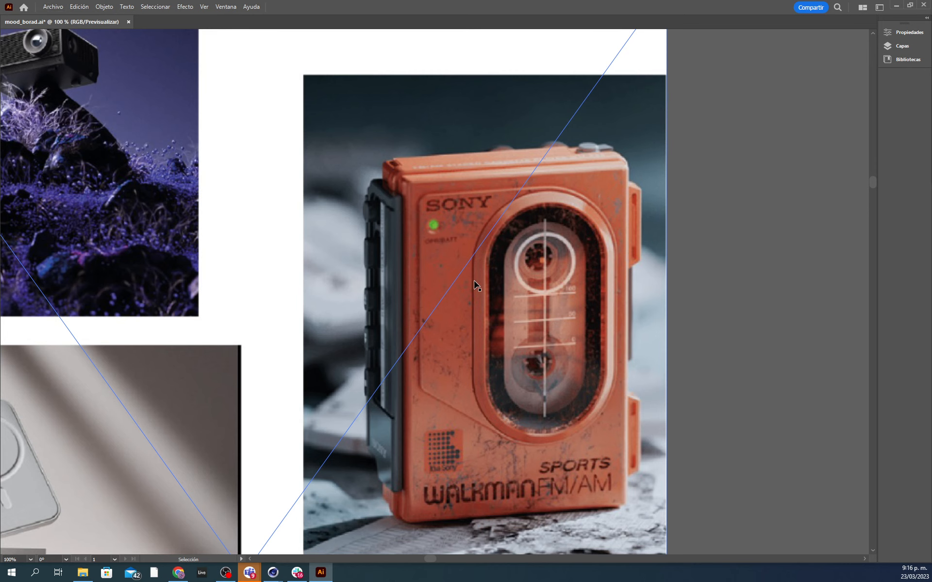
Step: Bring up the dark bocina mood board with the orange title strip and examine it as a whole
scroll(474, 286, "down", 1, "alt")
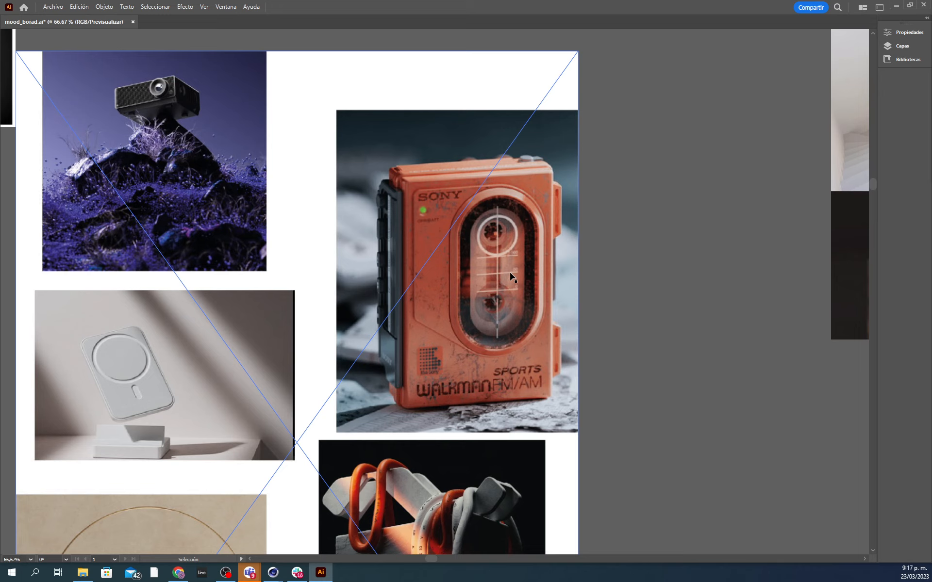
scroll(510, 277, "down", 2, "alt")
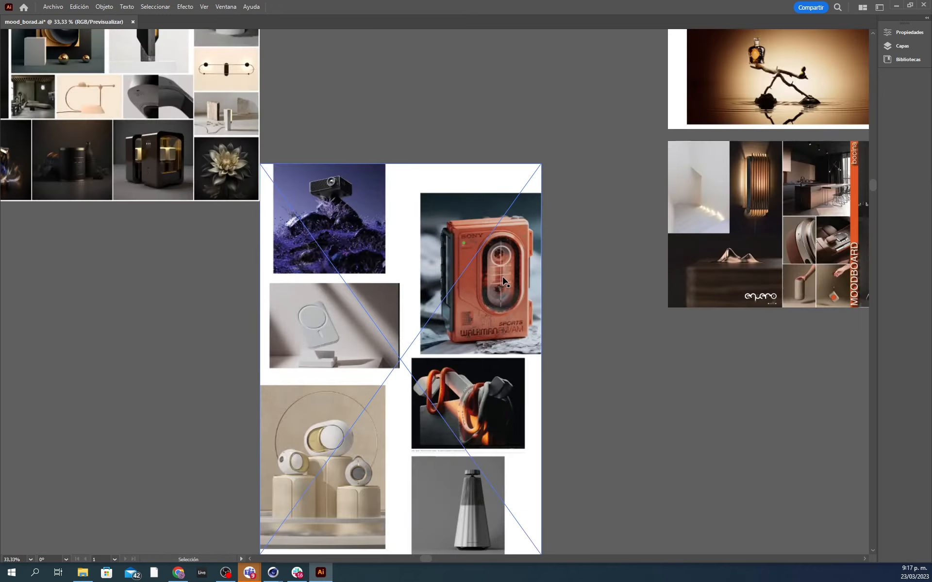
key("space")
left_click_drag(593, 302, 333, 329)
left_click(577, 310)
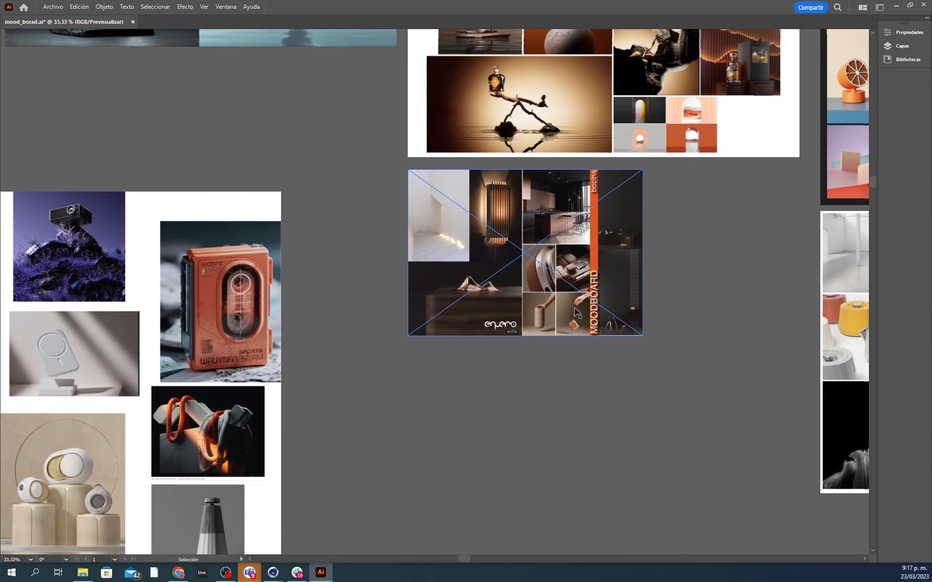
scroll(577, 301, "up", 3, "alt")
left_click_drag(576, 290, 626, 365)
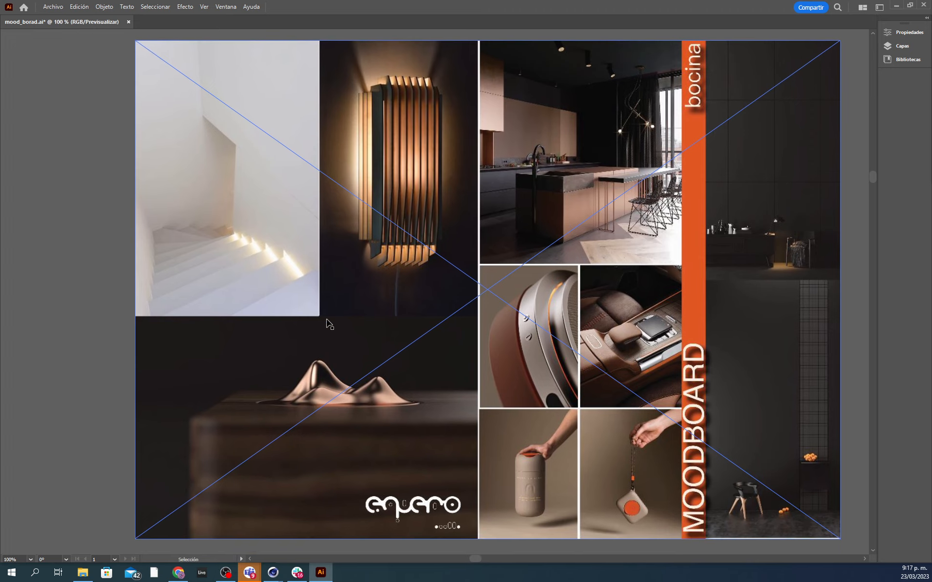
left_click(29, 266)
Step: Examine the slatted wall lamp and dark kitchen images of the bocina mood board up close
scroll(597, 125, "up", 2, "alt")
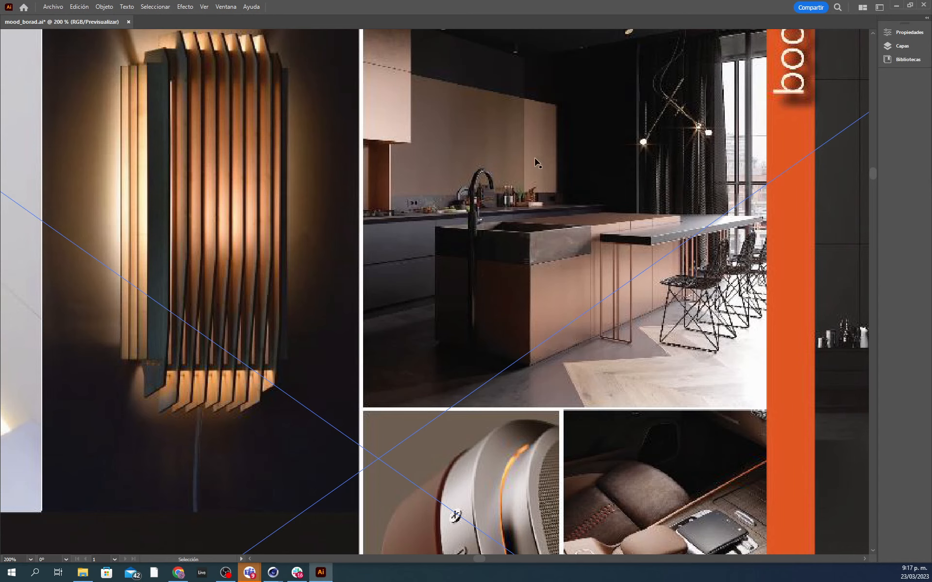
scroll(548, 206, "down", 2, "alt")
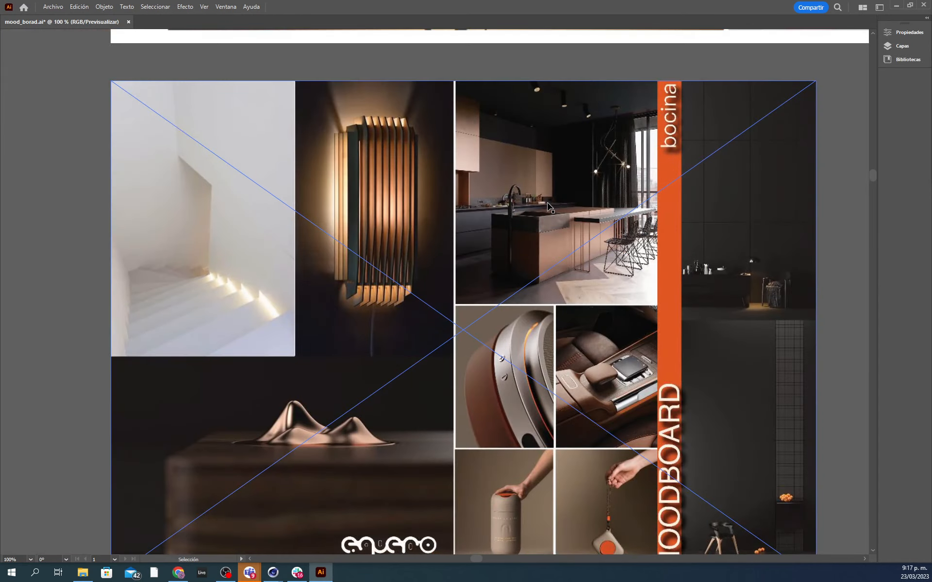
scroll(578, 116, "up", 2, "alt")
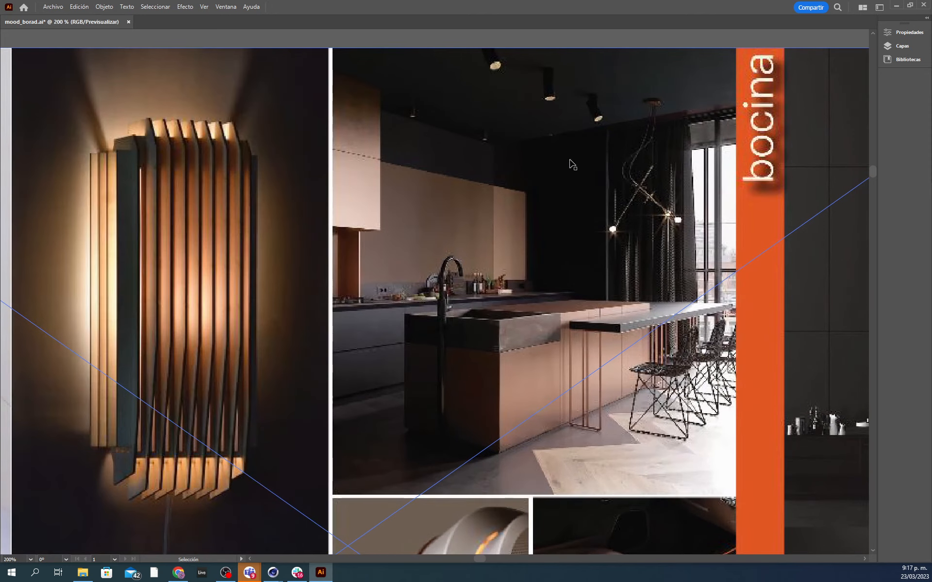
scroll(573, 165, "right", 1, "shift")
scroll(578, 223, "down", 3, "alt")
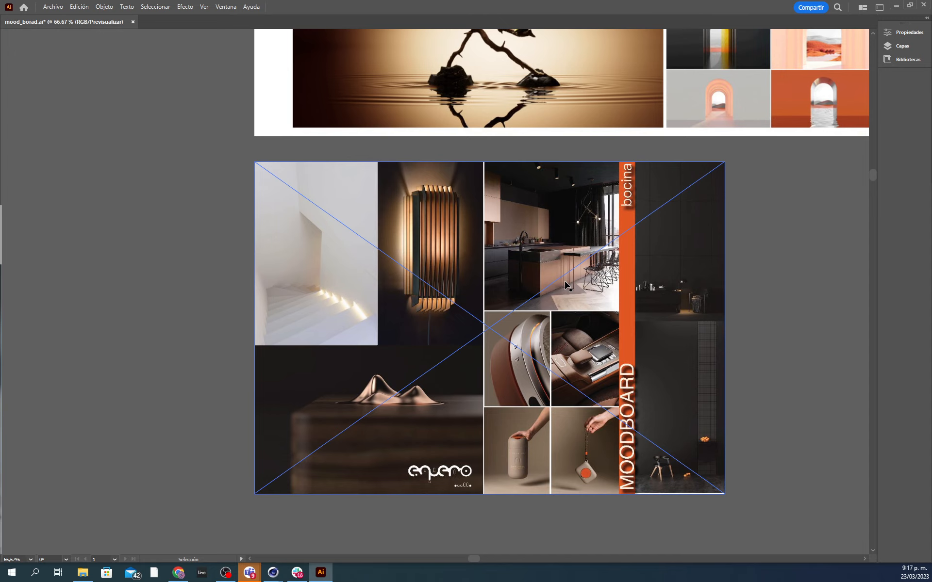
Step: Examine the warm-toned board with the Tom Ford perfume, balanced stones and bottle on a branch
scroll(566, 285, "down", 1, "alt")
left_click_drag(623, 236, 608, 455)
left_click_drag(621, 350, 566, 370)
scroll(568, 351, "up", 1, "alt")
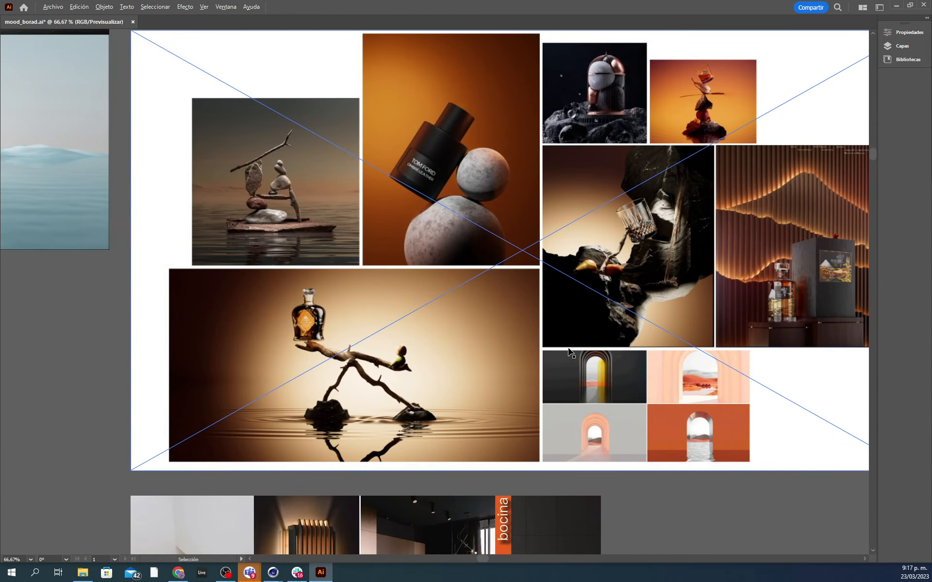
scroll(569, 350, "up", 1, "alt")
scroll(604, 318, "down", 1, "alt")
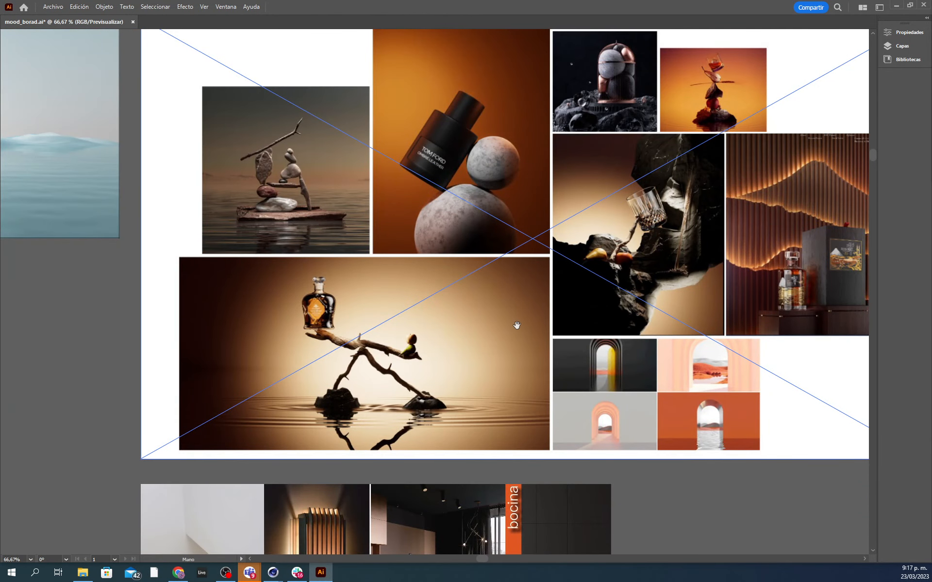
left_click_drag(517, 325, 528, 382)
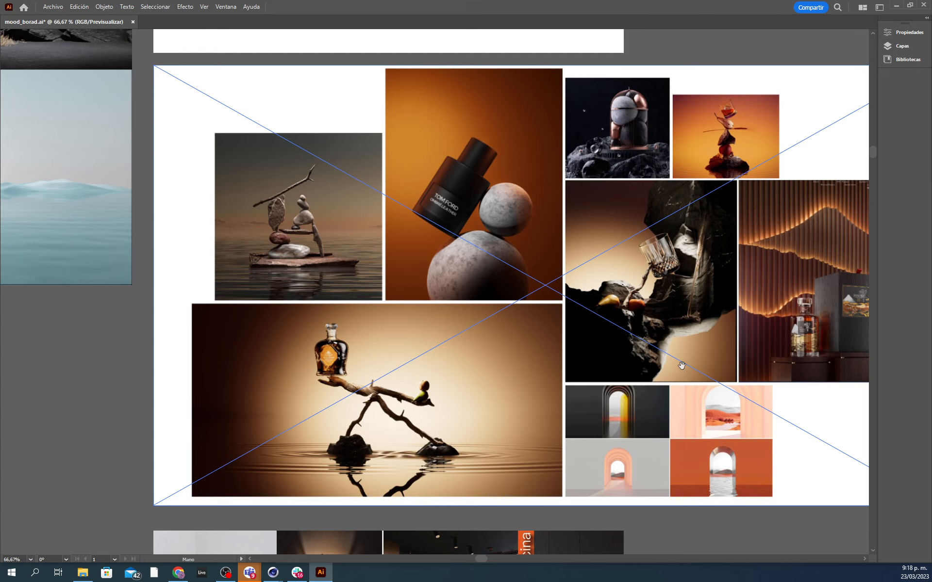
left_click_drag(684, 371, 599, 362)
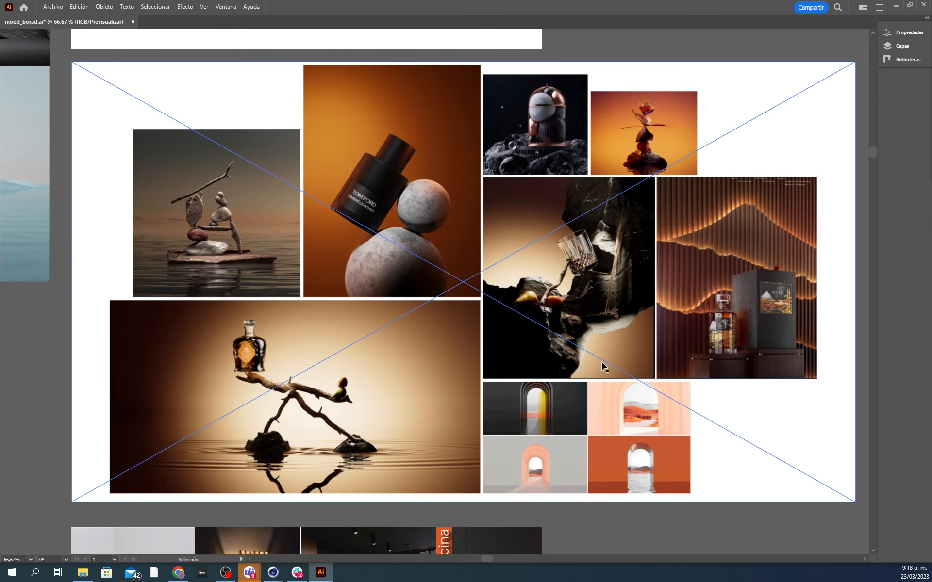
Step: Examine the rock-and-glass, illuminated mountain wall and four arch images of the warm-toned board up close
scroll(779, 241, "up", 2, "alt")
left_click_drag(756, 245, 705, 215)
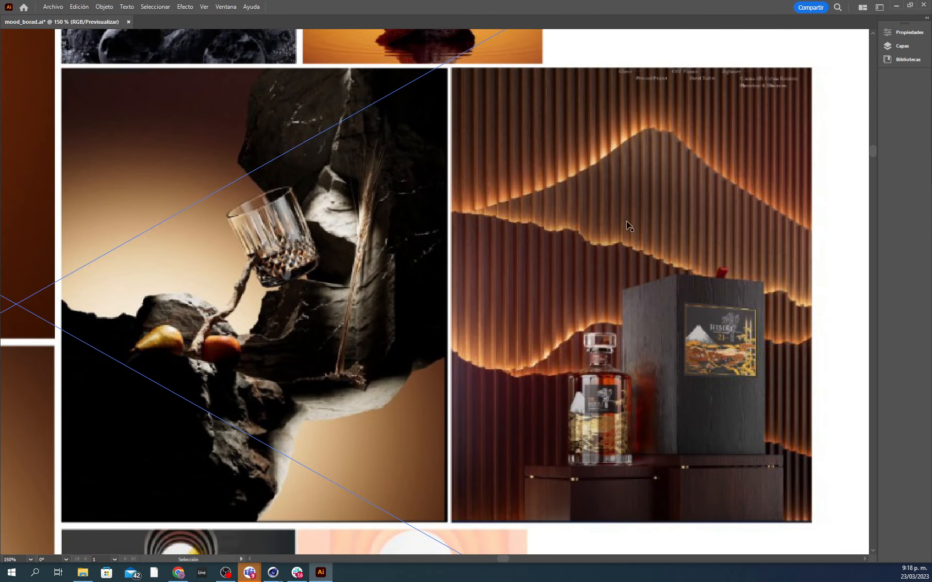
scroll(757, 287, "down", 2, "alt")
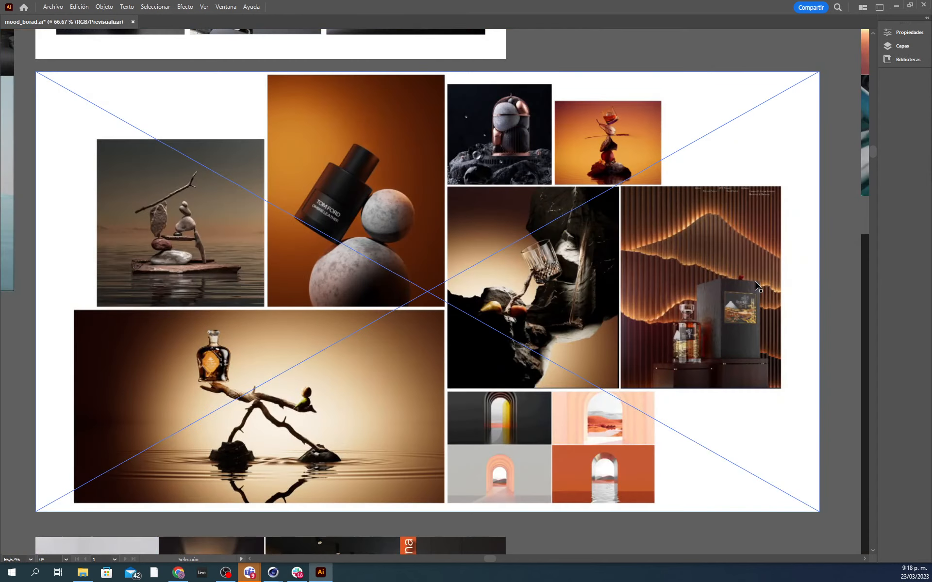
left_click_drag(694, 416, 738, 319)
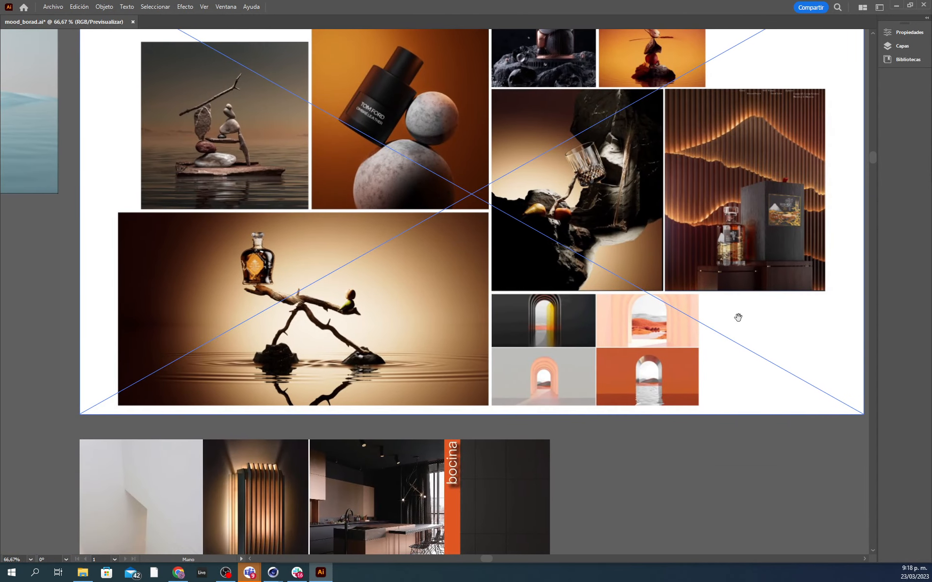
scroll(631, 362, "up", 2, "alt")
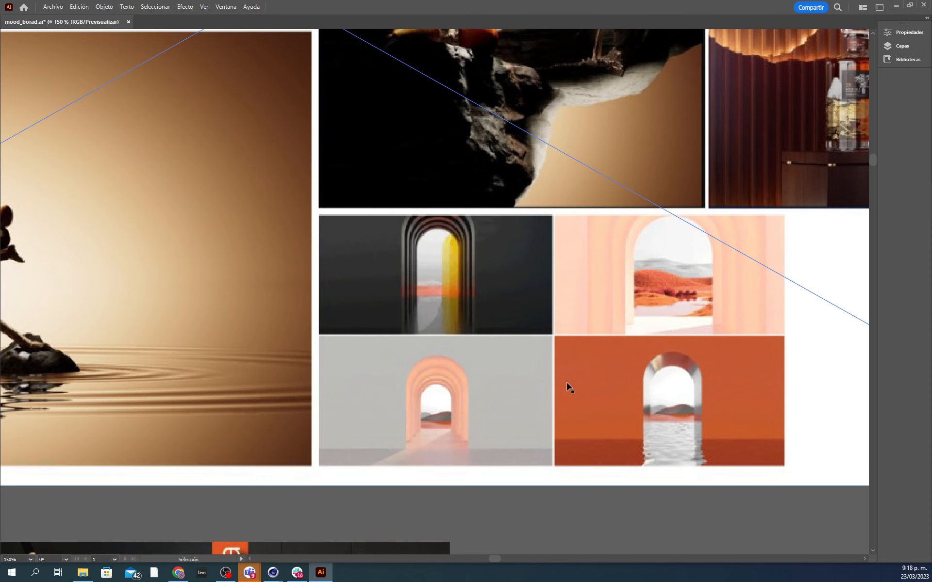
scroll(589, 320, "down", 2, "alt")
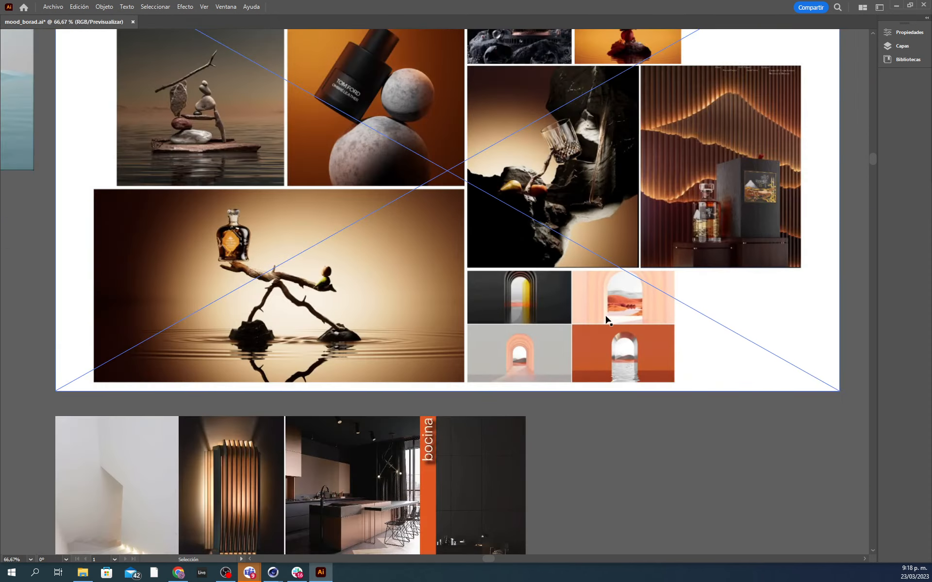
scroll(631, 359, "up", 4)
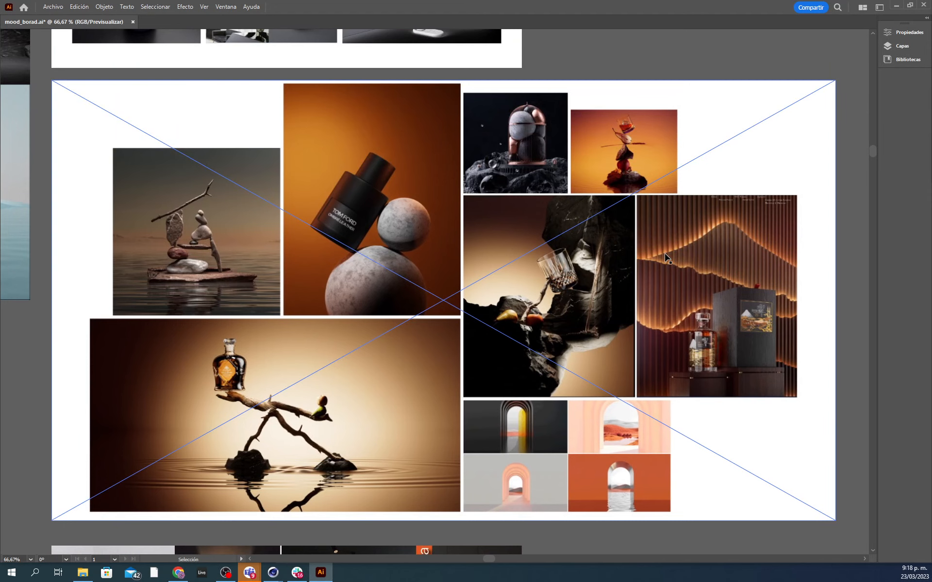
Step: Examine the PARLANTE mood board, including its style and room keywords and the speaker images up close
scroll(666, 258, "down", 2, "alt")
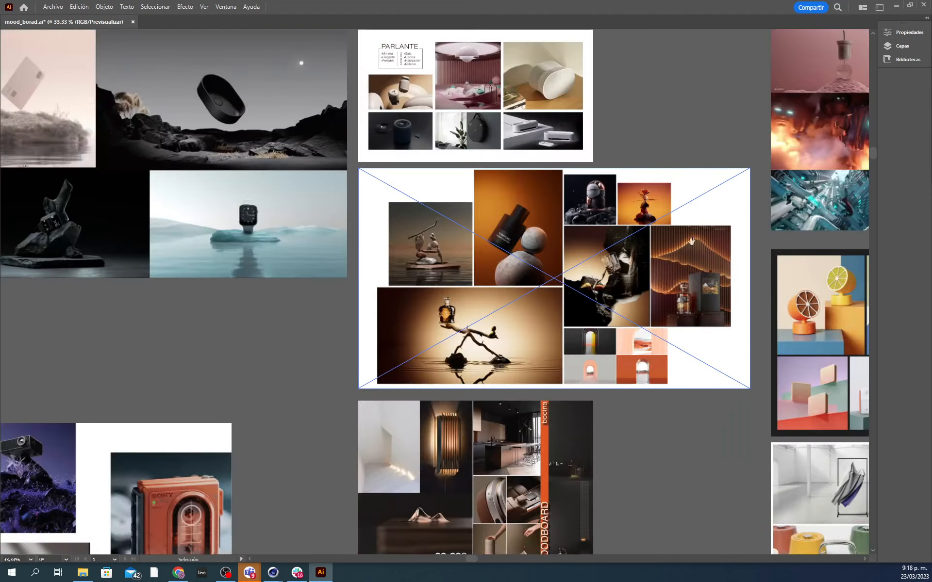
scroll(604, 189, "right", 3)
left_click_drag(604, 189, 747, 283)
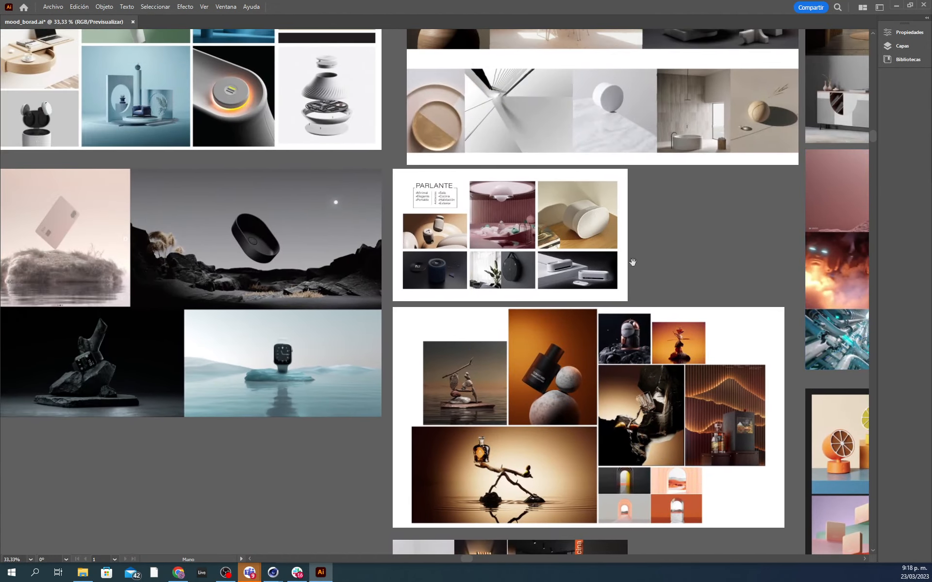
scroll(465, 215, "up", 3, "alt")
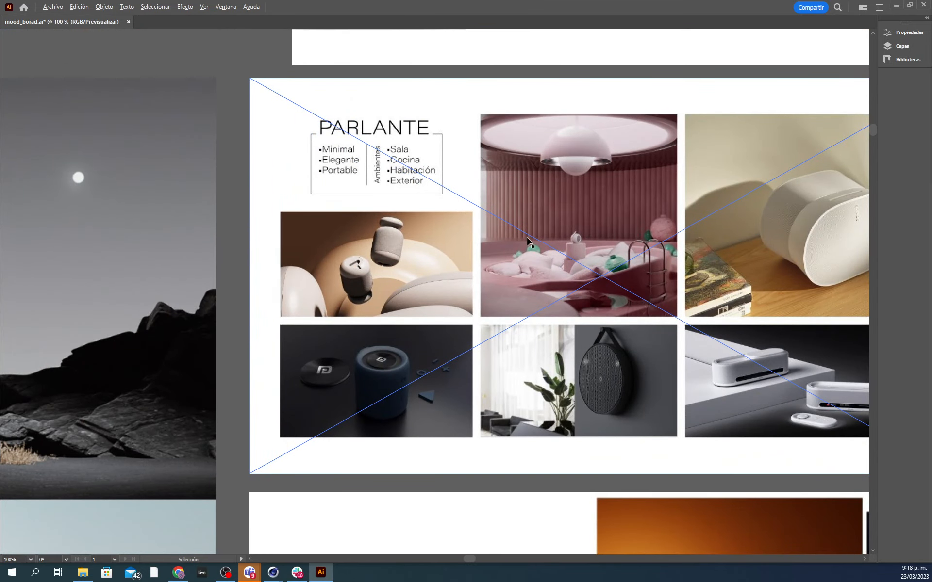
left_click_drag(611, 249, 537, 246)
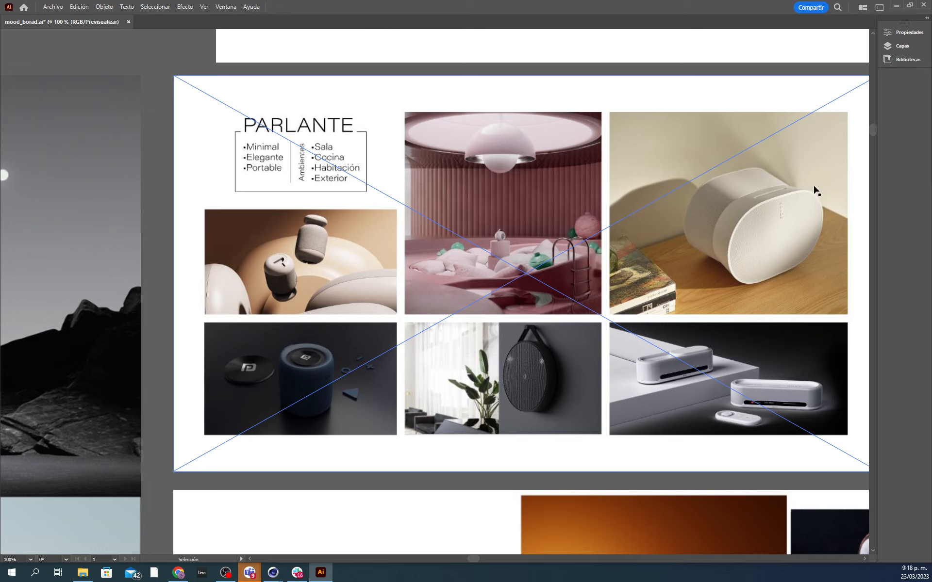
scroll(732, 225, "right", 2, "shift")
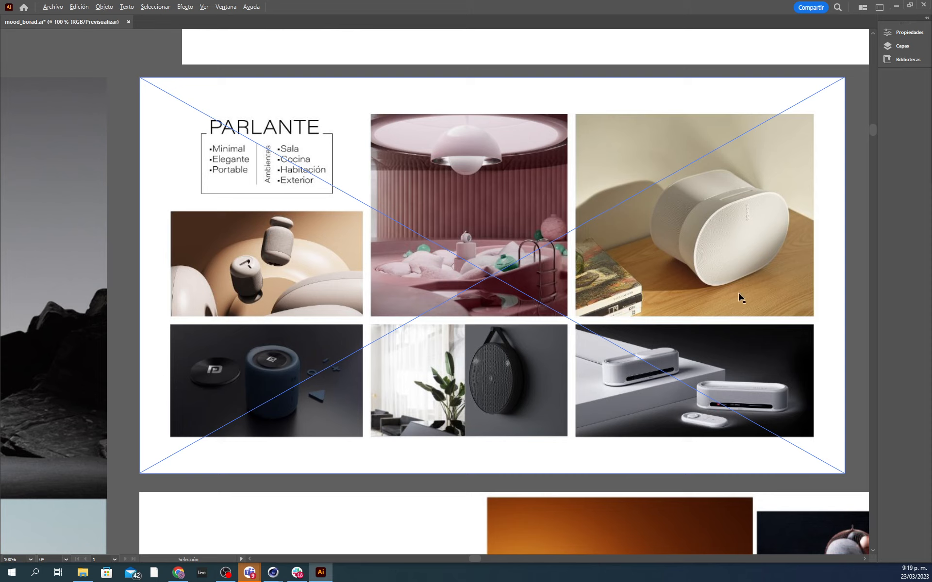
scroll(740, 297, "up", 2, "alt")
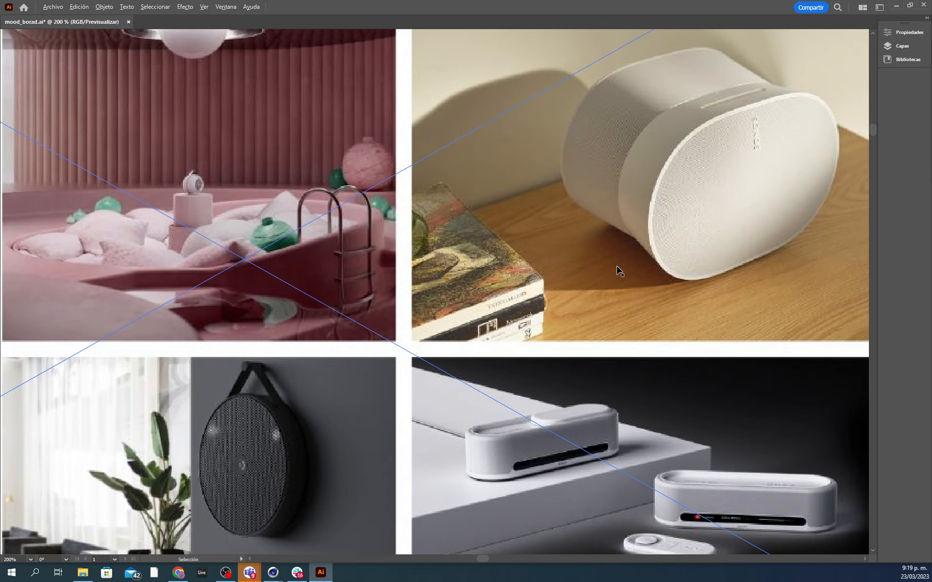
scroll(664, 293, "down", 3, "alt")
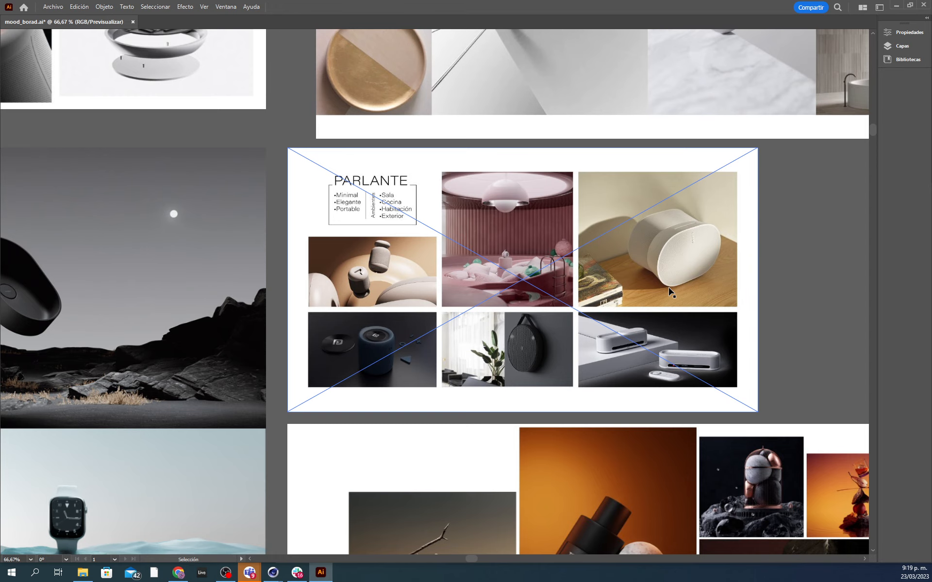
Step: Examine the two-row board with the wooden hat sculpture, mountain-view dining room and white marble vessels
left_click_drag(719, 264, 442, 339)
left_click_drag(639, 233, 640, 400)
scroll(639, 365, "down", 1, "alt")
left_click_drag(667, 193, 804, 324)
left_click_drag(693, 326, 527, 313)
scroll(382, 214, "up", 1, "alt")
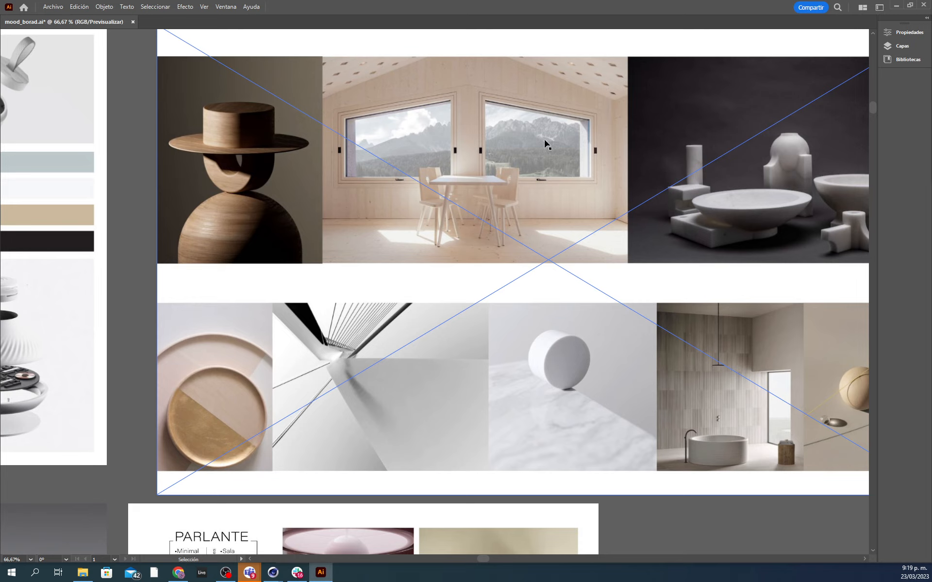
left_click_drag(501, 165, 483, 165)
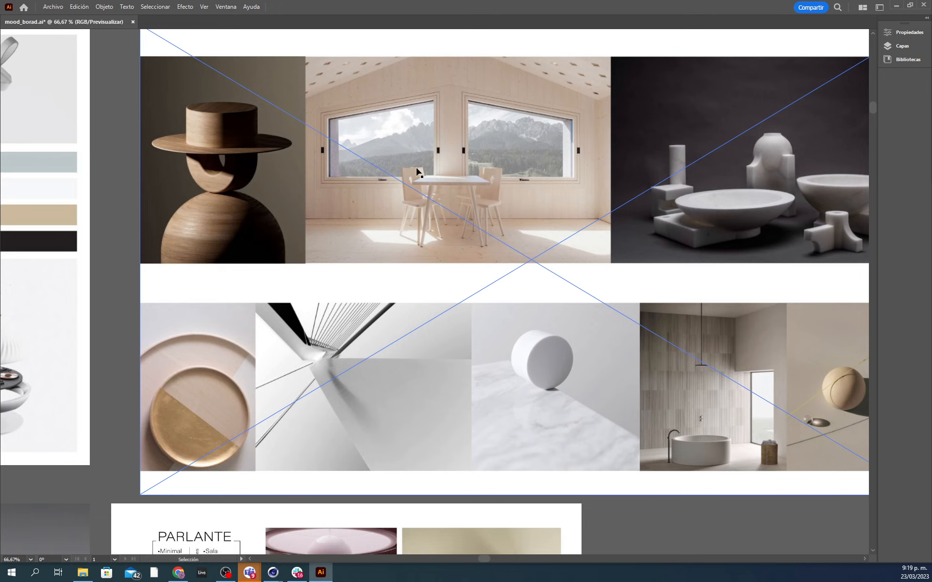
mouse_move(559, 240)
left_mouse_down()
mouse_move(557, 221)
mouse_move(559, 260)
left_mouse_up()
left_click_drag(506, 243, 507, 208)
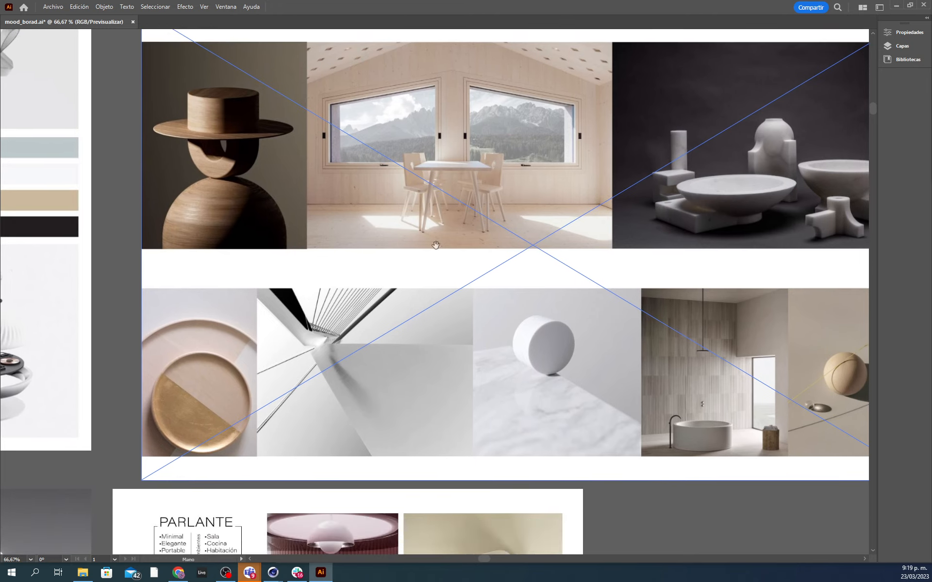
left_click_drag(586, 356, 475, 354)
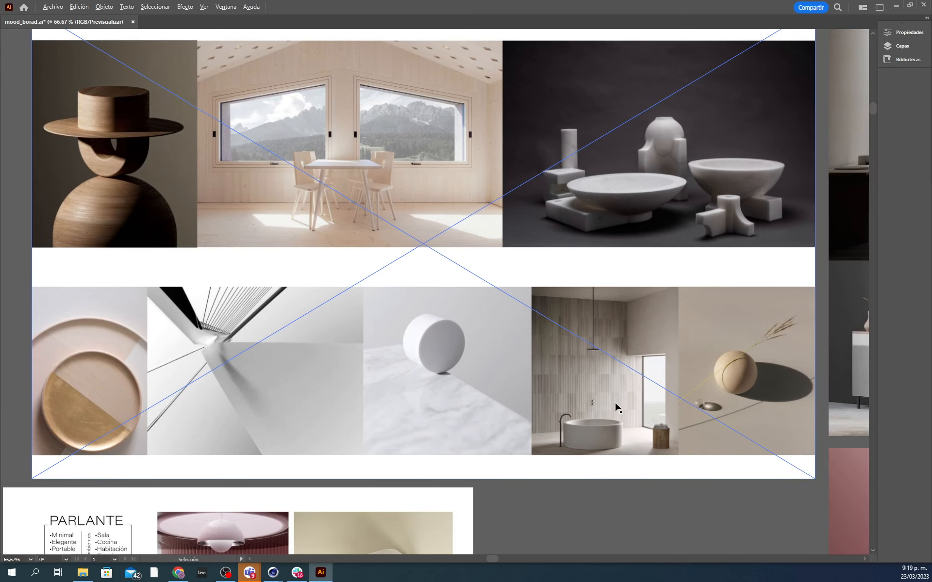
Step: Examine the round bathtub and wooden sphere images in the lower row of the two-row board up close
scroll(615, 404, "up", 2, "alt")
left_click_drag(574, 367, 432, 321)
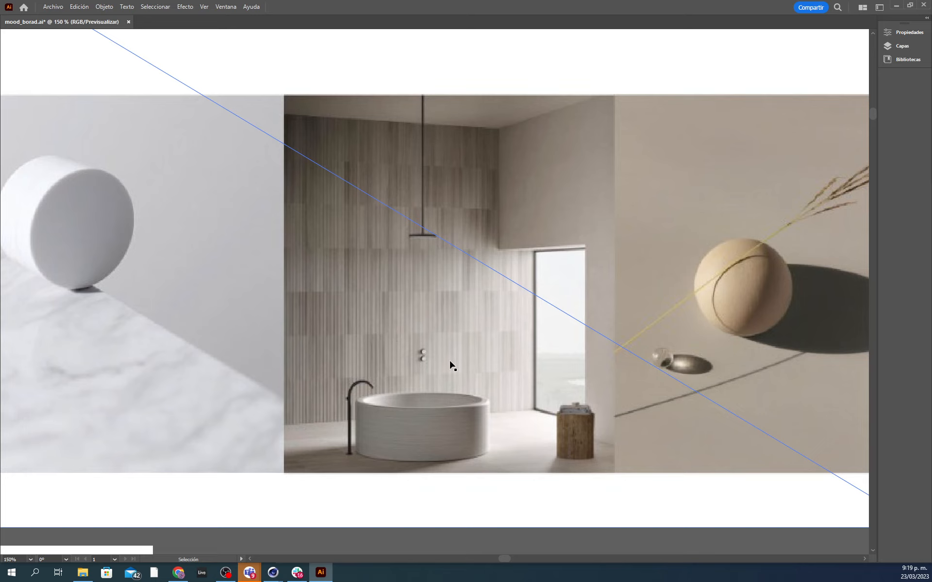
scroll(487, 353, "right", 5)
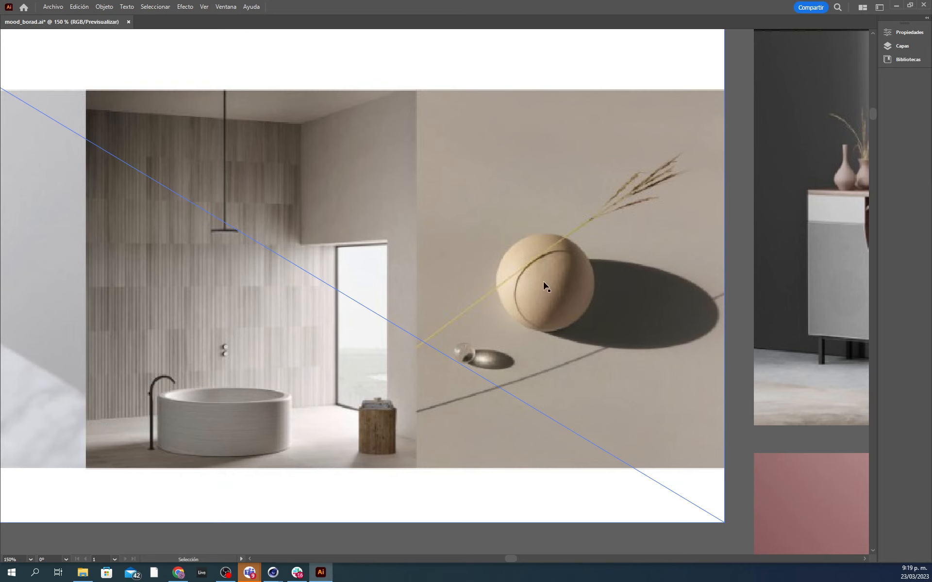
scroll(501, 320, "down", 2, "alt")
scroll(501, 316, "down", 1, "alt")
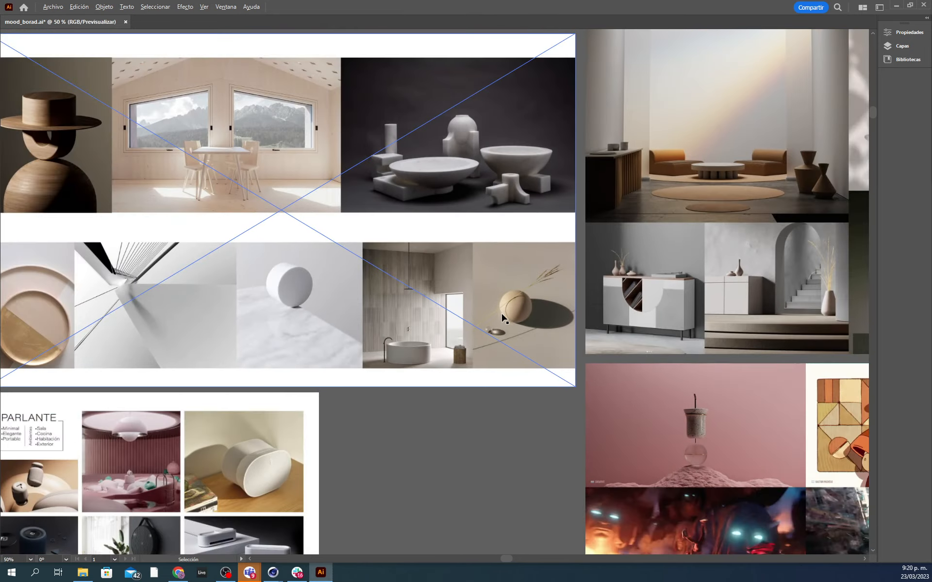
Step: Examine the neighbouring board with the sunlit lounge, grey sideboard, razor and mirror, and Hydro Flask bottle images
key("space")
left_click_drag(538, 250, 387, 347)
scroll(387, 347, "right", 7)
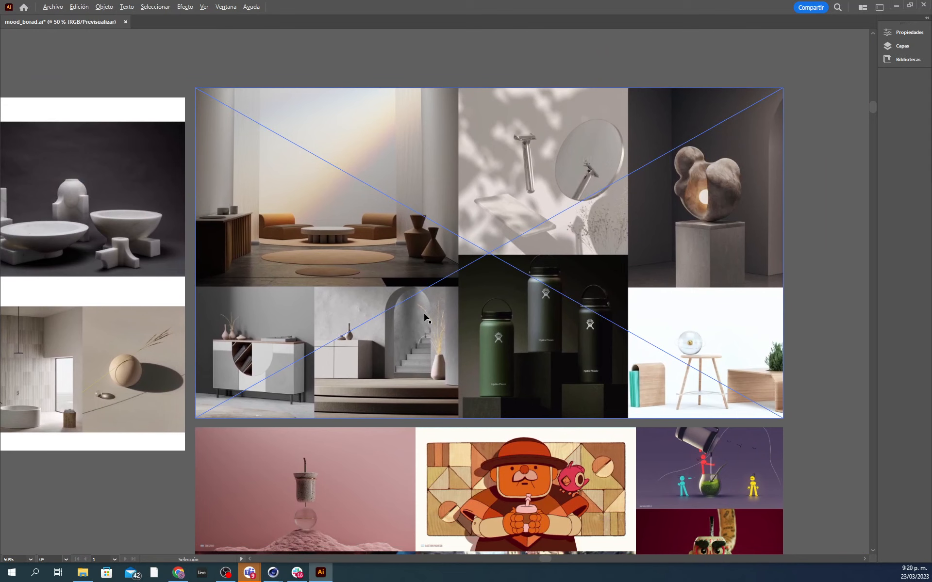
scroll(424, 318, "up", 1, "alt")
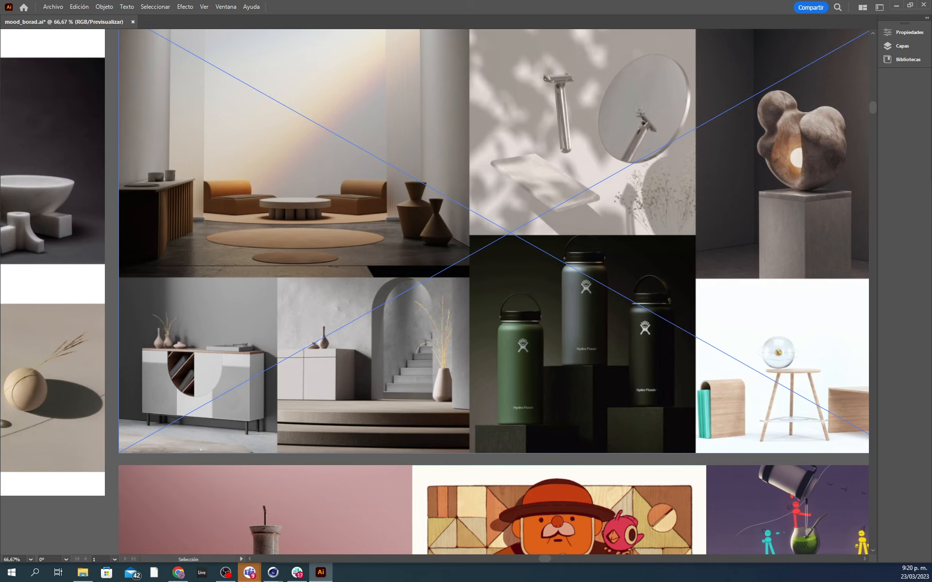
key("space")
left_click_drag(561, 346, 543, 358)
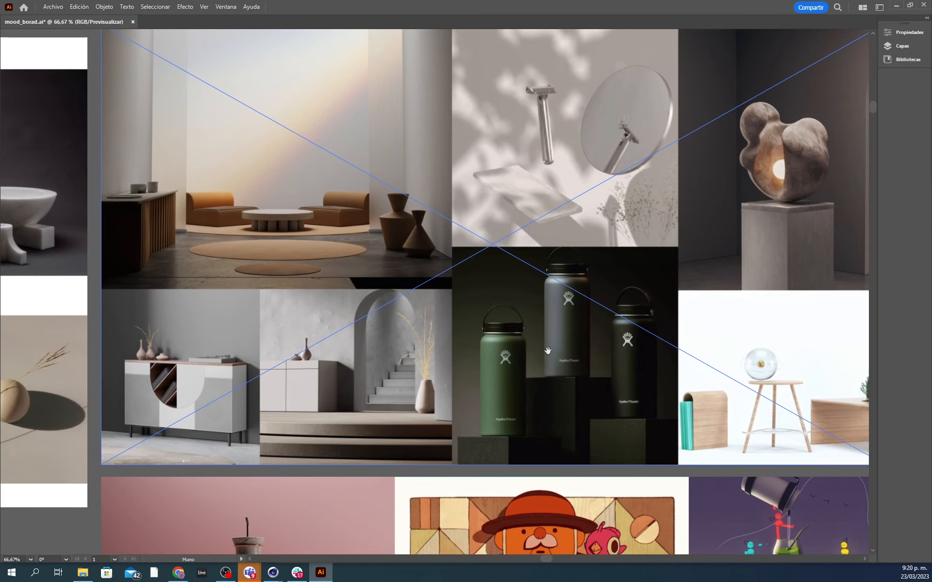
Step: Examine the sunlit lounge image with the orange sofas and the adjacent razor and mirror image up close
left_click_drag(307, 195, 441, 295)
scroll(379, 272, "up", 1, "alt")
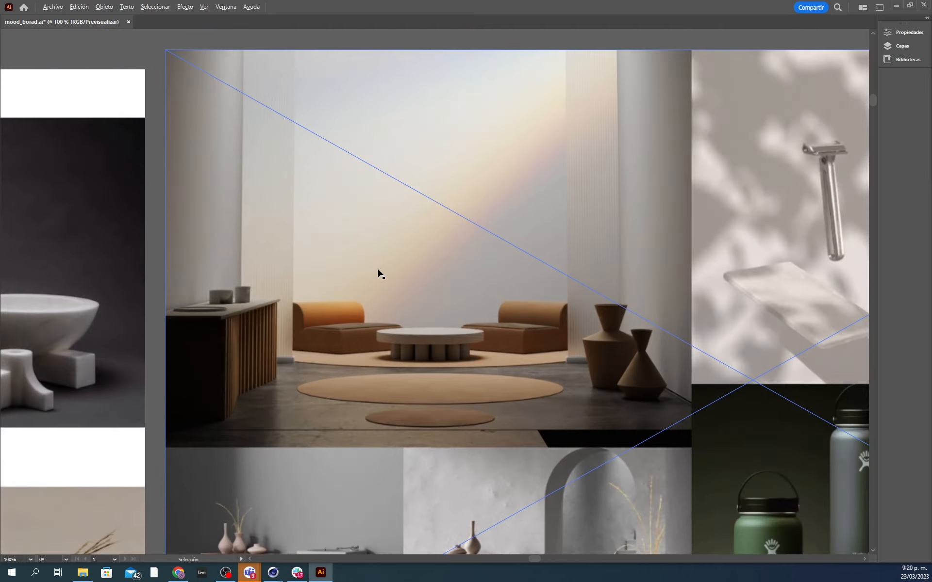
key("space")
left_click_drag(437, 242, 473, 274)
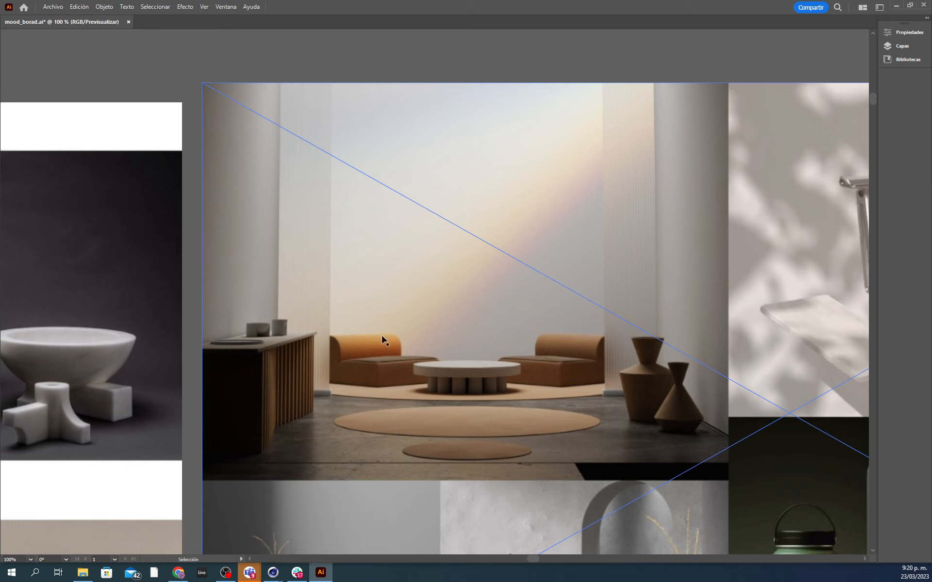
scroll(519, 379, "down", 1, "alt")
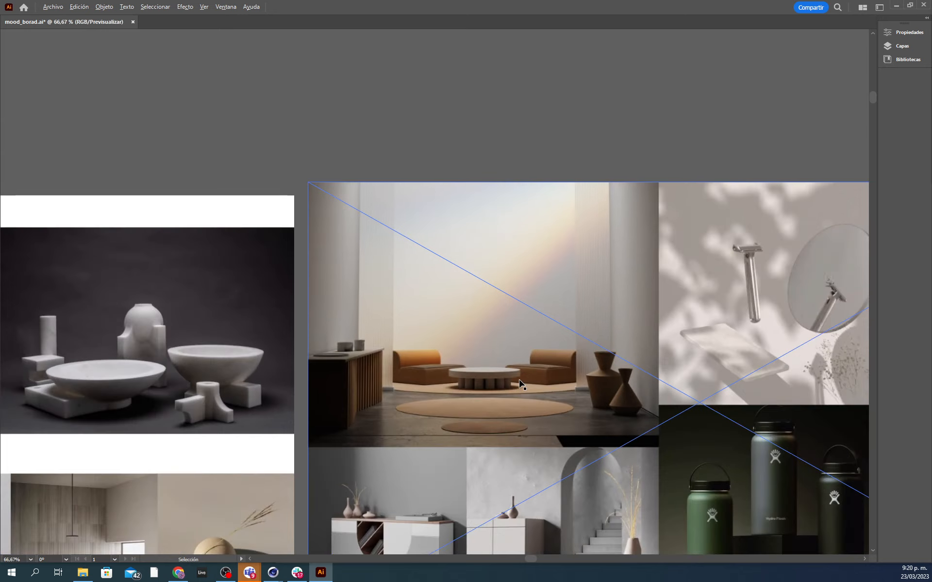
key("space")
left_click_drag(642, 396, 499, 295)
left_click_drag(581, 294, 452, 354)
scroll(520, 259, "up", 2, "alt")
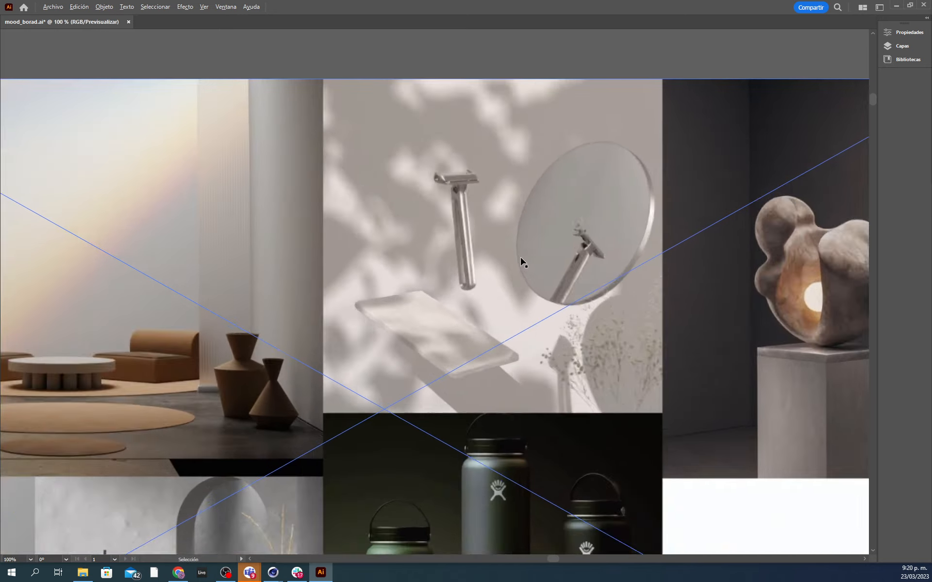
Step: Examine the Hydro Flask bottles and the white image with the wooden stool and glass sphere up close
scroll(461, 312, "down", 1, "alt")
key("space")
left_click_drag(697, 342, 662, 104)
scroll(560, 316, "down", 1, "alt")
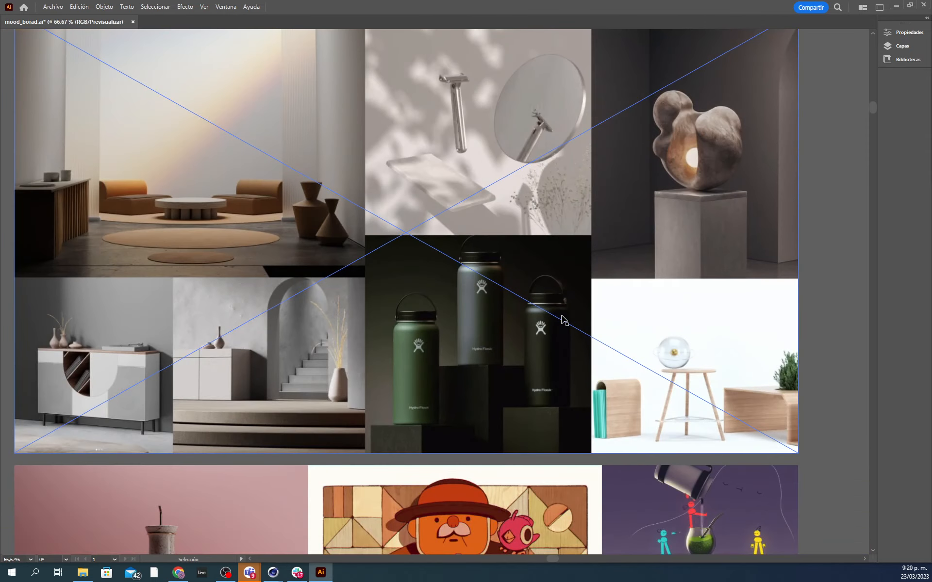
scroll(728, 380, "up", 1, "alt")
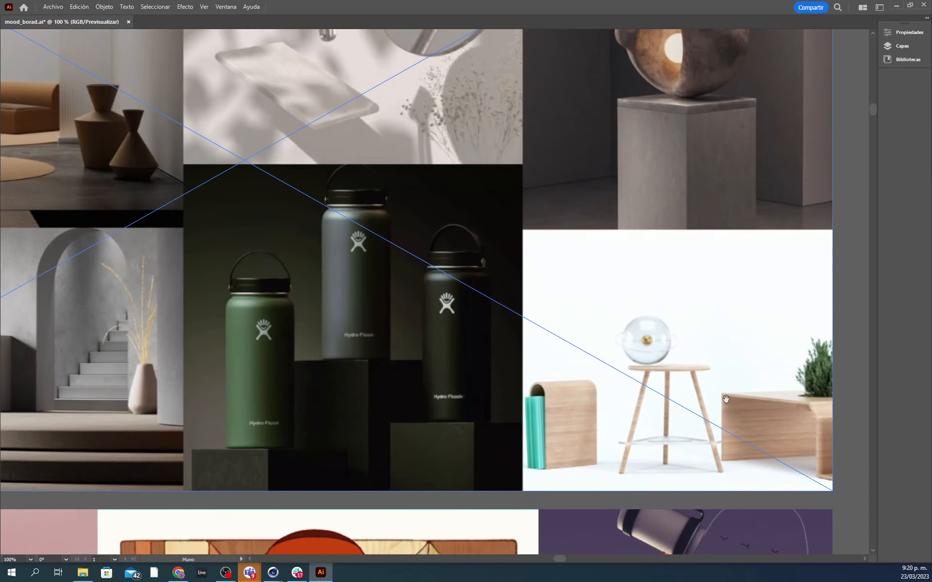
key("space")
left_click_drag(723, 378, 621, 353)
scroll(621, 353, "up", 1, "alt")
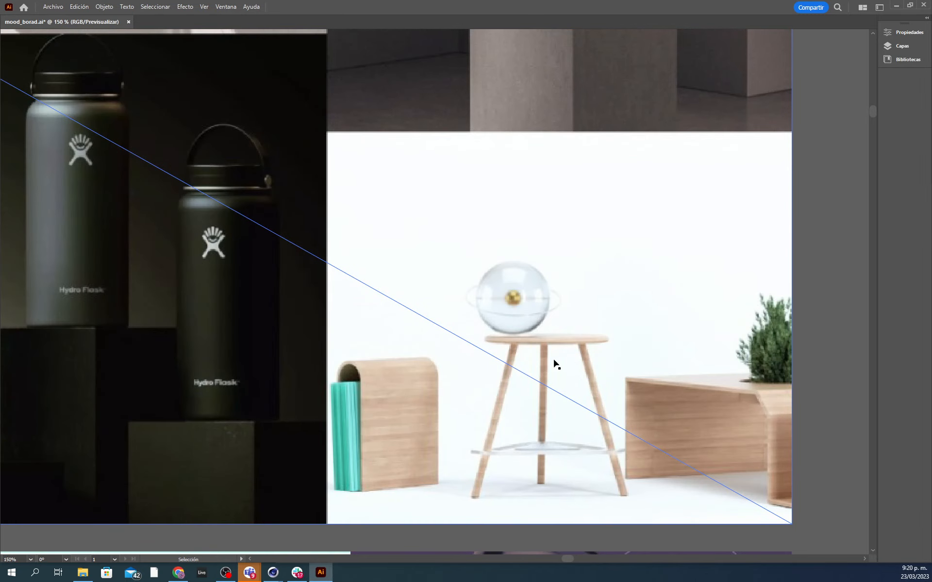
scroll(672, 340, "down", 2, "alt")
key("space")
left_click_drag(442, 321, 556, 373)
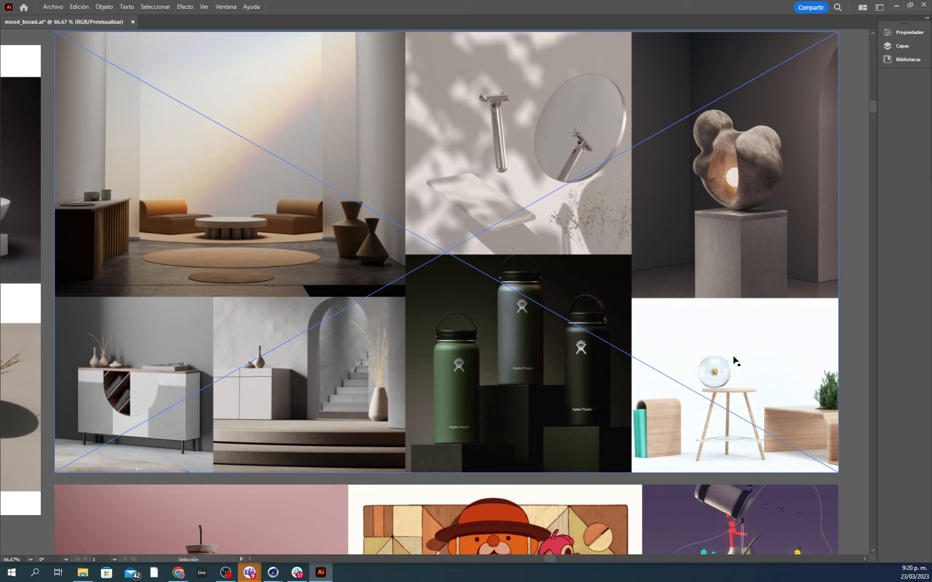
Step: Review the sunlit lounge board as a whole, from the sofas and sideboard across to the glowing stone lamp
left_click_drag(416, 276, 469, 305)
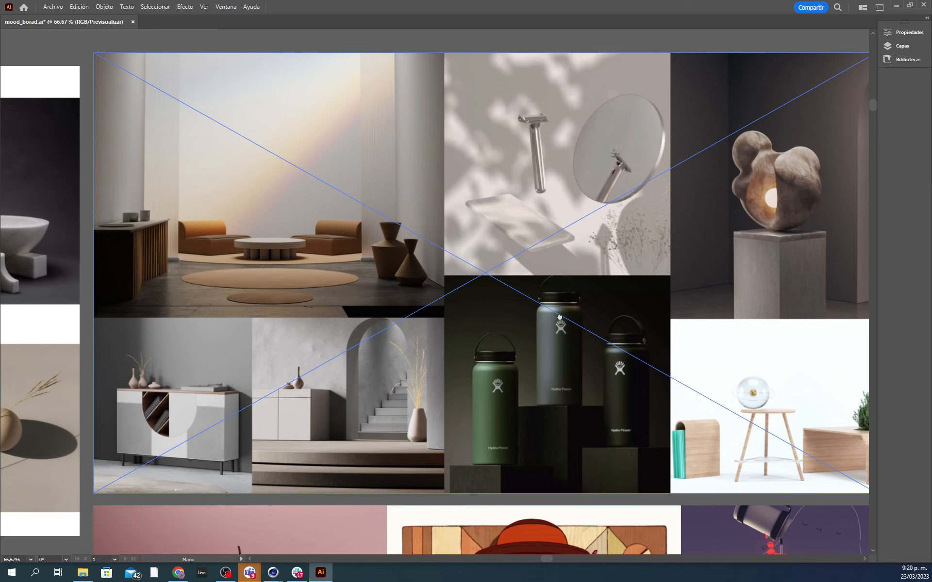
left_click_drag(744, 433, 639, 384)
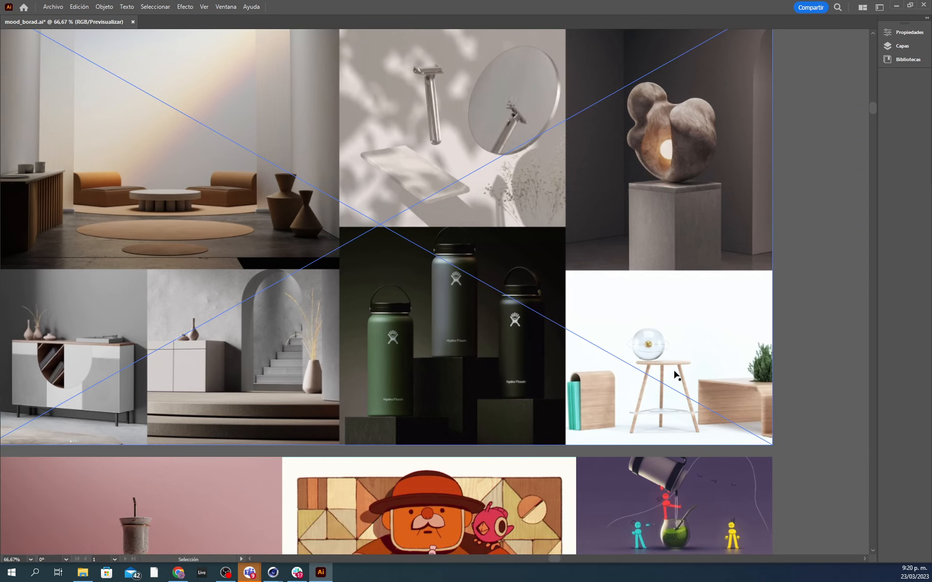
left_click(791, 392)
left_click(660, 379)
key("space")
left_click_drag(668, 353, 697, 383)
left_click_drag(630, 316, 710, 360)
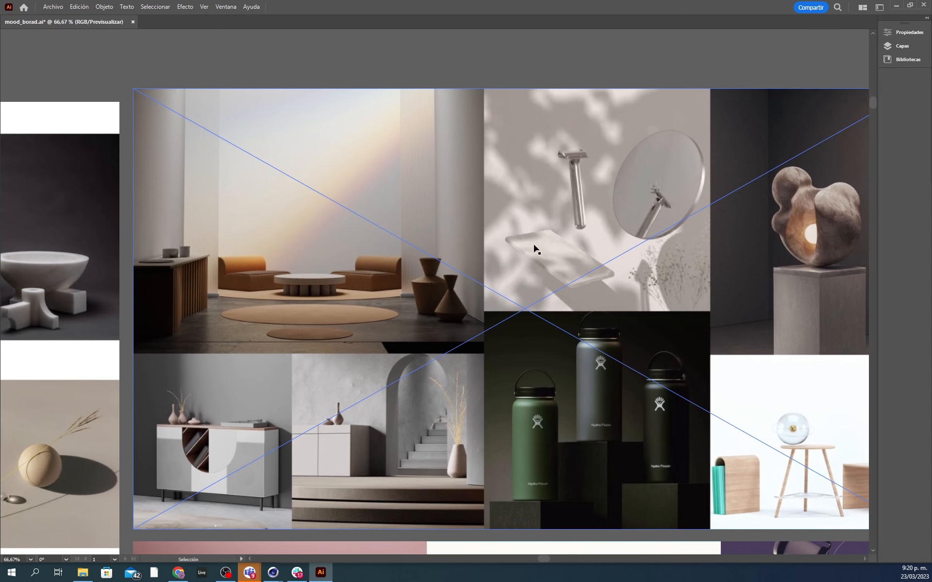
Step: Examine the board below with the pink mate cup, the moustached character illustration and the superhero action scenes
scroll(587, 403, "down", 1, "alt")
left_click_drag(593, 411, 594, 224)
left_click_drag(594, 354, 593, 240)
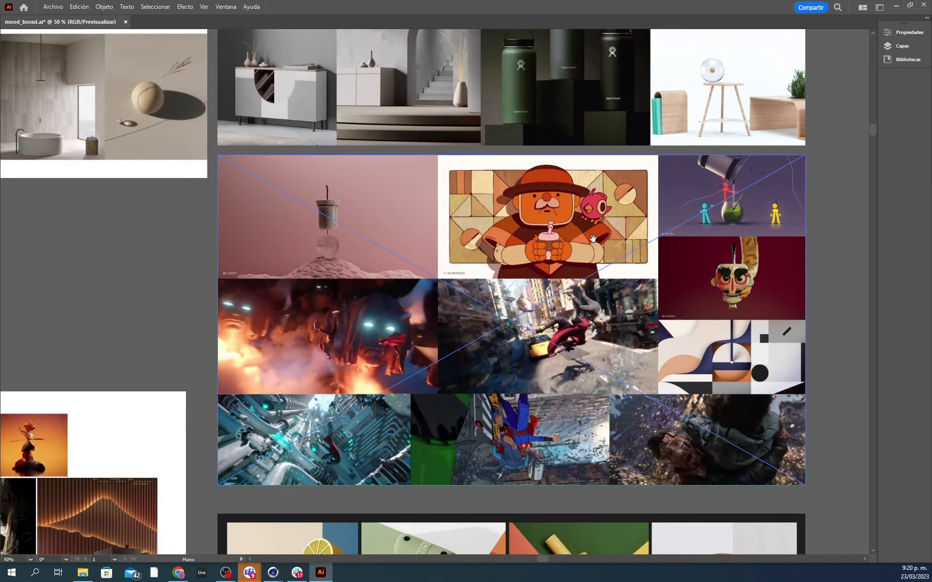
scroll(590, 323, "up", 1, "alt")
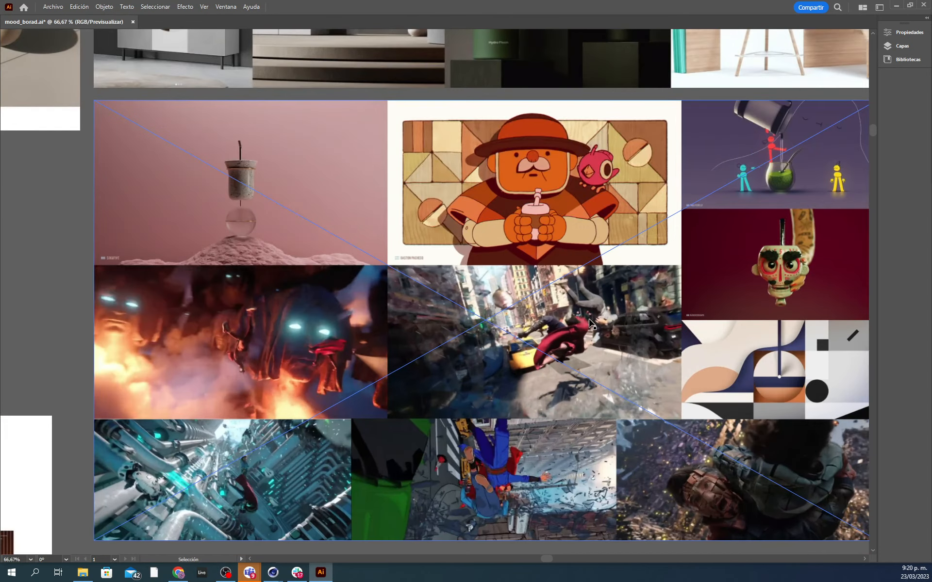
left_click_drag(593, 350, 550, 322)
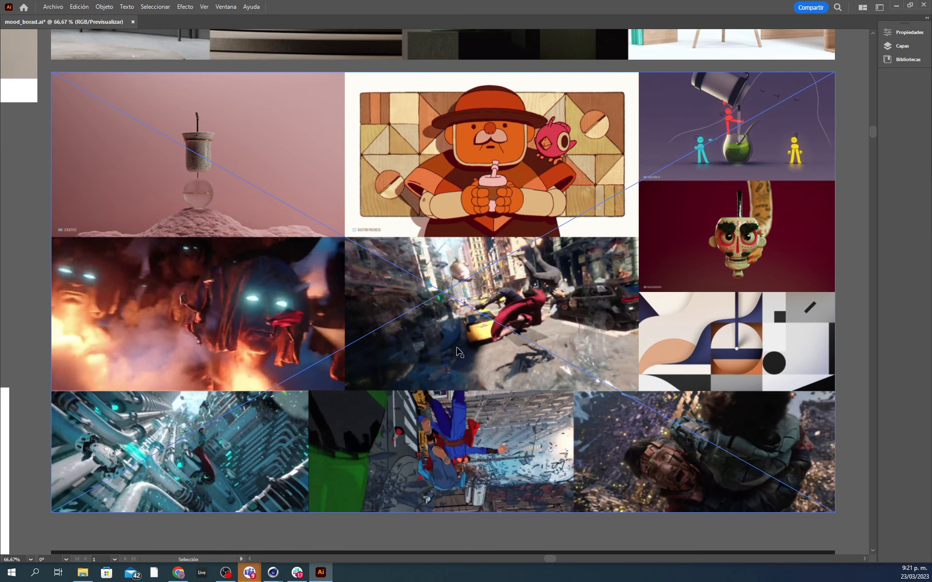
left_click(811, 516)
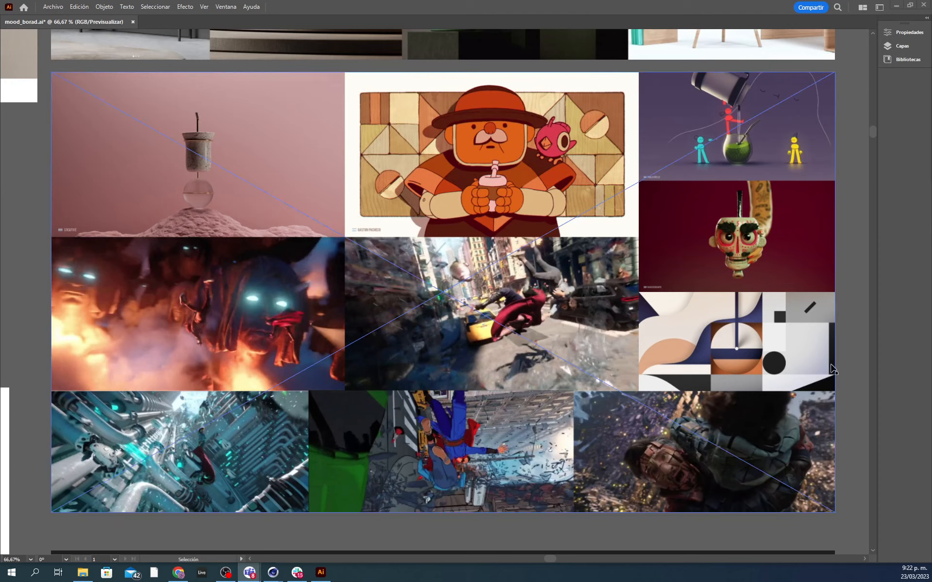
key("space")
left_click_drag(846, 371, 826, 373)
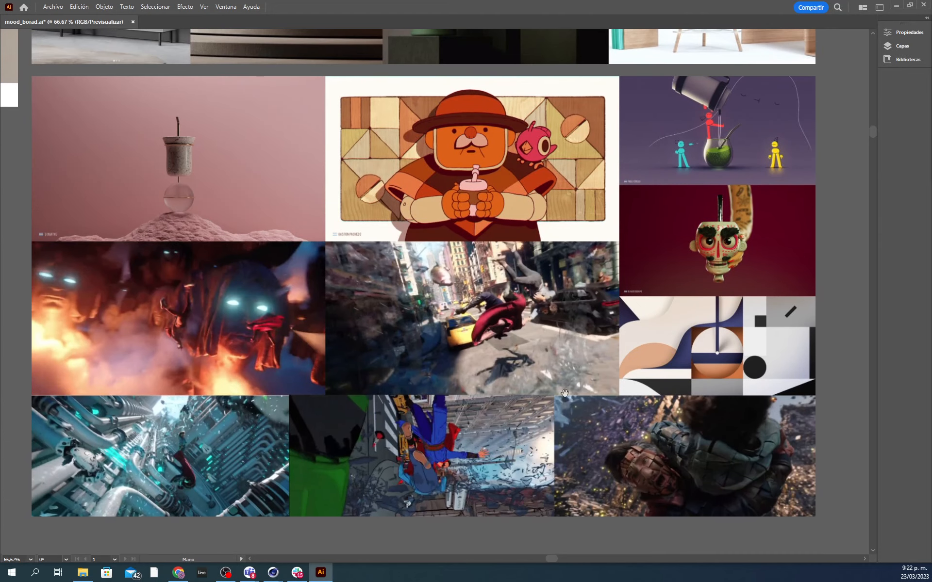
left_click_drag(492, 474, 498, 451)
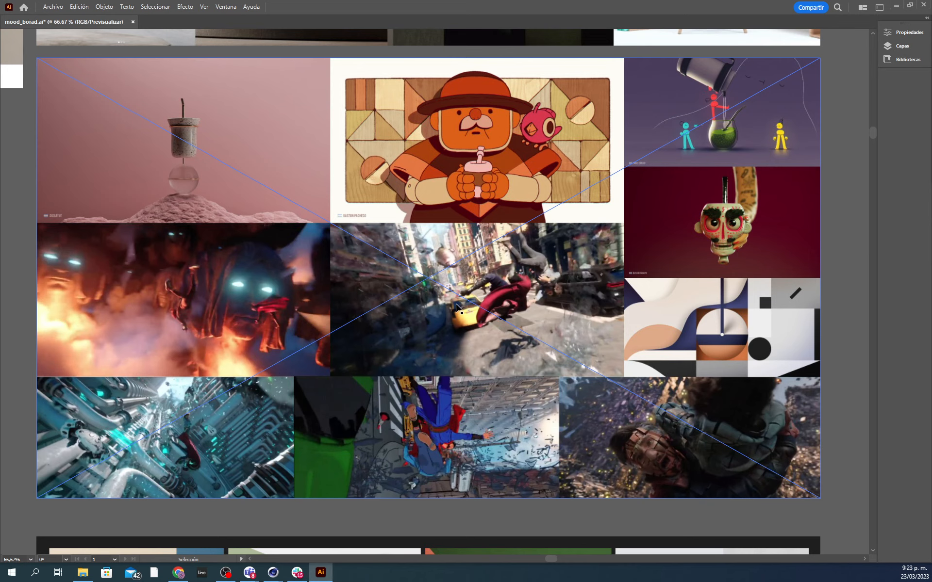
key("space")
mouse_move(456, 307)
left_mouse_down()
mouse_move(440, 310)
mouse_move(471, 318)
left_mouse_up()
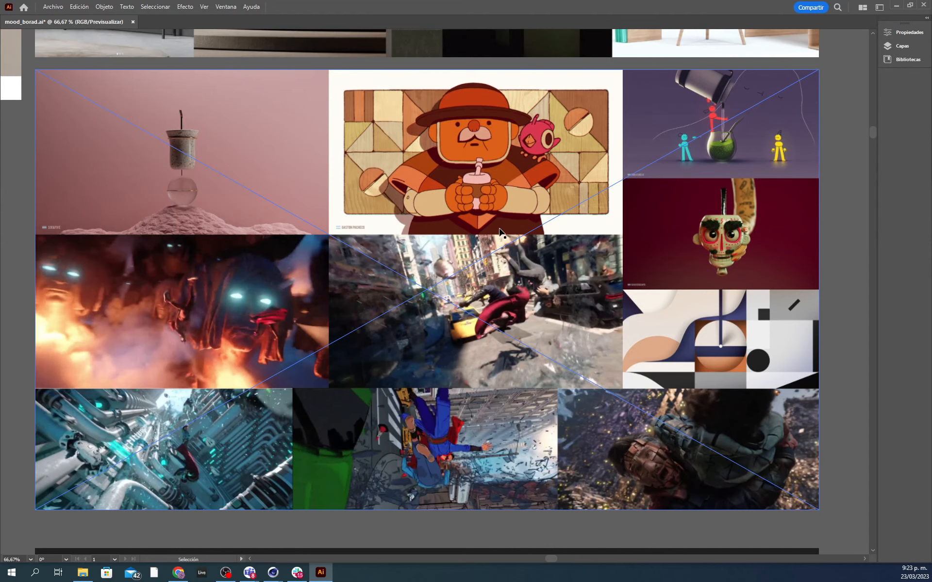
Step: Survey the full collection of mood boards and return to the mate and superhero board
scroll(600, 317, "down", 1, "alt")
scroll(601, 318, "down", 3, "alt")
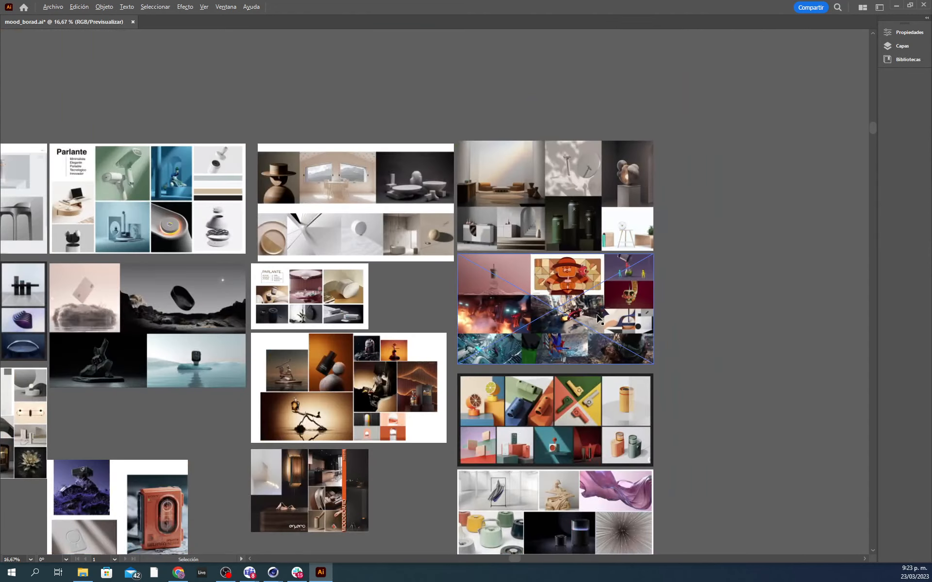
left_click_drag(601, 318, 763, 245)
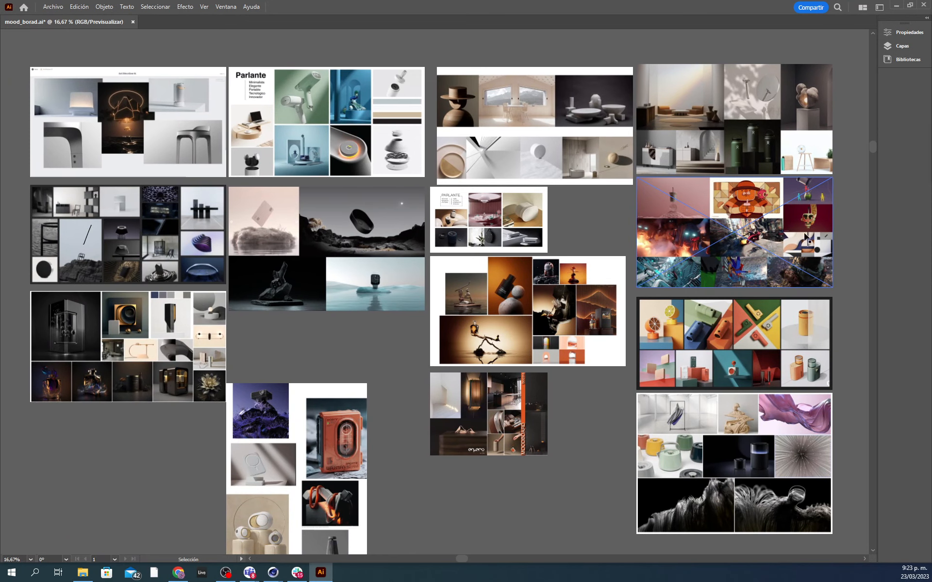
scroll(790, 238, "up", 1, "alt")
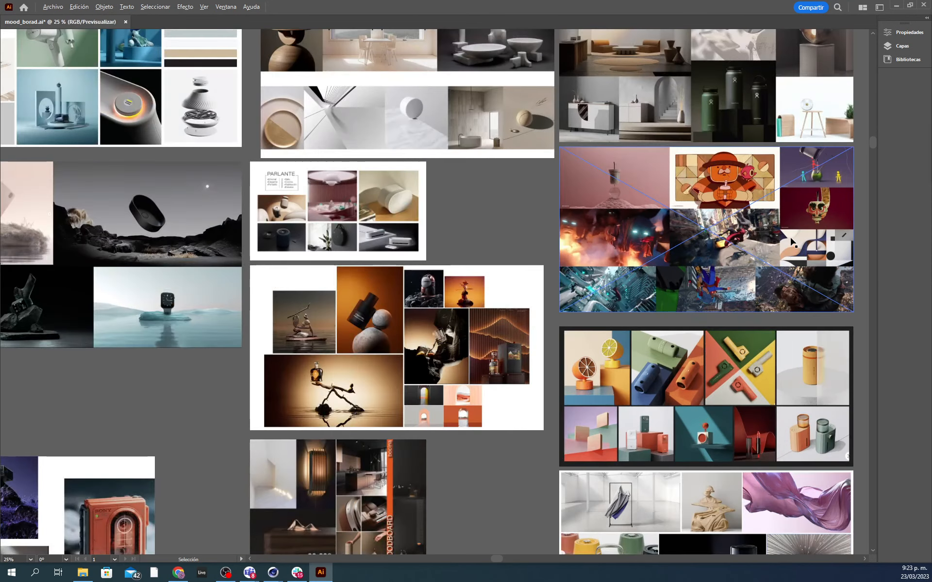
scroll(790, 241, "up", 1, "alt")
left_click_drag(790, 236, 638, 265)
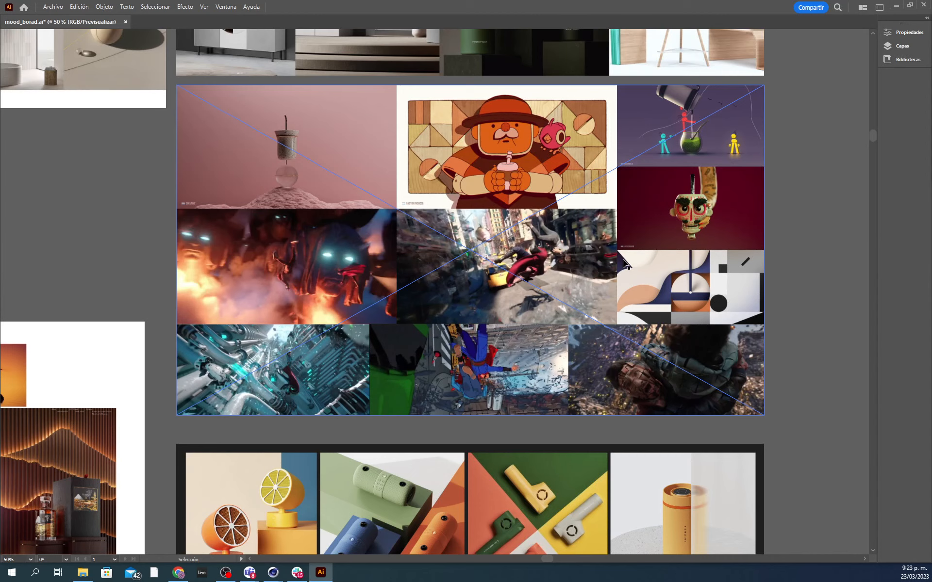
scroll(604, 297, "down", 1)
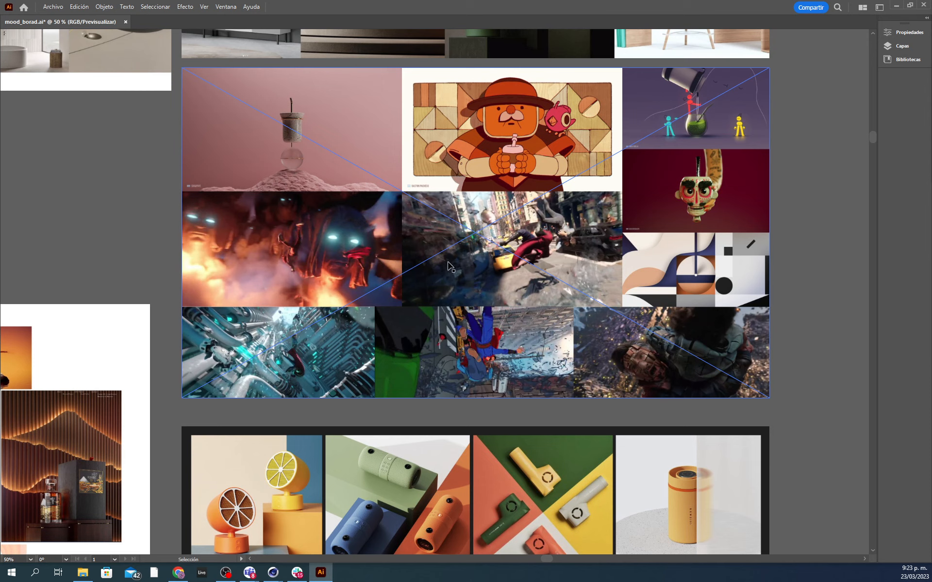
key("space")
left_click_drag(476, 289, 519, 254)
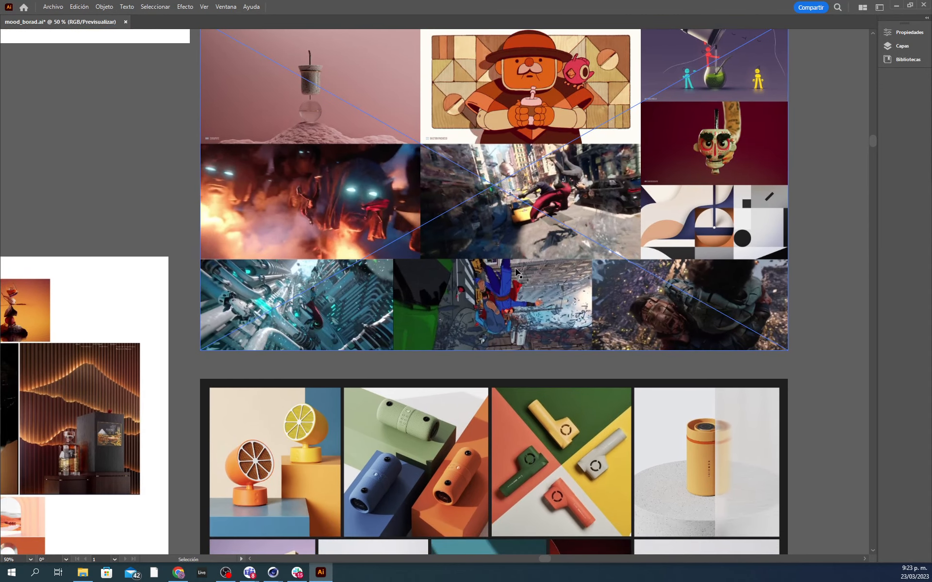
Step: Compare the mate and superhero board with the surrounding boards, viewing it both in context and enlarged
scroll(516, 281, "down", 2, "alt")
scroll(607, 123, "right", 2, "ctrl")
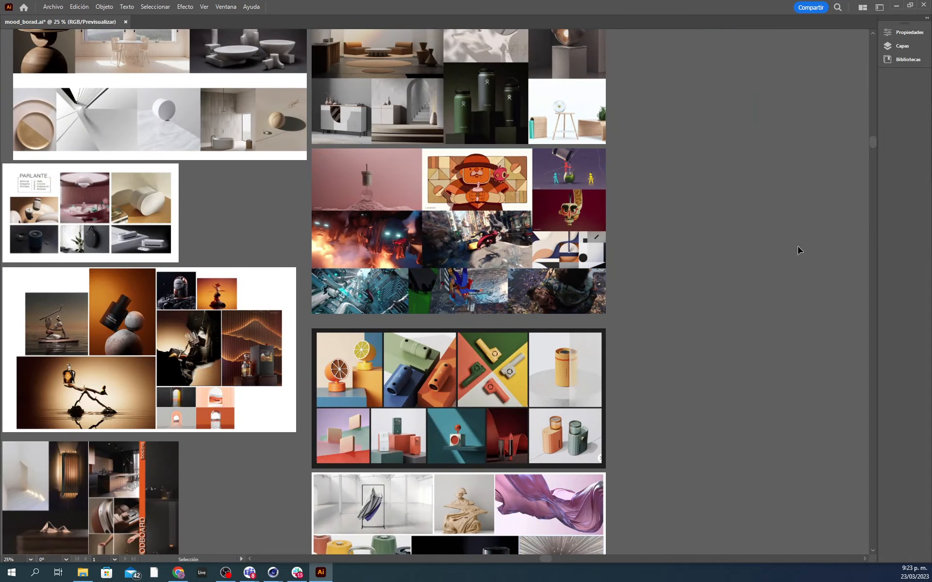
scroll(444, 199, "up", 1, "alt")
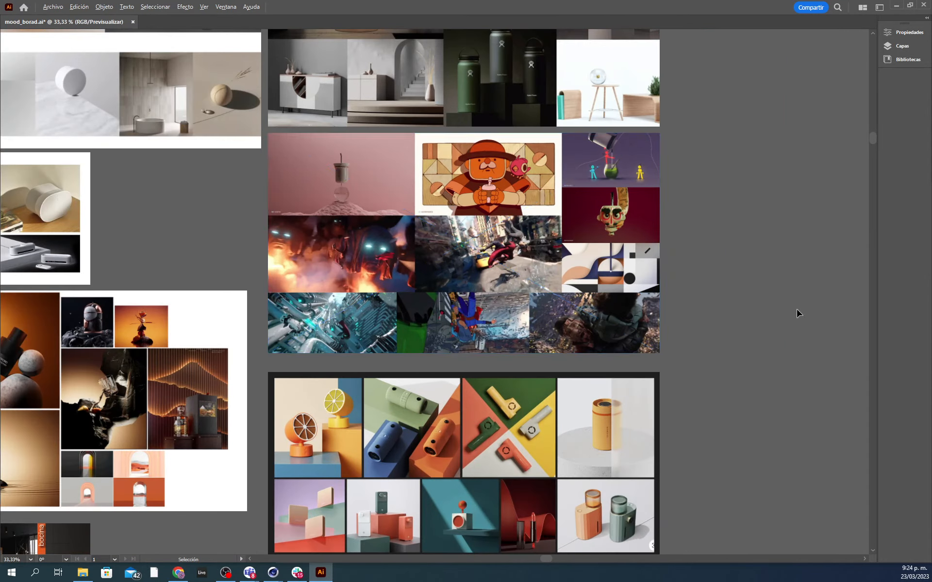
scroll(529, 291, "up", 1, "alt")
scroll(530, 291, "up", 1, "alt")
scroll(530, 291, "down", 1, "alt")
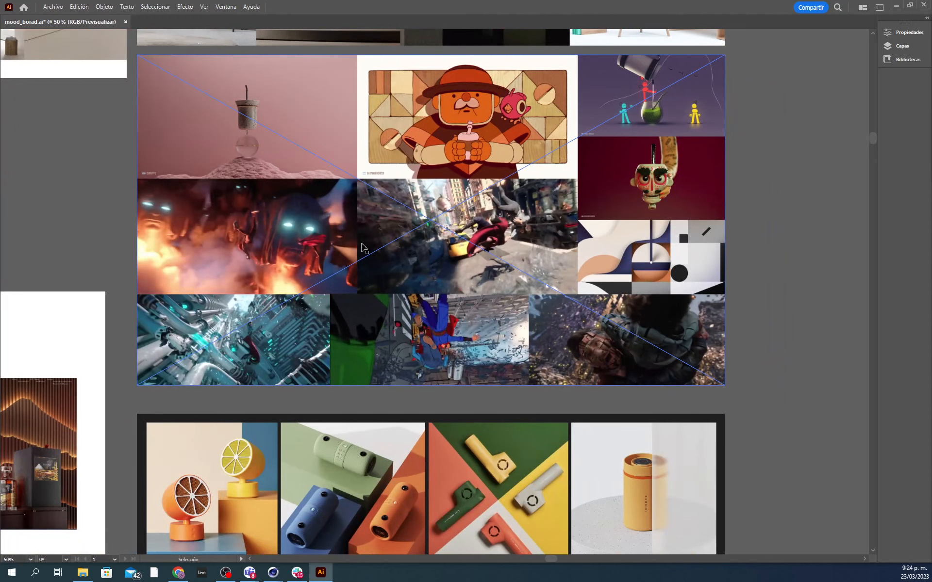
scroll(531, 328, "down", 1, "alt")
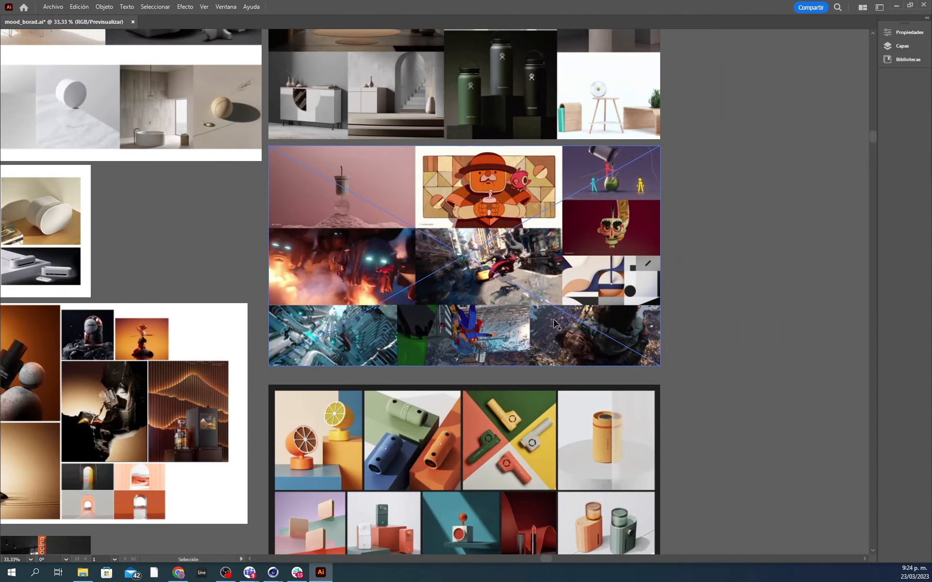
key("space")
left_click_drag(563, 325, 604, 252)
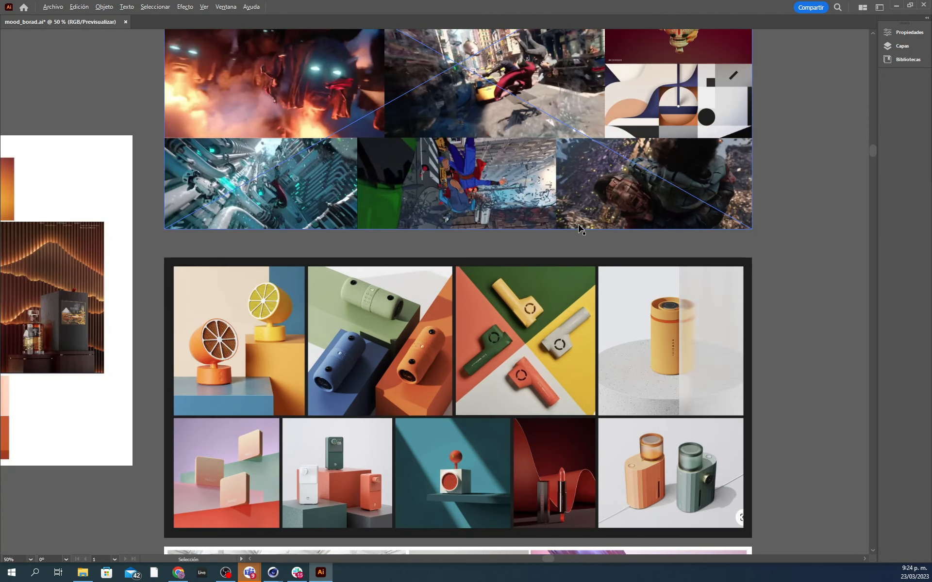
Step: Examine the colourful product board with the citrus fans and speakers, including the Nekor boxes and water dispensers up close
scroll(577, 228, "up", 1, "alt")
left_click_drag(581, 241, 586, 158)
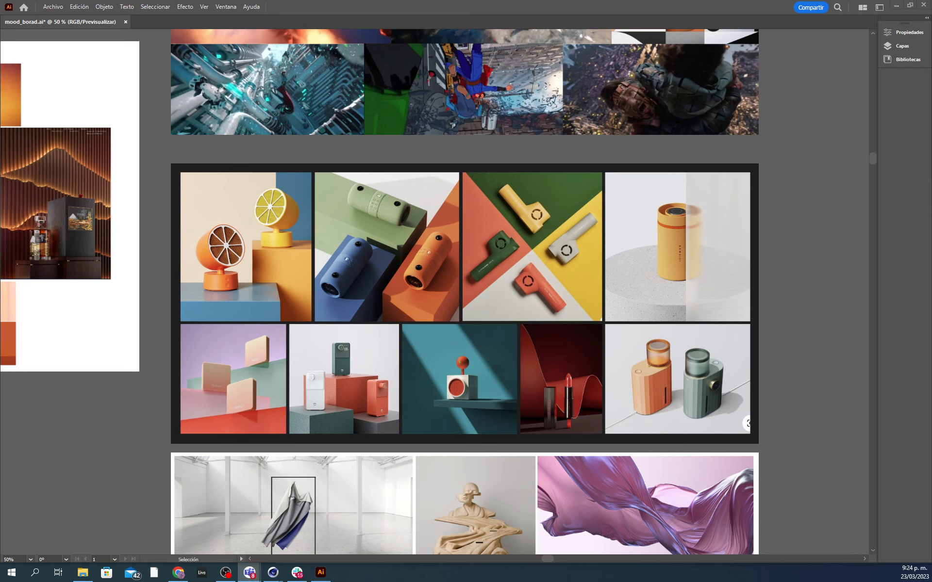
scroll(504, 345, "up", 1, "alt")
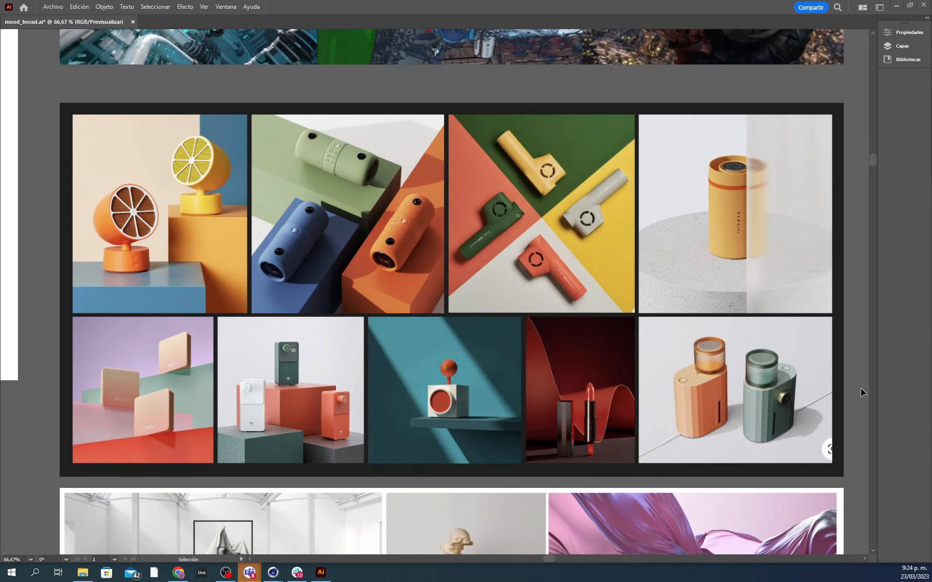
left_click(252, 293)
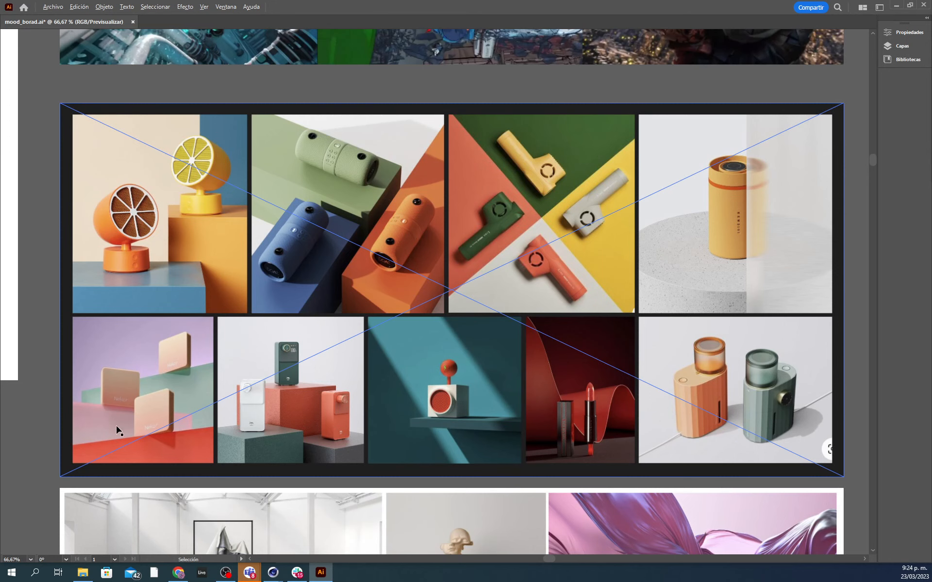
scroll(118, 430, "up", 3, "alt")
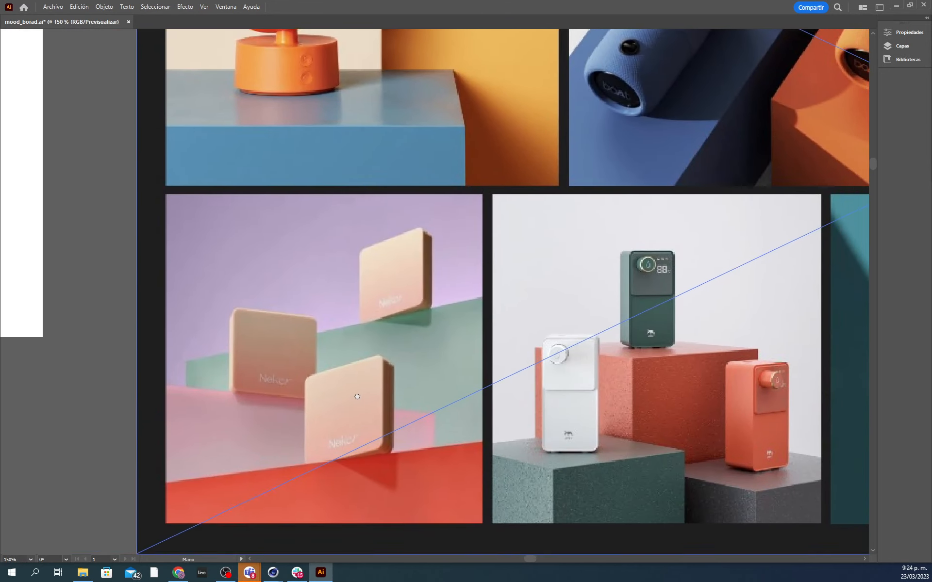
left_click_drag(357, 397, 343, 378)
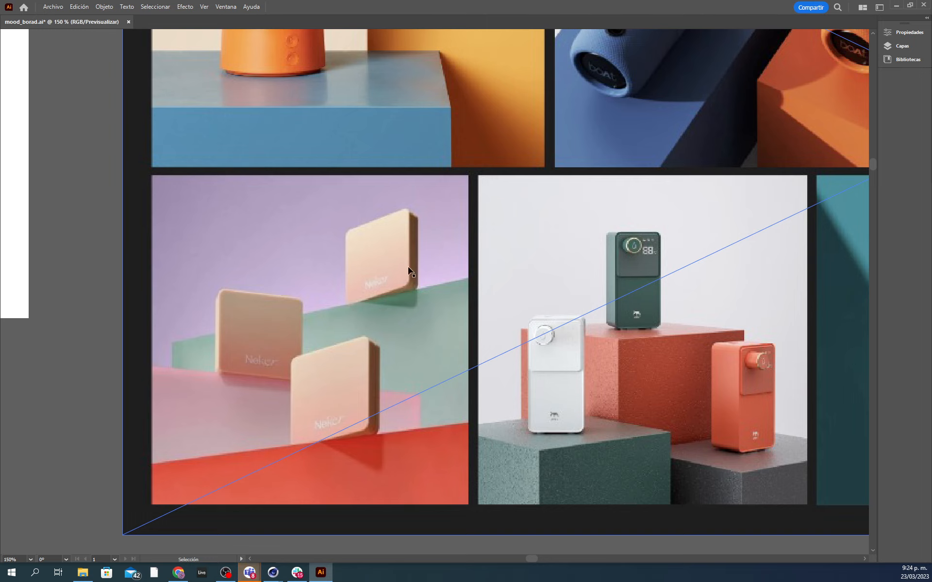
left_click_drag(502, 378, 399, 385)
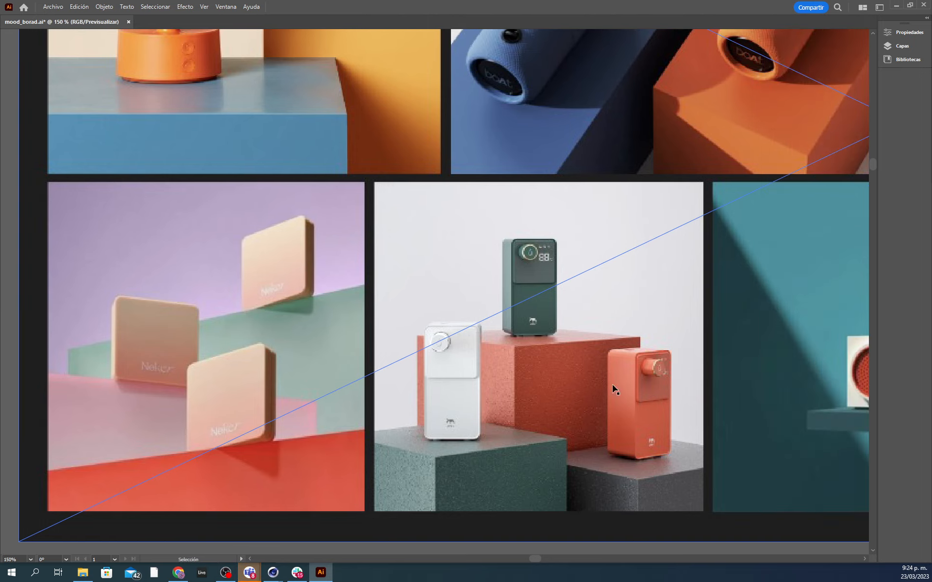
Step: Examine the colourful product board's speakers, handheld fans, yellow cylinder, lipstick and grinders, both enlarged and as a whole
scroll(602, 366, "down", 1, "alt")
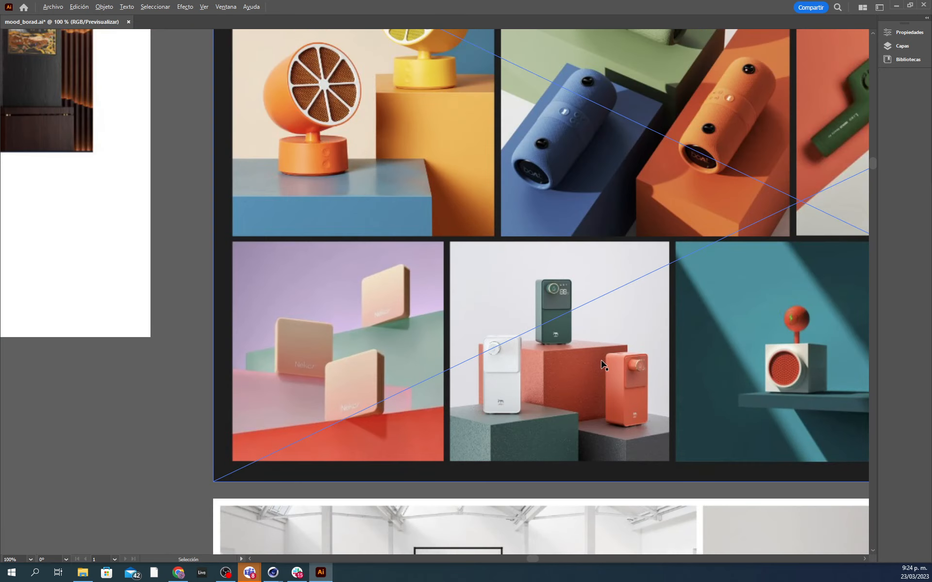
left_click_drag(650, 215, 549, 351)
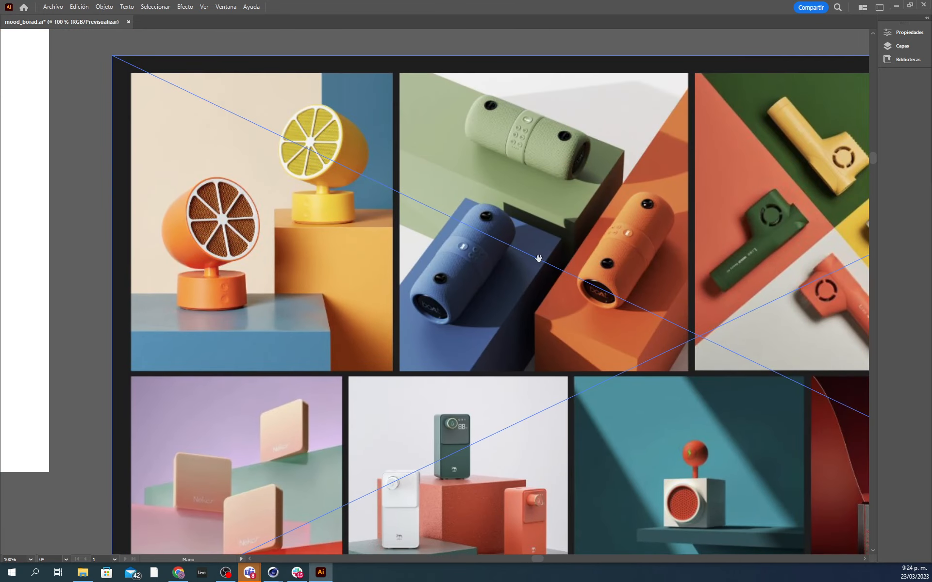
left_click_drag(532, 266, 546, 268)
left_click_drag(843, 309, 482, 250)
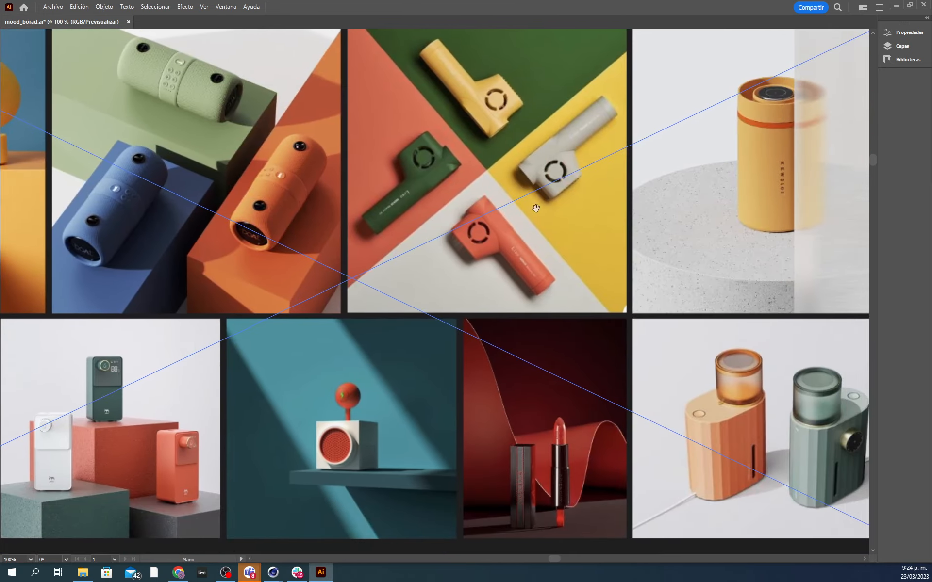
left_click_drag(556, 180, 518, 217)
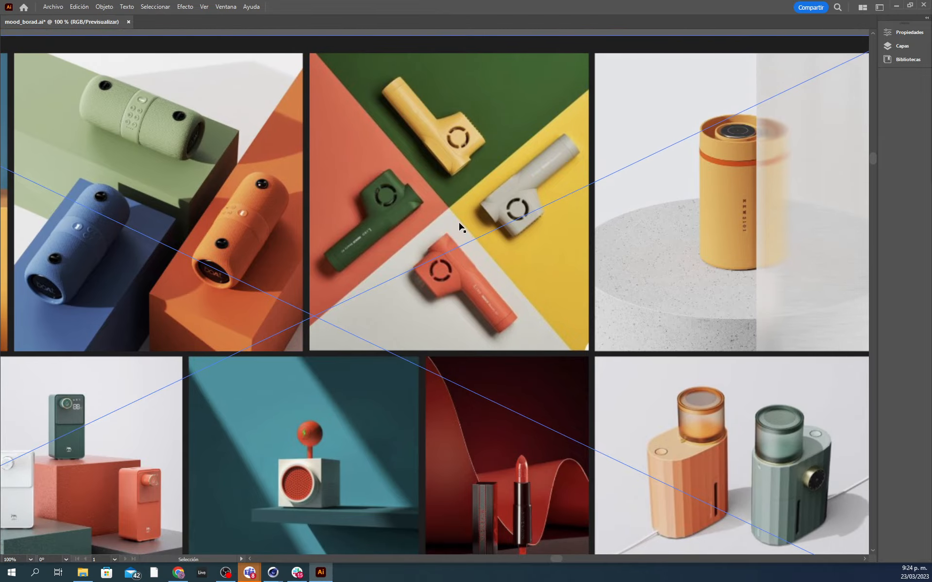
scroll(543, 318, "down", 3)
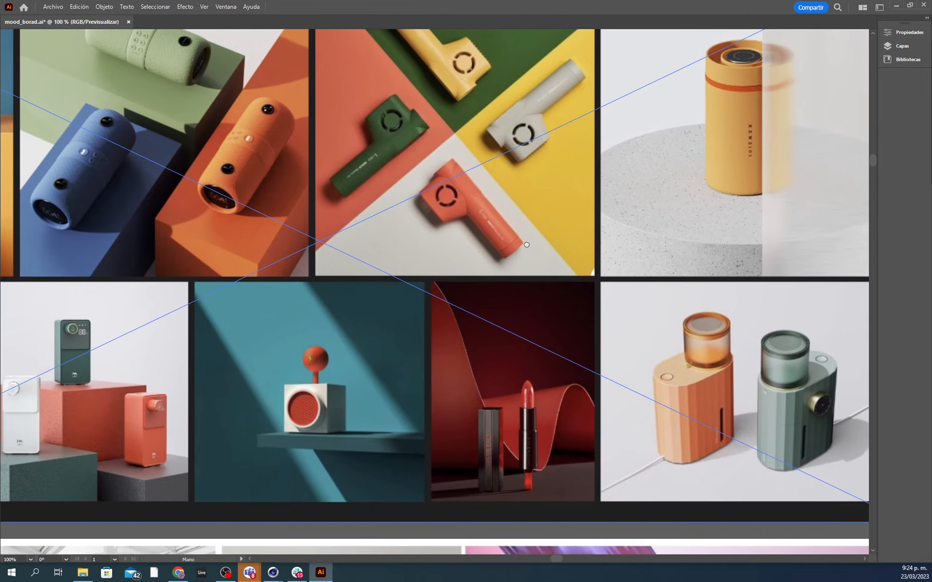
scroll(567, 345, "down", 1, "alt")
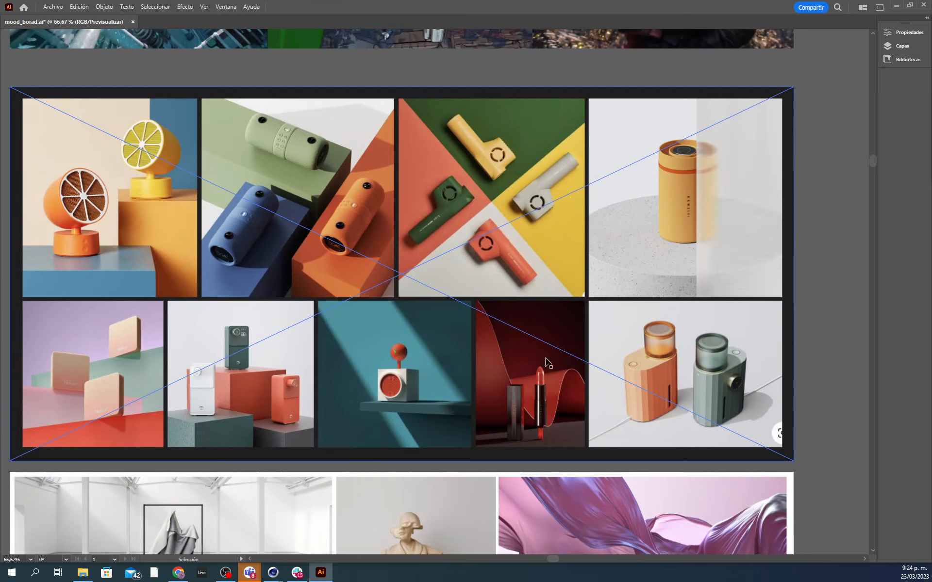
scroll(568, 345, "left", 2)
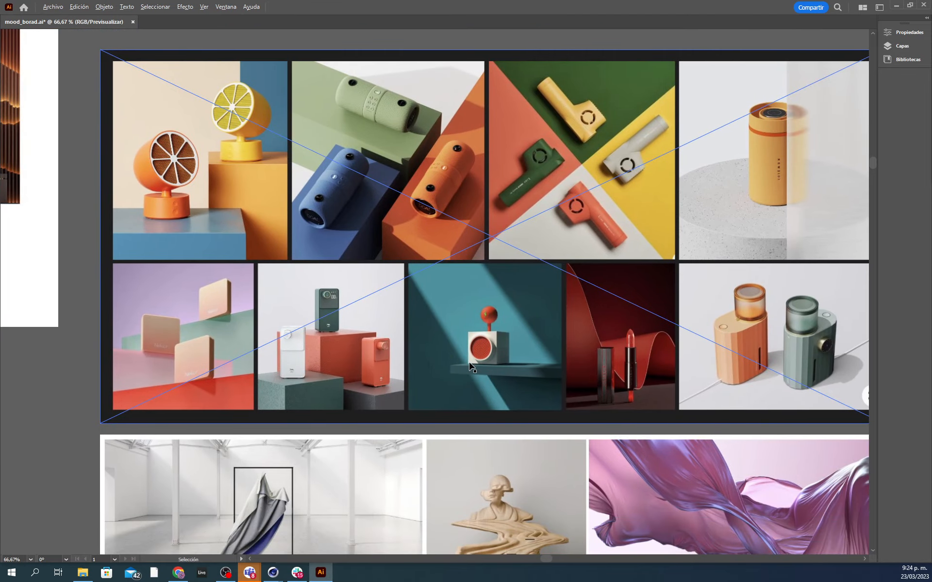
Step: Compare the colourful board's details with its full layout, enlarging the teal shelf scene and the yellow cylinder behind frosted glass
scroll(371, 155, "up", 1, "alt")
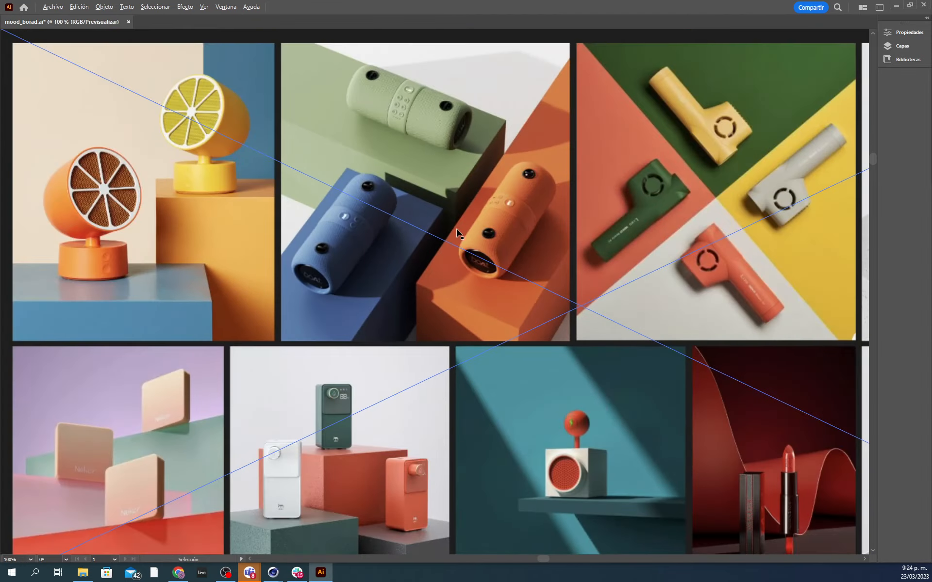
scroll(485, 228, "down", 3)
scroll(582, 220, "up", 1, "alt")
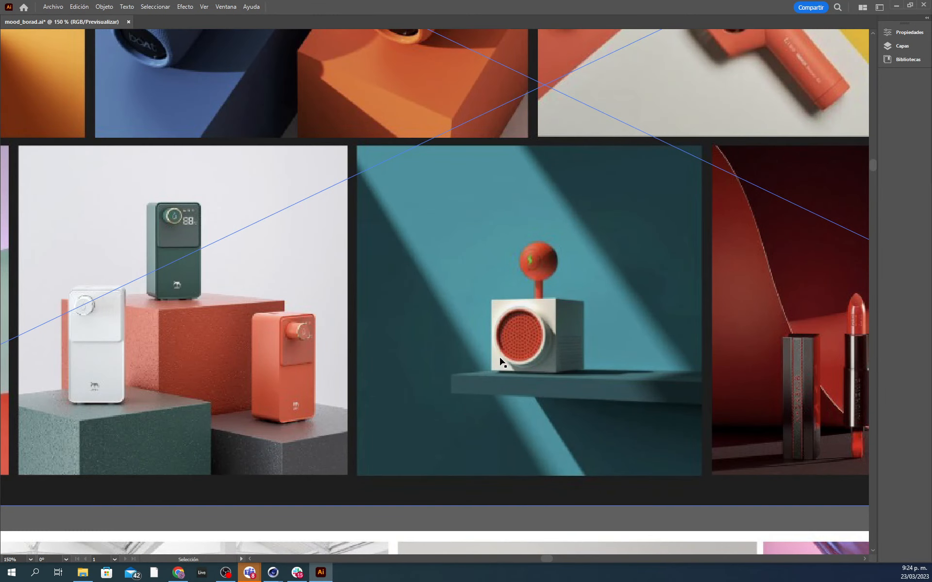
scroll(500, 362, "down", 1, "alt")
scroll(500, 362, "down", 1, "alt")
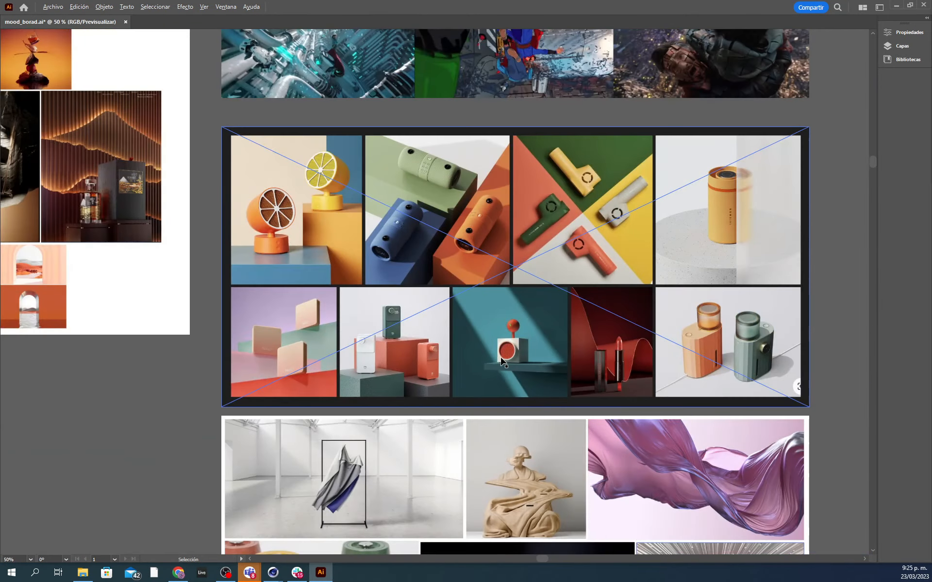
scroll(499, 361, "up", 1, "alt")
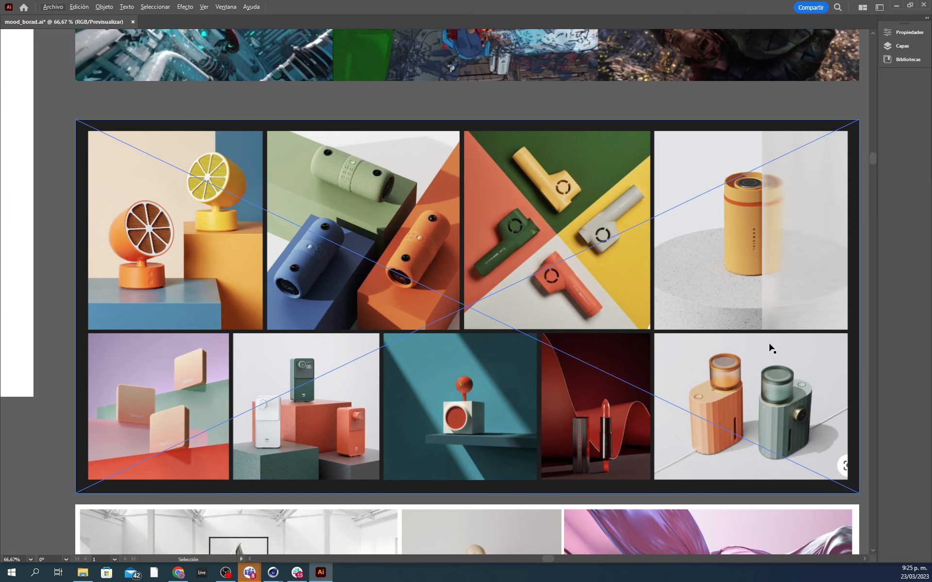
left_click_drag(800, 281, 710, 284)
scroll(692, 224, "up", 1, "alt")
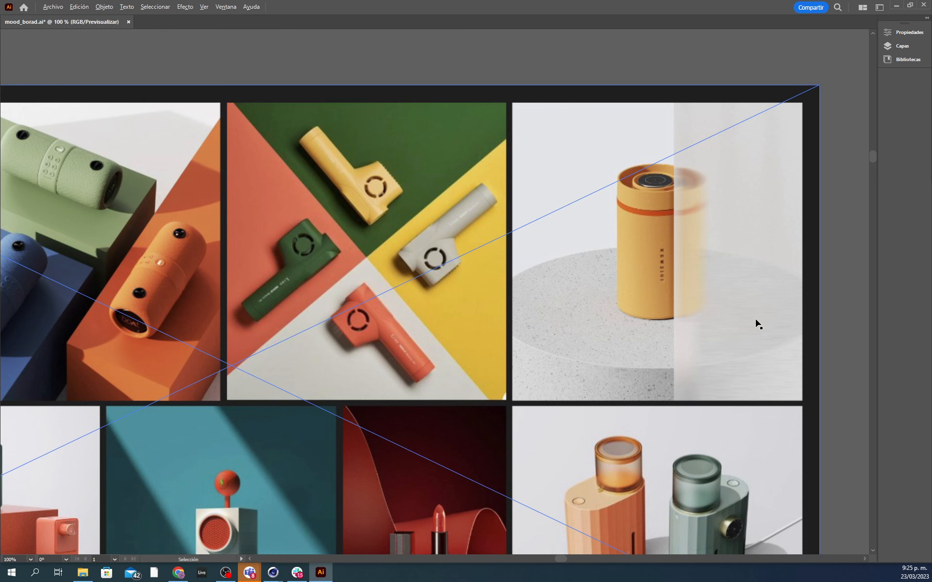
scroll(755, 321, "down", 1, "alt")
left_click_drag(668, 355, 733, 319)
left_click_drag(690, 381, 699, 358)
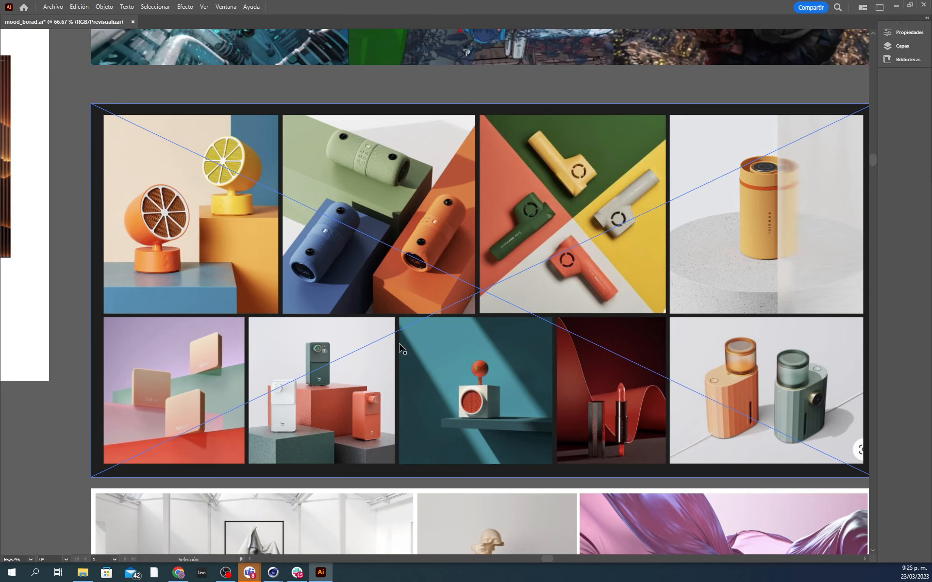
Step: Examine the board below with the draped fabric, sculpture and kettles, enlarging the dark cylindrical speakers
scroll(400, 345, "down", 2, "alt")
key("space")
left_click_drag(446, 478, 480, 269)
scroll(474, 294, "up", 1, "alt")
scroll(474, 295, "up", 1, "alt")
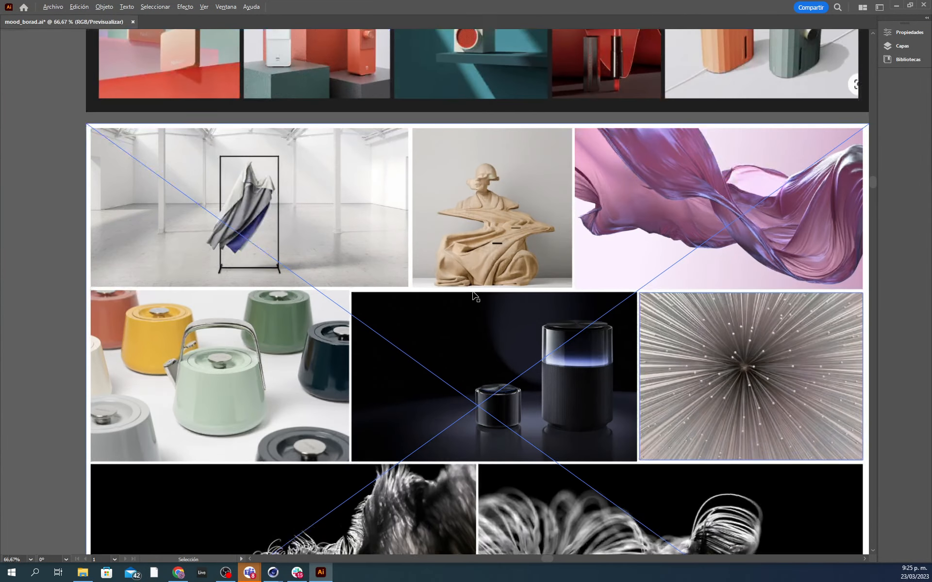
key("space")
left_click_drag(511, 336, 491, 338)
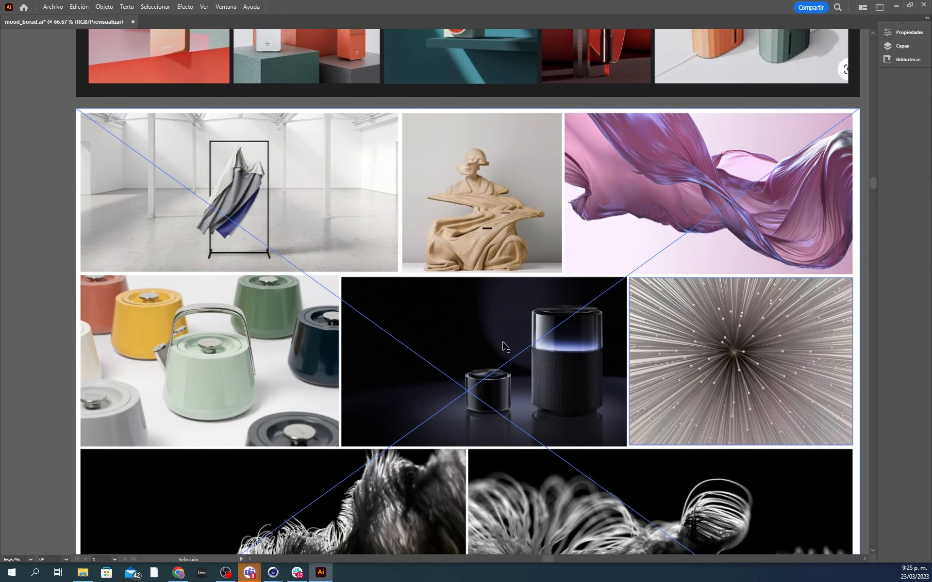
scroll(544, 375, "up", 2, "alt")
left_click_drag(523, 394, 569, 349)
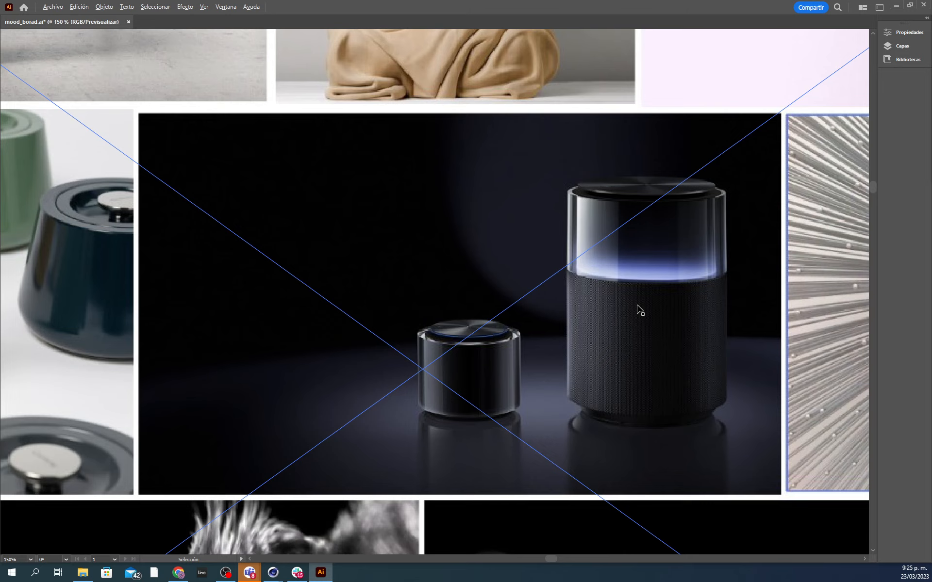
scroll(640, 310, "down", 1, "alt")
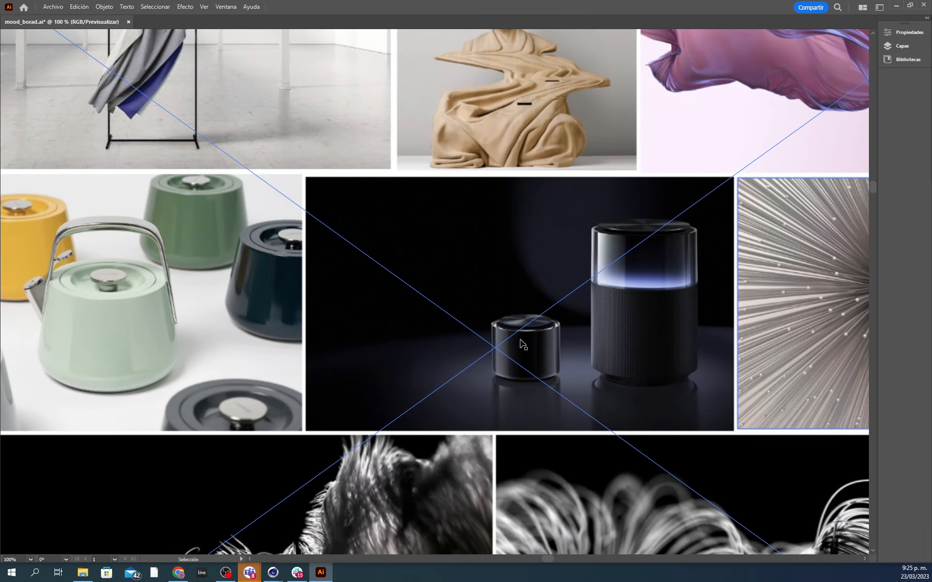
left_click_drag(524, 345, 496, 417)
scroll(500, 415, "down", 1, "alt")
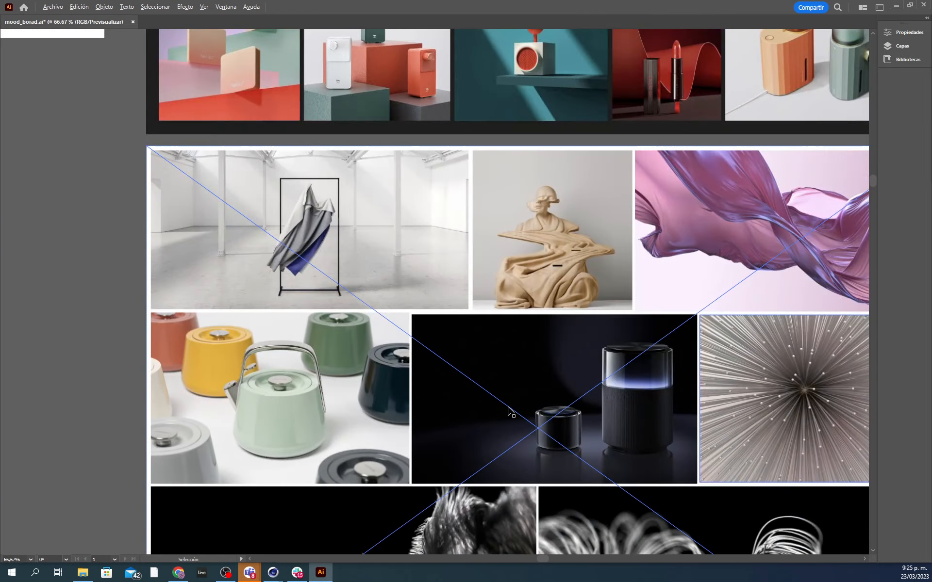
Step: Examine the black fibre images in the lower part of the fabric and kettle board and the draped sculpture up close
left_click_drag(594, 470, 556, 450)
left_click_drag(587, 291, 596, 228)
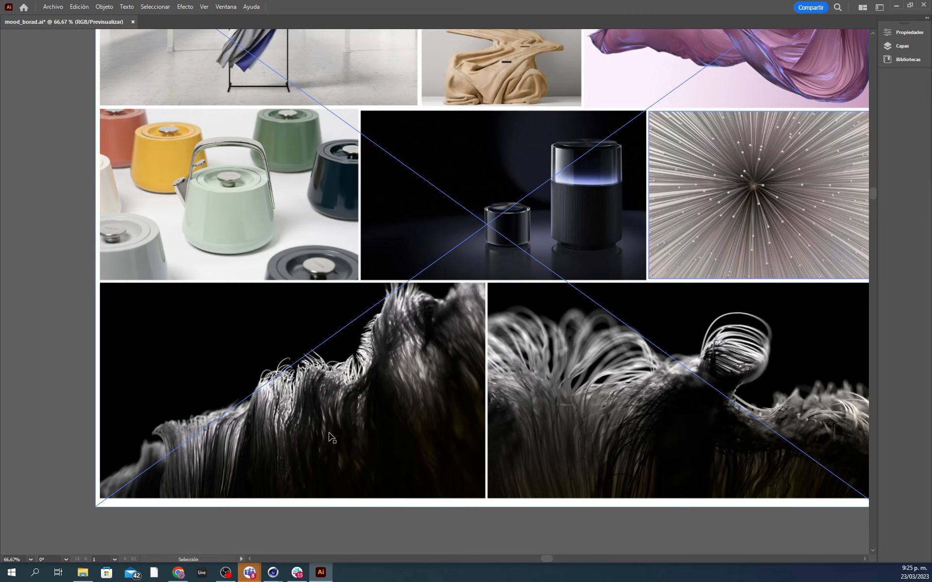
left_click_drag(391, 410, 405, 462)
left_click_drag(420, 382, 419, 440)
left_click_drag(576, 384, 530, 303)
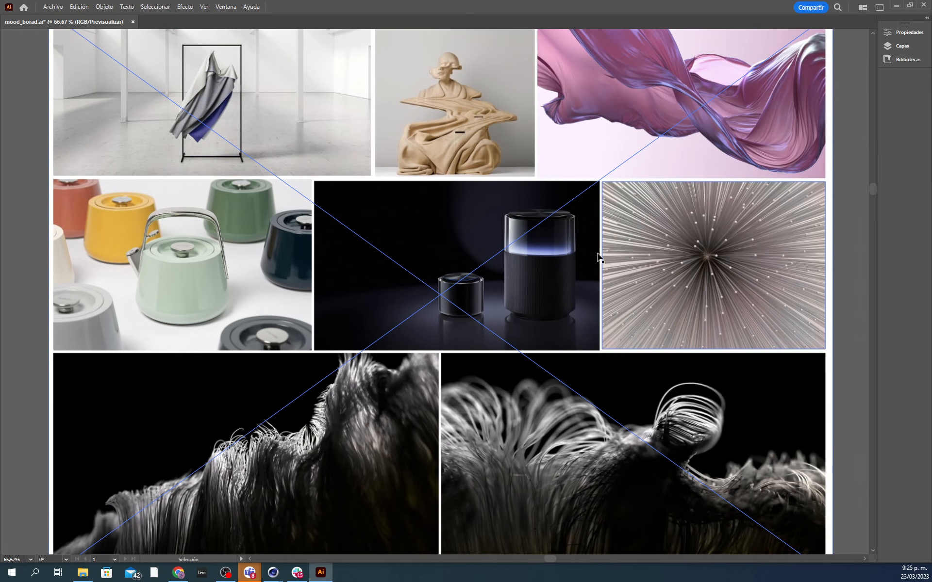
left_click_drag(521, 267, 544, 282)
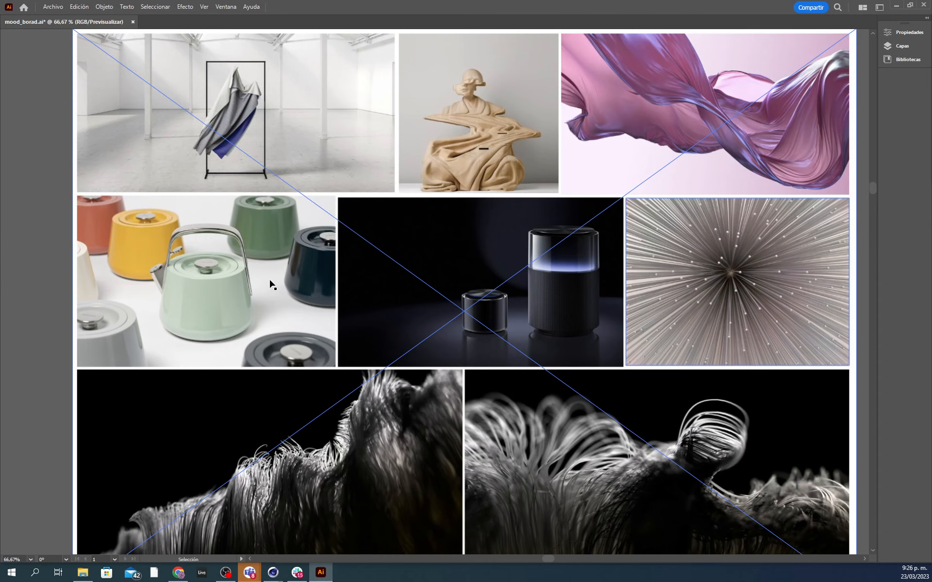
scroll(462, 93, "up", 3, "alt")
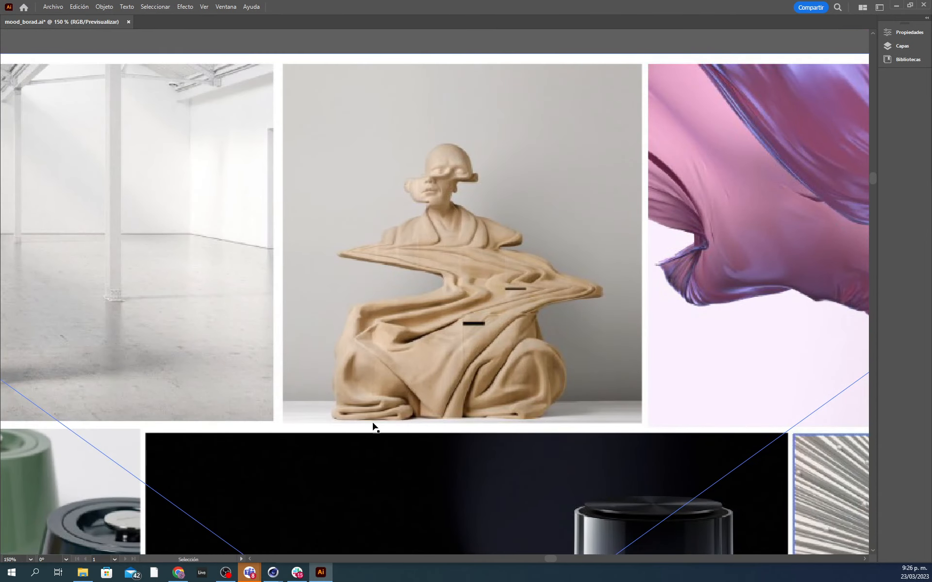
scroll(507, 256, "down", 2, "alt")
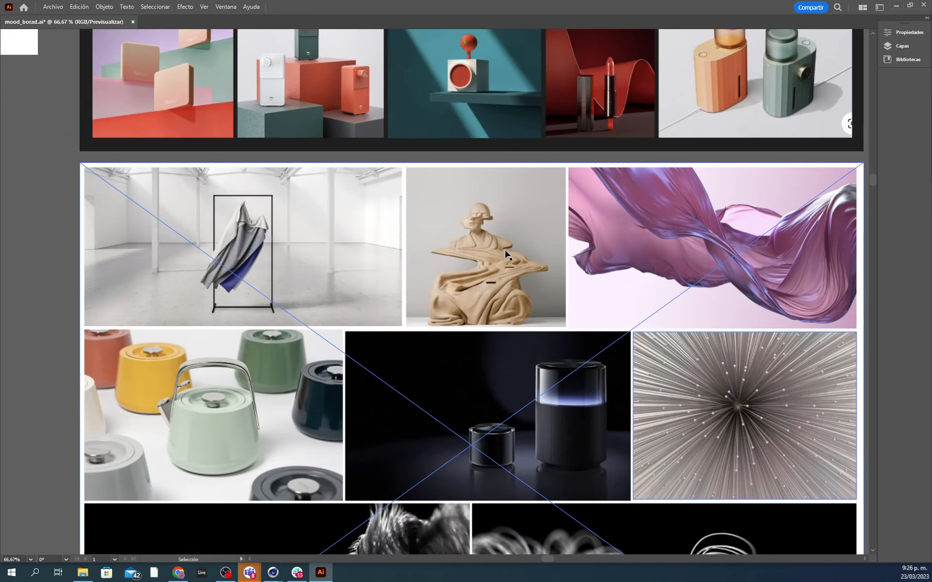
scroll(417, 271, "down", 2)
scroll(607, 408, "down", 3, "alt")
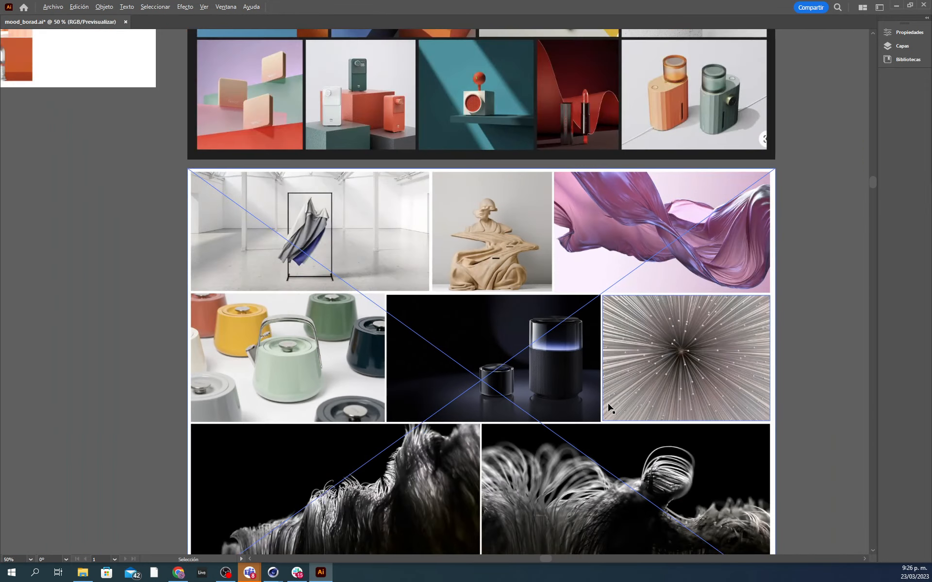
Step: Survey the full collection of mood boards from the fabric and kettle board back across the neighbouring boards
left_click_drag(625, 325, 729, 266)
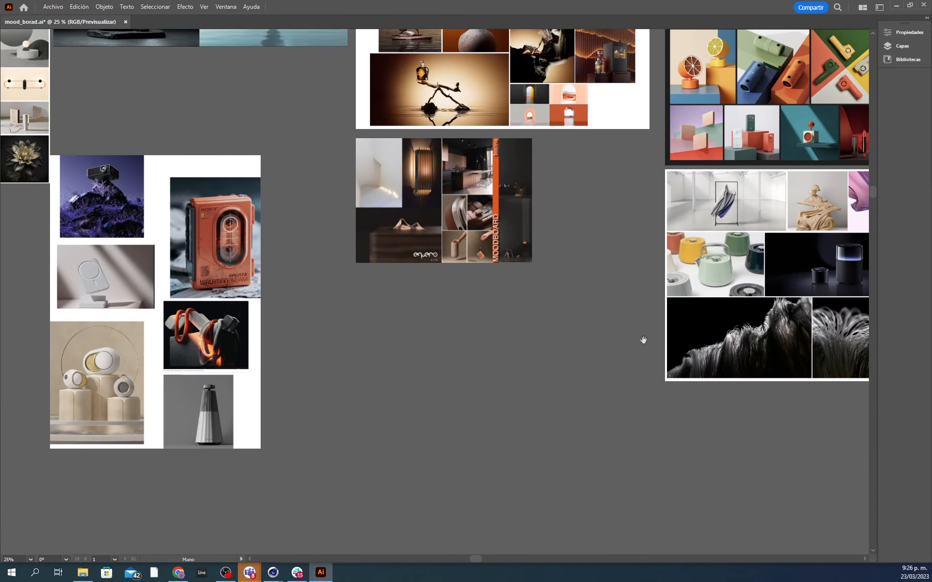
left_click_drag(631, 343, 748, 345)
mouse_move(651, 364)
left_mouse_down()
mouse_move(719, 416)
mouse_move(746, 507)
left_mouse_up()
left_click_drag(703, 289, 725, 455)
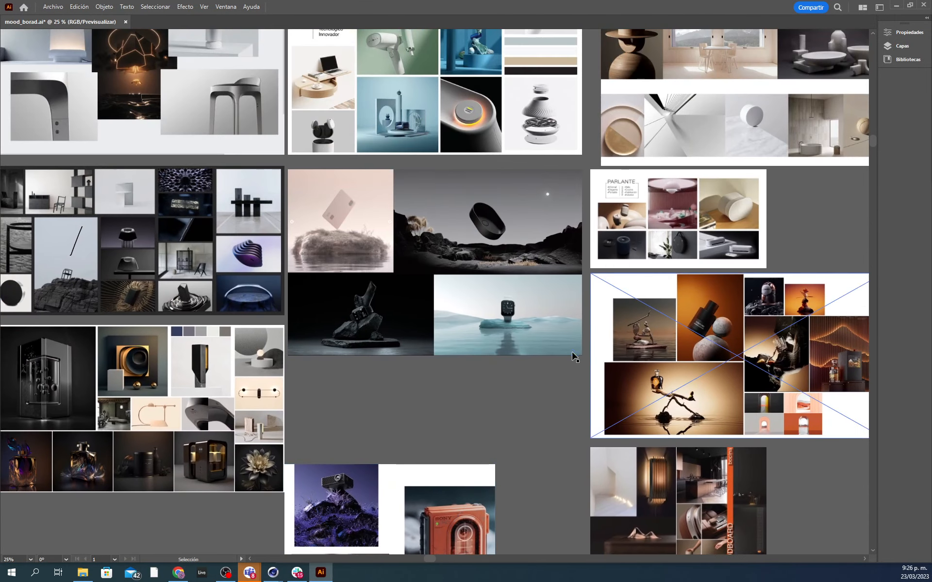
scroll(574, 355, "down", 1, "alt")
left_click_drag(688, 341, 465, 279)
key("alt+Tab")
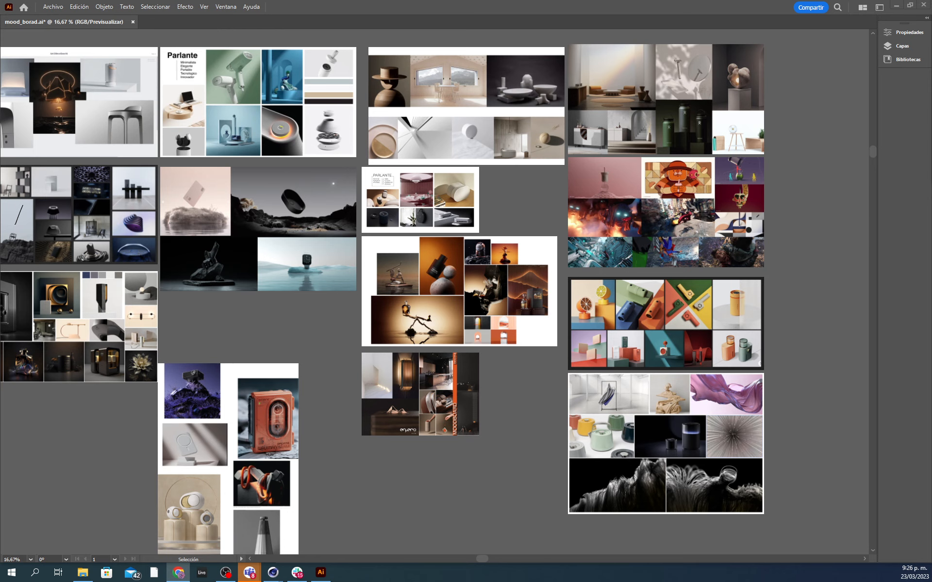
key("super+d")
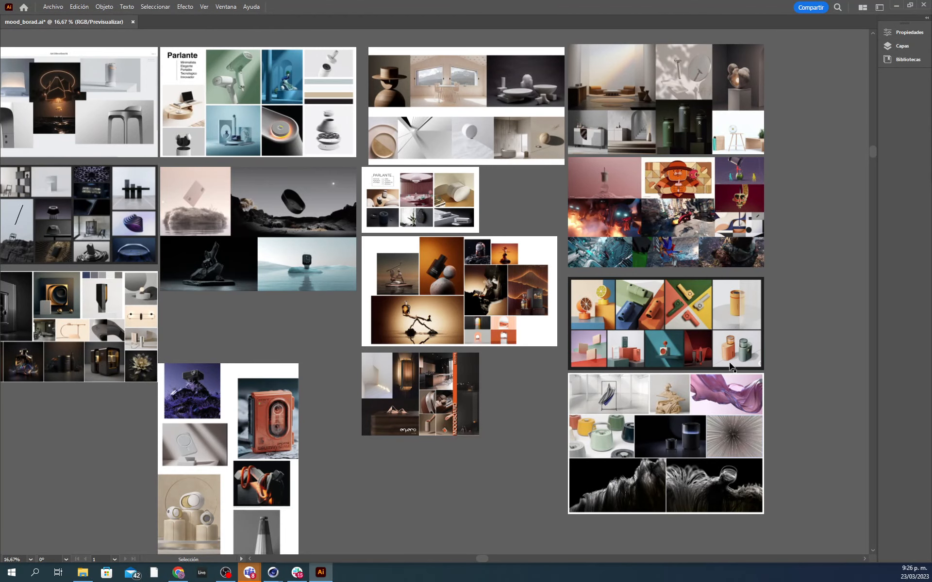
Step: Examine the board with the floating card, the black oval object over the rocky landscape and the two smartwatch scenes
left_click(189, 211)
scroll(189, 211, "up", 1, "alt")
scroll(189, 211, "up", 2, "alt")
scroll(402, 280, "up", 1, "alt")
key("space")
left_click_drag(400, 309, 450, 314)
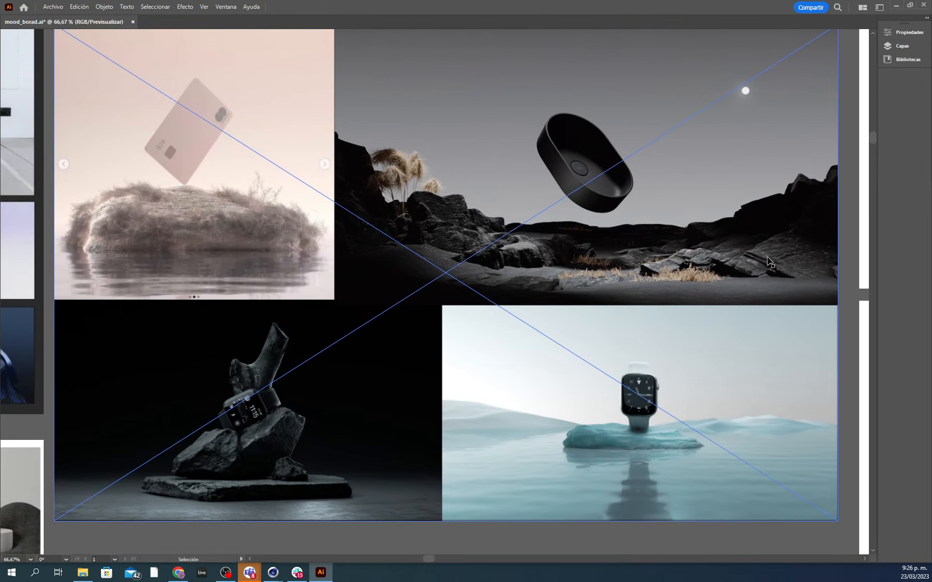
left_click(850, 351)
left_click(832, 352)
left_click_drag(839, 238, 820, 248)
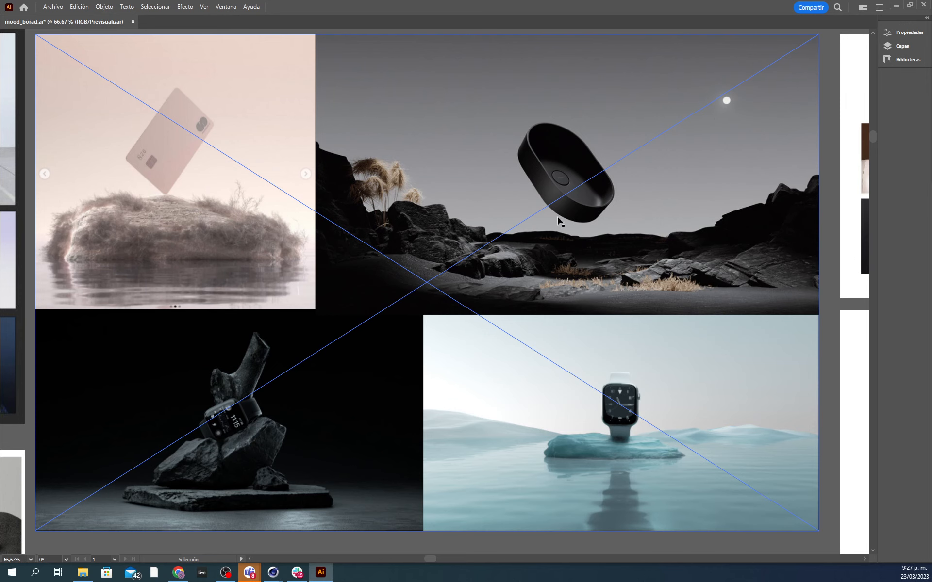
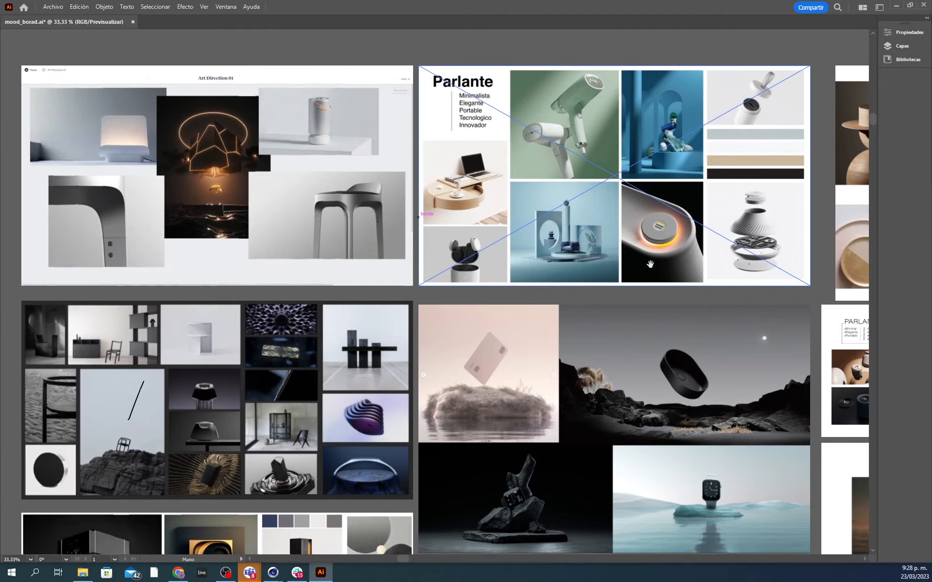
Step: Survey the surrounding boards, from the Parlante boards past the amber bottles and orange Walkman back to the Art Direction 01 board
left_click_drag(640, 285, 551, 320)
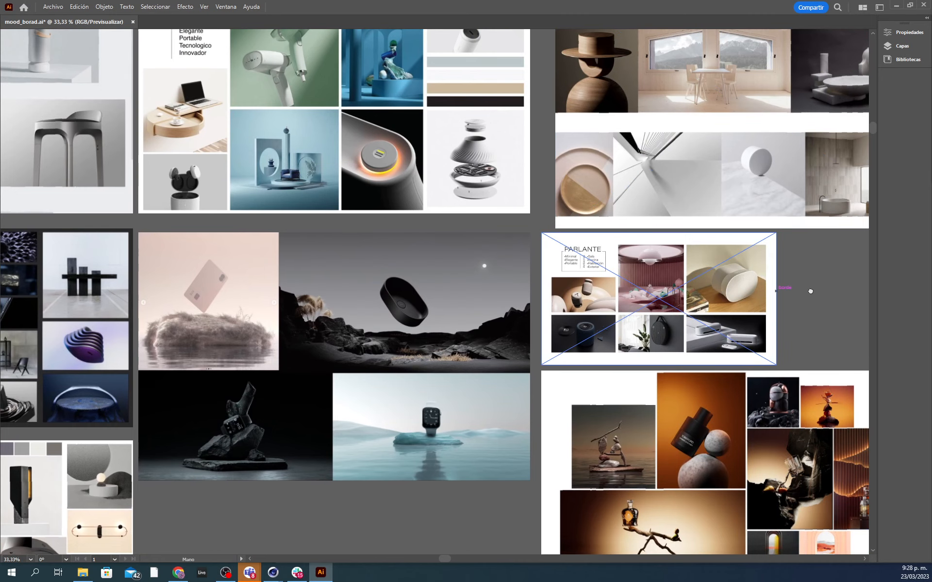
left_click_drag(808, 289, 697, 342)
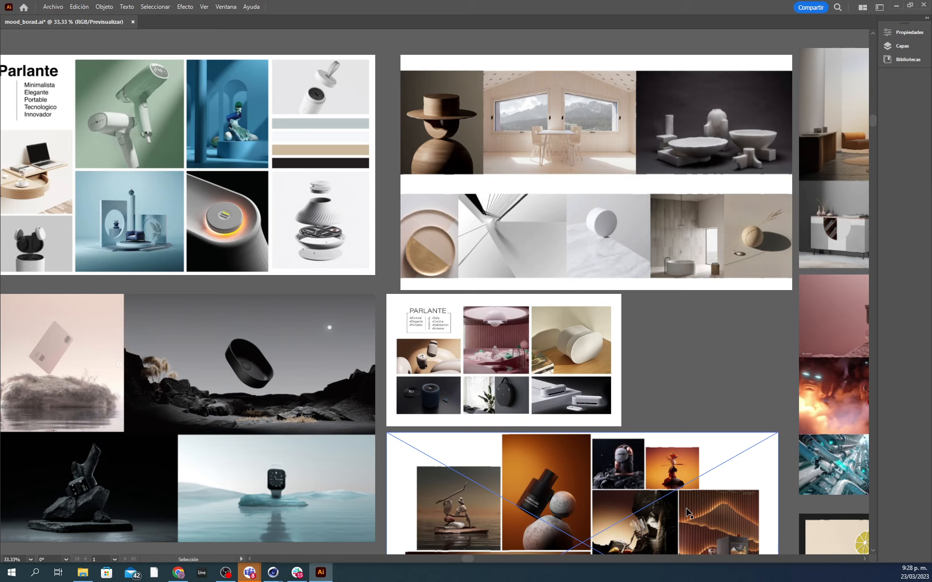
left_click_drag(782, 406, 716, 340)
left_click_drag(741, 409, 706, 311)
left_click_drag(740, 374, 732, 271)
left_click_drag(684, 458, 808, 287)
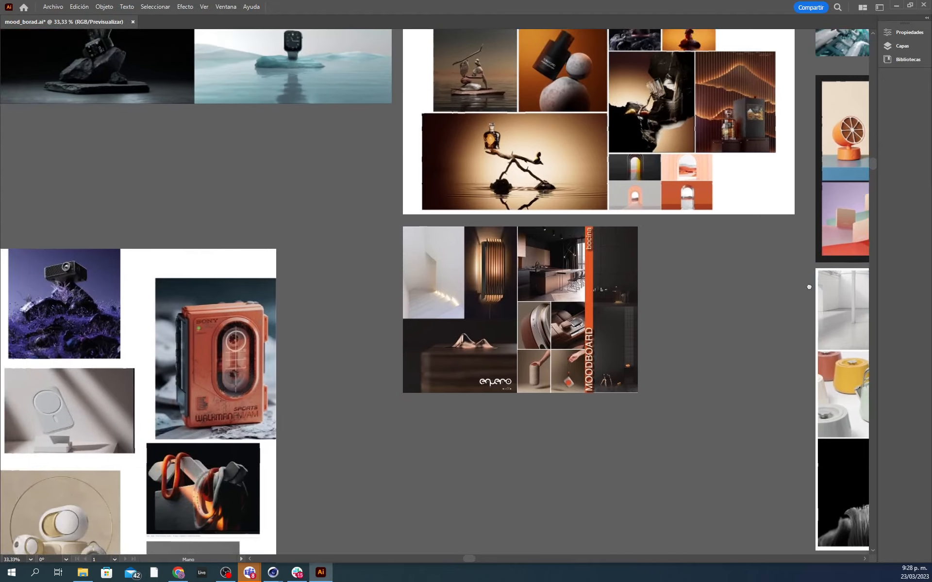
left_click_drag(638, 447, 820, 328)
left_click_drag(767, 382, 765, 430)
left_click_drag(631, 306, 761, 543)
left_click_drag(635, 334, 697, 423)
left_click_drag(501, 410, 554, 517)
left_click_drag(452, 282, 416, 409)
left_click(700, 354)
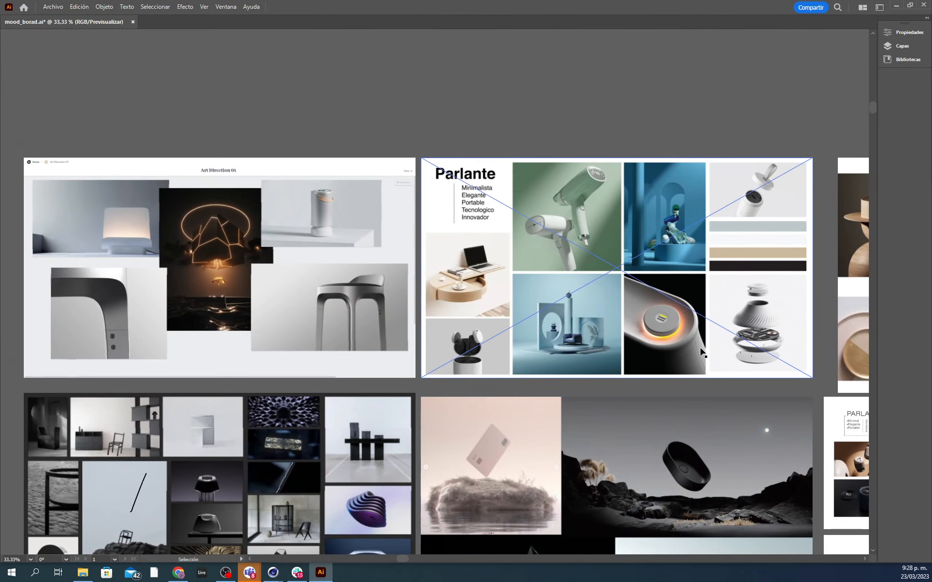
Step: Examine the Parlante board with the green hand steamers, blue podium scenes and colour swatches up close
scroll(581, 197, "up", 2, "alt")
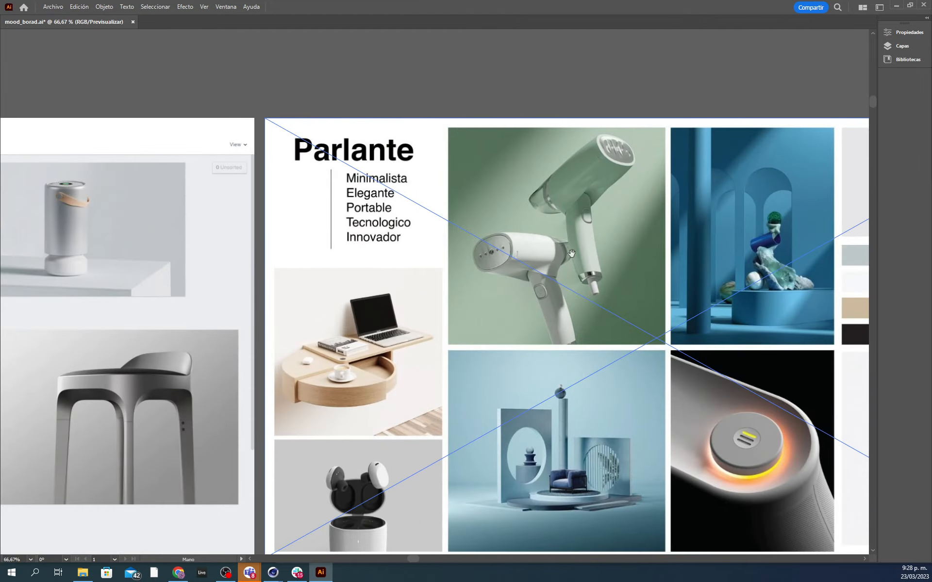
left_click_drag(581, 200, 431, 148)
left_click_drag(652, 184, 619, 193)
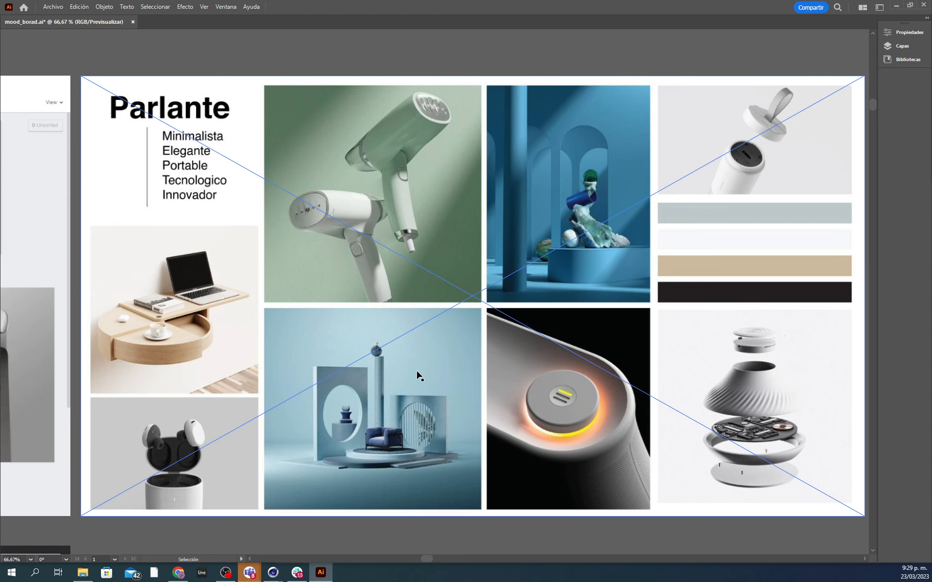
scroll(422, 376, "down", 1, "alt")
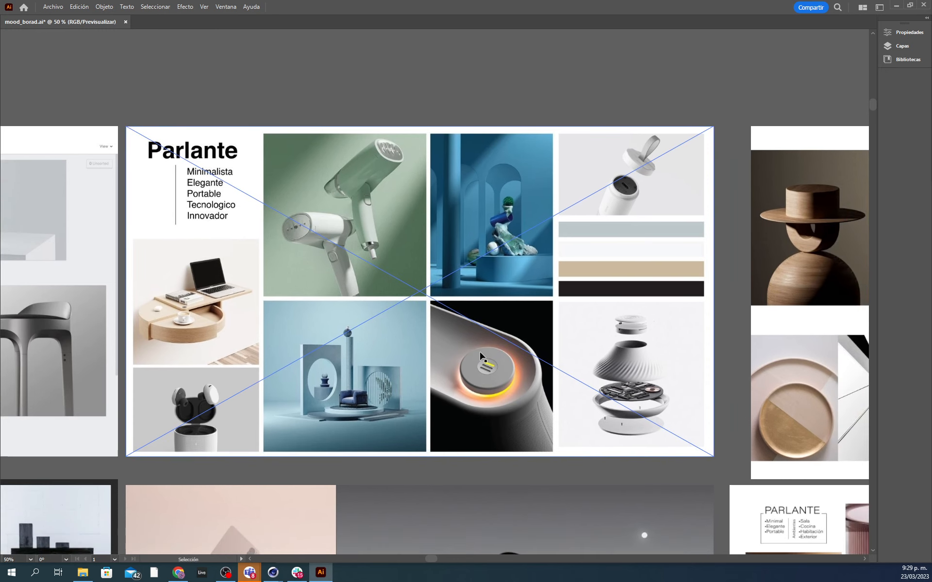
Step: Survey the boards beside the Parlante board, including the wooden hat sculpture, the small PARLANTE board and the amber perfume board
scroll(499, 363, "down", 1, "alt")
scroll(500, 363, "down", 5)
scroll(499, 363, "right", 5)
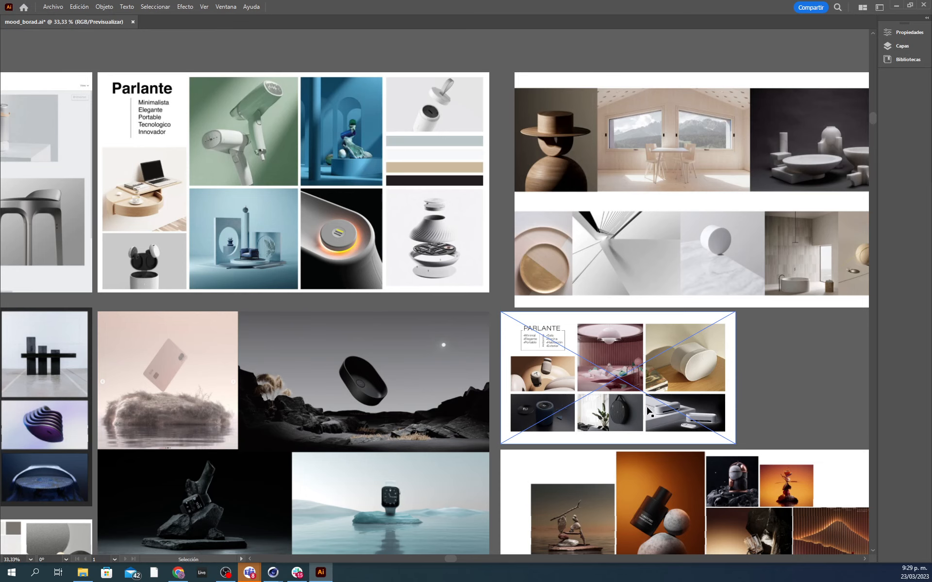
key("space")
left_click_drag(635, 412, 657, 364)
left_click_drag(665, 449, 662, 339)
left_click_drag(676, 417, 701, 476)
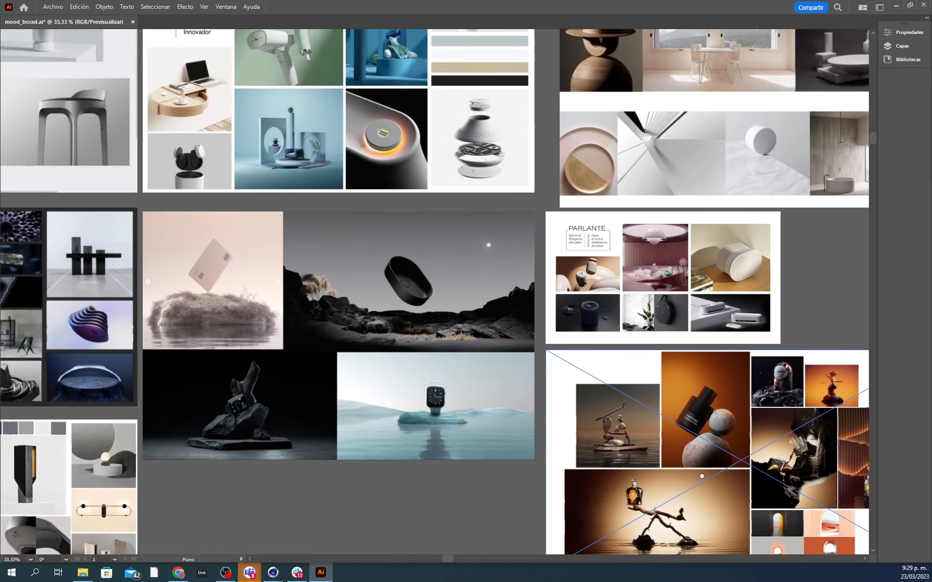
left_click_drag(681, 311, 586, 358)
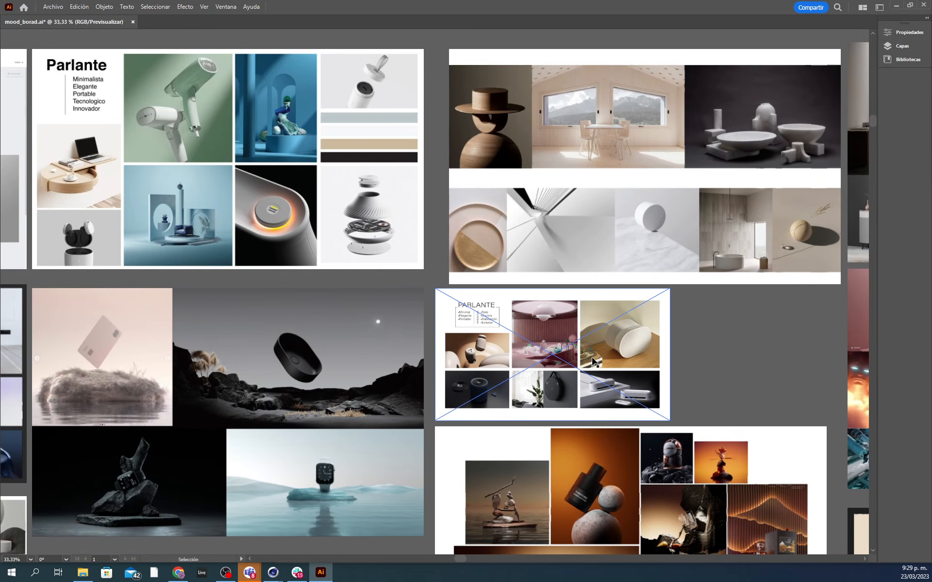
scroll(713, 306, "right", 2)
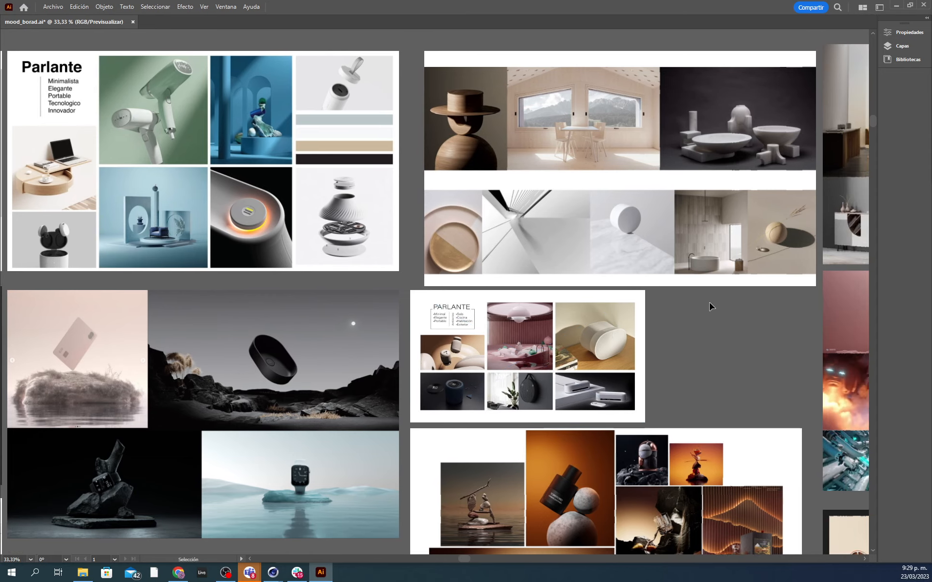
Step: Go back across the boards to Art Direction 01 and examine its lamp, neon structure and stool images
key("space")
left_click_drag(402, 319, 687, 289)
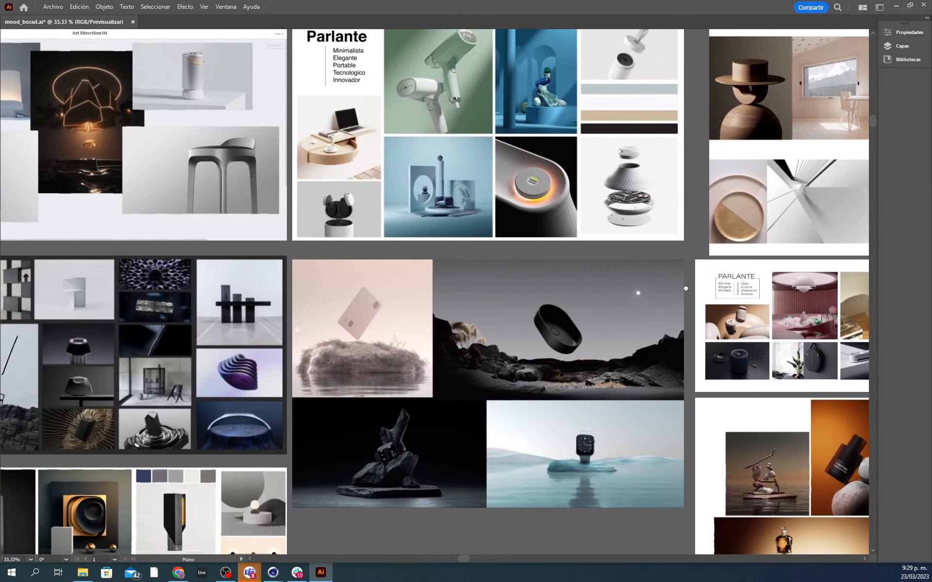
left_click_drag(522, 315, 633, 409)
left_click(438, 334)
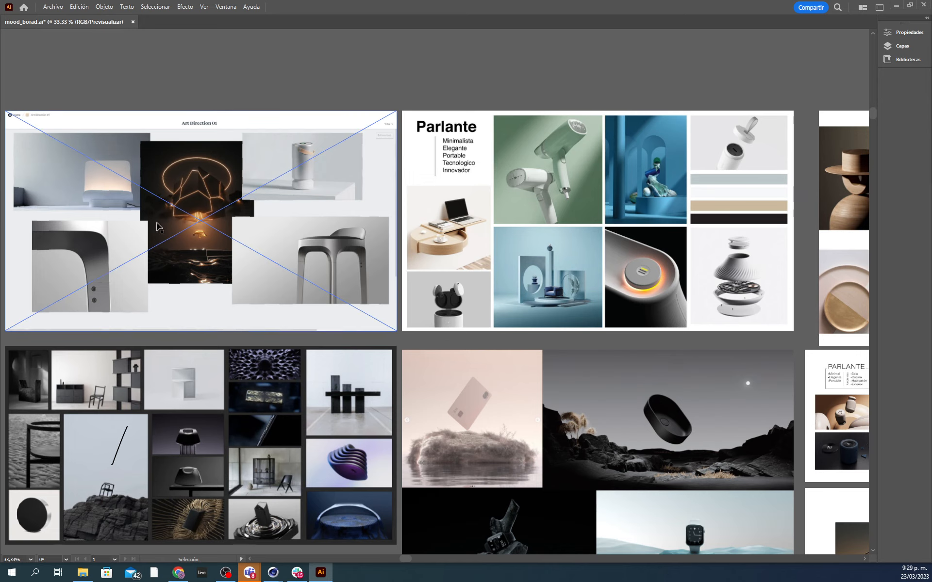
scroll(125, 212, "up", 1, "alt")
key("space")
left_click_drag(135, 243, 321, 260)
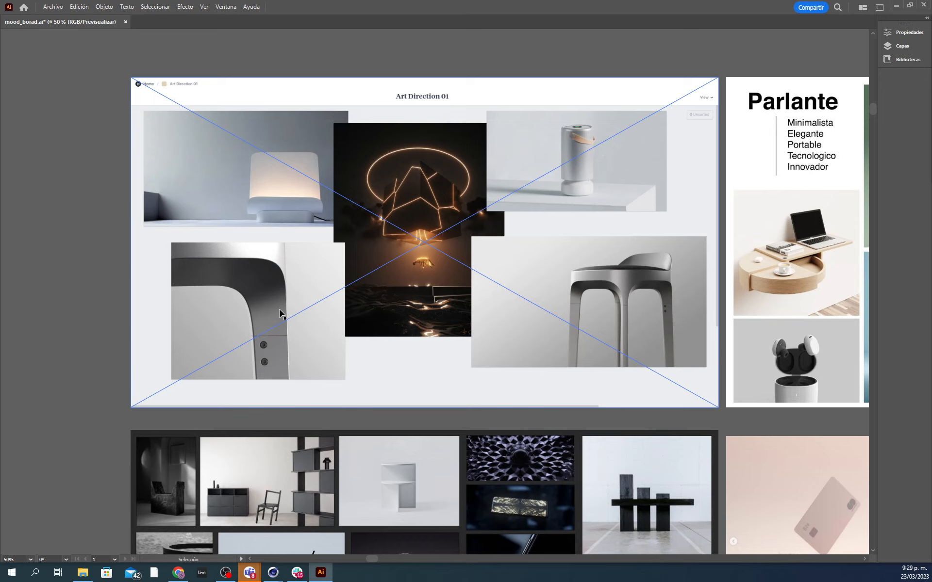
scroll(381, 300, "down", 1, "alt")
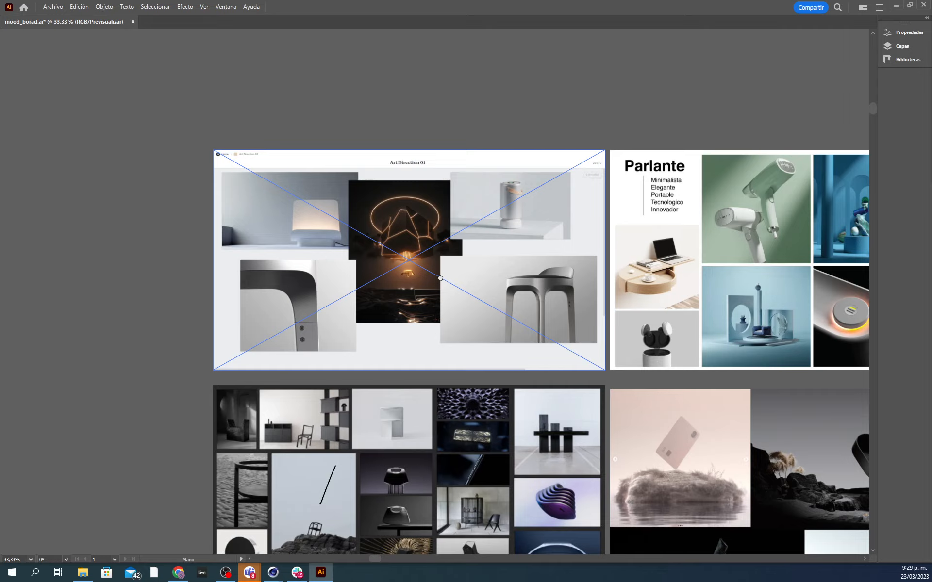
Step: Survey the whole collection of mood boards, from Art Direction 01 across to the fabric and kettle board
key("space")
left_click_drag(621, 382, 355, 170)
scroll(397, 250, "down", 2, "alt")
key("space")
left_click_drag(468, 277, 383, 225)
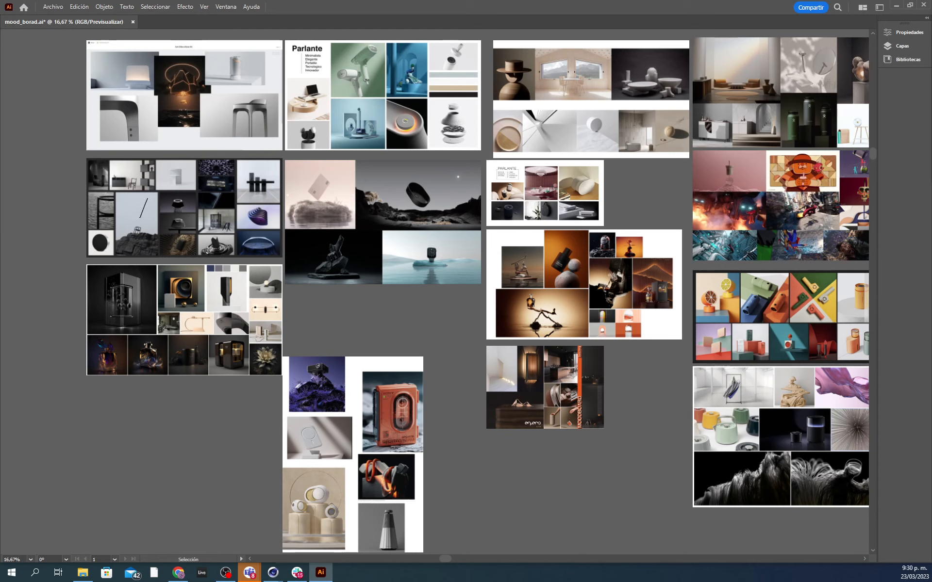
left_click(787, 428)
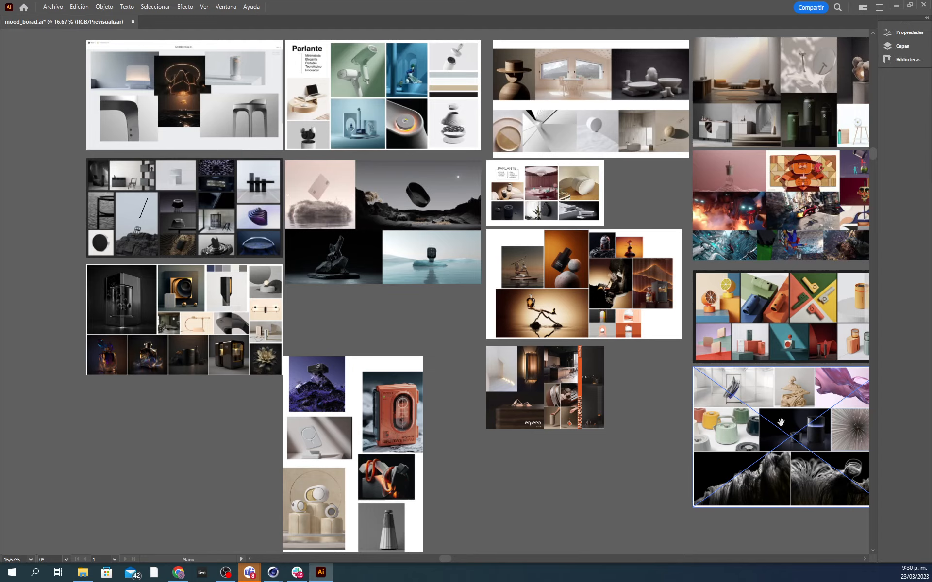
left_click_drag(780, 423, 671, 428)
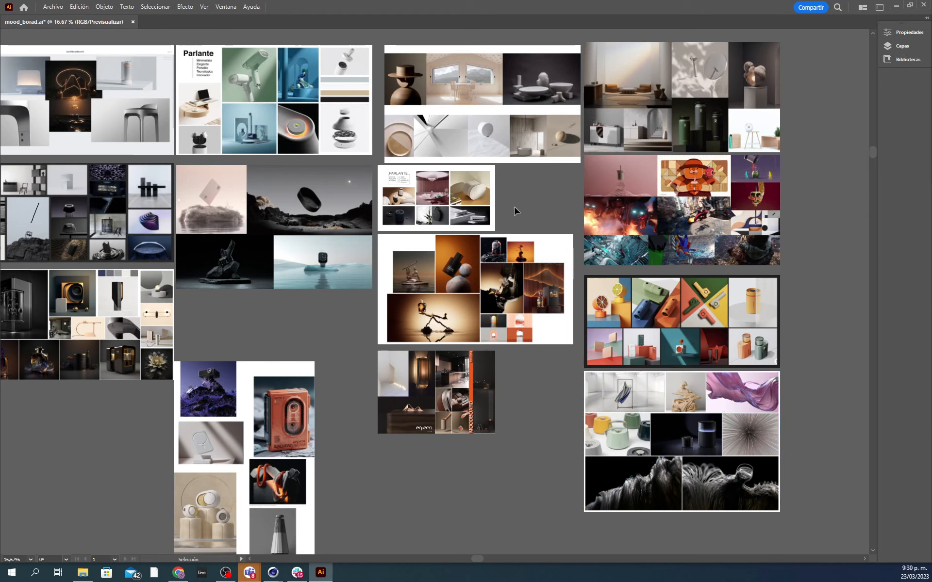
Step: Examine the small PARLANTE board with the Ambientes list, the pink interior and the speaker images up close
scroll(478, 203, "up", 4, "alt")
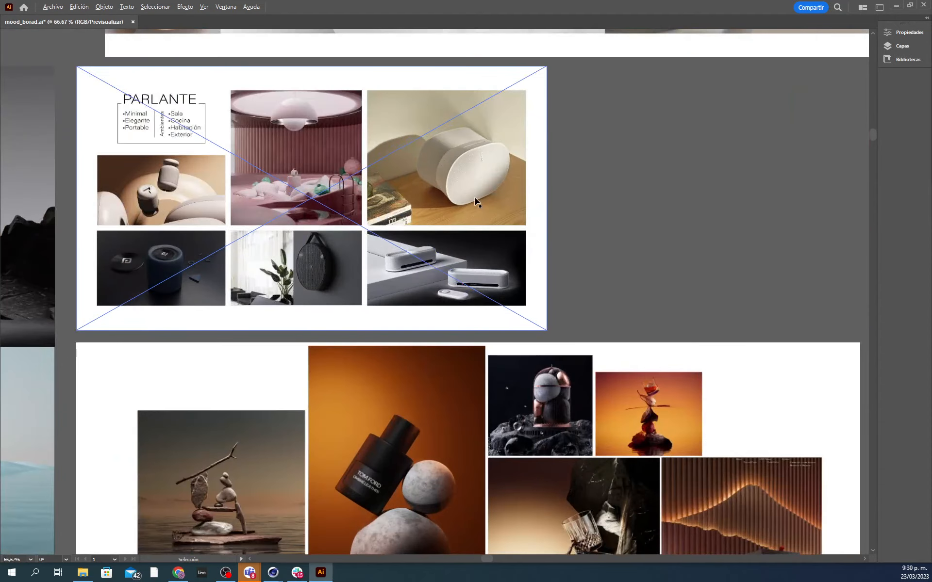
left_click_drag(443, 208, 682, 236)
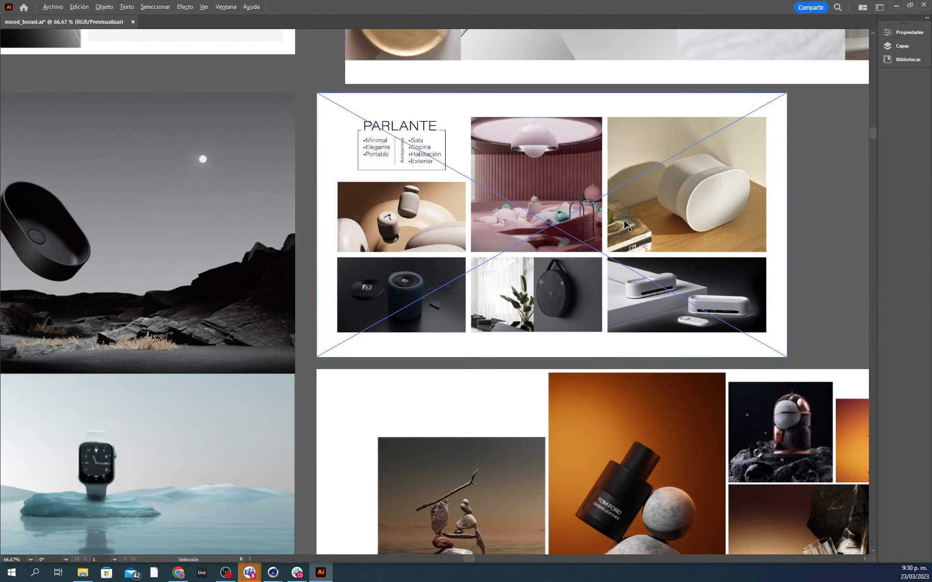
scroll(624, 223, "up", 1, "alt")
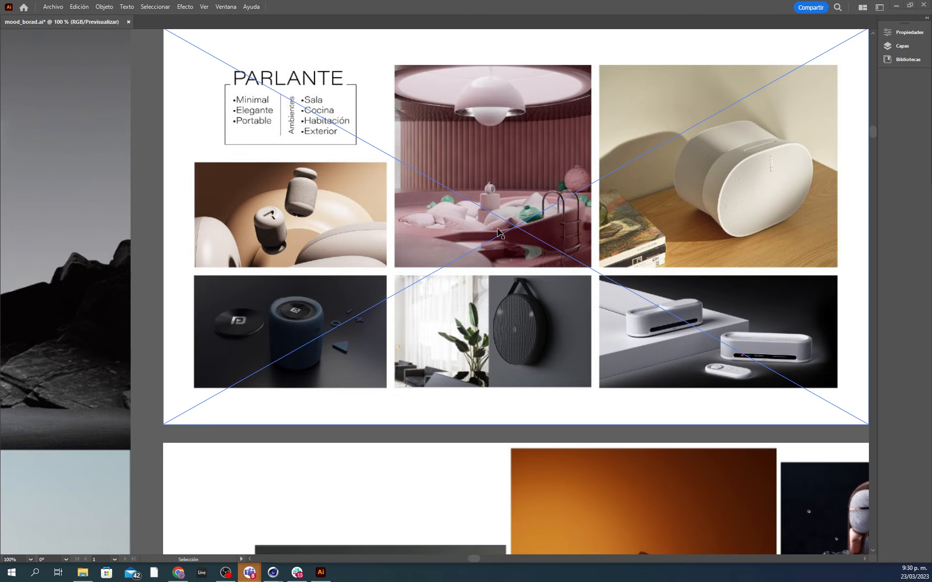
left_click_drag(588, 433, 561, 442)
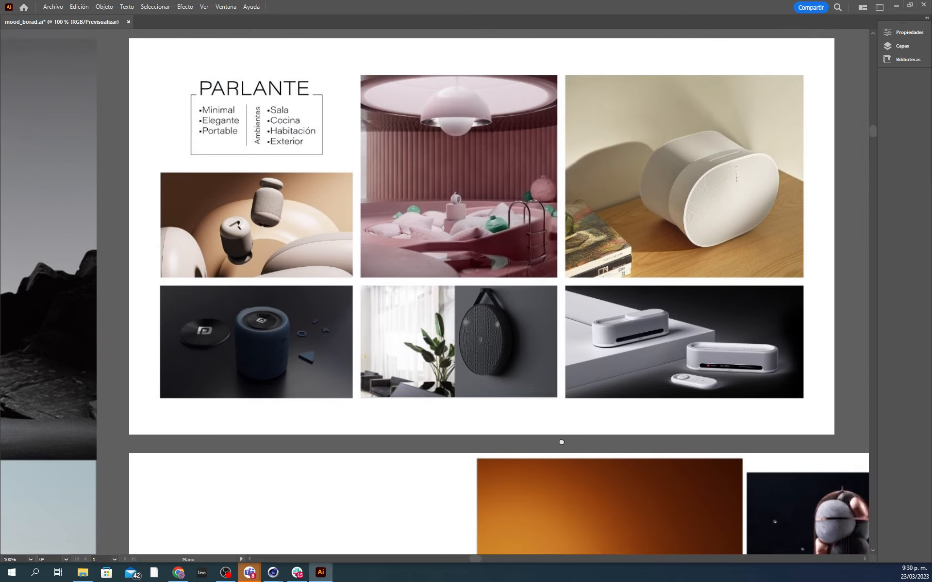
scroll(615, 383, "down", 2, "alt")
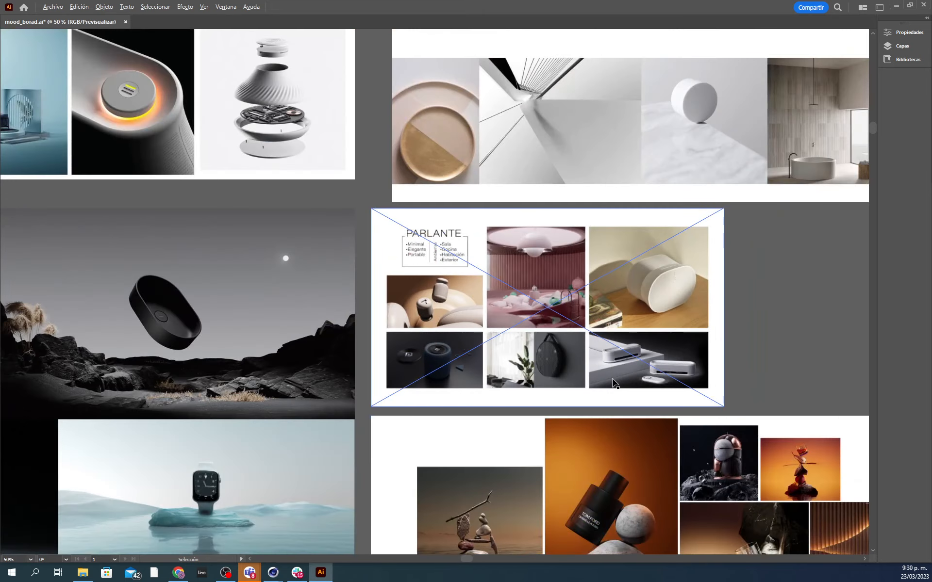
Step: Return from the small PARLANTE board to Art Direction 01 and inspect the full board up close
mouse_move(573, 341)
left_mouse_down()
mouse_move(599, 350)
mouse_move(768, 478)
left_mouse_up()
left_click_drag(510, 355, 854, 454)
left_click_drag(402, 348, 800, 366)
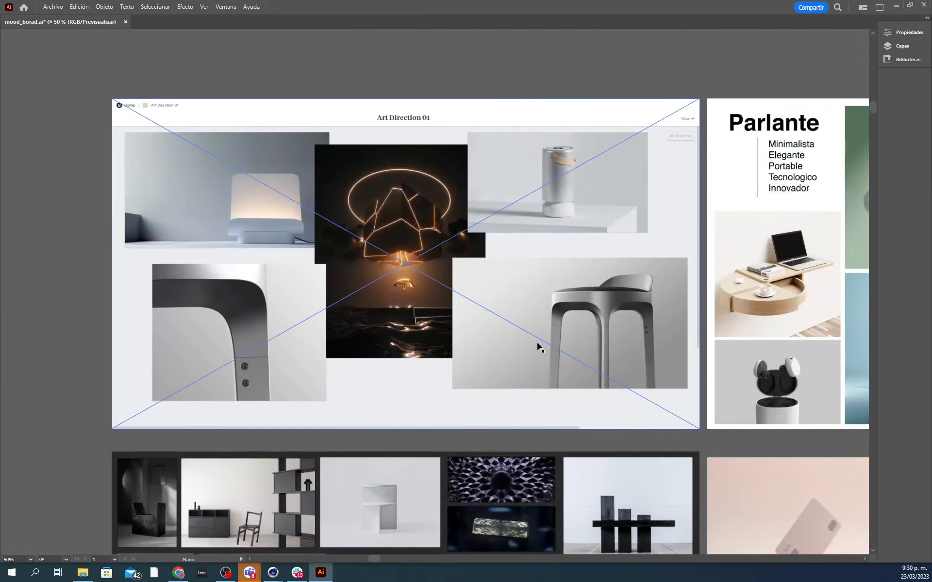
scroll(407, 291, "up", 1, "alt")
left_click_drag(390, 339, 455, 350)
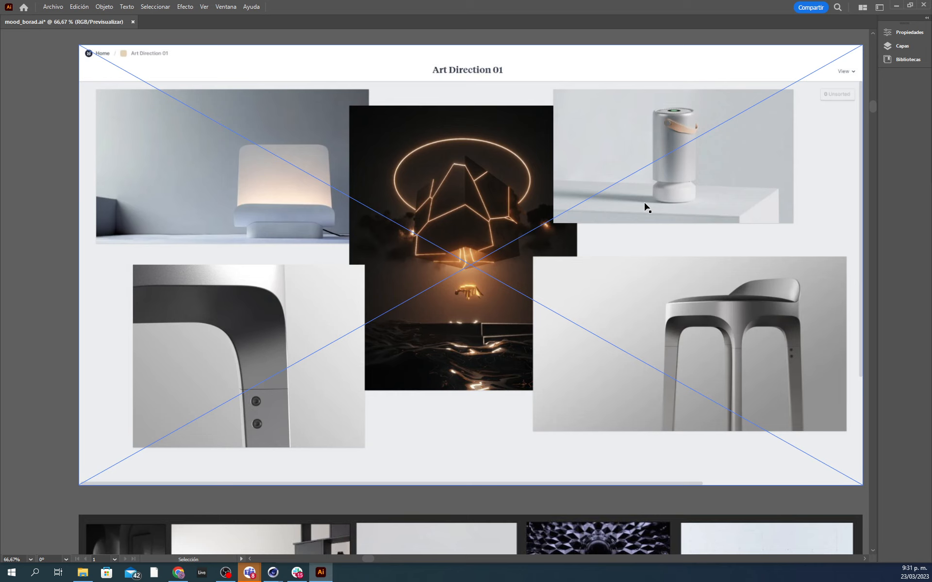
Step: Compare Art Direction 01 with its neighbouring boards, and inspect its cylindrical device with the leather strap up close
scroll(645, 203, "down", 3, "alt")
key("space")
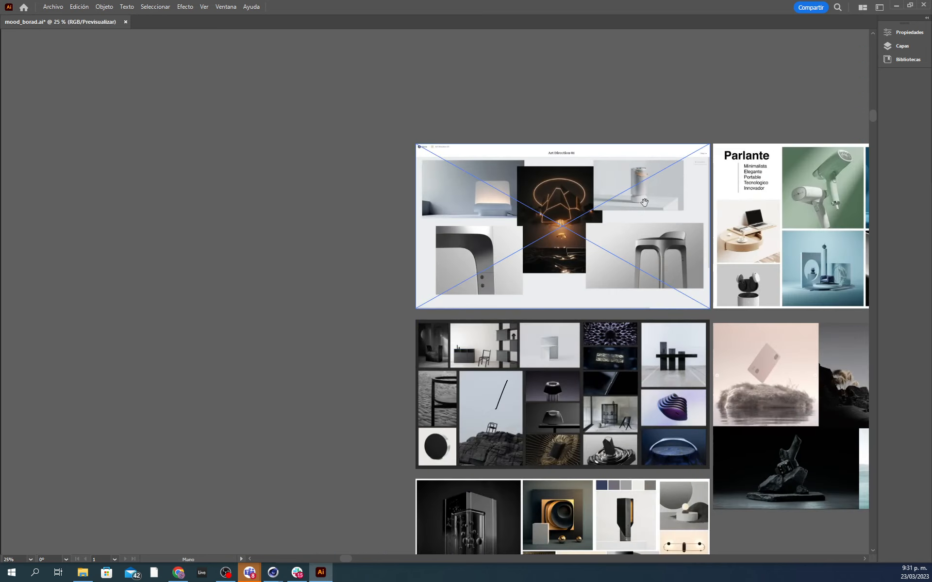
left_click_drag(644, 203, 580, 206)
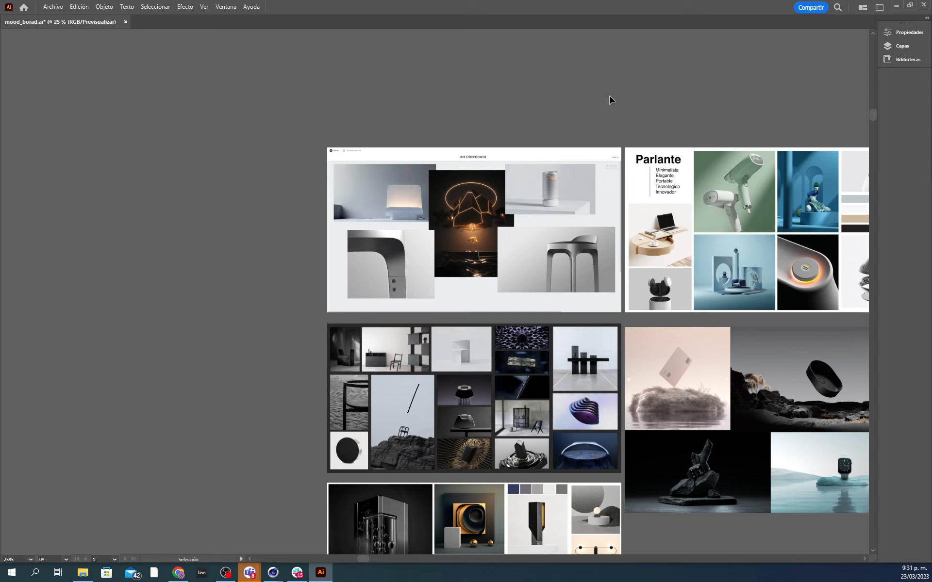
left_click(572, 176)
scroll(565, 181, "up", 3, "alt")
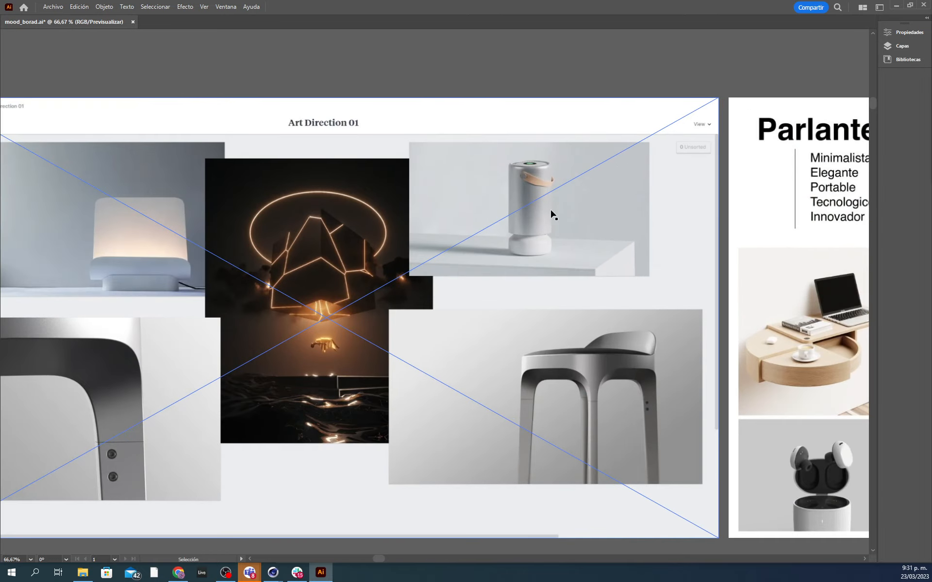
scroll(553, 215, "left", 3)
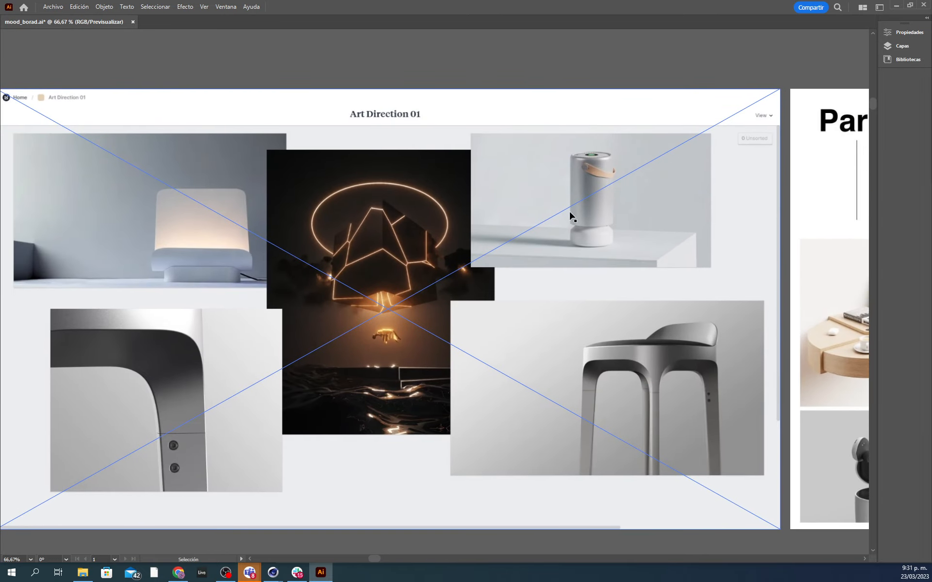
Step: Compare Art Direction 01 with the adjacent Parlante board, and examine the Parlante board's product images up close
scroll(575, 219, "down", 2, "alt")
scroll(597, 184, "right", 5)
scroll(596, 184, "down", 2)
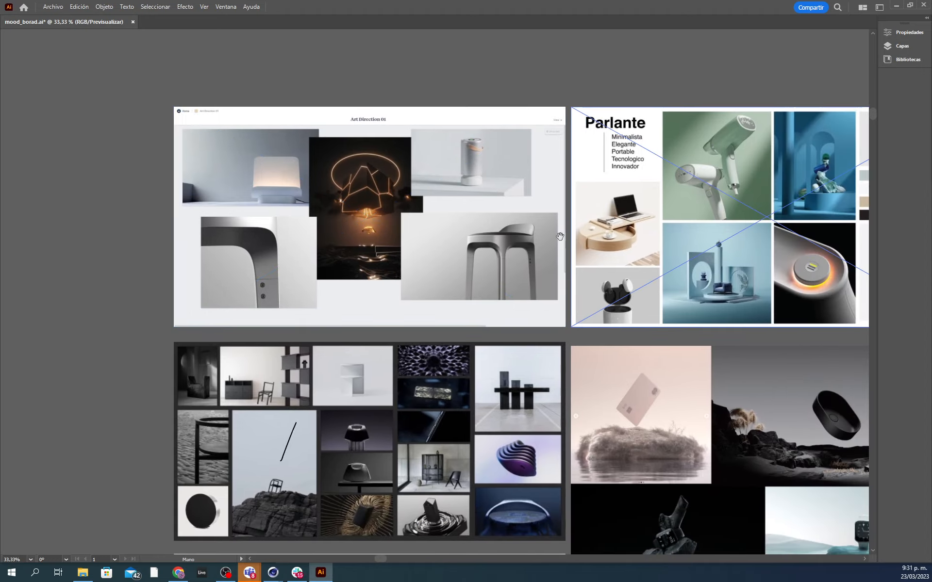
left_click(620, 144)
left_click(640, 76)
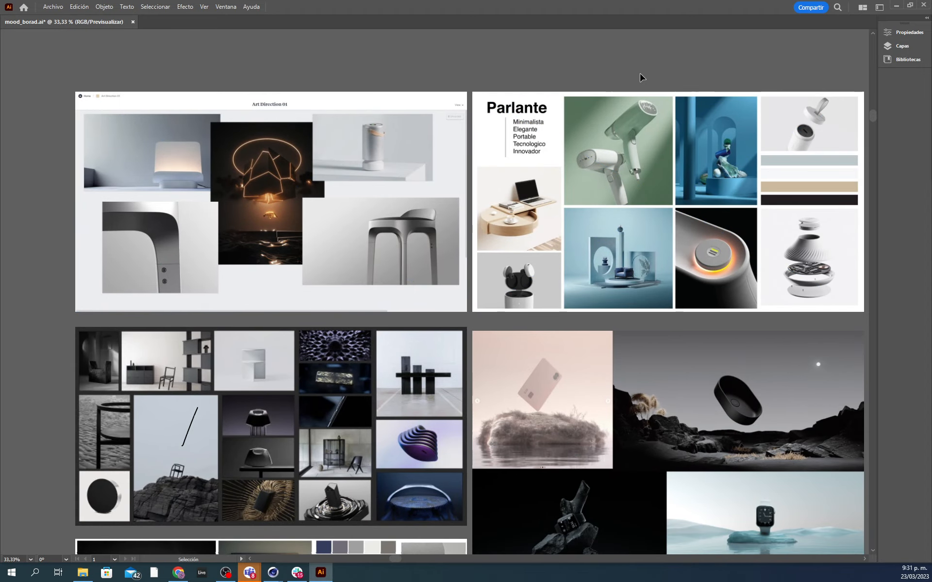
left_click(657, 121)
scroll(657, 125, "up", 2, "alt")
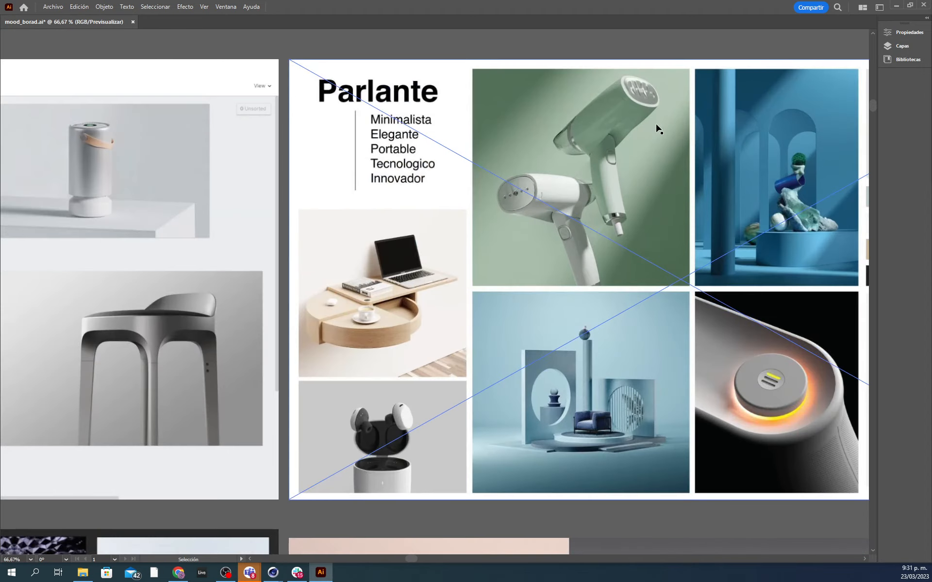
scroll(635, 160, "right", 5)
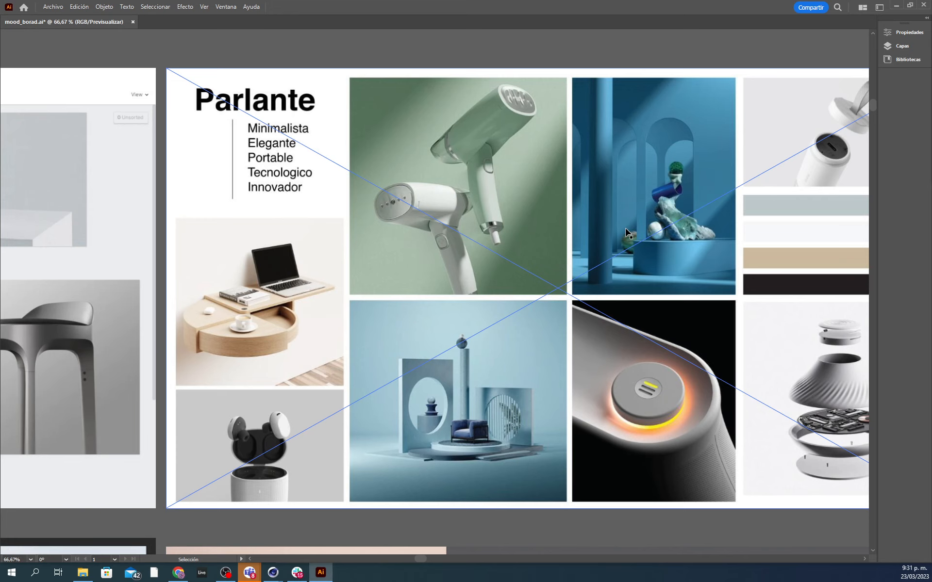
Step: Review the boards around the Parlante board and take another look at Art Direction 01
scroll(578, 294, "down", 2, "alt")
key("space")
left_click_drag(578, 294, 357, 178)
left_click_drag(522, 296, 927, 417)
scroll(350, 229, "up", 2, "alt")
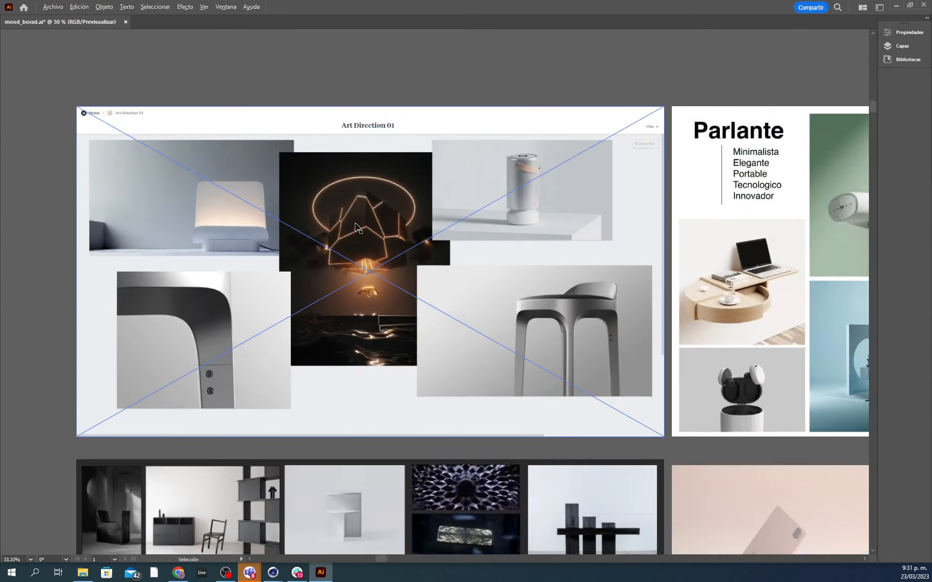
scroll(395, 312, "down", 3, "alt")
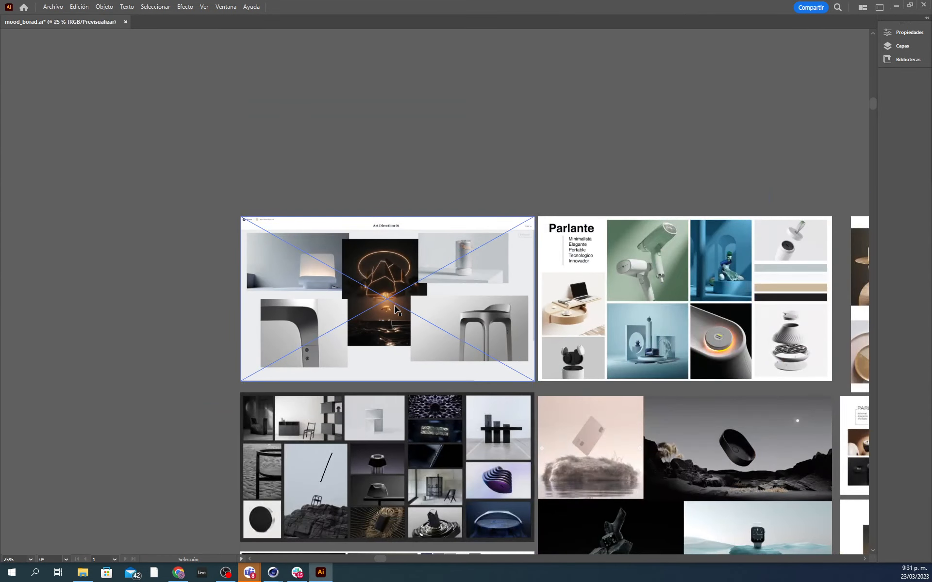
Step: Examine the colourful product board with the citrus fans, cylindrical speakers and handheld devices up close
key("space")
left_click_drag(674, 329, 295, 51)
left_click_drag(727, 340, 514, 257)
left_click_drag(783, 260, 659, 271)
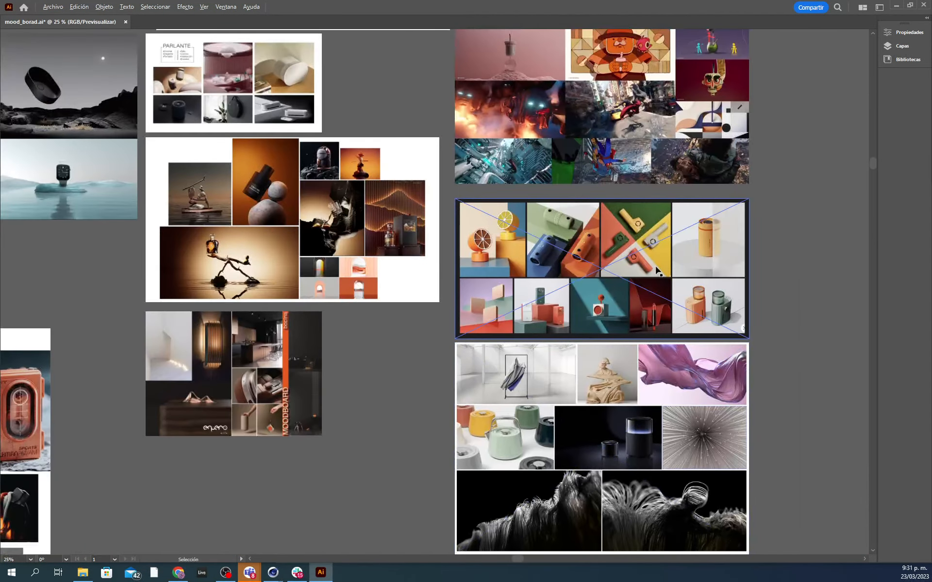
scroll(658, 268, "up", 2, "alt")
scroll(658, 270, "up", 2, "alt")
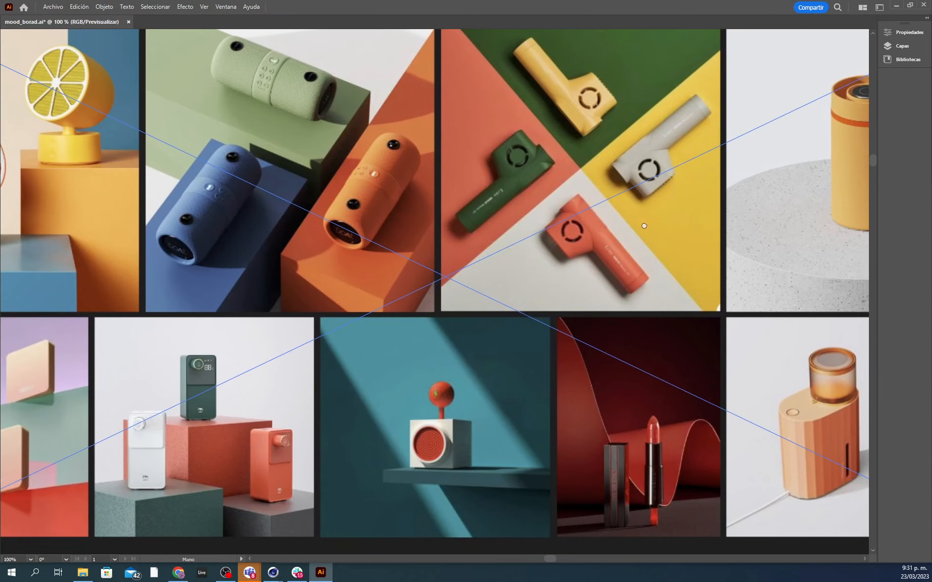
scroll(565, 204, "up", 2)
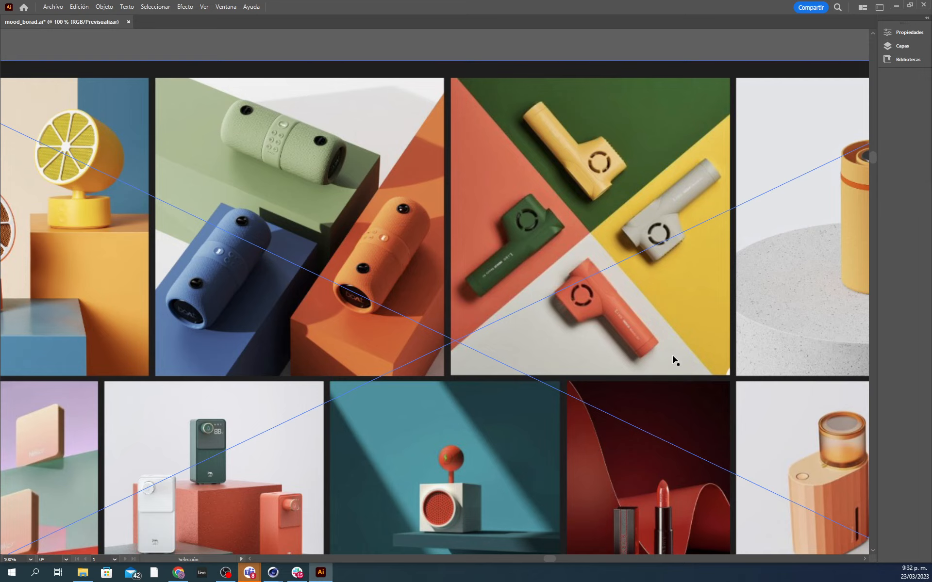
Step: Go back from the colourful product board to the Parlante board with the green hand steamers
scroll(650, 352, "down", 3, "alt")
left_click_drag(400, 240, 795, 398)
left_click_drag(432, 233, 722, 426)
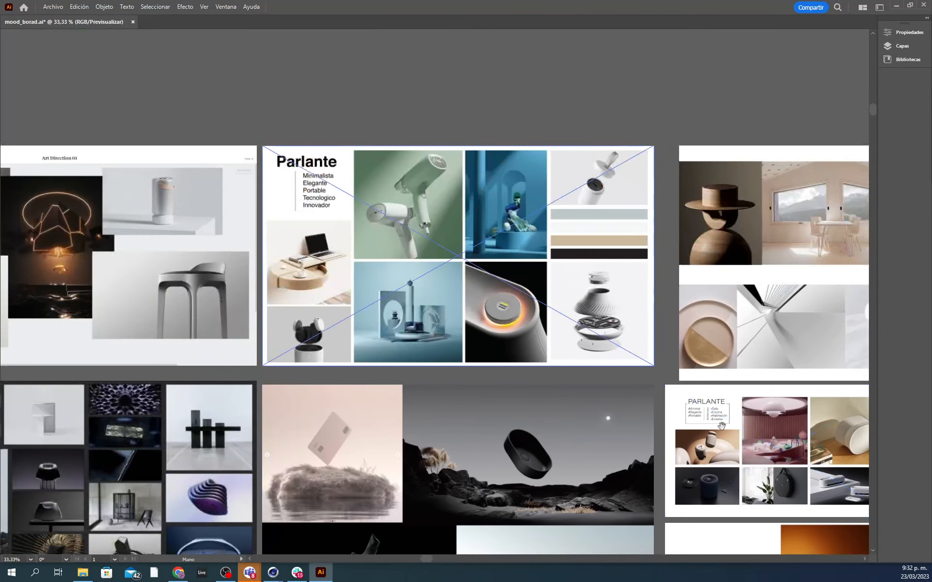
Step: Return to the Art Direction 01 board and examine its lamp, stool and cylindrical speaker images up close
left_click_drag(348, 300, 673, 325)
scroll(396, 320, "up", 2, "alt")
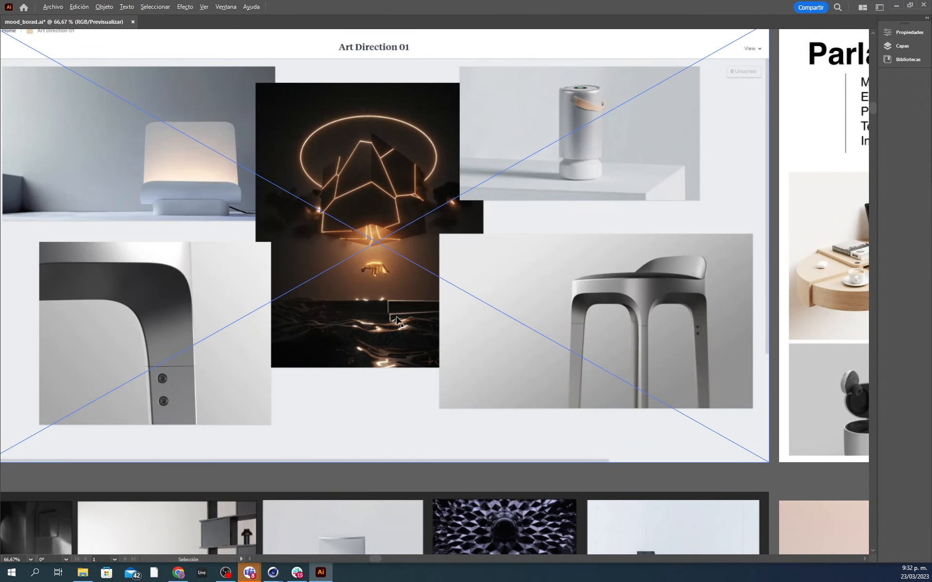
scroll(397, 320, "down", 3, "alt")
left_click_drag(771, 334, 423, 114)
left_click_drag(580, 357, 698, 411)
left_click_drag(225, 128, 398, 225)
scroll(398, 226, "up", 1, "alt")
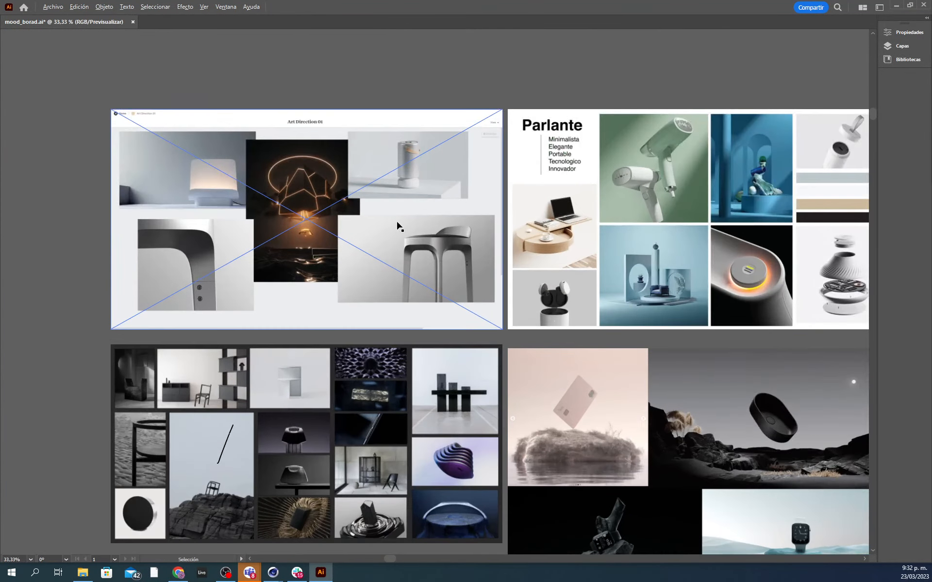
scroll(397, 226, "up", 1, "alt")
left_click_drag(447, 286, 552, 276)
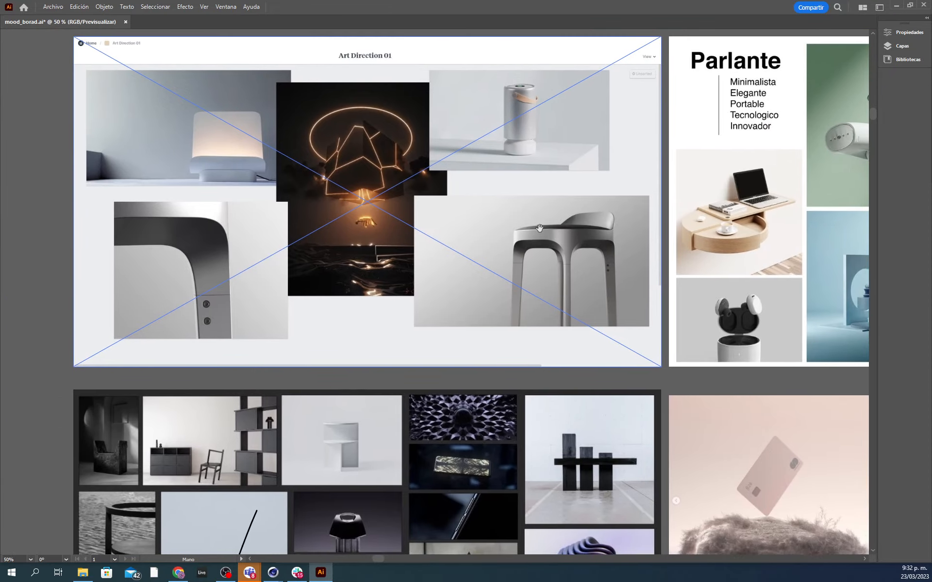
Step: Examine the Parlante board's green hand steamers, blue scenes, colour swatches and exploded product view up close
left_click_drag(482, 232, 178, 217)
left_click_drag(520, 240, 390, 293)
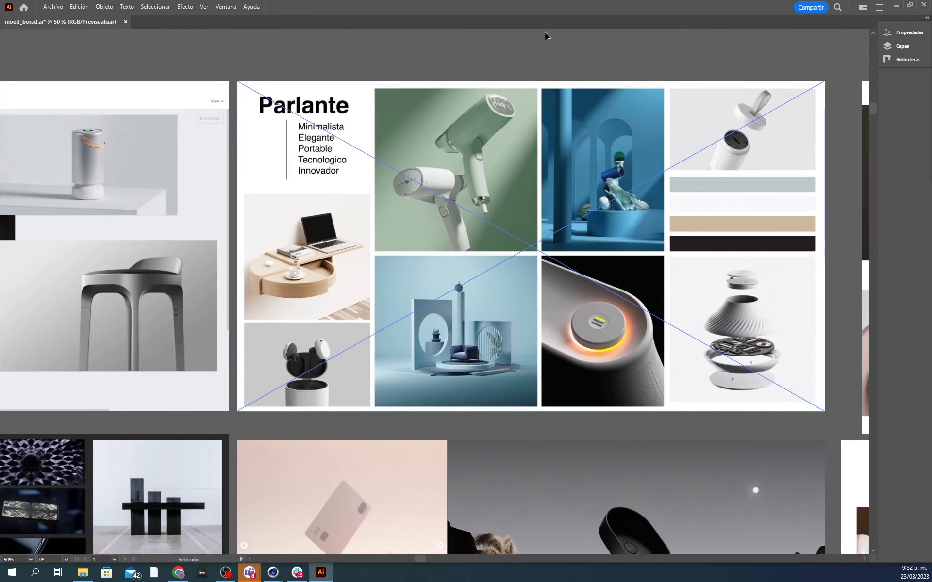
scroll(531, 177, "up", 1, "alt")
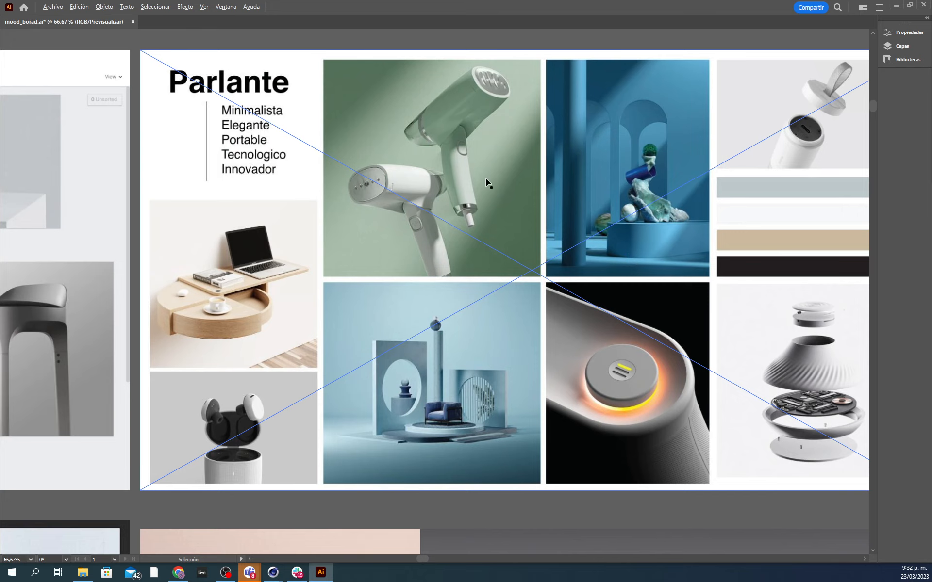
key("alt")
scroll(439, 193, "up", 1, "alt")
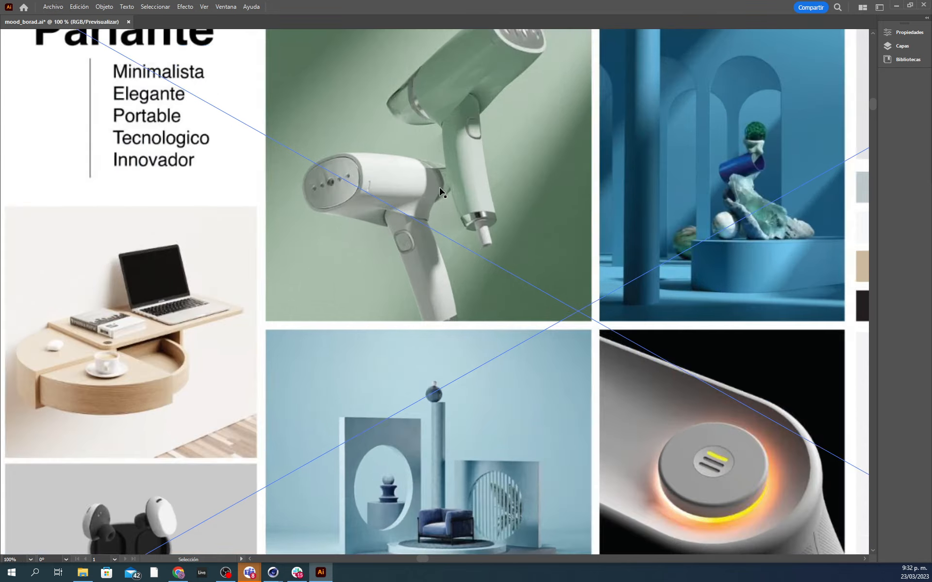
scroll(447, 191, "down", 1, "alt")
left_click_drag(519, 177, 343, 180)
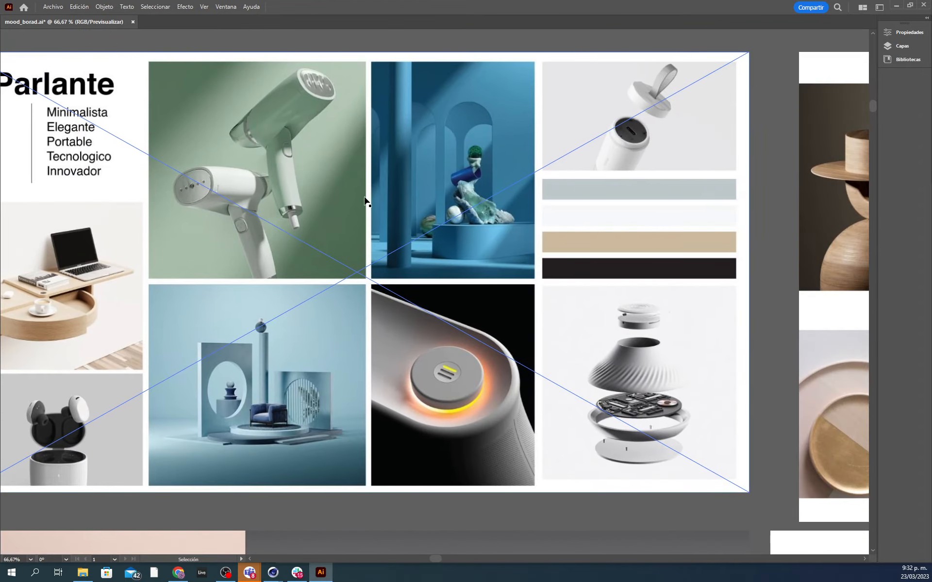
scroll(659, 216, "up", 2, "alt")
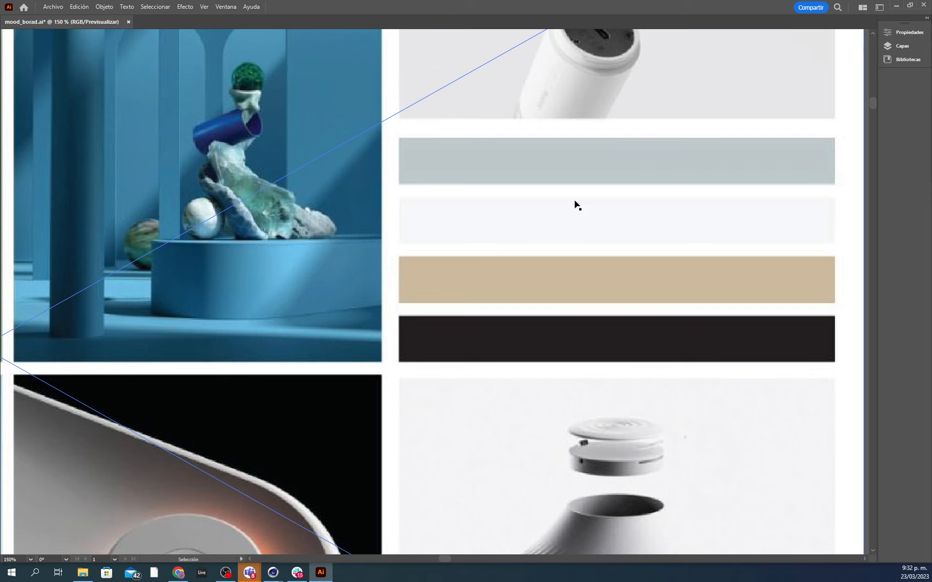
scroll(616, 238, "down", 3, "alt")
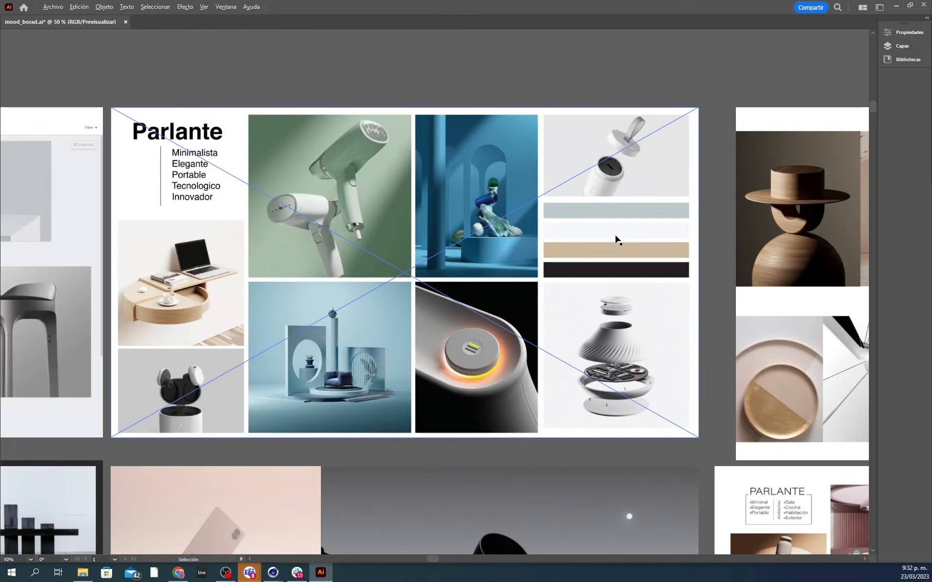
key("space")
left_click_drag(636, 242, 586, 230)
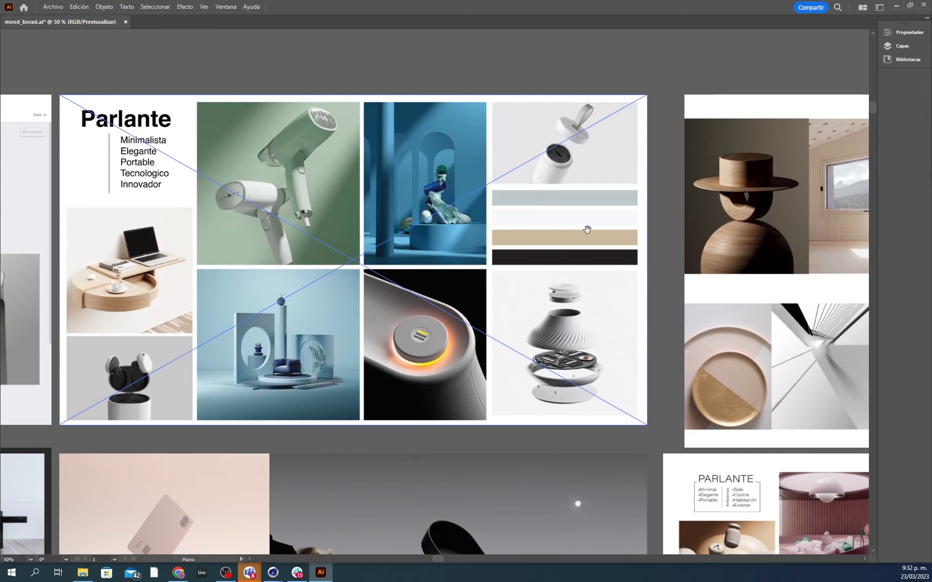
scroll(590, 235, "down", 1, "alt")
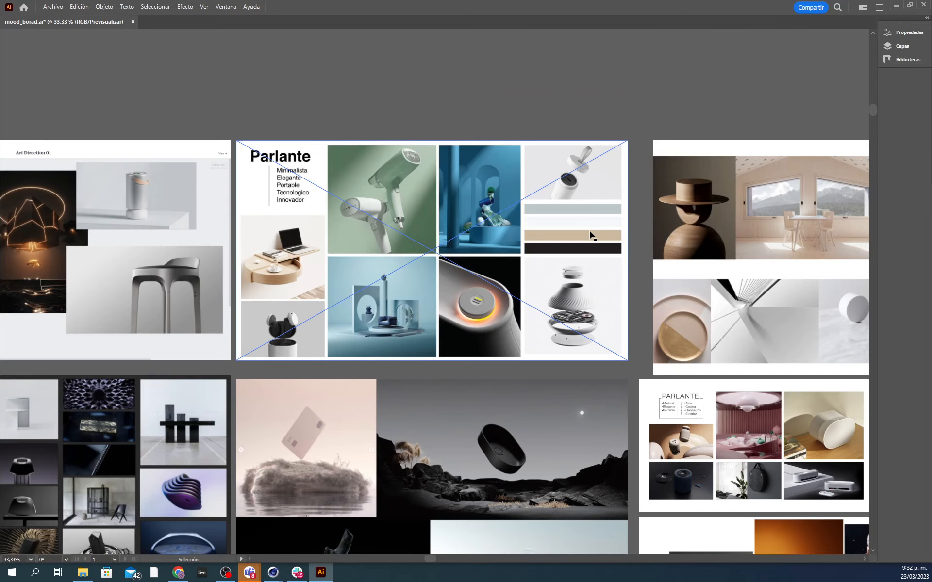
Step: Look over the lower mood boards and select the board with the amber perfume bottle images
key("space")
left_click_drag(739, 365, 615, 227)
key("space")
left_click_drag(640, 437, 759, 138)
key("space")
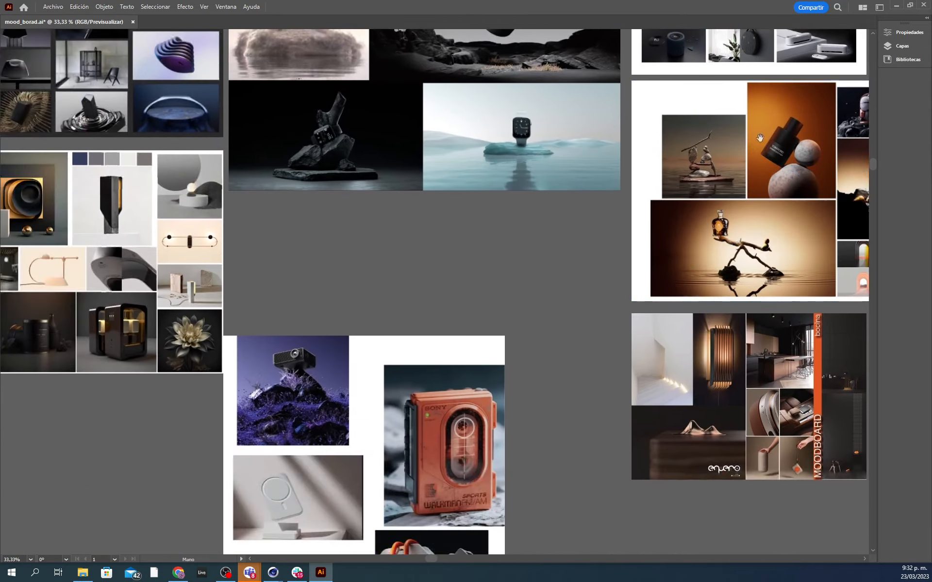
left_click_drag(614, 304, 697, 206)
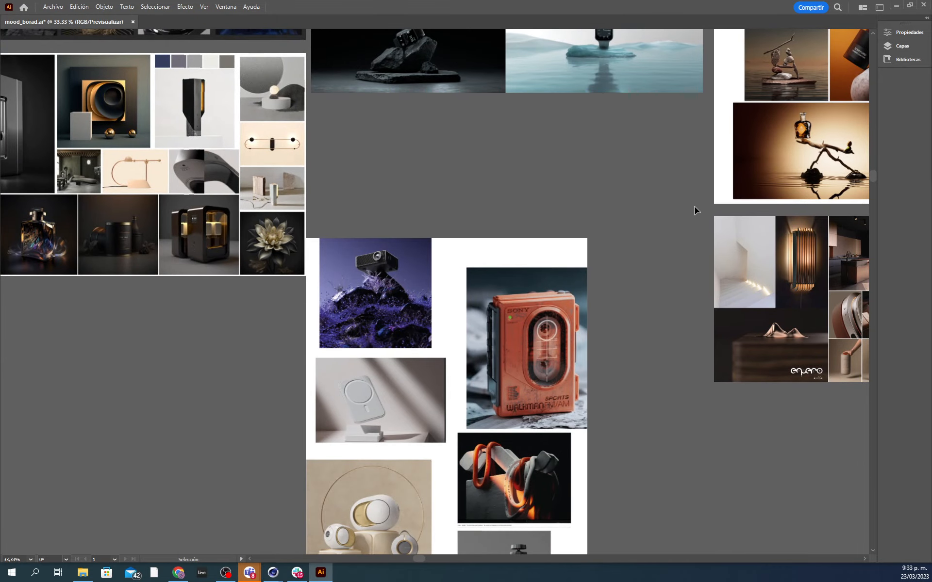
left_click(745, 199)
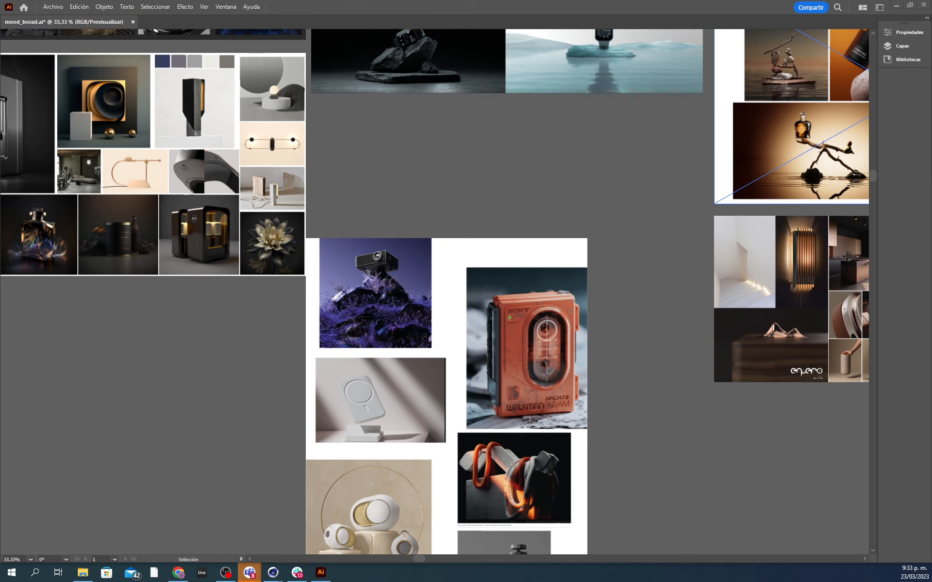
Step: Switch to Cinema 4D, collapse the null holding the speaker parts and rename it "producto"
key("alt+Tab")
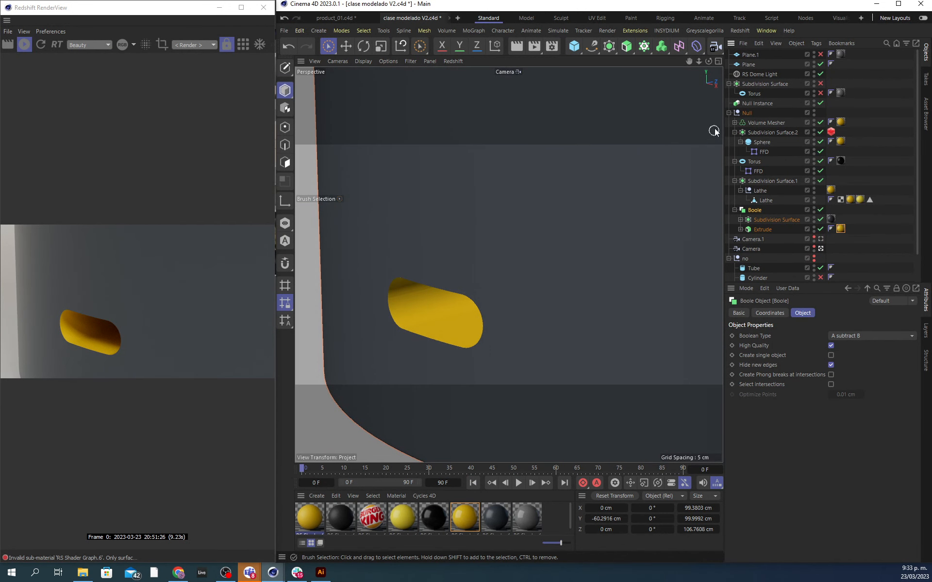
left_click(729, 113)
double_click(747, 116)
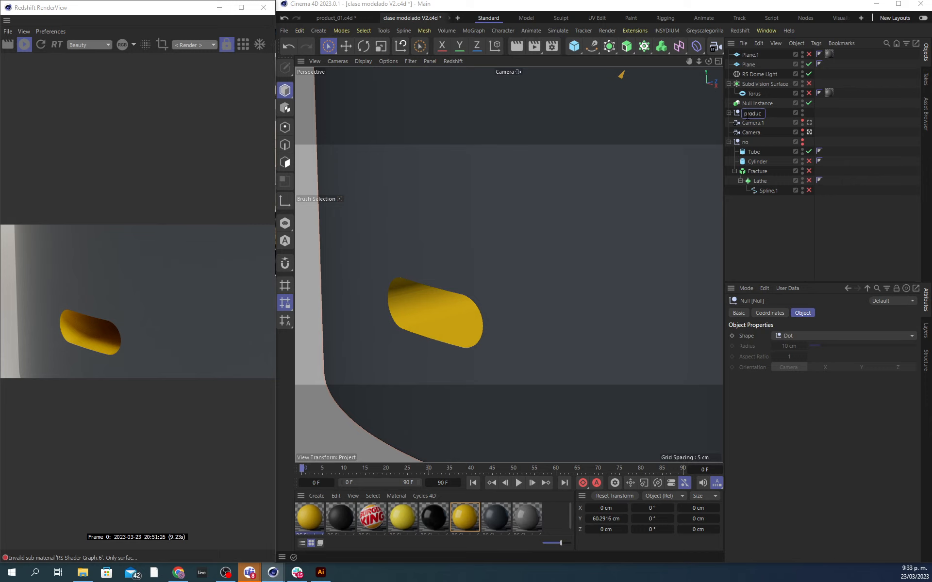
type("producto")
key("Return")
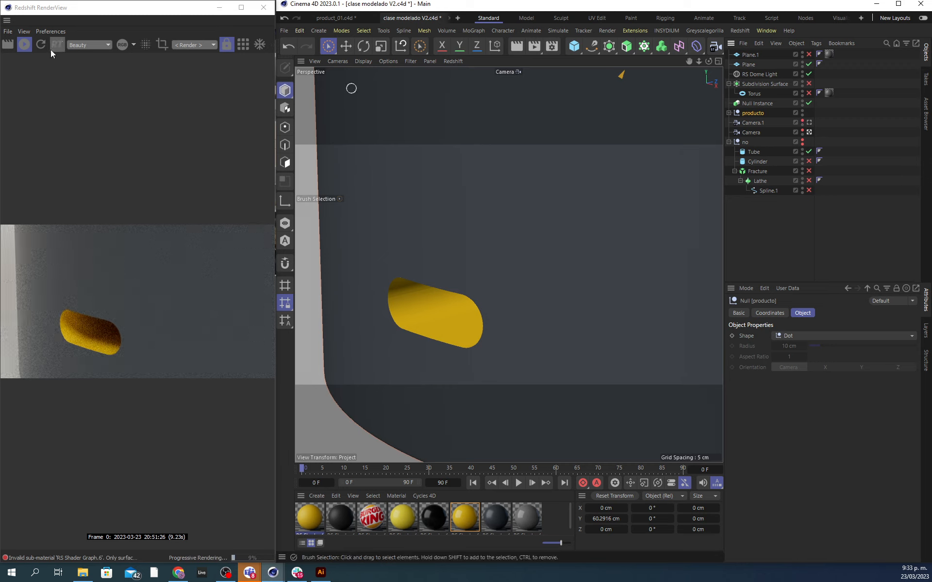
Step: Stop the live Redshift render and delete Plane.1, Plane and the RS Dome Light from the scene
left_click(26, 46)
left_click(753, 53)
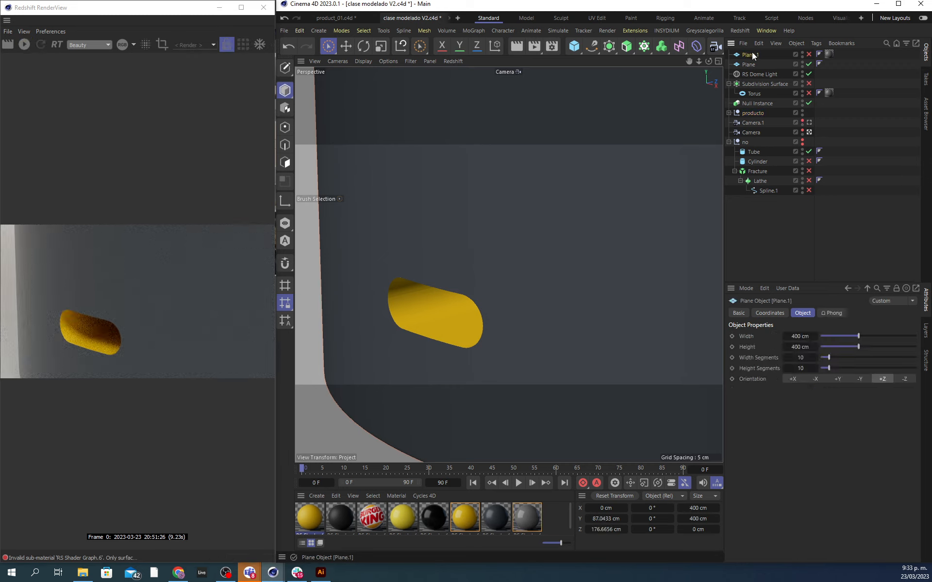
left_click(754, 75, "shift")
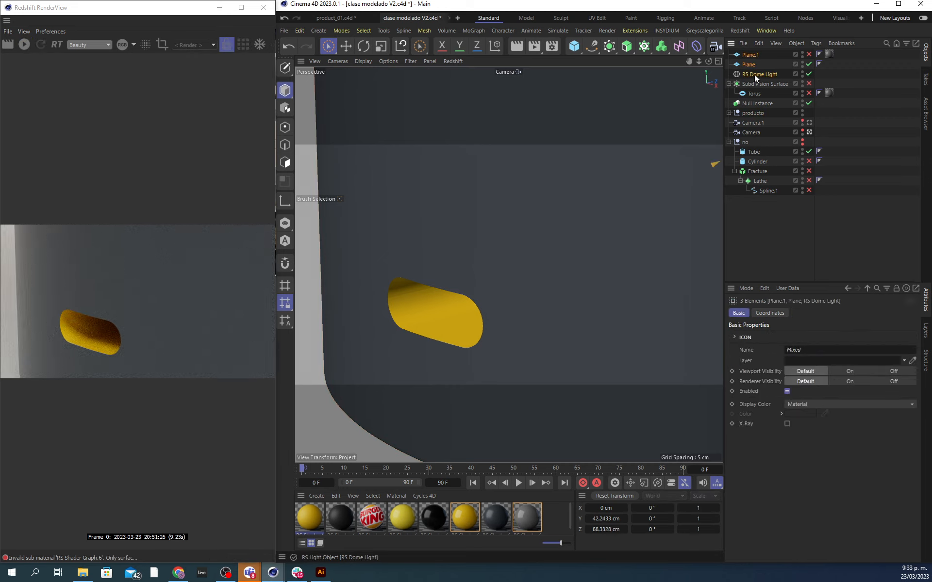
key("Delete")
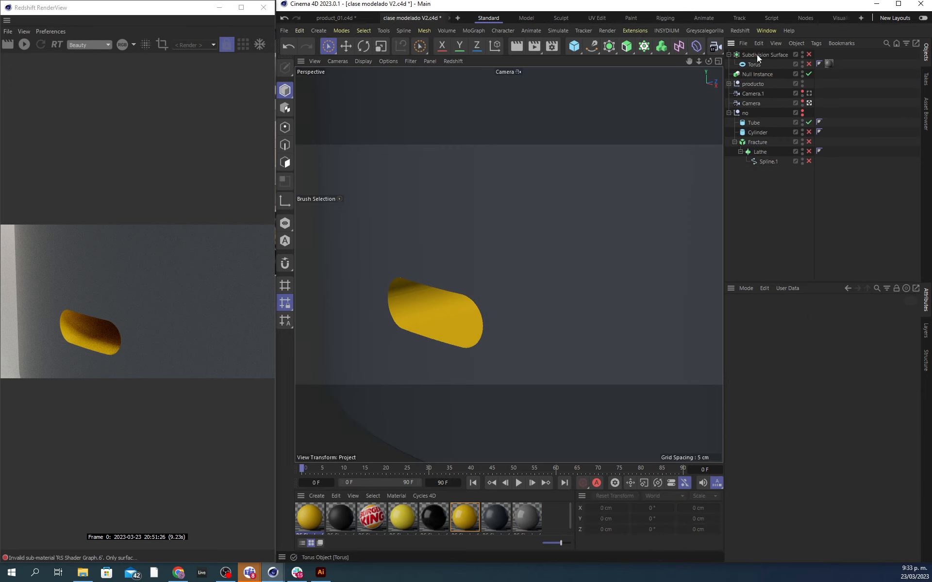
Step: Delete the Null Instance copy of the speaker and the unused Subdivision Surface with its Torus
left_click(761, 54)
left_click(758, 65)
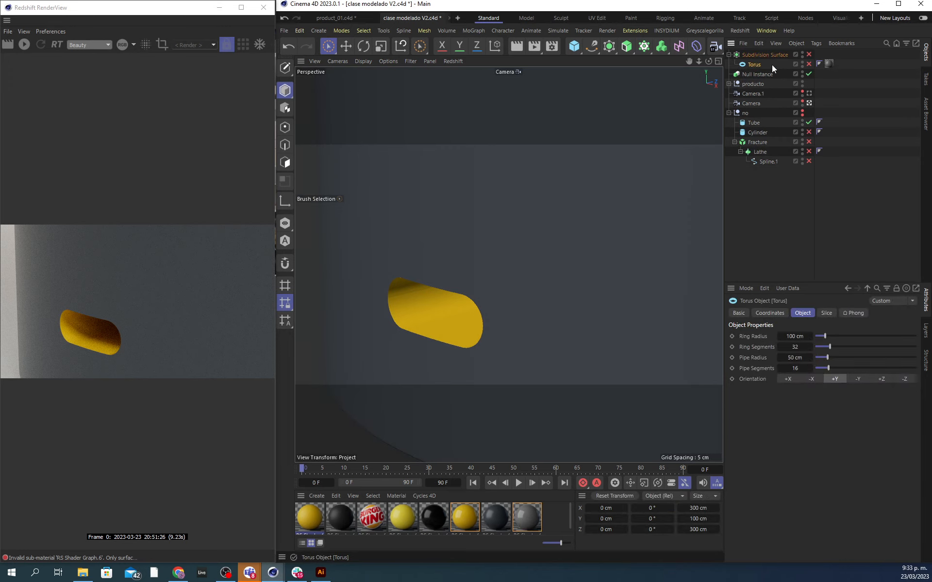
scroll(565, 245, "down", 8)
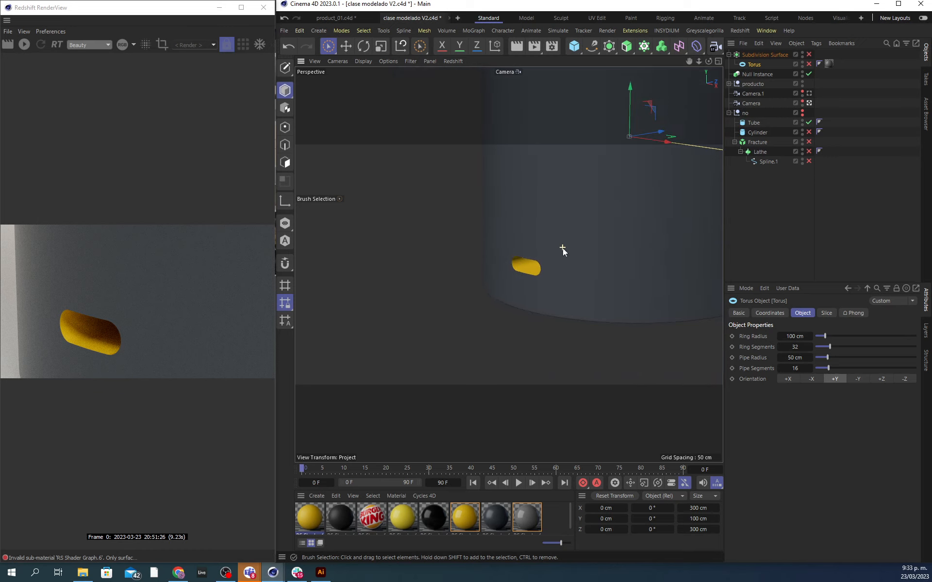
scroll(665, 203, "down", 10)
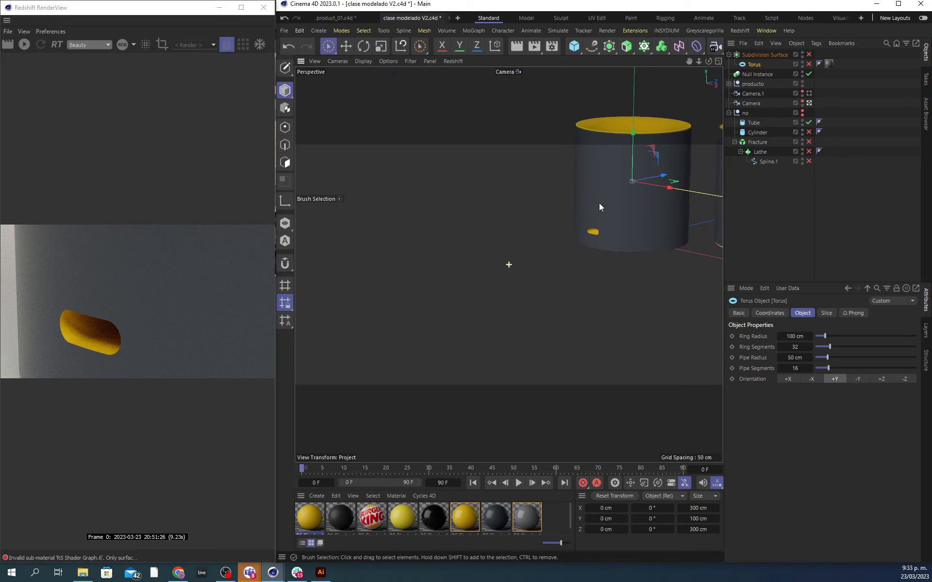
left_click_drag(581, 289, 596, 318, "alt")
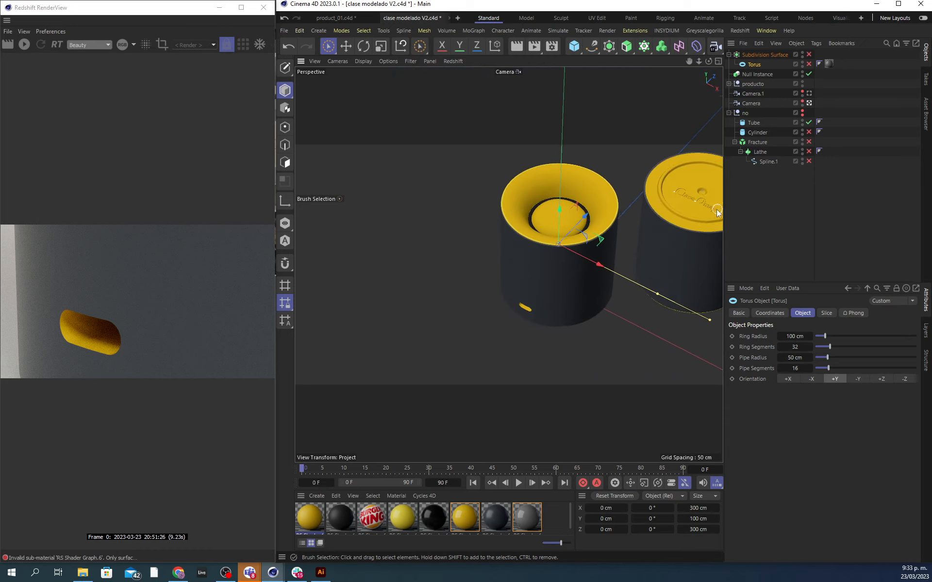
left_click(698, 213)
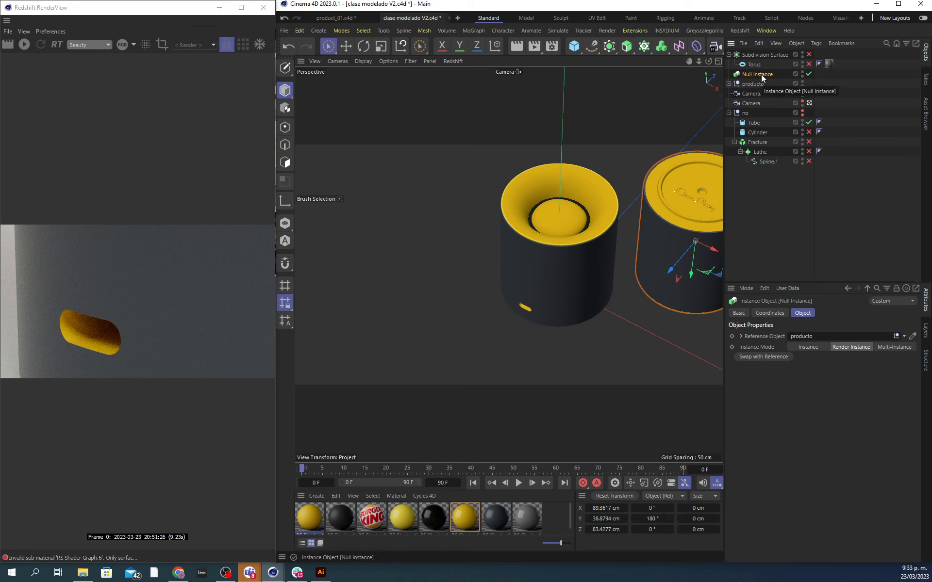
key("Delete")
left_click(763, 54)
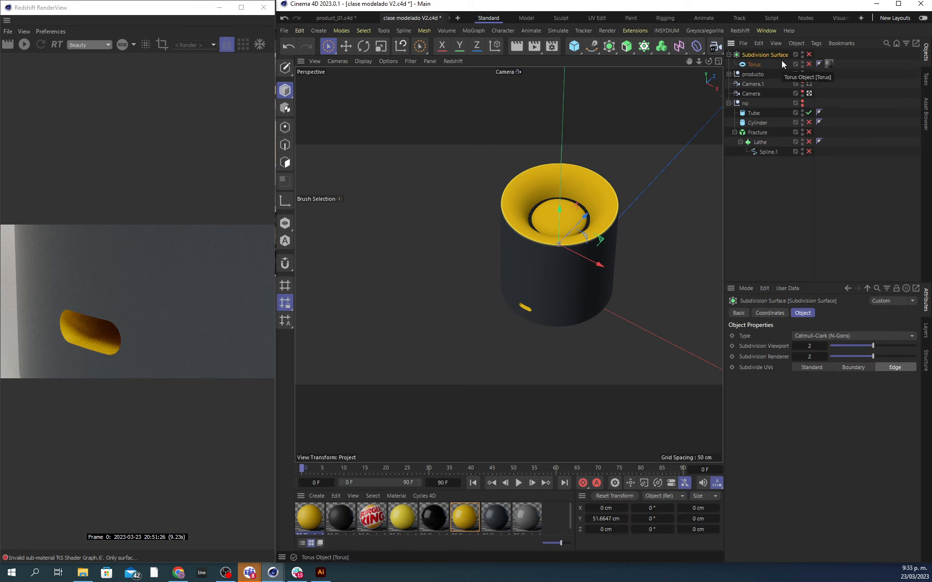
key("Delete")
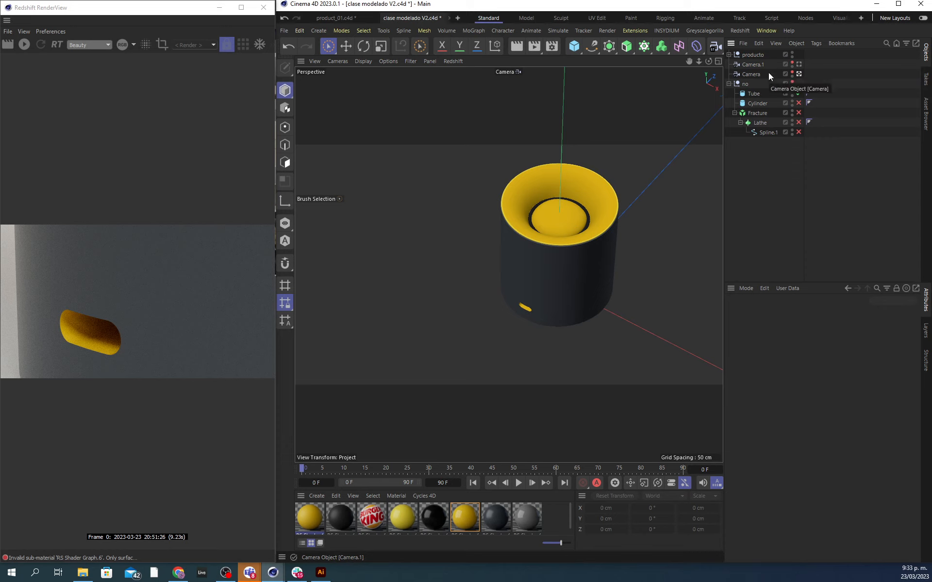
Step: Delete both cameras and the "no" null with its contents, keeping only the producto group
left_click(756, 64)
left_click(752, 75, "shift")
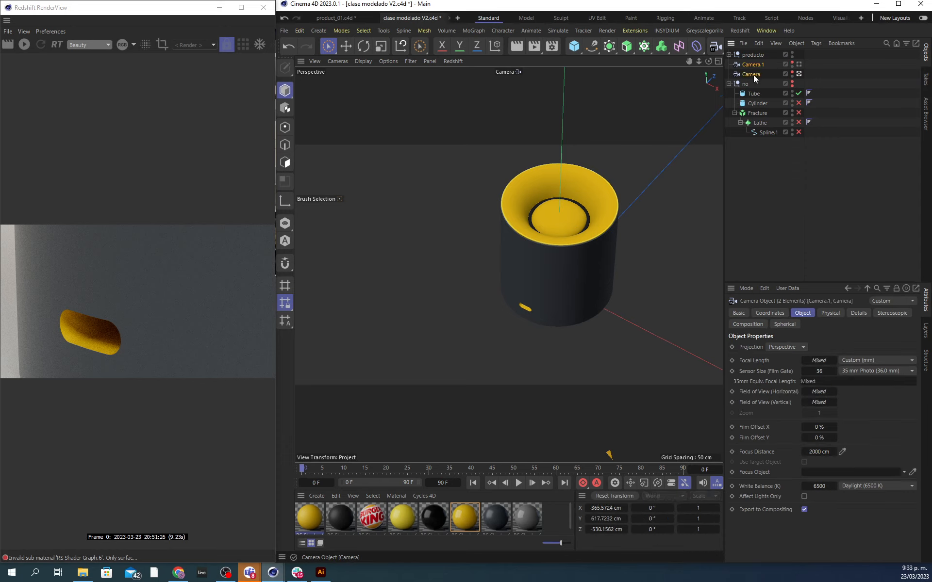
key("Delete")
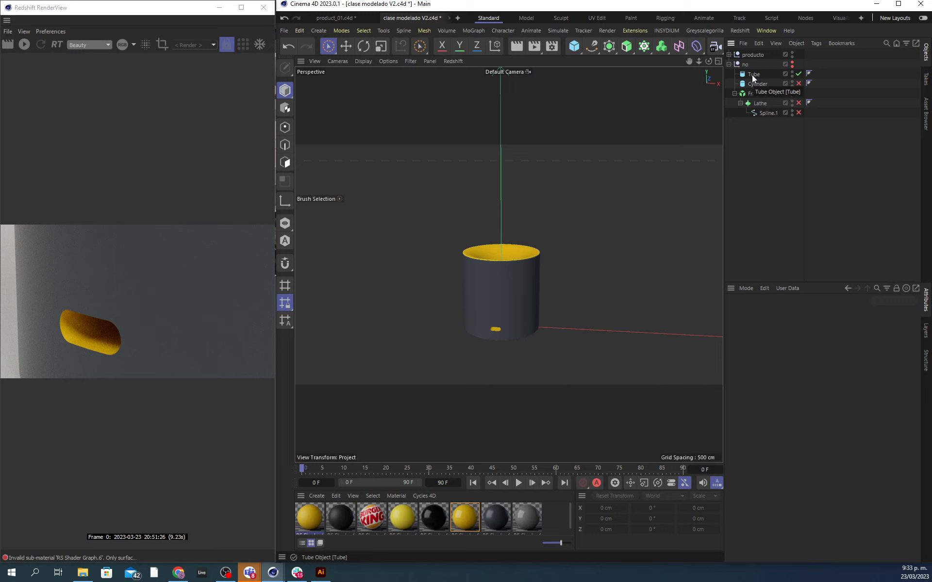
left_click(746, 65)
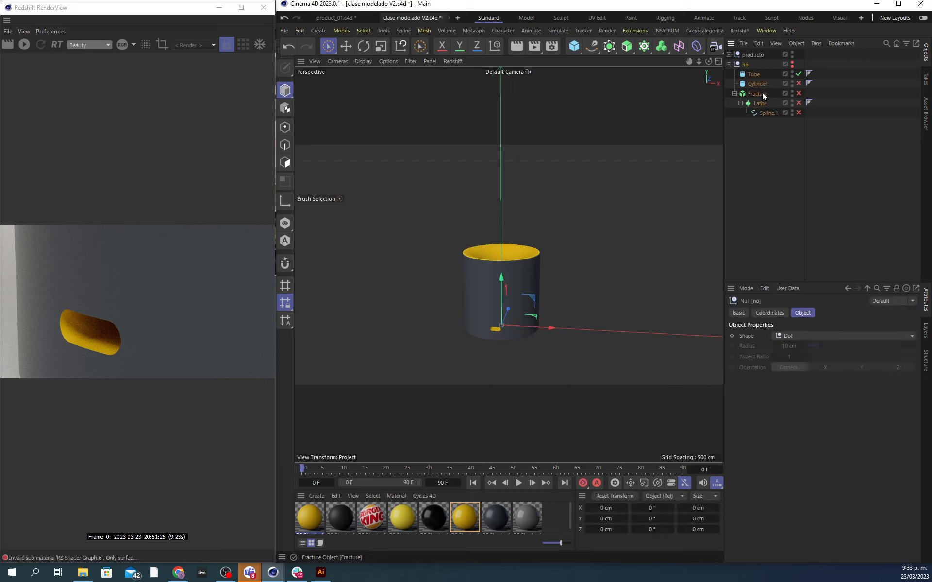
key("Delete")
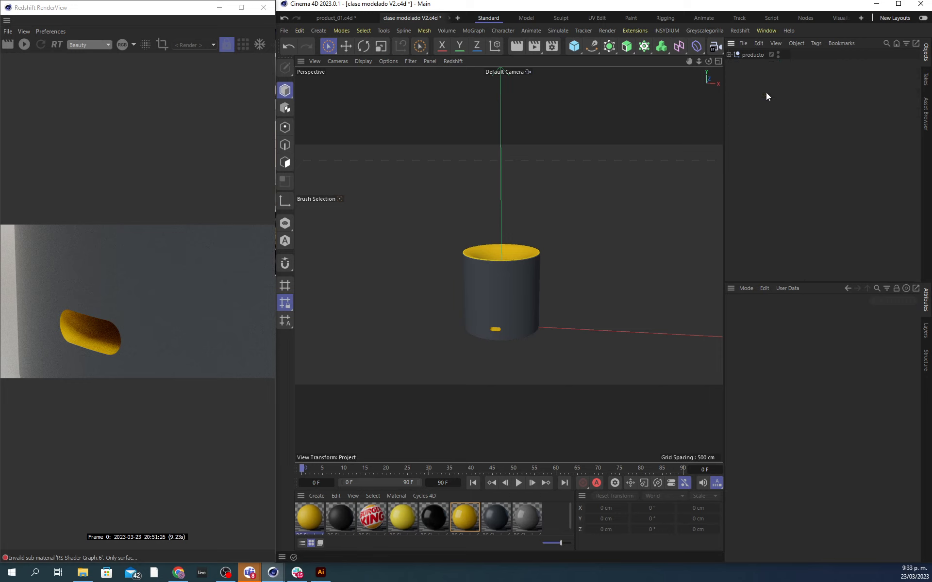
Step: Set the producto null's Y position to 0 cm
left_click_drag(537, 254, 502, 270, "alt")
left_click(747, 55)
scroll(501, 291, "up", 3)
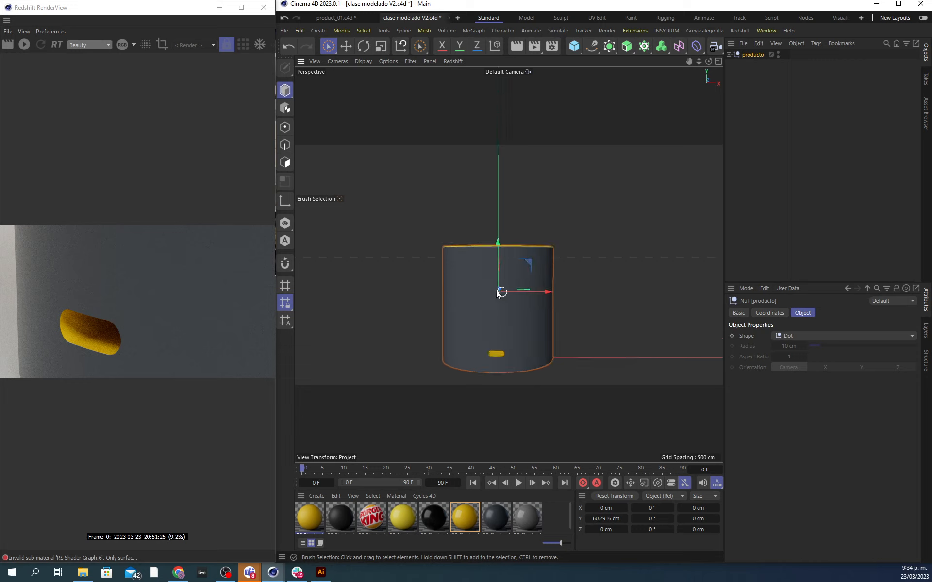
mouse_move(503, 300)
left_mouse_down("alt")
mouse_move(578, 298)
mouse_move(502, 299)
left_mouse_up("alt")
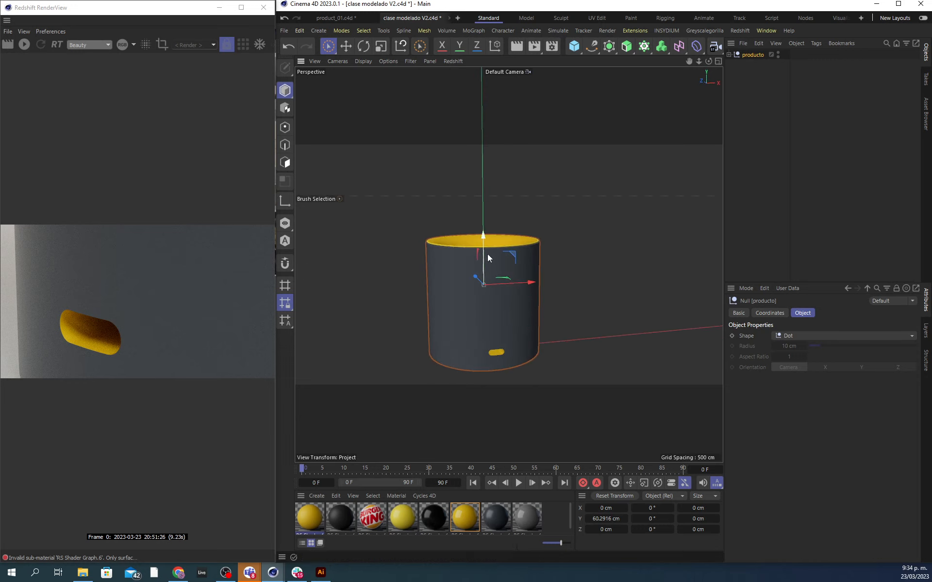
left_click_drag(490, 262, 541, 291, "alt")
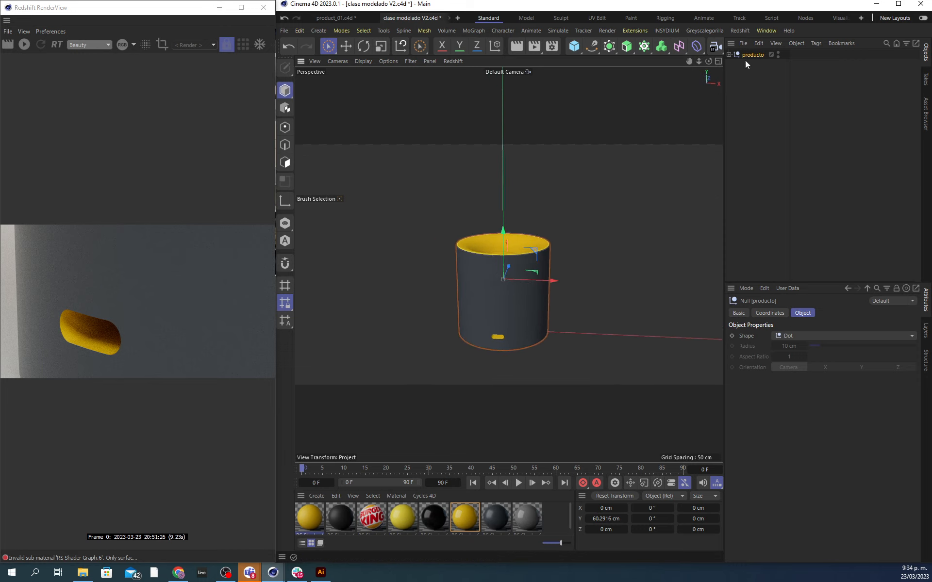
left_click(617, 519)
type("0")
key("Return")
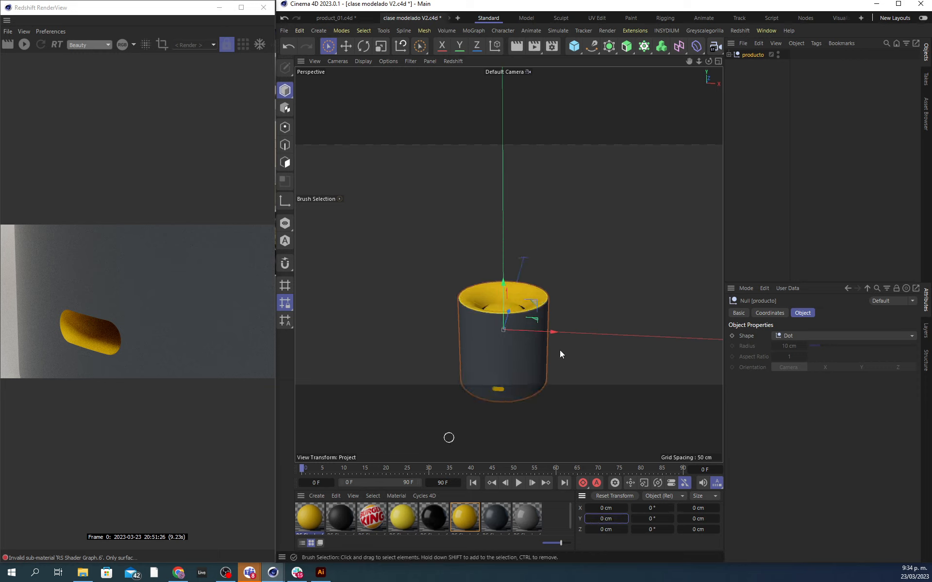
Step: Undo the producto null's last Y position change
key("ctrl+z")
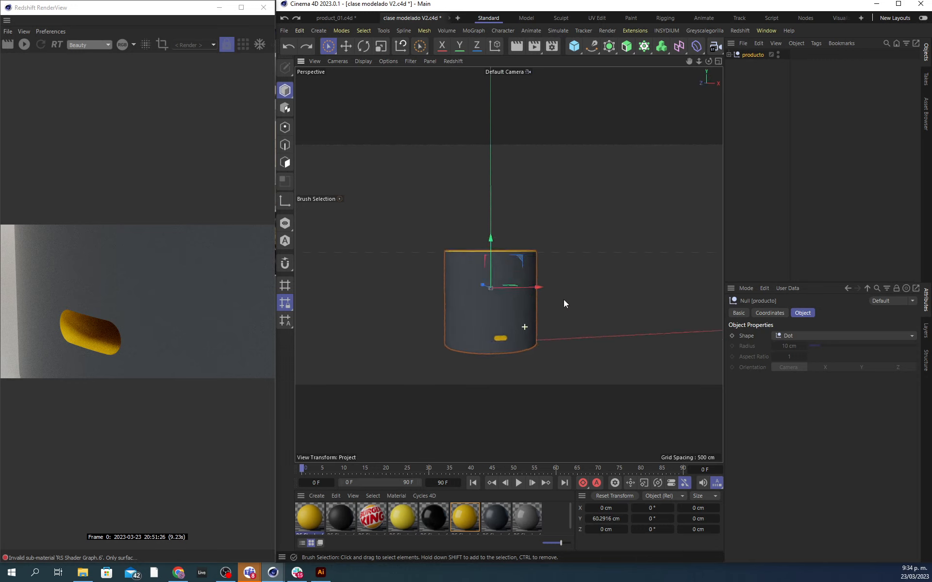
key("h")
left_click_drag(579, 280, 498, 318, "alt")
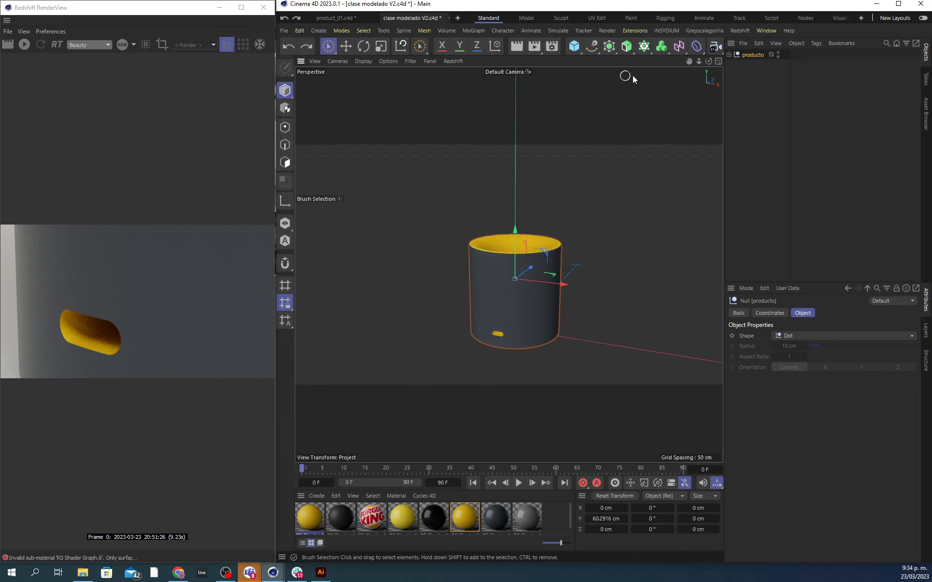
Step: Add a camera to the scene and look through it at the speaker
left_click(713, 47)
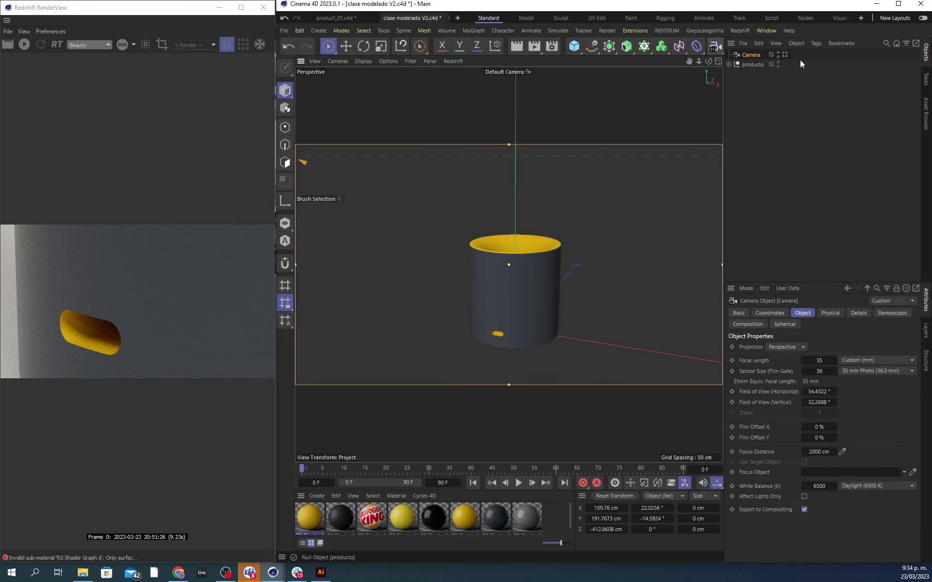
left_click(784, 54)
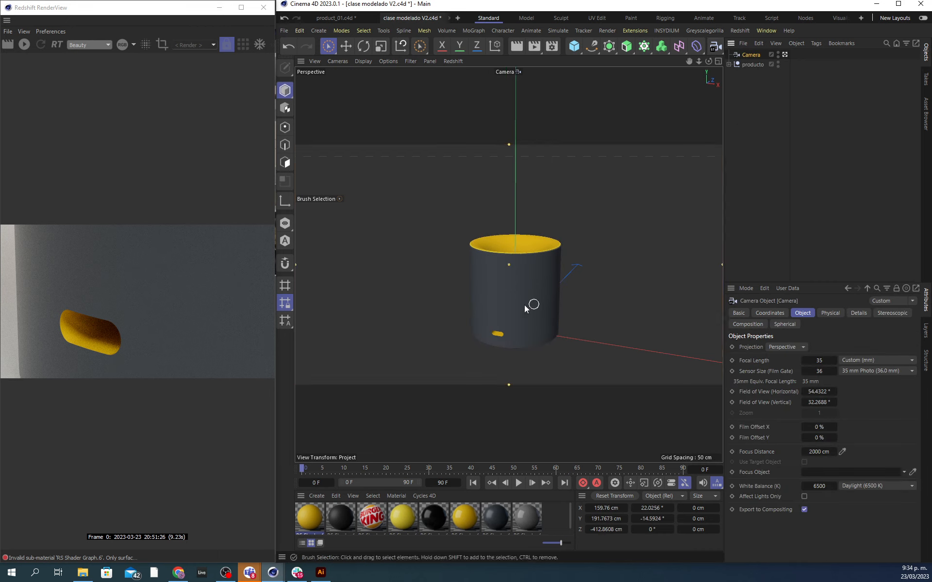
left_click_drag(524, 305, 580, 306, "alt")
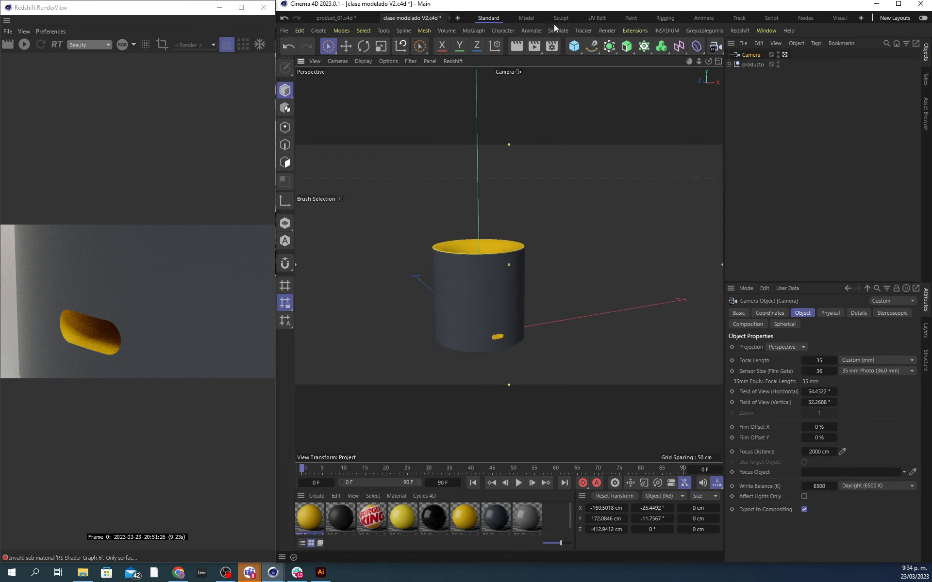
left_click(574, 46)
left_click_drag(497, 349, 440, 347, "alt")
right_click_drag(511, 343, 453, 341, "alt")
left_click_drag(452, 342, 534, 322, "alt")
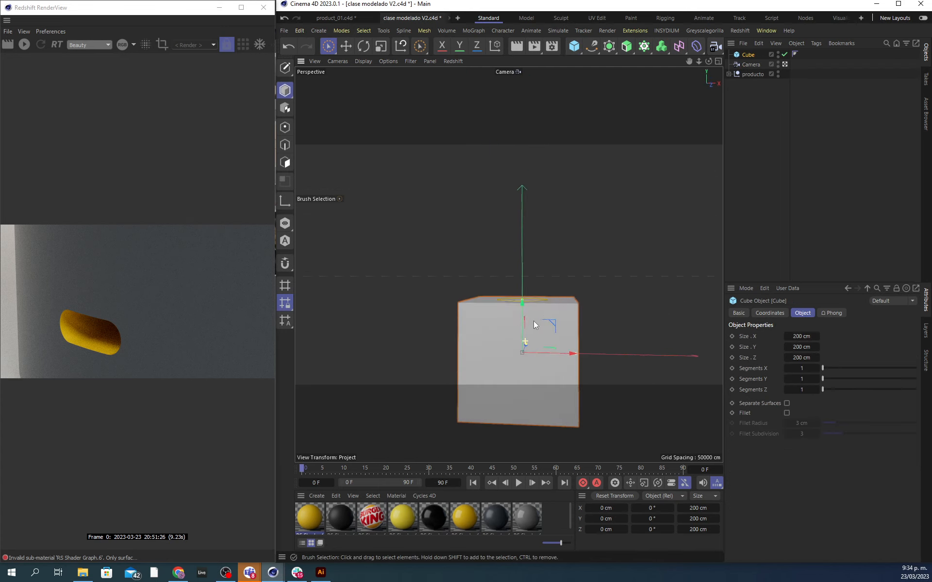
mouse_move(517, 356)
left_mouse_down("alt")
mouse_move(528, 328)
mouse_move(529, 340)
left_mouse_up("alt")
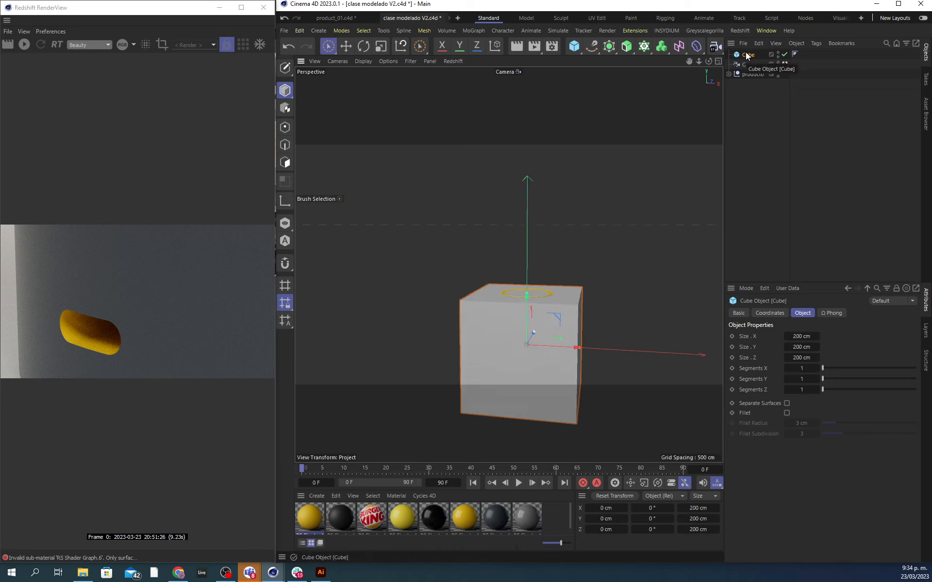
key("Delete")
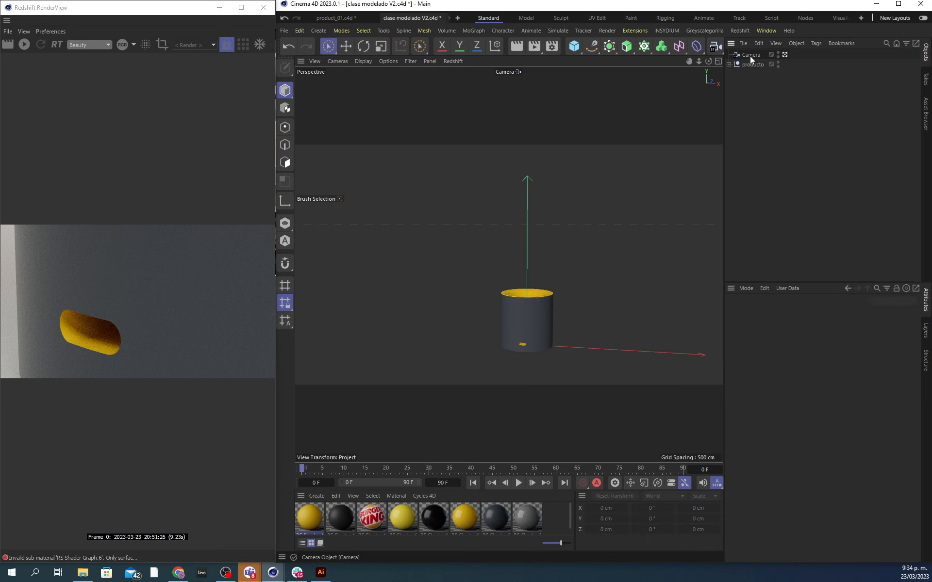
Step: Reframe the speaker closer with the camera and set the camera's heading and pitch rotation to 0°
left_click(749, 55)
scroll(539, 306, "up", 5)
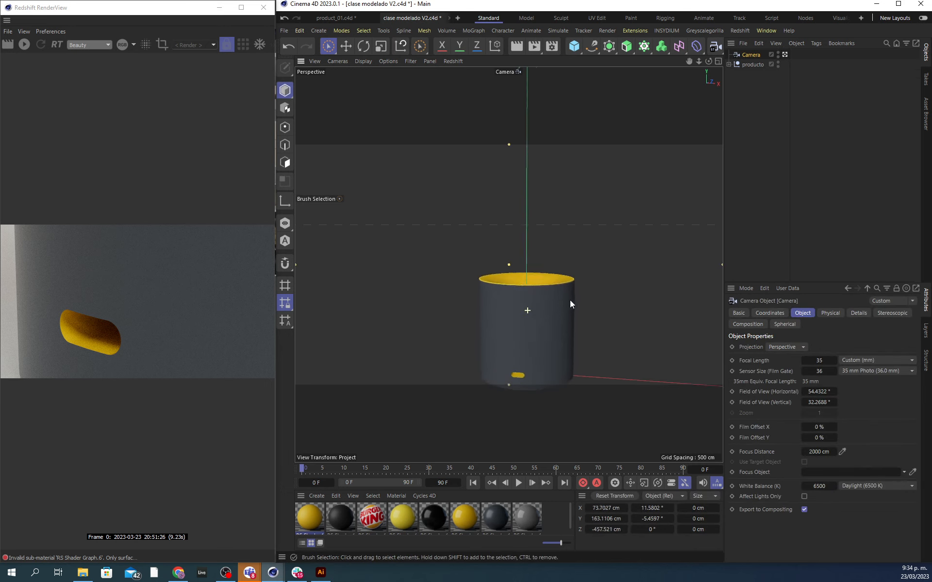
middle_click_drag(531, 307, 529, 244, "alt")
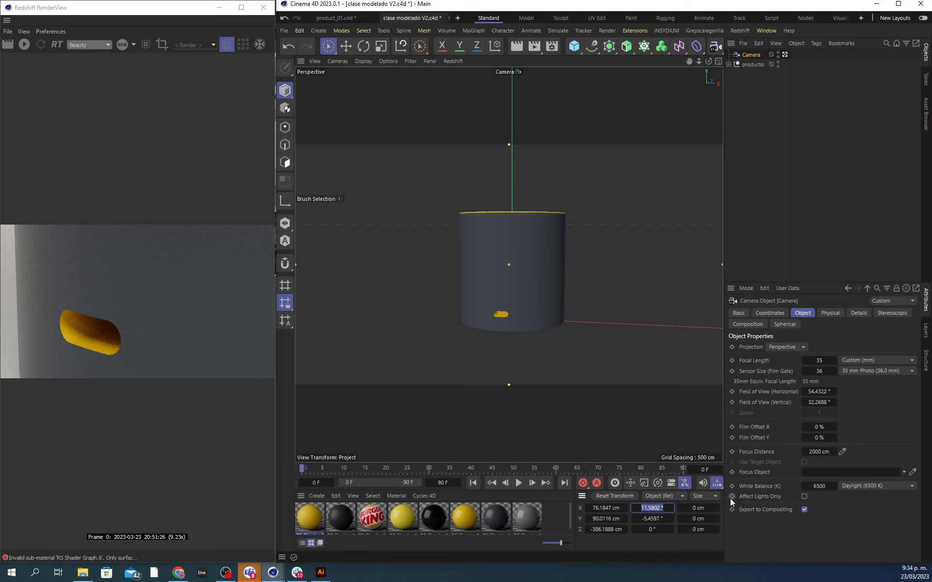
type("0")
key("Tab")
type("0")
key("Return")
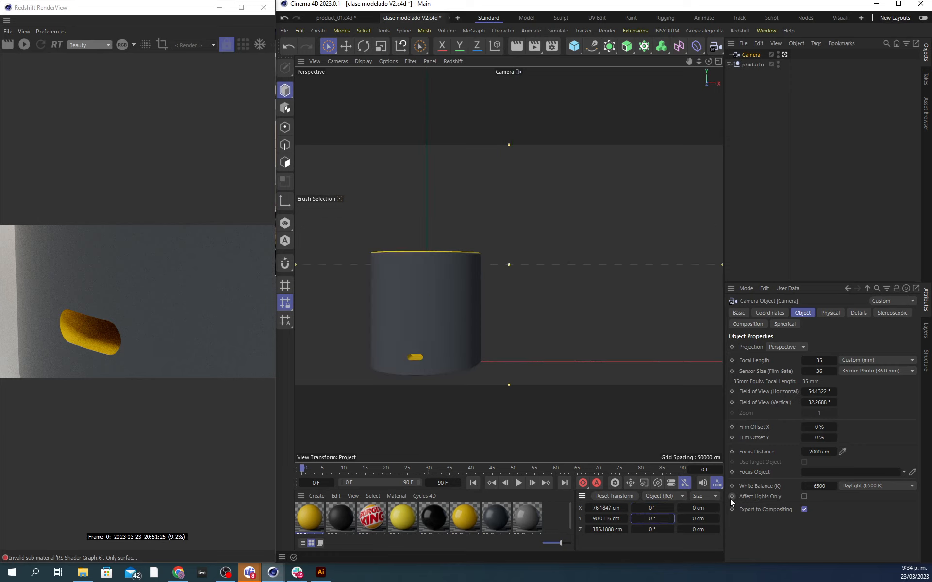
Step: Set the camera's X and Y position to 0 cm
left_click(628, 508)
type("0")
key("Return")
key("Tab")
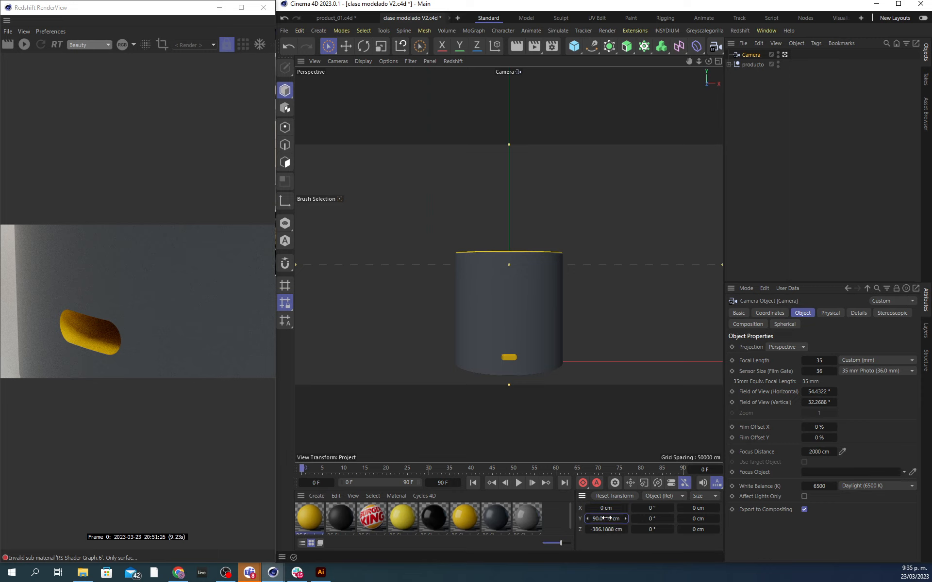
type("0")
key("Return")
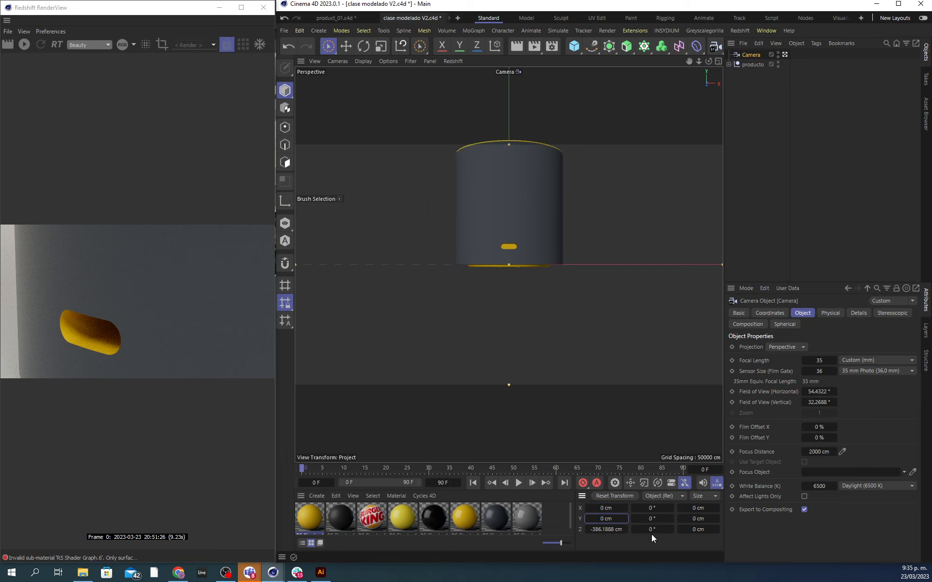
Step: Raise the camera to about 57 cm in Y to centre the speaker vertically, and reset its X position to 0 cm
key("Tab")
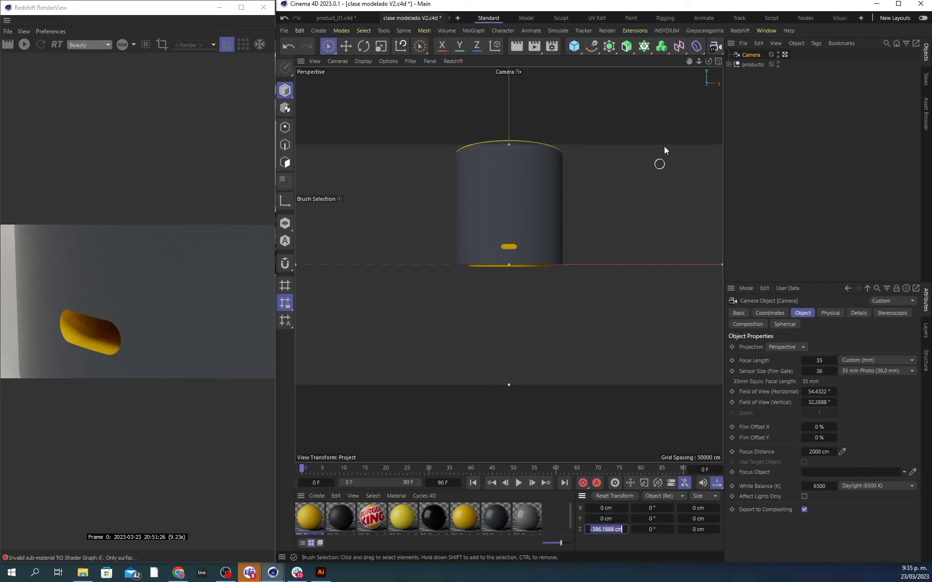
left_click_drag(699, 61, 688, 118)
left_click(609, 508)
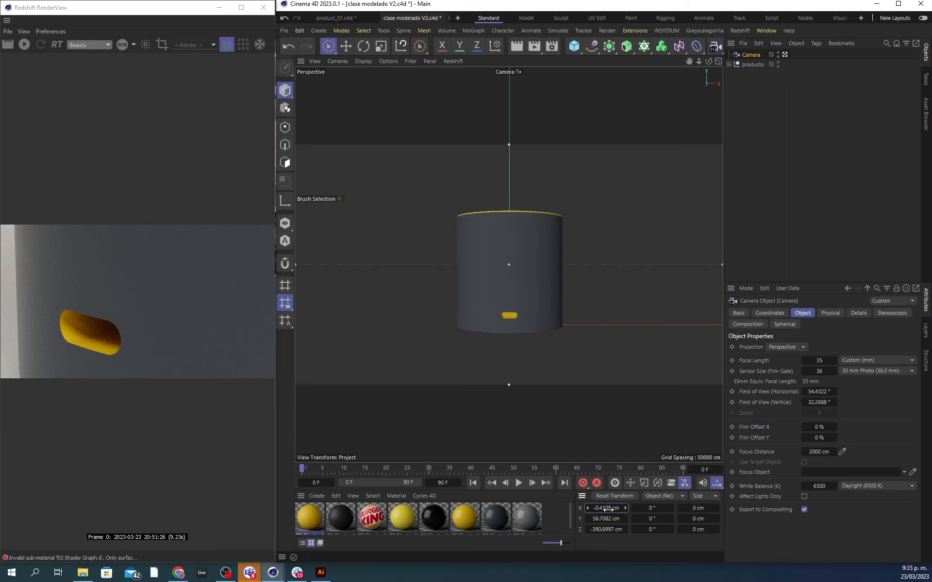
type("0")
key("Return")
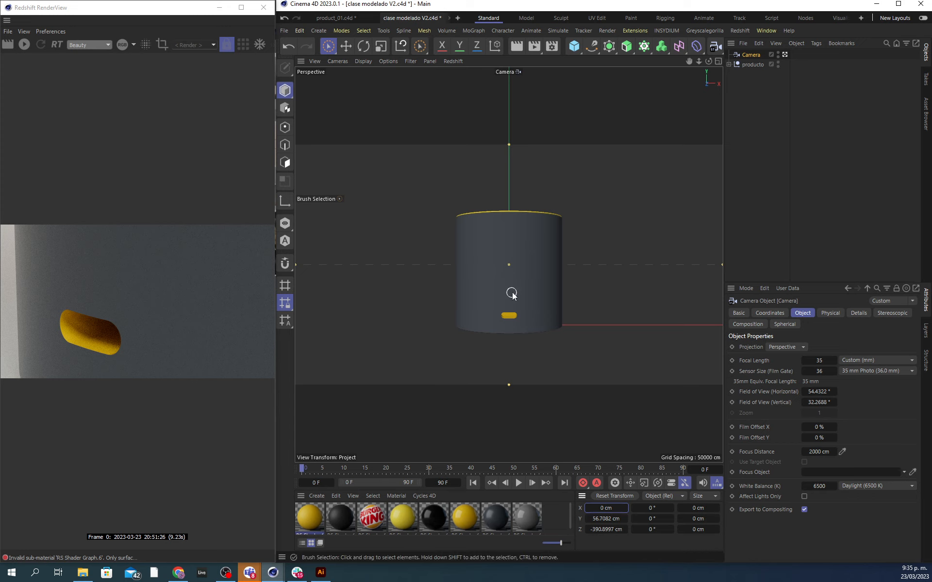
Step: Test the camera with wide focal lengths of 16.2 mm and 10.8 mm, moving it closer to the speaker each time
left_click(534, 246)
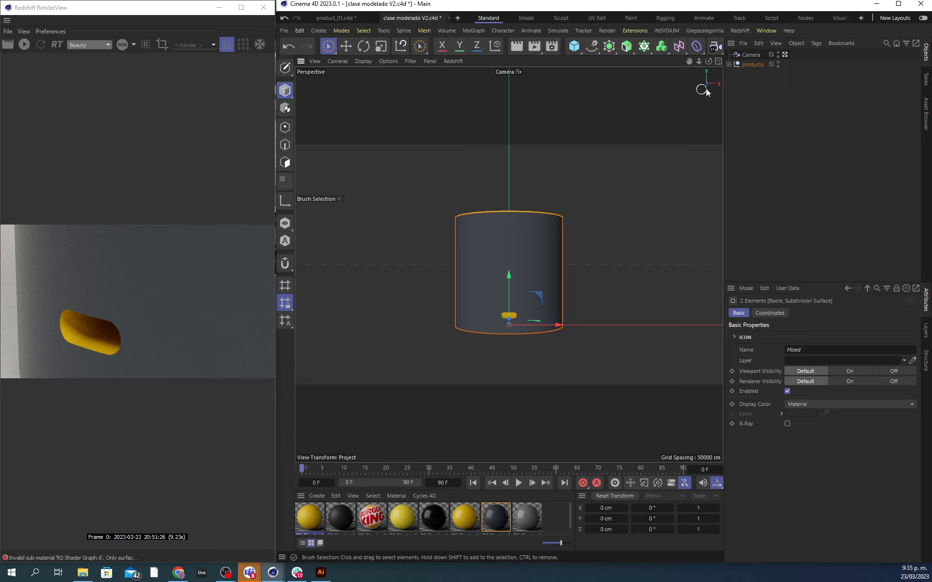
left_click(759, 65)
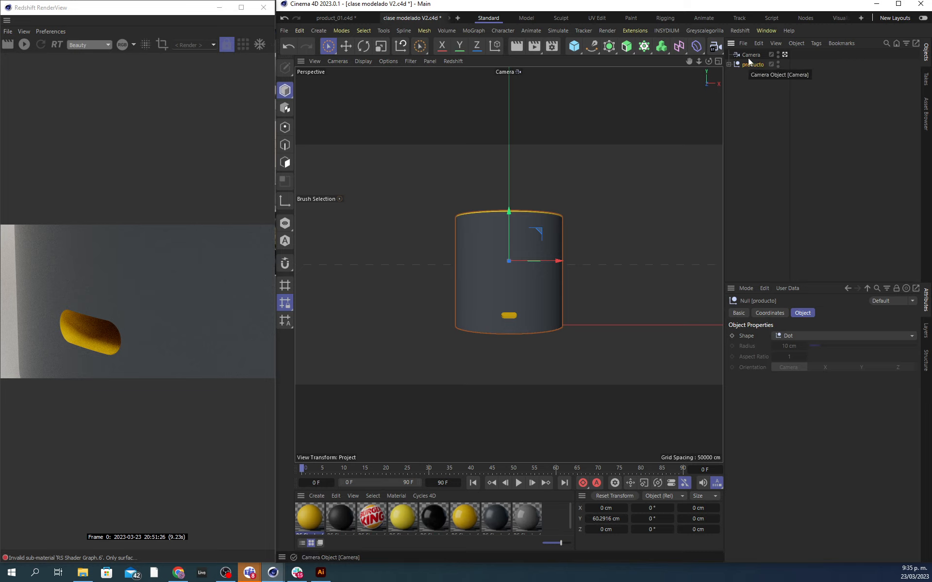
left_click(747, 57)
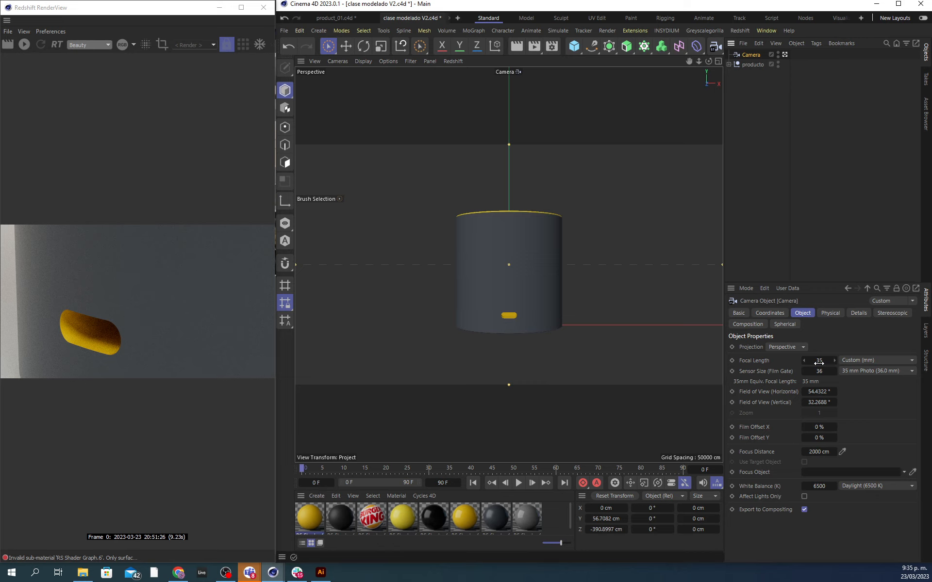
left_click_drag(820, 362, 777, 363)
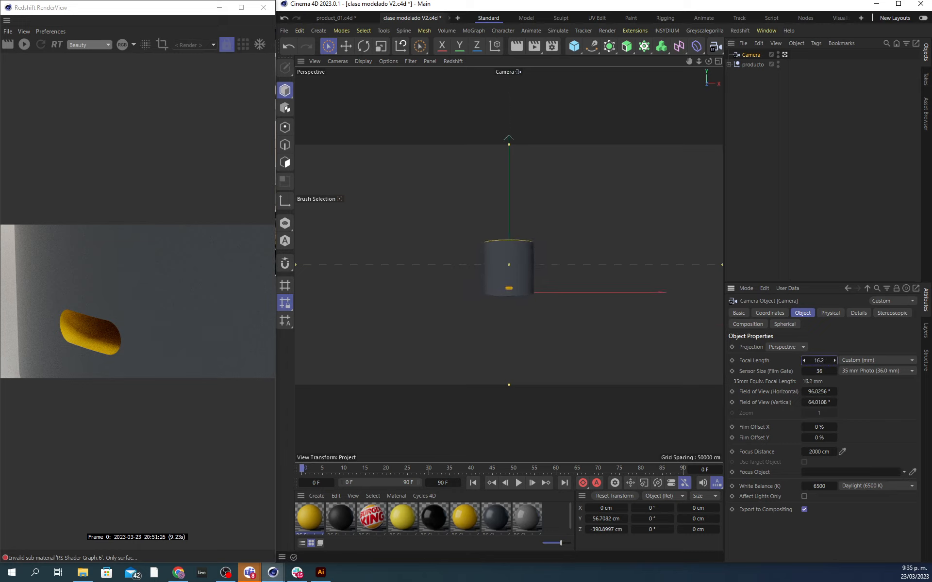
mouse_move(699, 61)
left_mouse_down()
mouse_move(738, 62)
mouse_move(699, 62)
left_mouse_up()
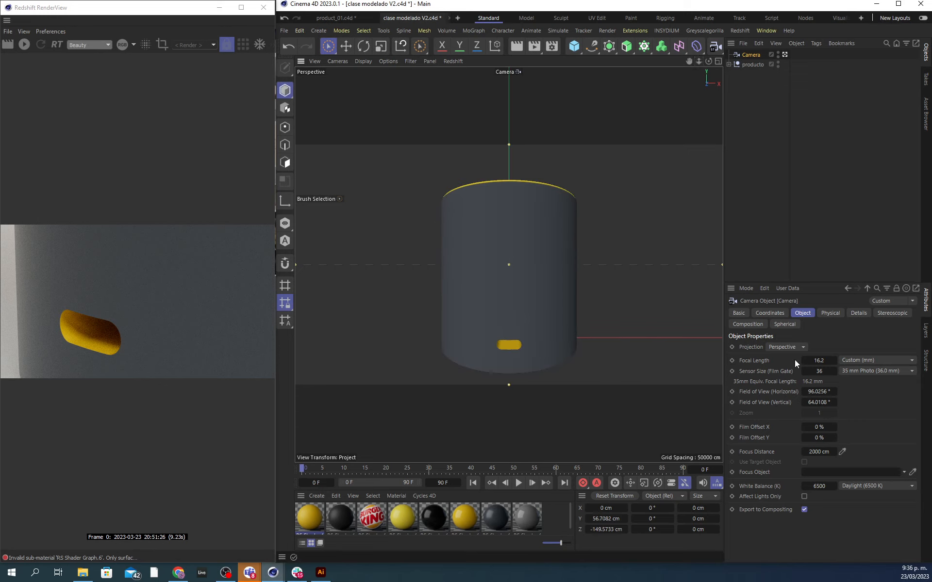
left_click_drag(816, 361, 803, 361)
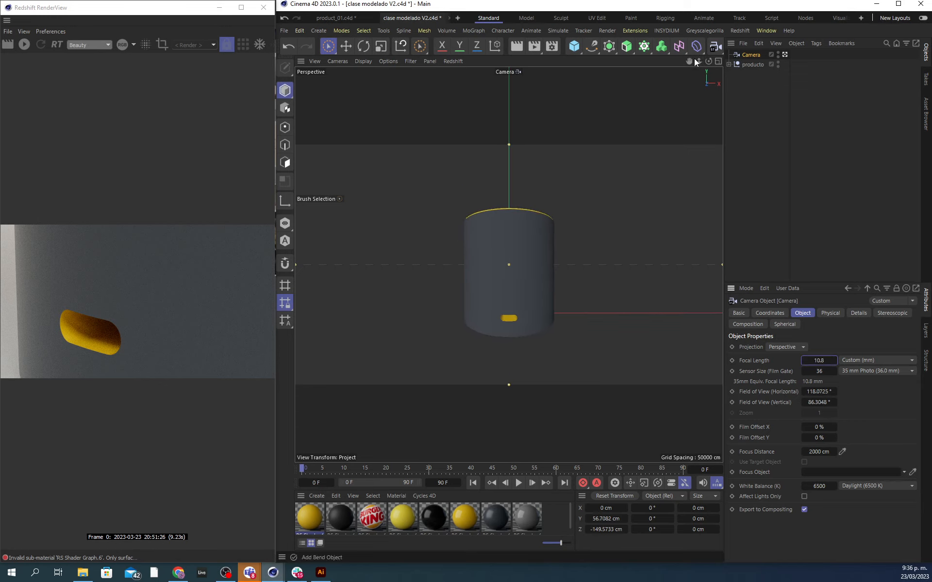
mouse_move(699, 61)
left_mouse_down()
mouse_move(737, 62)
mouse_move(684, 62)
left_mouse_up()
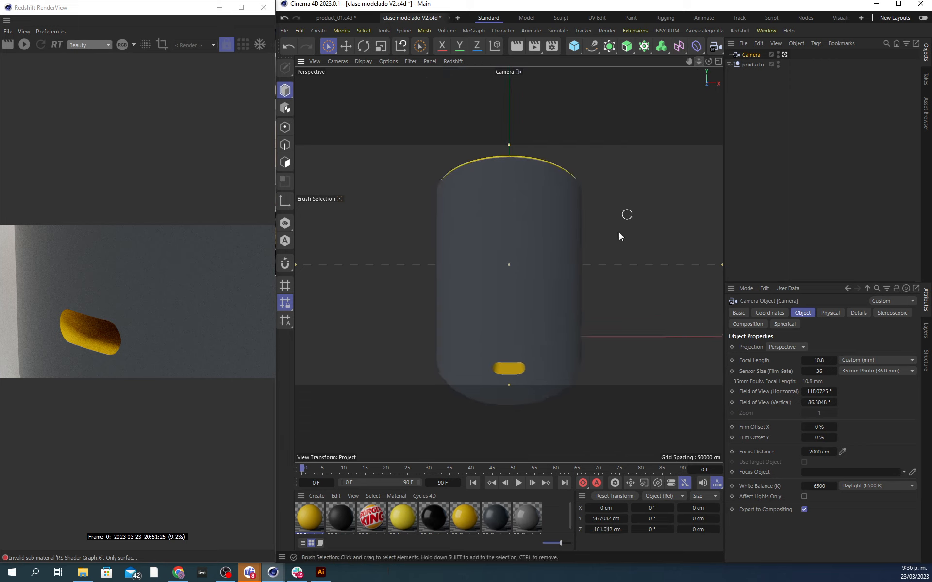
Step: Set the camera's focal length to 90 mm and pull it back to about -672 cm in Z to frame the speaker
left_click_drag(819, 360, 864, 361)
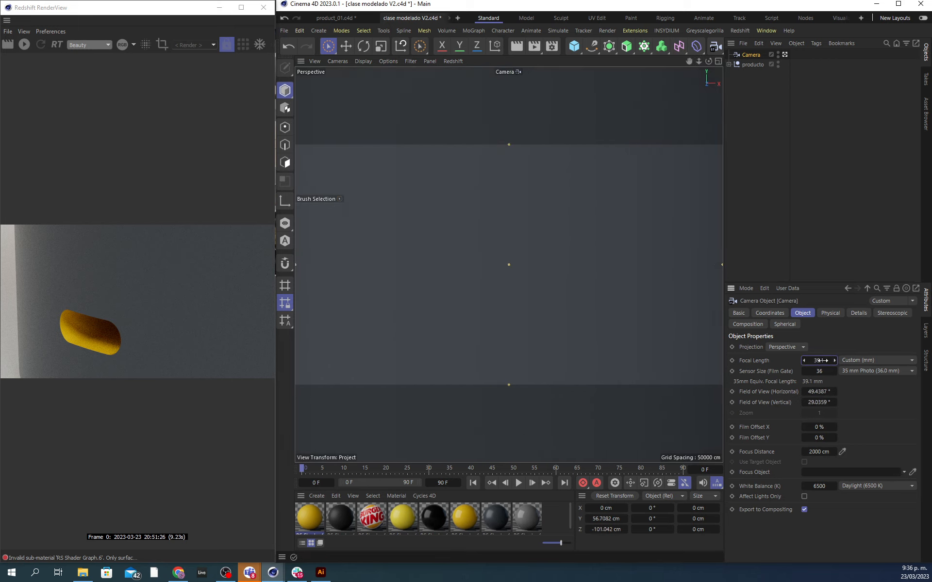
double_click(822, 362)
type("90")
key("Return")
left_click_drag(699, 61, 650, 73)
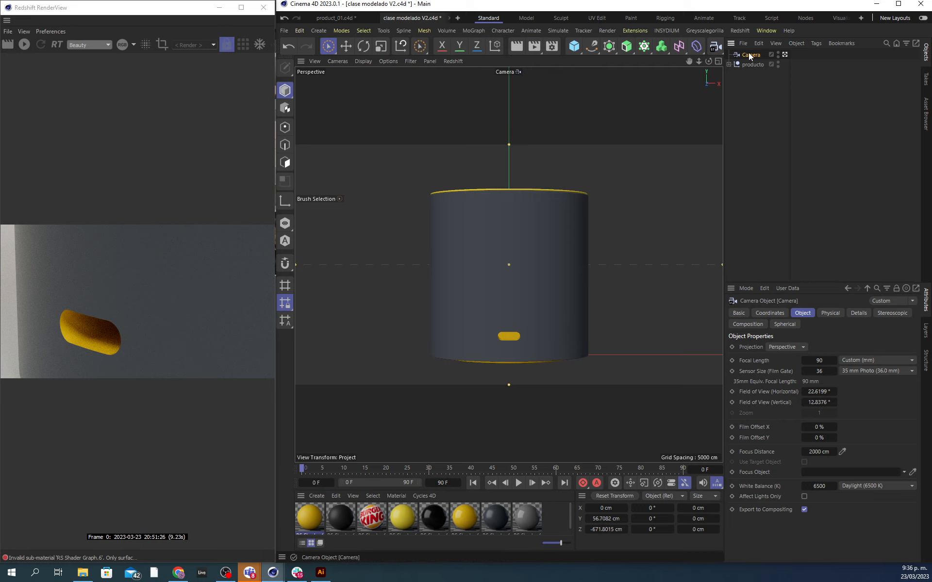
Step: Set the camera's focal length to 50 mm, move it closer and orbit it to look down on the speaker
left_click(809, 360)
type("50")
key("Return")
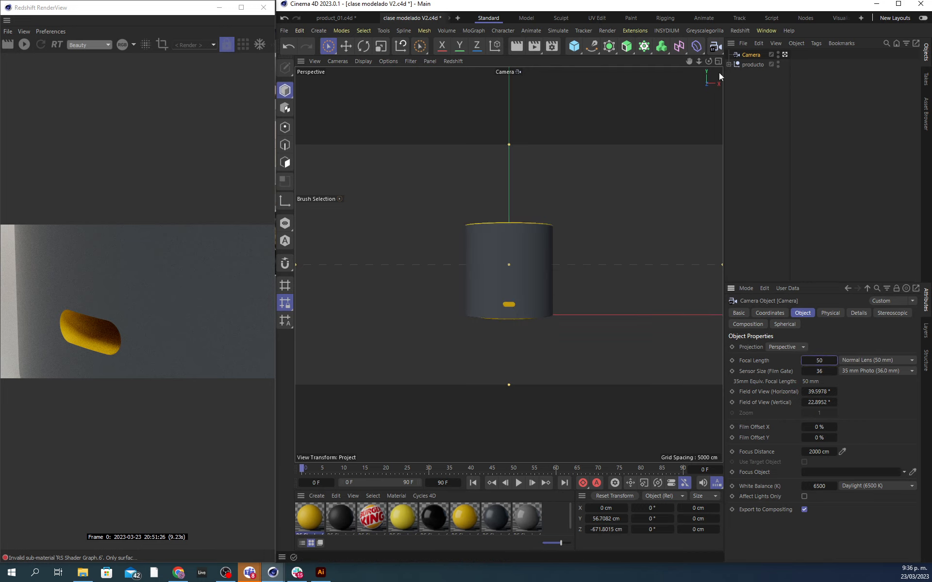
left_click_drag(699, 61, 725, 62)
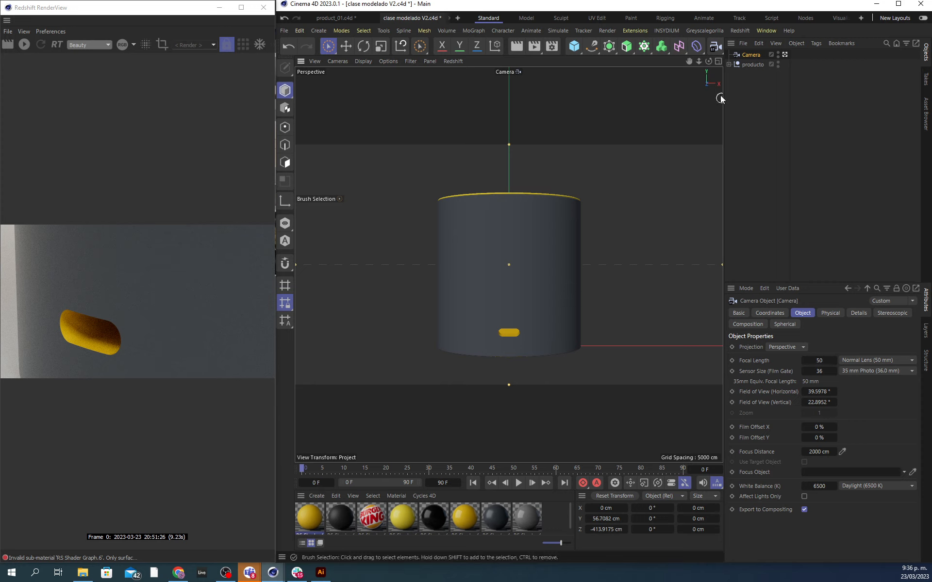
left_click_drag(708, 62, 669, 110)
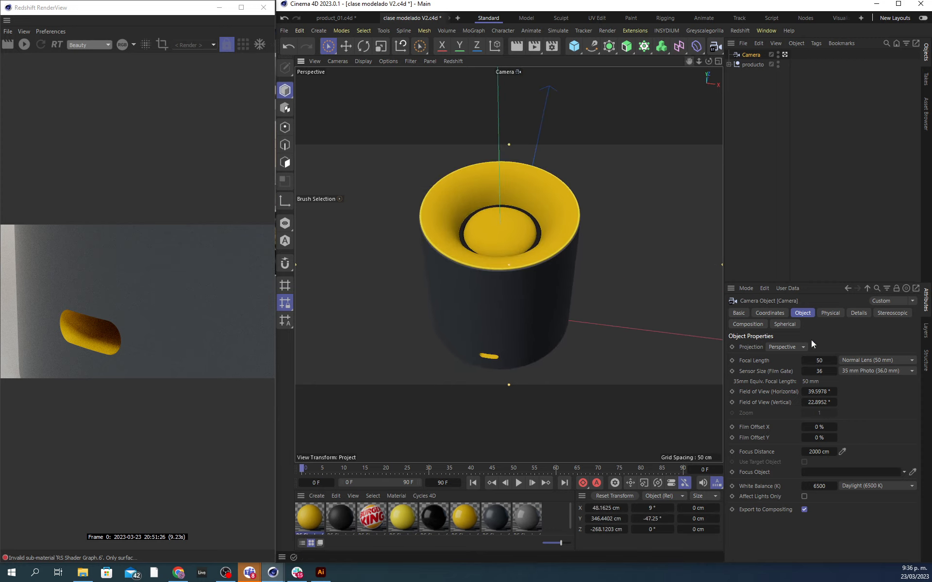
Step: Raise the camera's focal length to 90 mm and then 120 mm, and pull it back to frame the whole speaker
left_click(818, 360)
type("90")
key("Return")
left_click(824, 361)
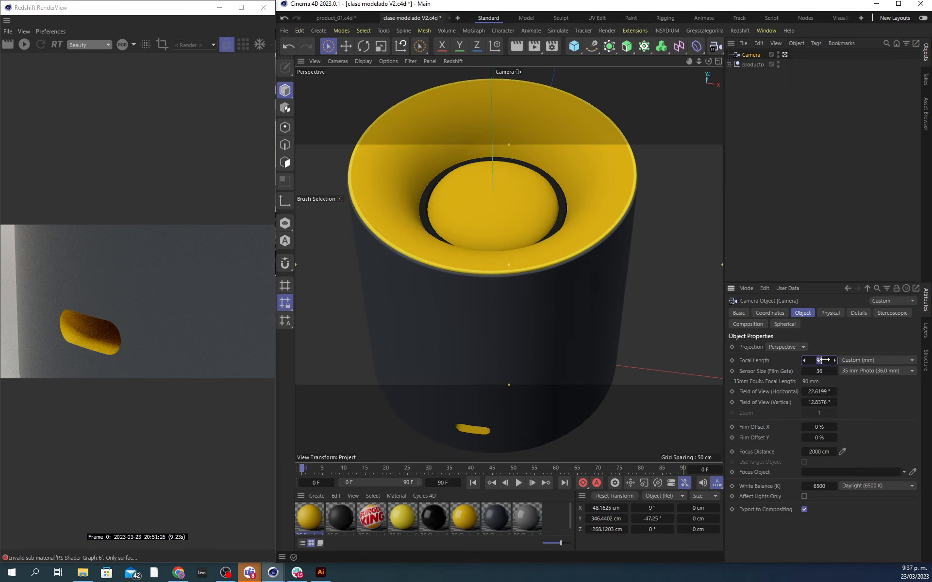
type("120")
key("Return")
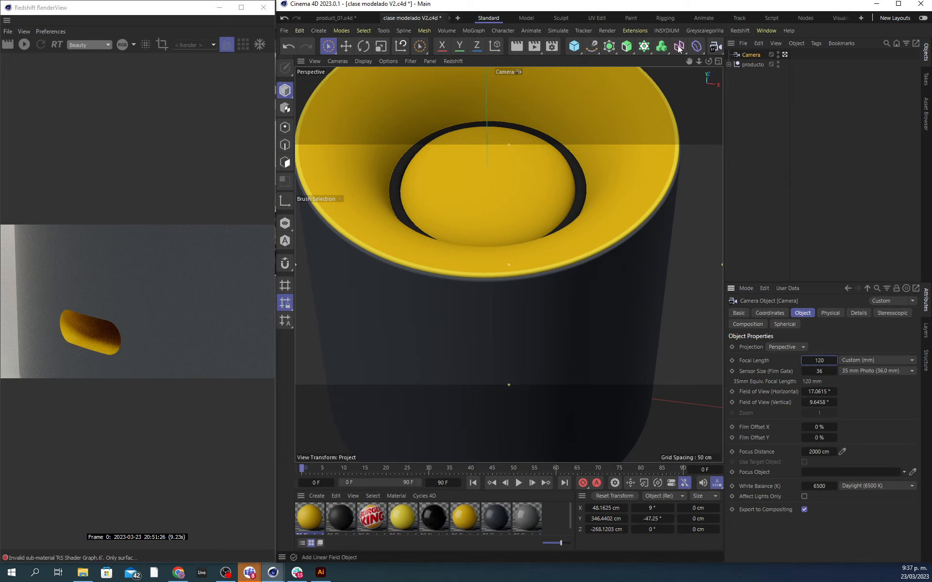
left_click_drag(699, 61, 594, 63)
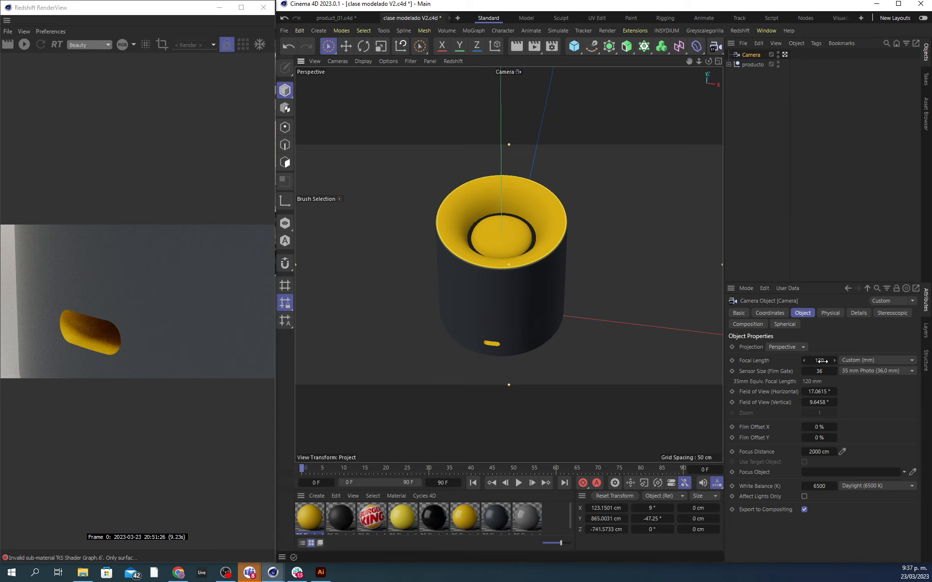
Step: Add a 200 cm cube beneath the speaker and a copy behind it at about Y -172 cm, Z 201 cm
left_click(574, 46)
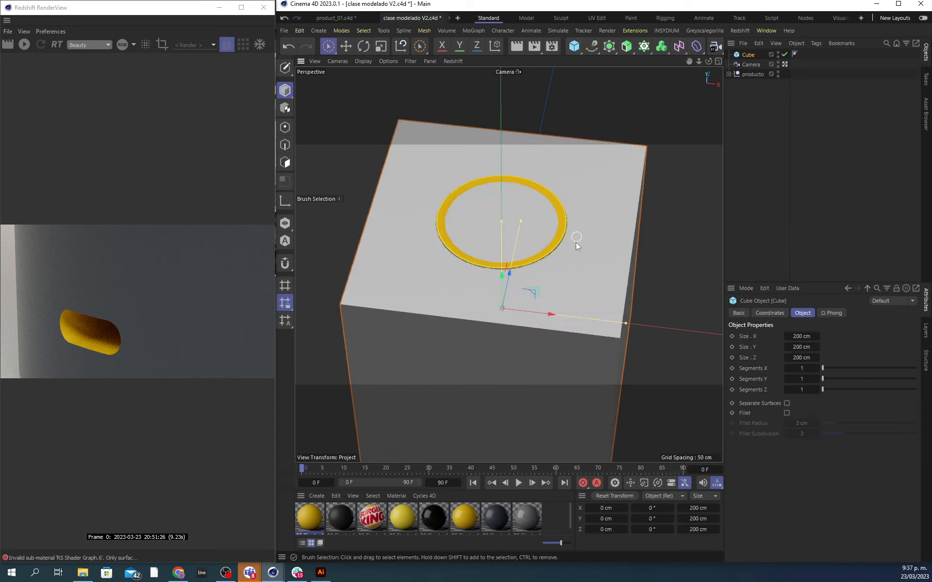
left_click_drag(503, 277, 538, 238)
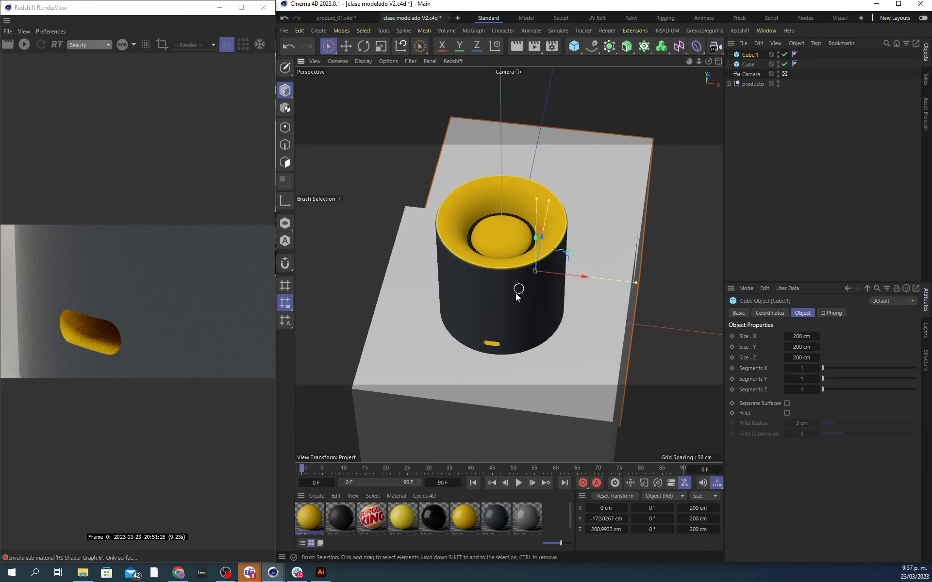
left_click_drag(582, 265, 520, 243, "alt")
left_click_drag(584, 245, 542, 272, "alt")
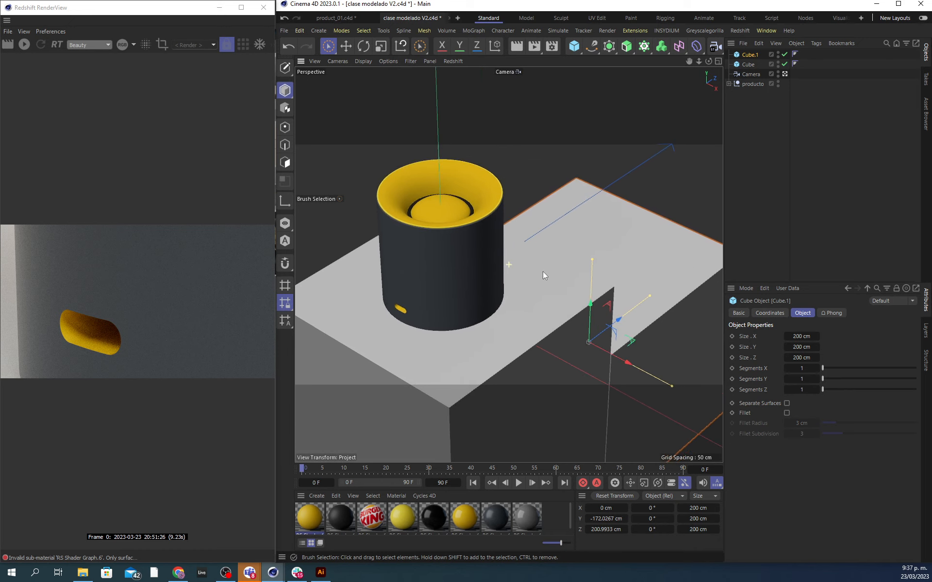
Step: Duplicate the camera, view the scene through the copy, and set the copy's focal length to 35 mm
left_click(755, 74)
left_click_drag(750, 75, 763, 70, "ctrl")
left_click(786, 73)
left_click(819, 360)
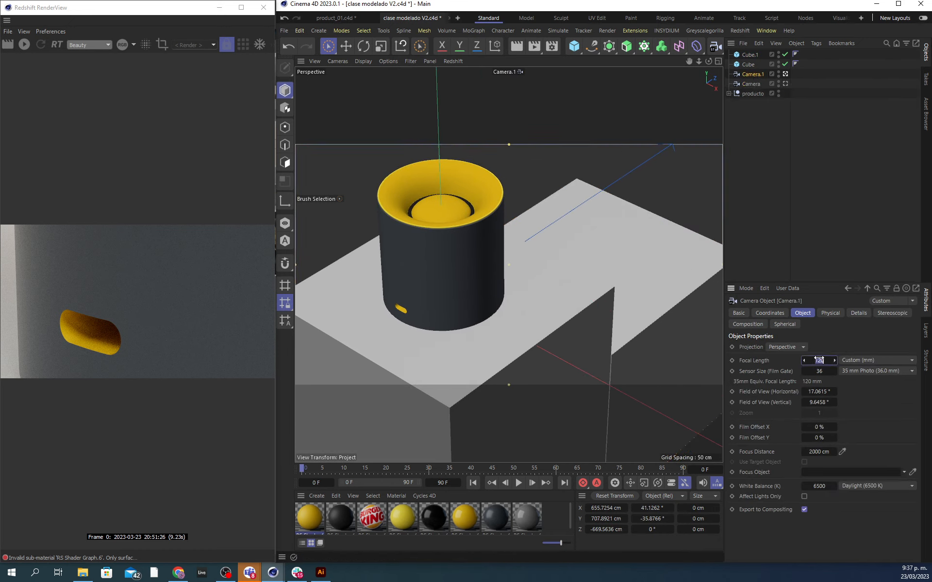
type("35")
key("Return")
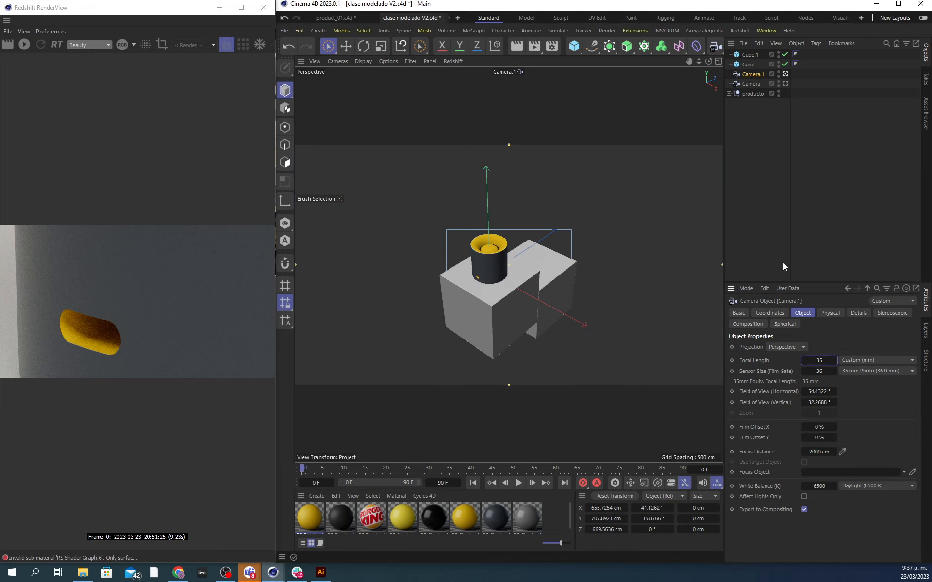
Step: Move the 35 mm camera in to about X 188, Y 258, Z -160 cm to frame the speaker, and return to the original camera
left_click_drag(698, 59, 747, 56)
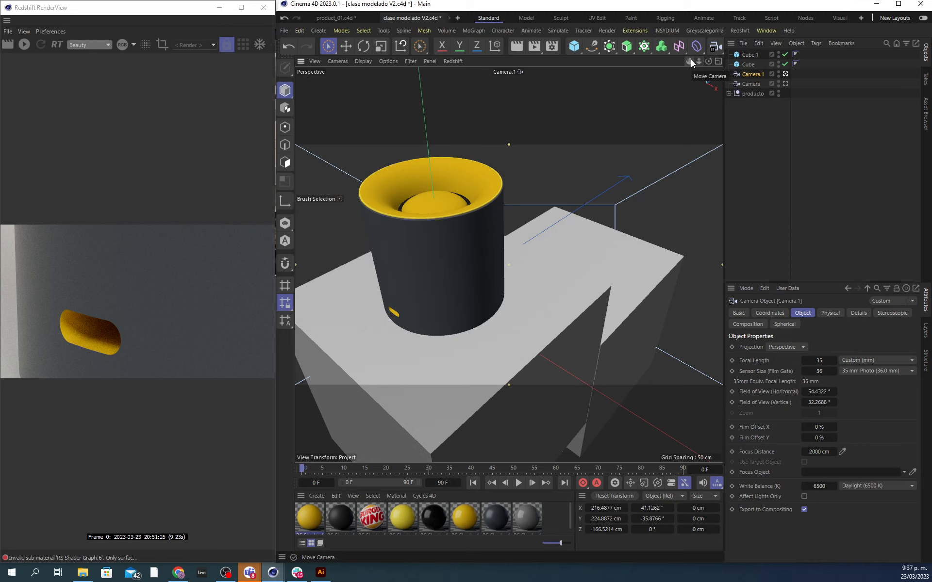
mouse_move(689, 60)
left_mouse_down()
mouse_move(702, 61)
mouse_move(688, 59)
left_mouse_up()
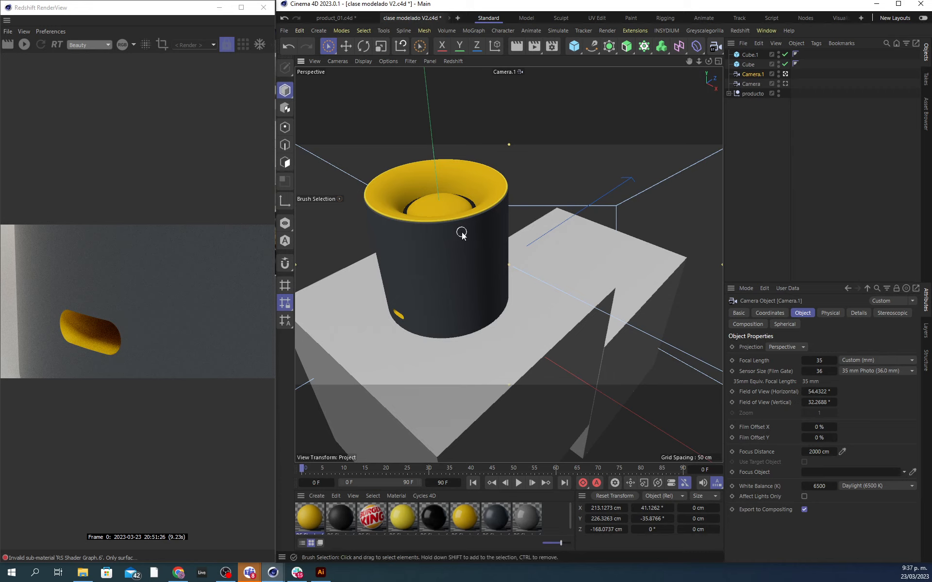
left_click_drag(458, 232, 476, 232, "alt")
middle_click_drag(476, 229, 490, 248, "alt")
left_click(786, 84)
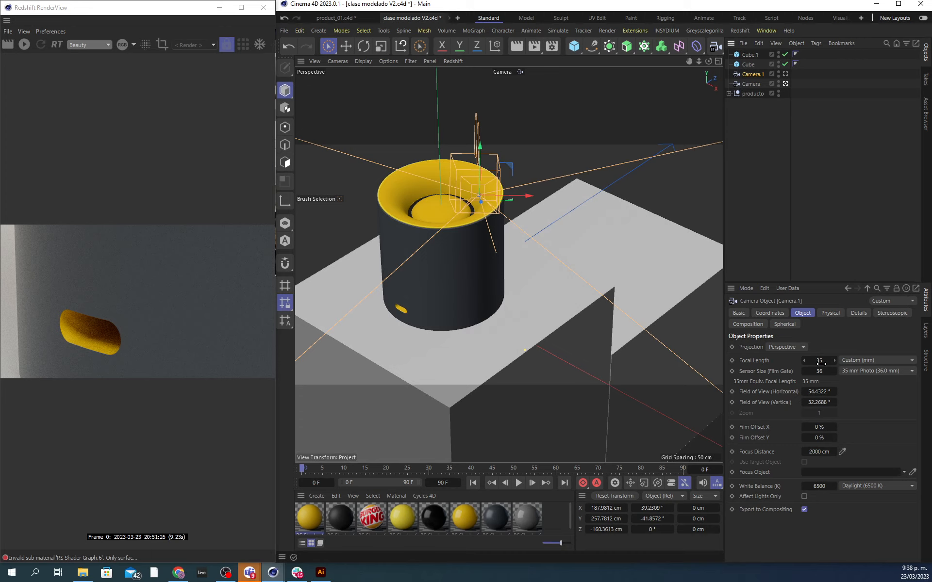
Step: Enable the Grid composition helper on the original camera and centre the speaker within the grid's middle column
left_click(764, 156)
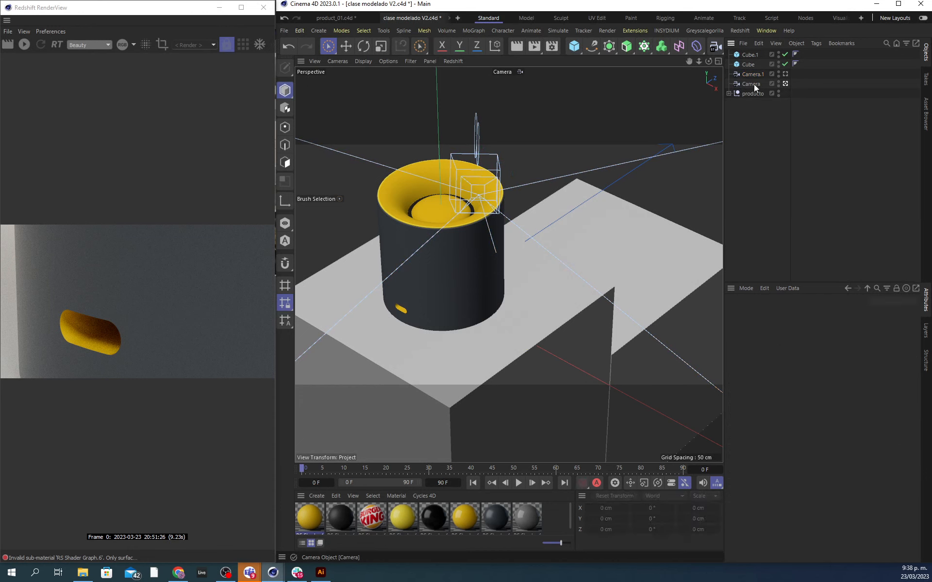
left_click(753, 83)
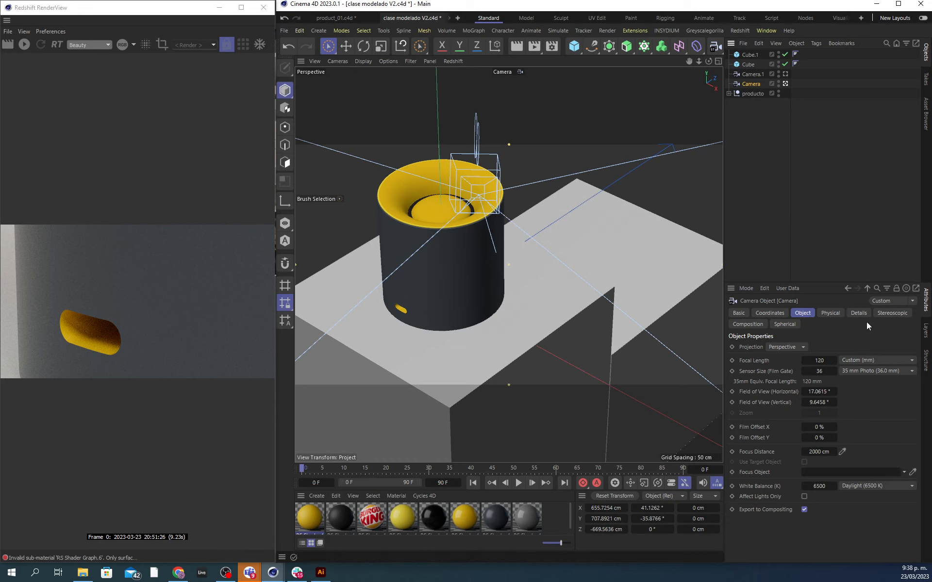
left_click(753, 325)
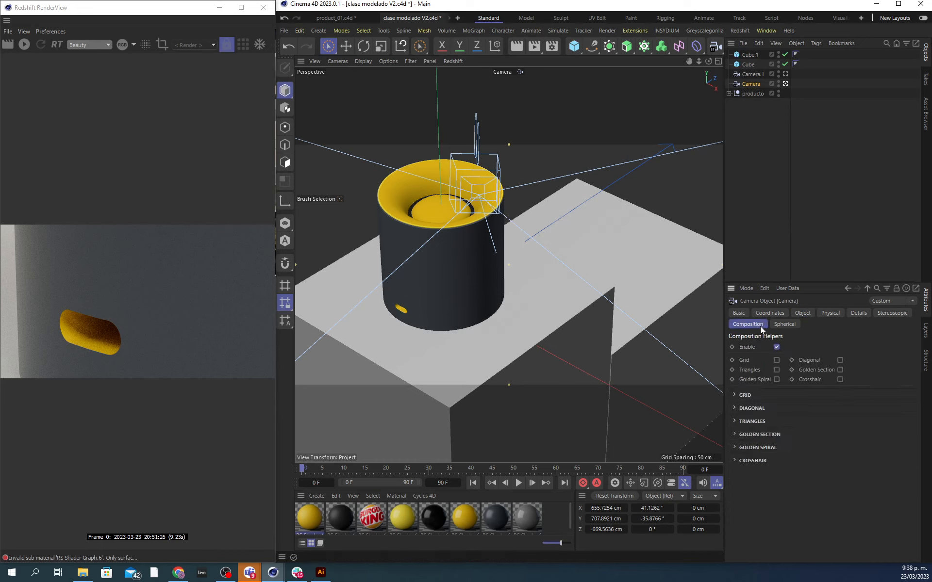
left_click(776, 360)
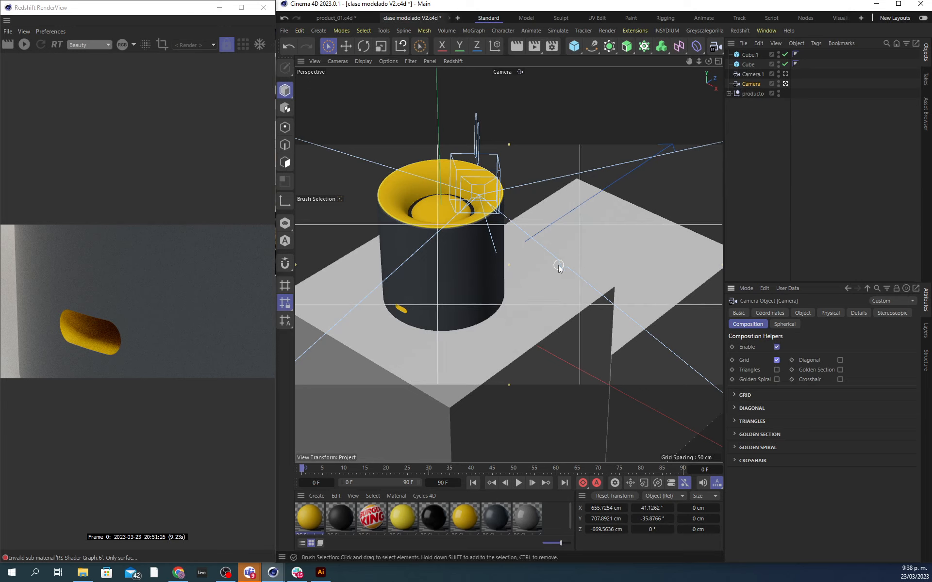
middle_click_drag(607, 261, 625, 287)
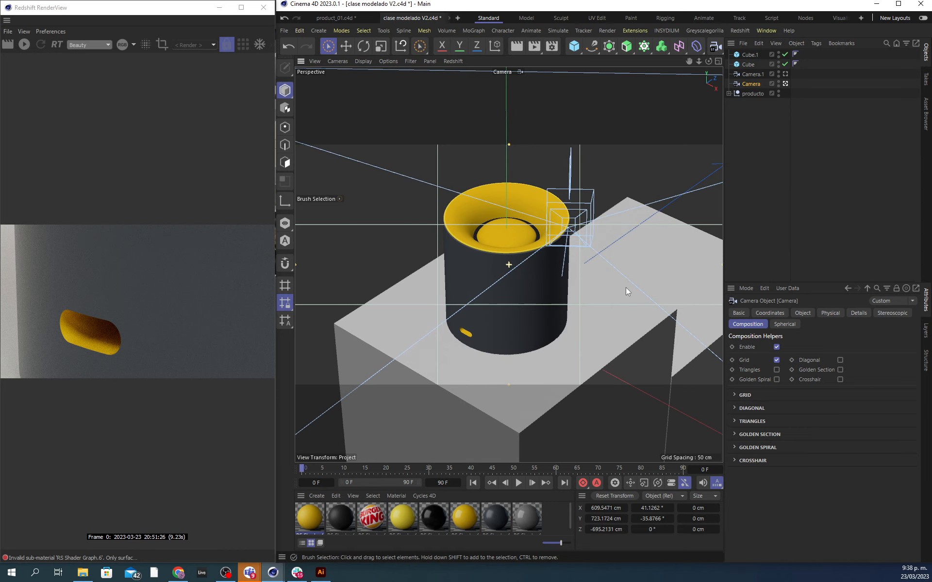
left_click(625, 287)
Step: Hide the 35 mm camera in the viewport and orbit the original camera to about -1.4° pitch, with the speaker on the left vertical third
left_click(758, 83)
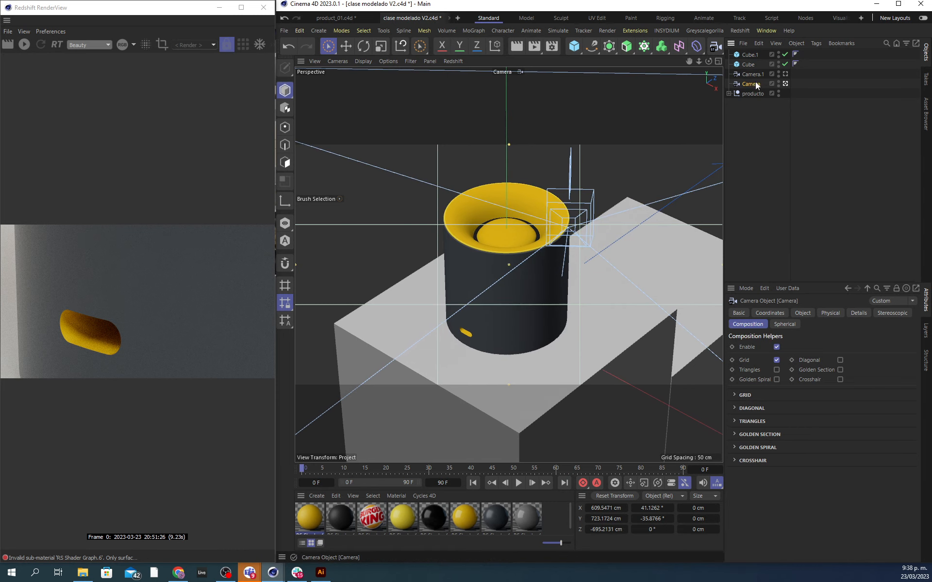
left_click(778, 72)
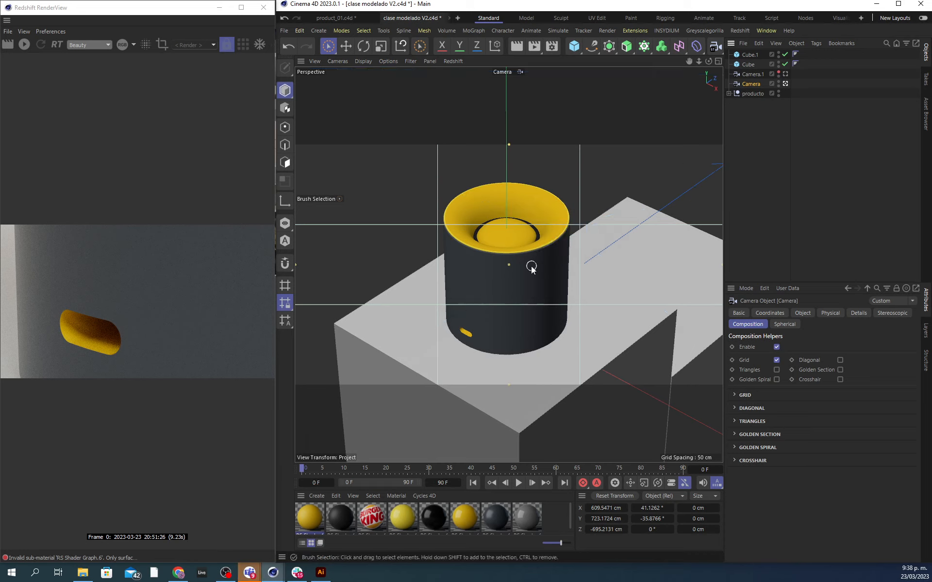
middle_click_drag(528, 266, 530, 266, "alt")
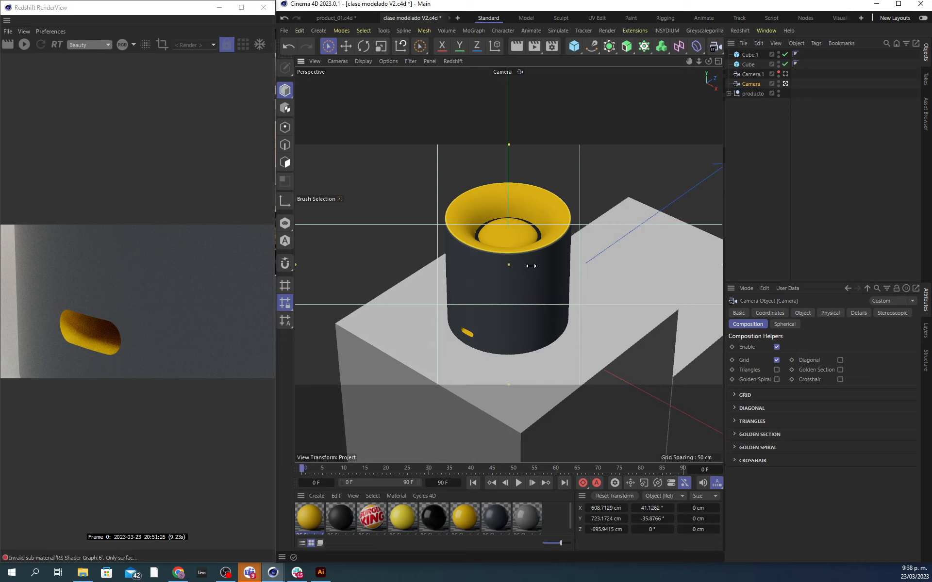
left_click_drag(526, 283, 521, 215, "alt")
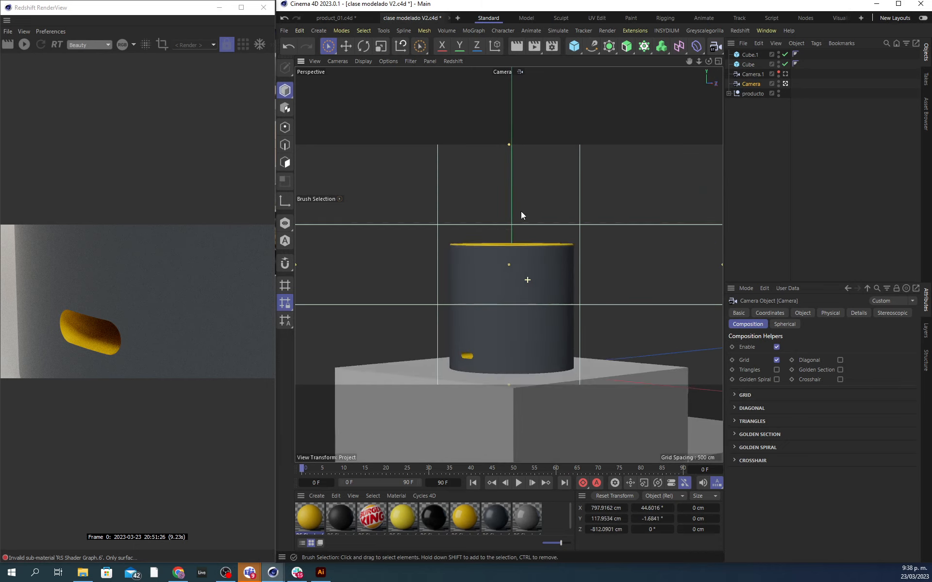
middle_click_drag(529, 283, 460, 235, "alt")
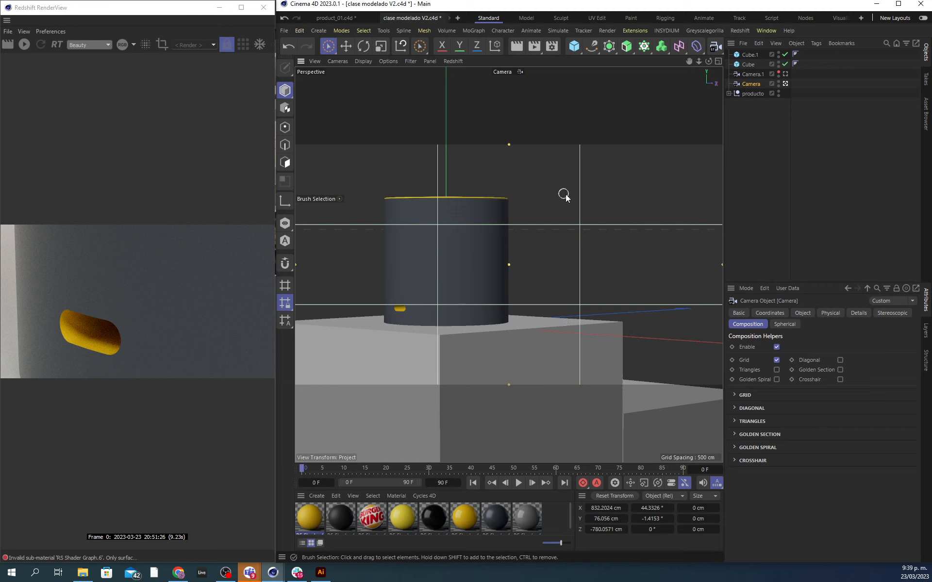
middle_click_drag(474, 256, 473, 252)
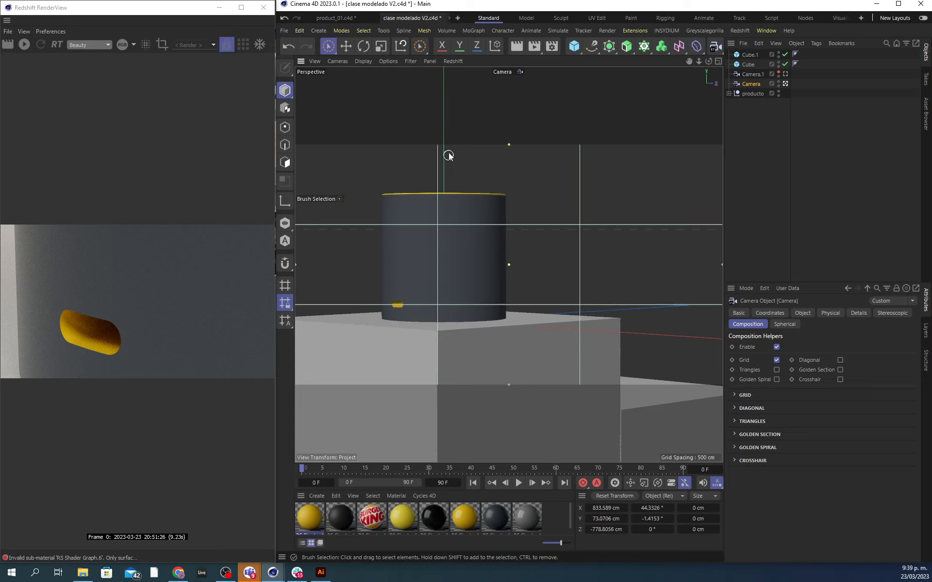
Step: Select the whole producto null and move it to about X -7 cm, nearer the grid's left vertical third
left_click(467, 263)
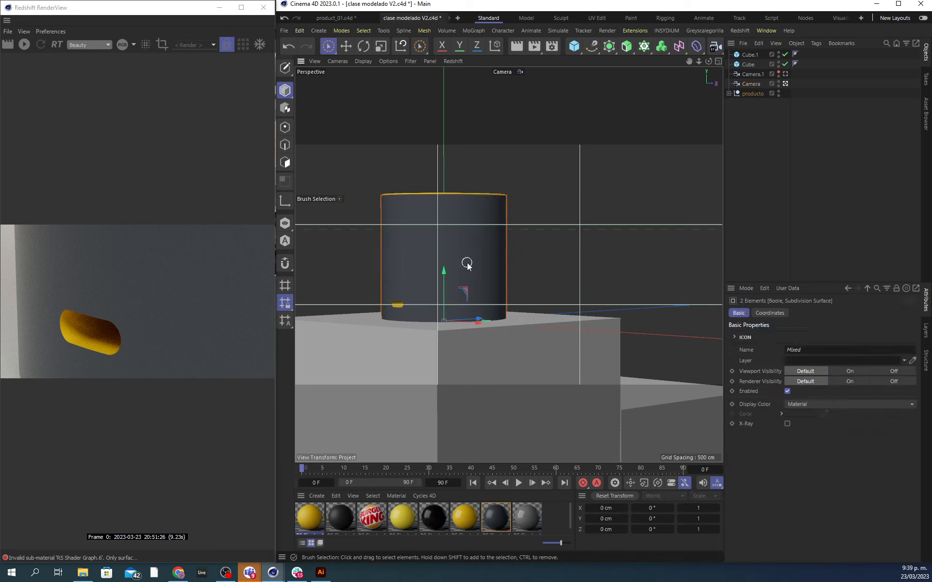
left_click(752, 94)
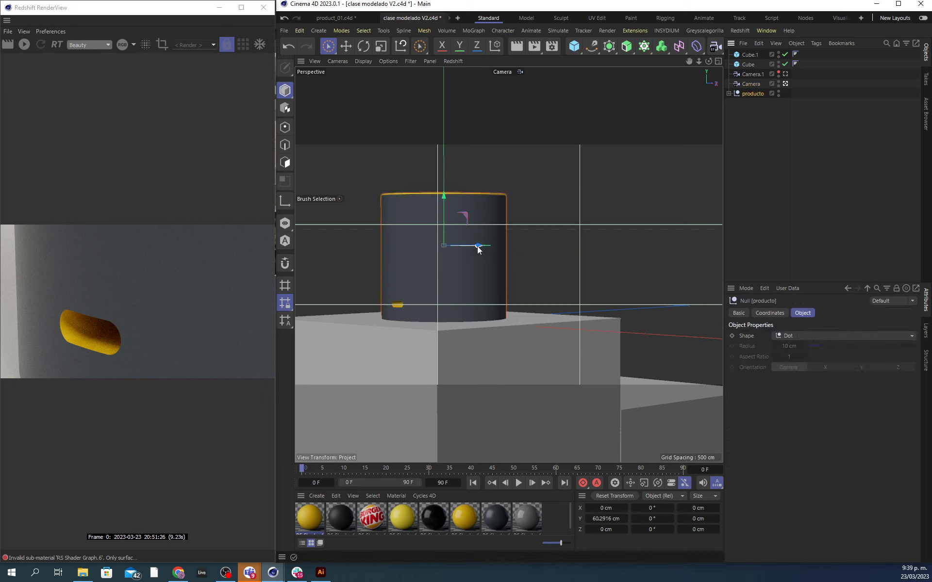
left_click_drag(478, 248, 474, 246)
left_click(762, 170)
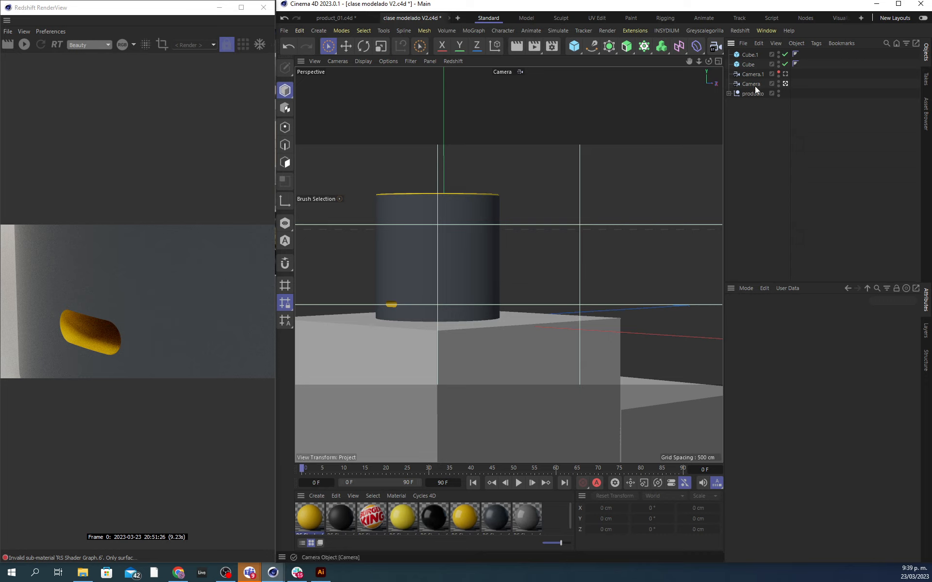
Step: Duplicate the original camera, orbit the copy to a low angle of about 18° looking up, and return to the original camera
left_click_drag(754, 81, 748, 80, "ctrl")
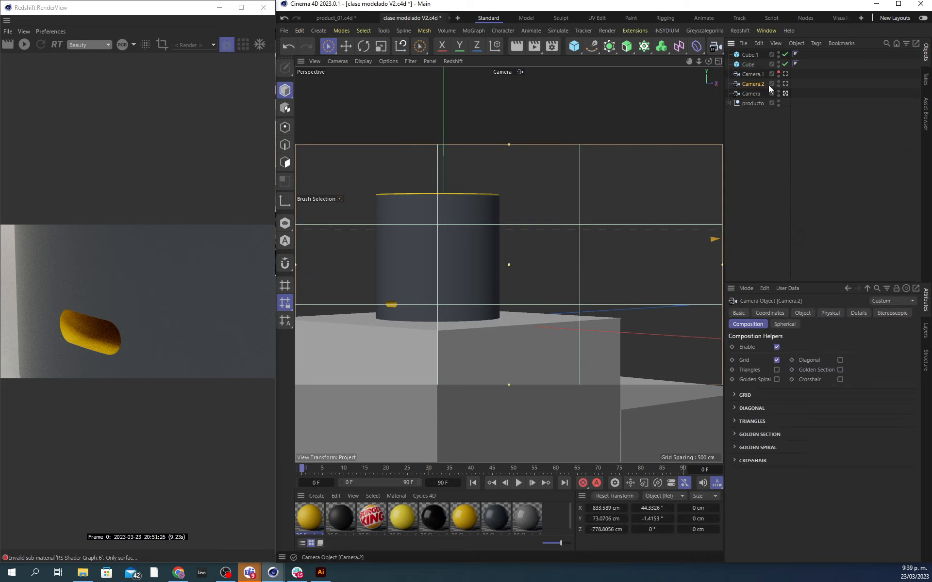
left_click_drag(484, 246, 419, 241, "alt")
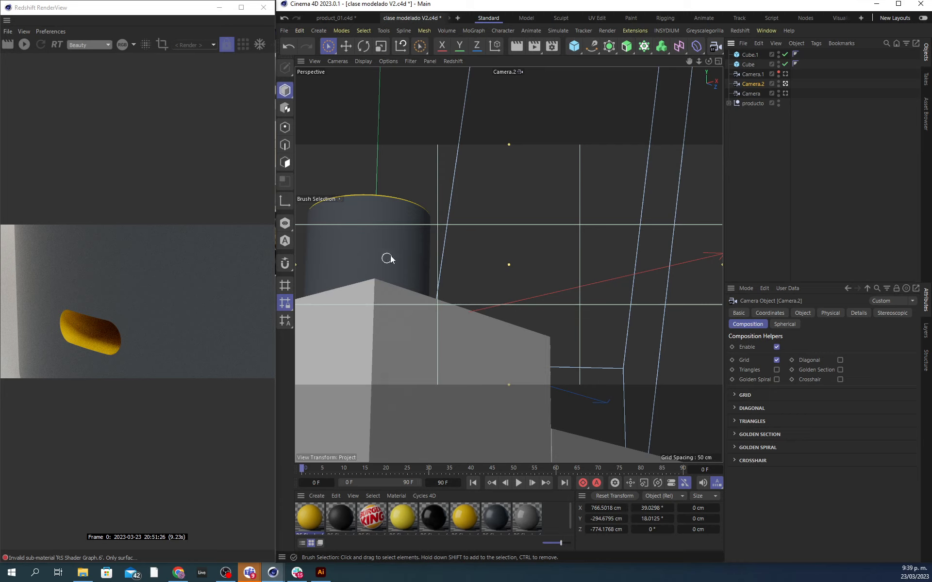
left_click(785, 92)
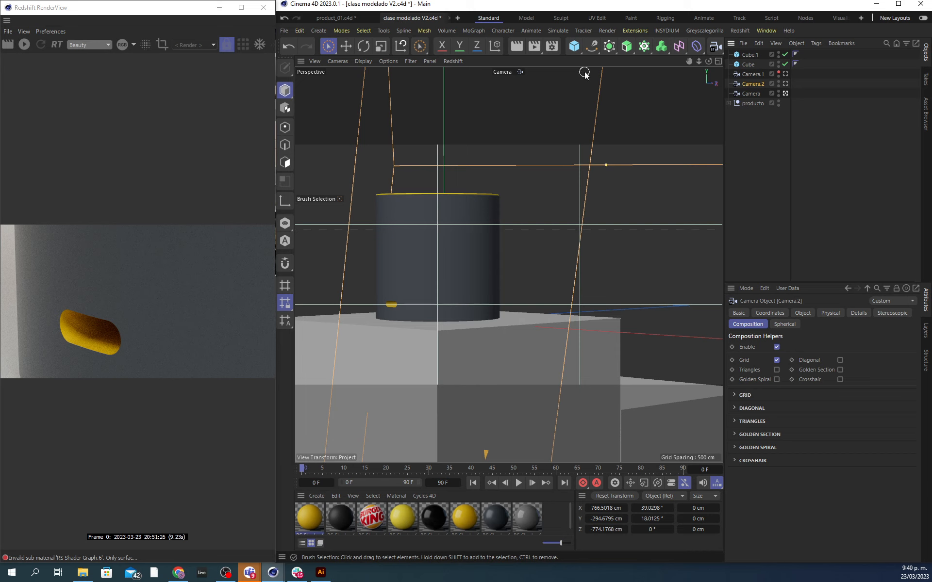
Step: Add a cube, scale it to 70 cm on all sides, and move it beside the speaker to about X 142 cm
left_click(574, 46)
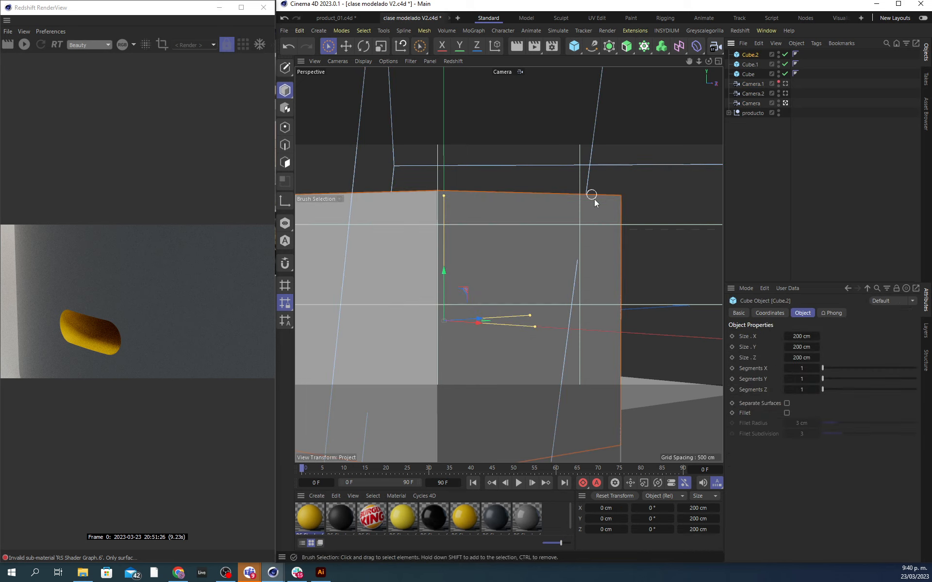
key("t")
mouse_move(595, 208)
left_mouse_down()
mouse_move(586, 223)
mouse_move(397, 314)
left_mouse_up()
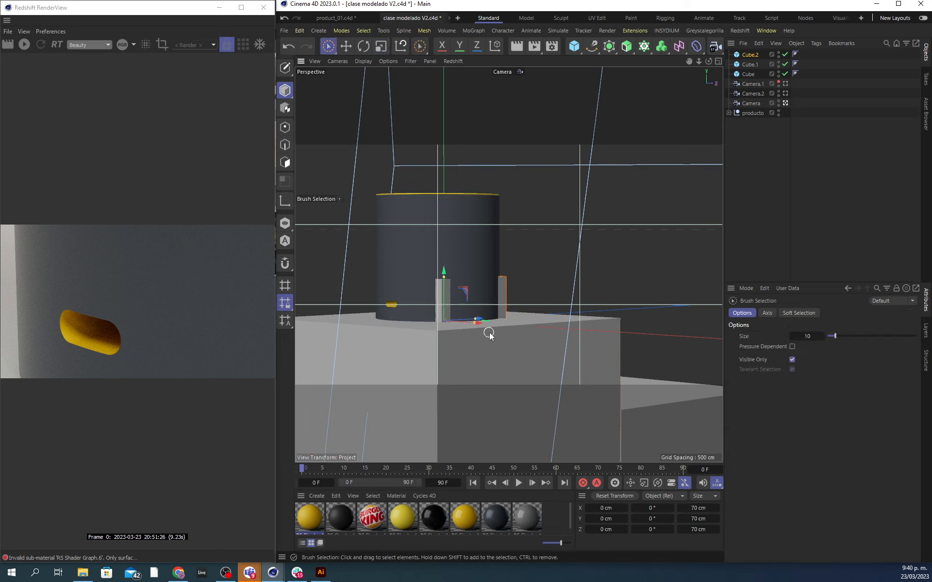
left_click_drag(478, 322, 614, 357)
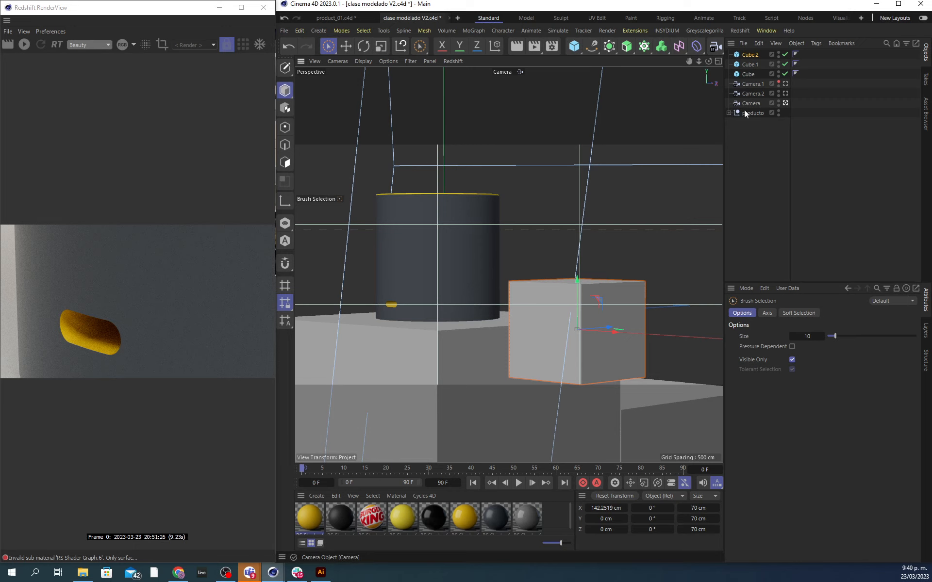
Step: Lower the small cube to about Y -5 cm and narrow it to about 53 cm in X, centred on the grid's right vertical third
mouse_move(442, 247)
middle_mouse_down()
mouse_move(435, 214)
mouse_move(447, 246)
middle_mouse_up()
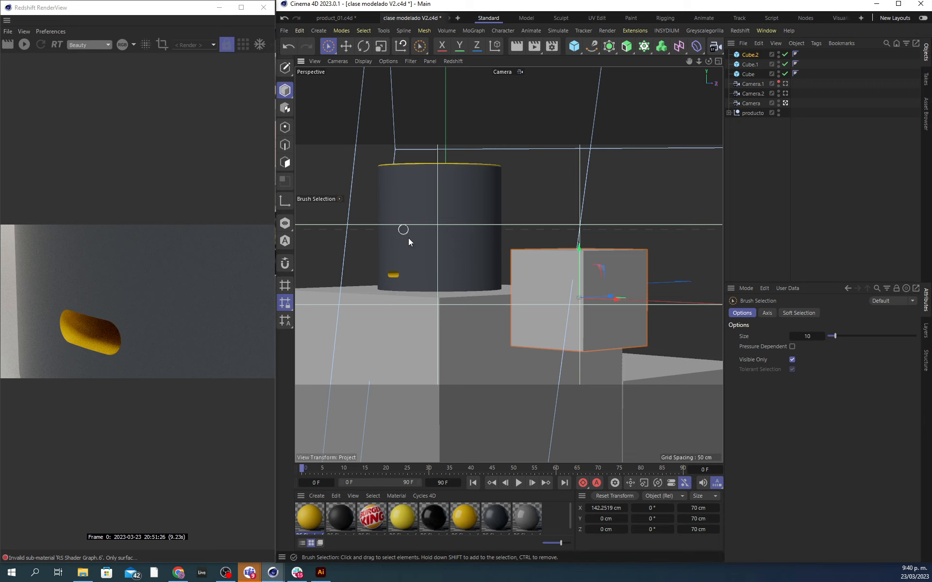
left_click(592, 277)
left_click_drag(578, 281, 575, 277)
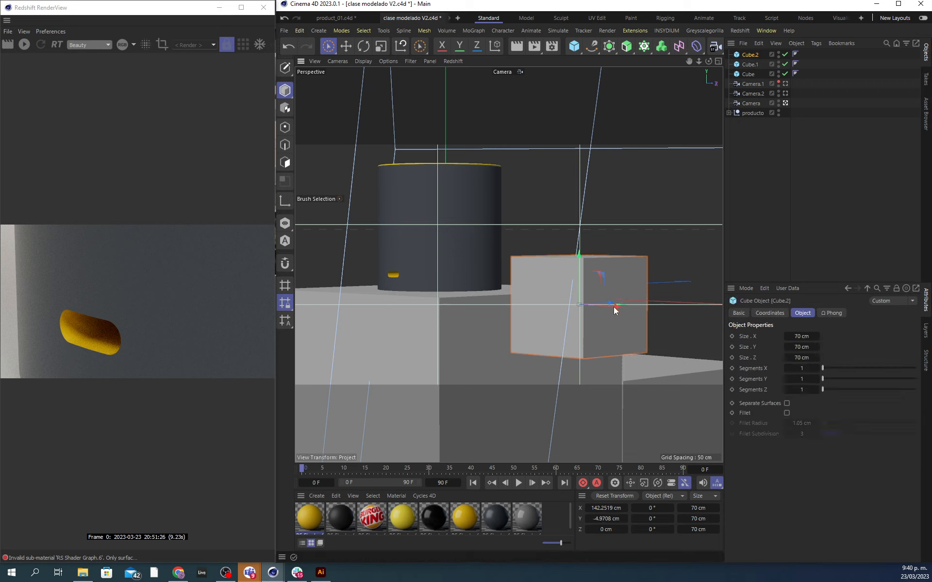
mouse_move(614, 307)
left_mouse_down()
mouse_move(594, 305)
mouse_move(619, 308)
left_mouse_up()
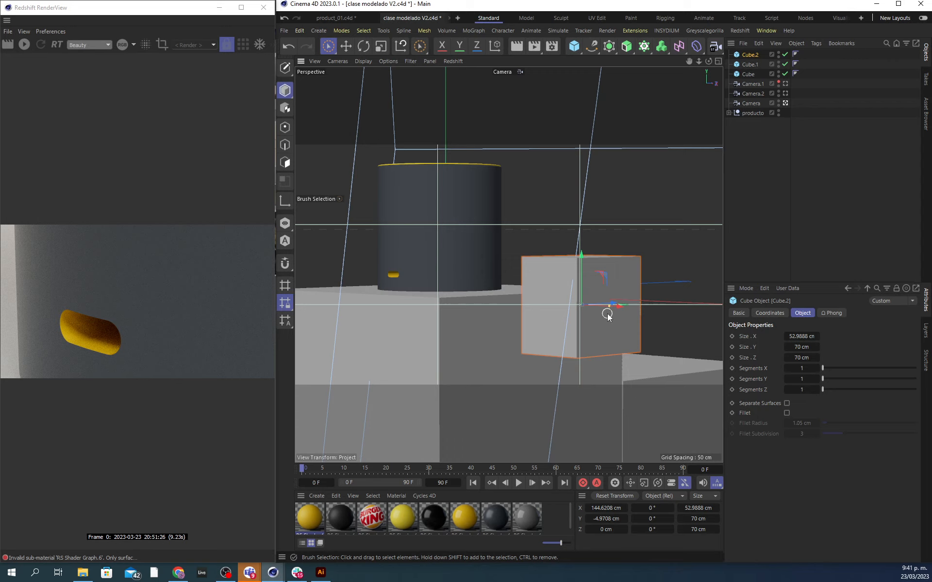
left_click(472, 199)
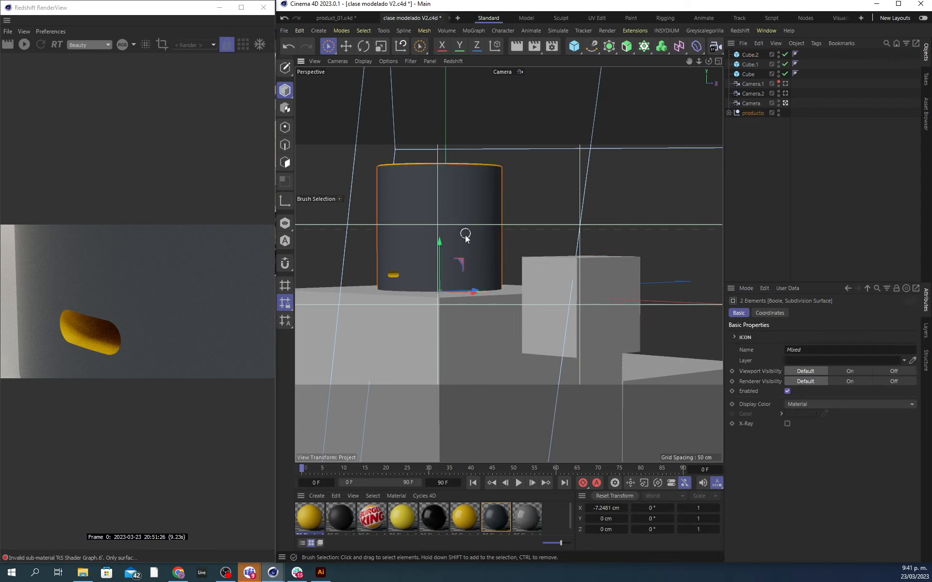
left_click(584, 297)
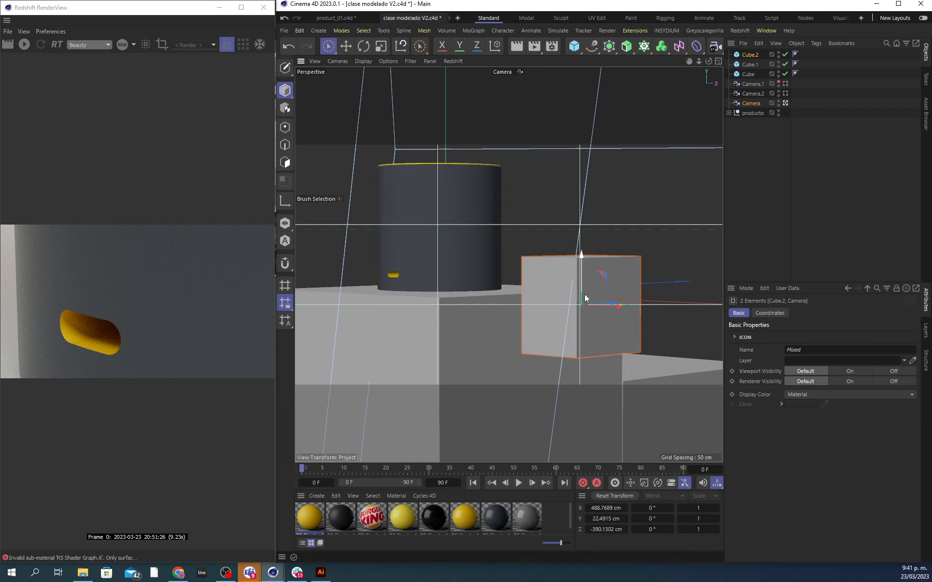
left_click(480, 205)
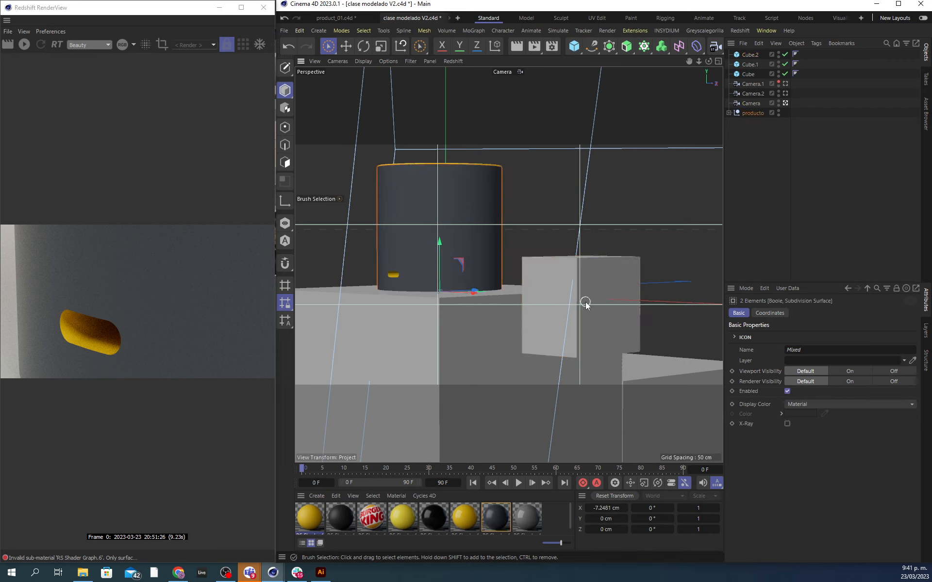
left_click(593, 285)
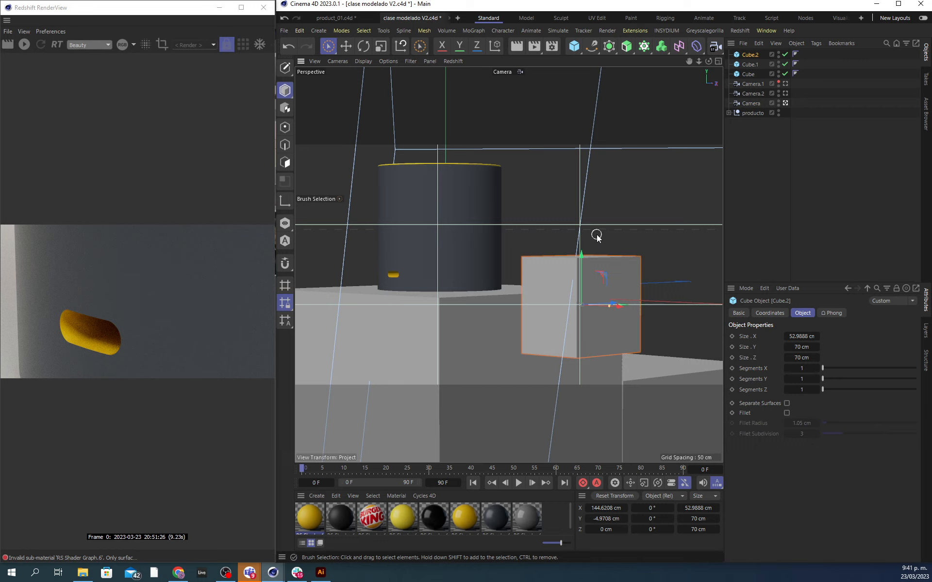
Step: Lower the original camera to about Y -19 cm, tilt it up to about 2.6° pitch, and select it to show its composition helpers
middle_click_drag(597, 235, 595, 237, "alt")
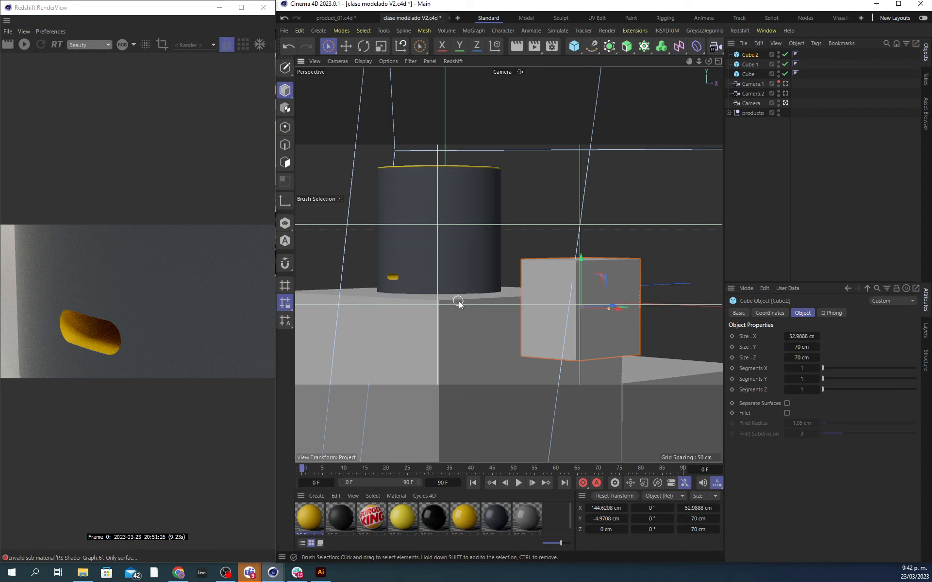
left_click_drag(458, 301, 462, 294, "alt")
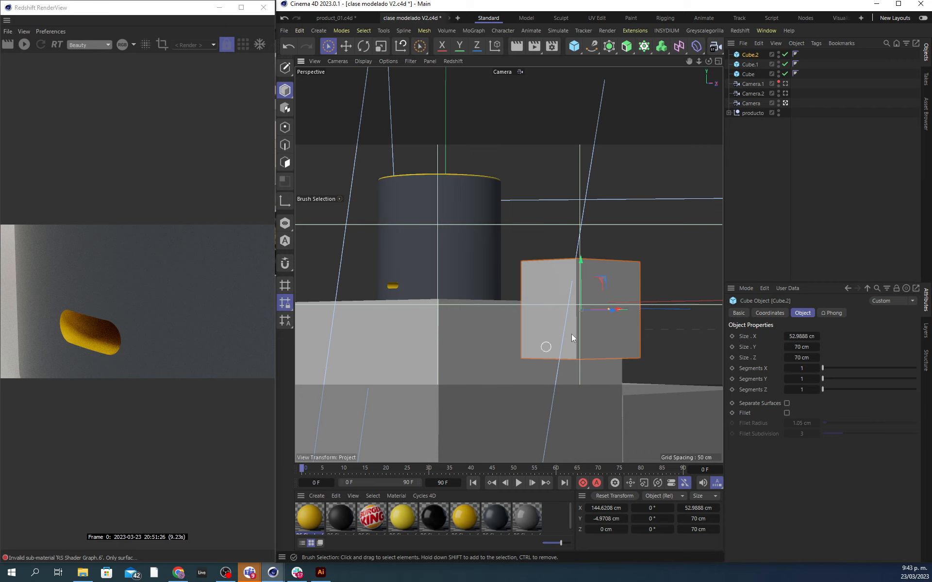
left_click(762, 162)
left_click(751, 104)
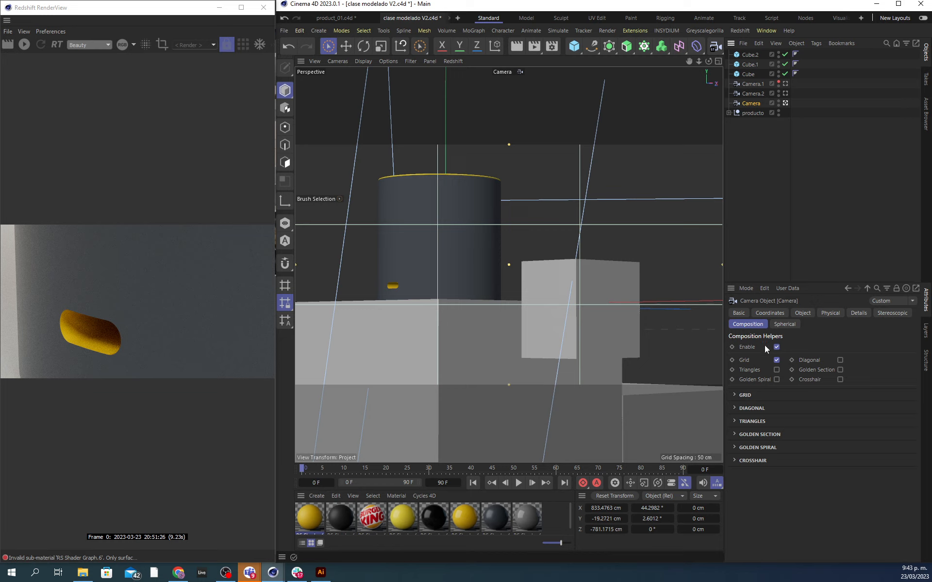
Step: Replace the camera's thirds grid with the diagonal and golden section composition helpers in turn to compare them, switching each off again
left_click(777, 360)
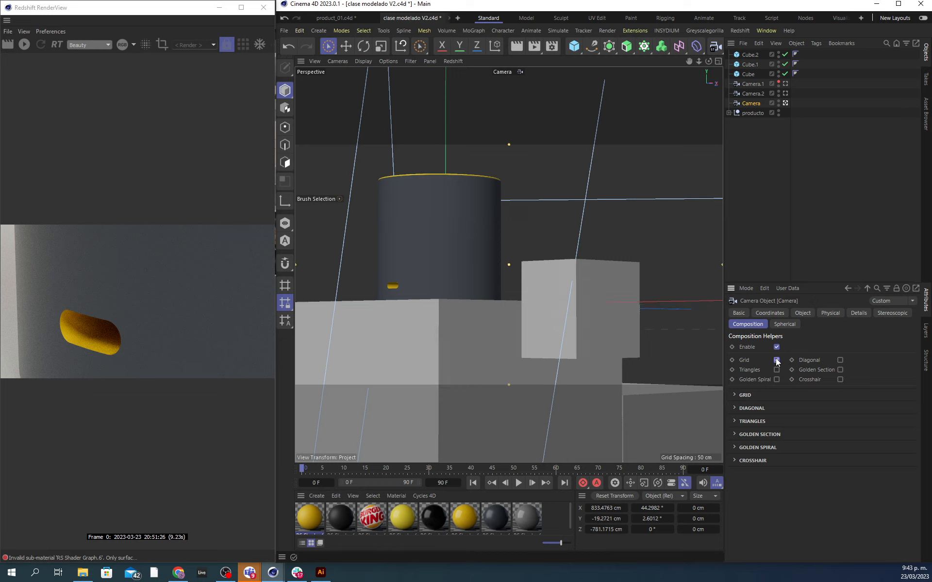
left_click(776, 360)
left_click(777, 360)
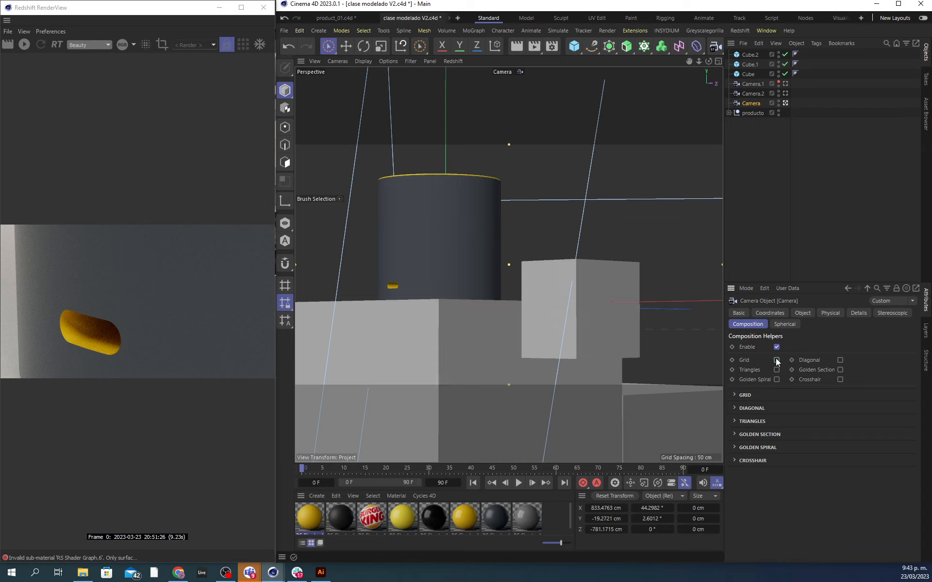
left_click(839, 361)
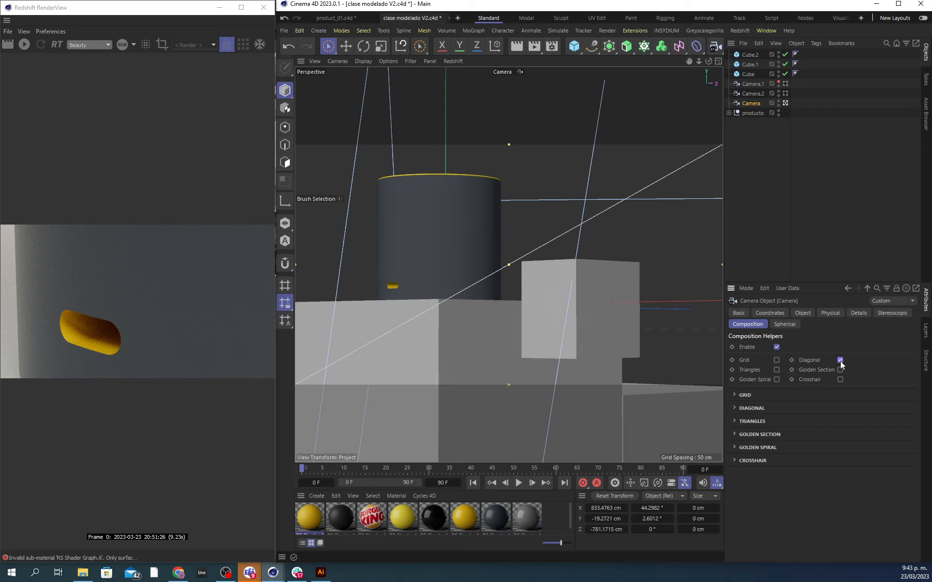
left_click(840, 361)
left_click(839, 370)
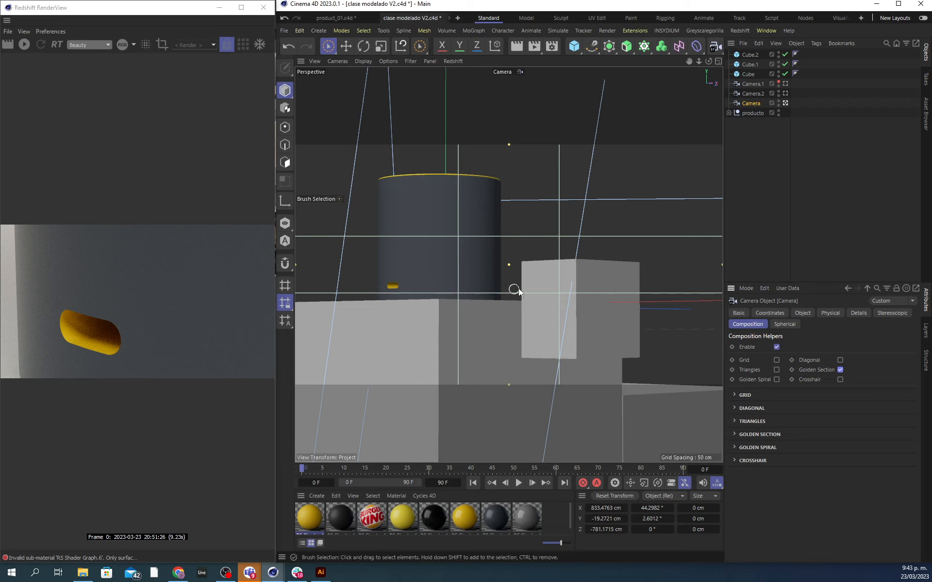
left_click(840, 371)
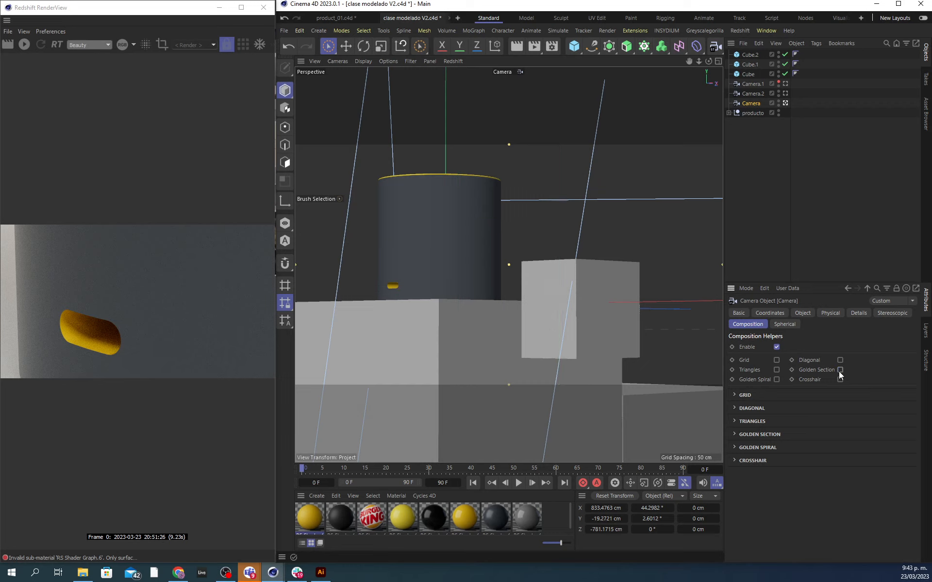
Step: Try the triangles, golden spiral and crosshair composition helpers in turn, and restore only the grid overlay
left_click(777, 371)
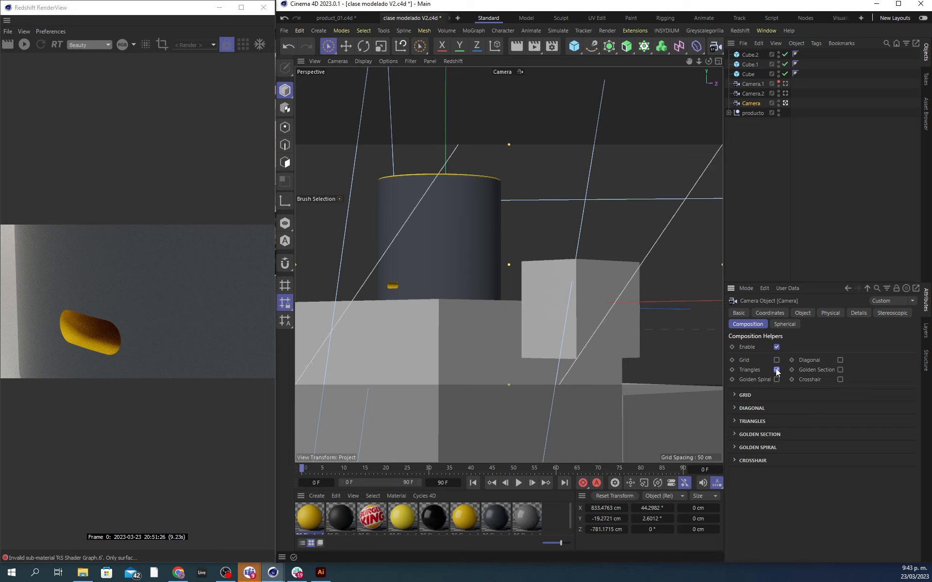
left_click(776, 380)
left_click(776, 370)
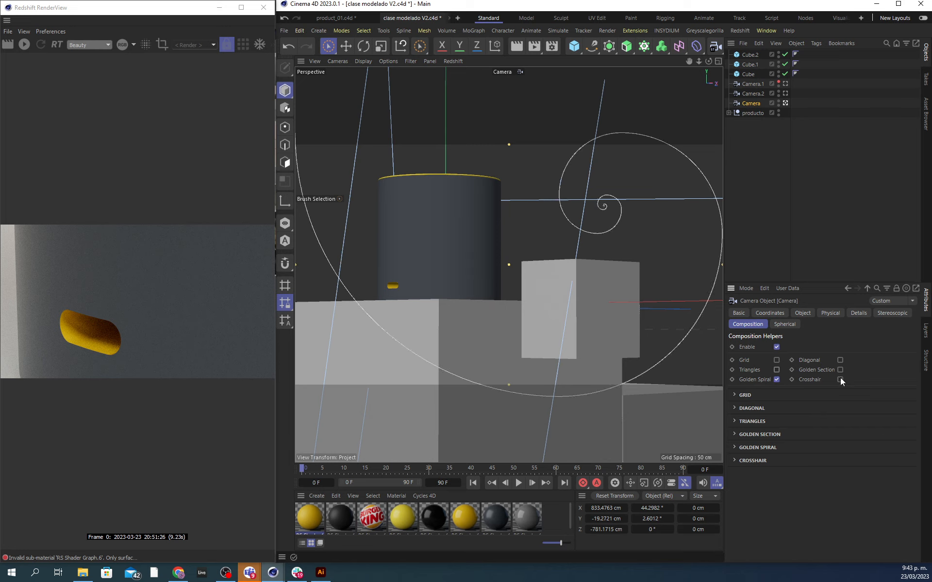
left_click(840, 379)
left_click(777, 380)
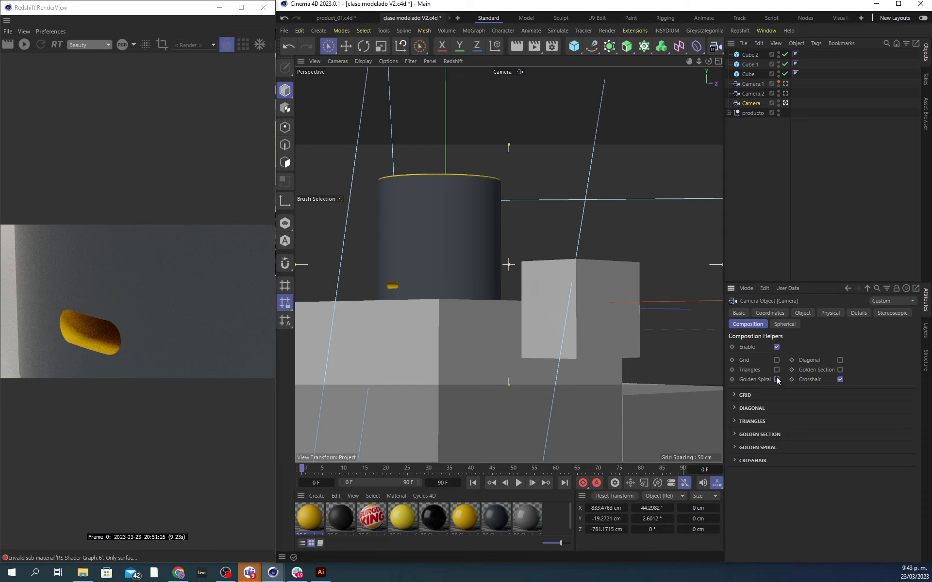
left_click(840, 379)
left_click(840, 380)
left_click(840, 379)
left_click(776, 360)
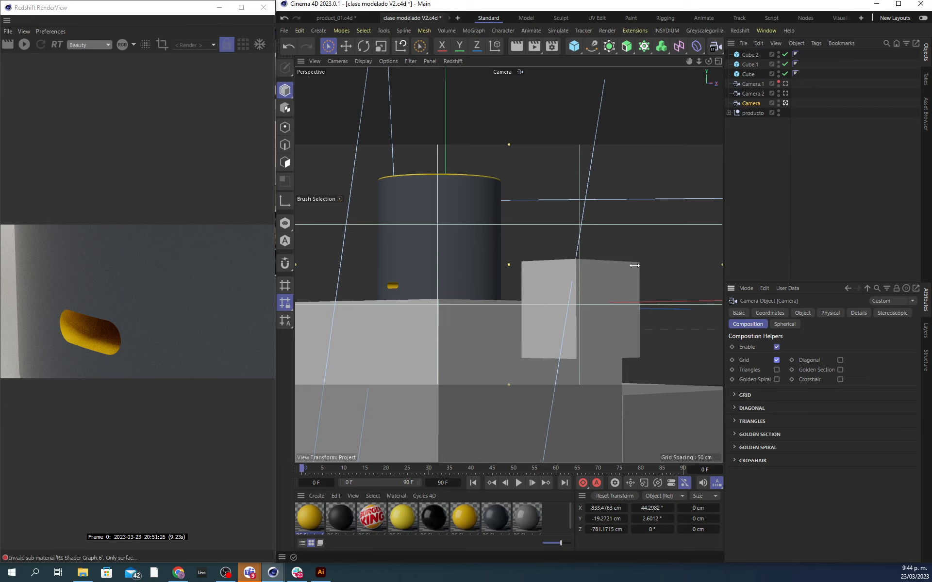
Step: Delete the two duplicate cameras, Camera.1 and Camera.2, and the small cube beside the speaker
left_click(610, 272)
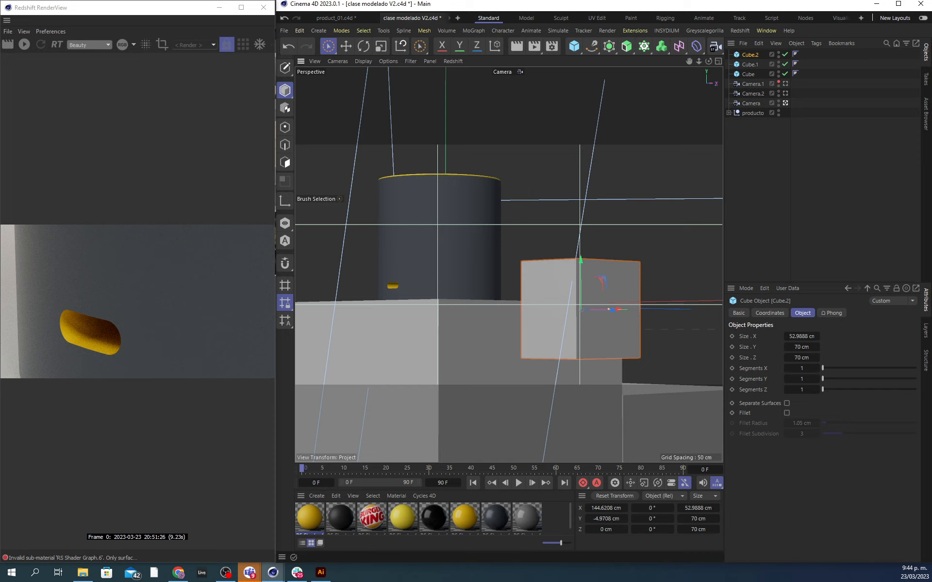
left_click(748, 150)
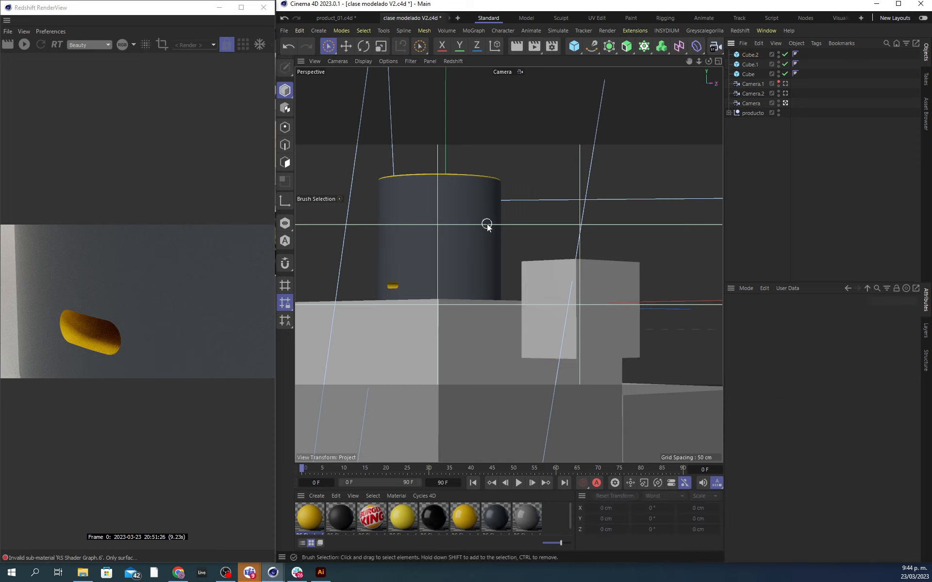
left_click(752, 94)
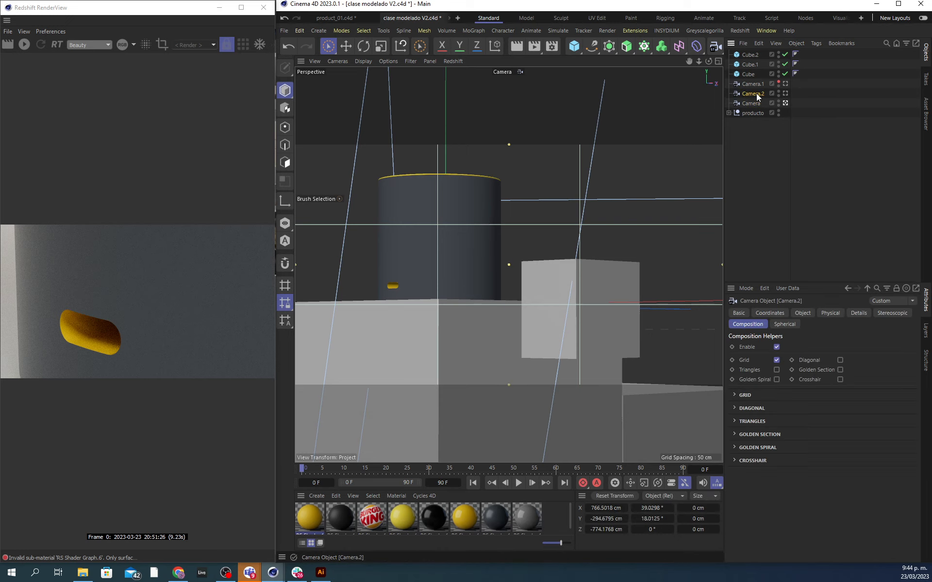
left_click(756, 85, "ctrl")
key("Delete")
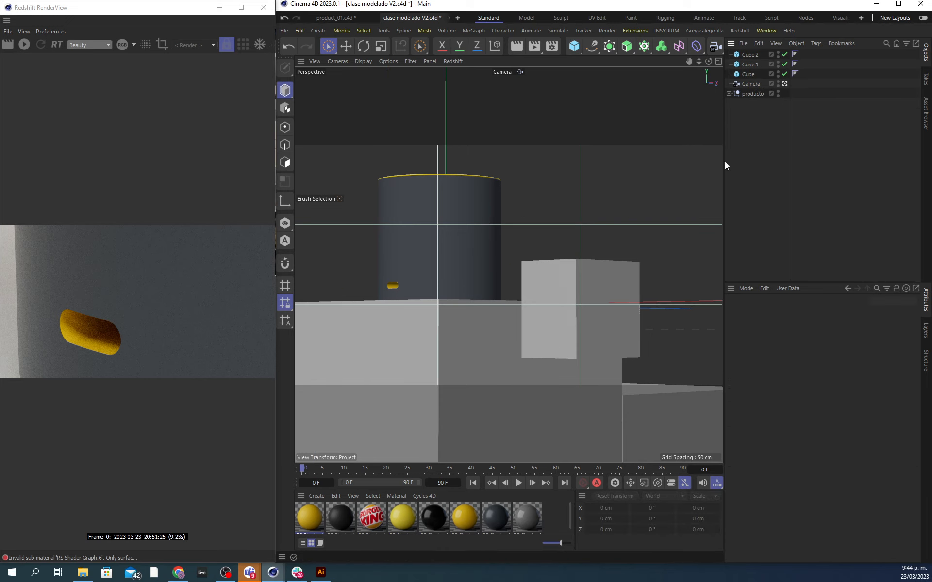
left_click(595, 283)
key("Delete")
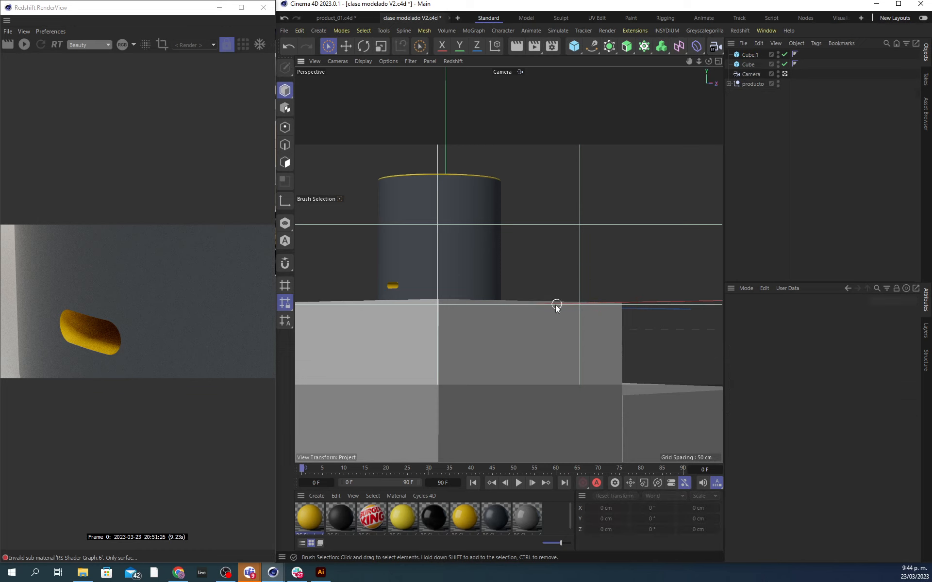
Step: Reset the remaining camera's heading and pitch rotation to 0° so it looks straight ahead
left_click(748, 73)
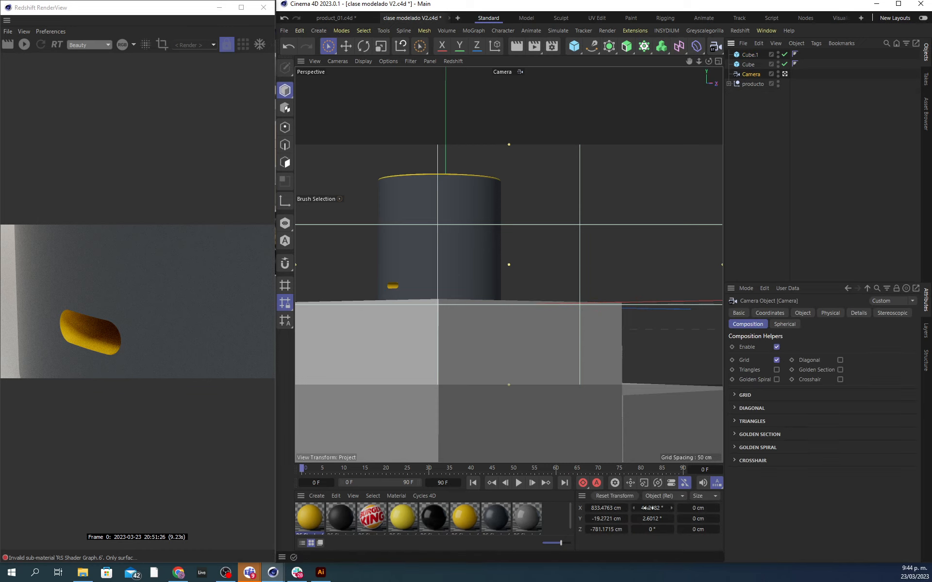
left_click(650, 508)
type("0")
key("Tab")
type("0")
key("Tab")
key("Return")
Step: Set the camera's X and Y position to 0 cm
left_click(606, 507)
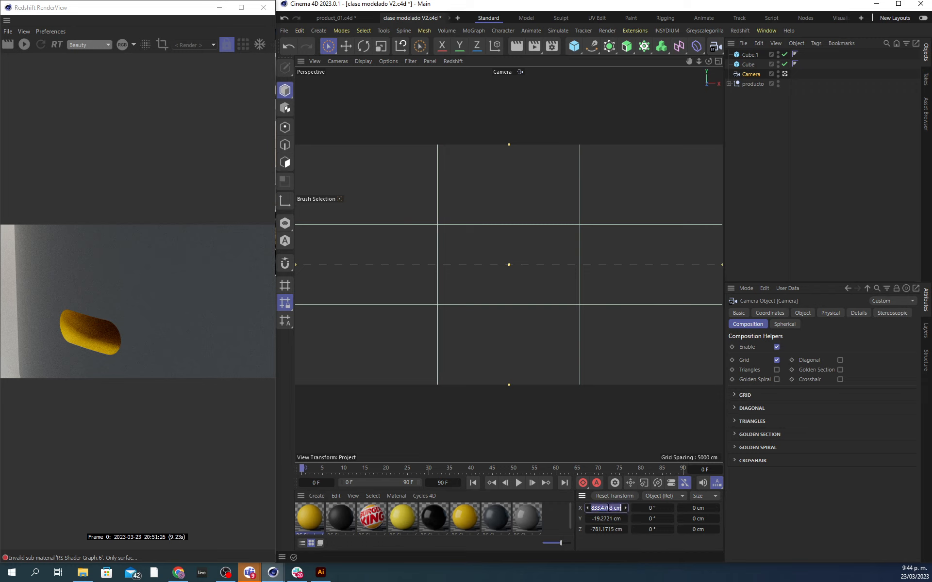
type("0")
key("Tab")
type("0")
key("Return")
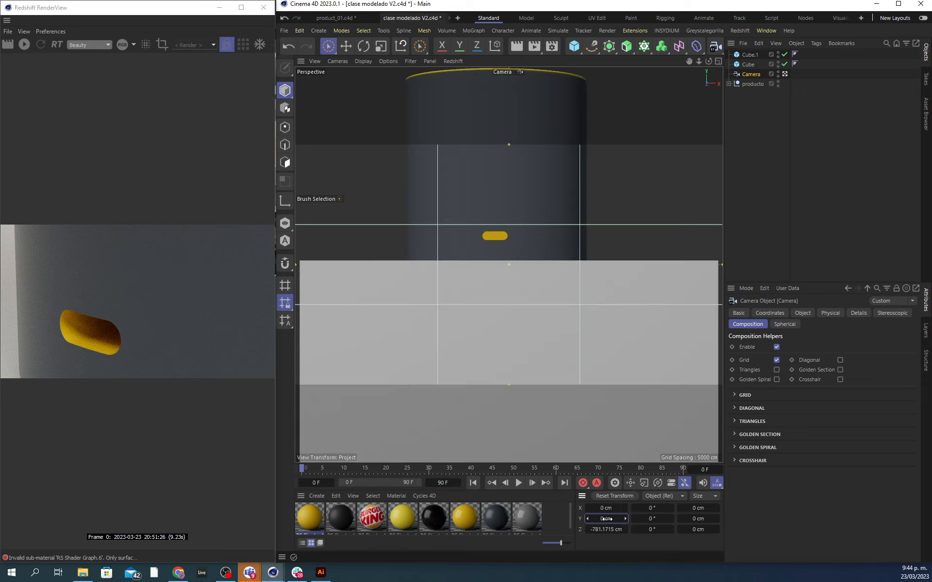
Step: Raise the camera to a Y position of 16 cm and further up to 47 cm to frame the speaker
left_click(770, 313)
left_click(773, 371)
type("16")
key("Return")
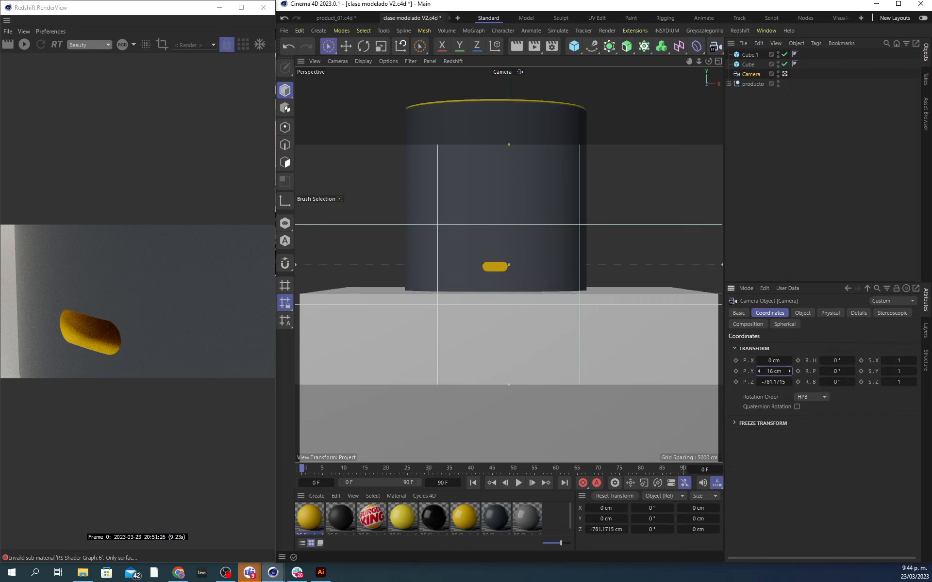
left_click_drag(790, 371, 803, 371)
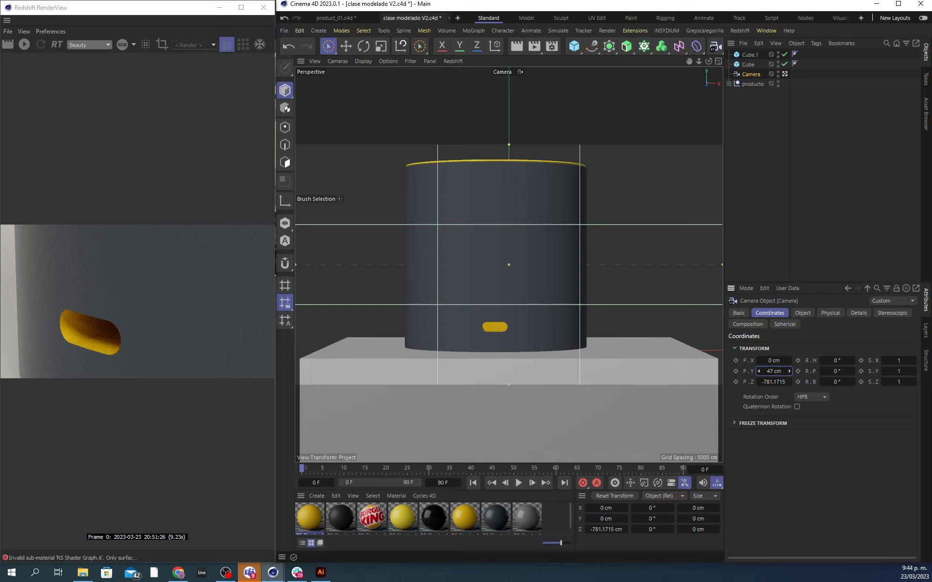
Step: Select the producto null and open its X position for editing
left_click(748, 74)
left_click(752, 84)
left_click(606, 507)
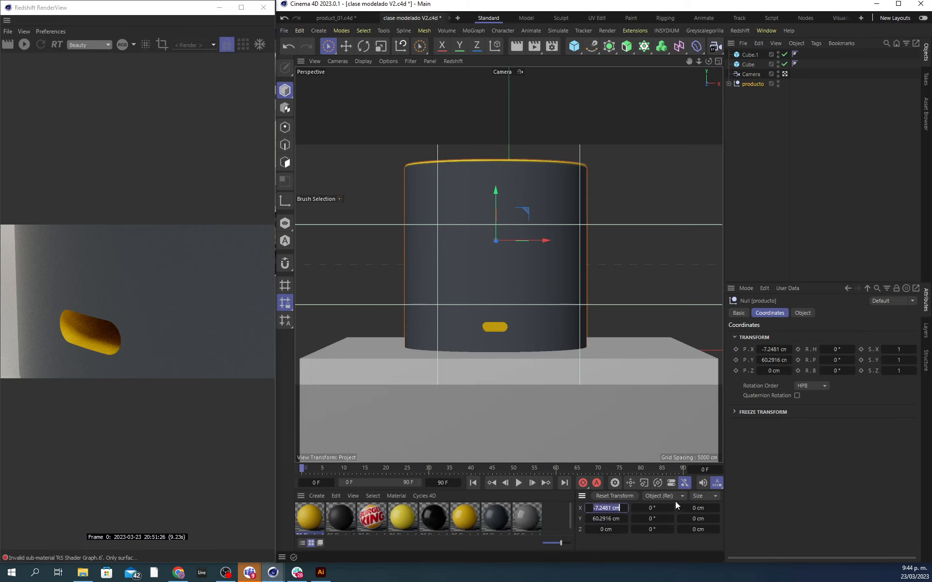
Step: Set the X position of the producto null to 0 cm to centre it on the pedestal
type("0")
key("Return")
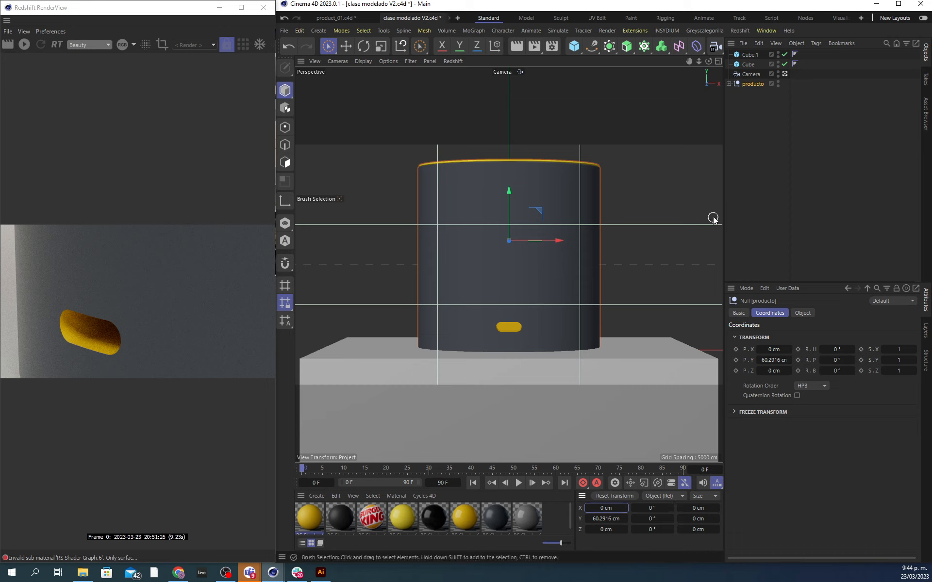
left_click(755, 141)
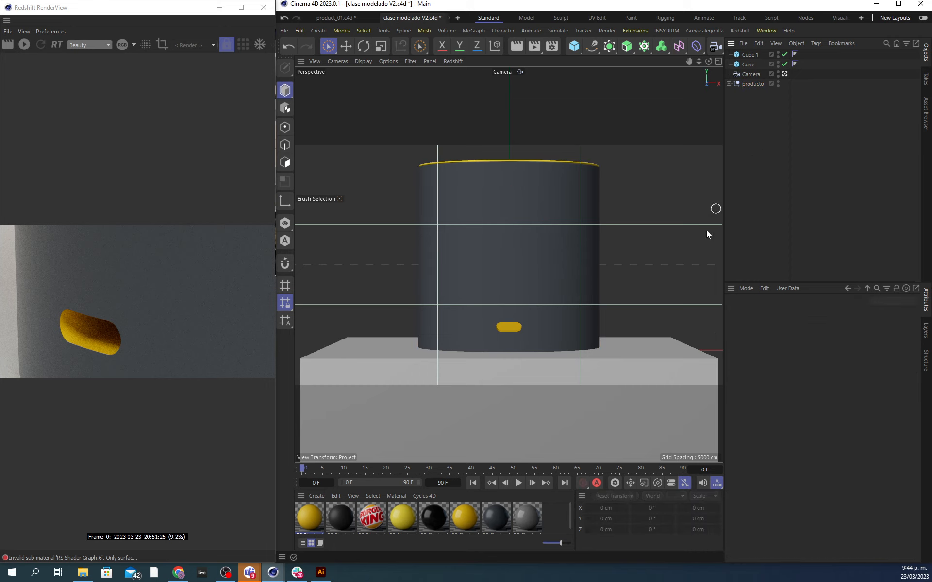
left_click(654, 347)
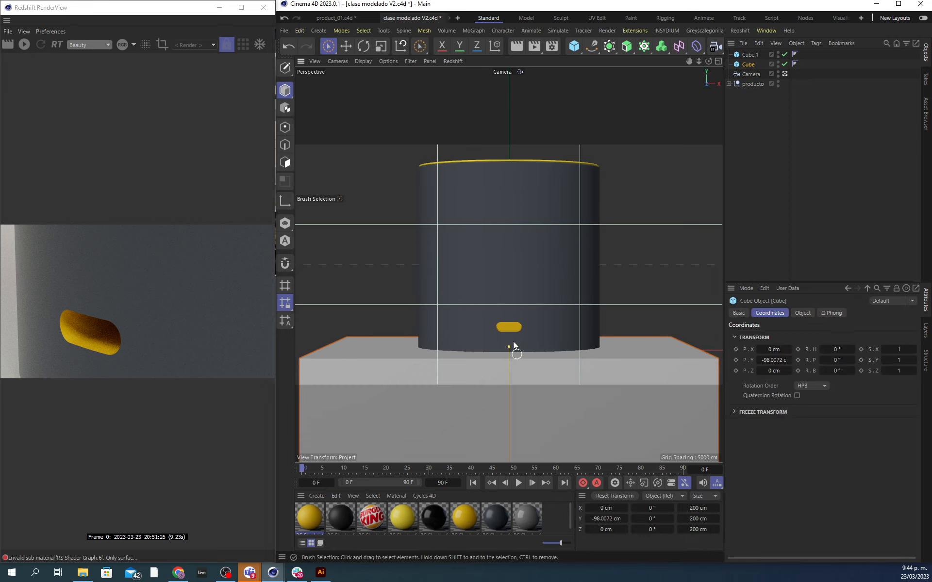
Step: Save the project as a new incremental version
left_click(284, 31)
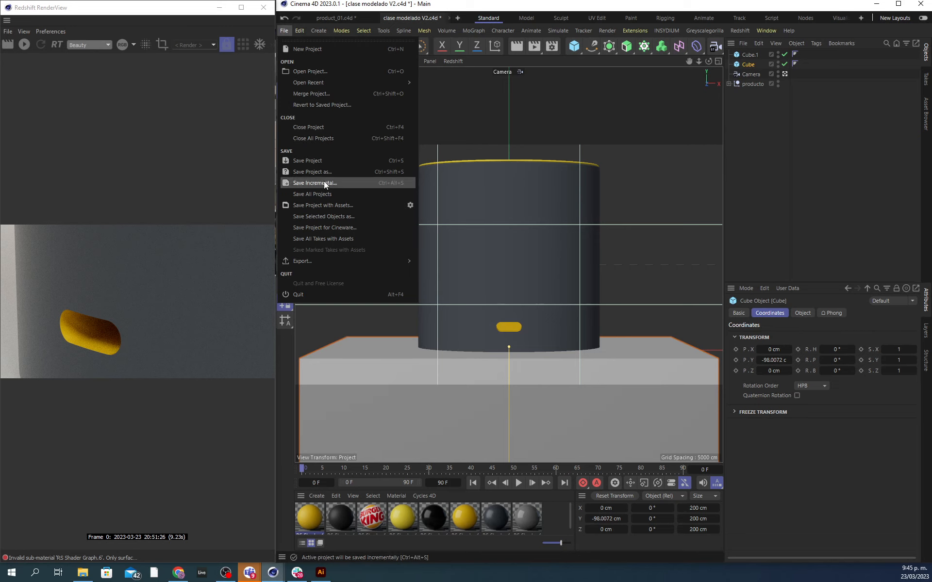
left_click(325, 184)
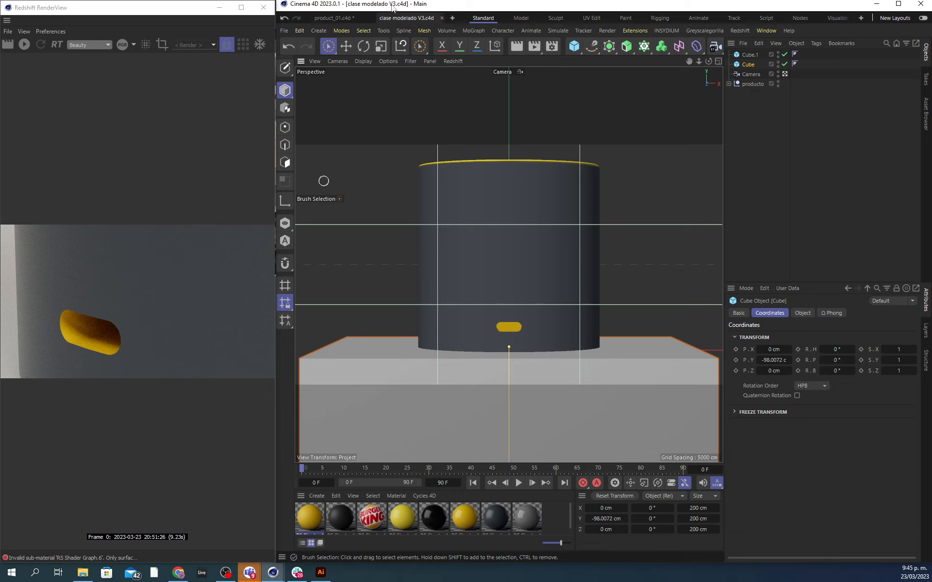
left_click(751, 153)
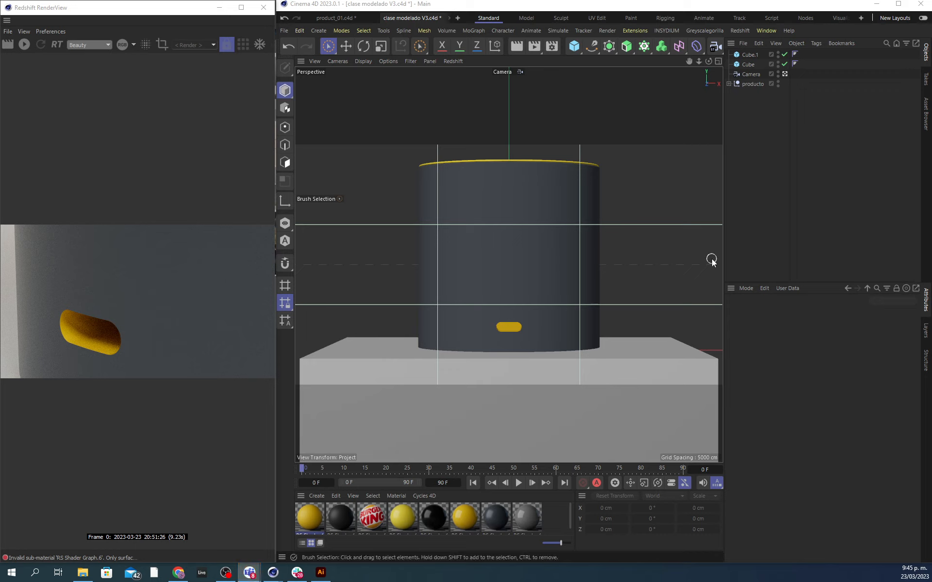
left_click(285, 30)
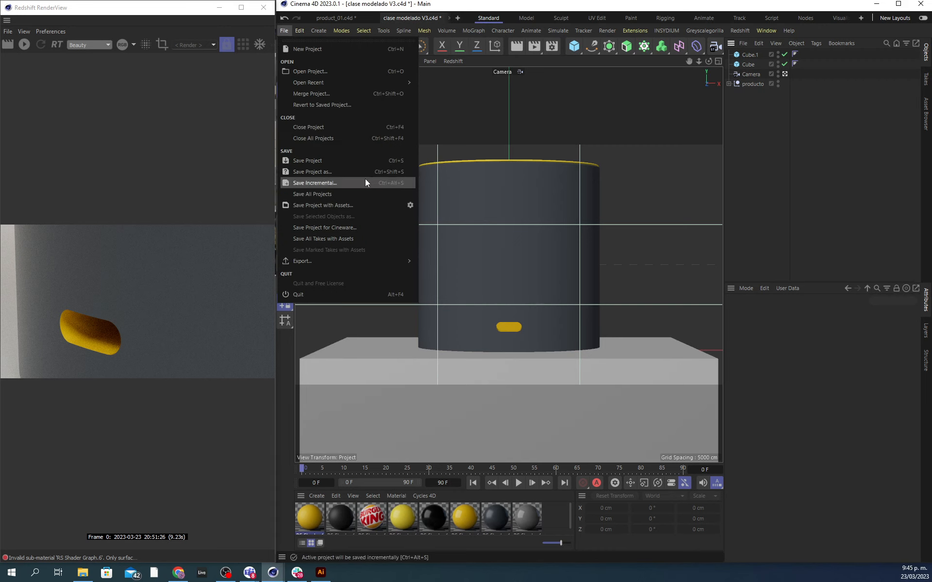
left_click(760, 145)
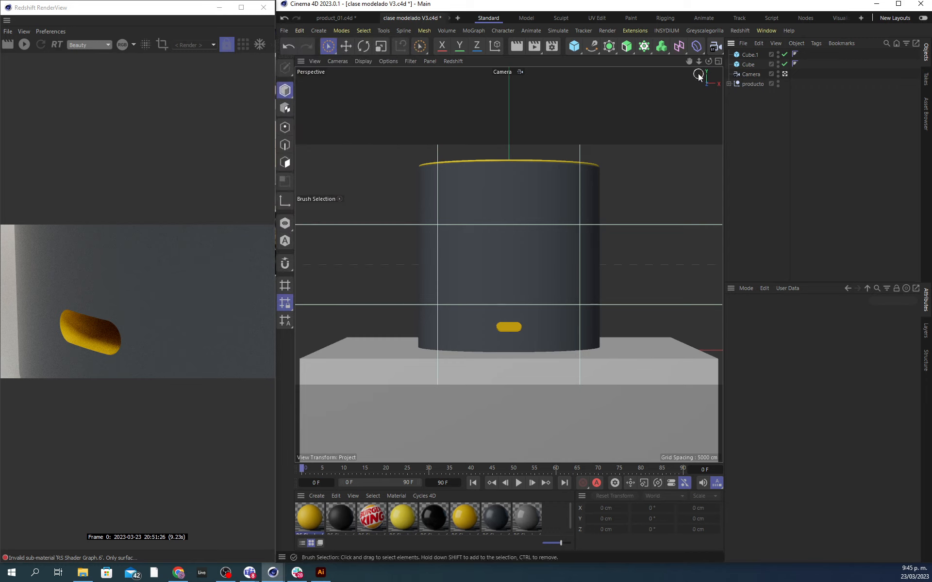
Step: Raise the Camera object to a Y position of 73 cm
left_click(750, 74)
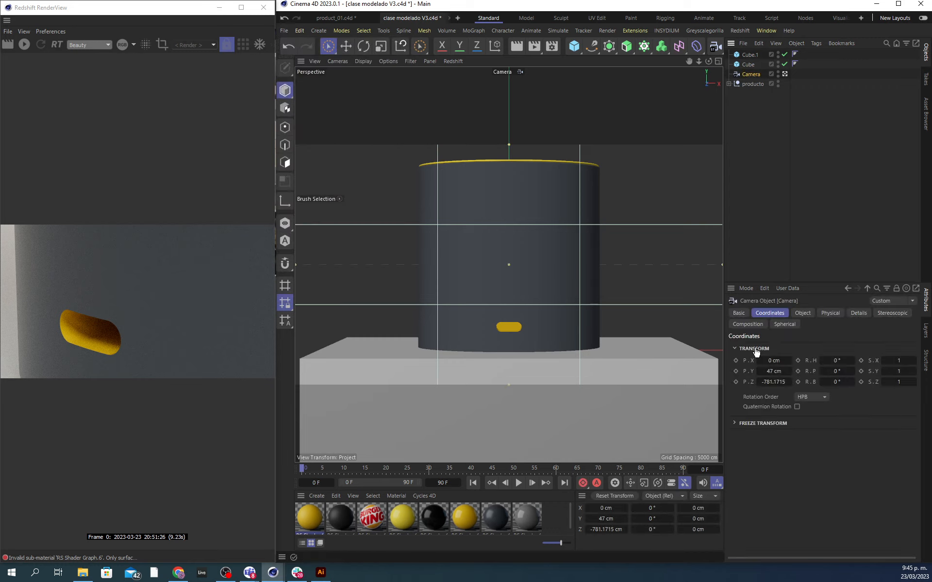
left_click_drag(773, 370, 787, 370)
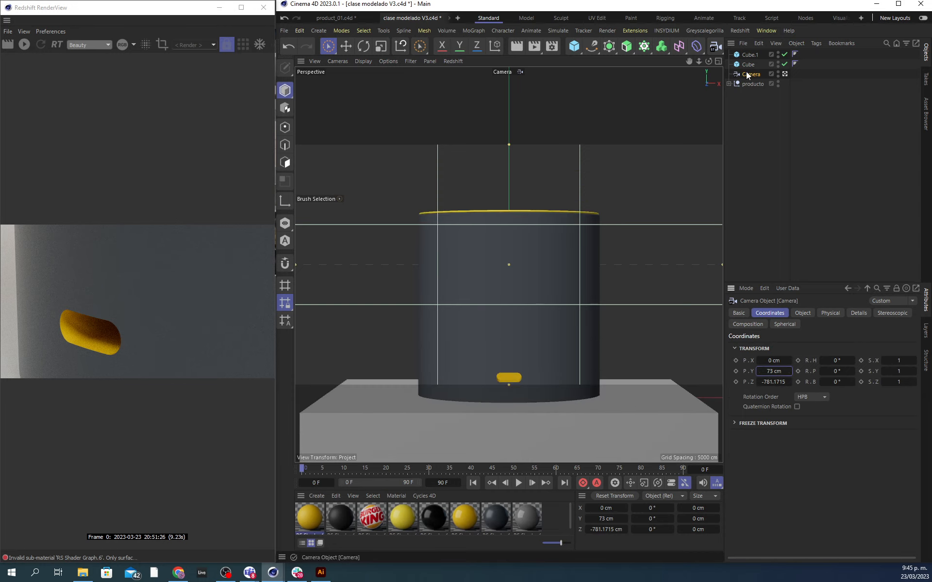
left_click(756, 193)
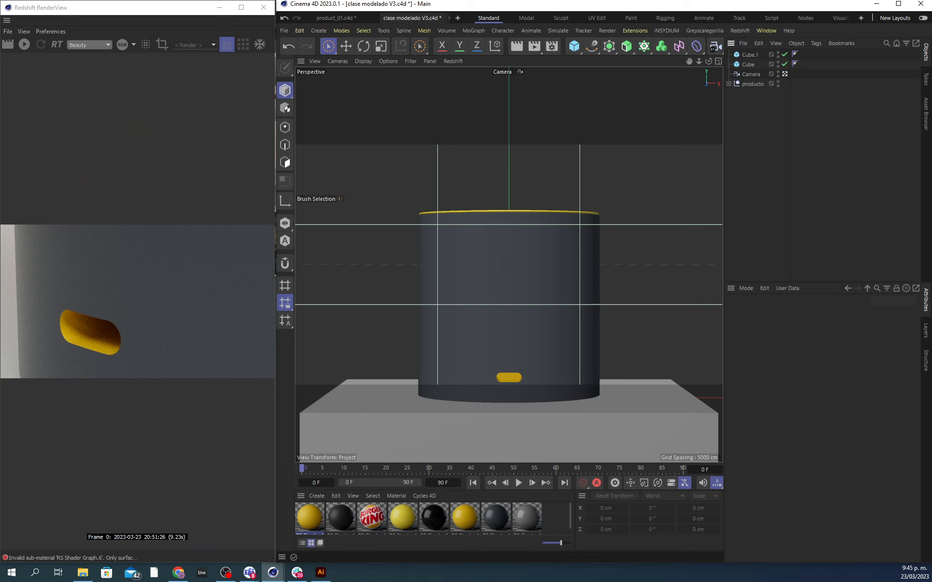
Step: Switch to the mood_borad.ai file in Illustrator and look over the collected mood boards
key("alt+Tab")
scroll(631, 306, "down", 1, "alt")
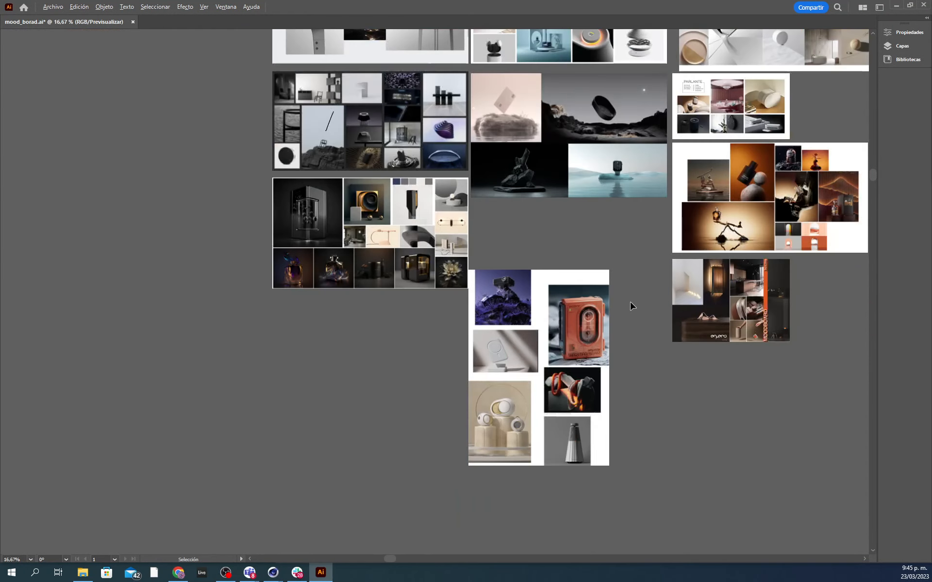
key("space")
left_click_drag(626, 193, 594, 370)
left_click_drag(680, 361, 335, 281)
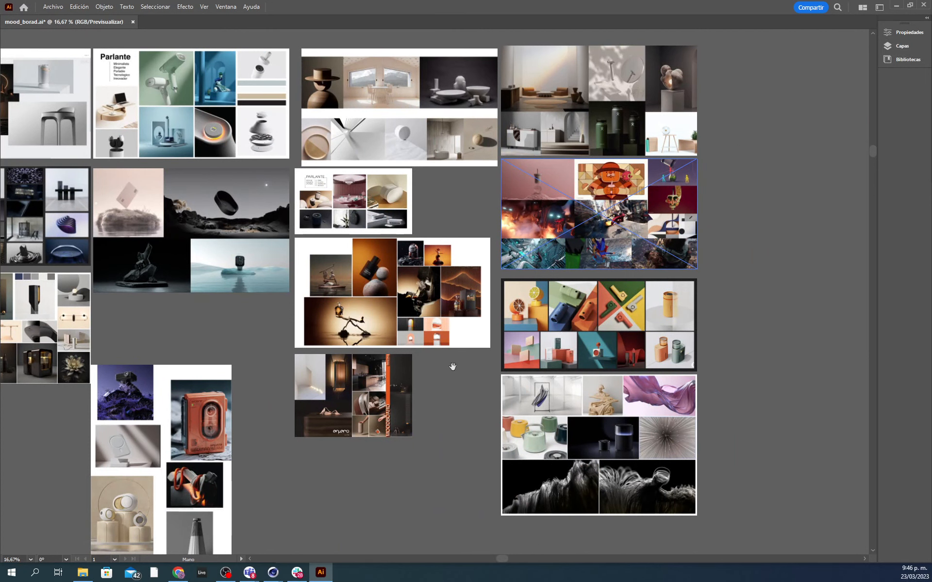
left_click_drag(474, 372, 708, 400)
left_click(502, 247)
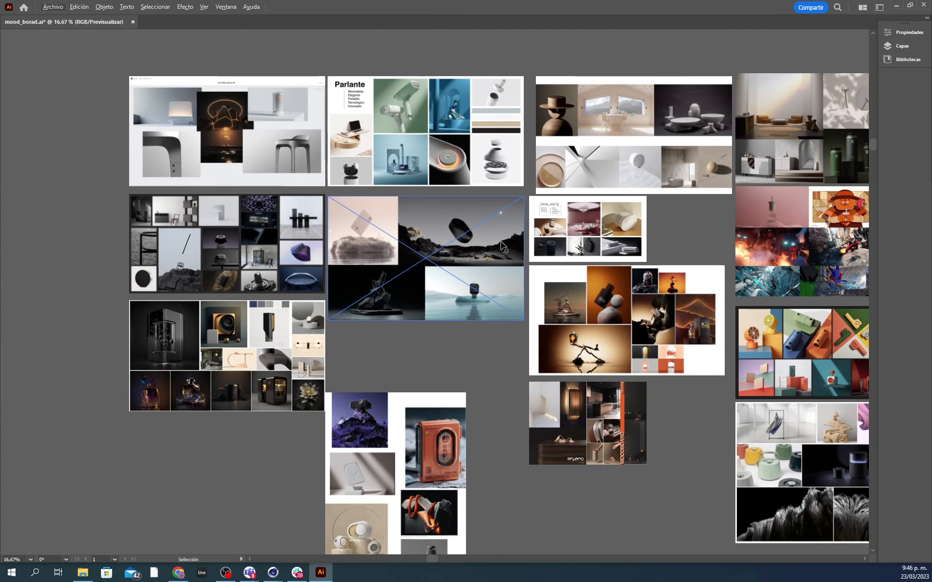
Step: Examine the dark mood board of black furniture and product images up close
left_click(314, 276)
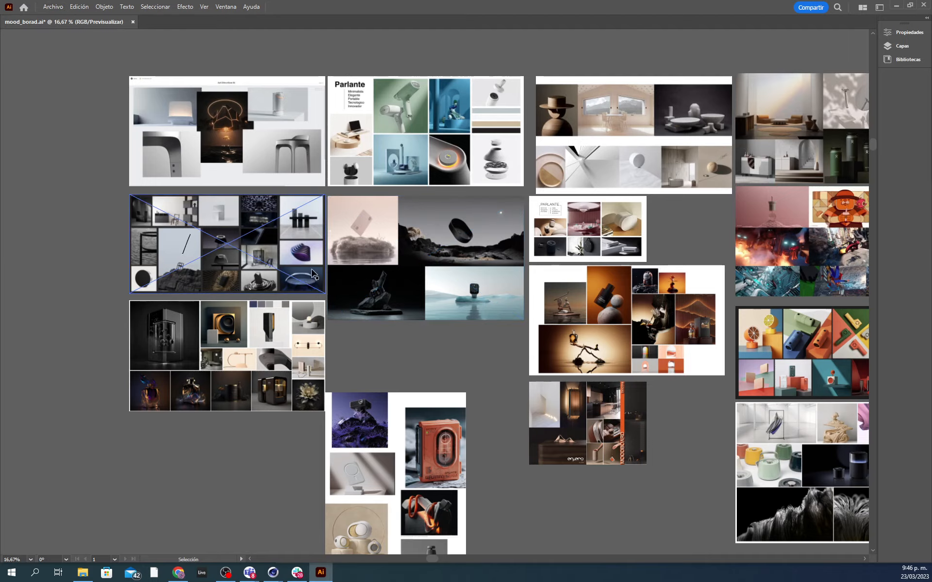
scroll(311, 270, "up", 4, "alt")
left_click_drag(293, 259, 657, 328)
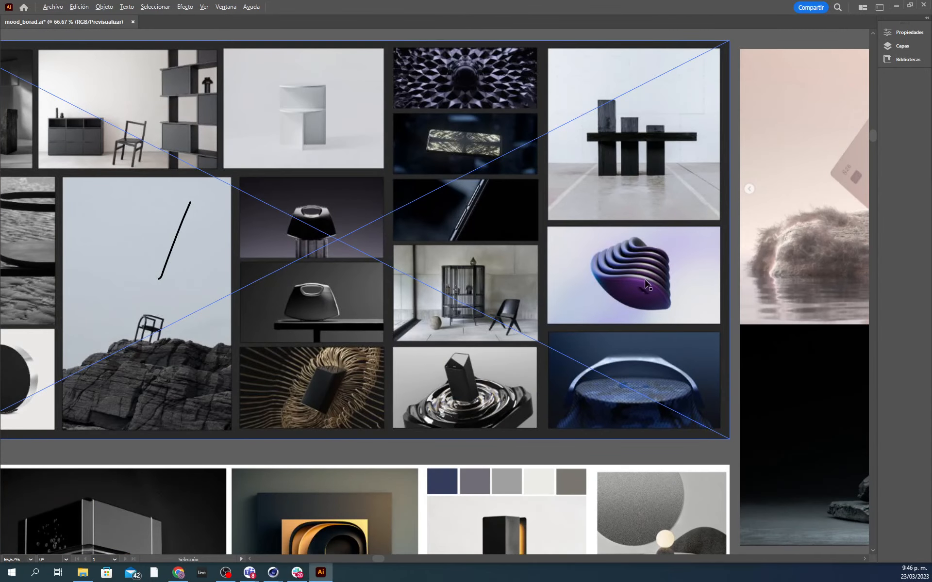
scroll(657, 328, "up", 2, "alt")
scroll(595, 318, "down", 3, "alt")
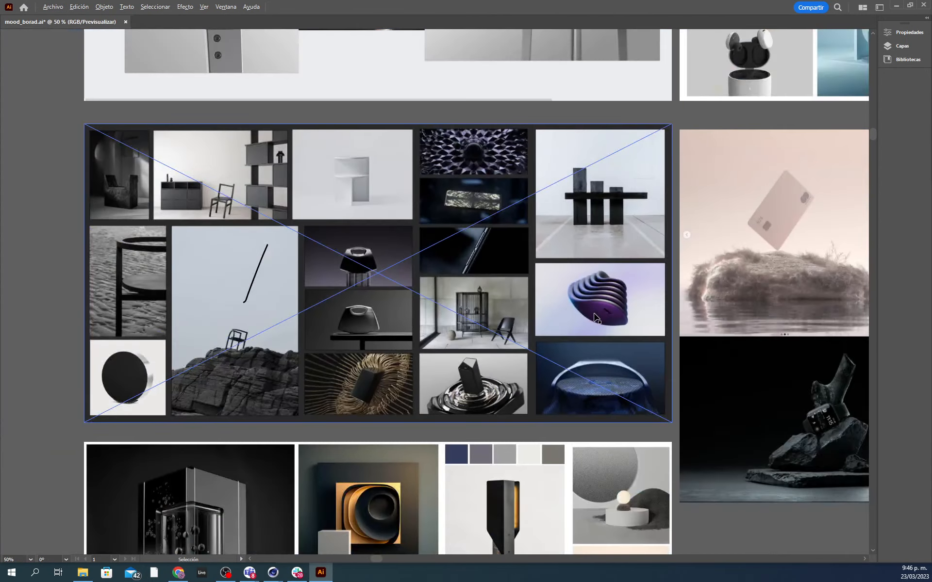
scroll(596, 318, "down", 1, "alt")
left_click(792, 323)
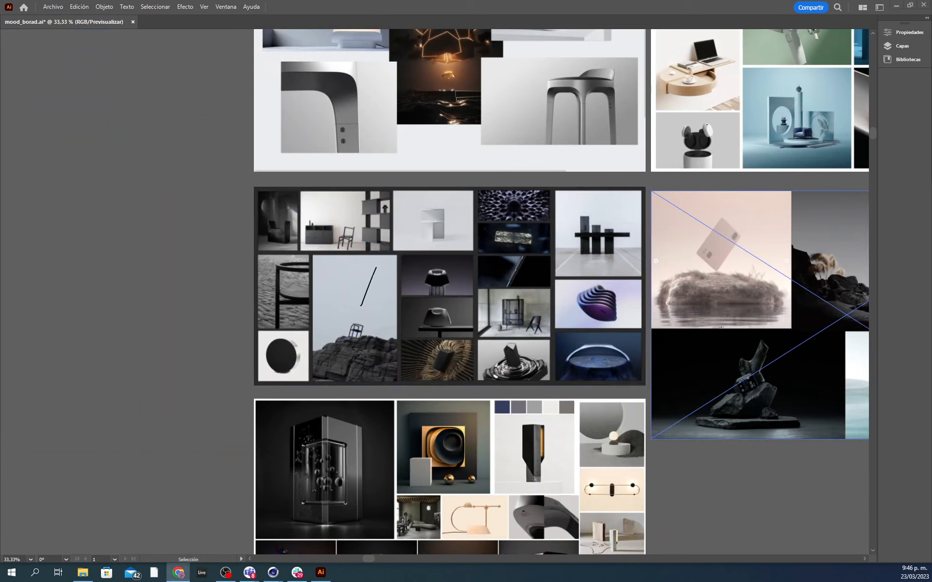
Step: Switch to Chrome and search Google Images for "sound icon"
left_click_drag(931, 182, 97, 2)
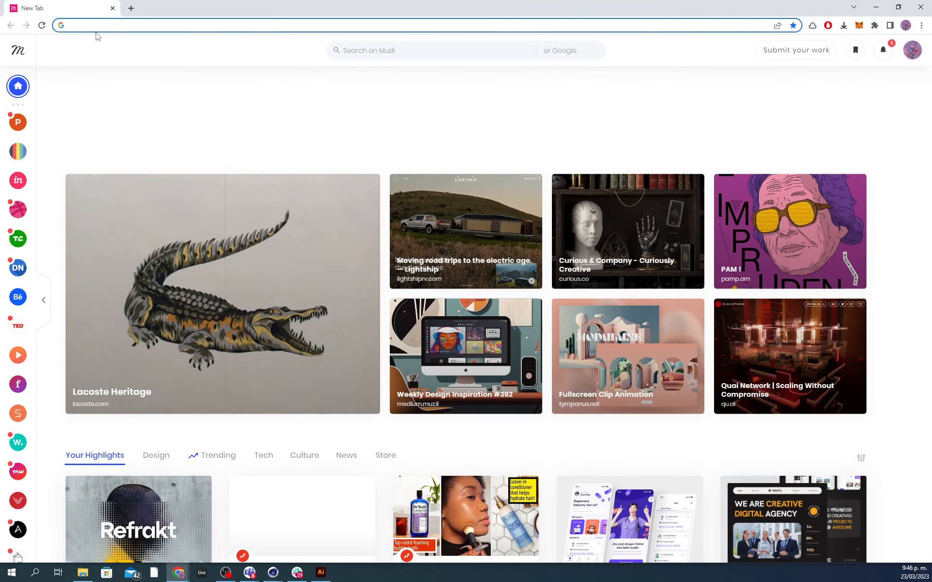
type("sound ")
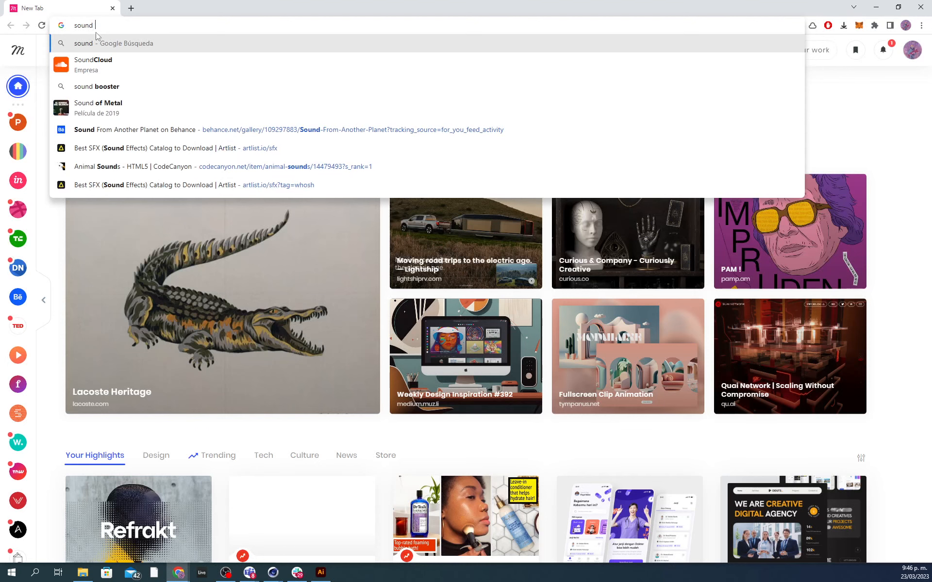
type("icon")
key("Return")
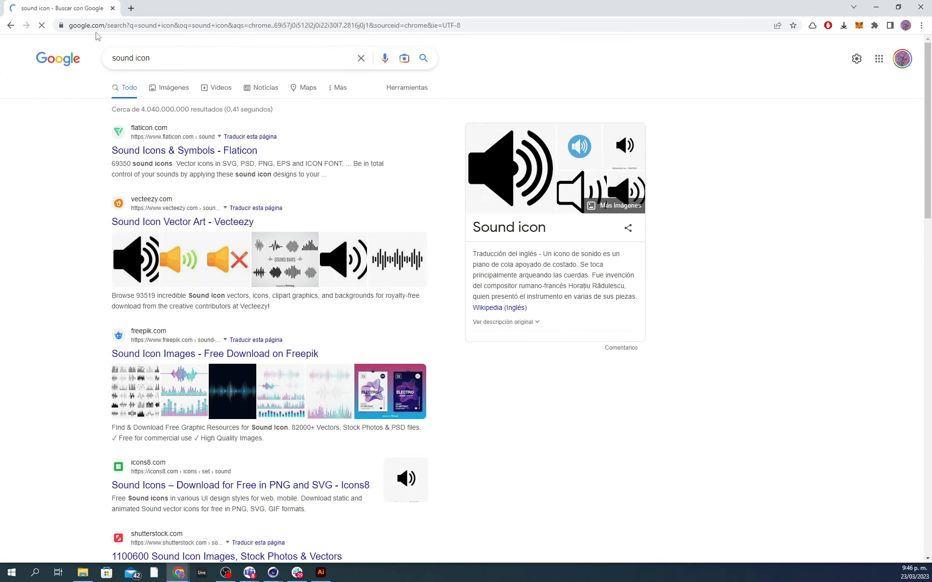
left_click(182, 88)
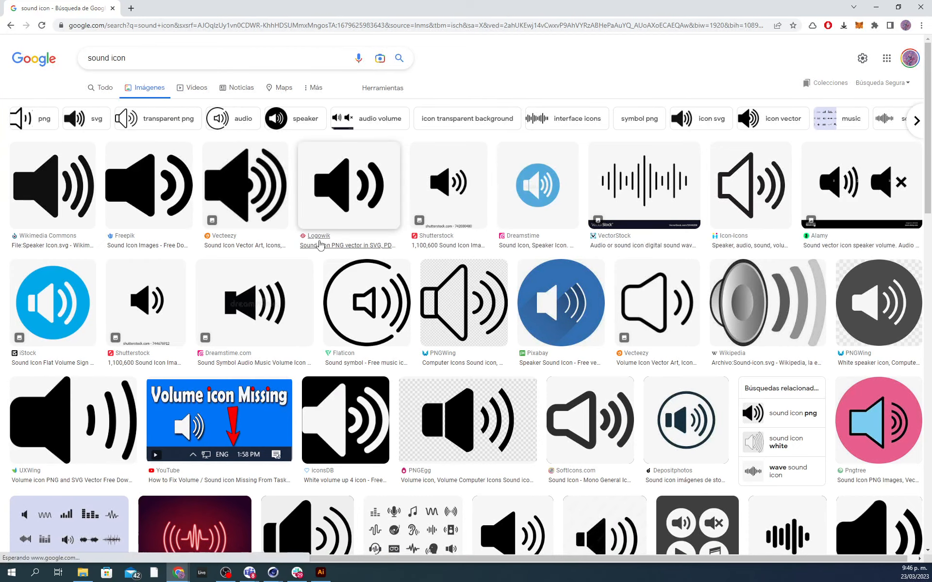
Step: Browse the image results and preview the Bashooka icon set, the red Windows Report sound icon and the iStock sound icon set
scroll(318, 248, "down", 2)
left_click(83, 453)
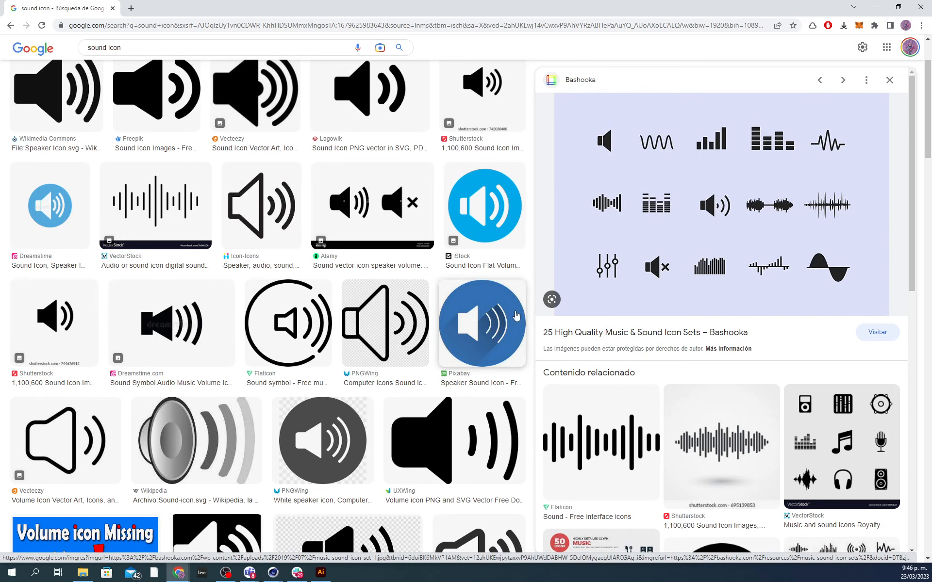
scroll(516, 315, "down", 10)
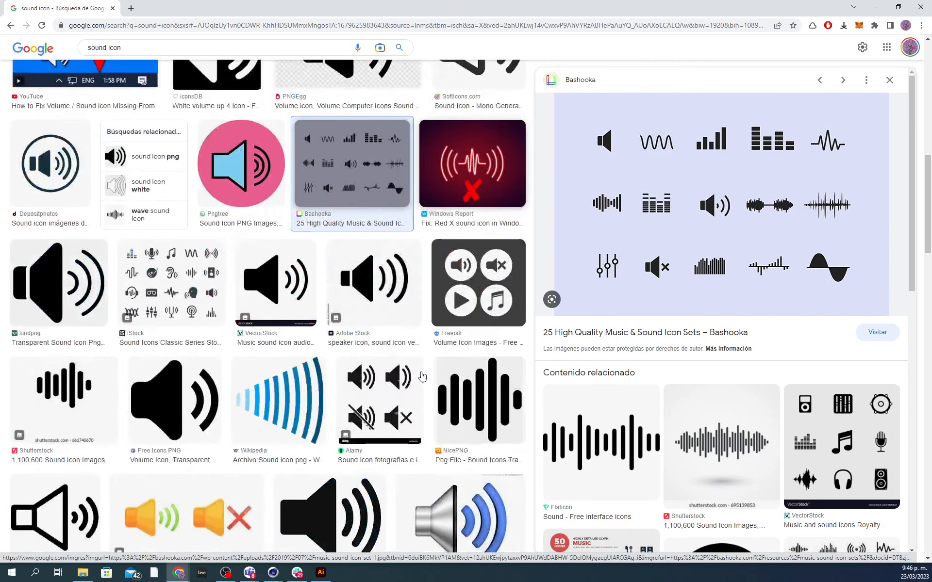
left_click(477, 155)
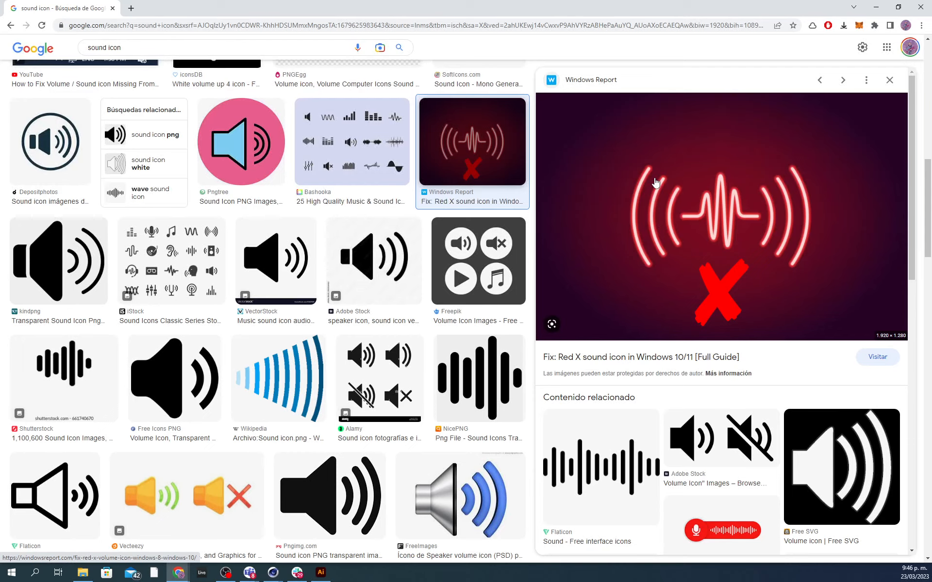
scroll(607, 267, "down", 3)
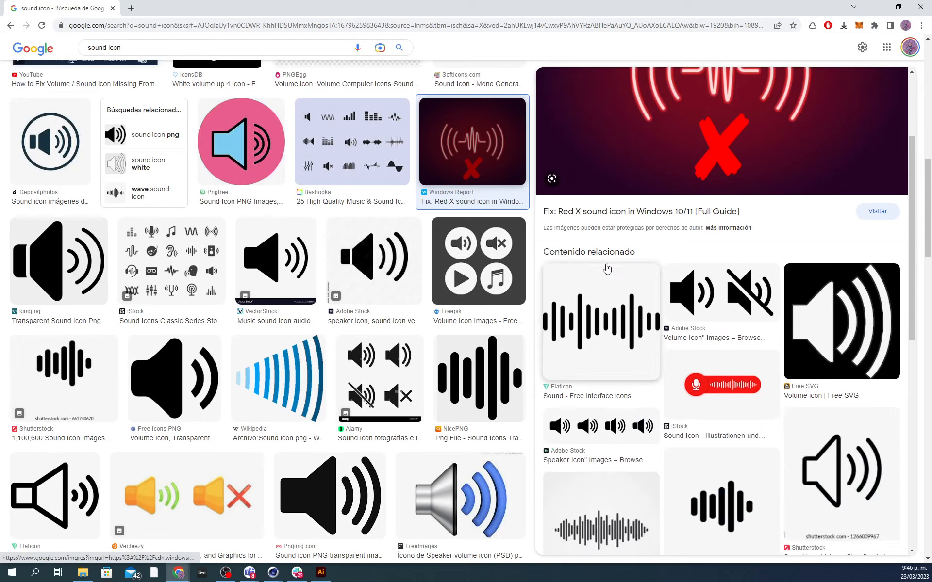
left_click(165, 276)
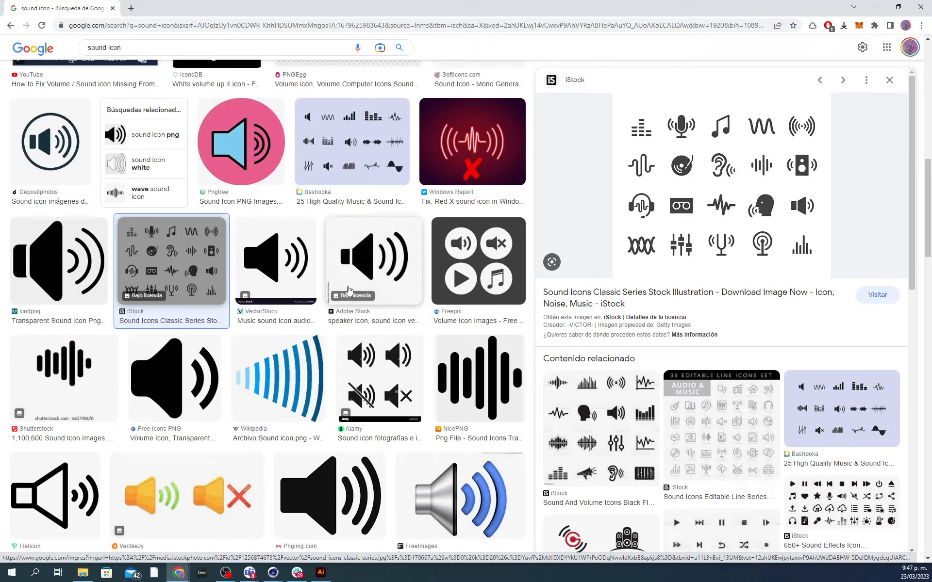
scroll(348, 290, "up", 10)
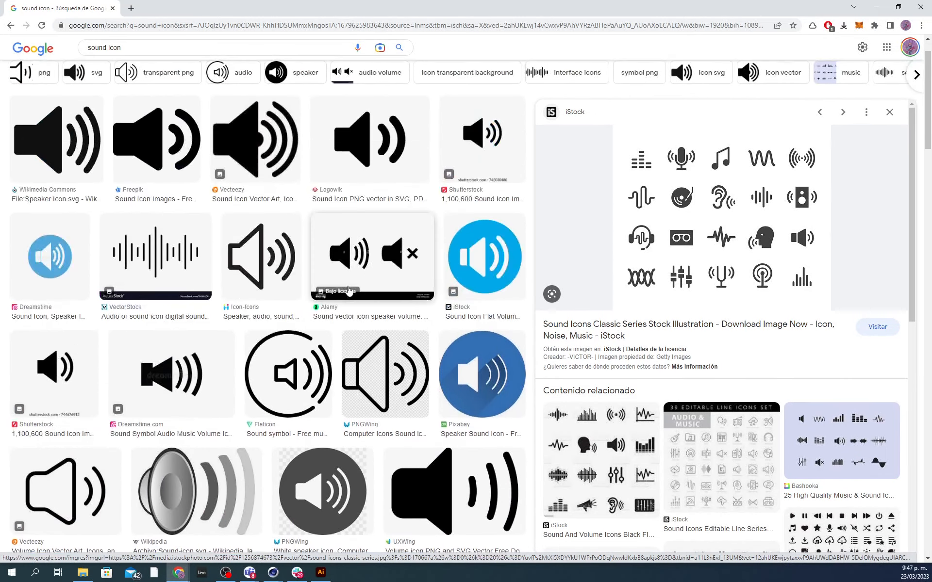
scroll(348, 290, "up", 1)
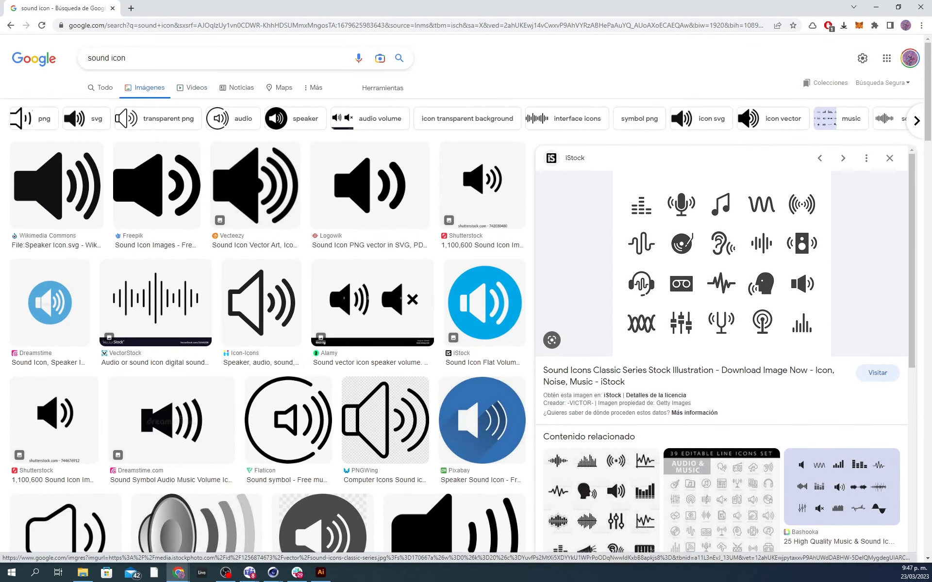
Step: Switch to Illustrator and examine the Art Direction 01 mood board
left_click(320, 574)
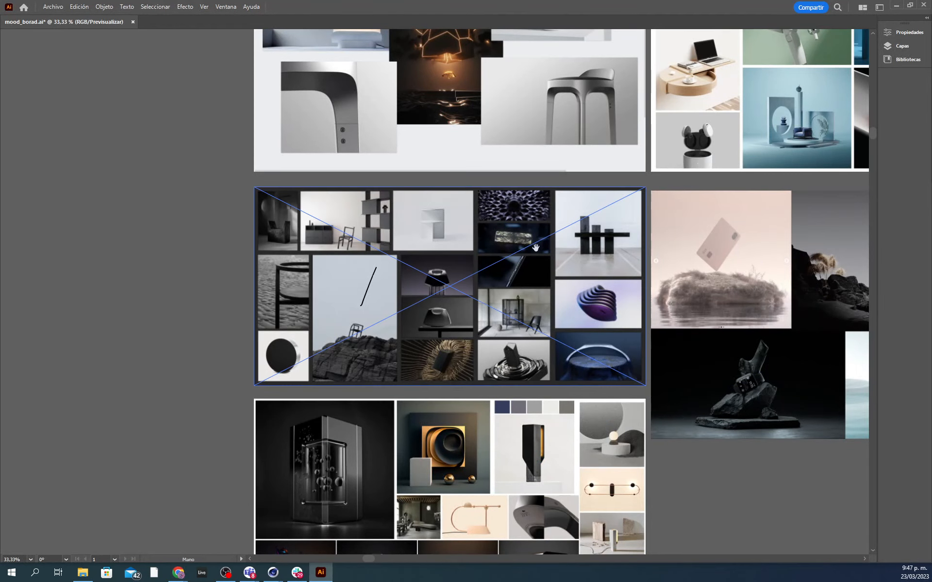
scroll(475, 251, "up", 3)
scroll(475, 251, "up", 2, "alt")
scroll(475, 251, "up", 1, "alt")
left_click_drag(561, 303, 462, 339)
scroll(482, 349, "down", 1, "alt")
Step: Compare the sound icon results in Chrome with the Art Direction 01 board in Illustrator
key("alt+Tab")
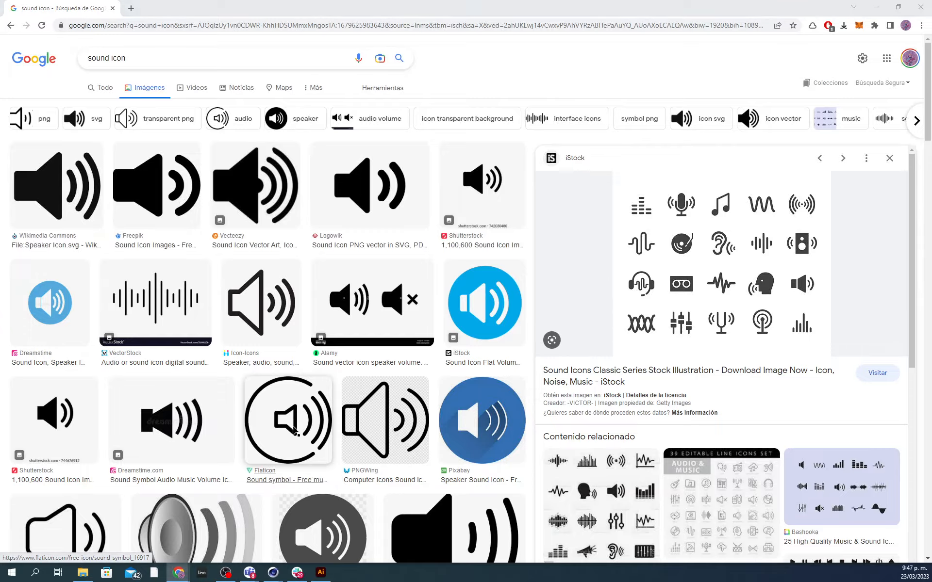
key("alt+Tab")
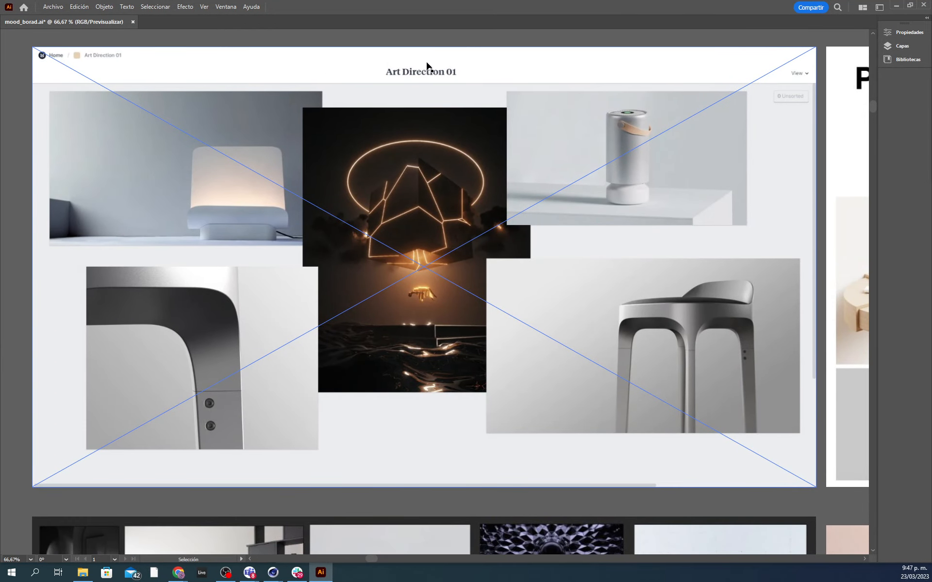
left_click(449, 37)
key("alt+Tab")
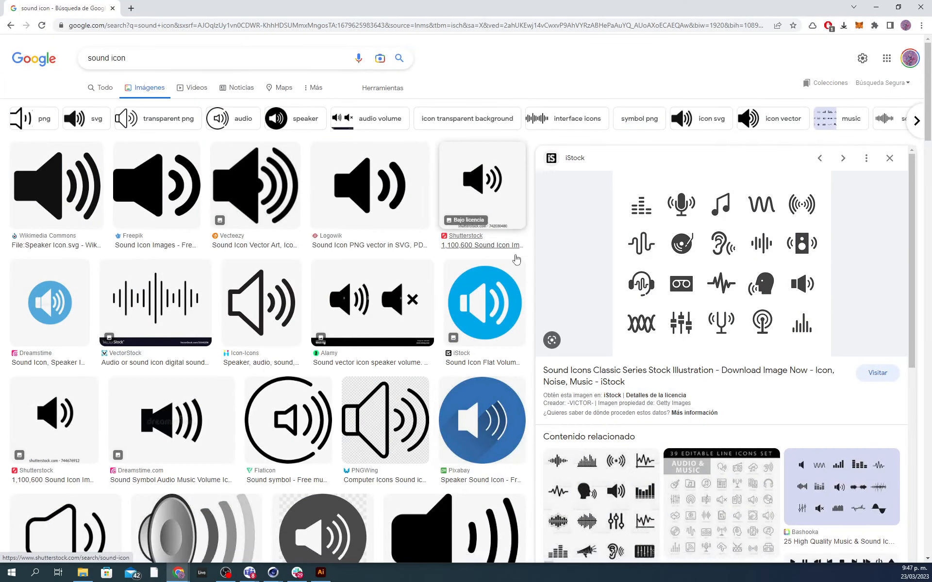
key("alt+Tab")
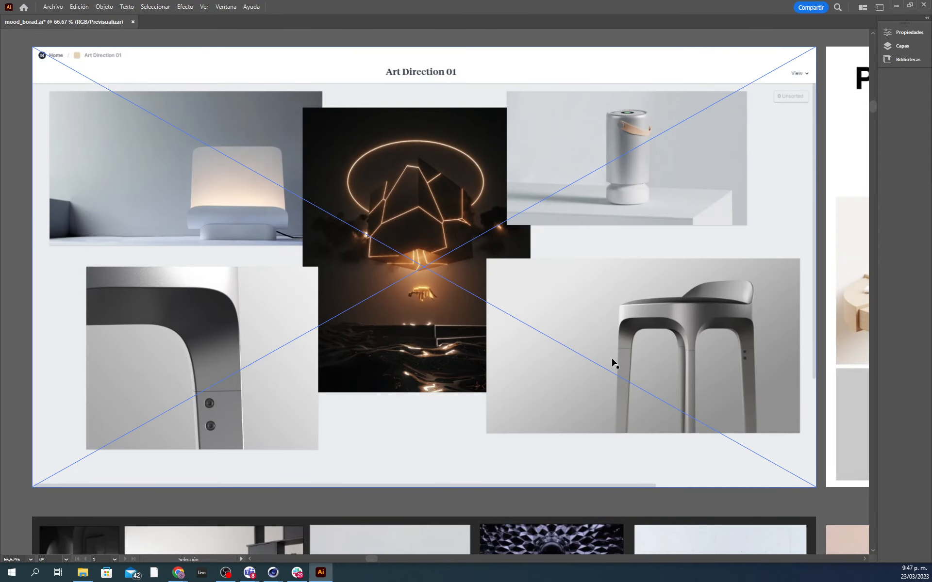
key("alt+Tab")
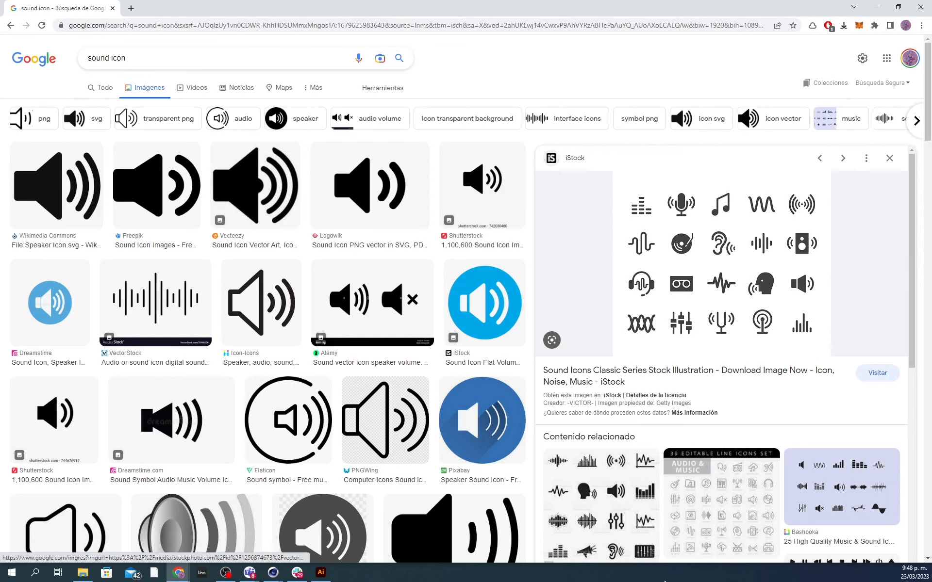
Step: Preview the related iStock sound and volume icon set and browse further down the sound icon results
left_click(618, 515)
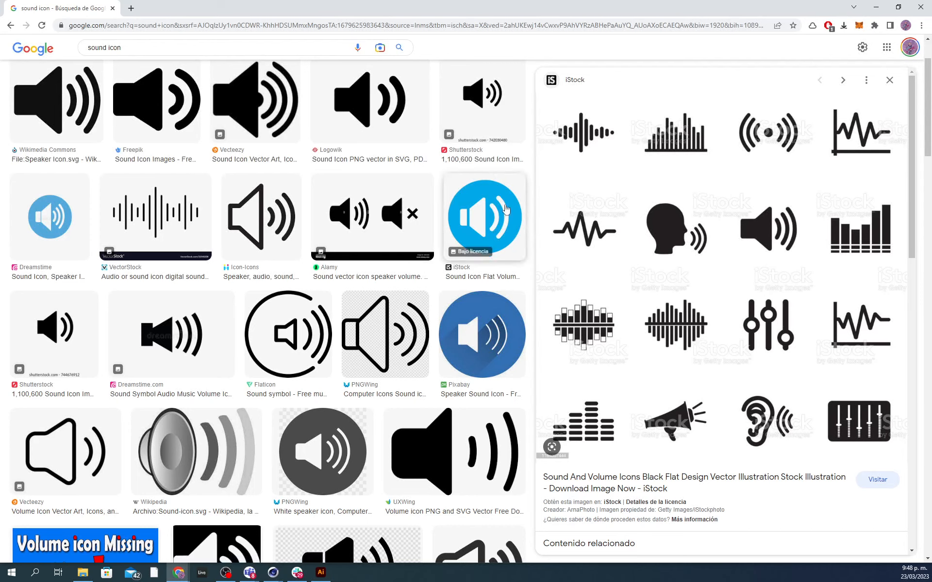
scroll(395, 360, "down", 6)
scroll(396, 360, "down", 8)
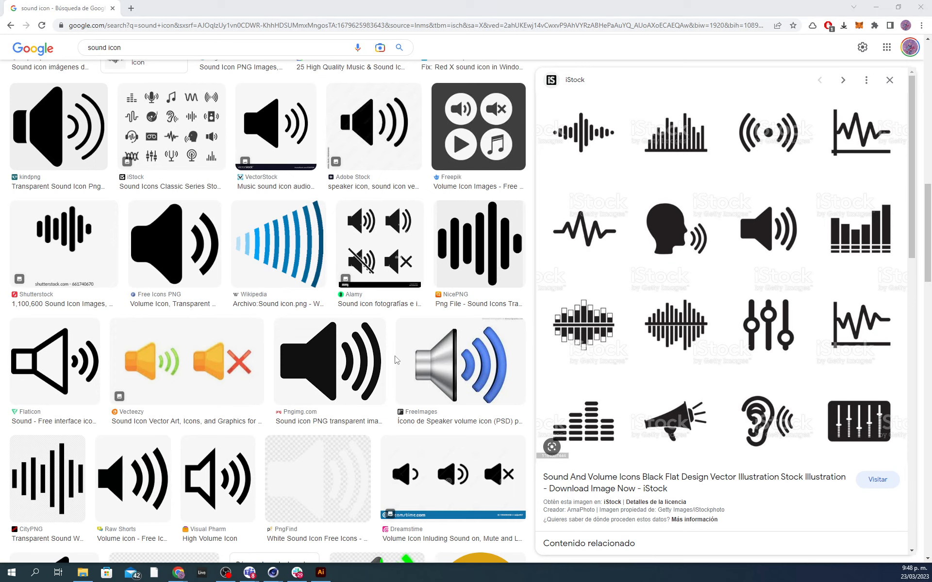
Step: Switch to Cinema 4D and save the scene as a new file named sh10_vortex_v1.c4d in the 03_design folder
key("alt+Tab")
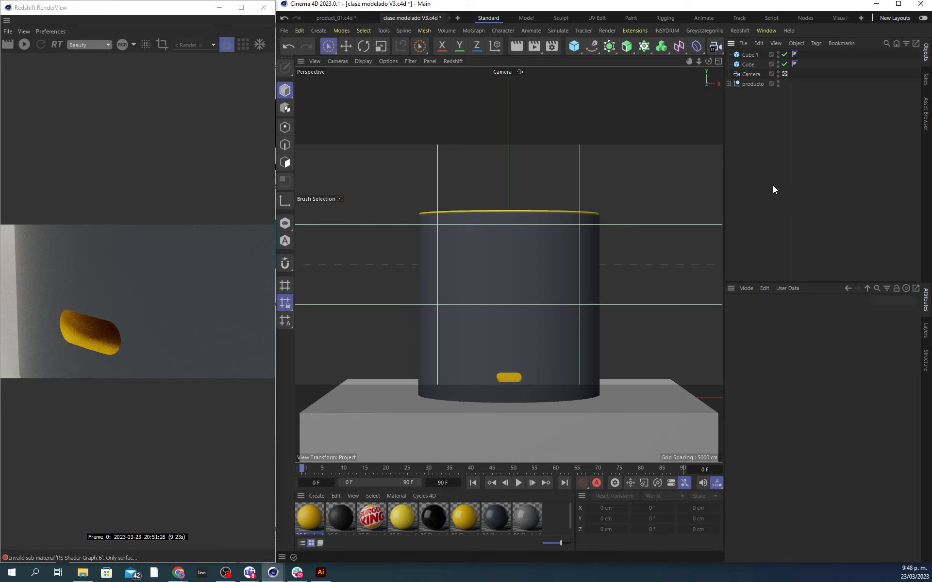
key("ctrl+shift+s")
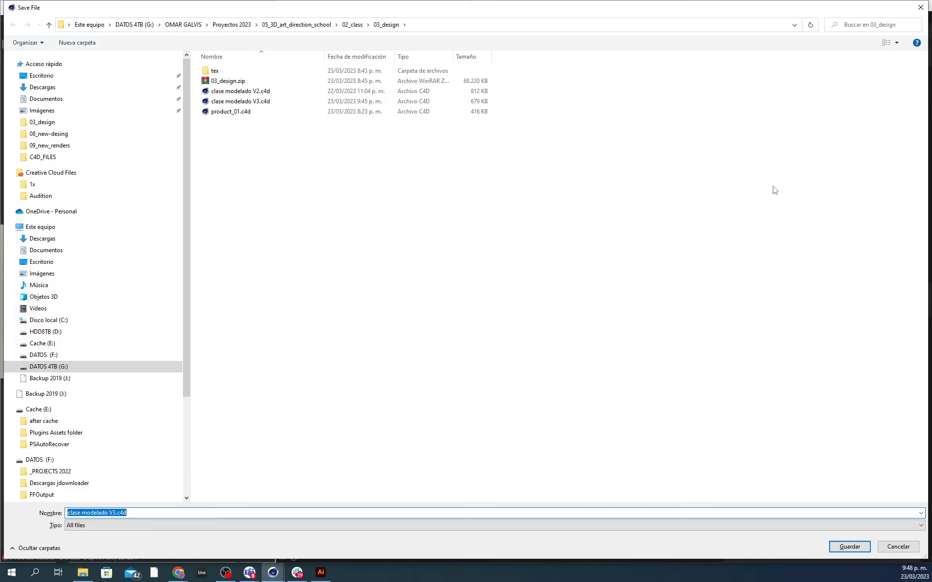
left_click(106, 513)
left_click_drag(117, 513, 56, 516)
type("sh")
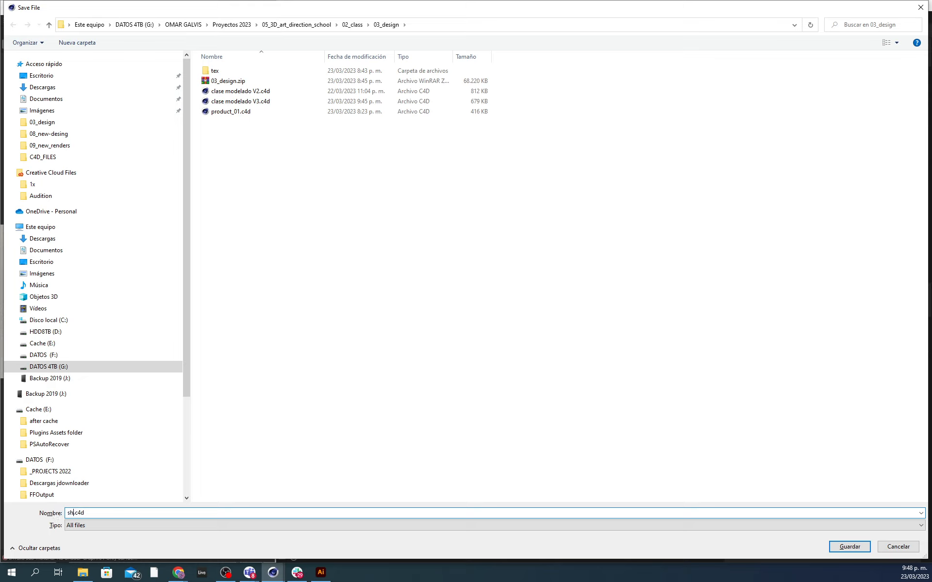
type("10_")
key("BackSpace")
type("vortex_v1")
key("Return")
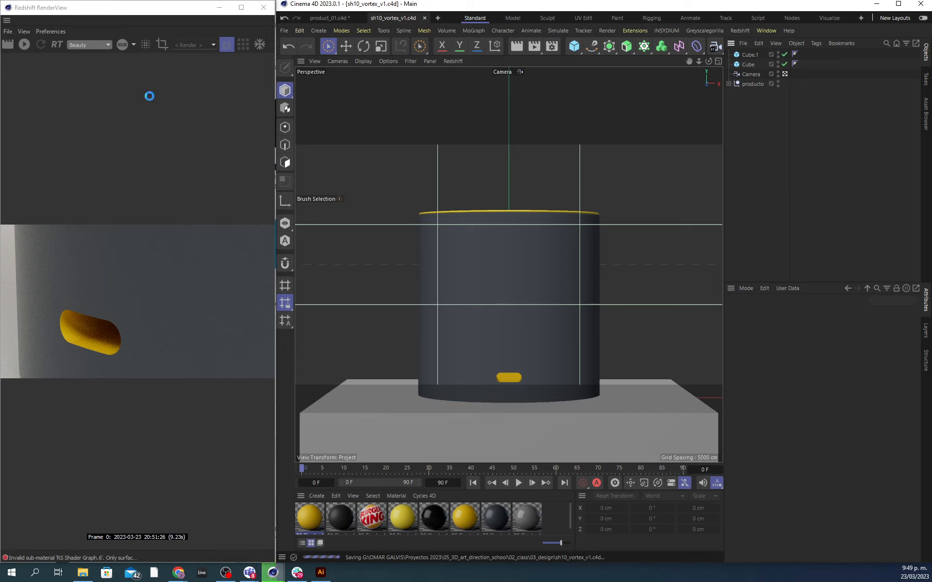
Step: Start the live render preview of the scene in Redshift RenderView
left_click(24, 45)
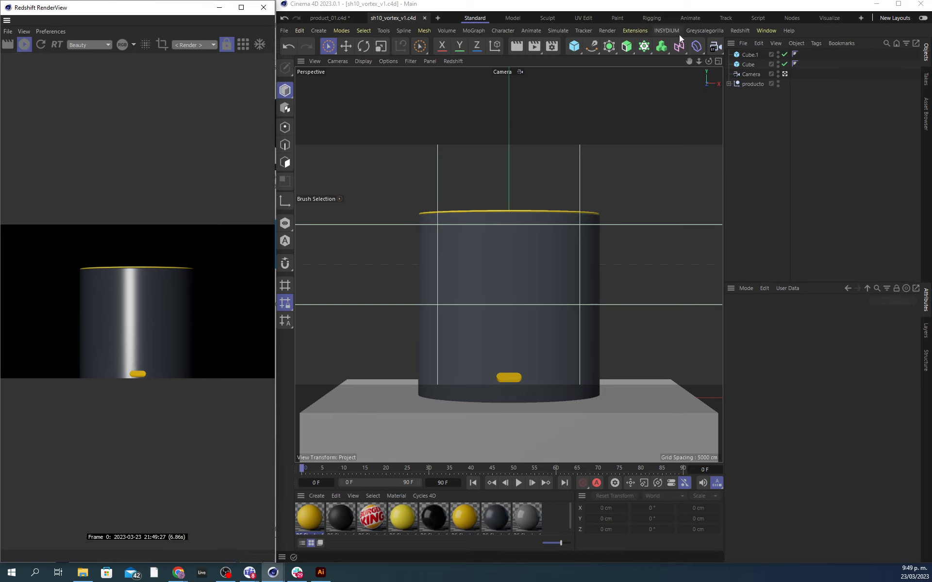
left_click(737, 31)
left_click(763, 269)
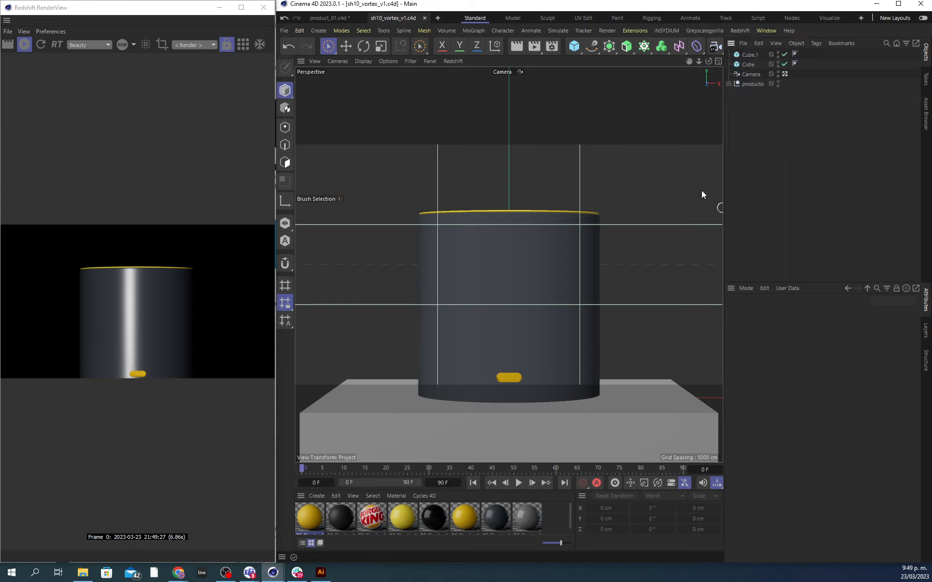
Step: Open the render settings, switch the renderer to Standard and set it back to Redshift
left_click(551, 46)
left_click(574, 63)
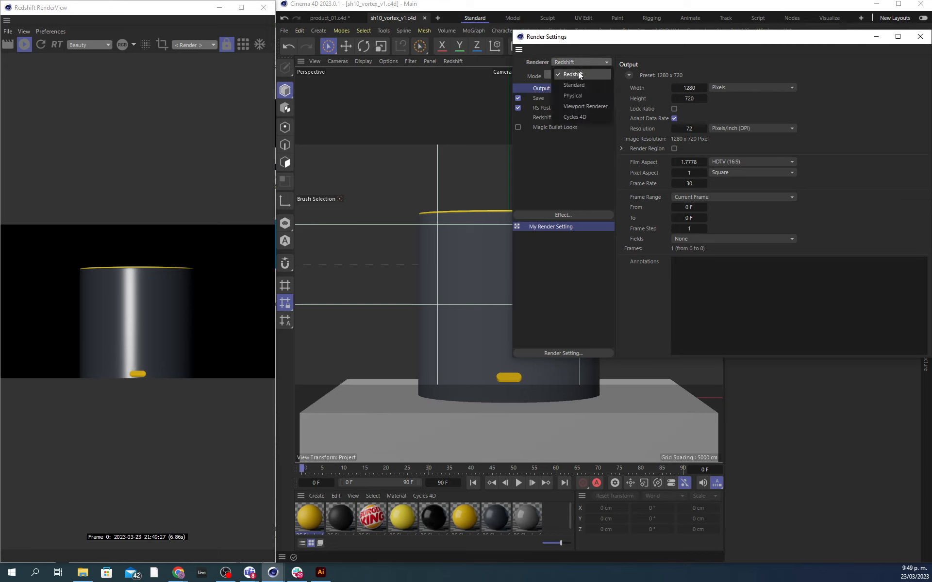
left_click(581, 86)
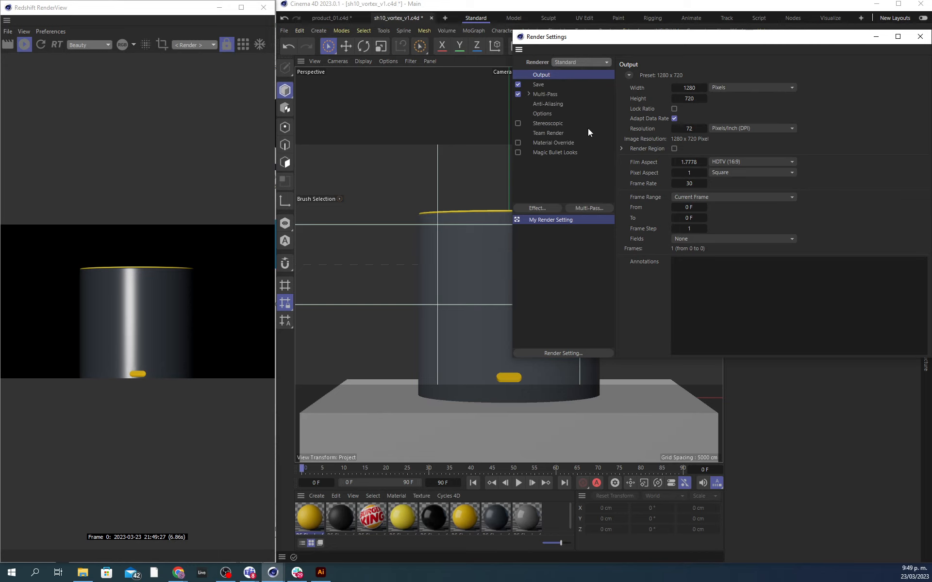
left_click(568, 63)
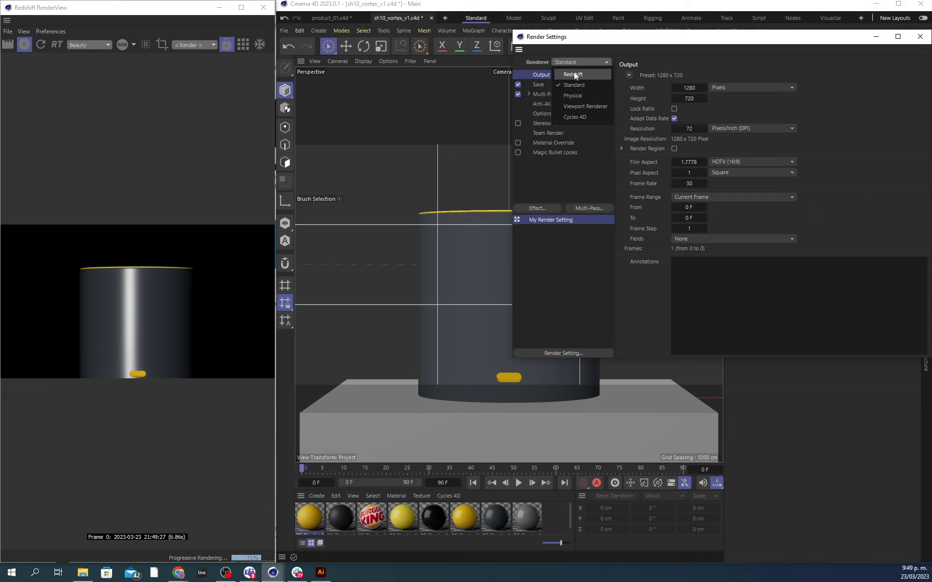
left_click(574, 73)
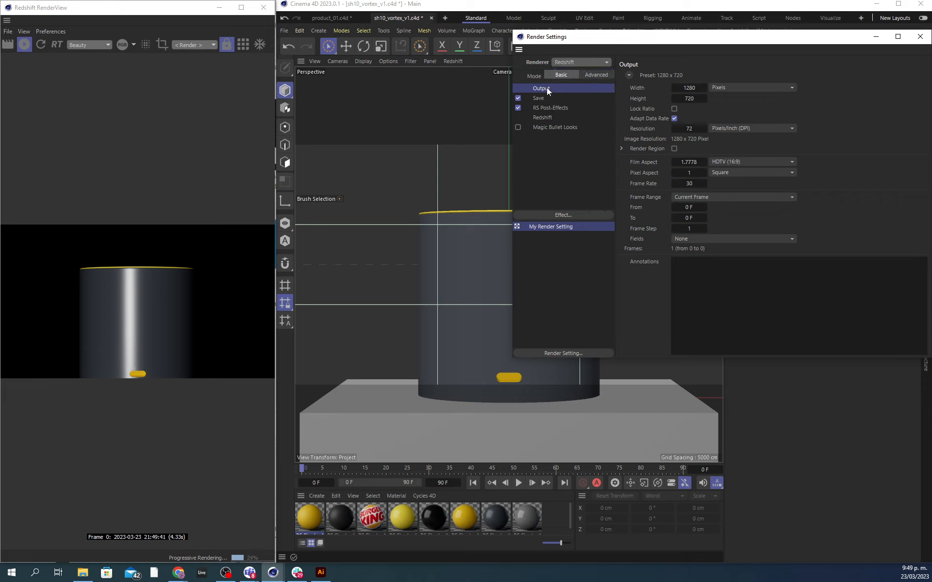
Step: Set the render output to 1920 x 1080 pixels with a frame rate of 24
left_click(692, 91)
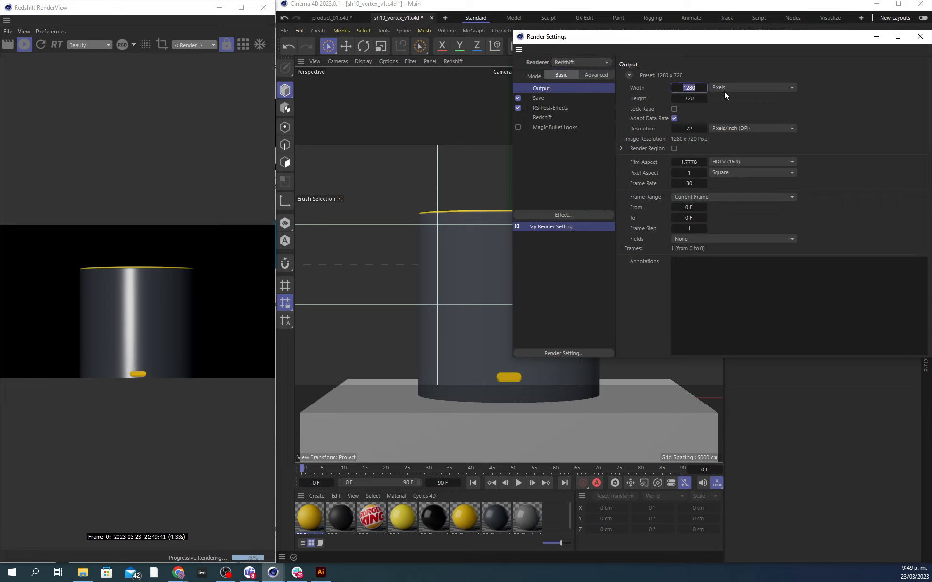
type("1920")
key("Tab")
type("1080")
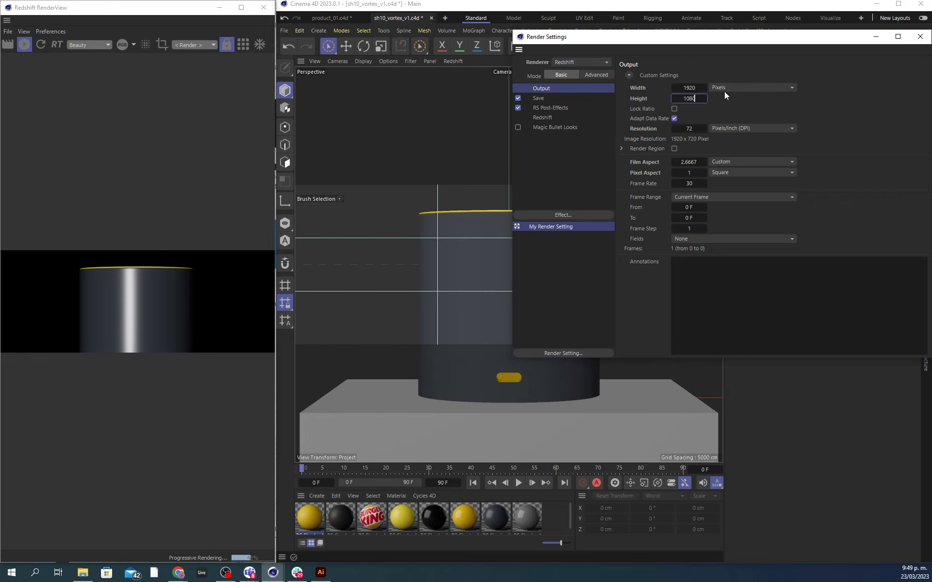
key("Return")
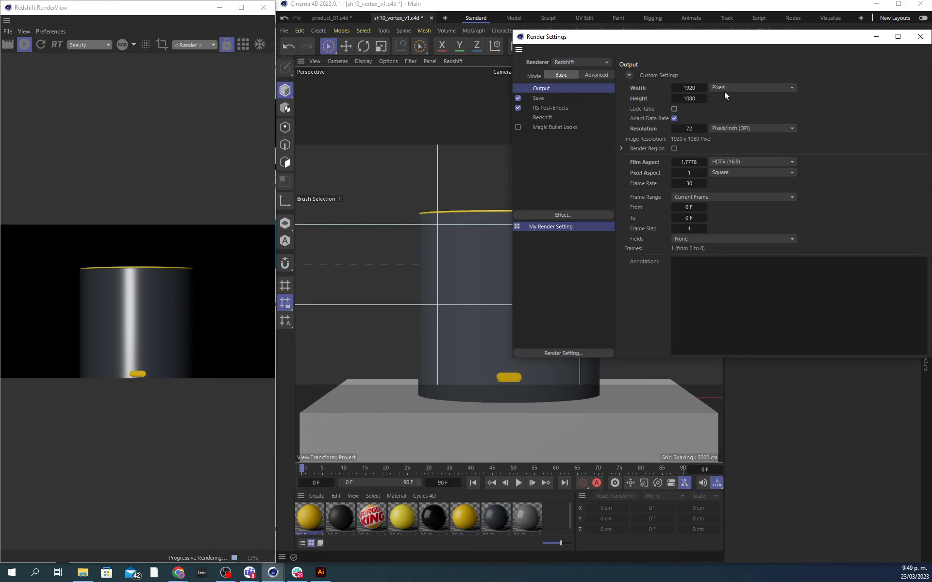
left_click(691, 182)
type("24")
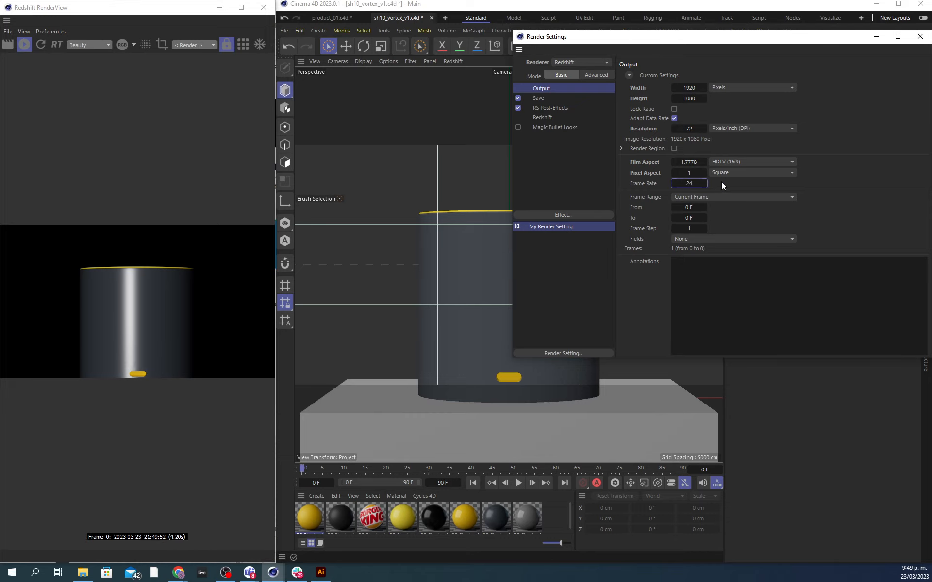
key("Tab")
left_click(919, 36)
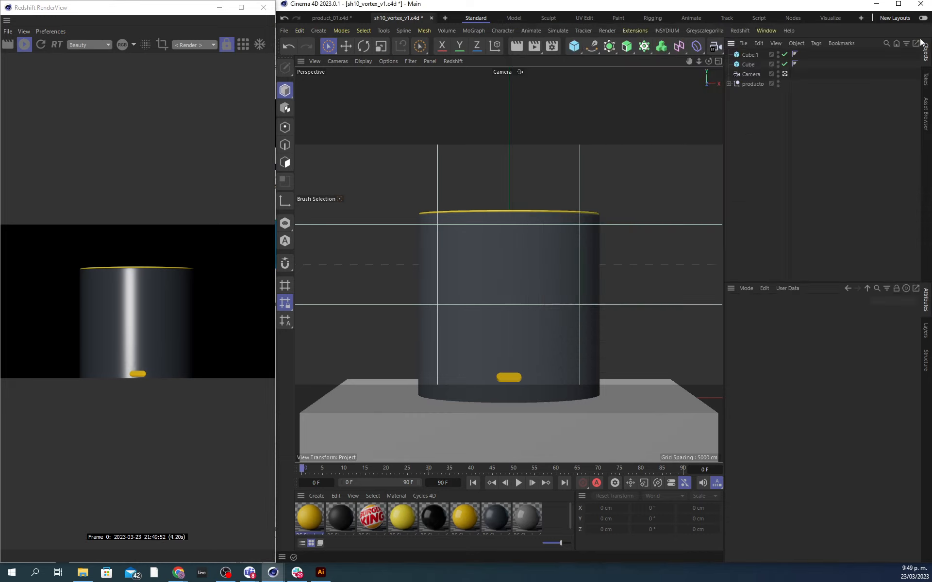
Step: Set the project's FPS to 24 in the project settings
key("ctrl+d")
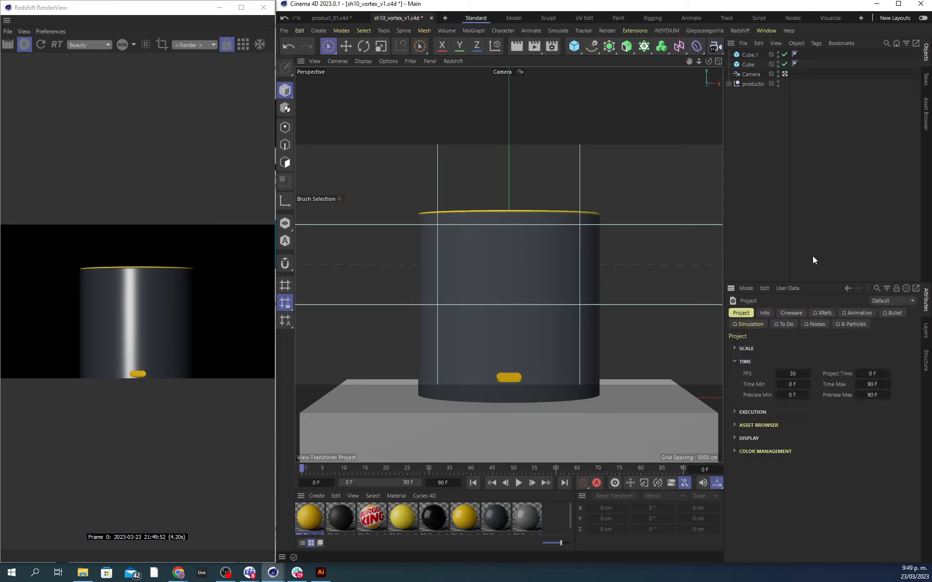
left_click(795, 373)
type("24")
key("Return")
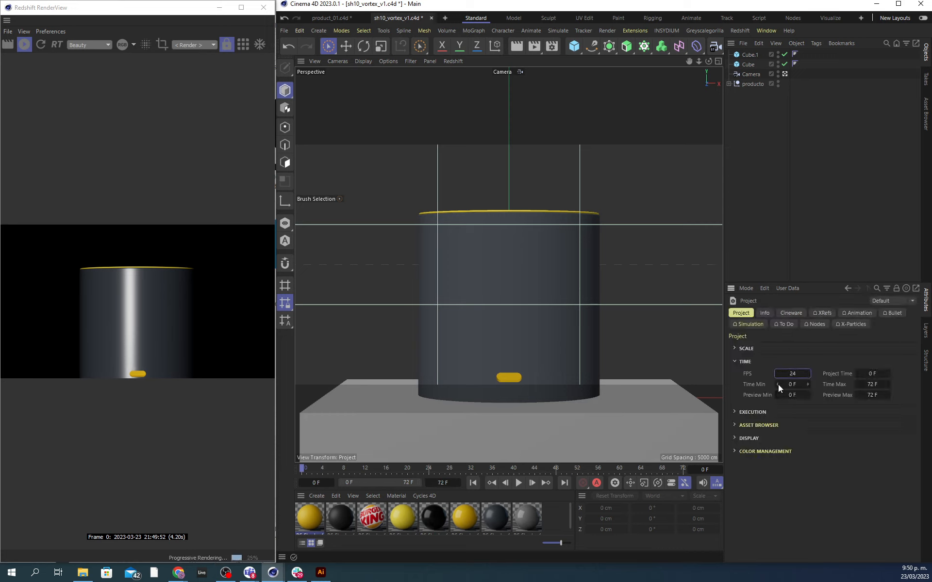
left_click(817, 162)
Step: Check the project's frame rate against the resolution and frame rate in the render settings
left_click(749, 57)
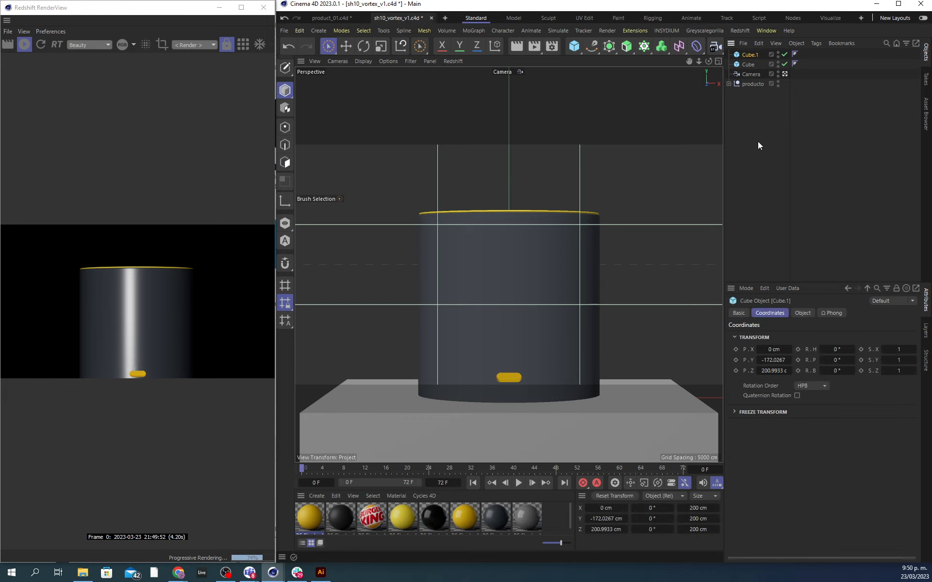
left_click(758, 141)
key("ctrl+d")
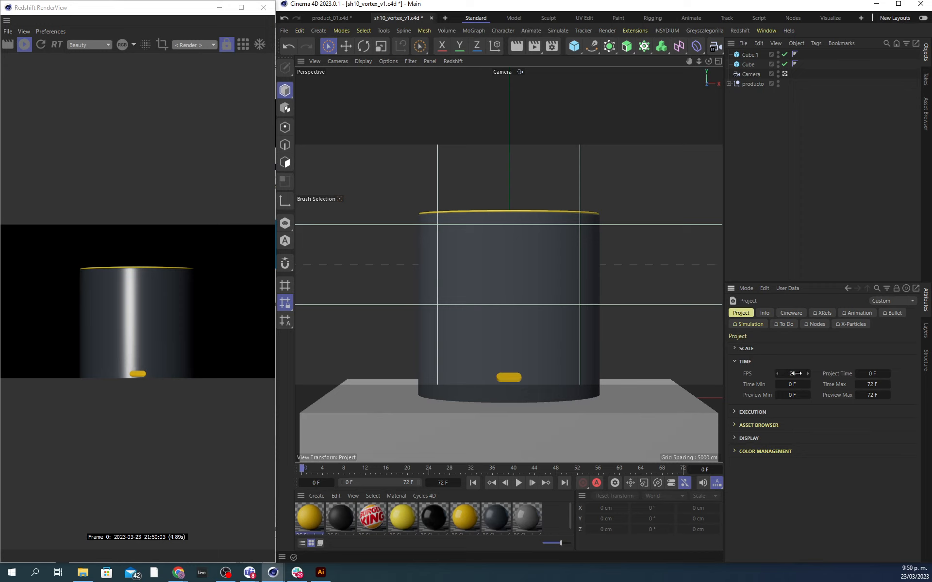
left_click(552, 46)
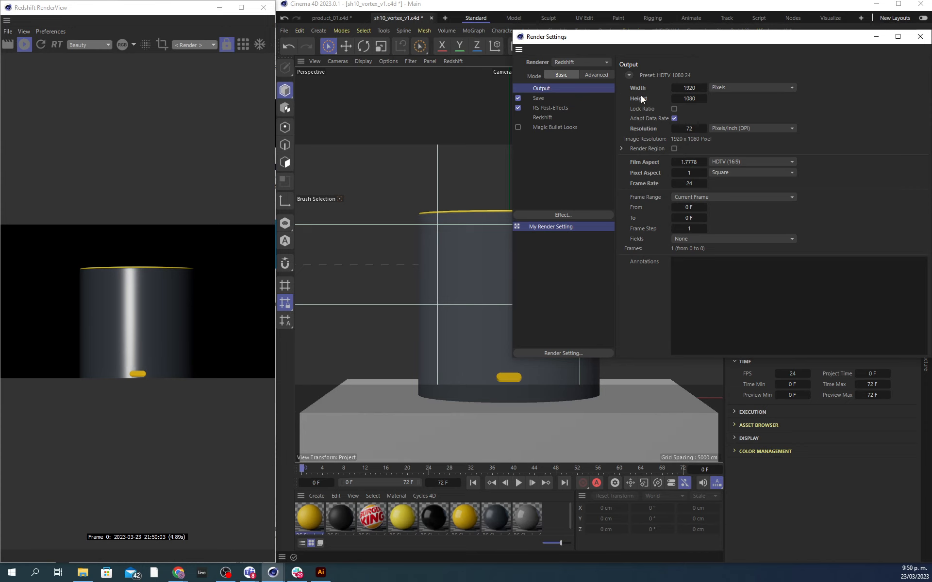
left_click(919, 36)
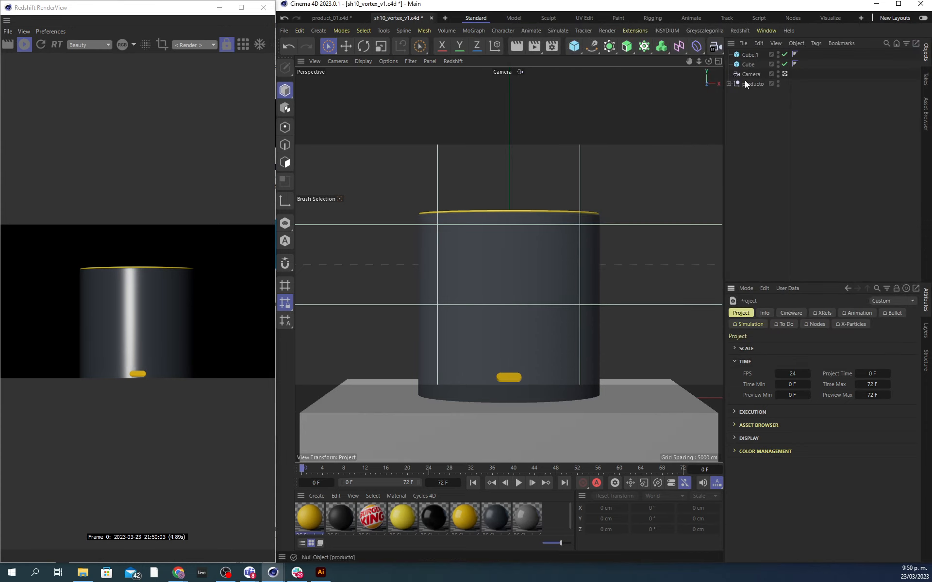
Step: Orbit the camera upward so it looks down into the yellow interior of the speaker
left_click_drag(526, 244, 525, 284, "alt")
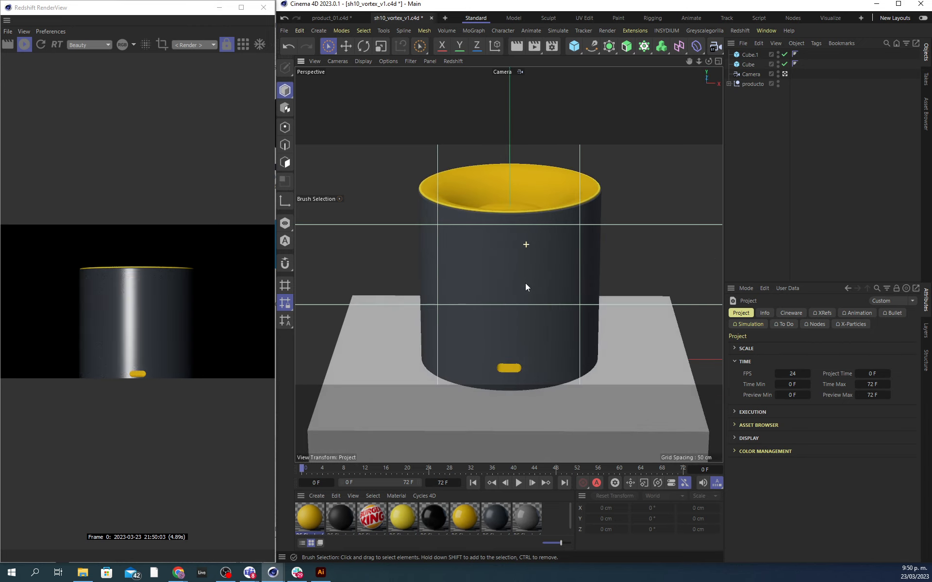
left_click_drag(524, 243, 528, 283, "alt")
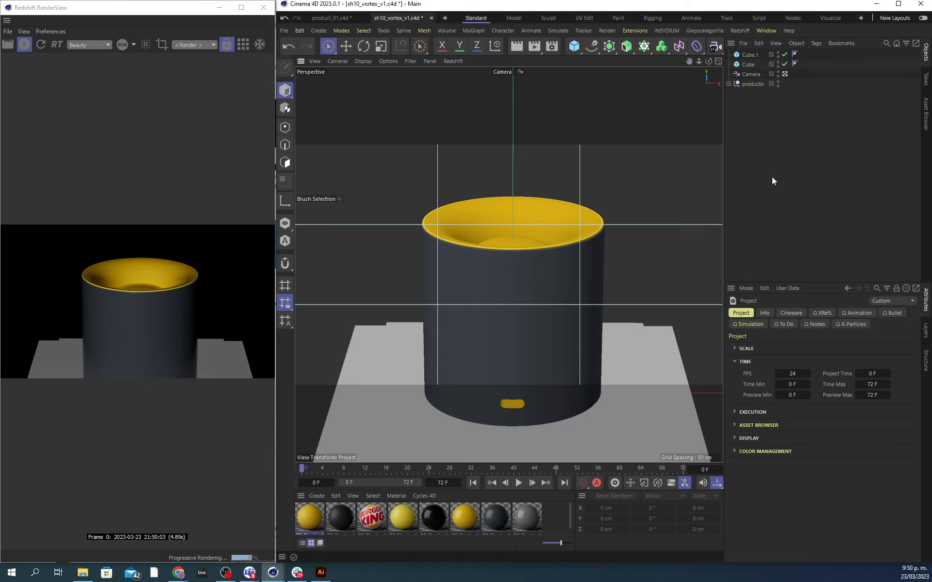
Step: Set the camera's heading rotation to 0° and its X position to 0 cm, and save the scene
left_click(752, 75)
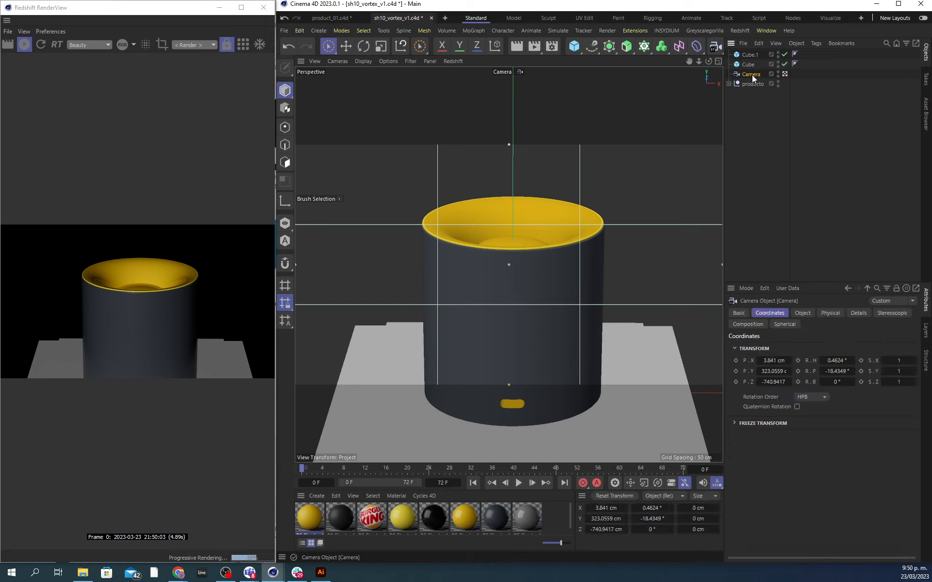
double_click(653, 508)
type("0")
key("Return")
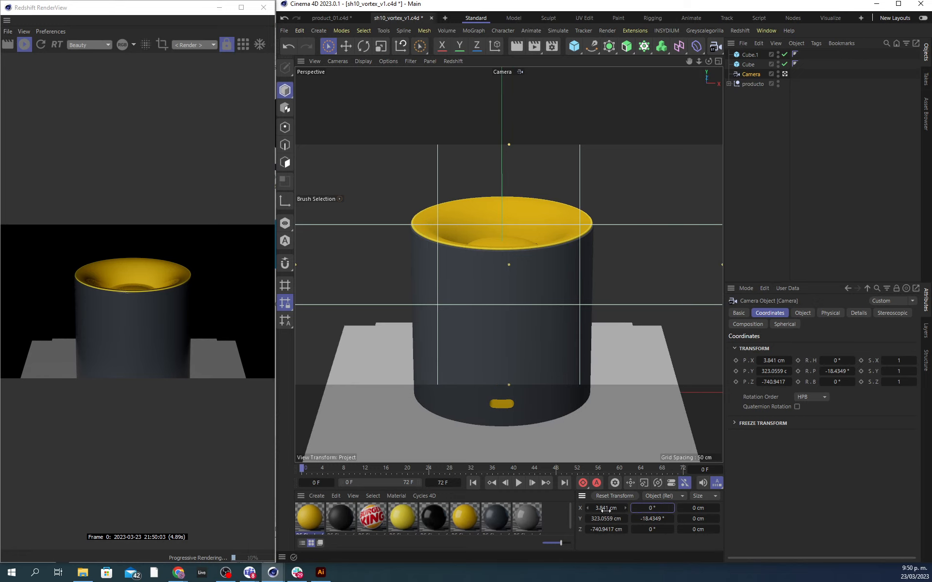
double_click(604, 508)
type("0")
key("Return")
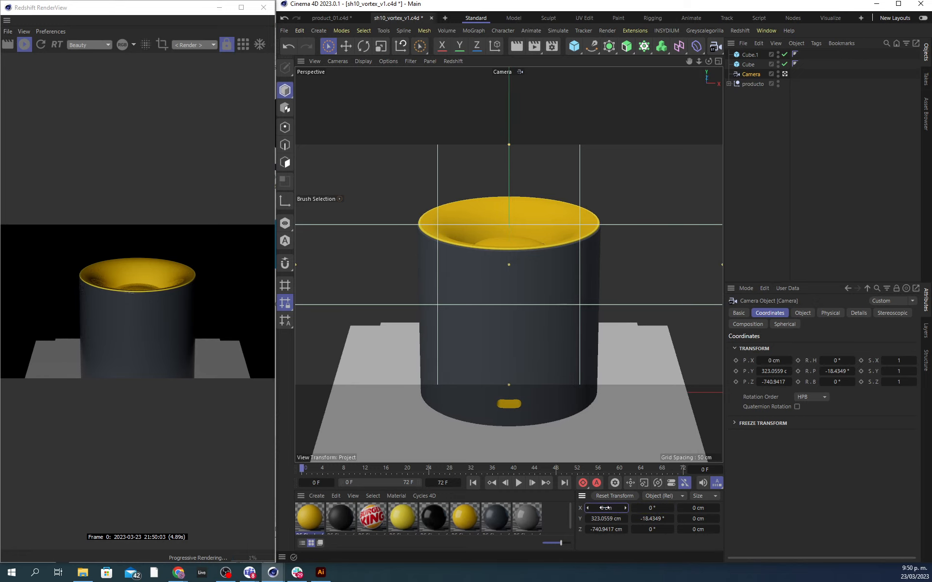
left_click(767, 135)
key("ctrl+s")
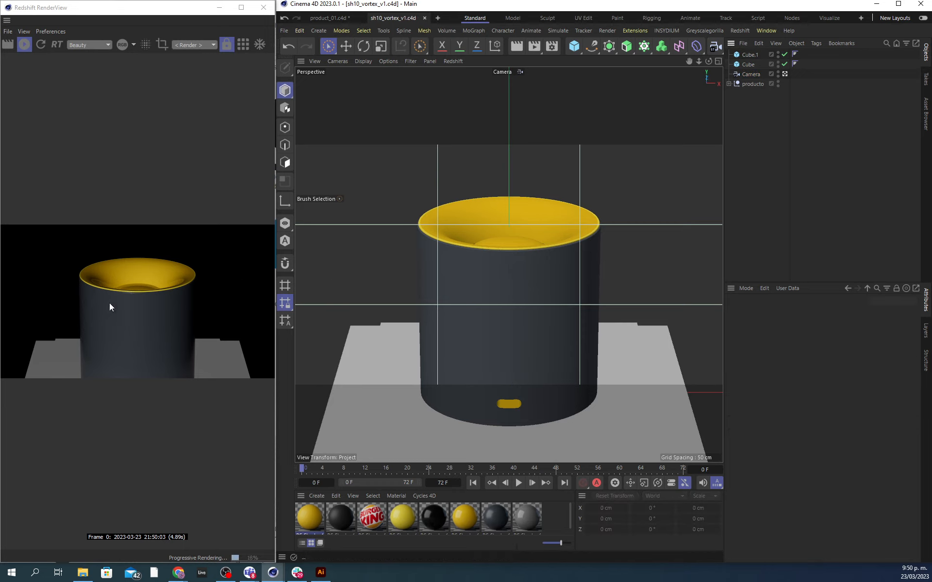
Step: Try a 36 mm focal length on the camera and dolly in close to the speaker
left_click(748, 74)
left_click(802, 313)
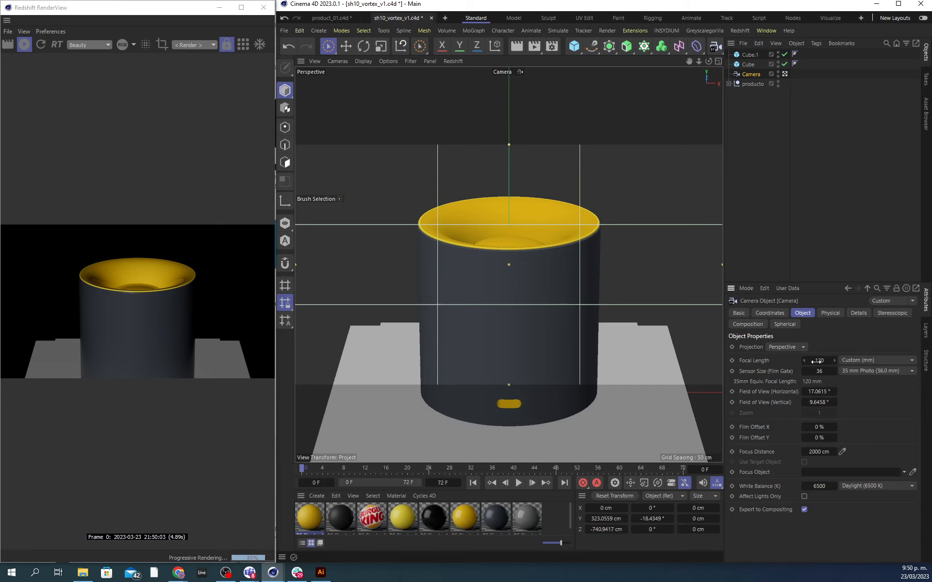
double_click(818, 361)
type("36")
key("Return")
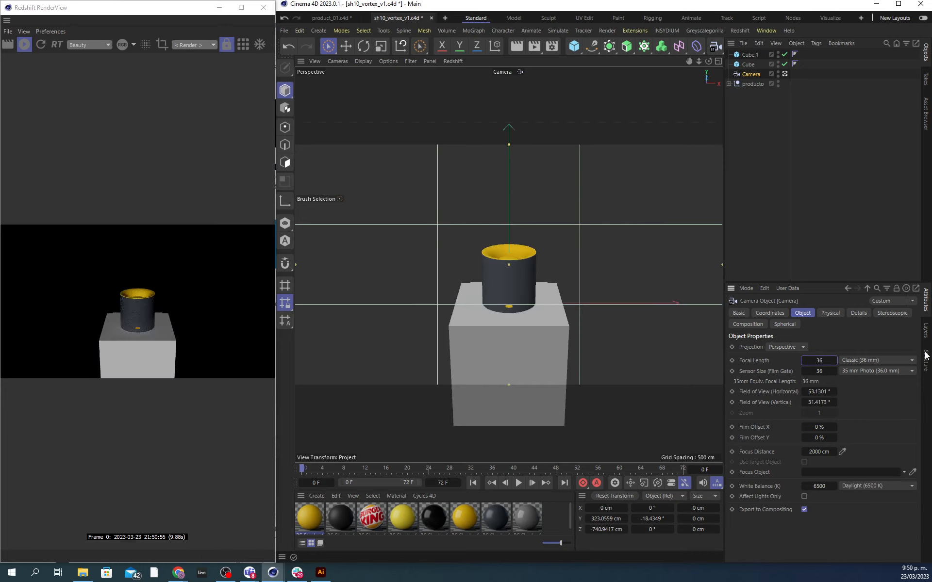
mouse_move(699, 61)
left_mouse_down()
mouse_move(752, 61)
mouse_move(700, 61)
left_mouse_up()
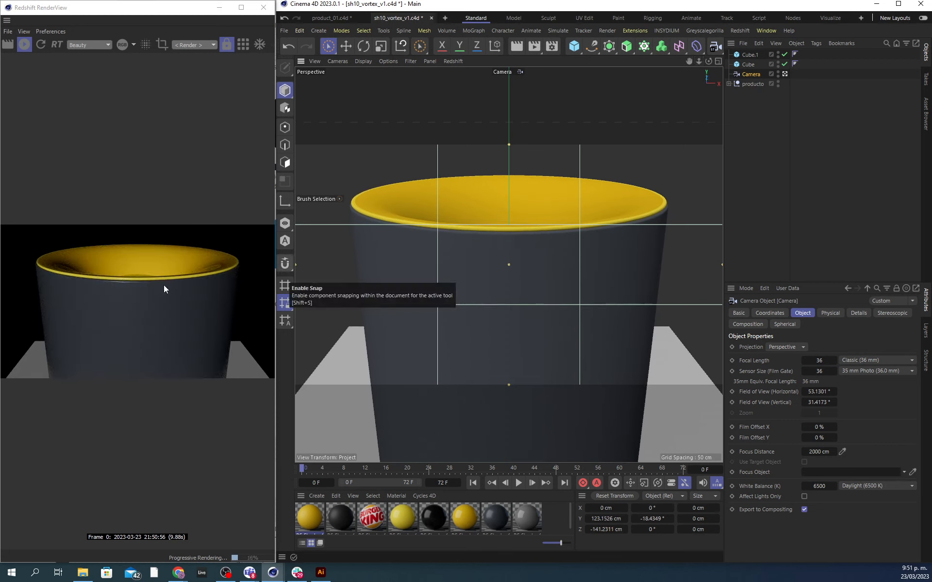
Step: Set the camera's focal length to 90 mm and dolly back until the speaker's full height fits in the viewport
left_click(819, 360)
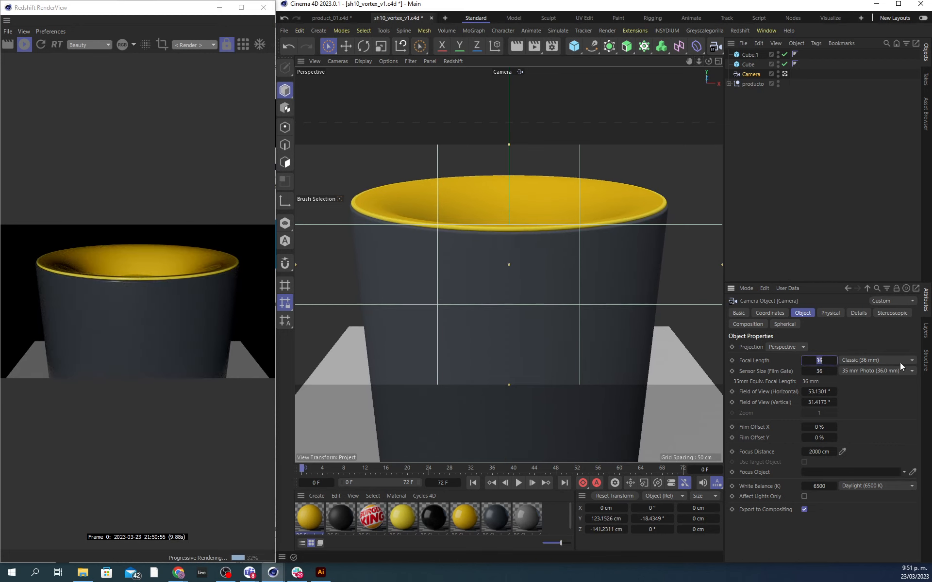
type("90")
key("Return")
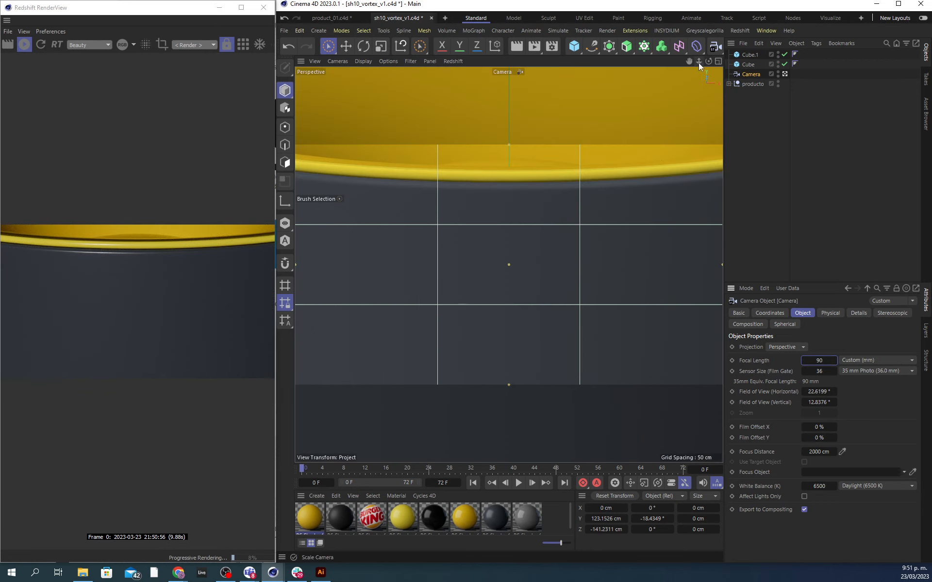
left_click_drag(698, 62, 650, 62)
left_click(758, 112)
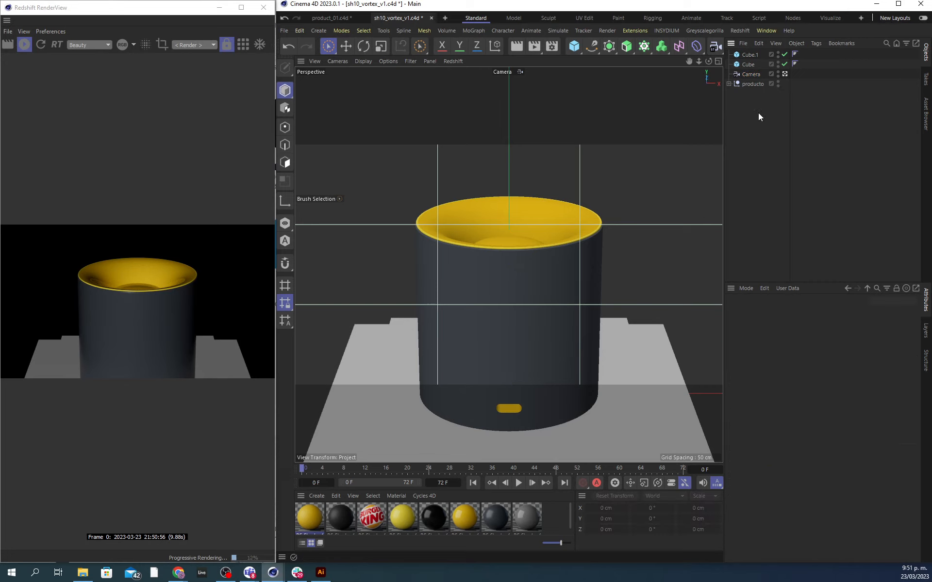
Step: Save the scene and add a Redshift Dome Light
key("ctrl+s")
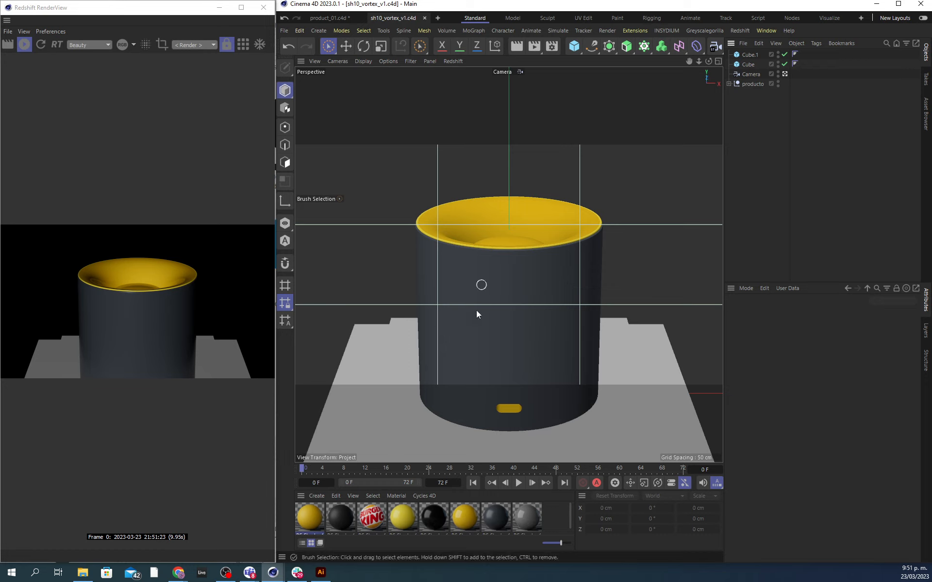
left_click(740, 30)
mouse_move(750, 60)
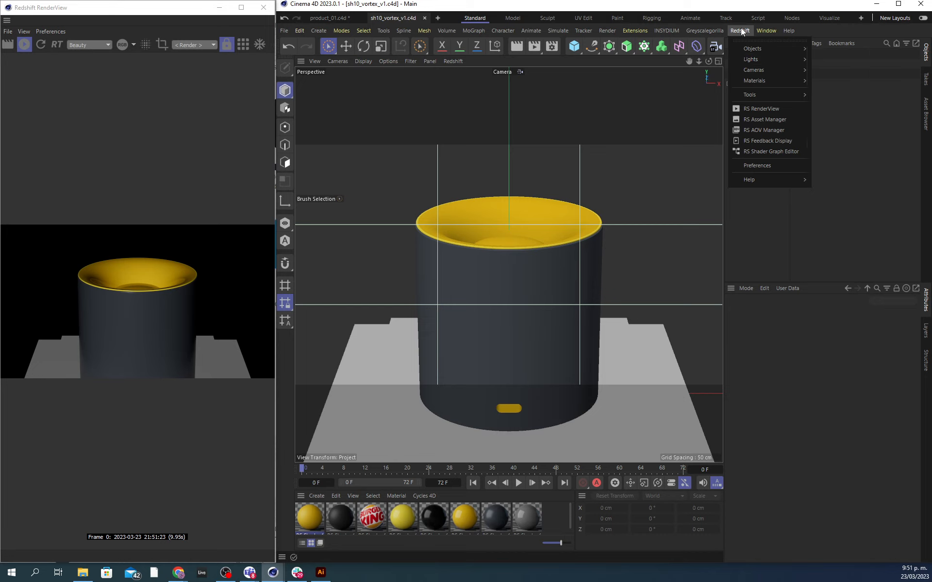
mouse_move(786, 60)
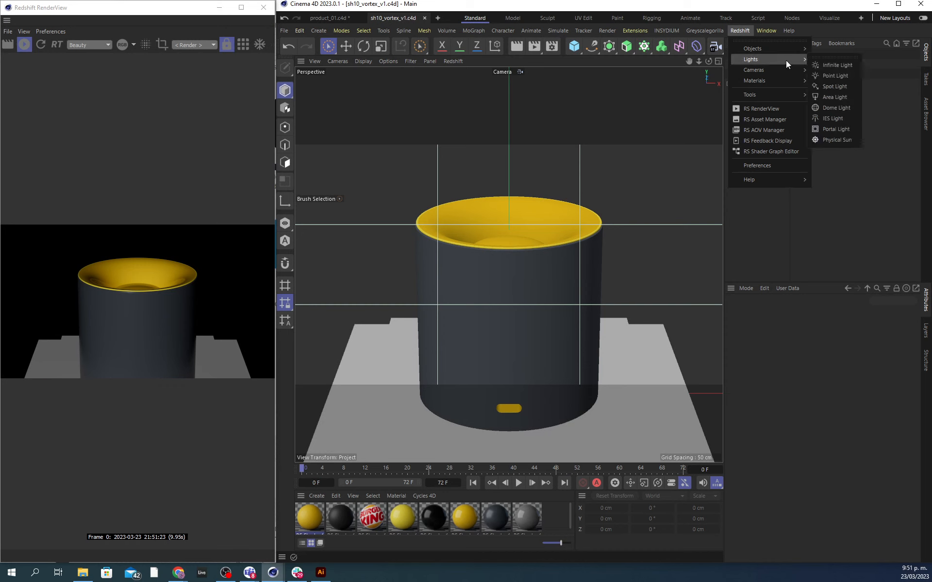
left_click(834, 106)
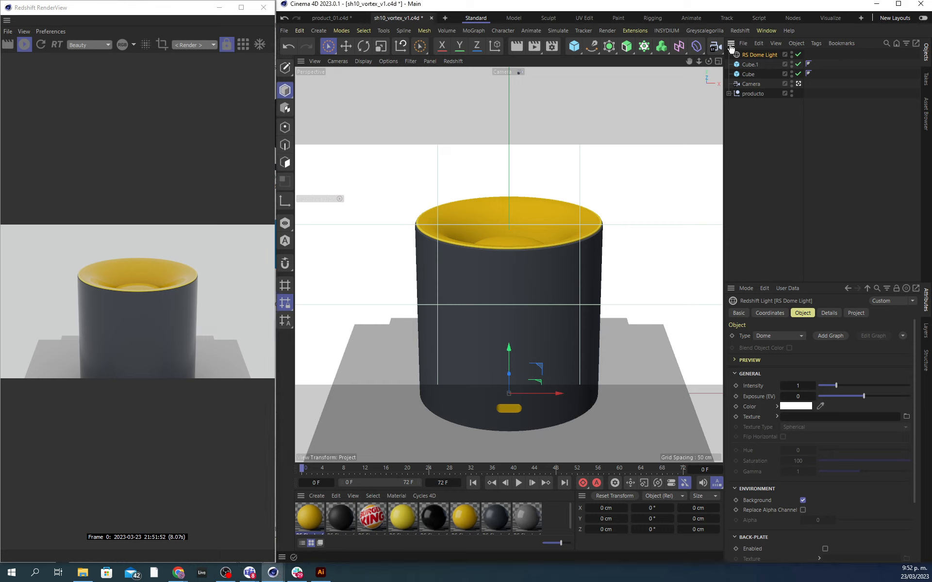
Step: Load the GSG ProStudiosMetal Vol2 12 Env HDRI from Greyscalegorilla's Plus Library into the dome light's texture
left_click(704, 31)
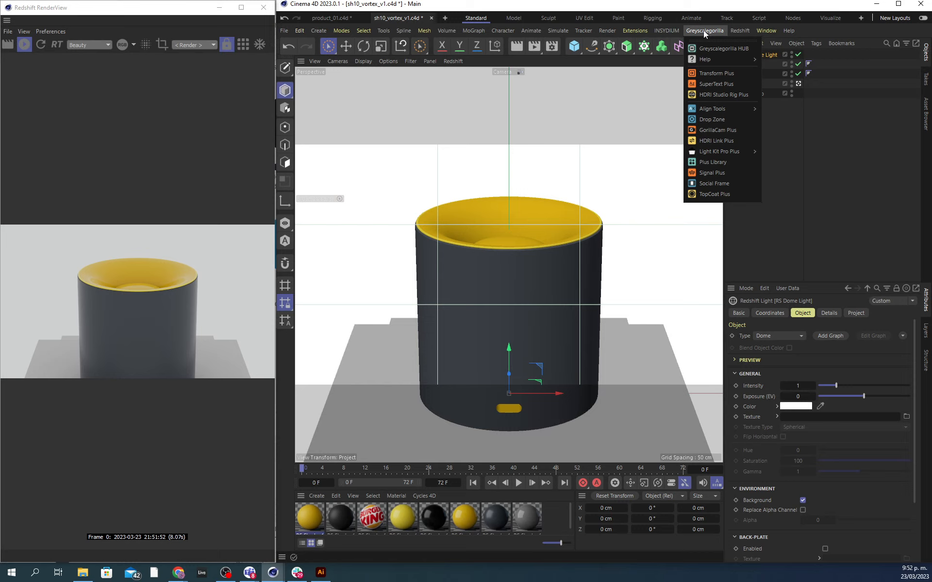
left_click(712, 165)
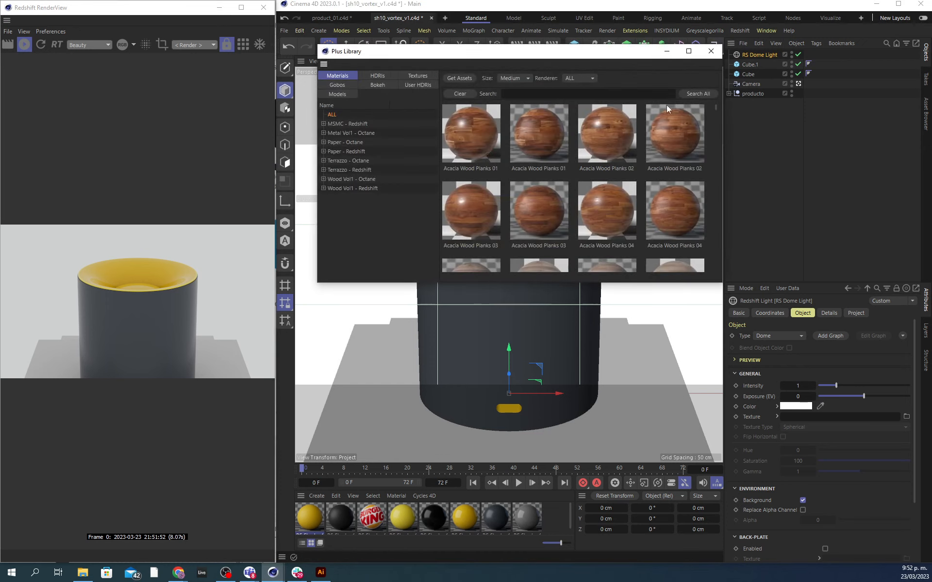
left_click_drag(593, 52, 571, 47)
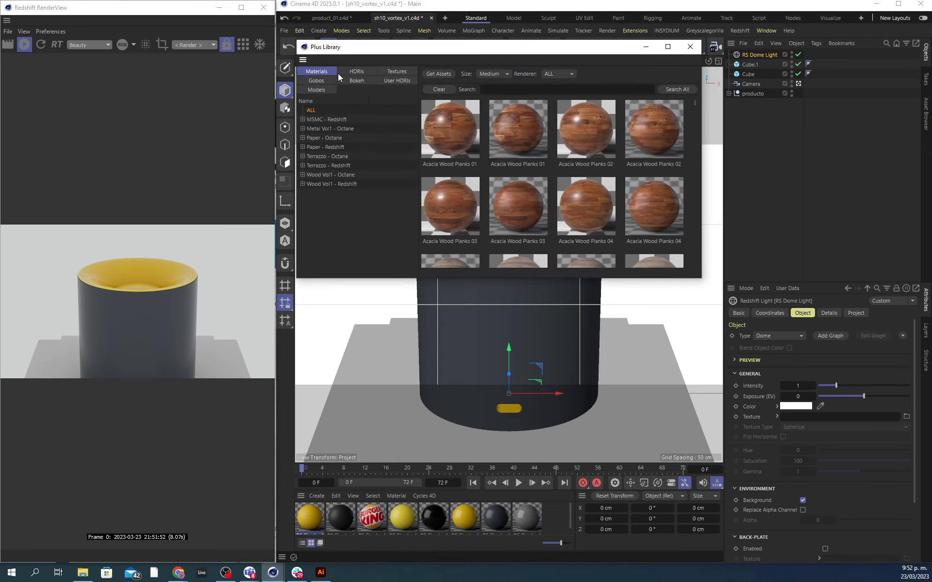
left_click(362, 73)
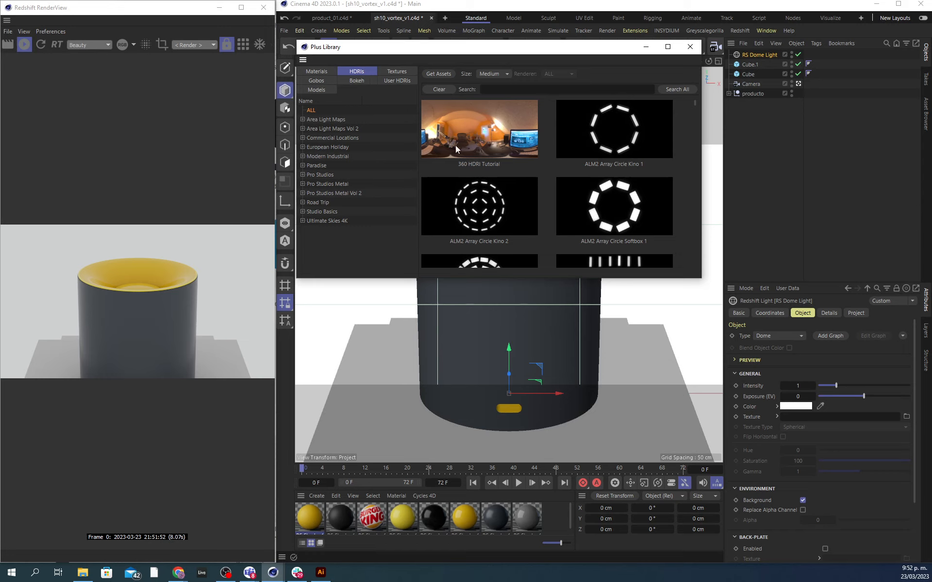
left_click(332, 183)
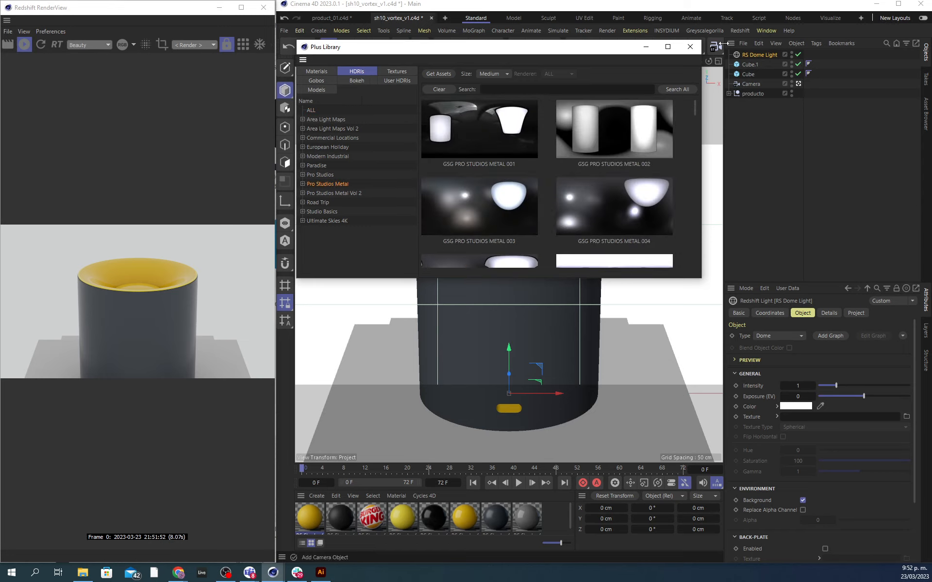
scroll(565, 191, "down", 2)
scroll(563, 188, "down", 1)
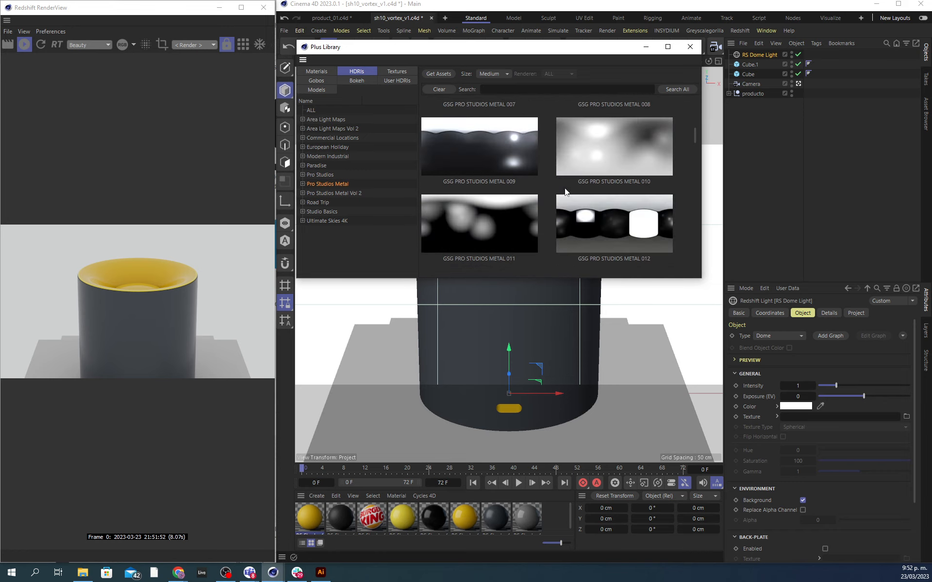
left_click(345, 193)
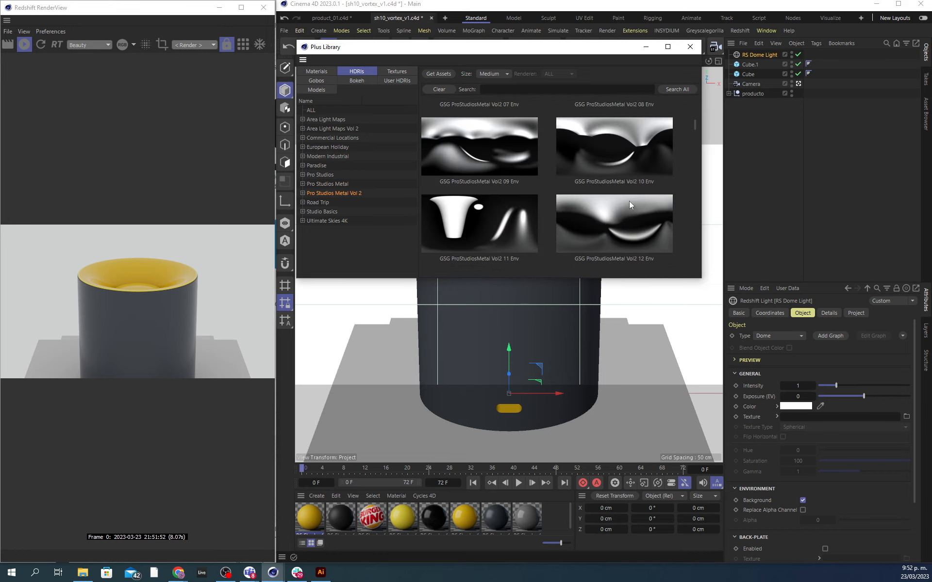
left_click_drag(609, 214, 834, 418)
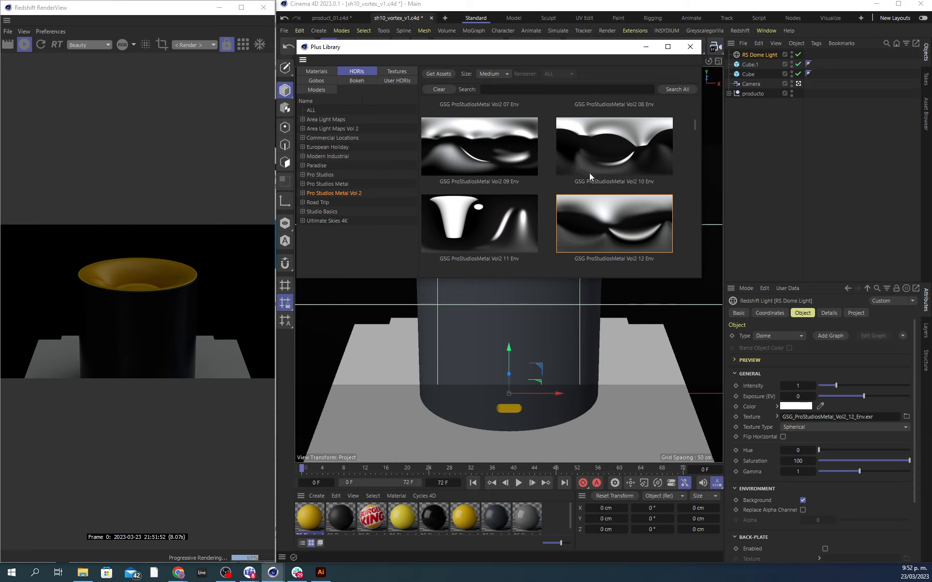
Step: Replace the dome light's texture with the GSG ProStudiosMetal Vol2 24 Env HDRI and close the Plus Library
scroll(628, 228, "down", 2)
scroll(628, 228, "down", 5)
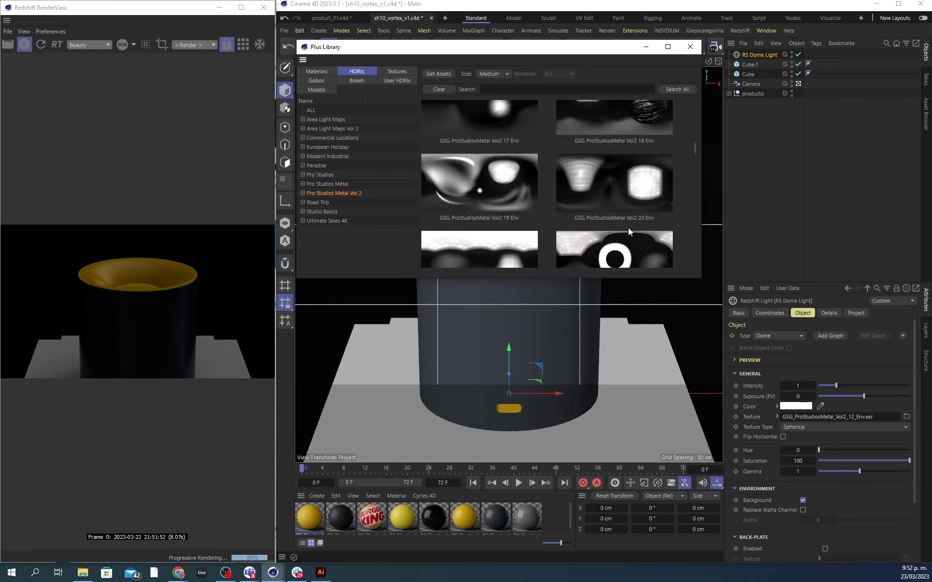
scroll(628, 228, "up", 1)
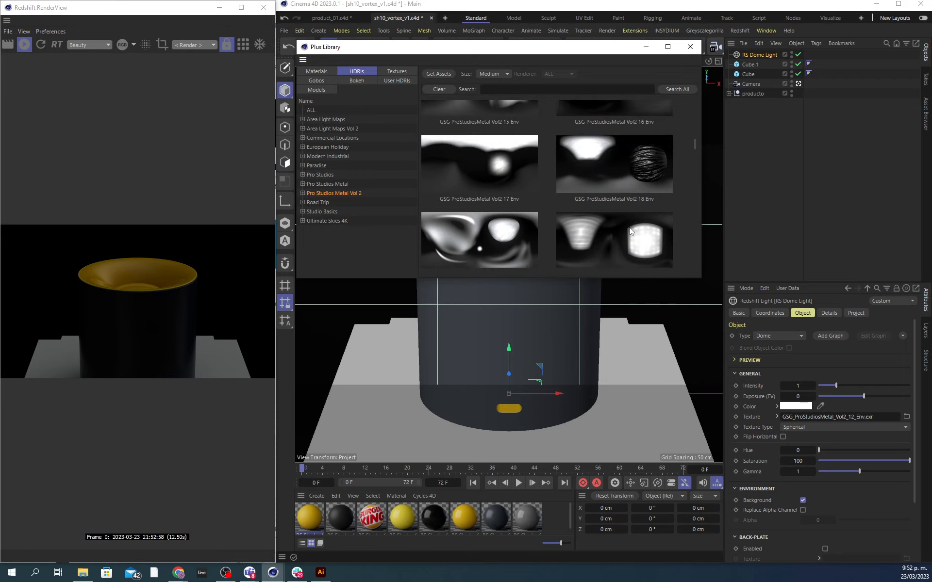
scroll(630, 231, "down", 3)
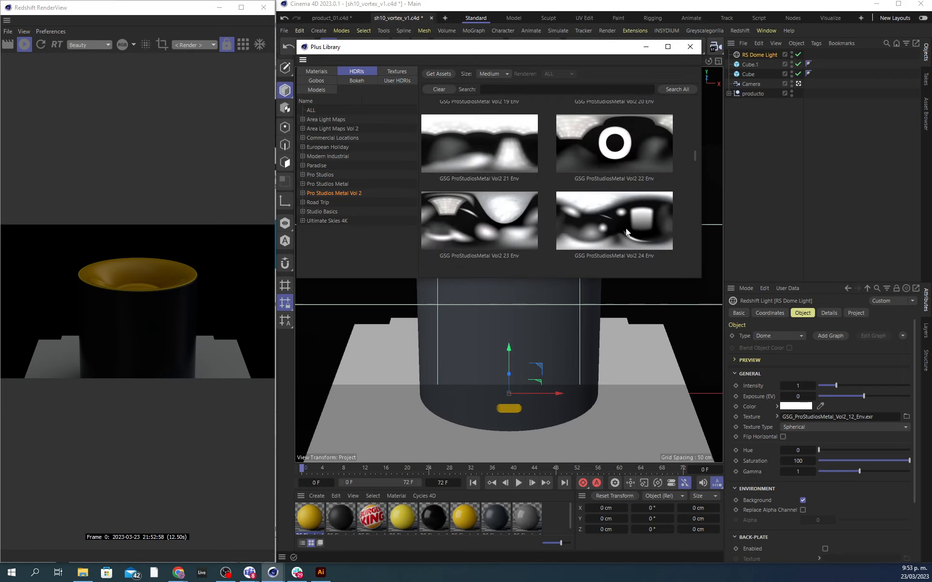
left_click_drag(613, 224, 818, 420)
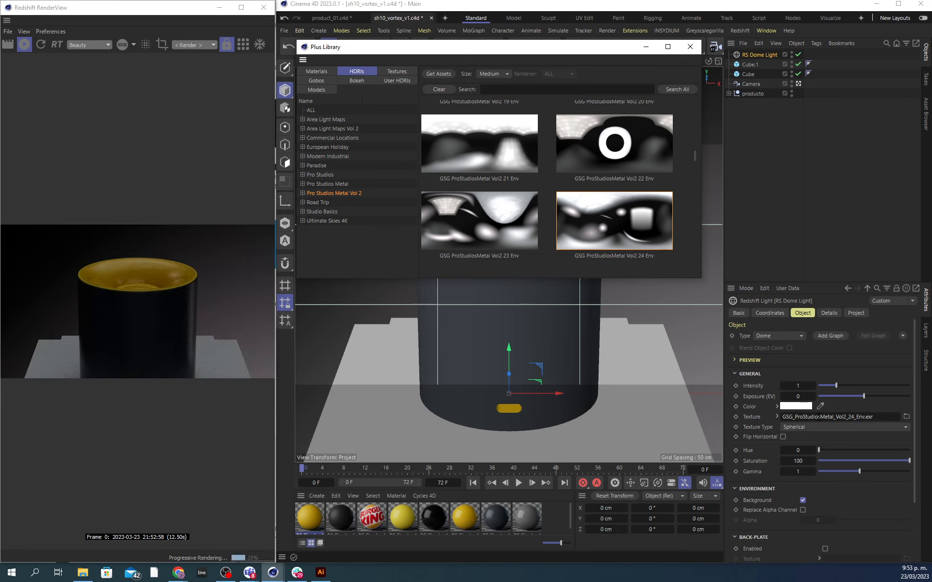
left_click(689, 46)
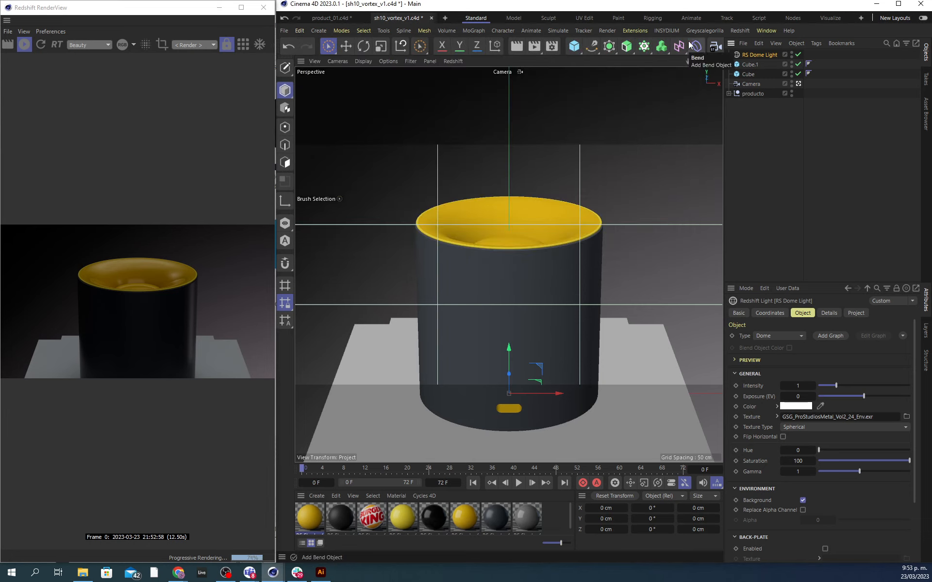
Step: Browse the Pro Studios Metal and Pro Studios Metal Vol 2 HDRI collections in an enlarged Plus Library window
left_click(701, 30)
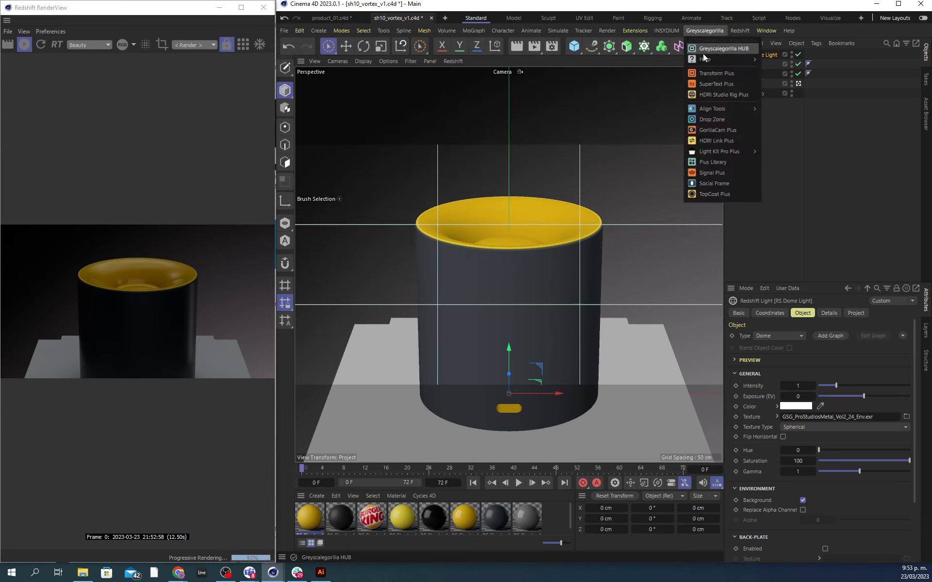
left_click(717, 162)
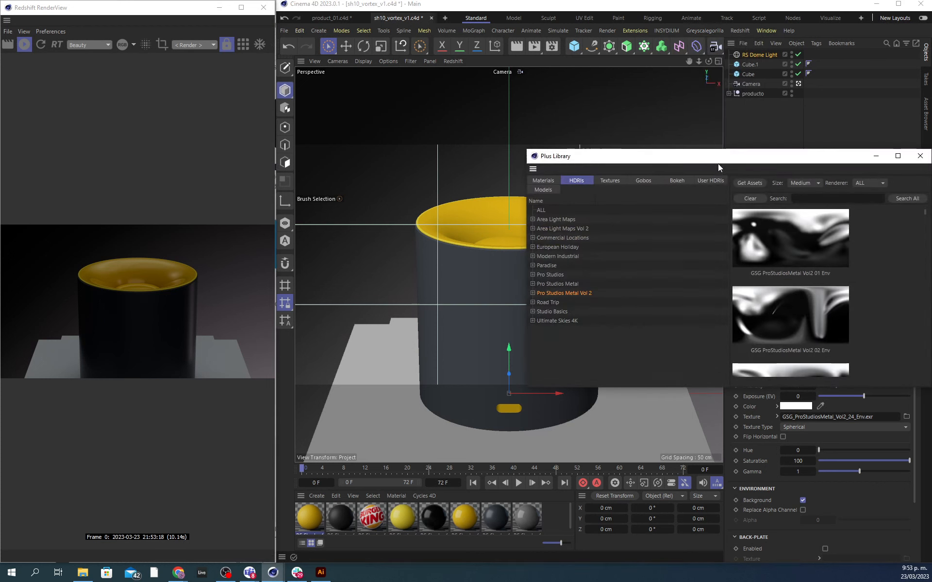
left_click_drag(731, 162, 558, 103)
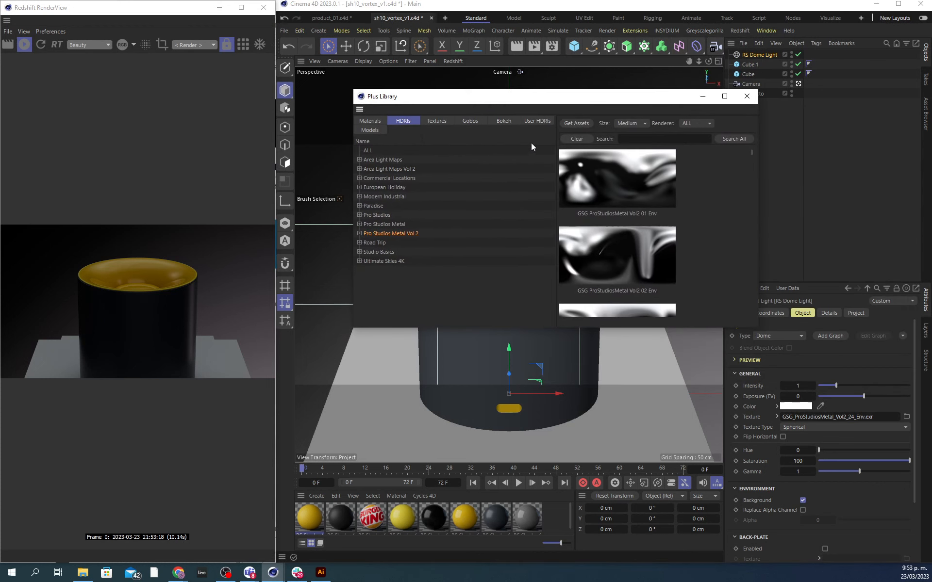
left_click(396, 224)
left_click_drag(753, 329, 841, 466)
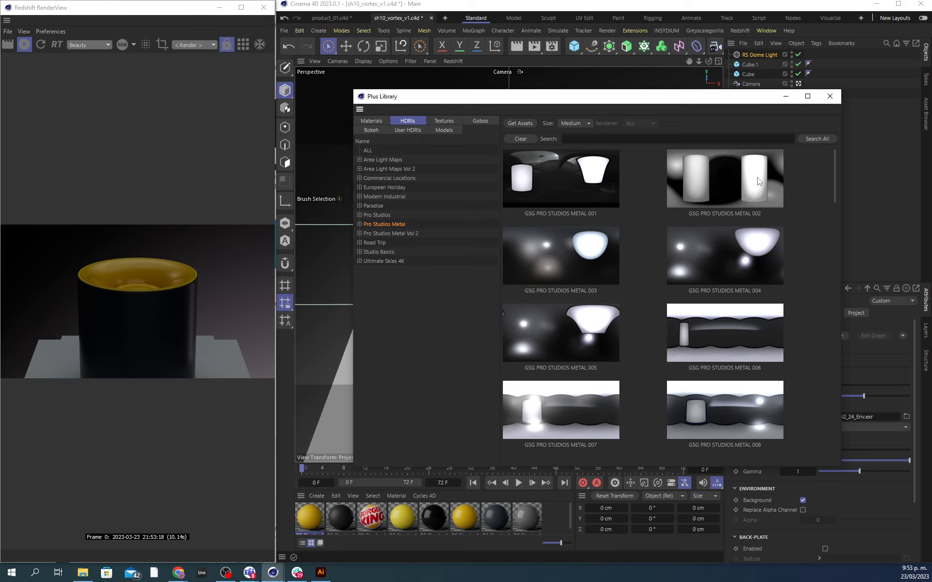
left_click(385, 234)
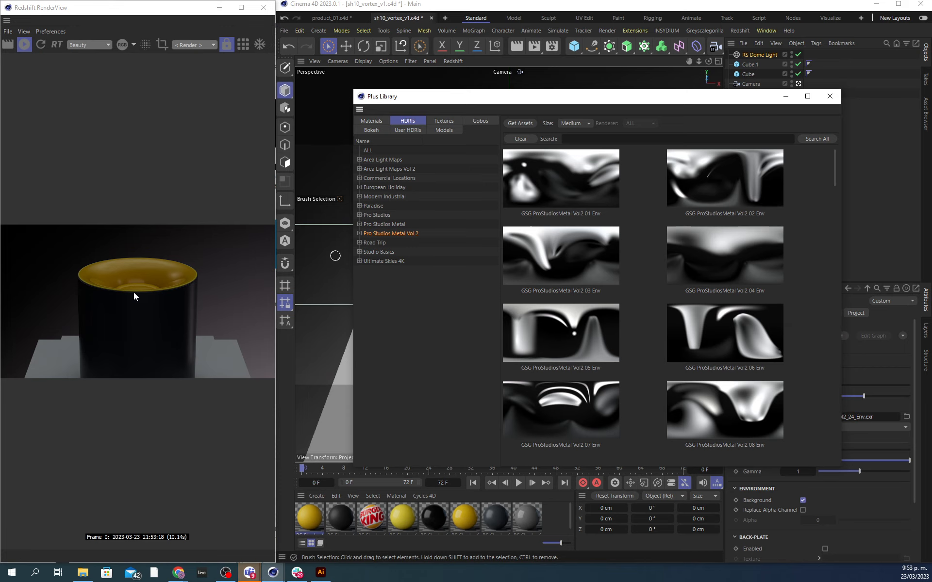
left_click(829, 96)
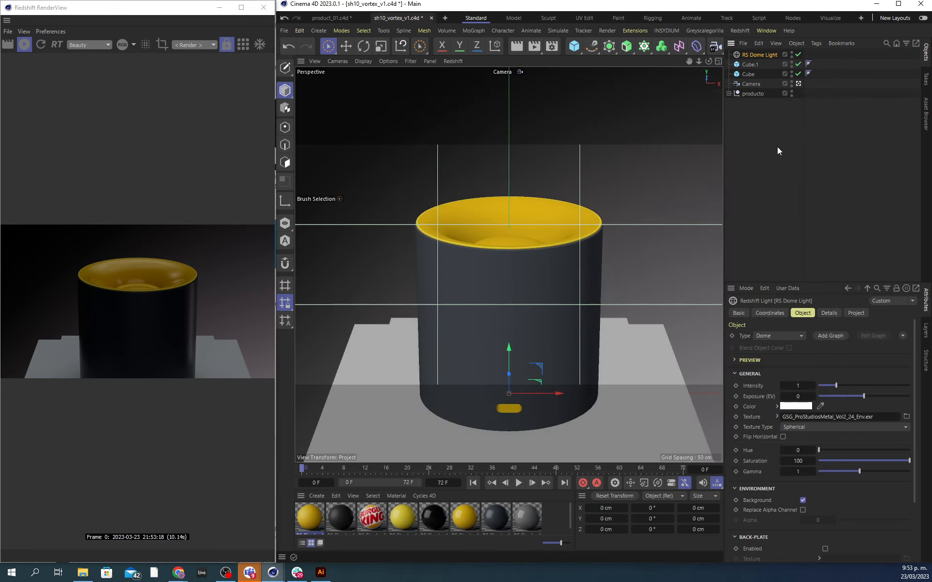
Step: Disable both cubes, Cube.1 and Cube, beneath the speaker and save the scene
left_click(737, 167)
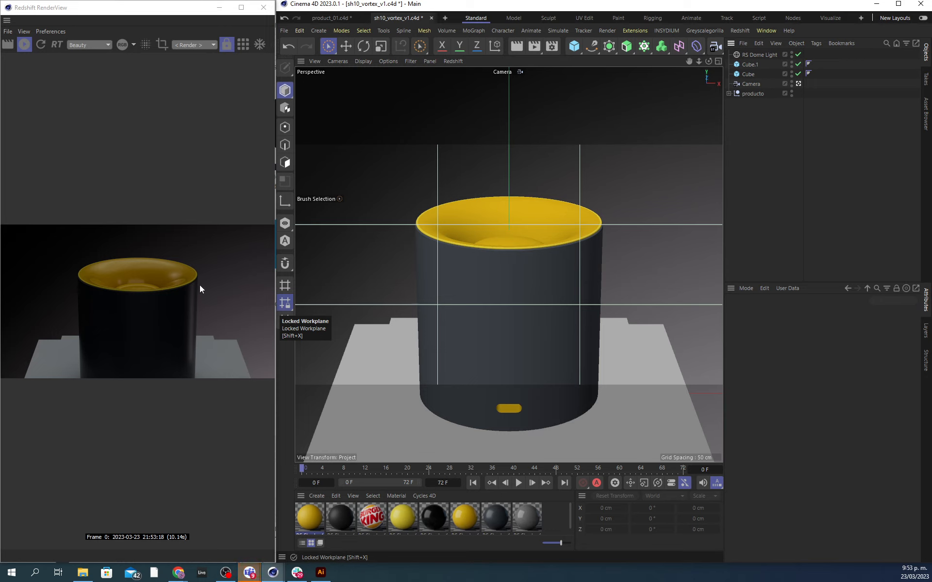
left_click(629, 354)
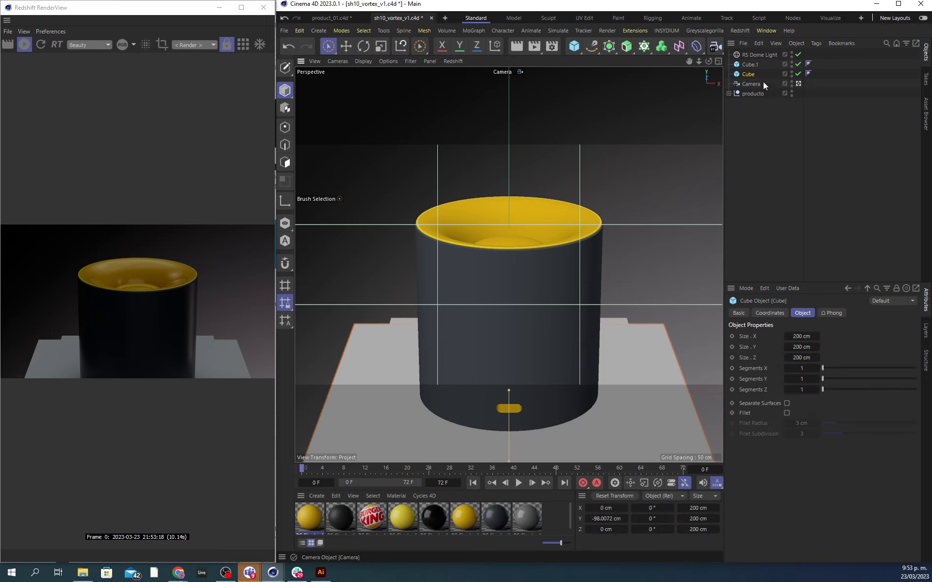
left_click(799, 64)
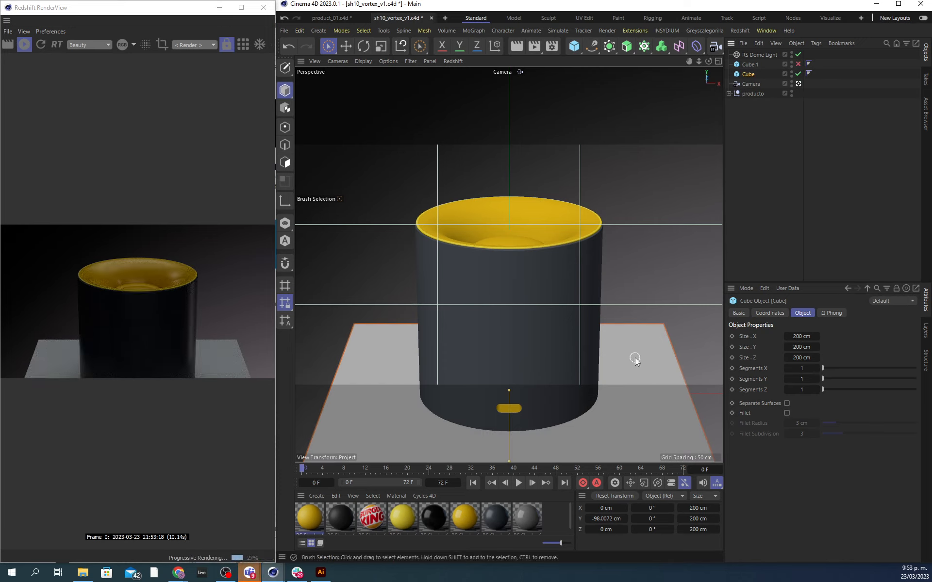
left_click(799, 73)
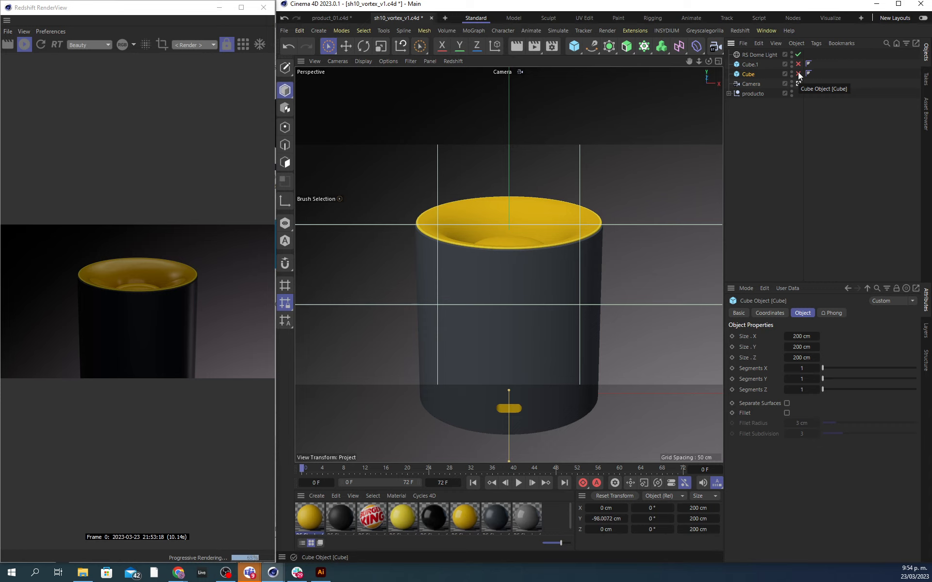
key("ctrl+s")
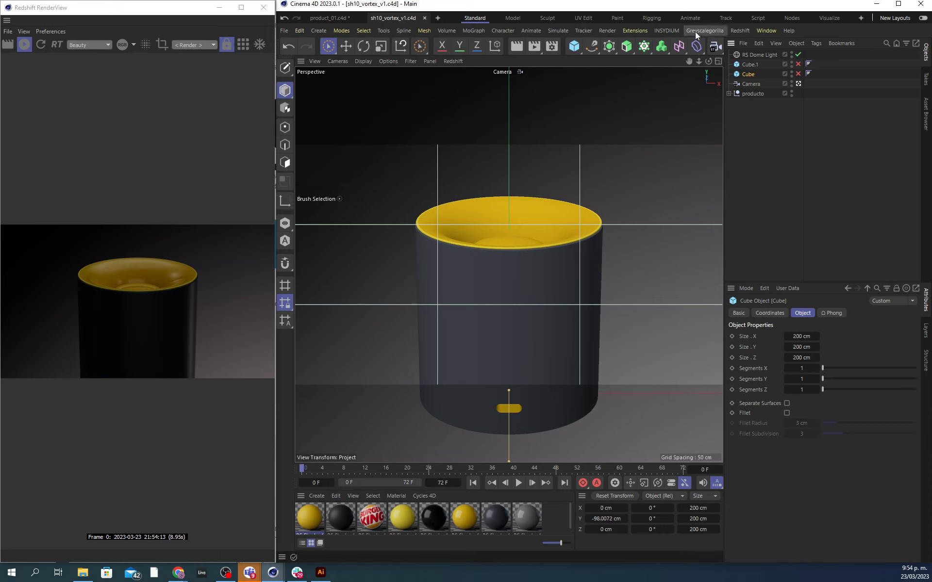
Step: Add a Redshift Area Light and move it along X to about -91 cm, beside the speaker
left_click(739, 30)
mouse_move(747, 60)
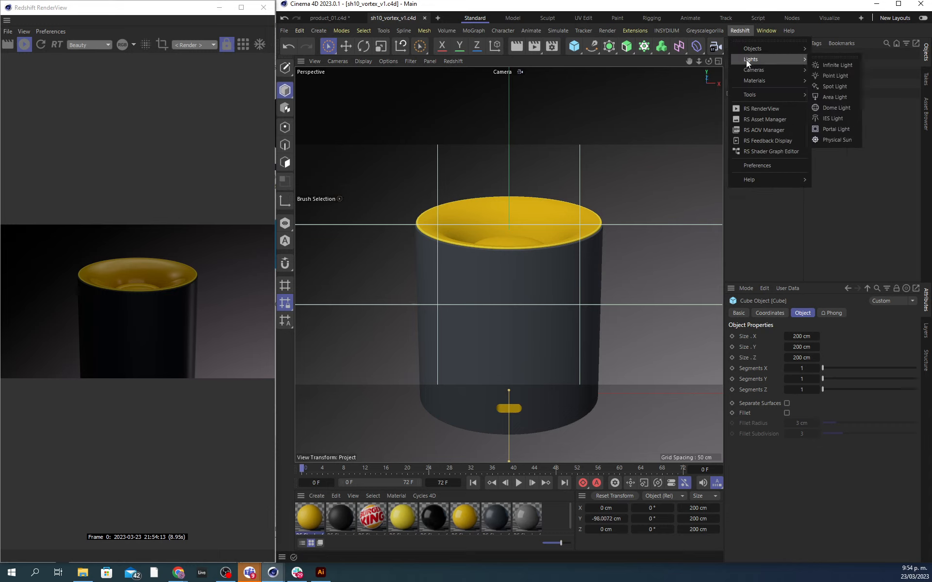
left_click(832, 97)
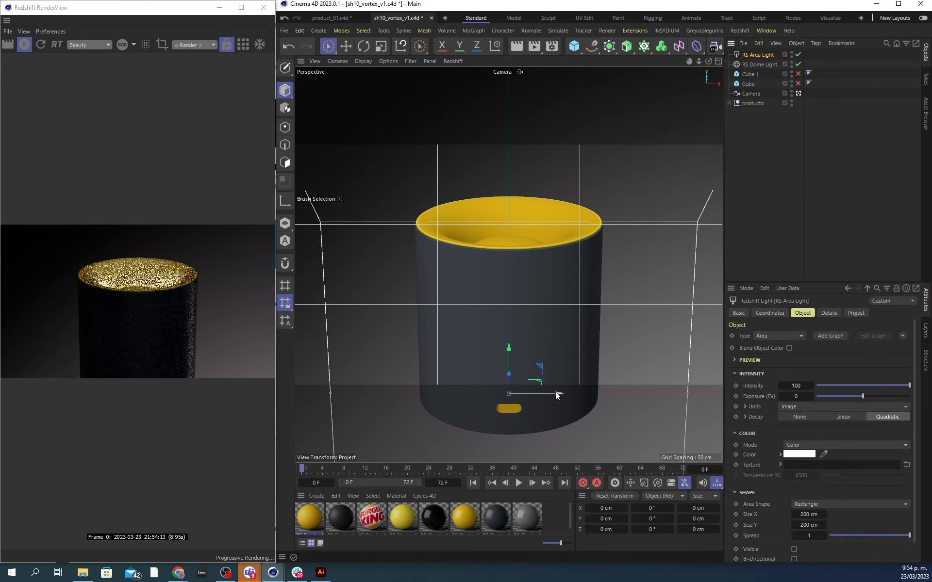
left_click_drag(555, 391, 392, 374)
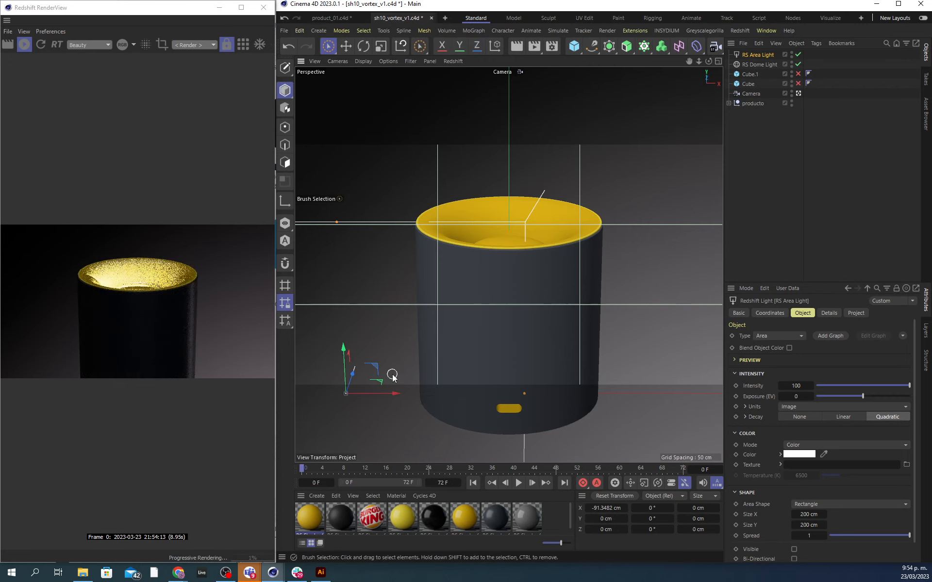
Step: Scale the area light down and rotate its heading to about -86° so it faces the speaker's side
key("t")
mouse_move(496, 304)
left_mouse_down()
mouse_move(485, 287)
mouse_move(349, 368)
left_mouse_up()
key("space")
key("r")
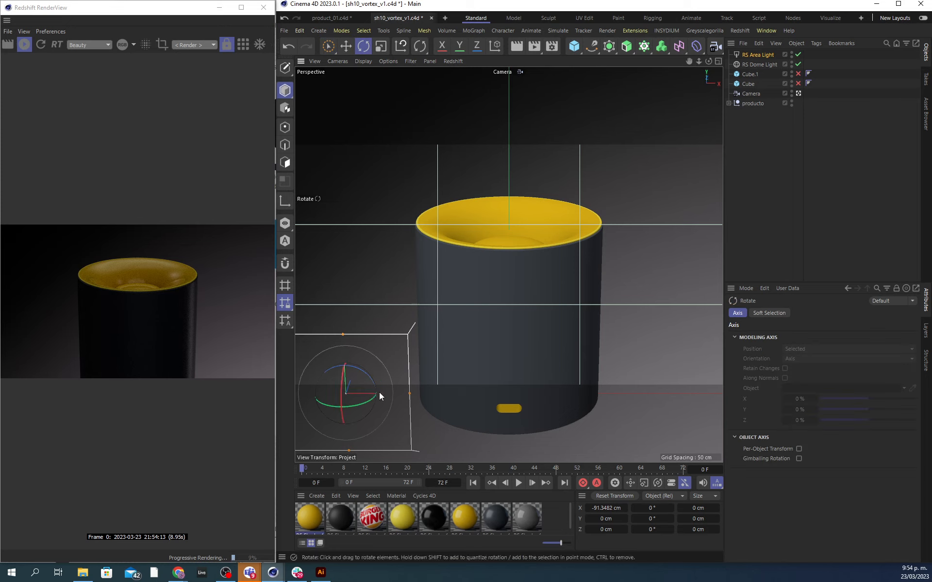
left_click_drag(365, 404, 304, 412)
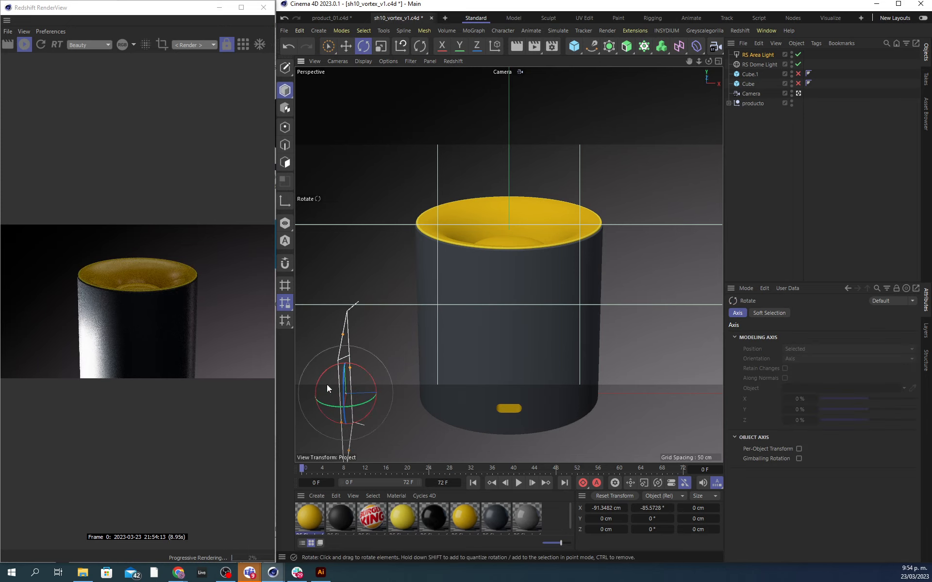
Step: Stretch the area light's height to about 137 cm and move it farther from the speaker, to about X -98 cm and Z 15 cm
left_click_drag(342, 337, 337, 282)
key("space")
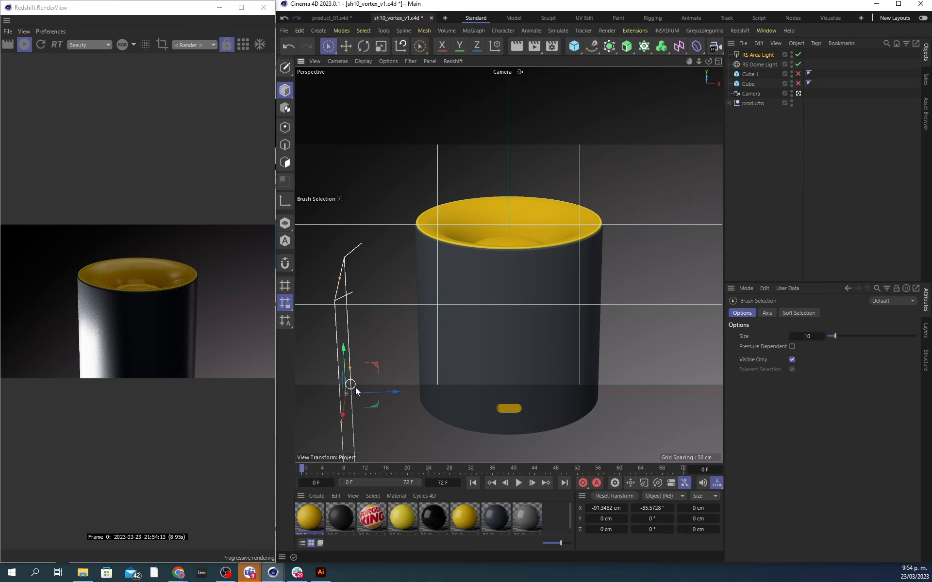
mouse_move(368, 391)
left_mouse_down()
mouse_move(332, 406)
mouse_move(347, 368)
mouse_move(336, 392)
left_mouse_up()
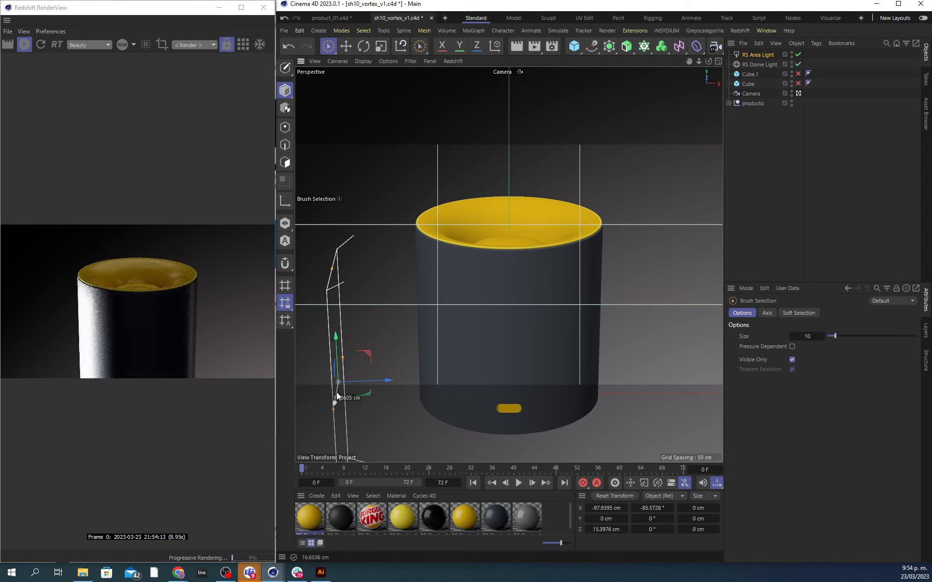
Step: Lower the area light's intensity to 4.9
left_click(754, 54)
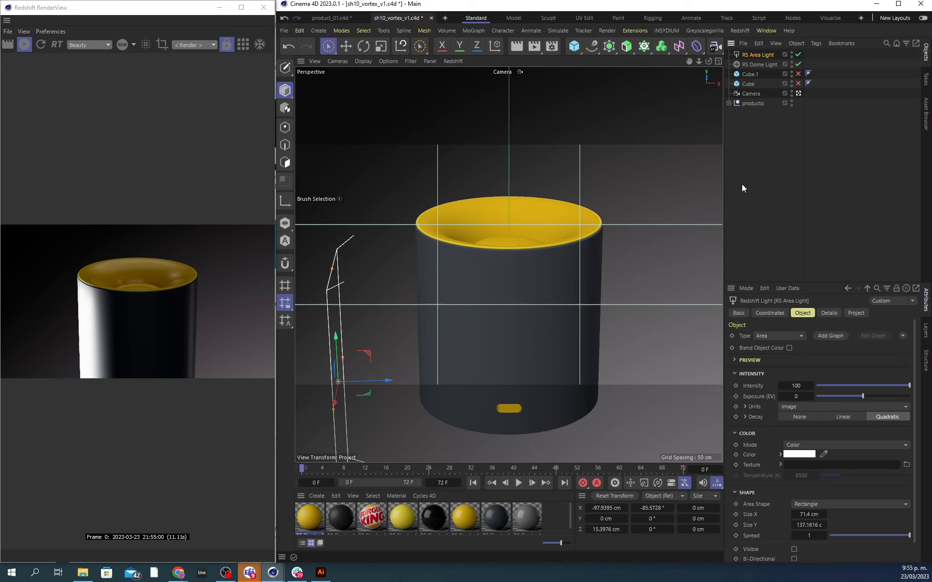
left_click(843, 386)
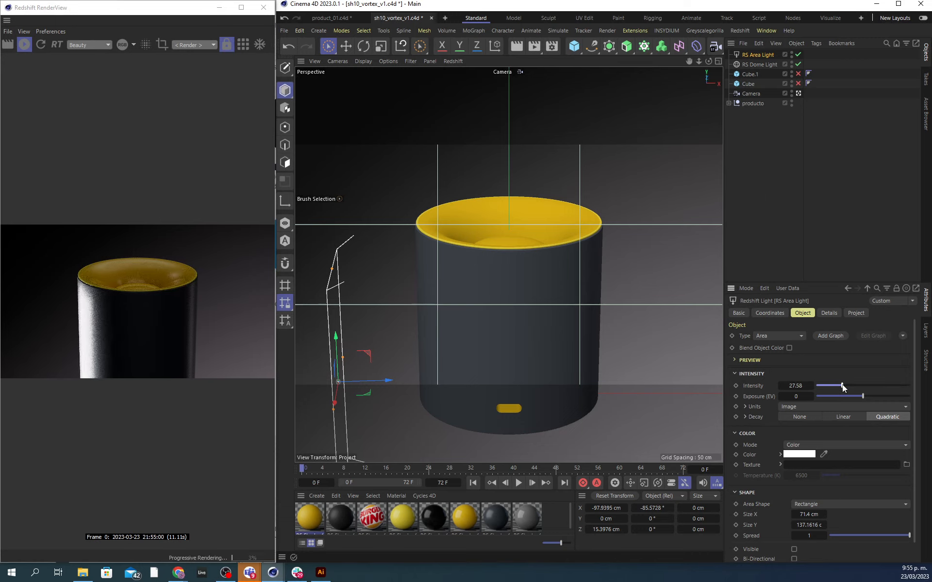
left_click_drag(842, 385, 820, 386)
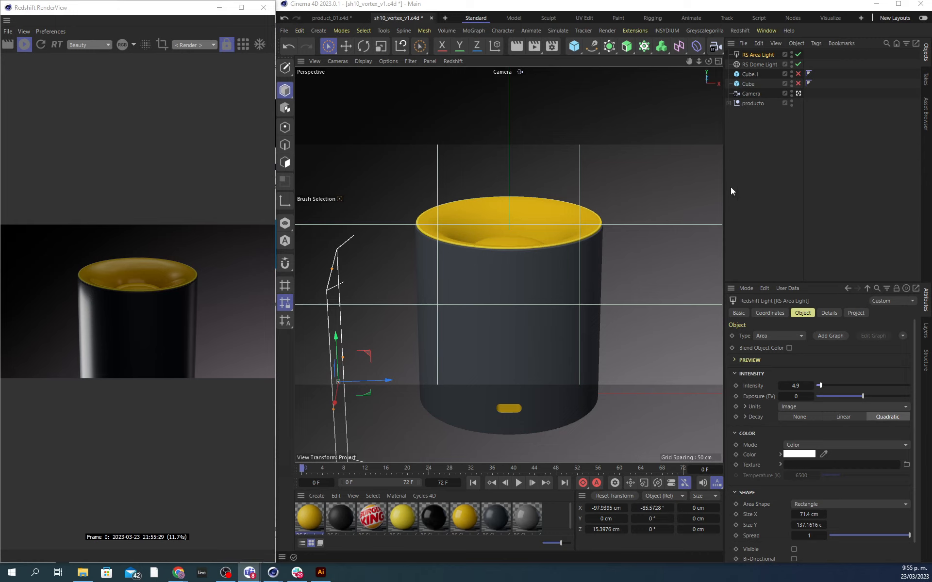
Step: Move the area light to about X -89, Y 46 and Z 16 cm, and stretch its height to about 156 cm
left_click(749, 54)
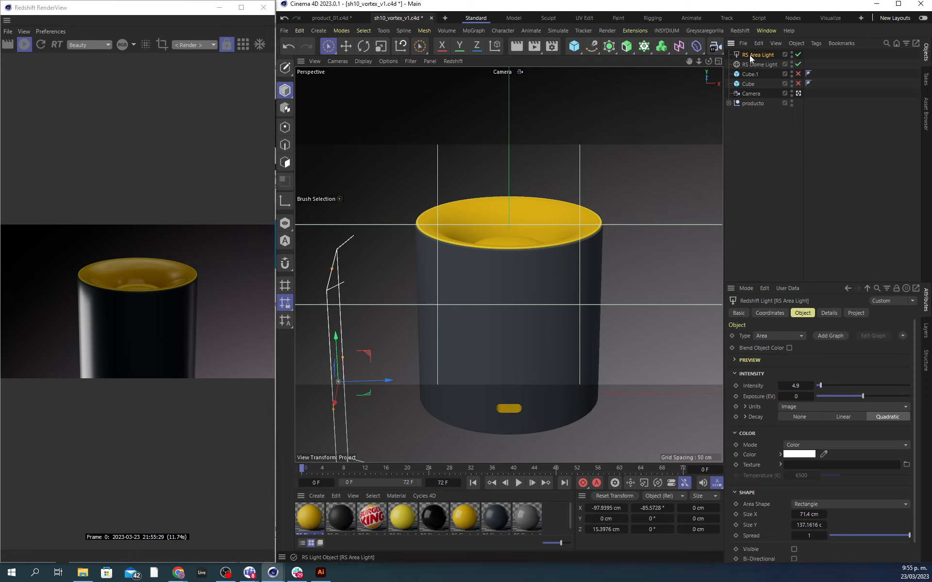
left_click_drag(390, 383, 406, 380)
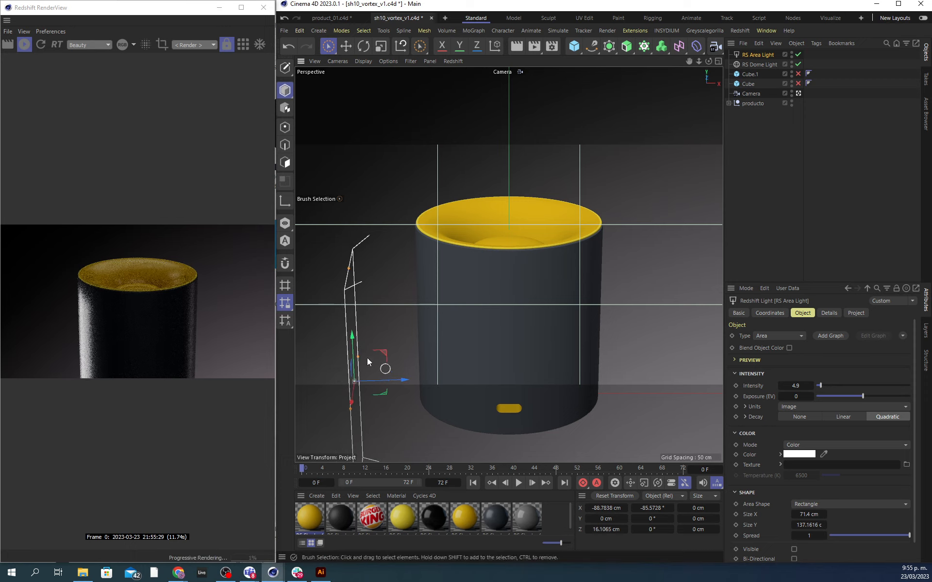
left_click_drag(355, 345, 360, 264)
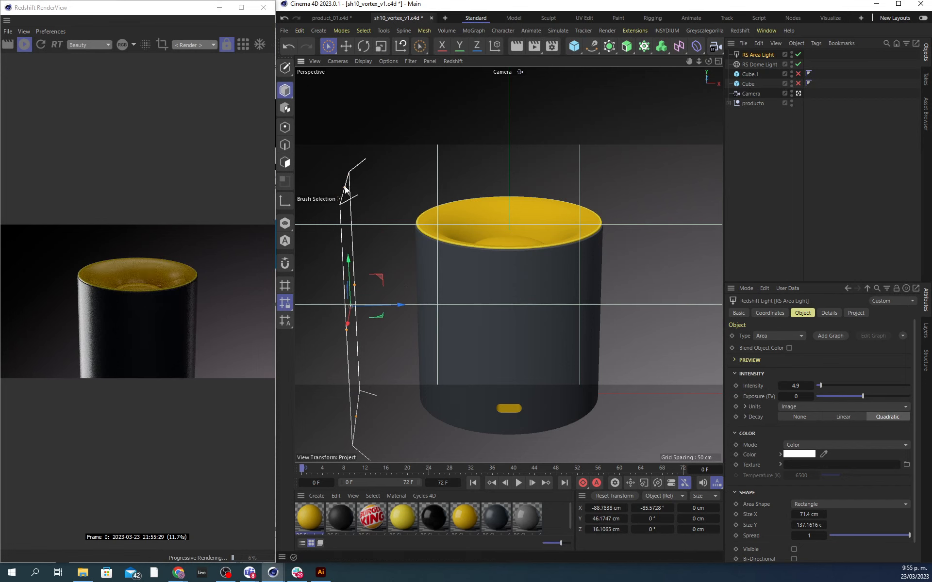
left_click_drag(343, 183, 341, 175)
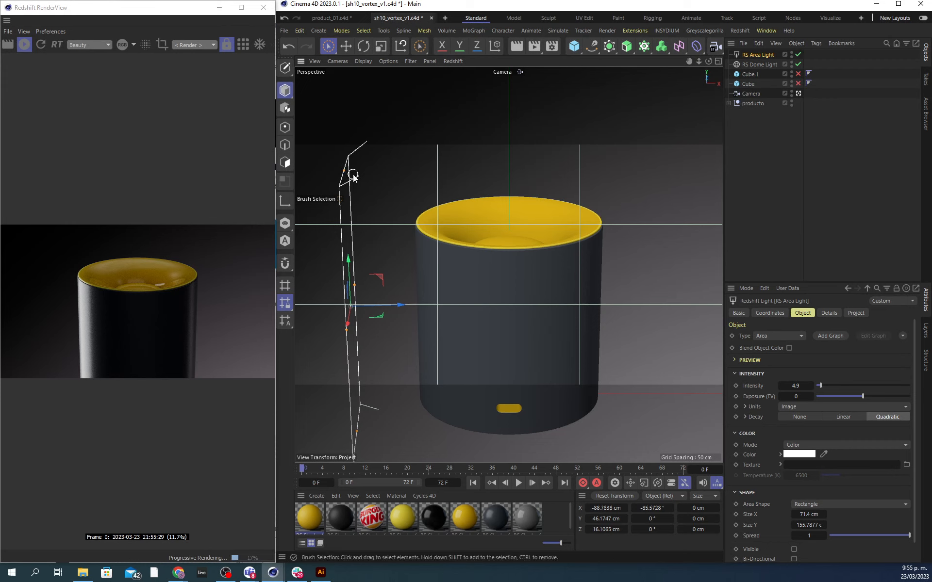
Step: Try the area light at about 420 × 917 cm with exposure -3.557, and at about 11 × 24 cm with intensity 26.55 and exposure 1.701
key("t")
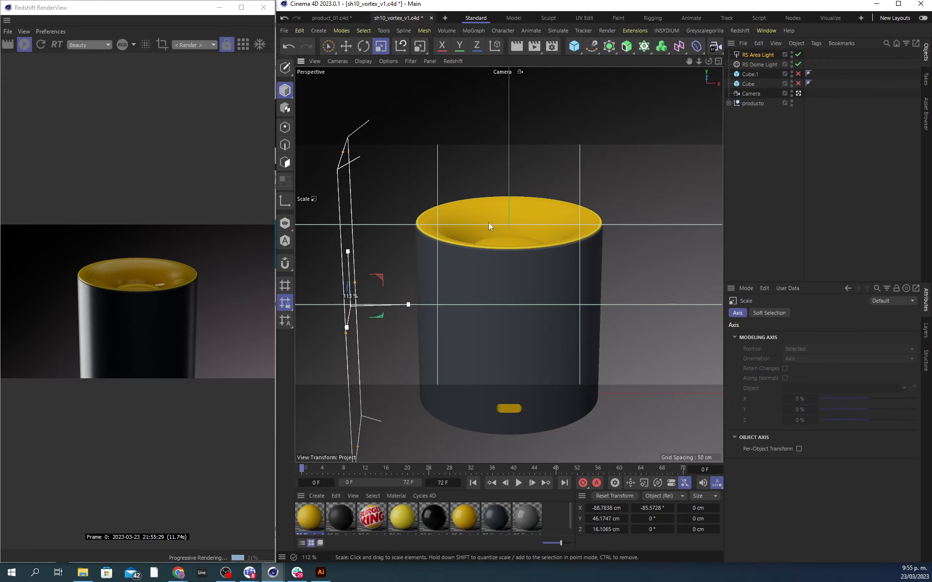
left_click_drag(408, 304, 646, 297)
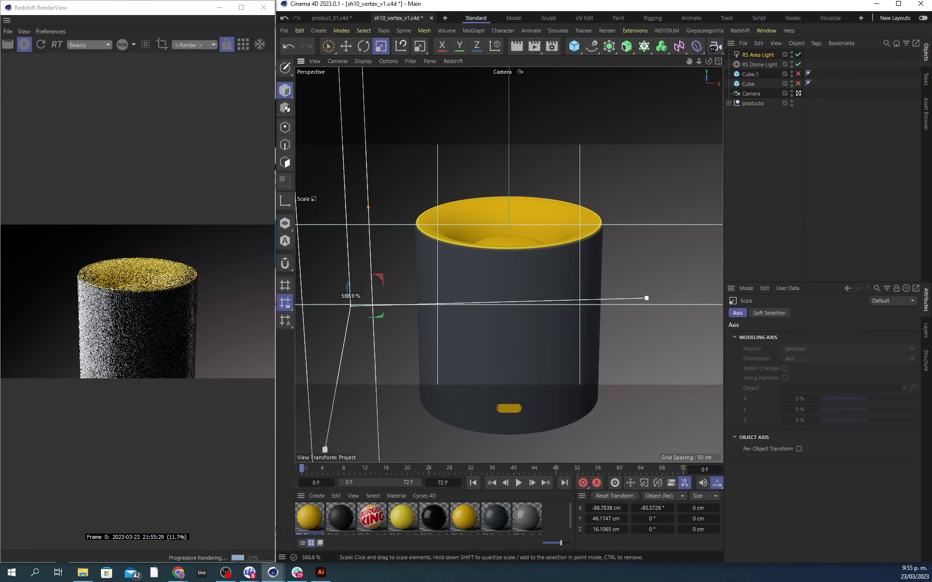
left_click(755, 55)
left_click_drag(854, 397, 847, 396)
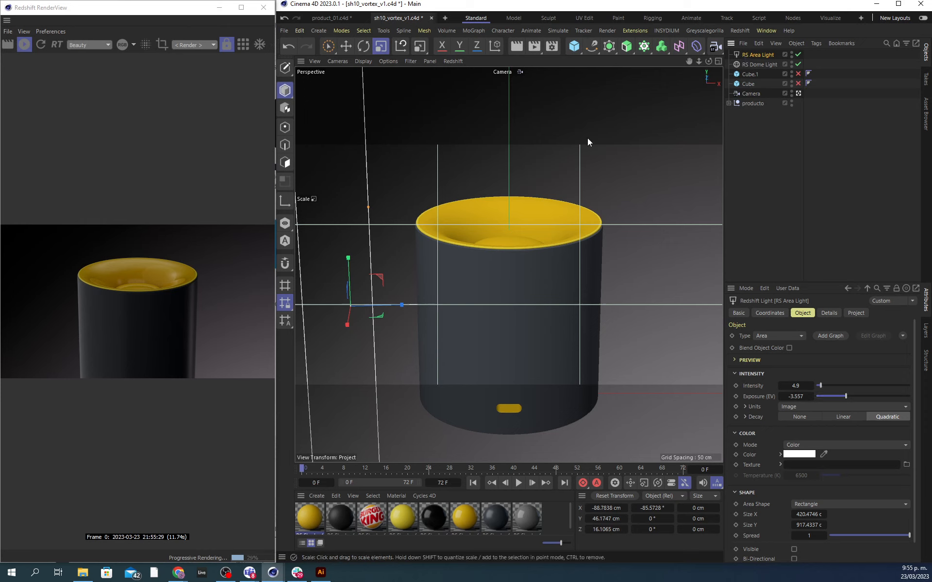
left_click_drag(587, 140, 307, 360)
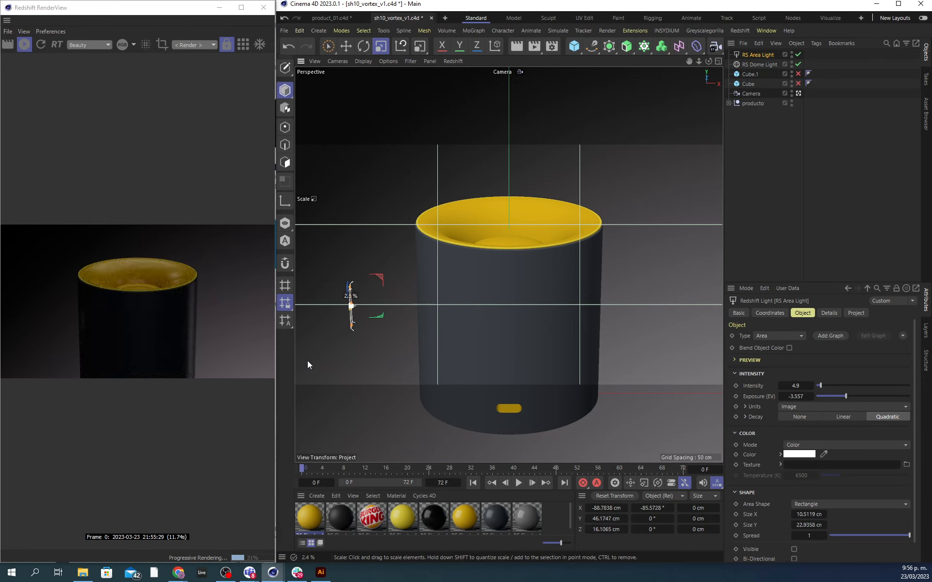
mouse_move(849, 397)
left_mouse_down()
mouse_move(870, 396)
mouse_move(840, 383)
left_mouse_up()
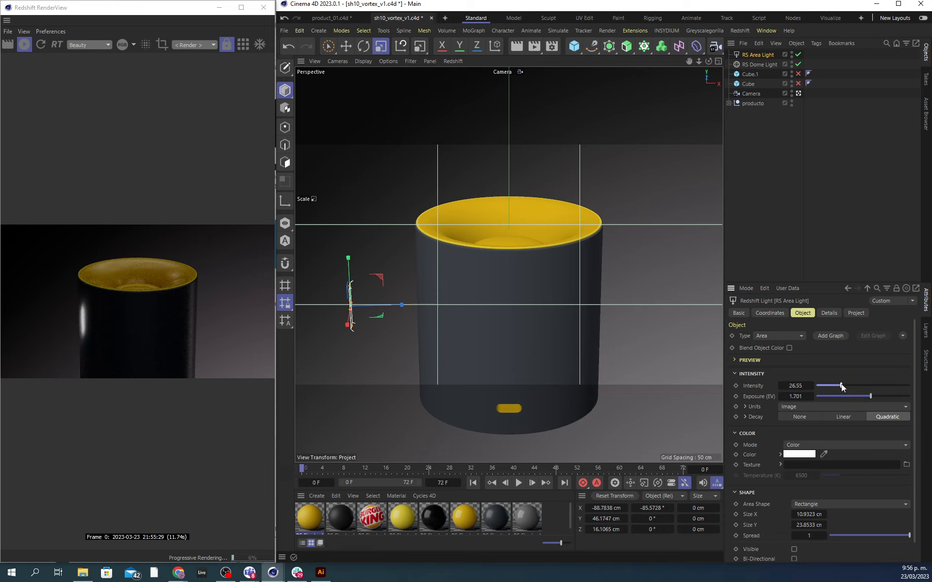
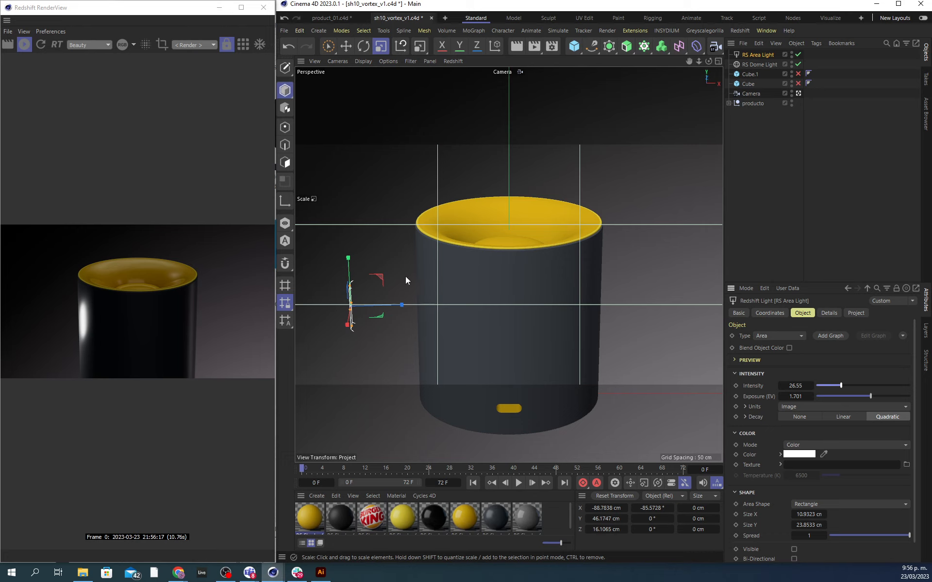
Step: Scale the area light up to about 54 × 117 cm and dim it to intensity 9.02 and exposure -1.289
left_click_drag(443, 228, 564, 223)
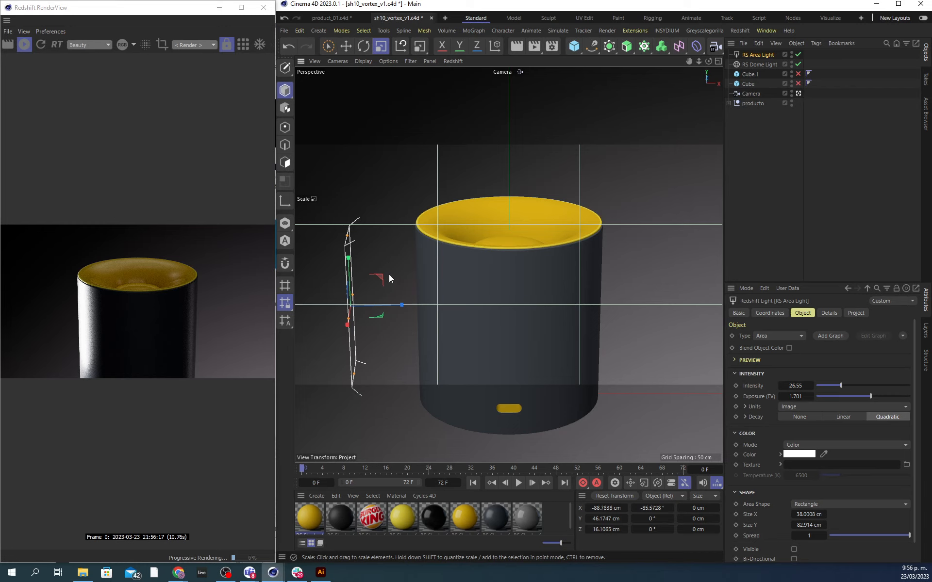
left_click_drag(407, 260, 518, 176)
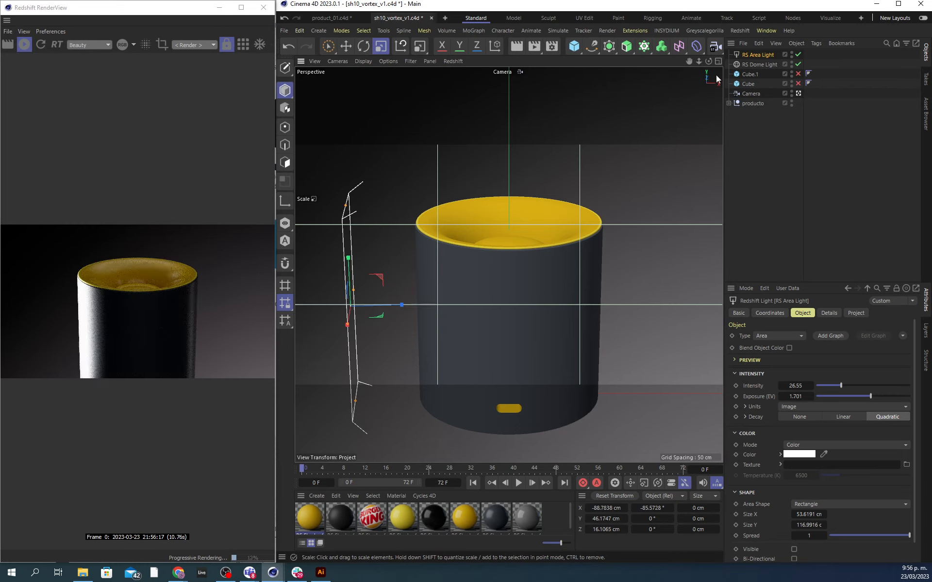
left_click_drag(839, 386, 825, 386)
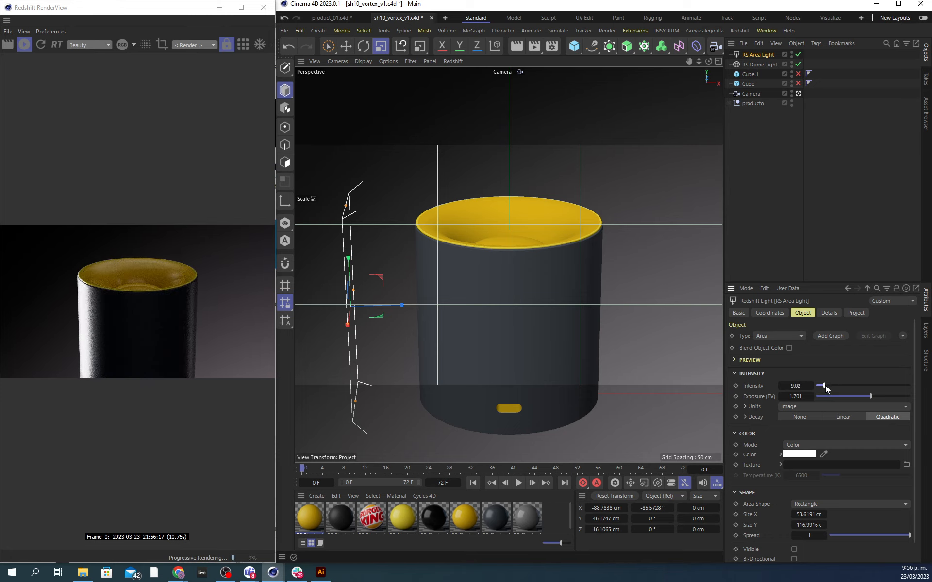
left_click(851, 396)
left_click_drag(851, 397, 856, 395)
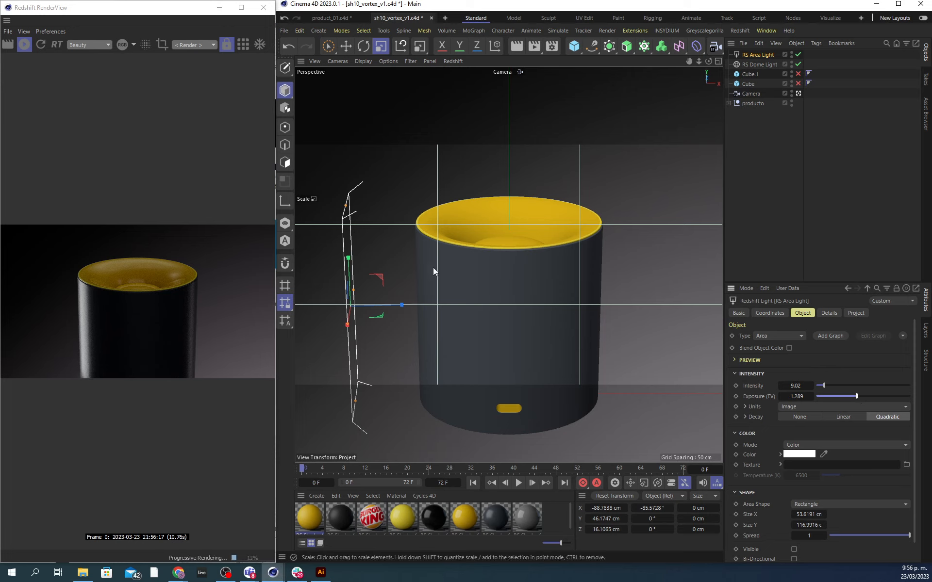
Step: Widen the area light to about 165 cm, dim it to intensity 5.93 and exposure -2.732, and save the scene
left_click_drag(355, 289, 385, 265)
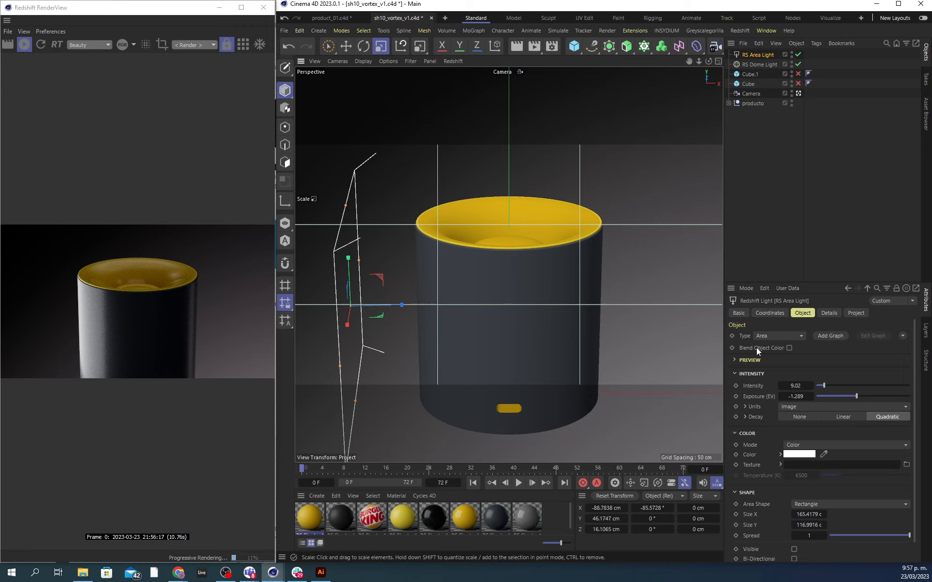
left_click_drag(823, 384, 850, 395)
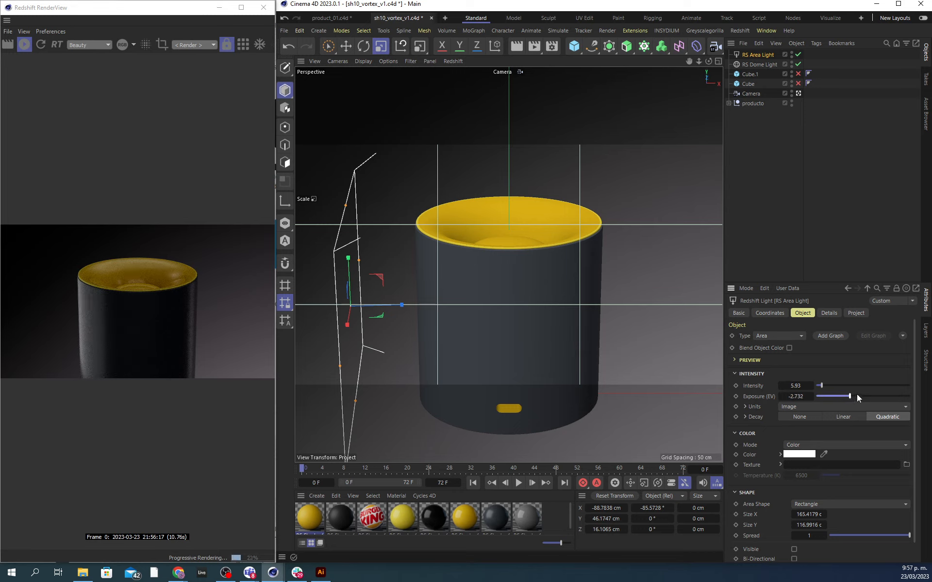
left_click(767, 144)
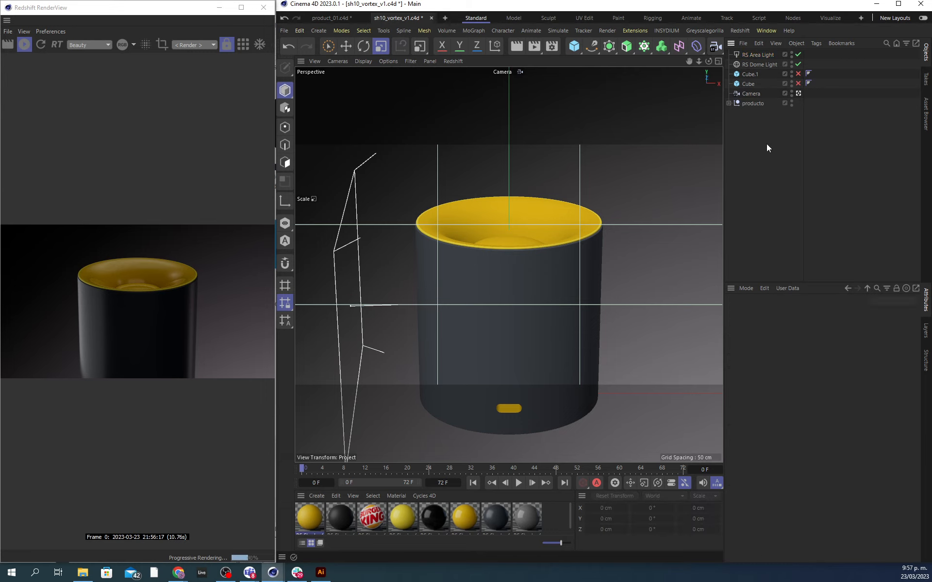
key("ctrl+s")
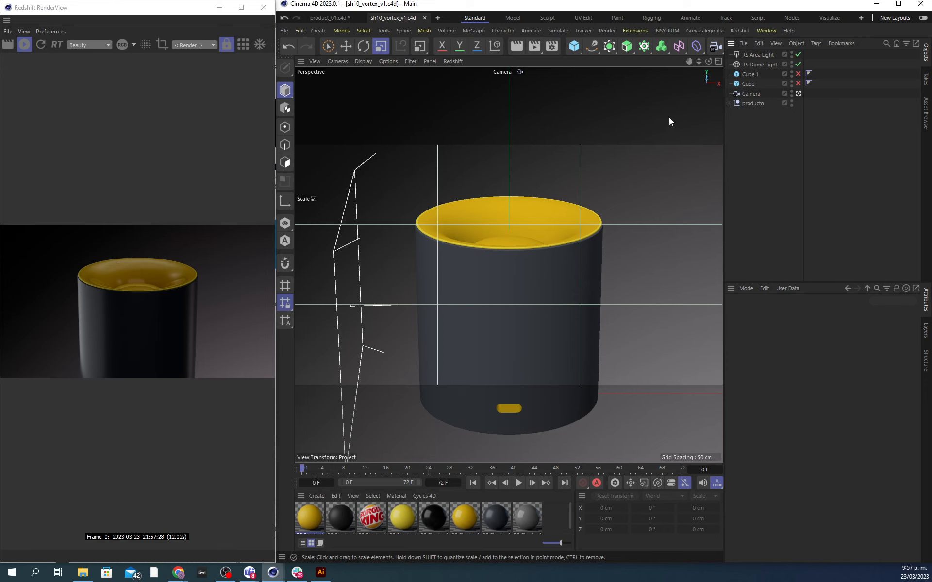
Step: Try raising the dome light's exposure to about 0.547, reset it to its default and save the scene
left_click(760, 65)
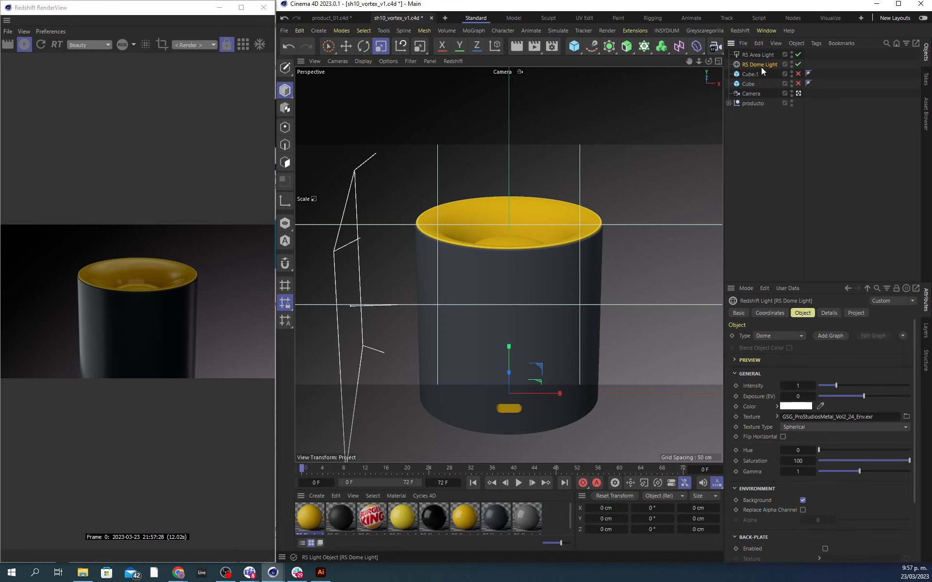
left_click(878, 396)
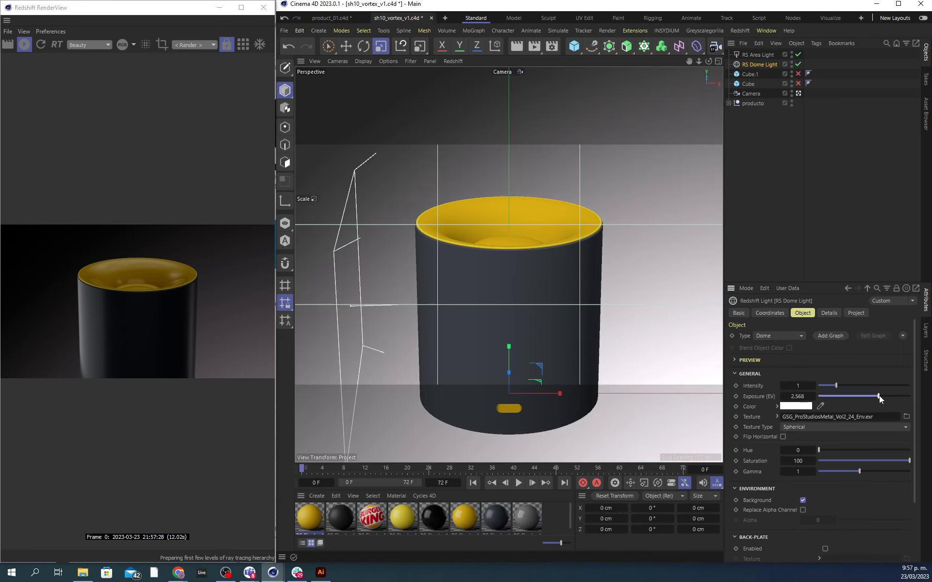
left_click_drag(878, 396, 866, 396)
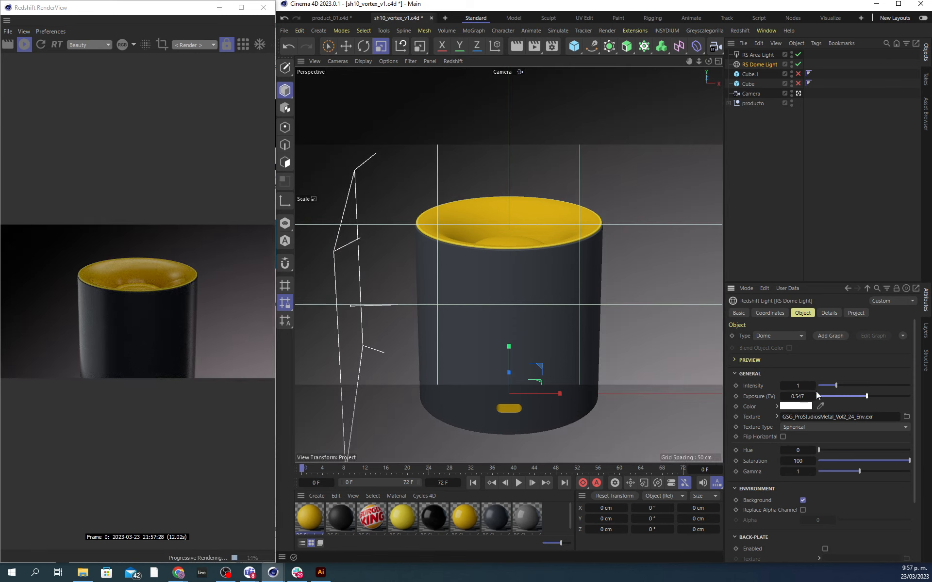
right_click(764, 398)
left_click(793, 452)
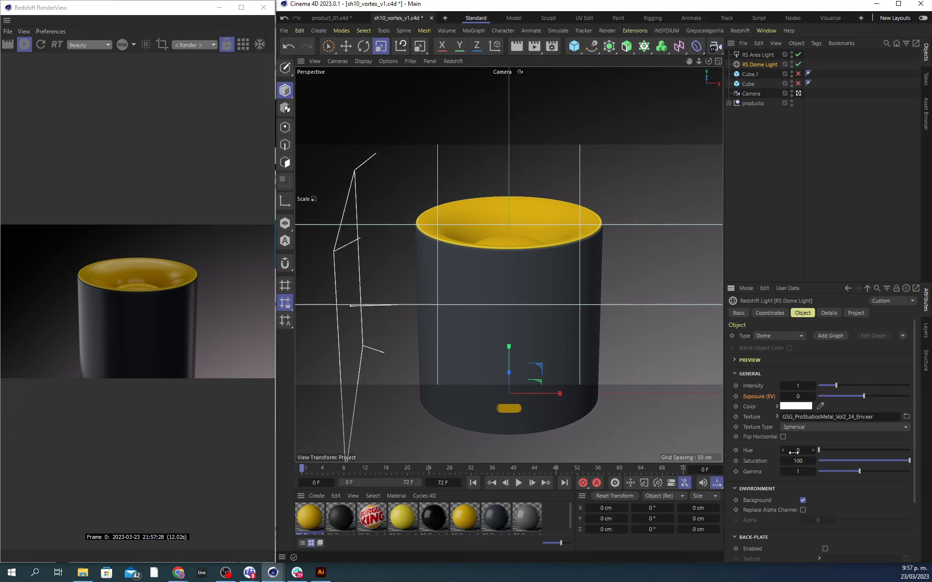
left_click(761, 196)
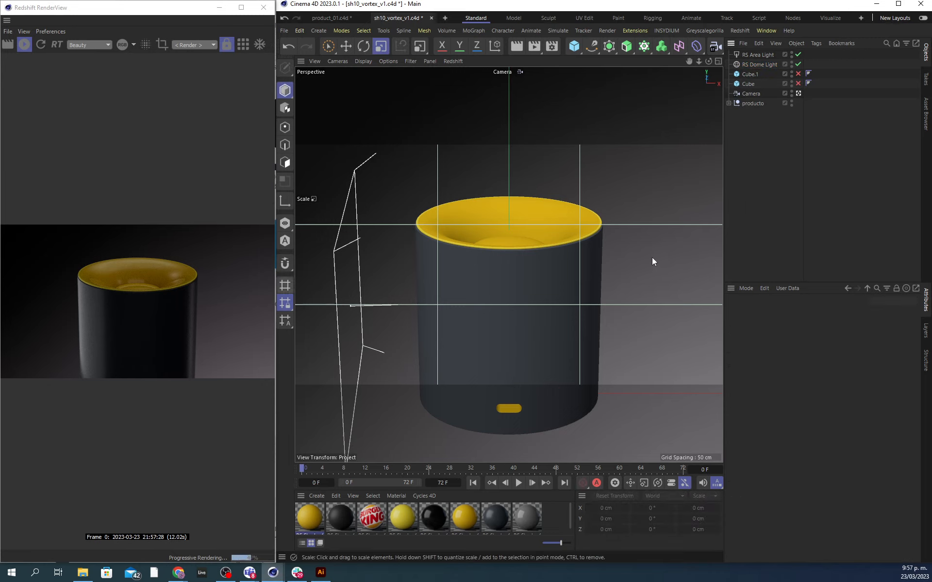
key("ctrl+s")
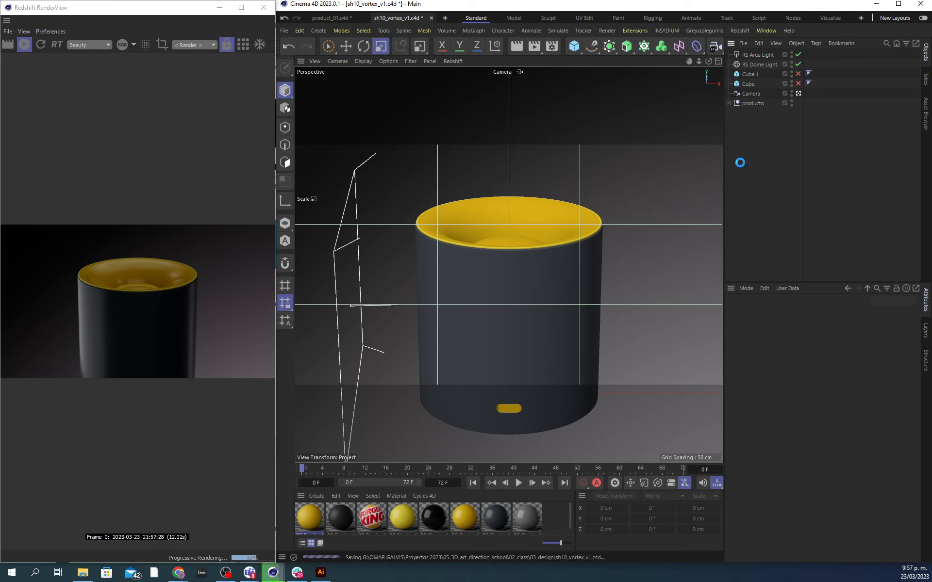
Step: Add a second Redshift Area Light and raise it along Y to about 90 cm, level with the speaker's top
left_click(743, 31)
mouse_move(754, 60)
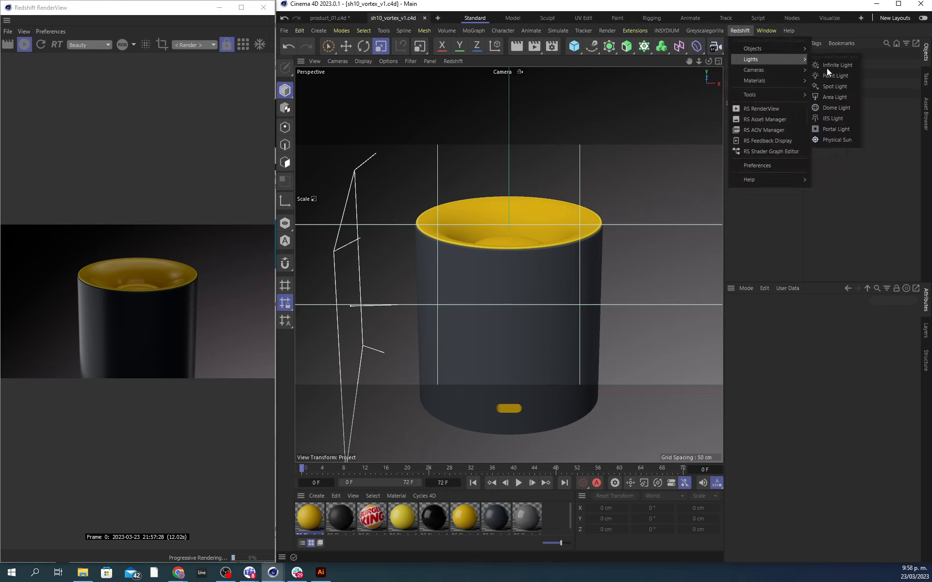
left_click(835, 97)
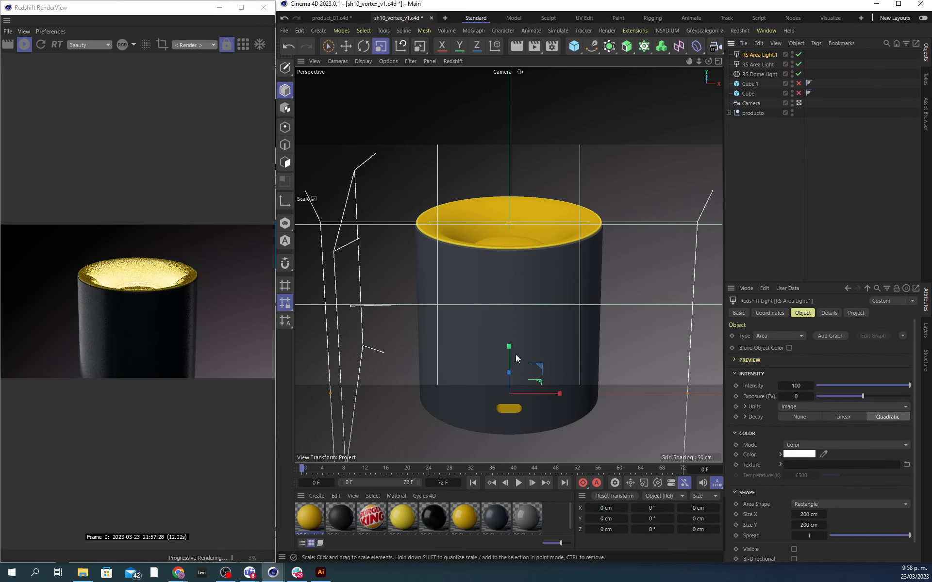
key("9")
mouse_move(508, 357)
left_mouse_down()
mouse_move(518, 292)
mouse_move(512, 201)
left_mouse_up()
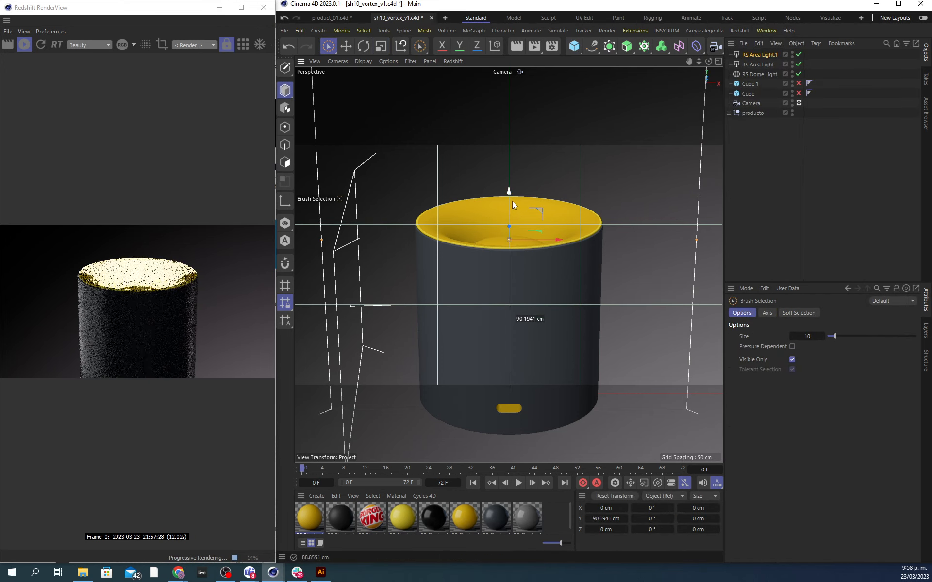
Step: Rotate the second area light's pitch to -95° so it lies nearly horizontal
key("r")
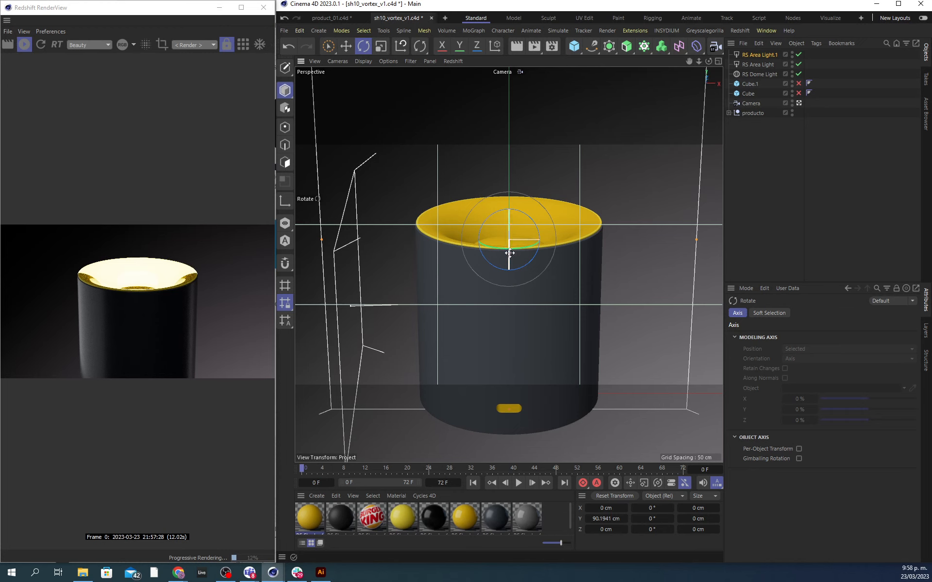
left_click_drag(509, 252, 521, 148)
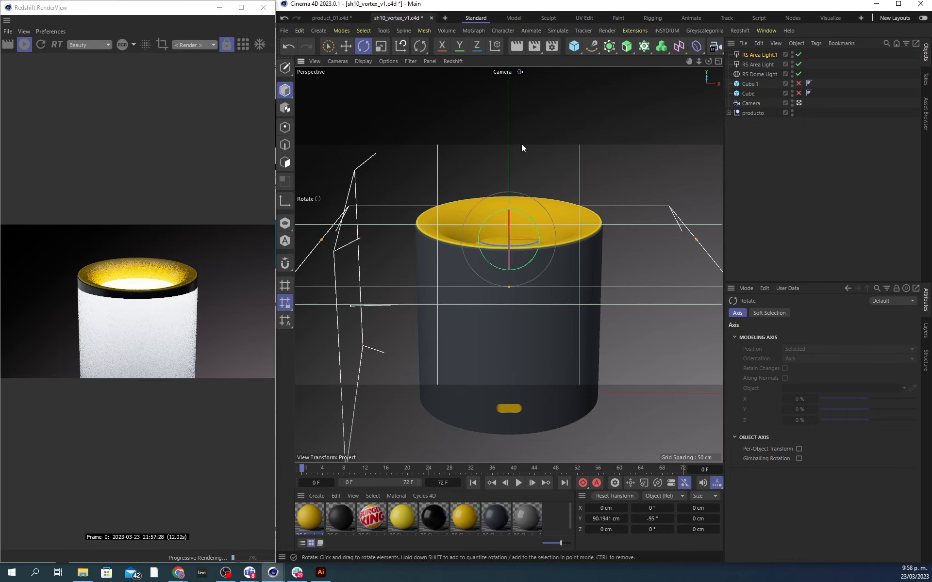
key("t")
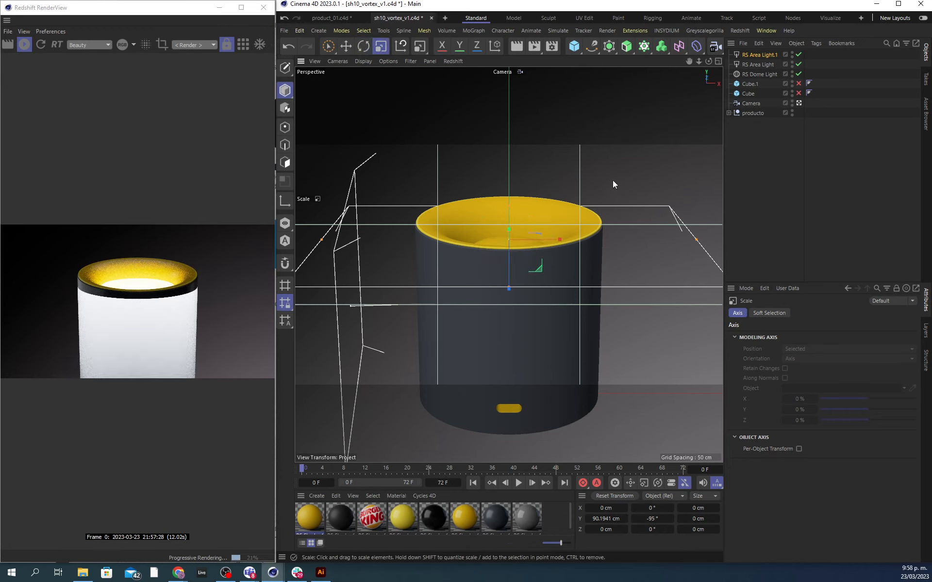
Step: Shrink the second area light to about 122 by 118 cm and raise it above the speaker to about 137 cm in Y
mouse_move(612, 180)
left_mouse_down()
mouse_move(406, 267)
mouse_move(479, 238)
mouse_move(496, 246)
left_mouse_up()
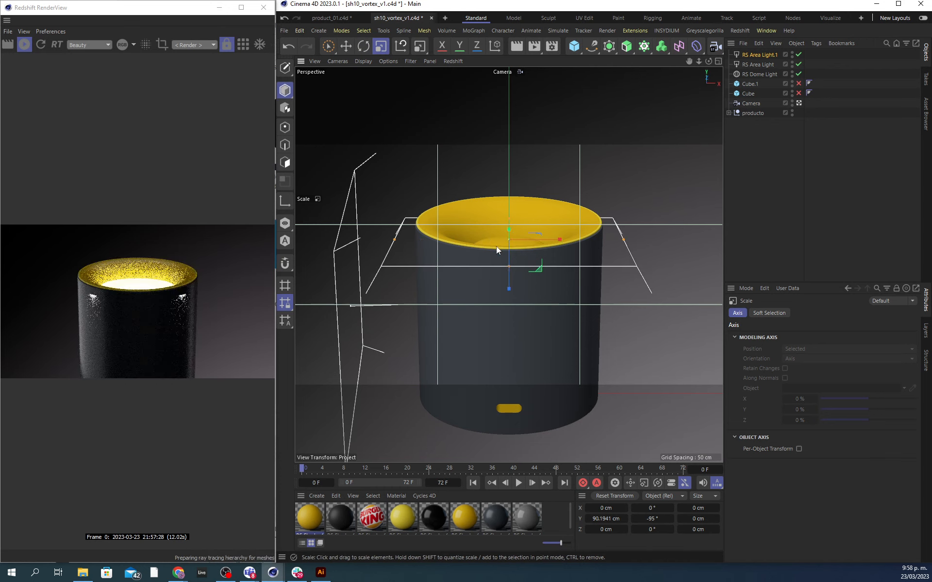
key("space")
left_click_drag(507, 246, 504, 189)
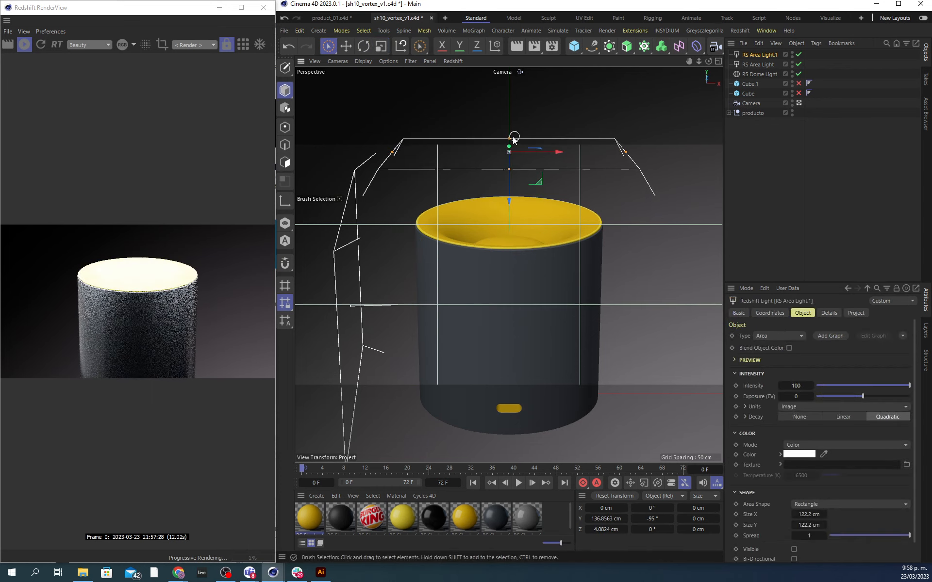
left_click_drag(508, 139, 509, 139)
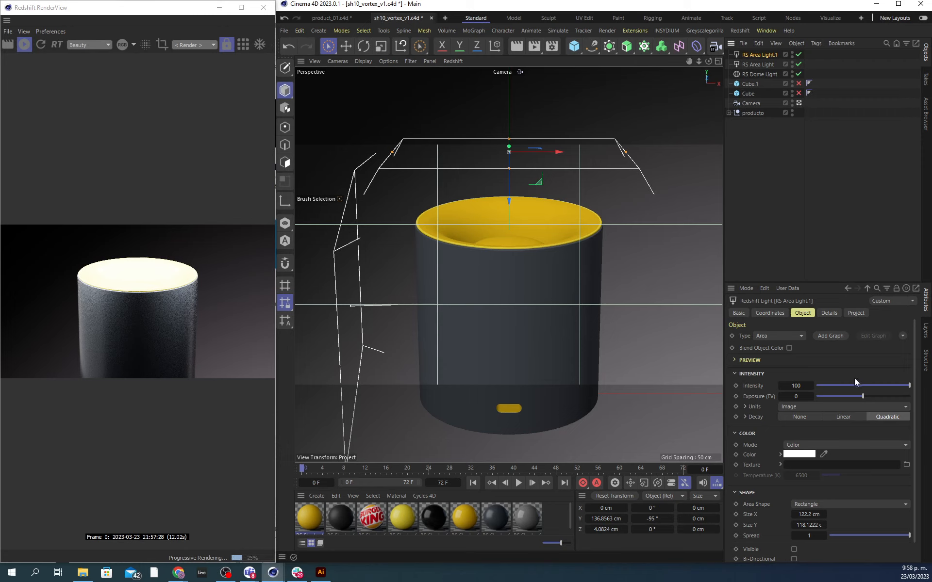
Step: Dim the overhead area light's intensity to 5.41 and push it behind the speaker to about 129 cm in Y and 95 cm in Z
left_click_drag(846, 386, 825, 383)
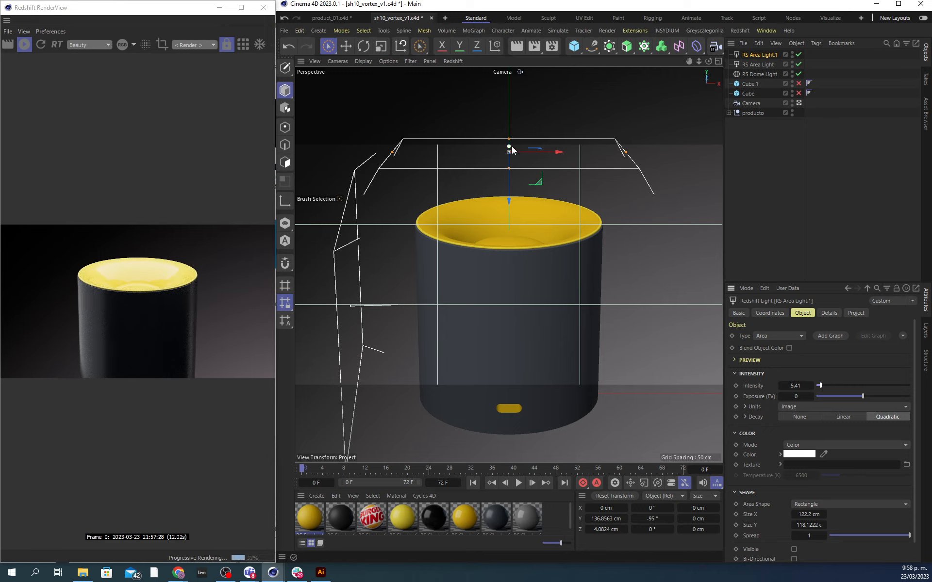
left_click_drag(511, 145, 517, 125)
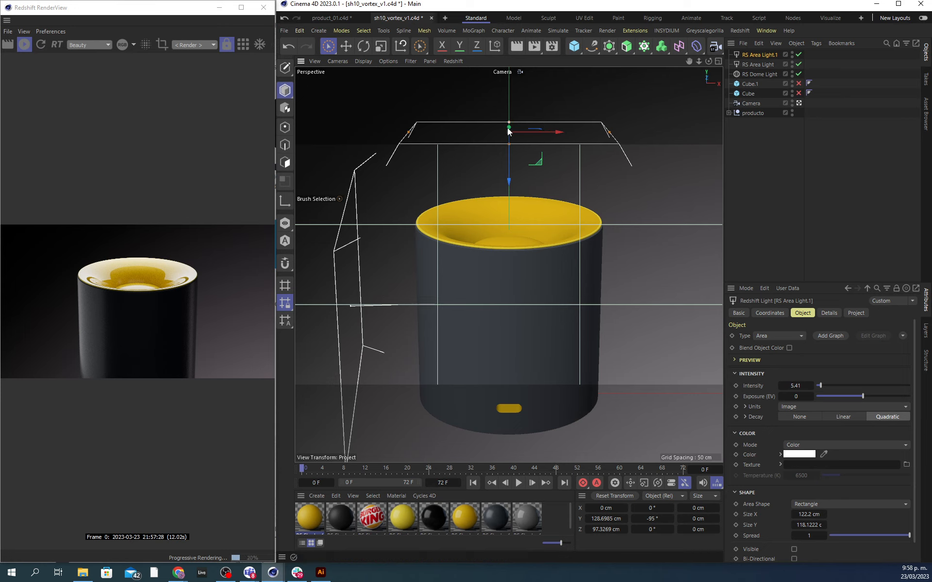
left_click_drag(509, 131, 508, 131)
key("ctrl+z")
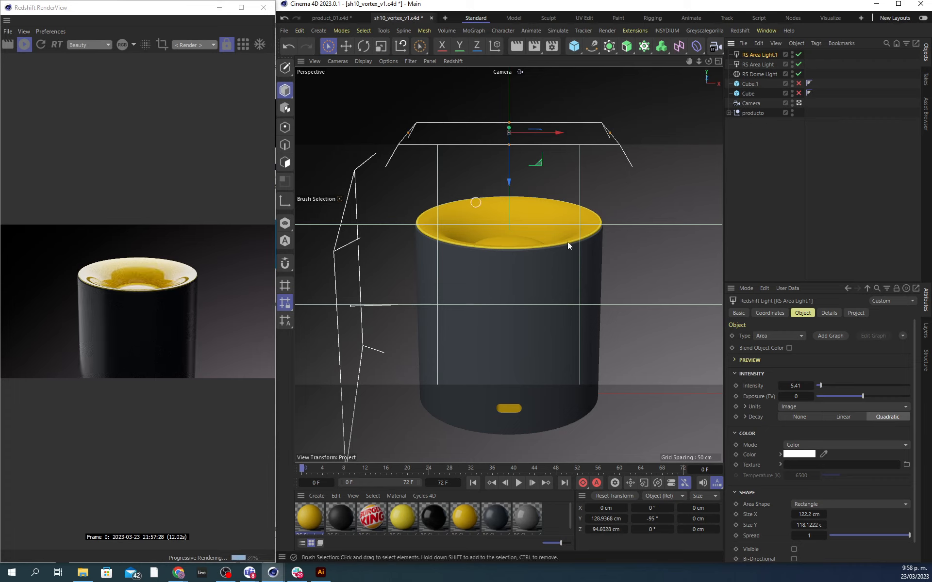
Step: Lower the overhead area light's exposure to about -1.804, deselect it and save the scene
left_click_drag(862, 396, 854, 394)
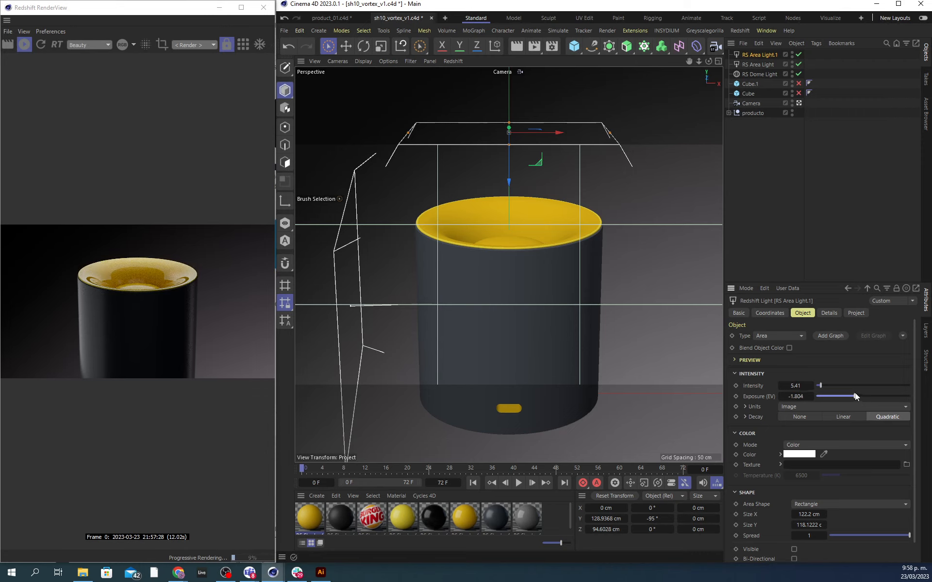
left_click(785, 197)
key("ctrl+s")
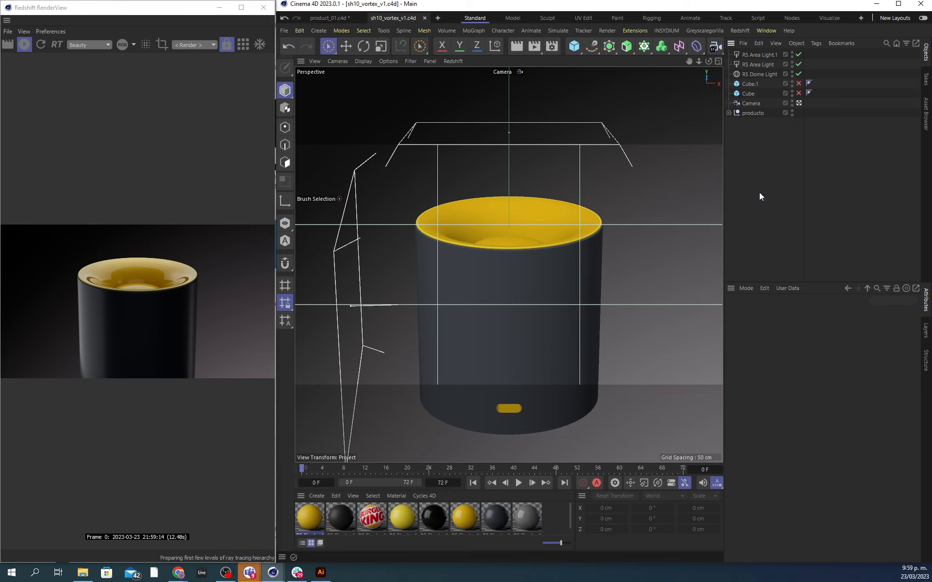
Step: Open the render settings, show the Redshift options in Advanced mode and select the dome light in the scene
left_click(551, 46)
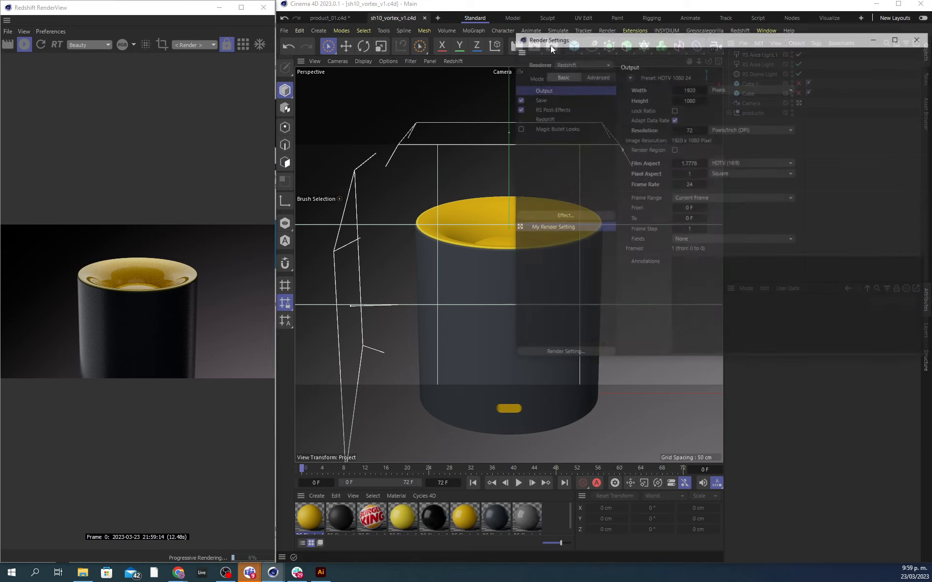
left_click_drag(606, 37, 460, 39)
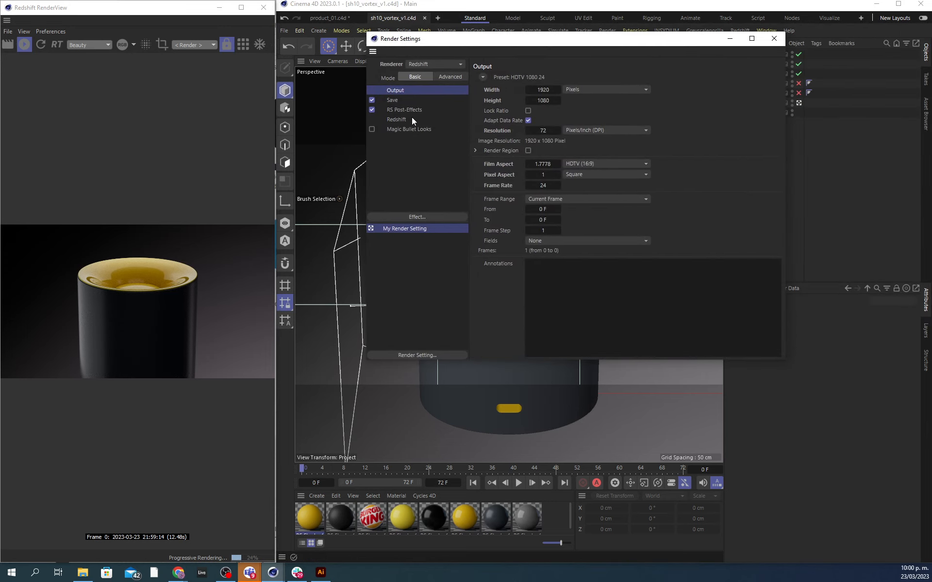
left_click(397, 119)
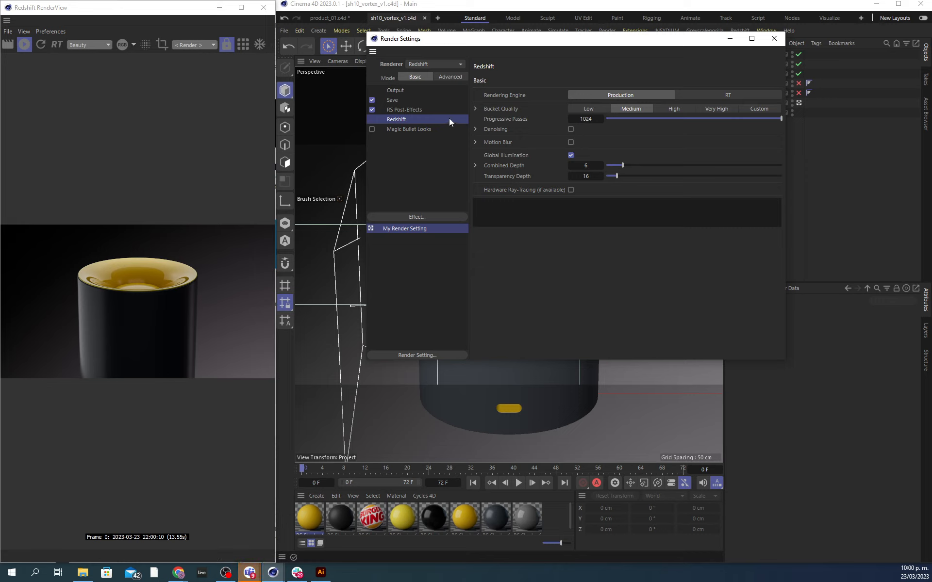
left_click(456, 76)
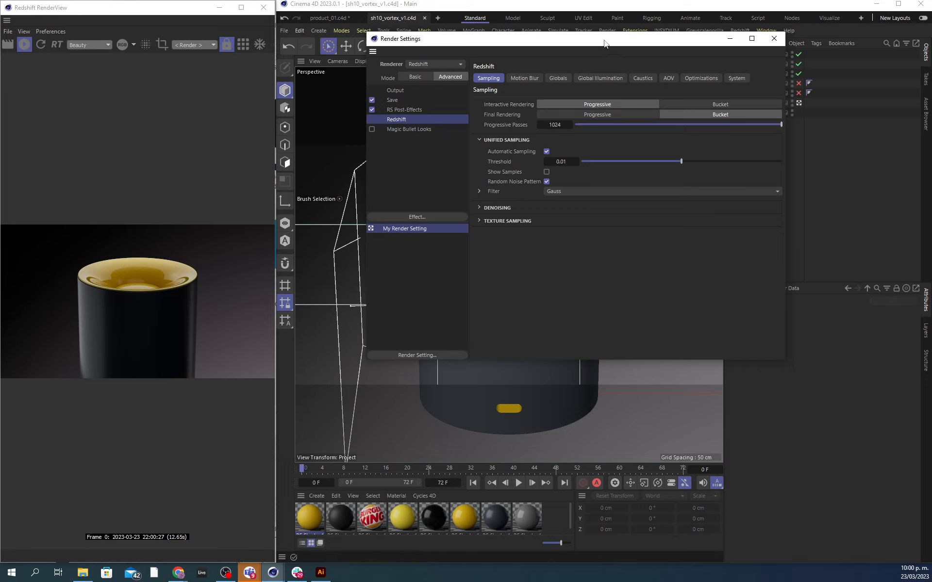
left_click_drag(604, 43, 528, 42)
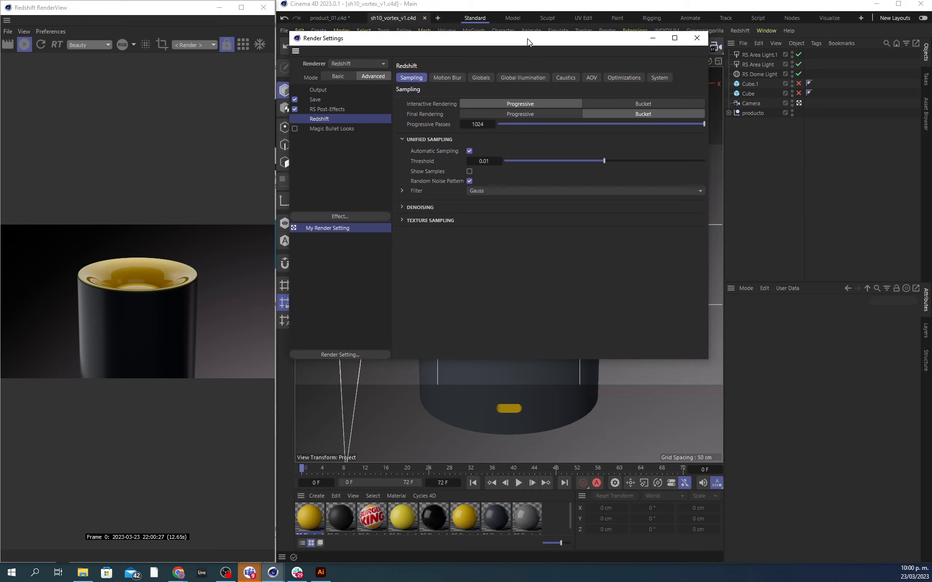
left_click(773, 73)
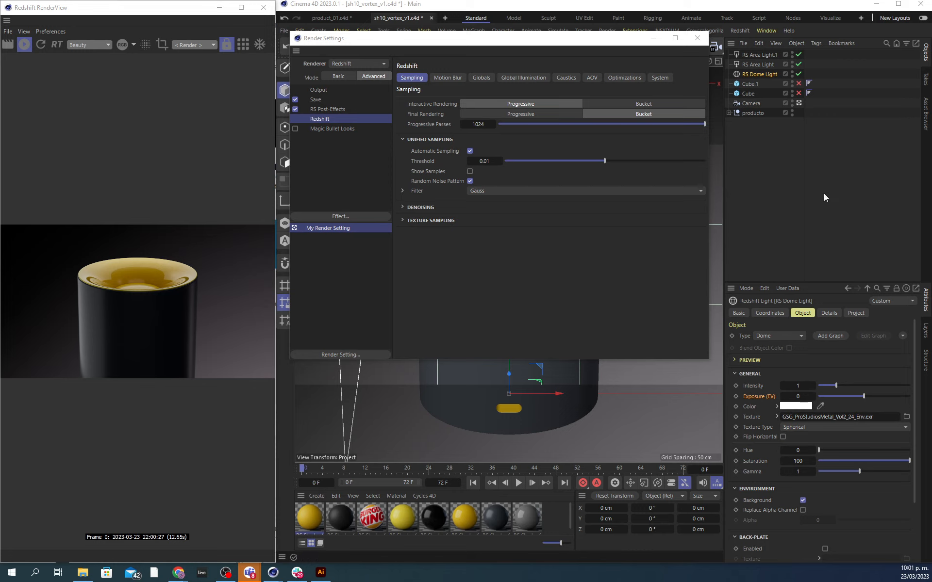
Step: Open the Redshift AOV Manager from the AOV render settings and enlarge it to show more of the available passes
left_click(592, 78)
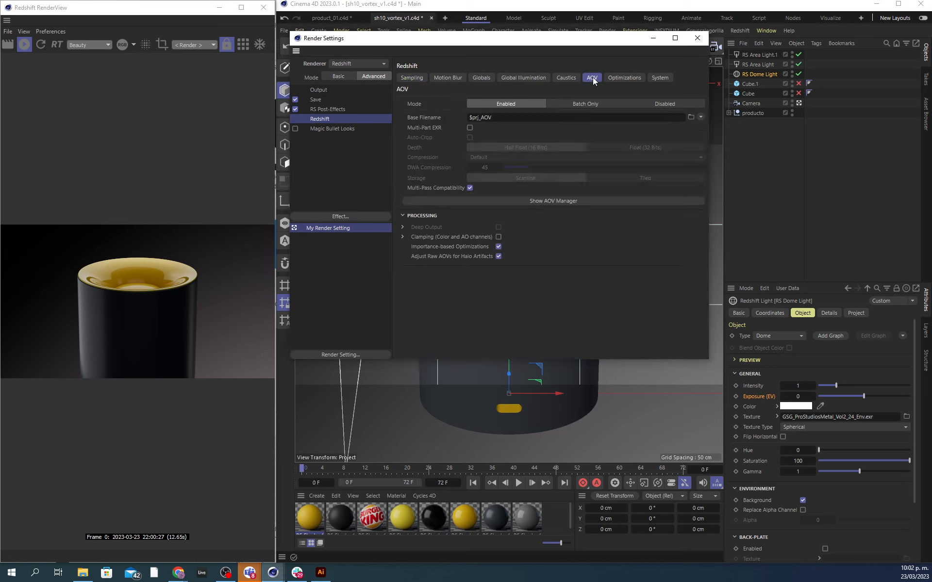
left_click(548, 202)
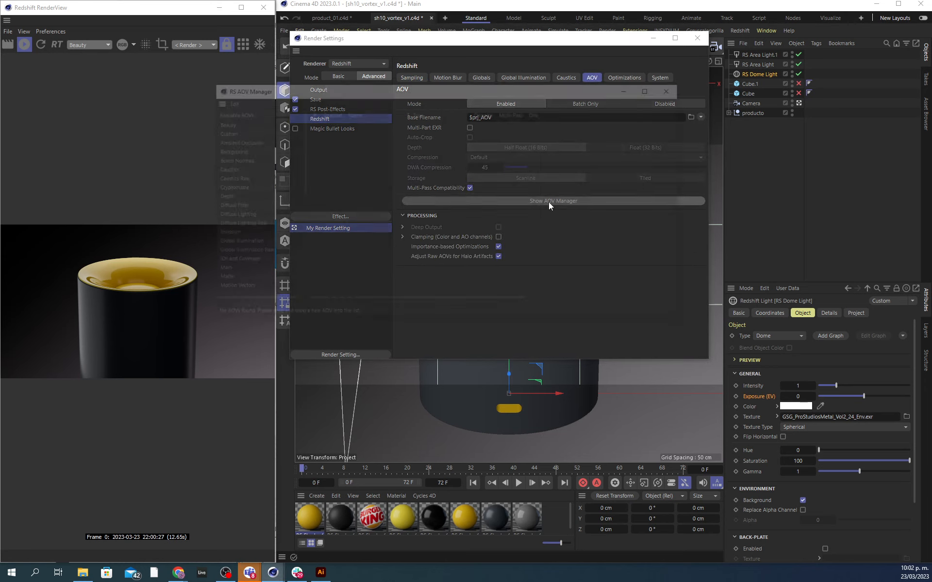
left_click_drag(432, 93, 547, 79)
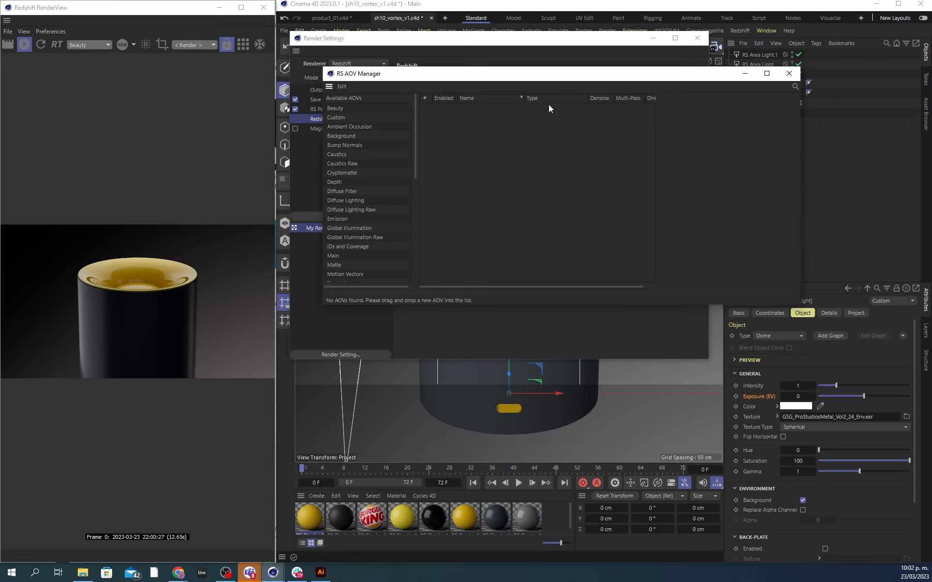
left_click_drag(800, 306, 764, 435)
left_click_drag(409, 223, 416, 176)
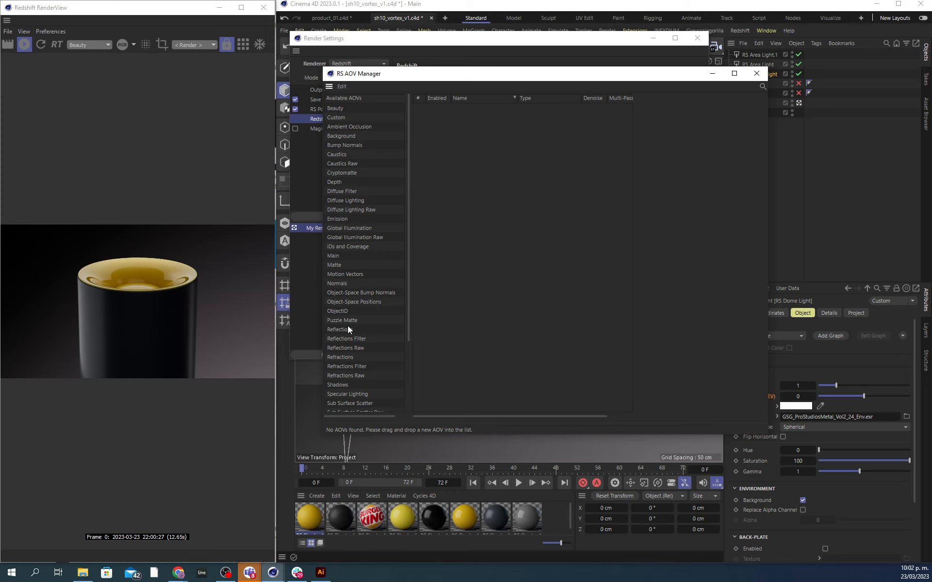
Step: Add Reflections and Specular Lighting AOVs to the render passes and review the options of each
left_click_drag(344, 331, 471, 231)
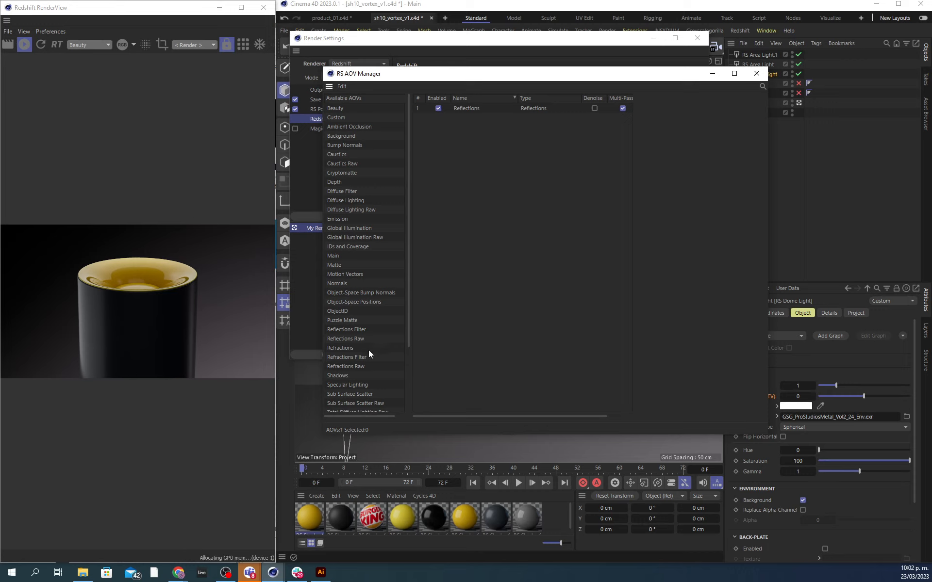
left_click_drag(347, 385, 452, 224)
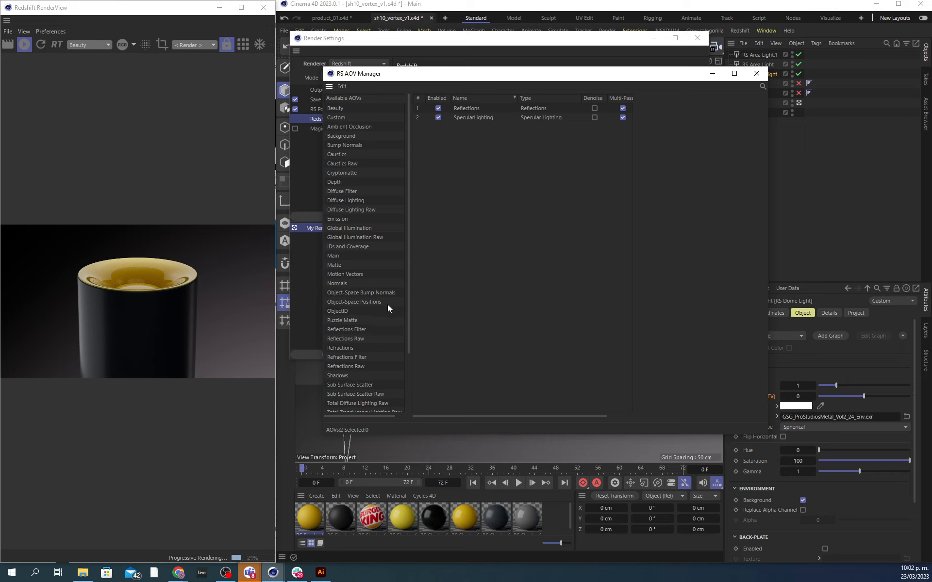
left_click(471, 111)
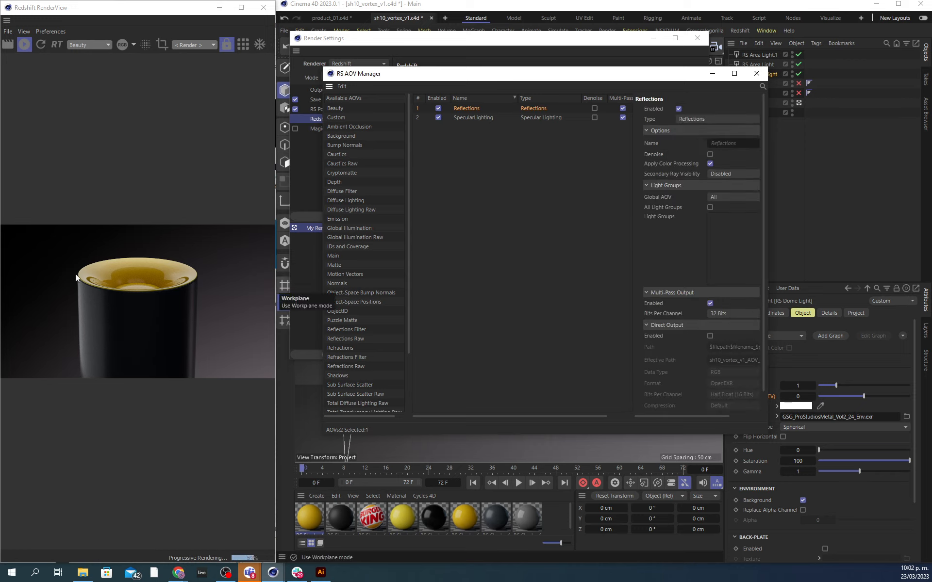
left_click(473, 118)
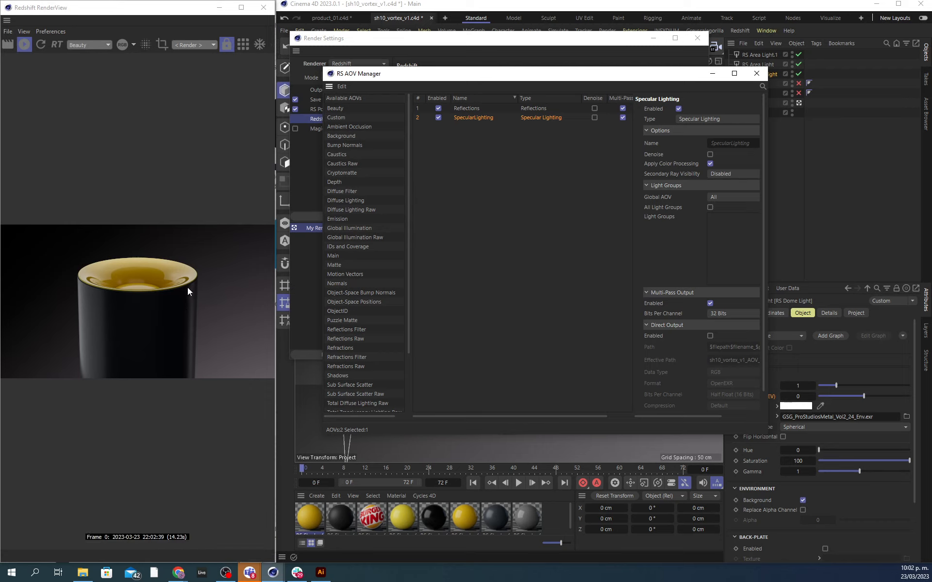
left_click(462, 108)
left_click(522, 118)
Step: Add a Puzzle Matte AOV to the render passes, select it to show its options and save the scene
left_click_drag(480, 197, 478, 192)
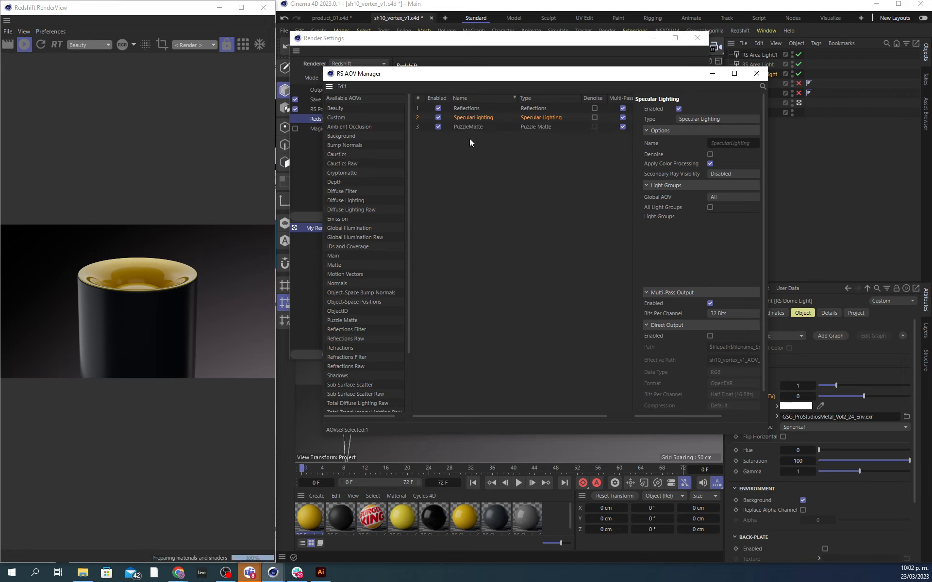
left_click(471, 125)
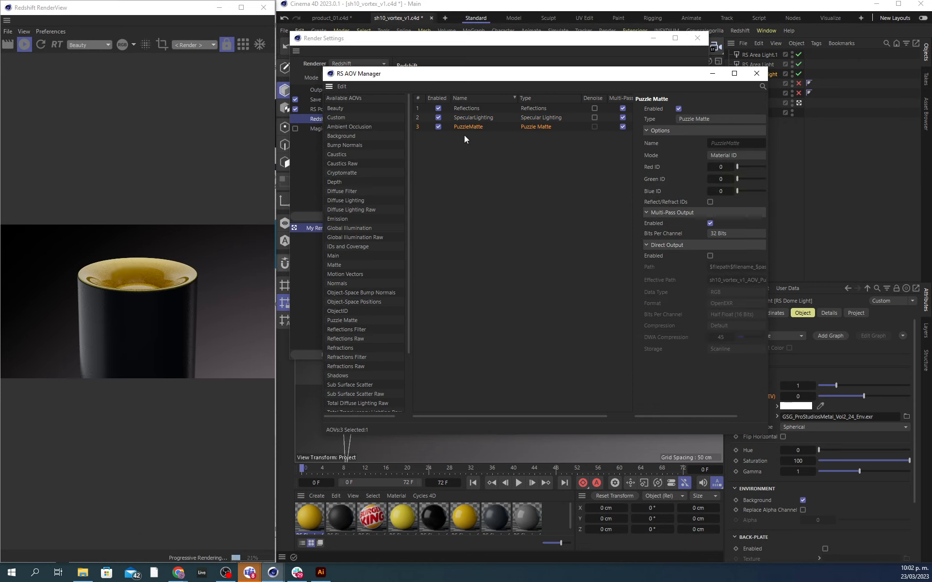
key("ctrl+s")
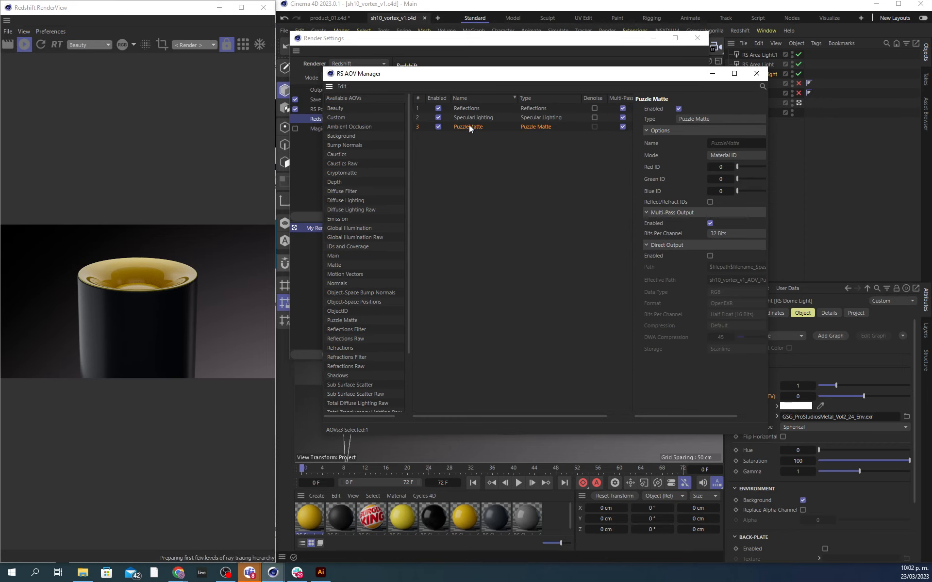
Step: Widen the AOV Manager to reveal the full Puzzle Matte options and set the matte's mode to Object ID
left_click_drag(688, 74, 582, 63)
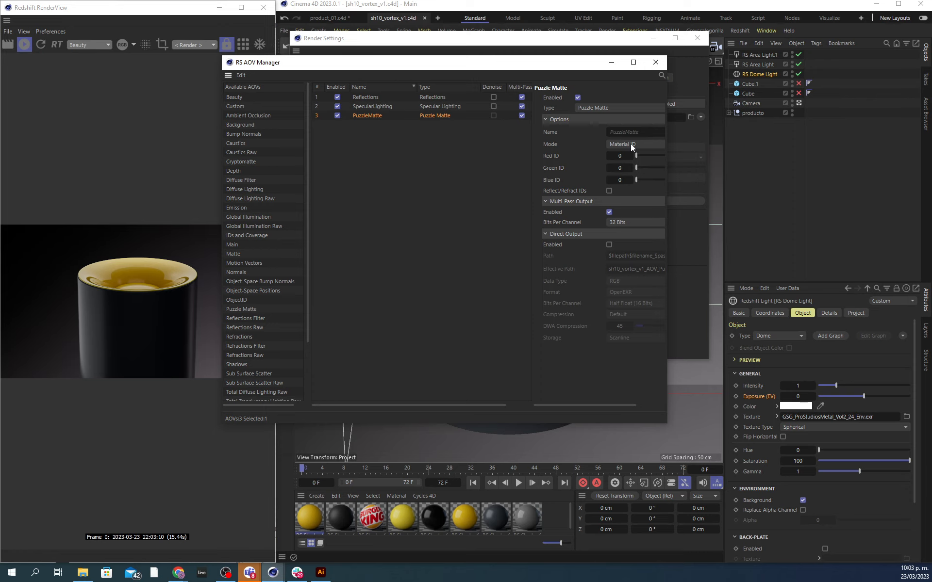
left_click_drag(545, 62, 672, 48)
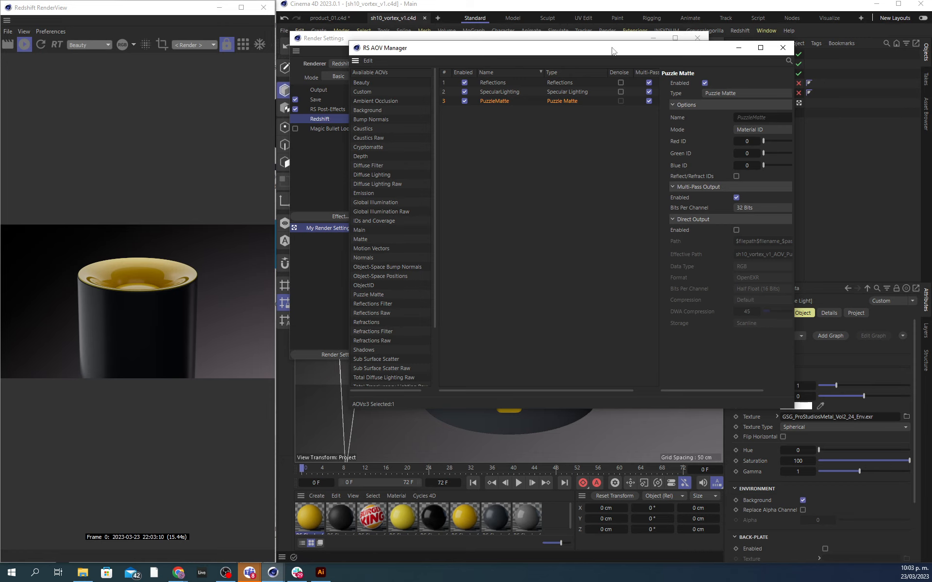
left_click_drag(614, 47, 551, 41)
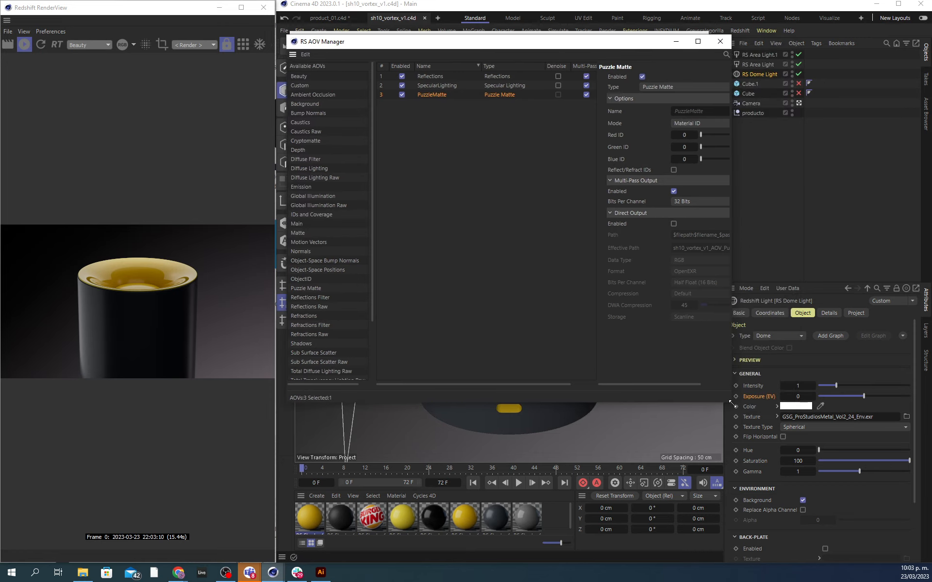
left_click_drag(731, 403, 831, 404)
left_click(758, 123)
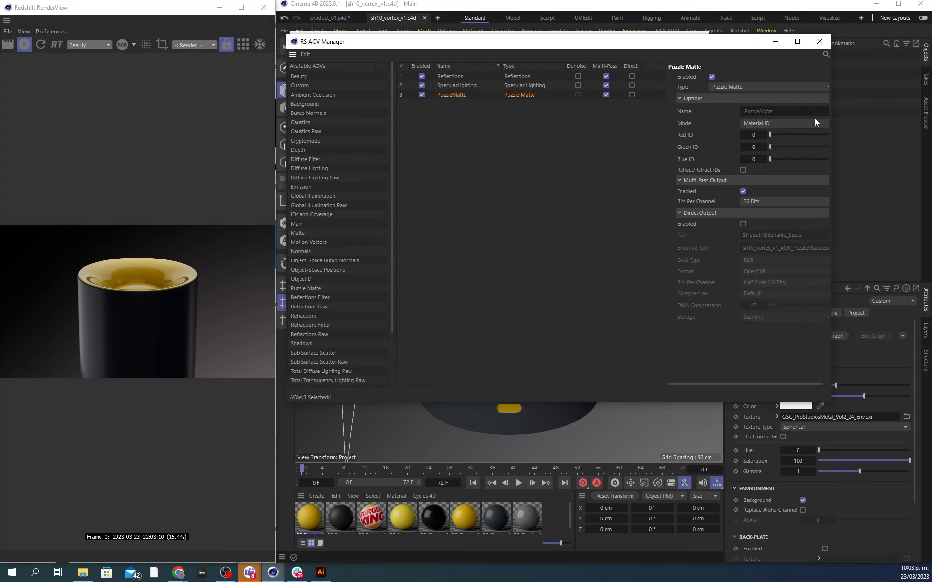
left_click(788, 124)
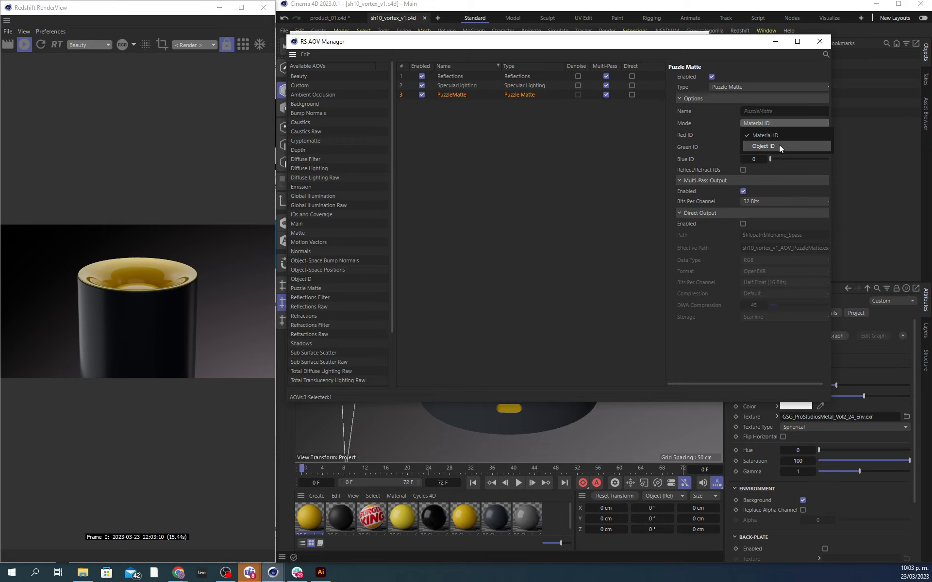
left_click(779, 146)
Step: Set the Puzzle Matte's Red, Green and Blue IDs to 10 and close the AOV Manager
left_click(759, 136)
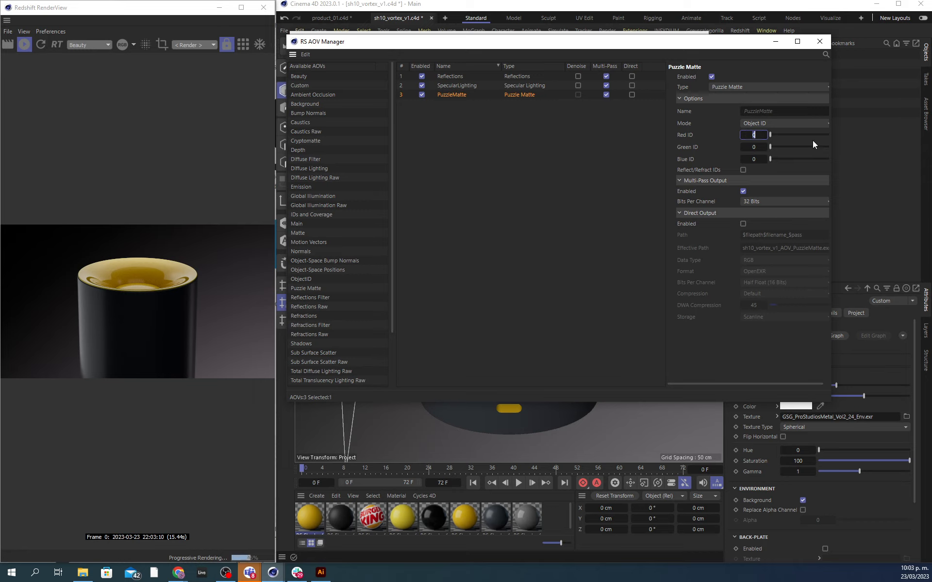
type("10")
key("Tab")
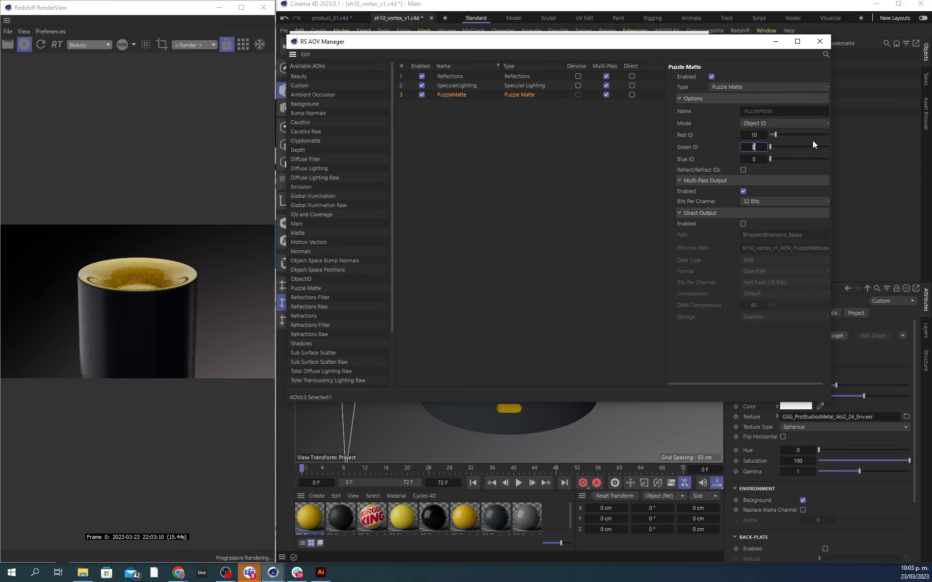
type("10")
key("Tab")
type("10")
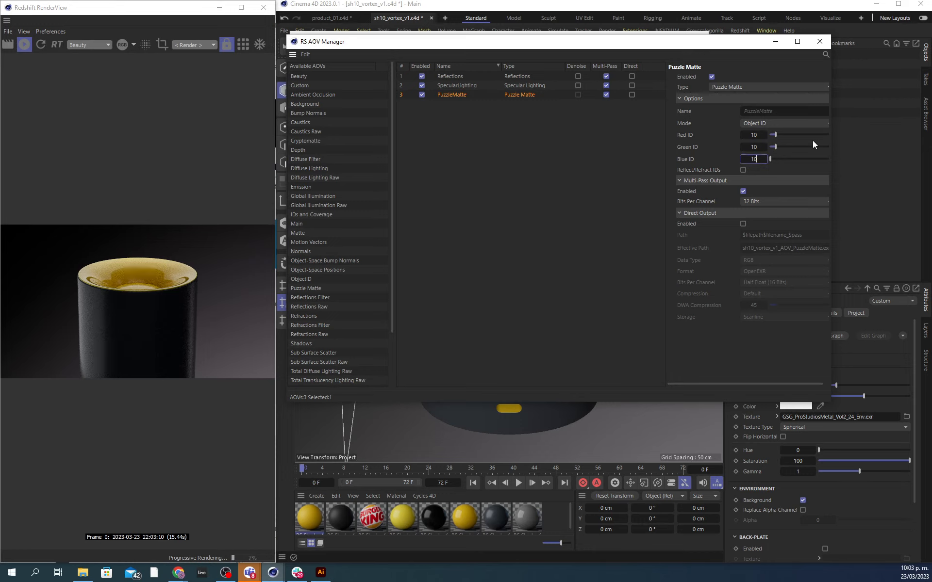
key("Return")
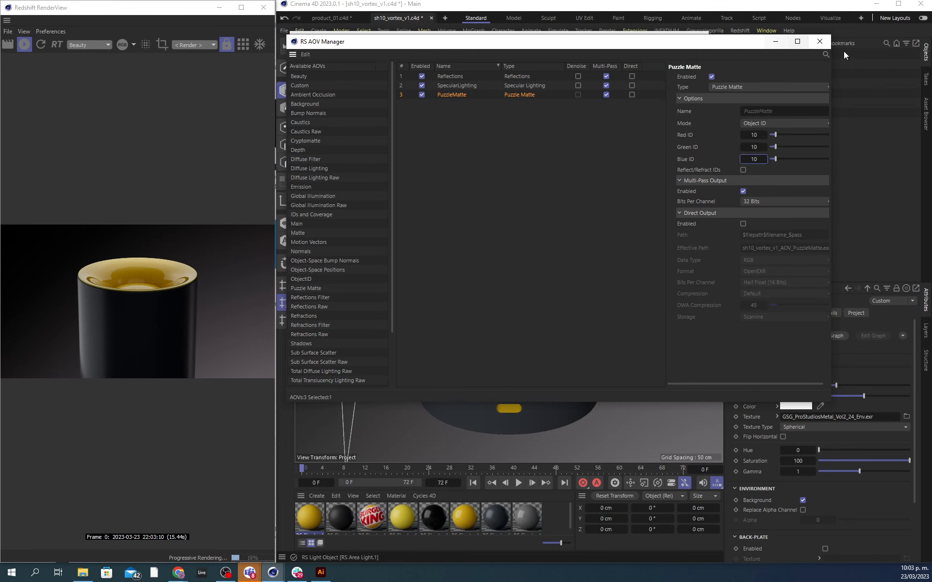
left_click(820, 41)
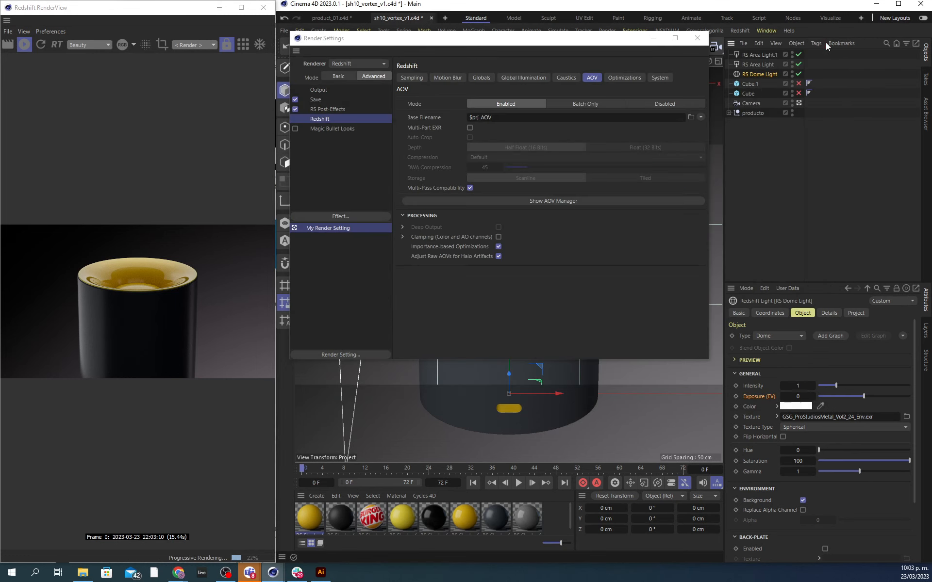
Step: Add an RS Object render tag to the producto null and enable its Object ID override
left_click(755, 114)
right_click(755, 114)
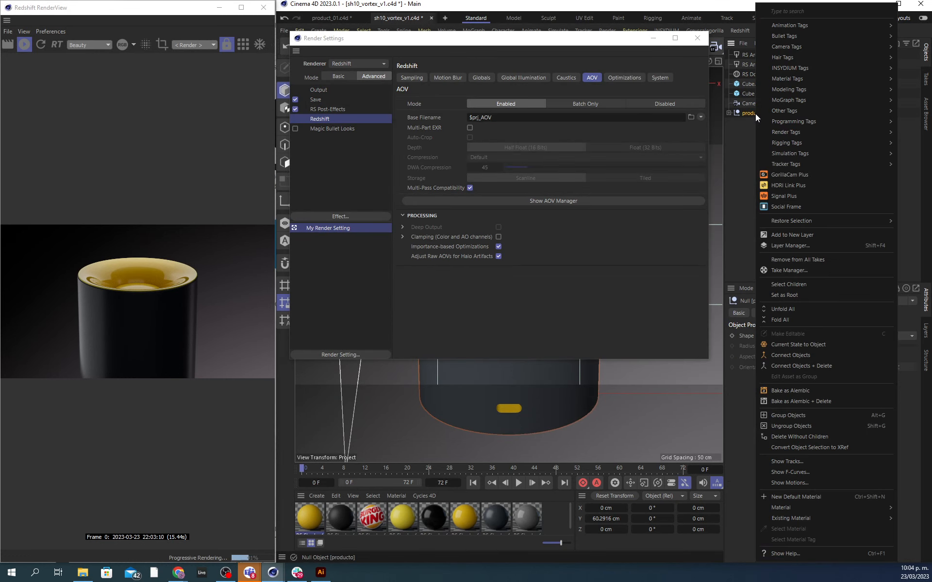
mouse_move(788, 46)
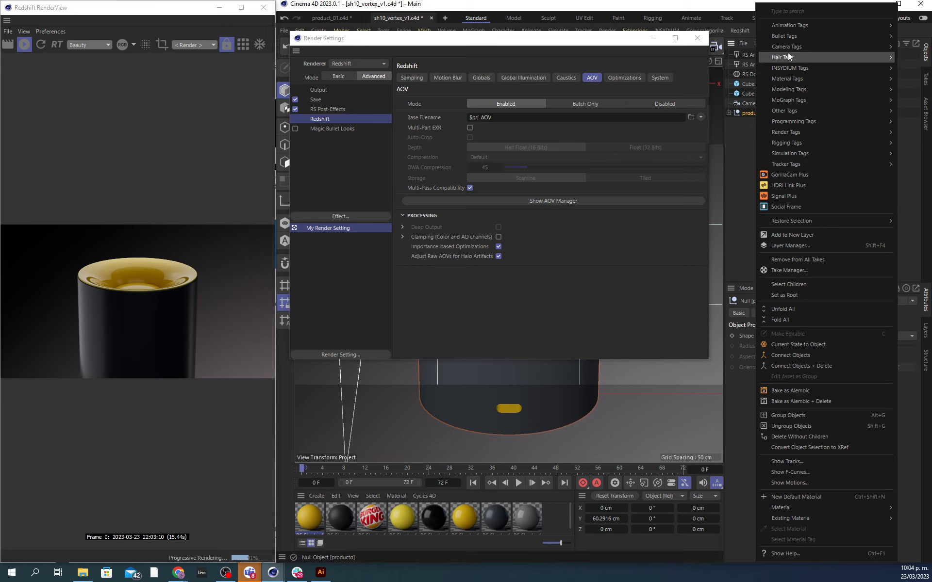
mouse_move(787, 72)
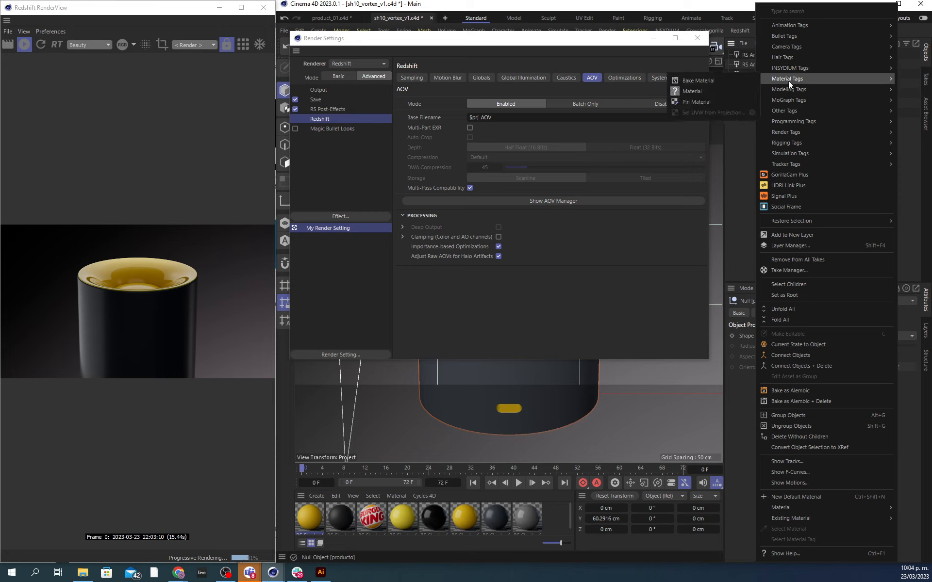
mouse_move(788, 100)
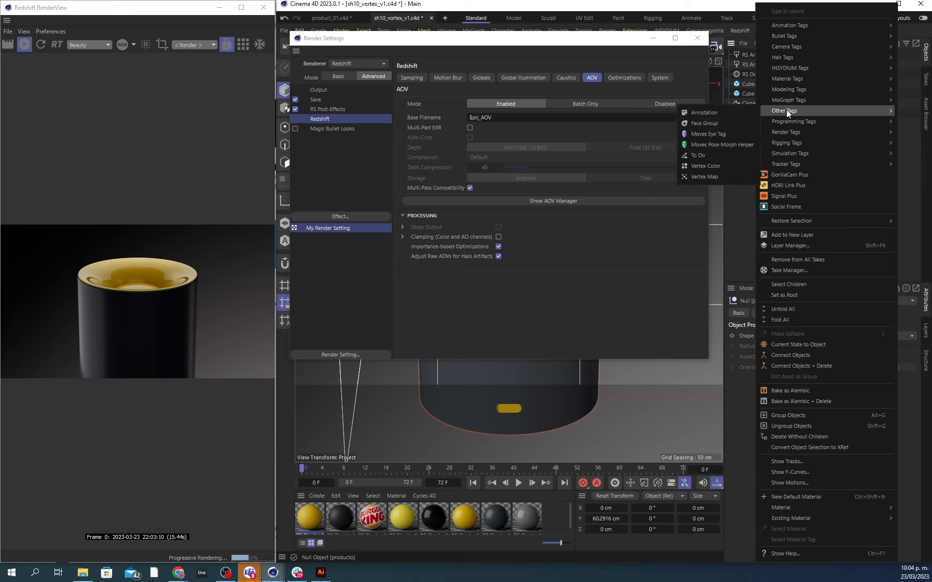
mouse_move(787, 119)
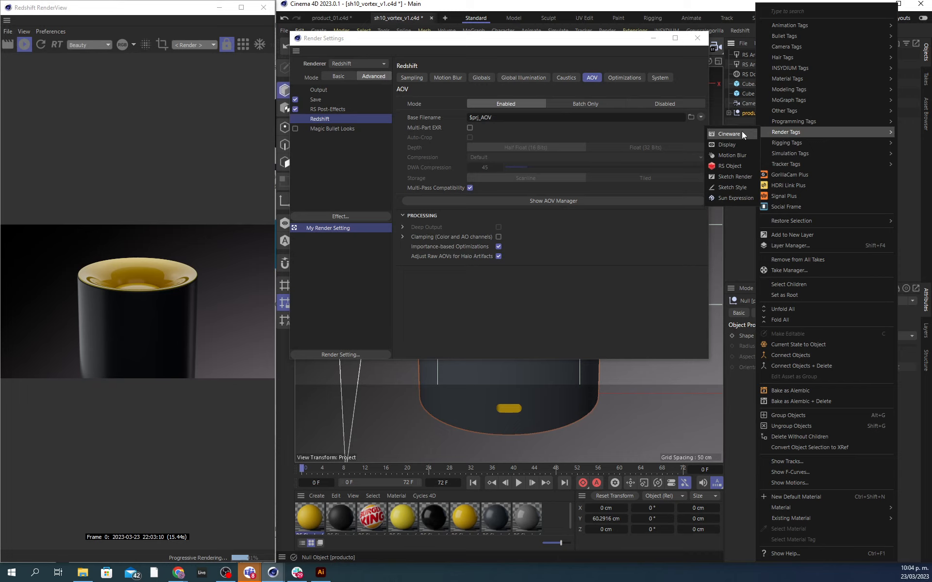
left_click(730, 166)
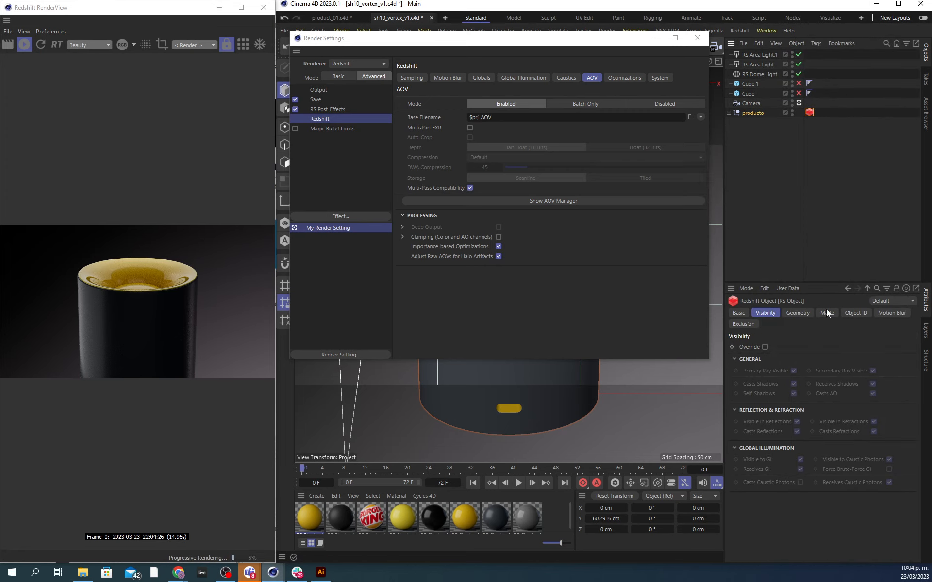
left_click(856, 314)
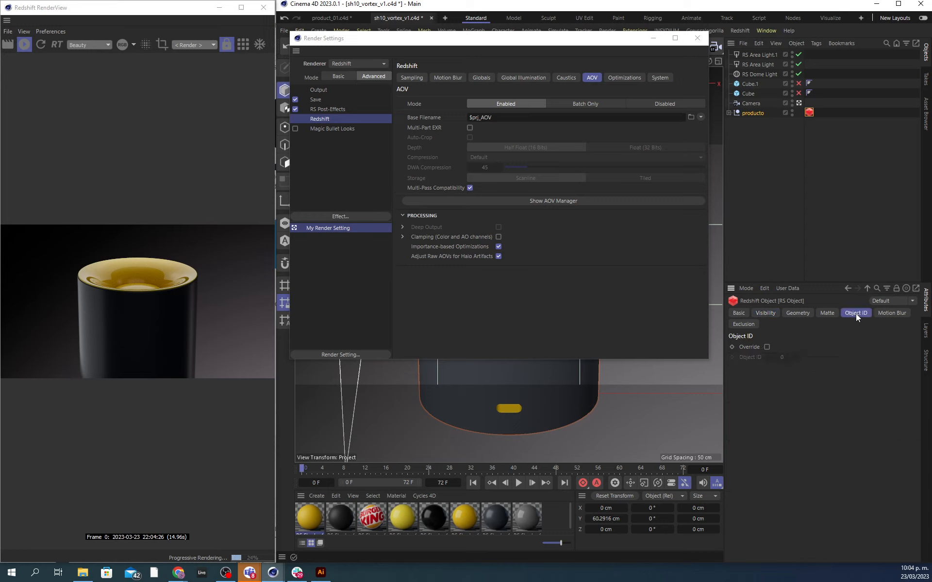
left_click(767, 347)
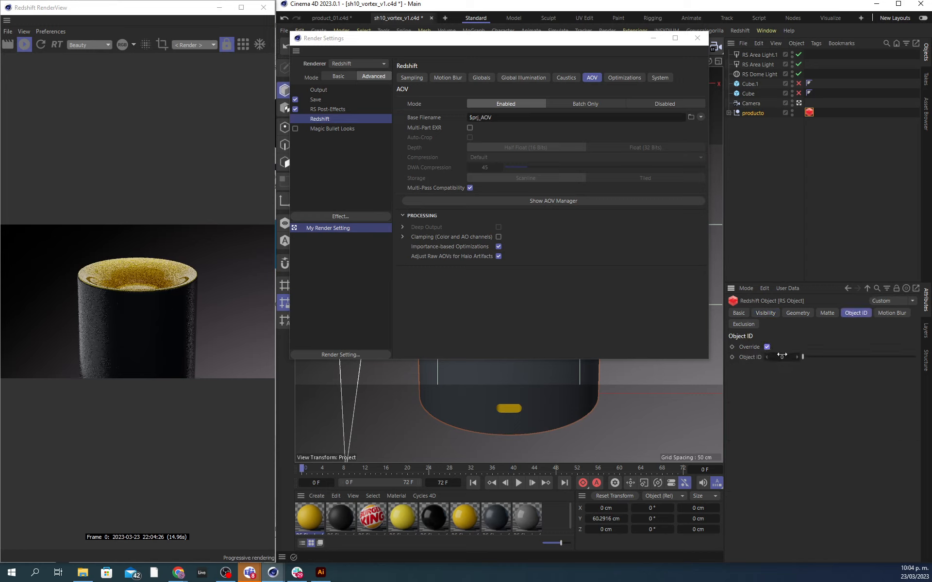
Step: Rename the Puzzle Matte AOV as product in the AOV Manager and close the manager
left_click(551, 201)
left_click_drag(696, 194, 429, 111)
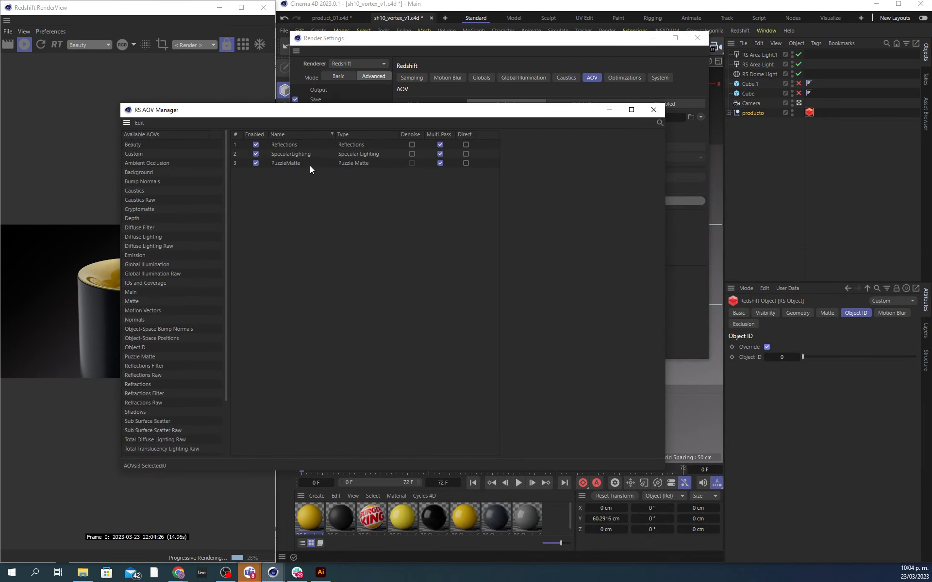
left_click(295, 163)
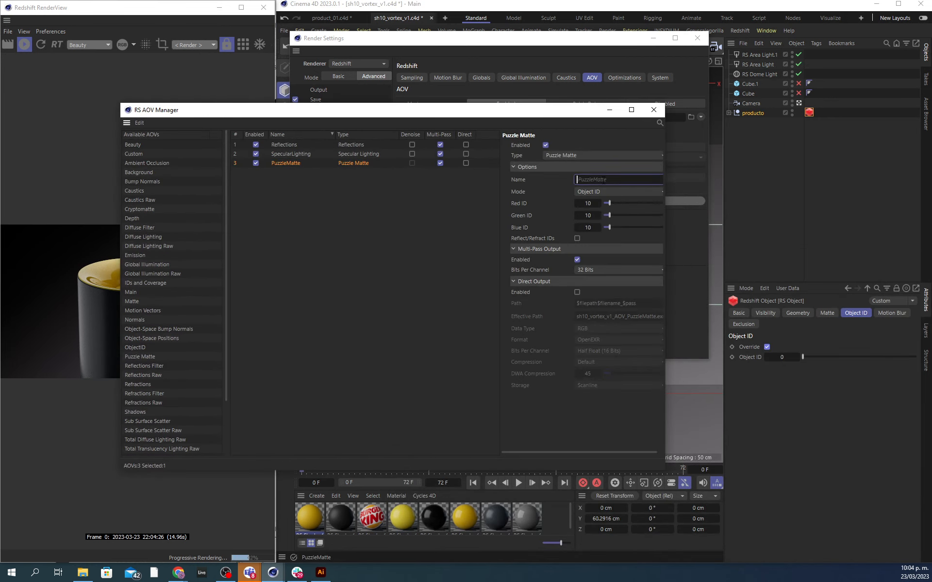
type("product")
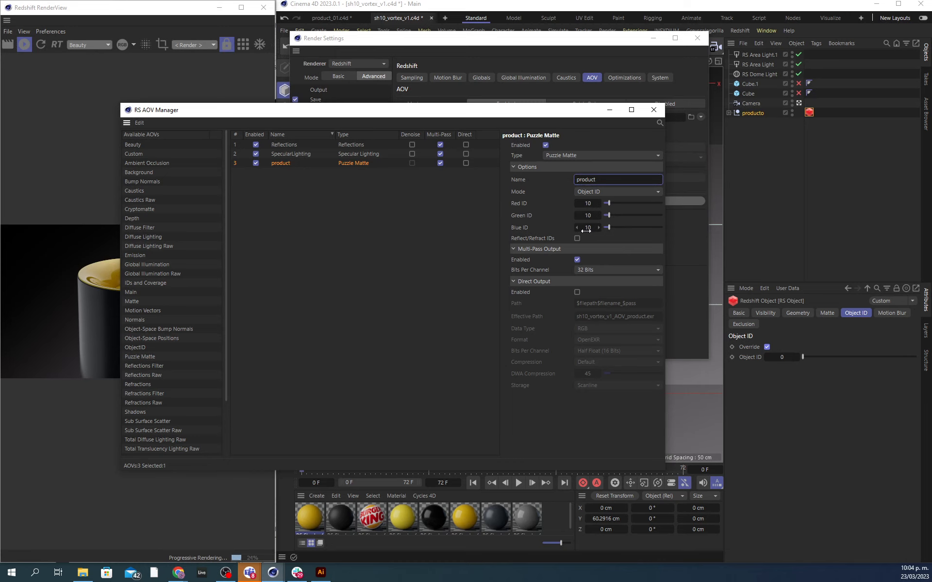
left_click(653, 110)
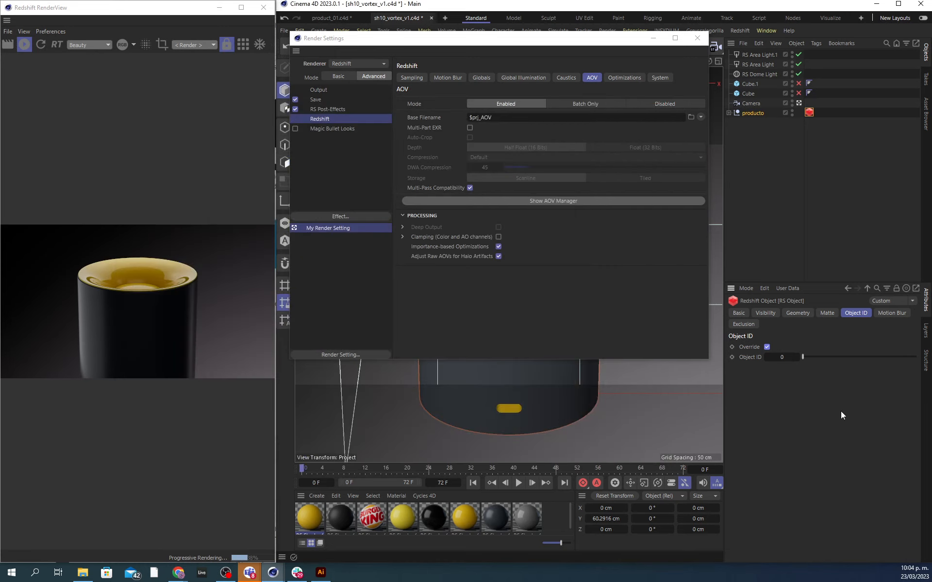
Step: Set the producto tag's Object ID to 10, close the render settings and save the scene
left_click(782, 357)
type("10")
key("Return")
left_click(700, 43)
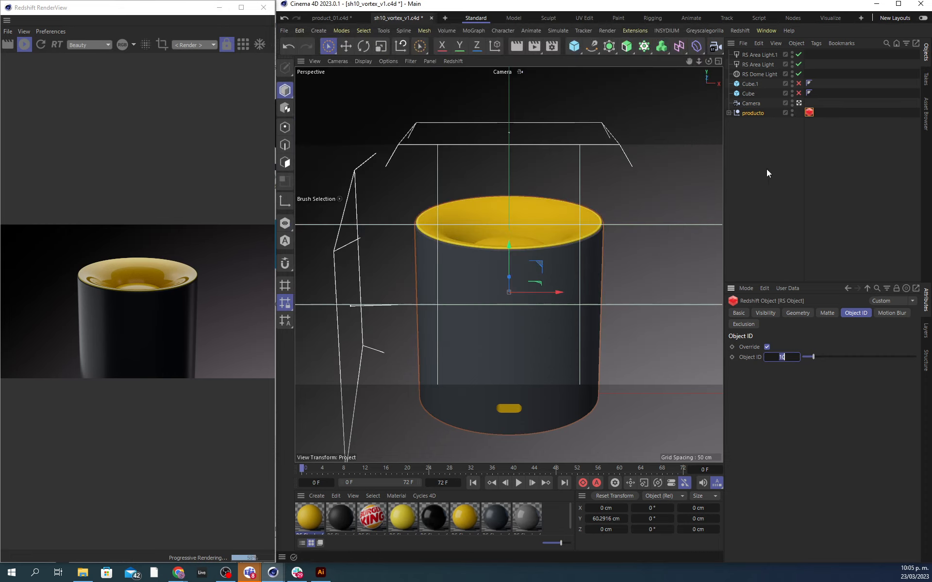
left_click(766, 169)
key("ctrl+s")
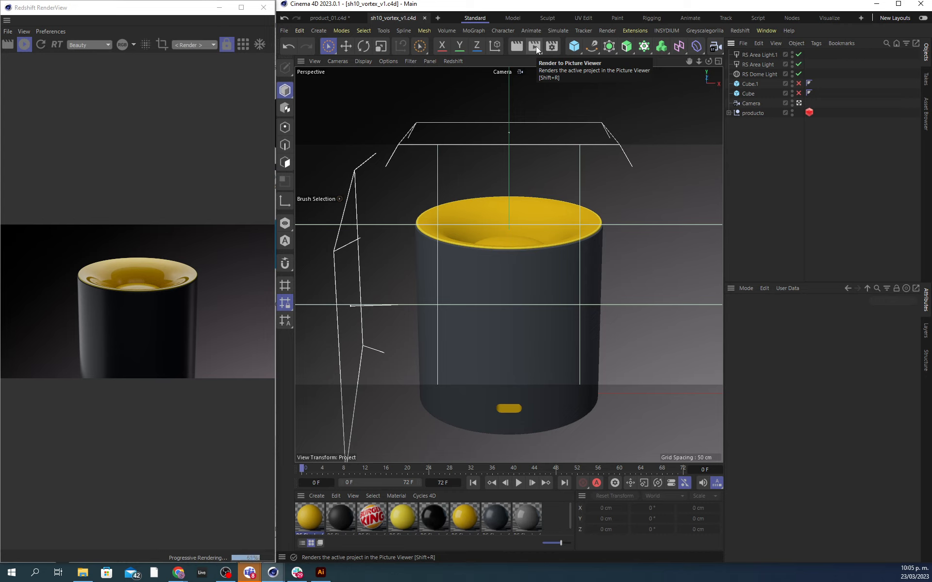
Step: Reopen the render settings and set the regular image's save format to PNG with a depth of 16 Bit/Channel
left_click(551, 50)
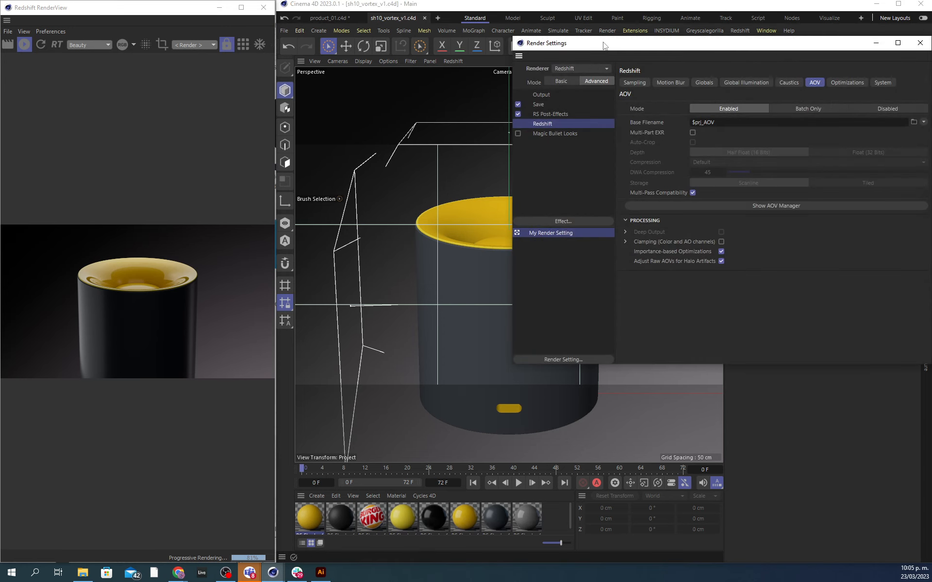
left_click_drag(603, 46, 452, 50)
left_click(389, 110)
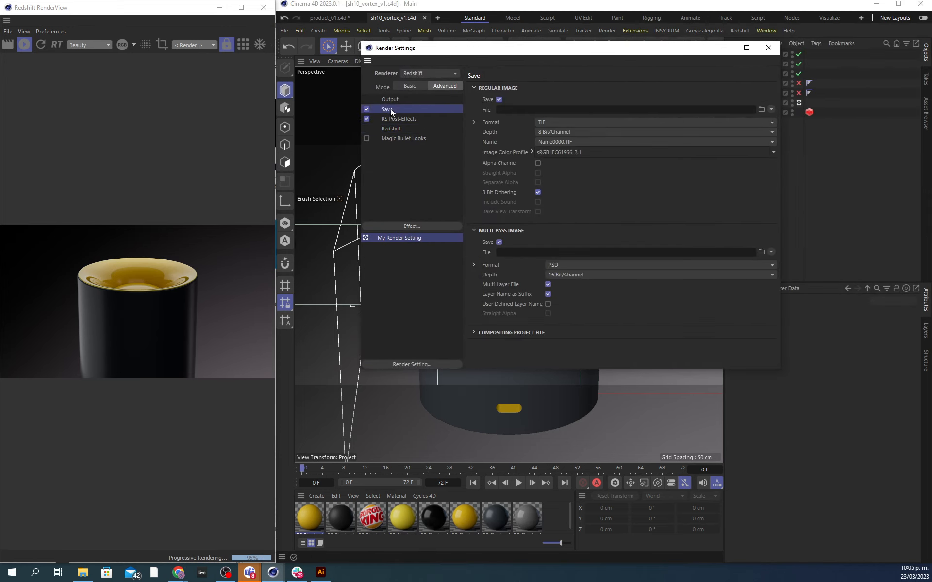
left_click(543, 124)
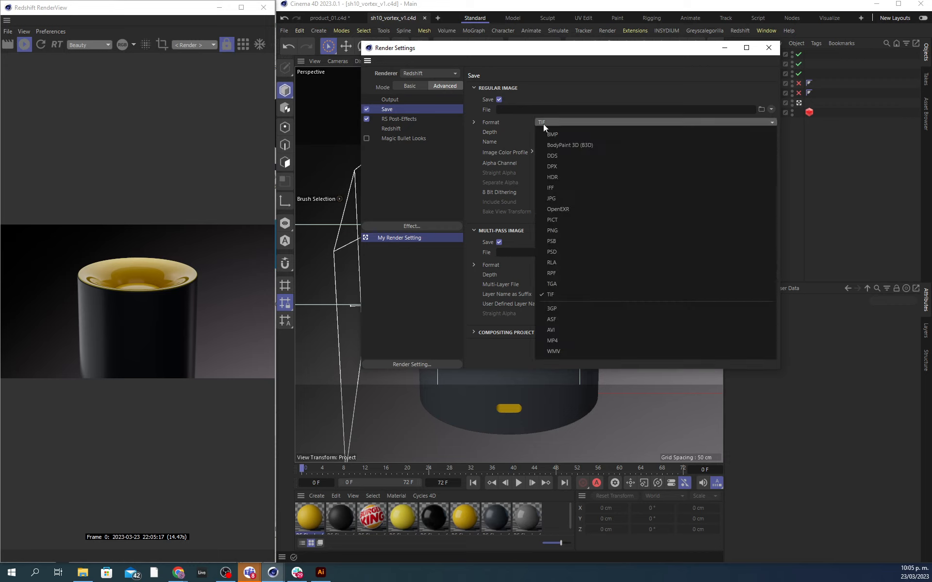
left_click(554, 231)
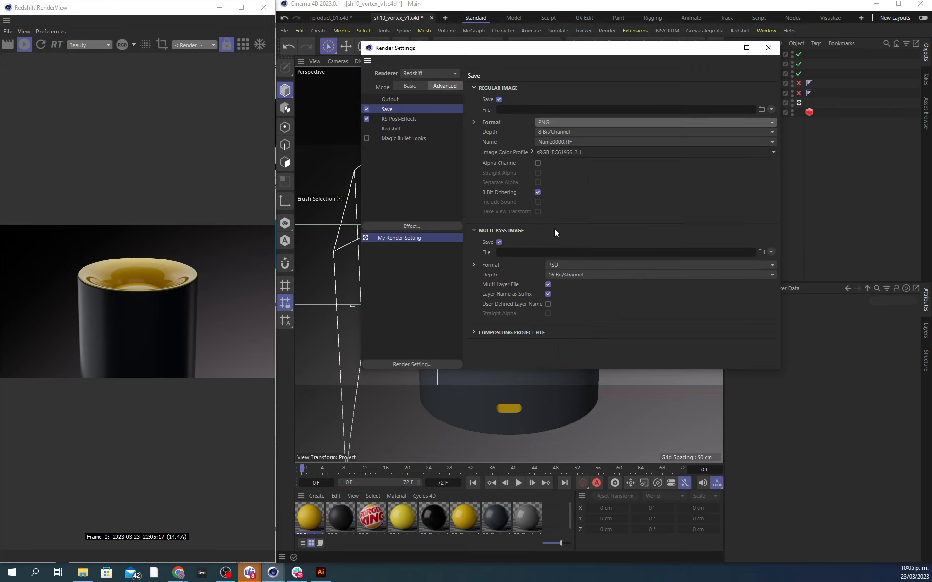
left_click(554, 132)
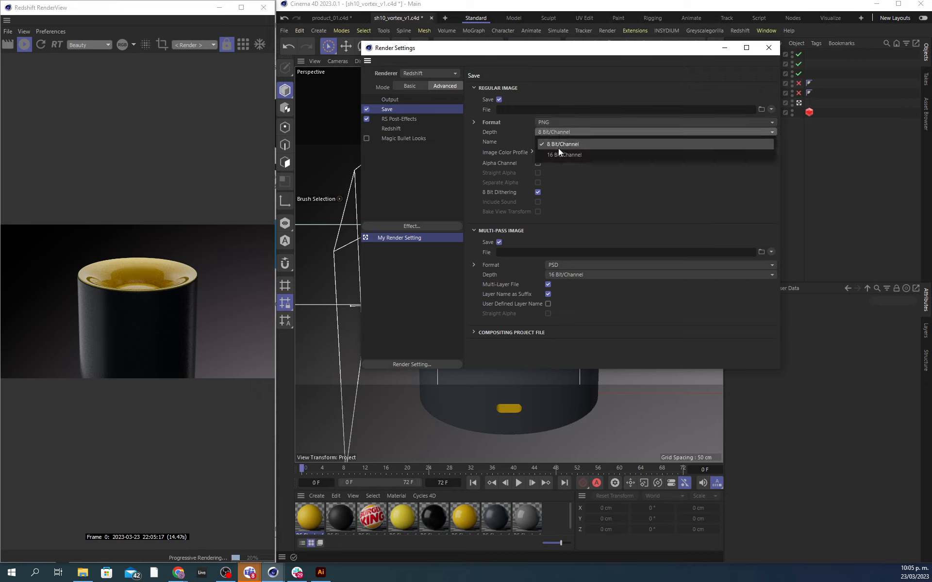
left_click(557, 154)
left_click(553, 131)
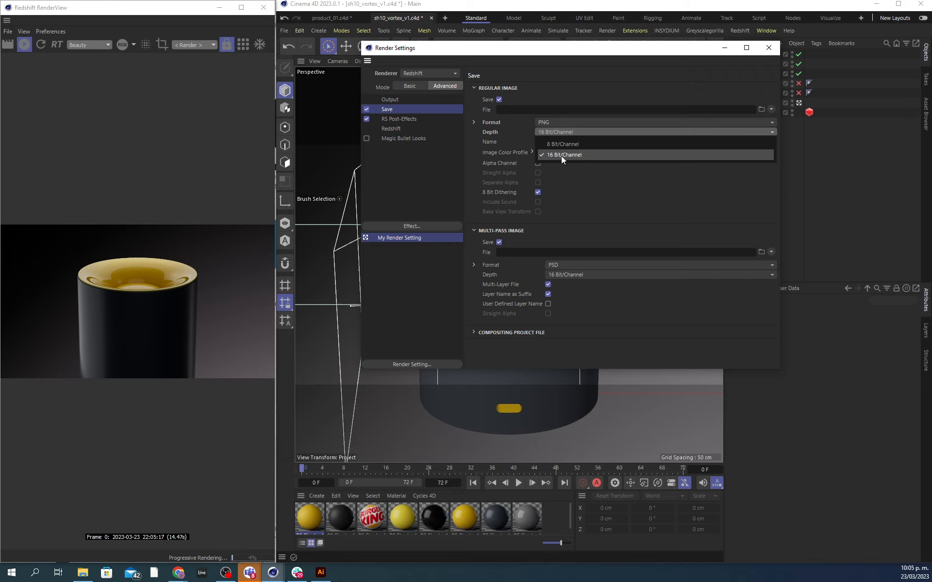
left_click(560, 156)
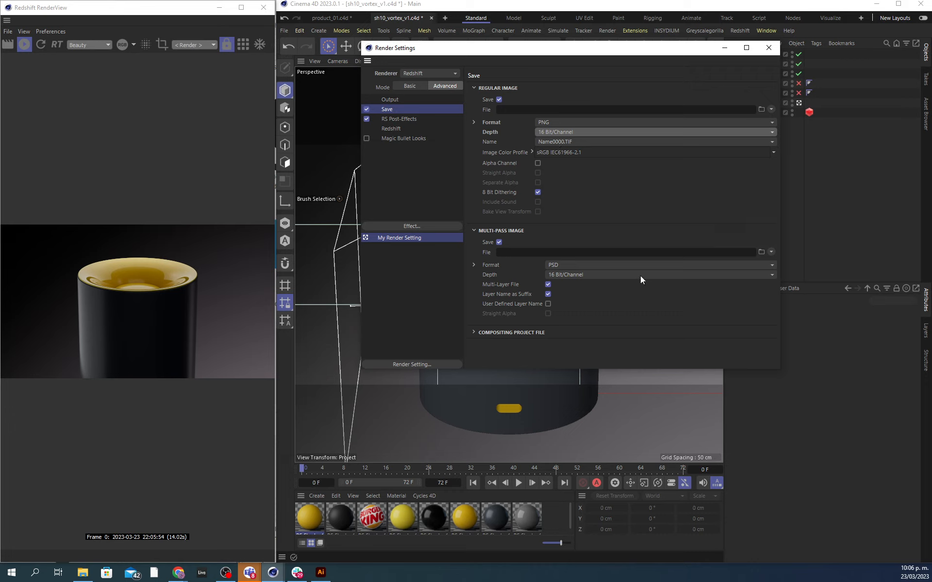
Step: Set the multi-pass image's format to OpenEXR with a depth of 16 Bit/Channel
left_click(572, 265)
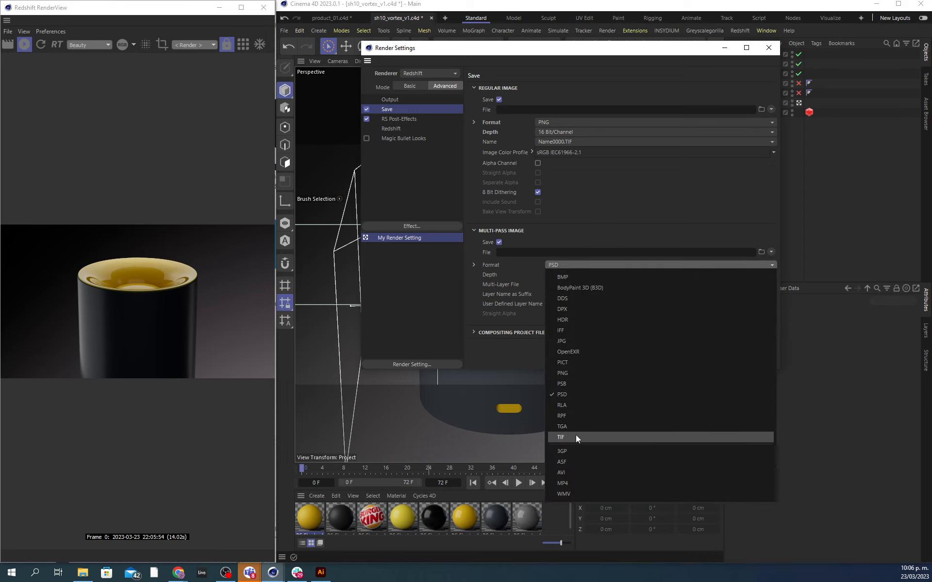
left_click(574, 352)
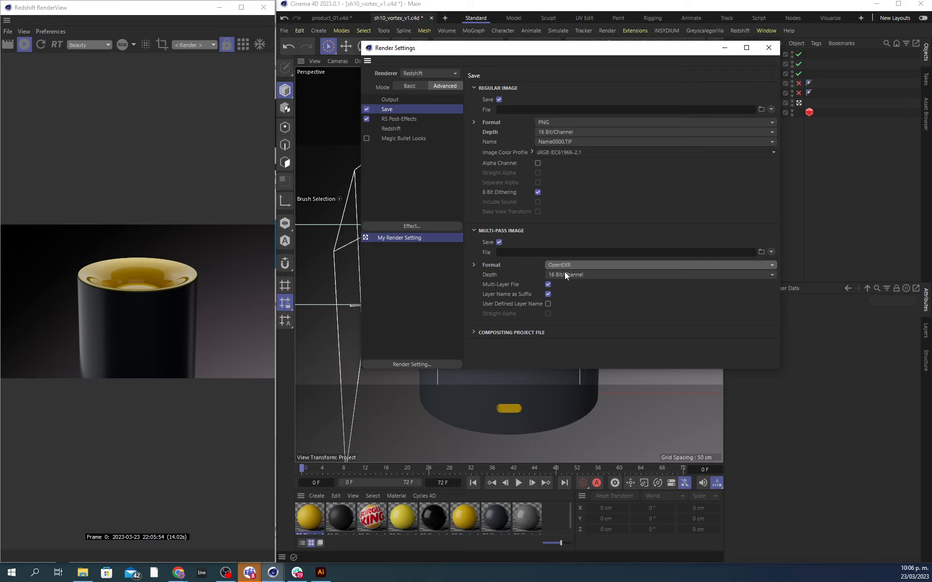
left_click(565, 275)
left_click(587, 328)
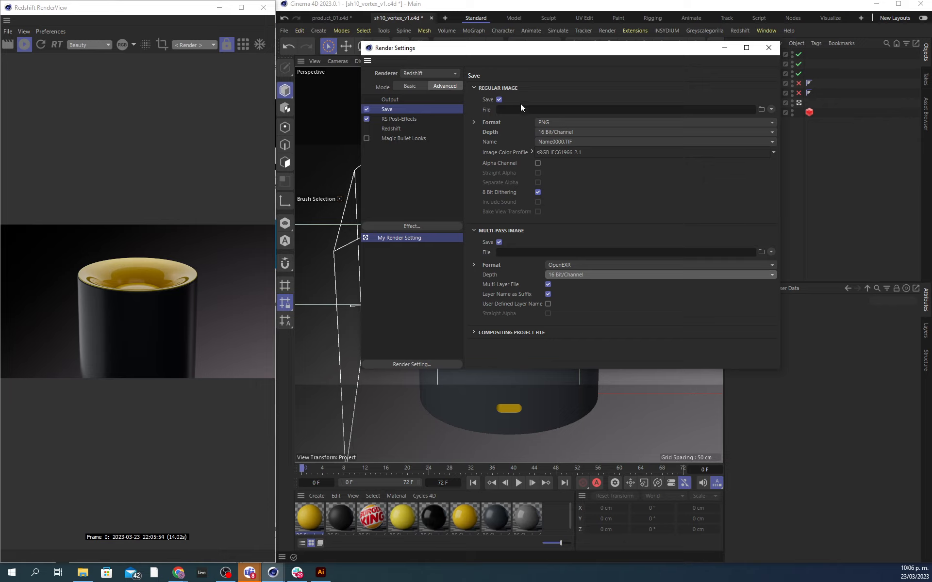
Step: Browse for the regular image's save location and create a 04_renders folder inside 05_3D_art_direction_school\02_class
left_click(761, 109)
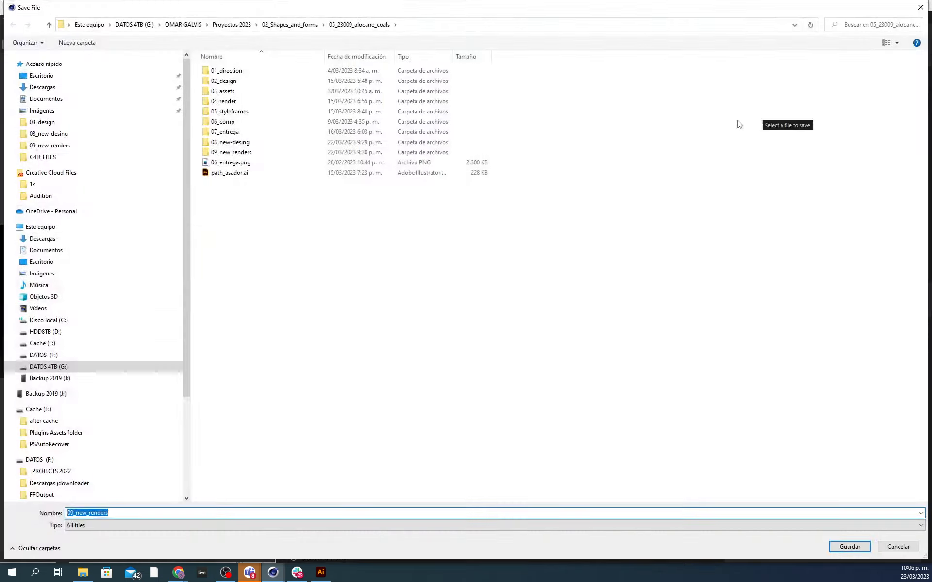
left_click(231, 24)
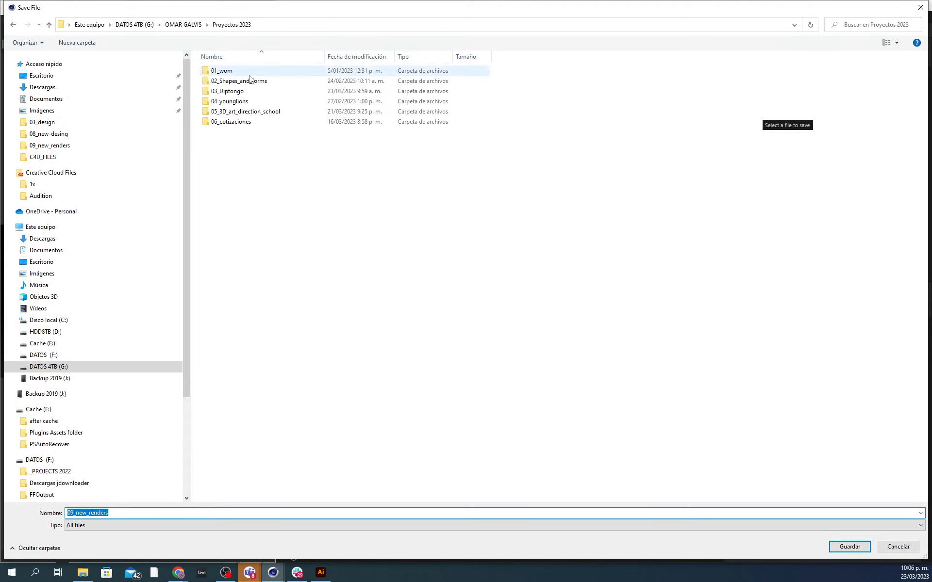
double_click(250, 111)
double_click(243, 82)
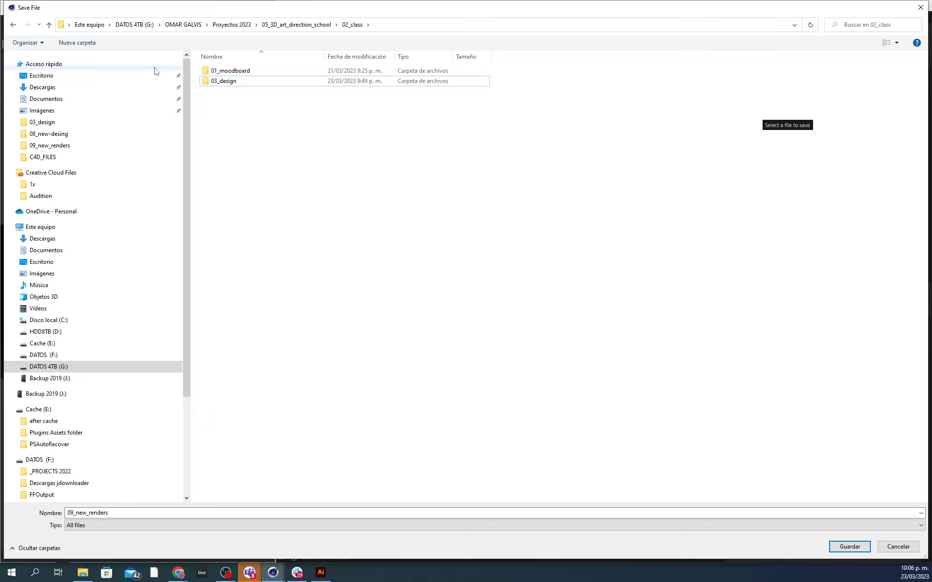
left_click(77, 43)
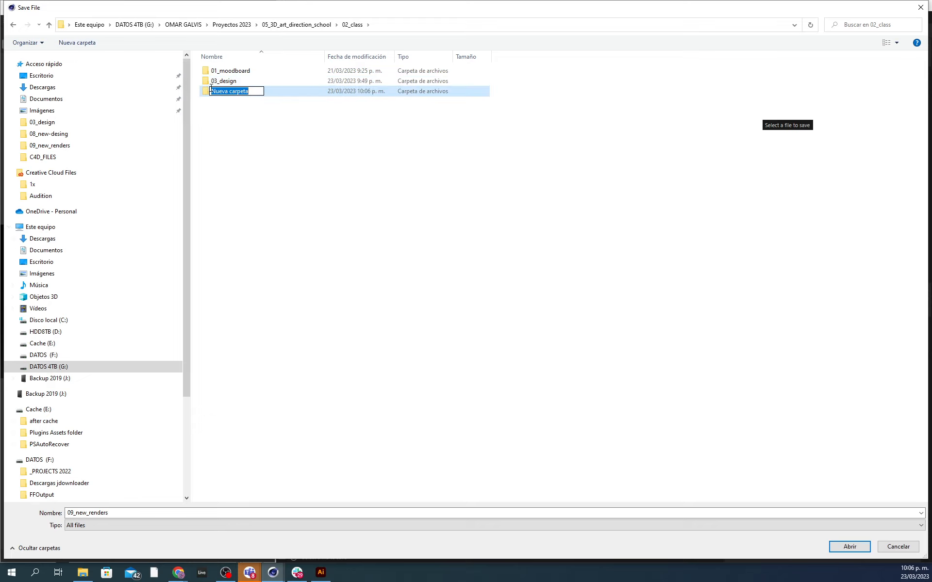
type("04_rernde")
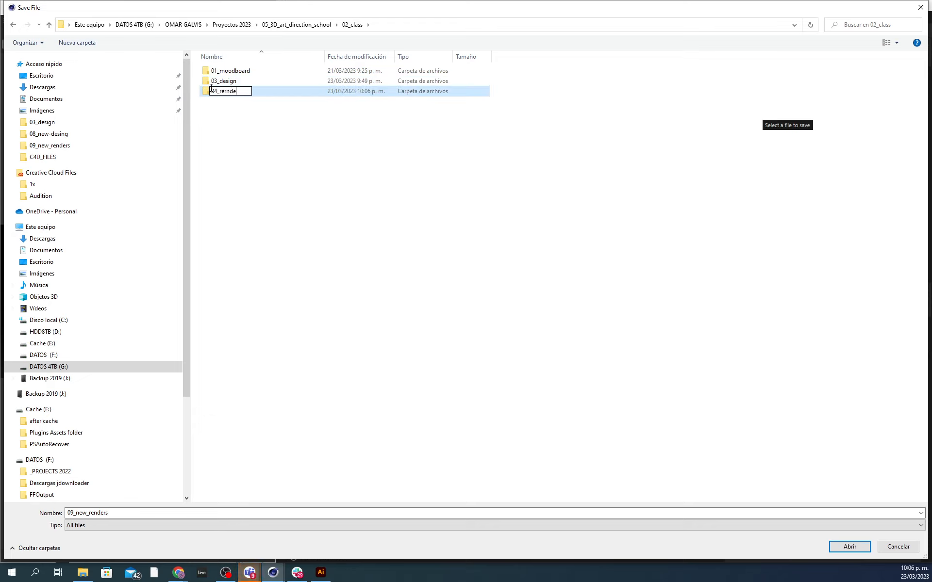
type("rs")
key("Left")
key("BackSpace")
key("Return")
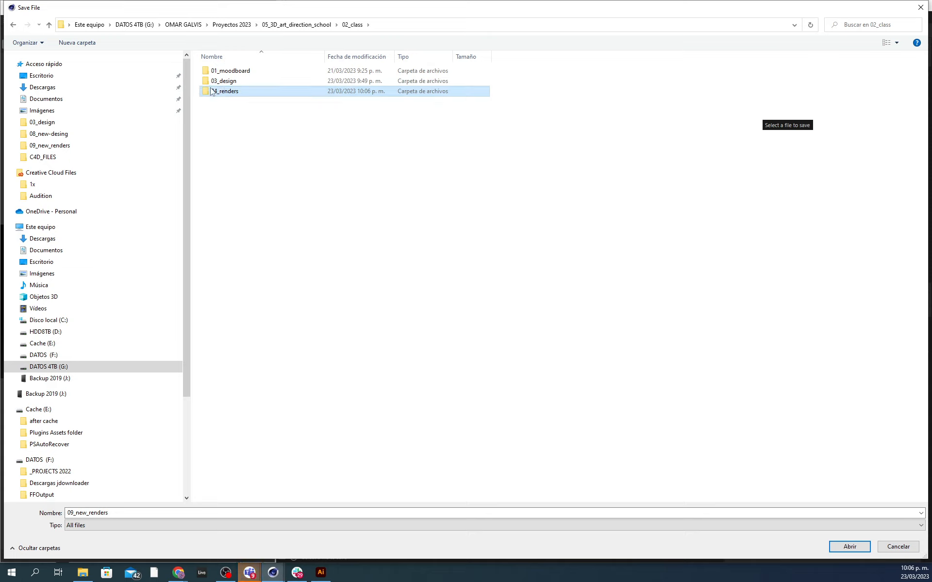
Step: Set the regular image's output file to sh10_v1 inside the 04_renders folder
double_click(212, 92)
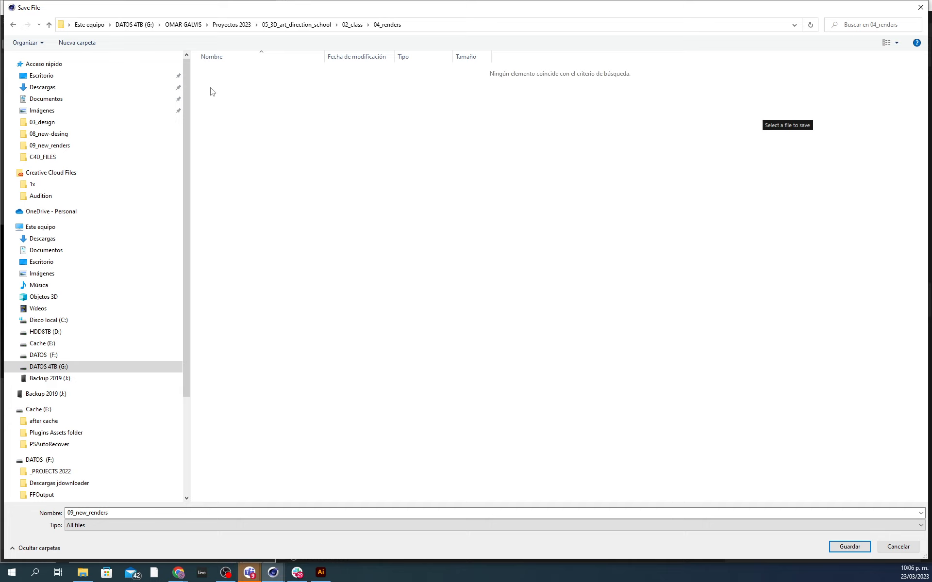
left_click(167, 513)
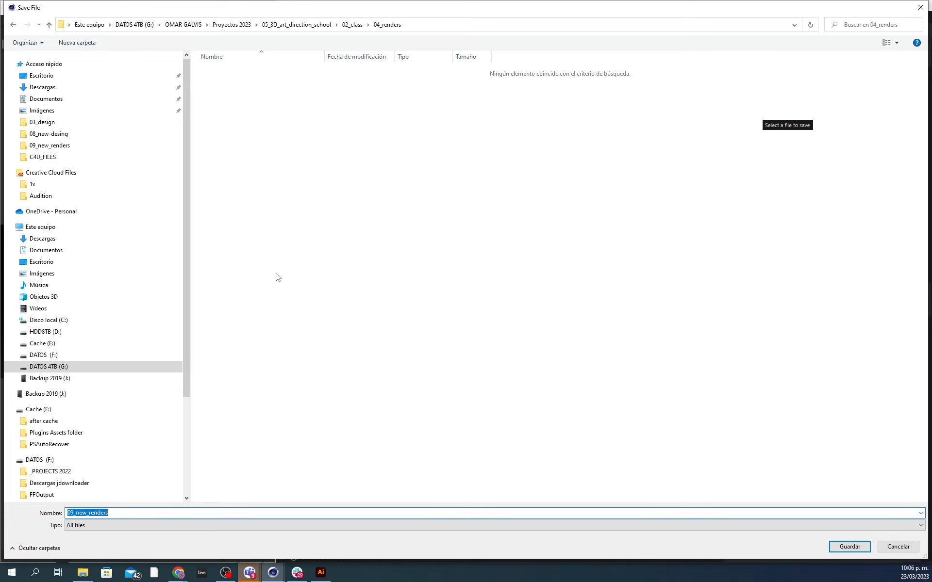
type("sh10_v1")
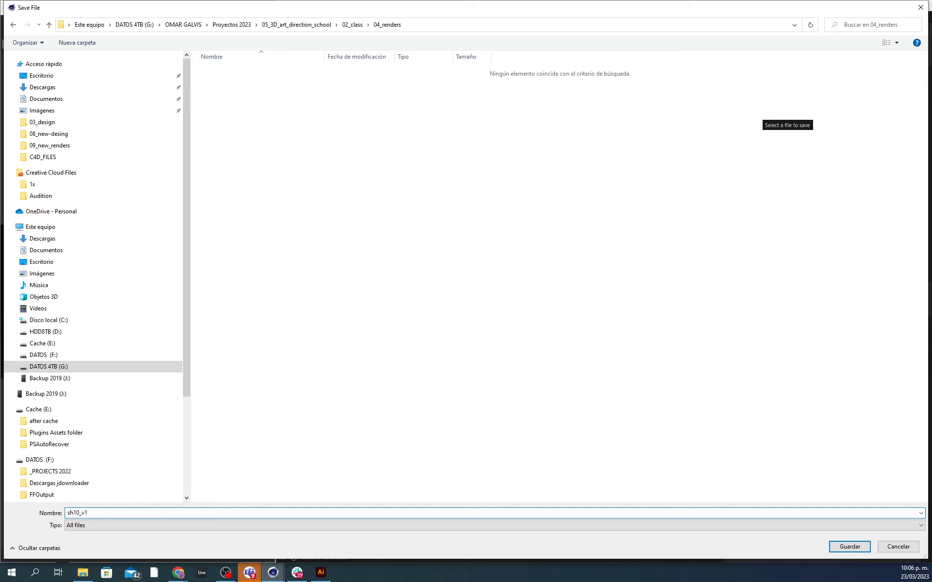
key("Return")
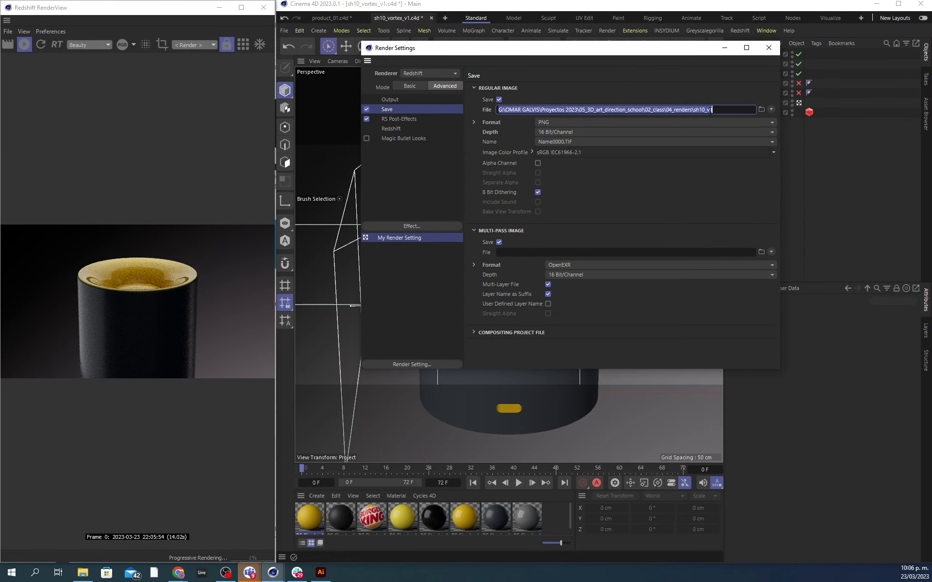
Step: Reuse the regular image's output path, ending in 04_renders\sh10_v1, as the multi-pass image's file and close the render settings
left_click(716, 111)
double_click(715, 112)
key("ctrl+c")
left_click(694, 252)
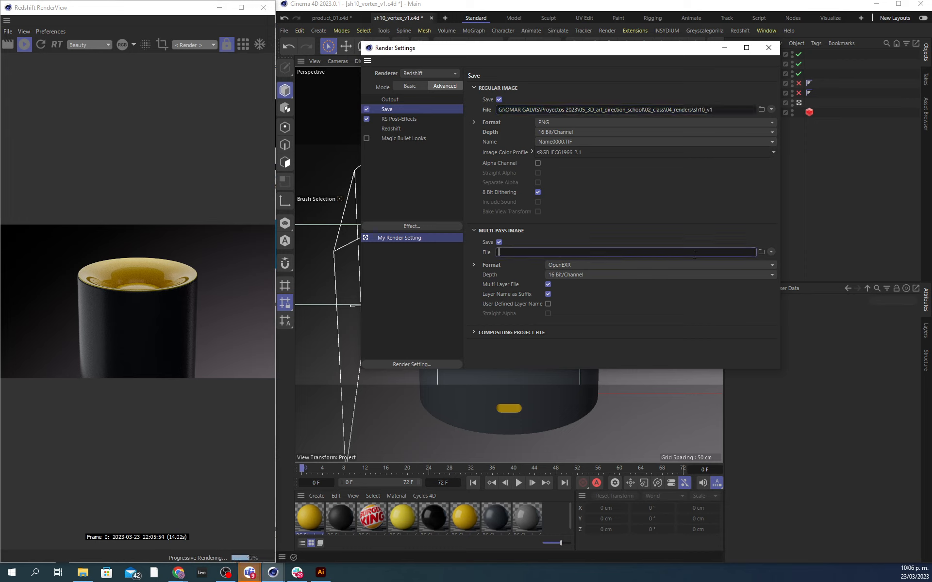
key("ctrl+v")
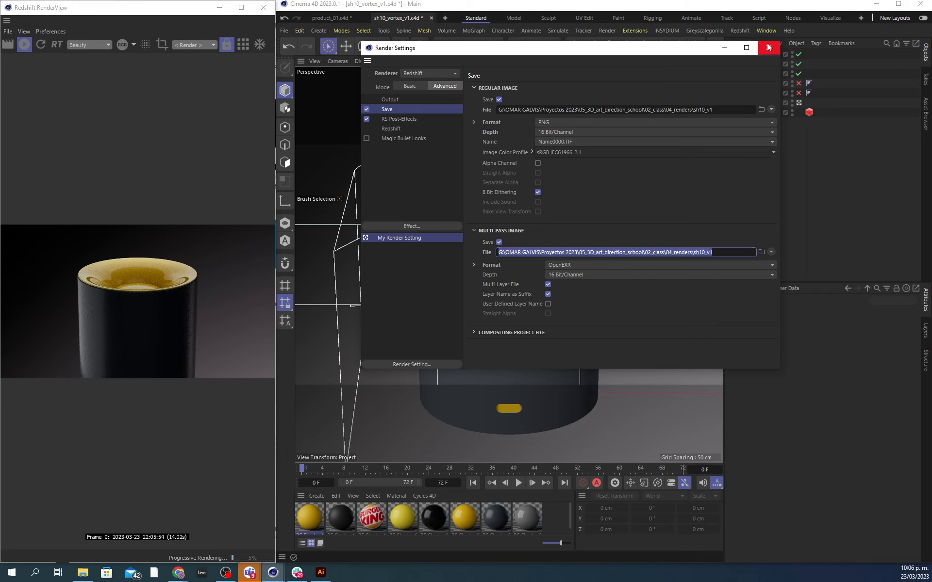
left_click(768, 47)
Step: Save the sh10_vortex_v1 project and render the current frame to the Picture Viewer
key("ctrl+s")
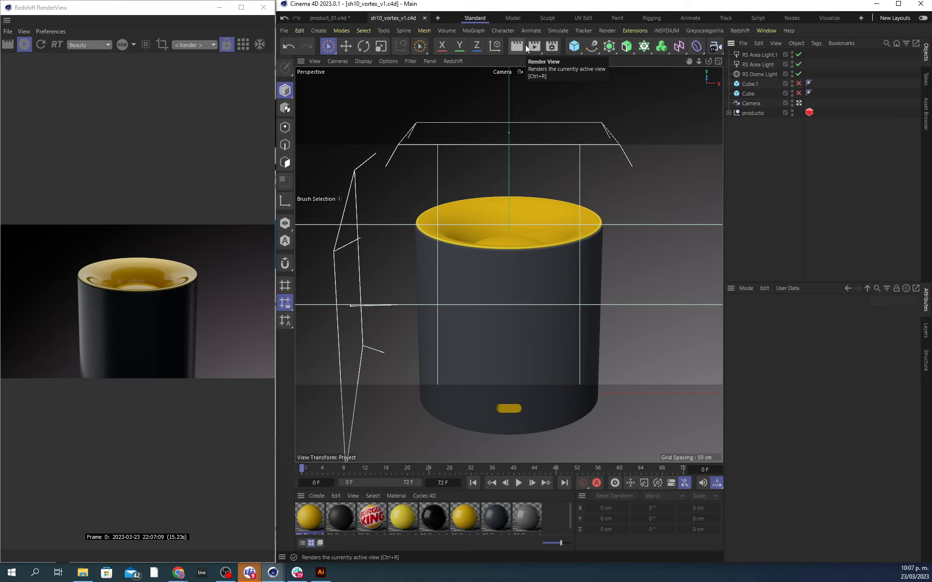
key("ctrl+s")
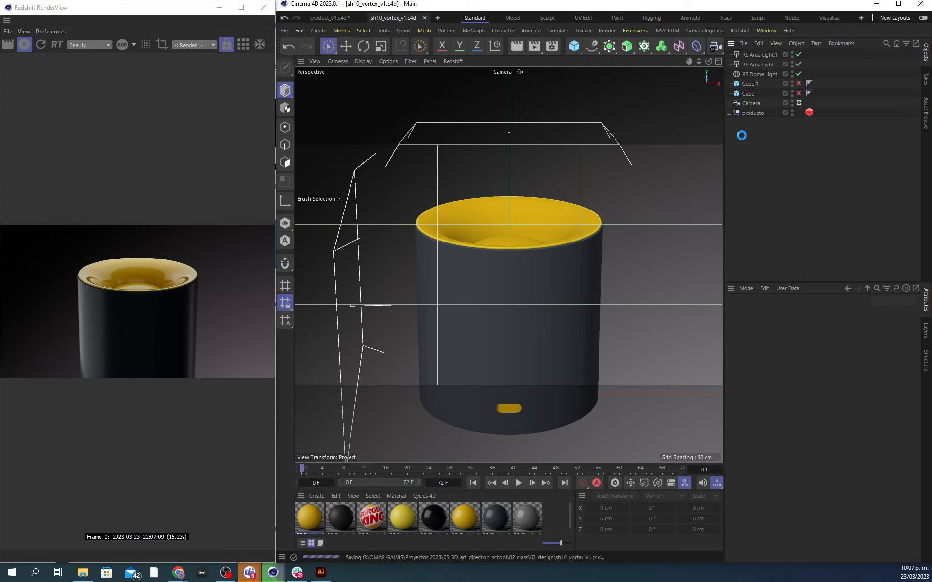
left_click(535, 46)
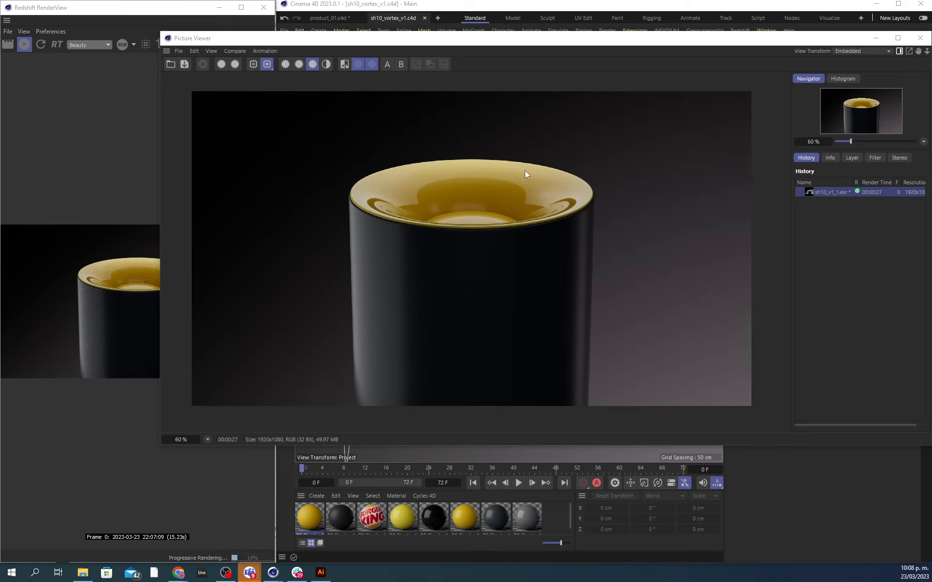
Step: Enlarge the Picture Viewer and examine the finished speaker render up close and as a whole
scroll(525, 171, "up", 2)
scroll(525, 170, "up", 2)
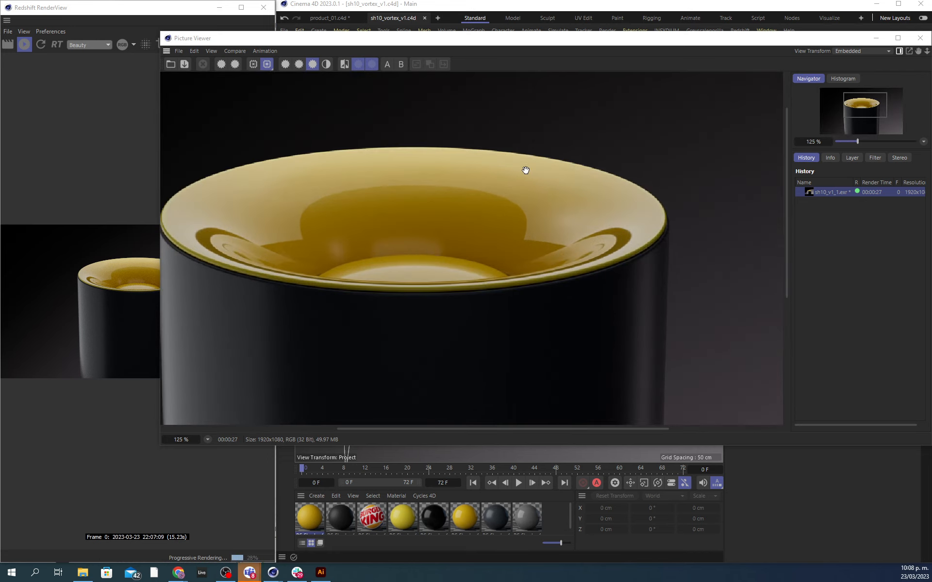
scroll(525, 170, "down", 1)
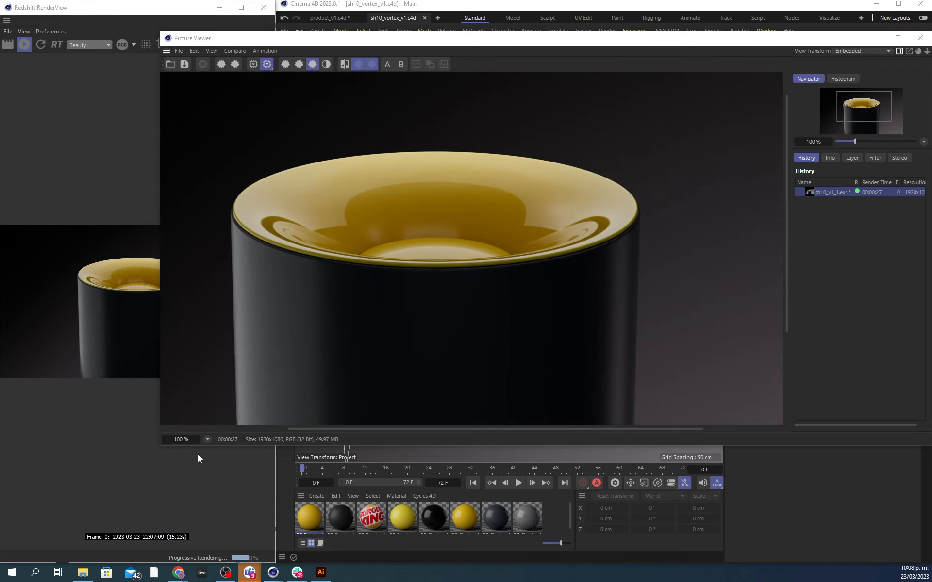
left_click_drag(161, 447, 5, 571)
left_click_drag(325, 363, 439, 271)
scroll(442, 269, "down", 2)
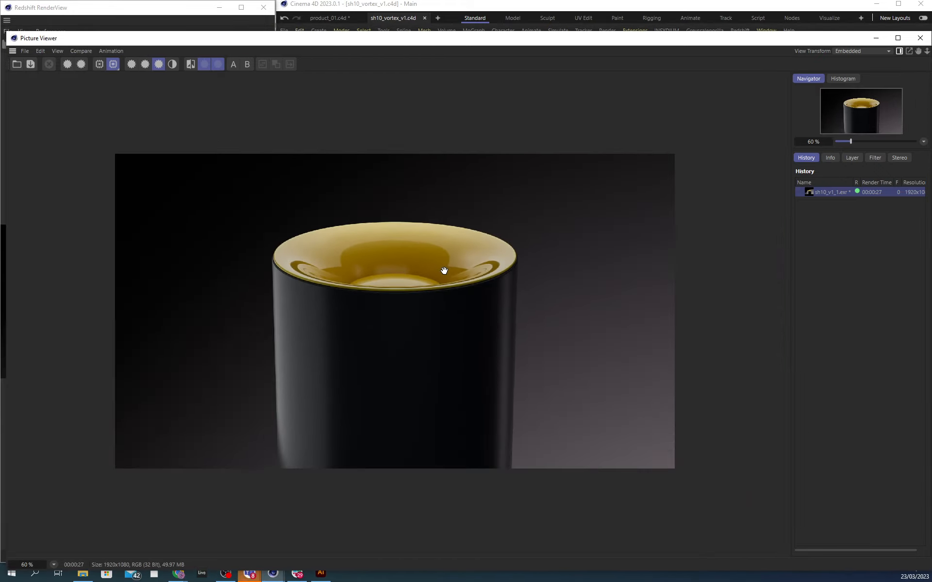
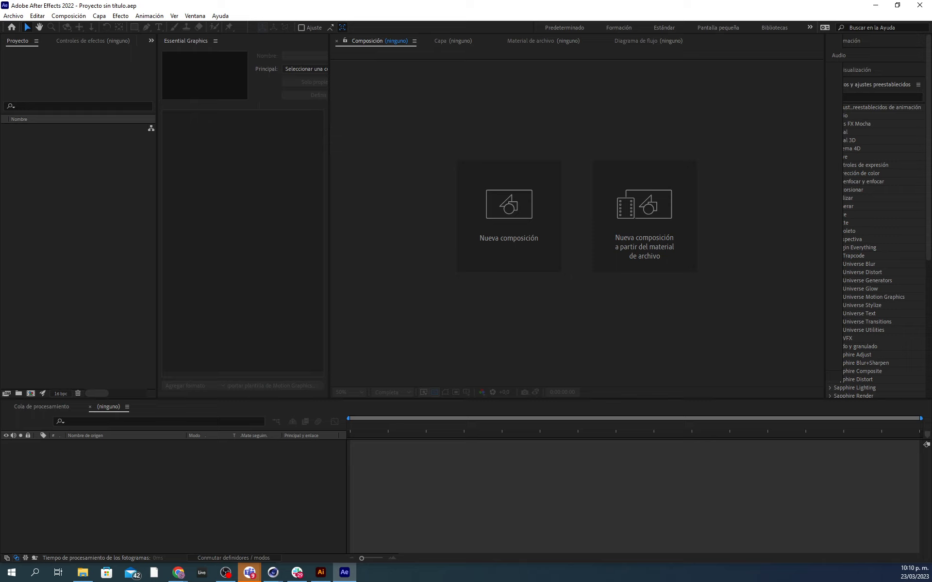
Step: Switch to the 04_renders folder in File Explorer and examine the sh10_v1.png and sh10_v1_1.exr renders
key("alt+Tab")
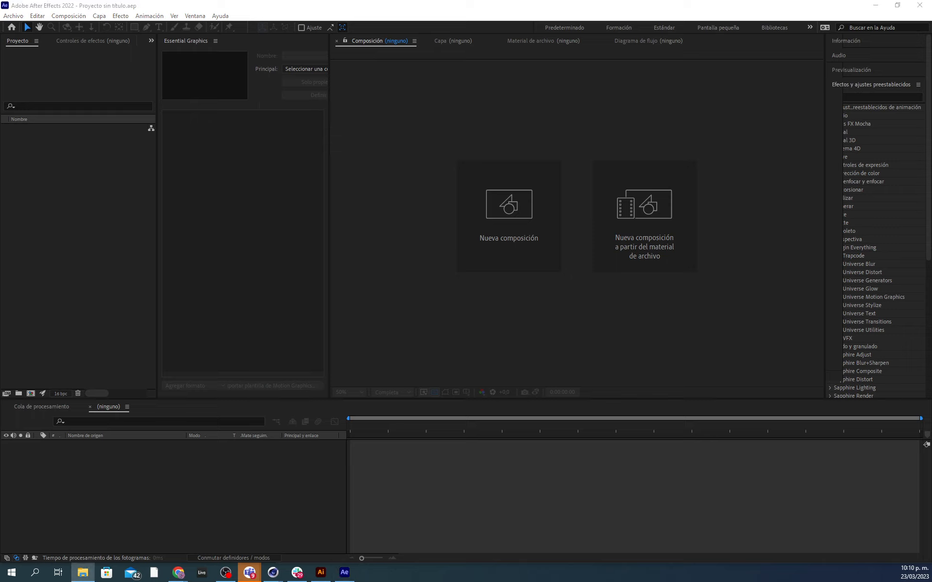
left_click_drag(931, 194, 349, 0)
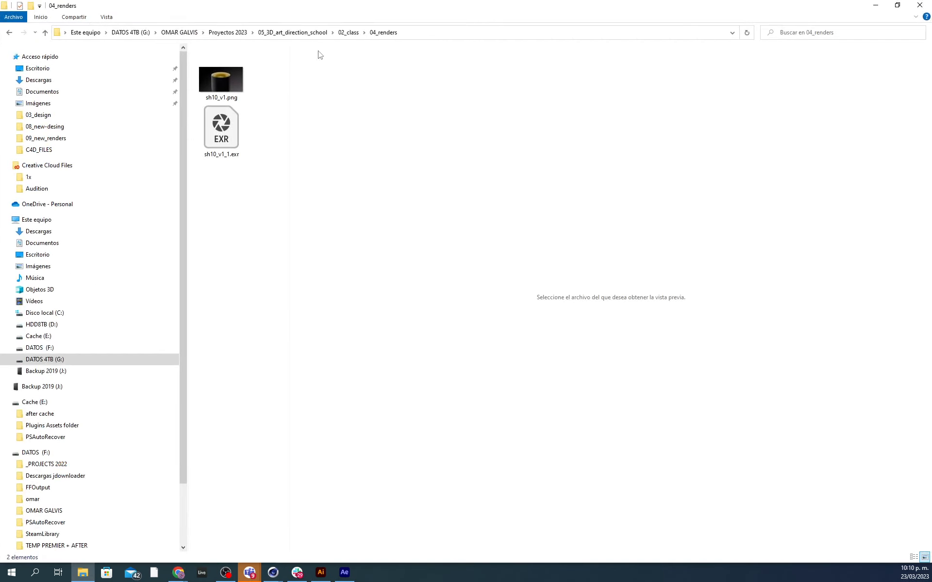
left_click(222, 84)
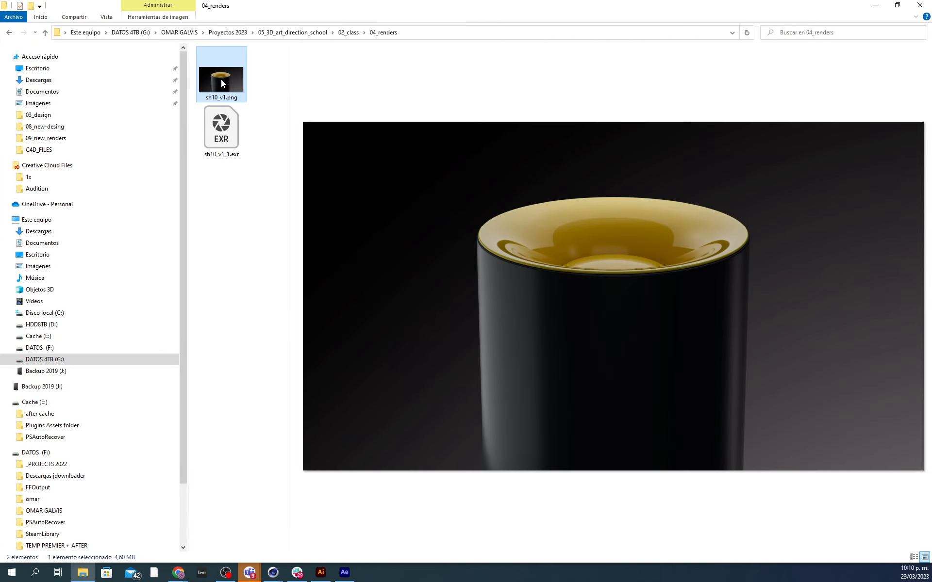
double_click(222, 84)
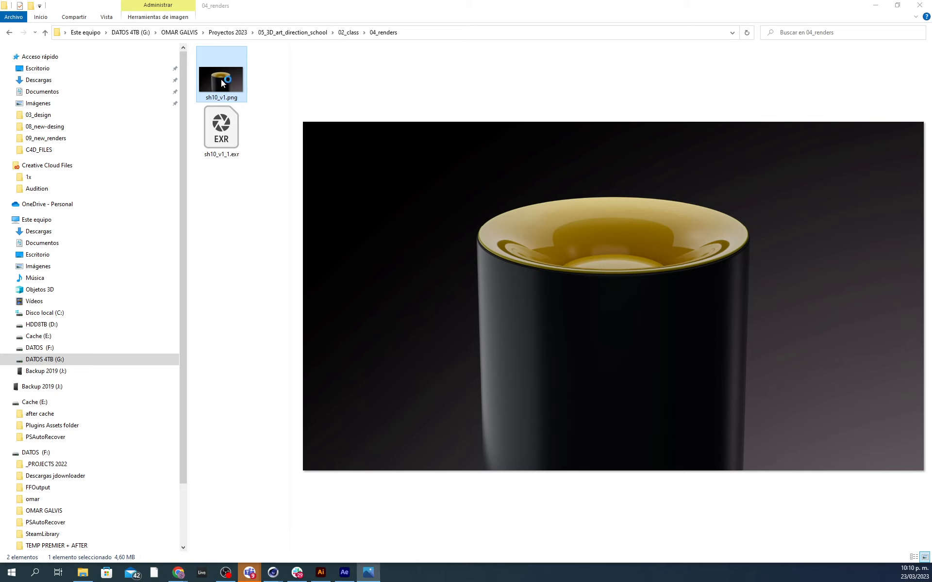
left_click(878, 109)
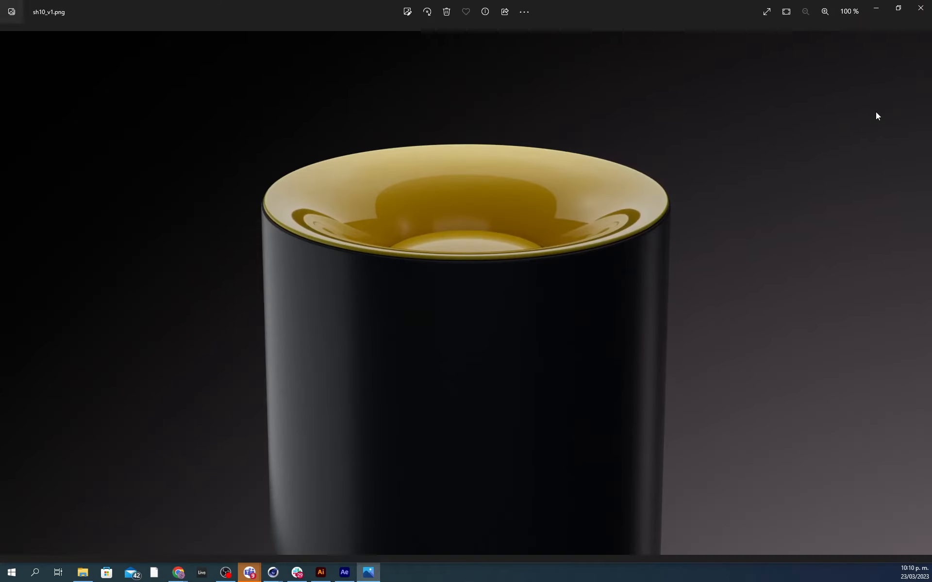
left_click(920, 8)
left_click(221, 138)
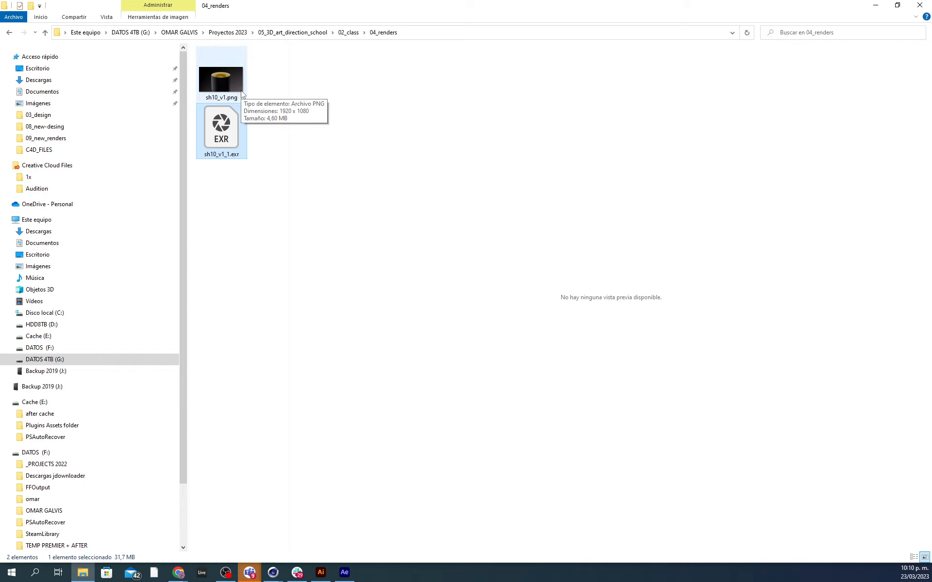
left_click(220, 79)
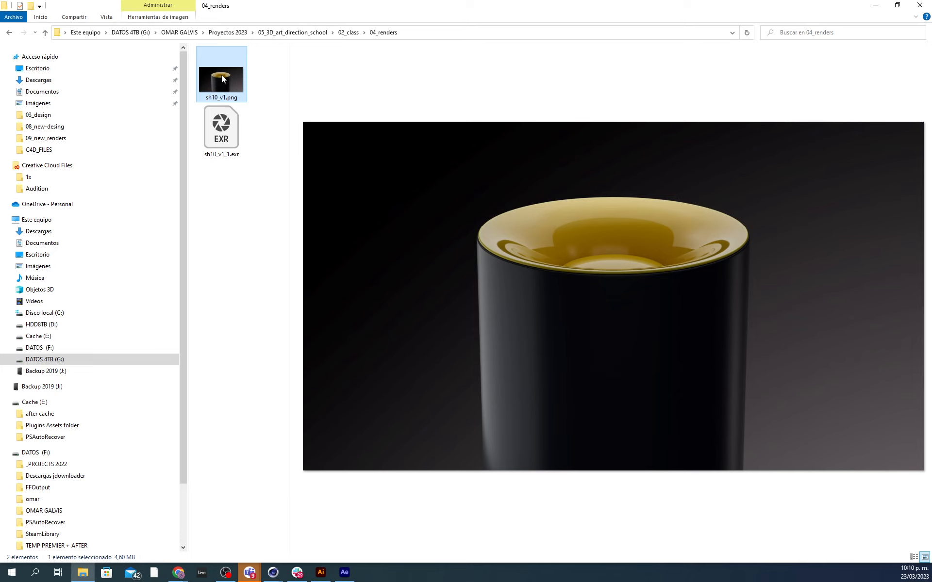
Step: Import sh10_v1.png and sh10_v1_1.exr from the 04_renders folder into the After Effects project
left_click(221, 129)
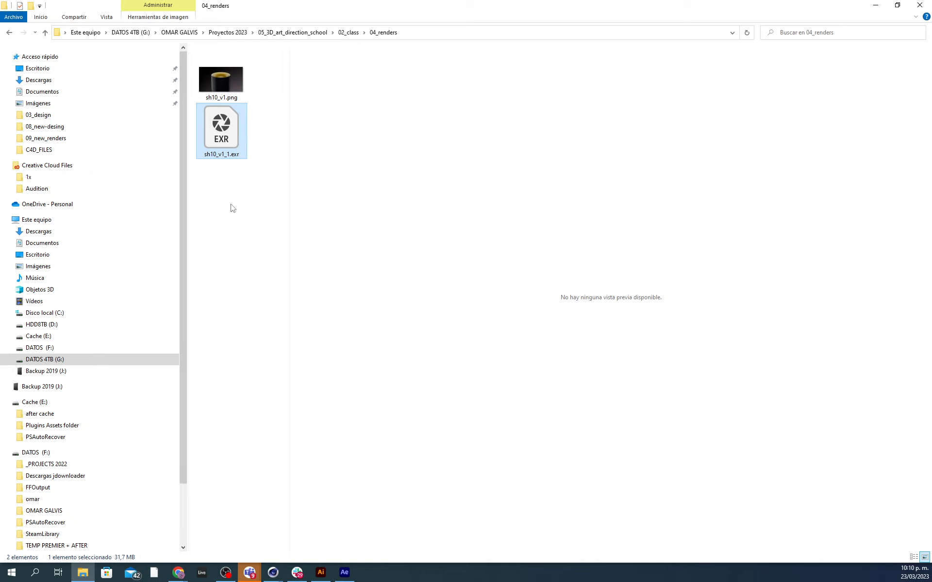
mouse_move(351, 574)
left_click_drag(235, 166, 103, 195)
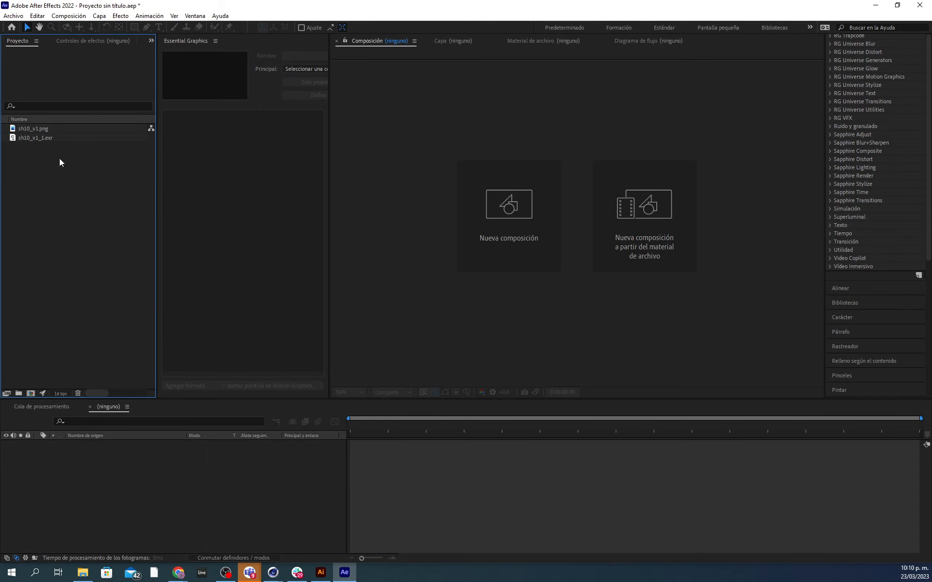
Step: Create a composition from sh10_v1_1.exr and place sh10_v1.png as a layer above the EXR
left_click(51, 138)
left_click_drag(26, 136, 31, 395)
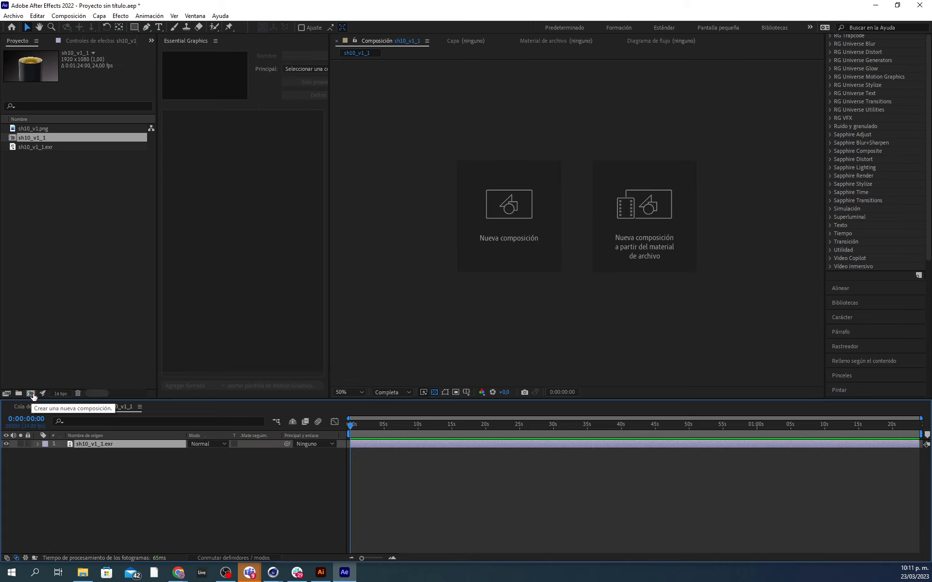
left_click_drag(359, 425, 375, 426)
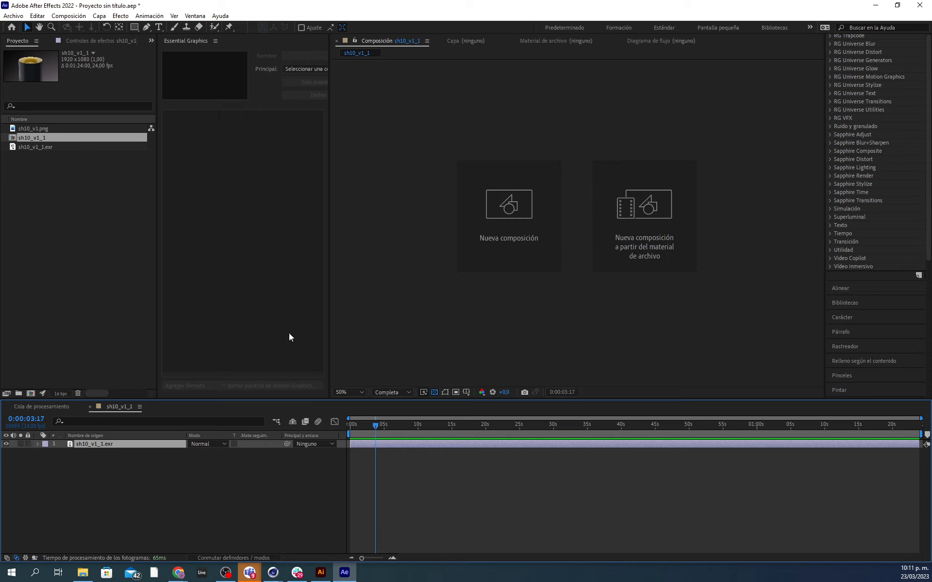
left_click_drag(40, 127, 108, 441)
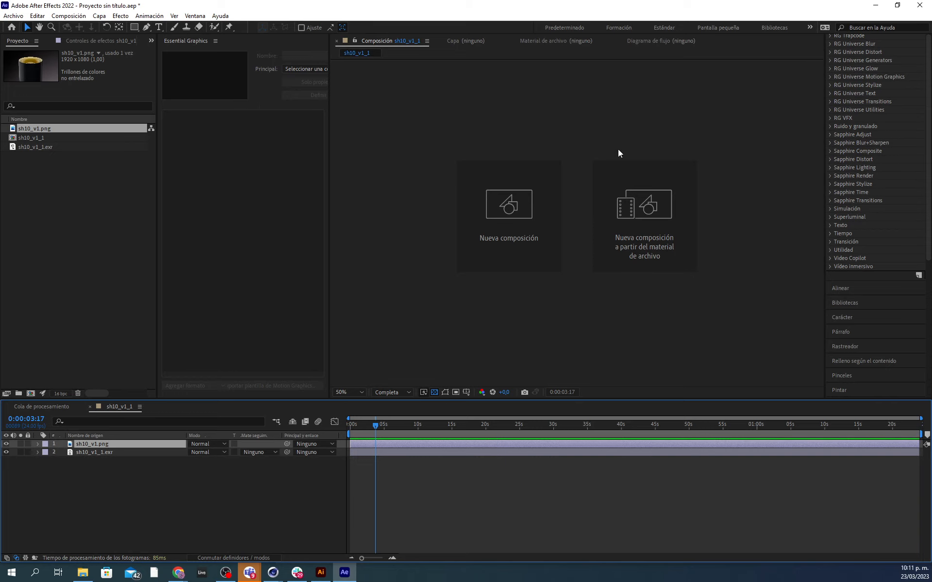
scroll(619, 149, "up", 4)
Step: Change the workspace to Color and return to Essential Graphics to refresh the composition view
left_click(809, 26)
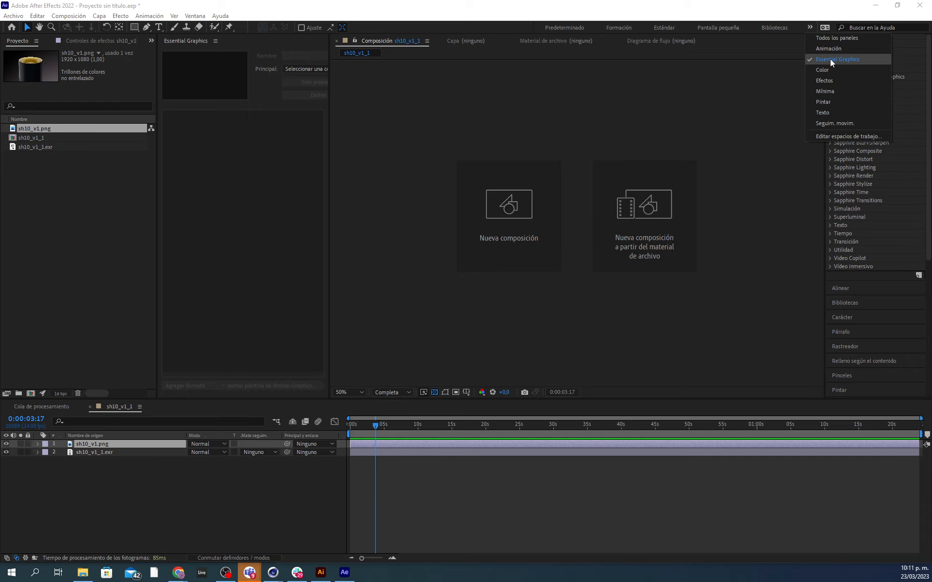
left_click(830, 60)
left_click(810, 27)
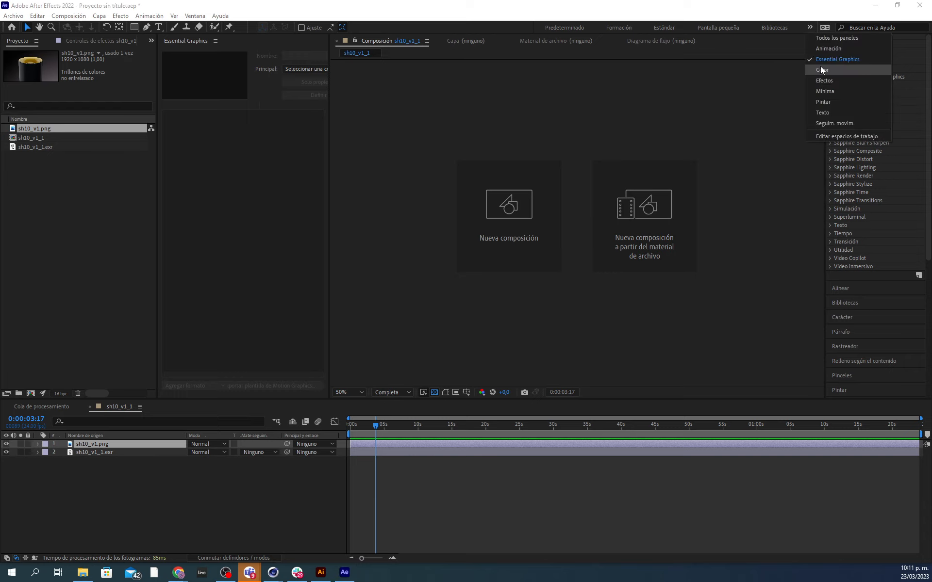
left_click(820, 66)
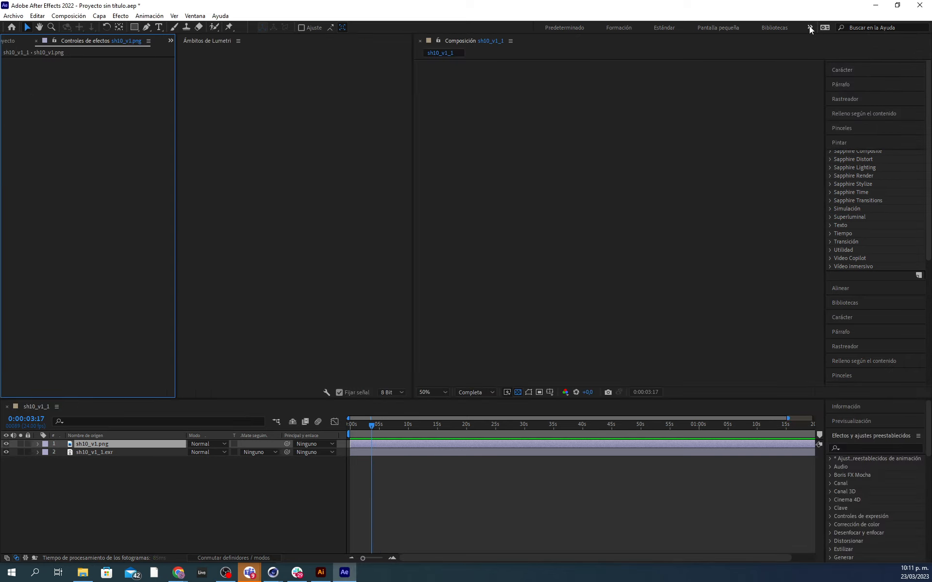
left_click(808, 27)
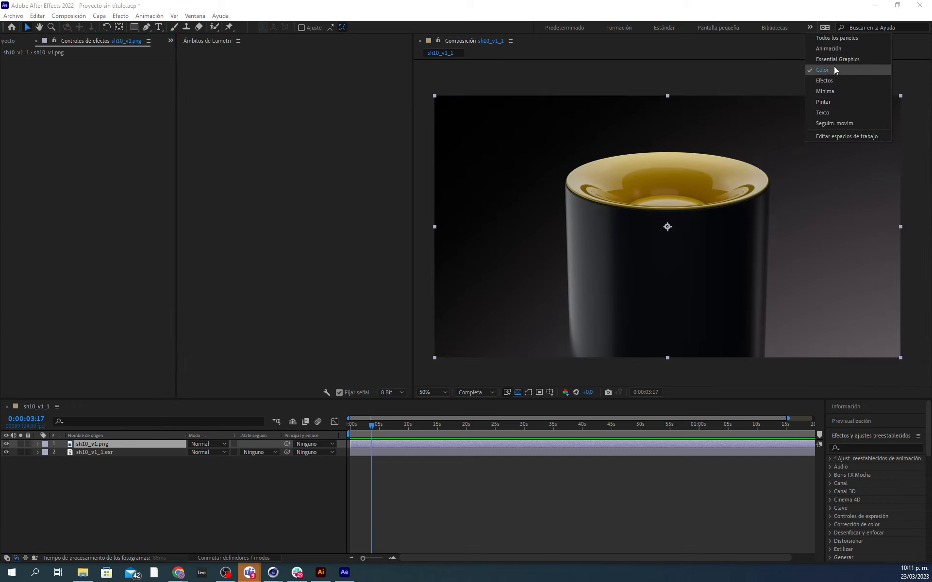
left_click(834, 59)
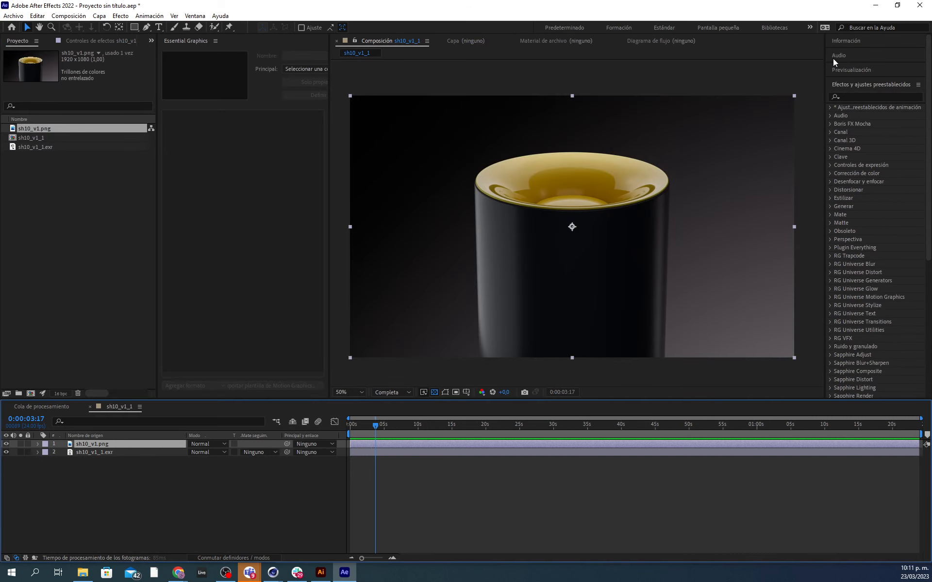
left_click(814, 143)
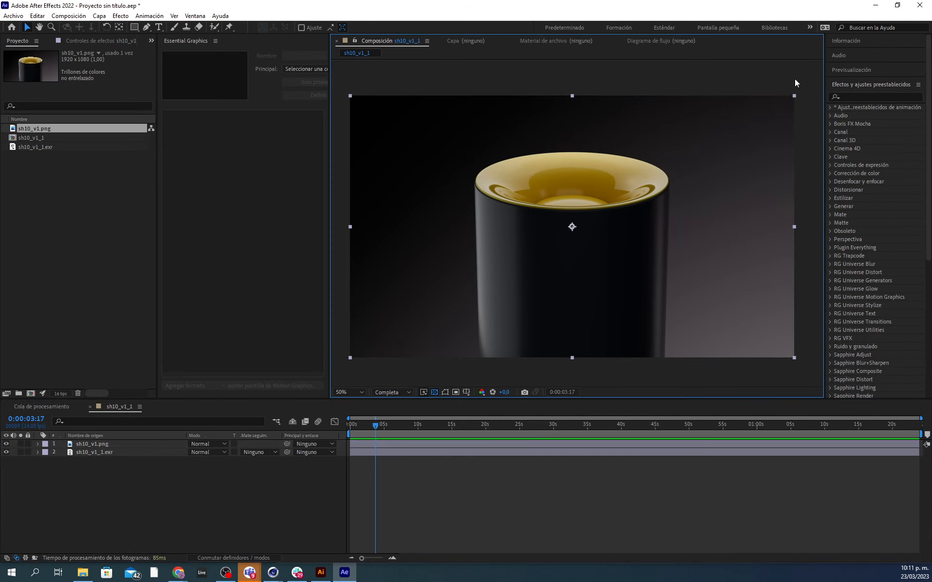
left_click(683, 495)
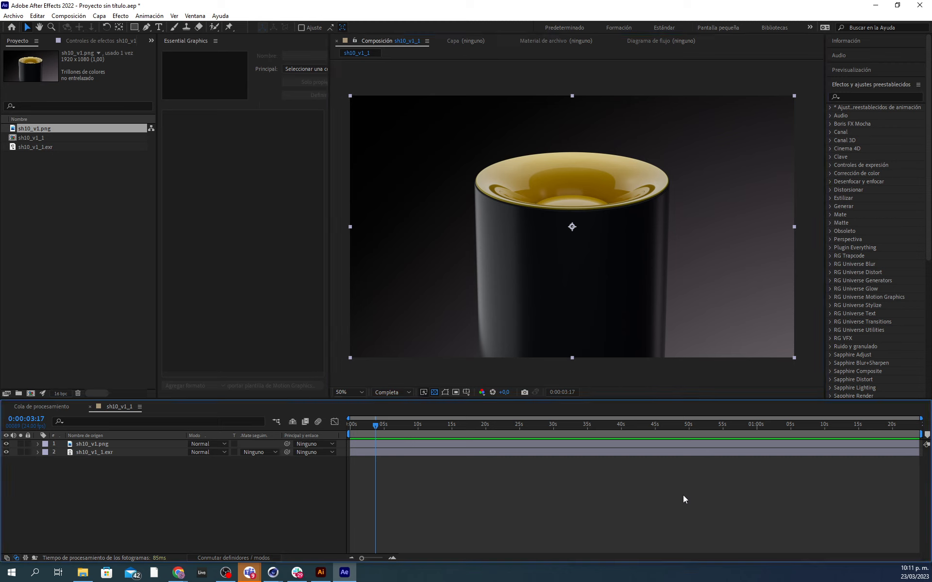
Step: Hide the sh10_v1.png layer and show the effect controls of the sh10_v1_1.exr layer
left_click(6, 444)
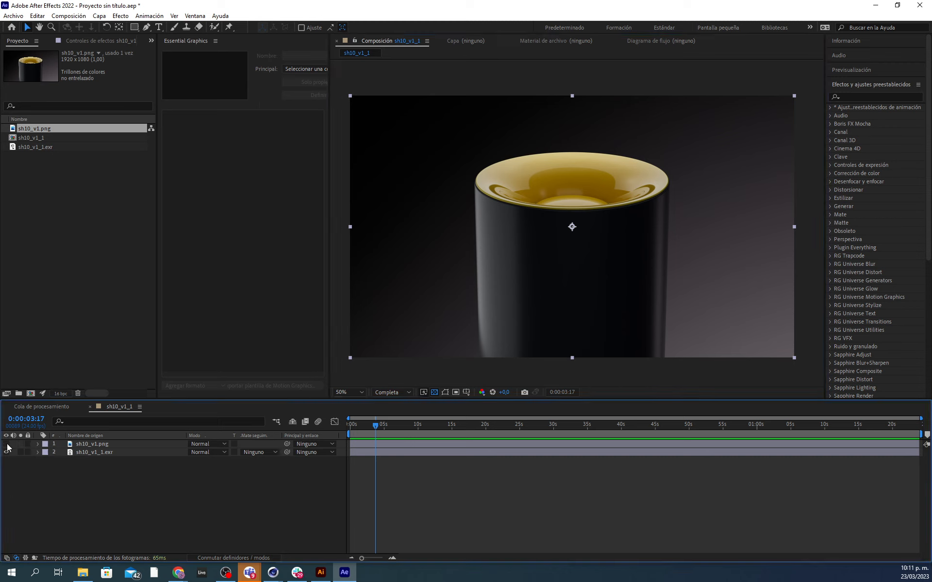
left_click(90, 444)
left_click(86, 452)
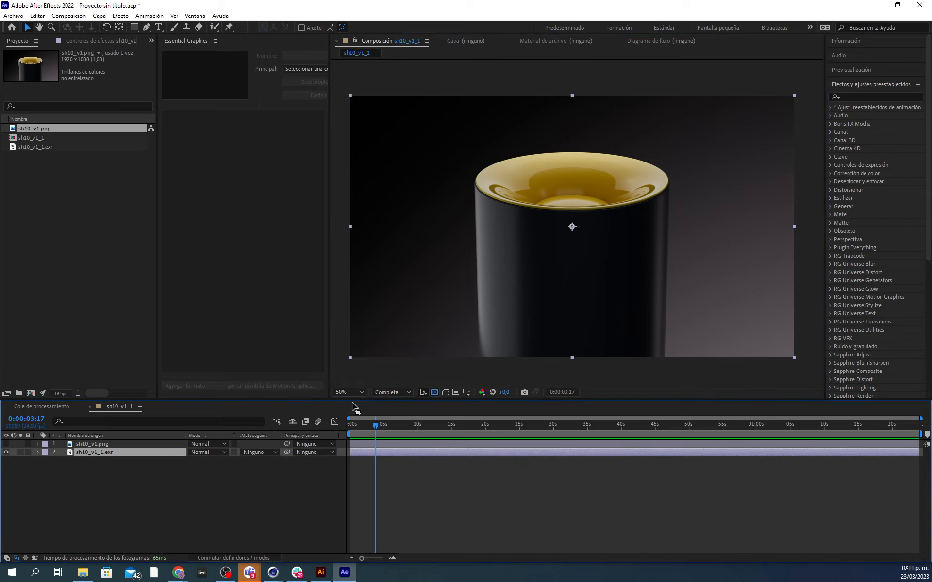
left_click(93, 42)
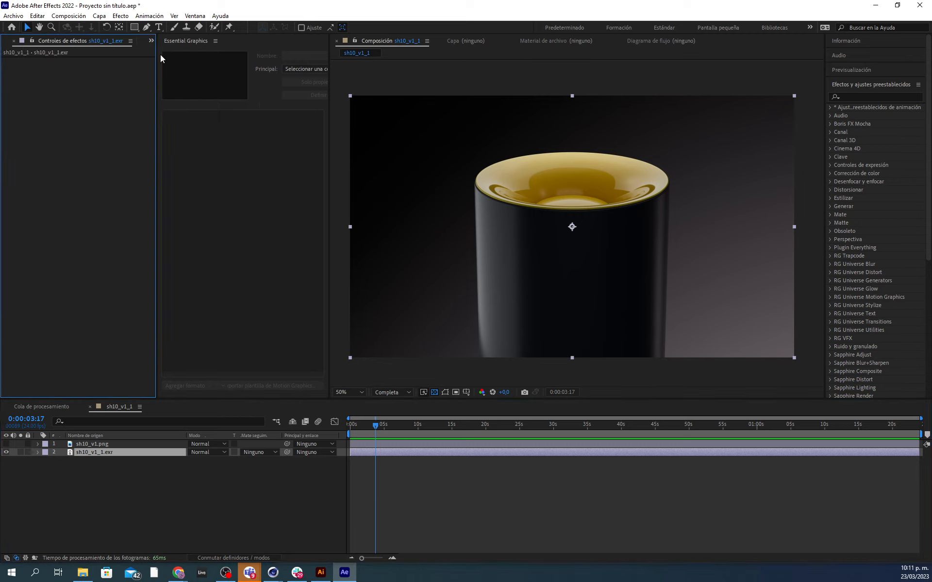
Step: Find the EXtractoR effect and apply it to the sh10_v1_1.exr layer
left_click(866, 97)
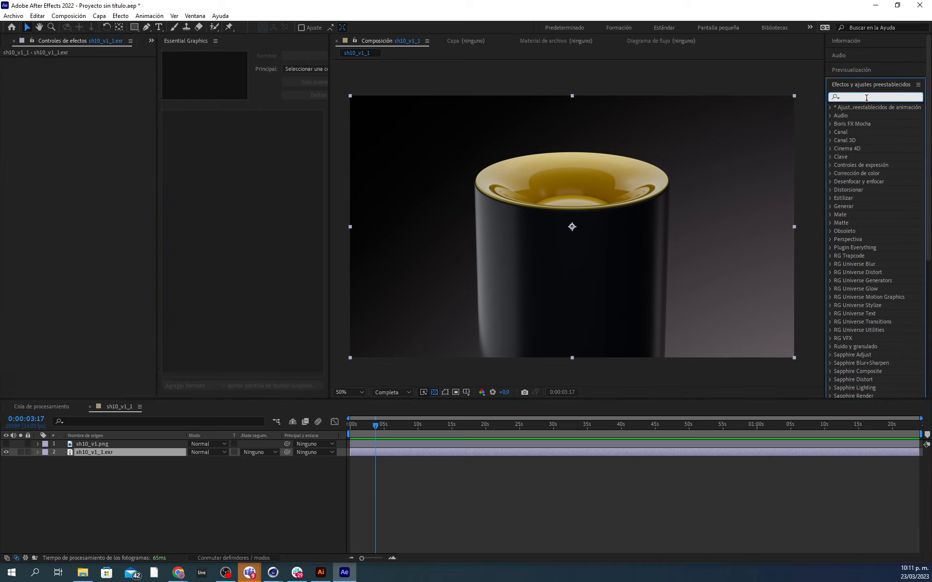
type("extrac")
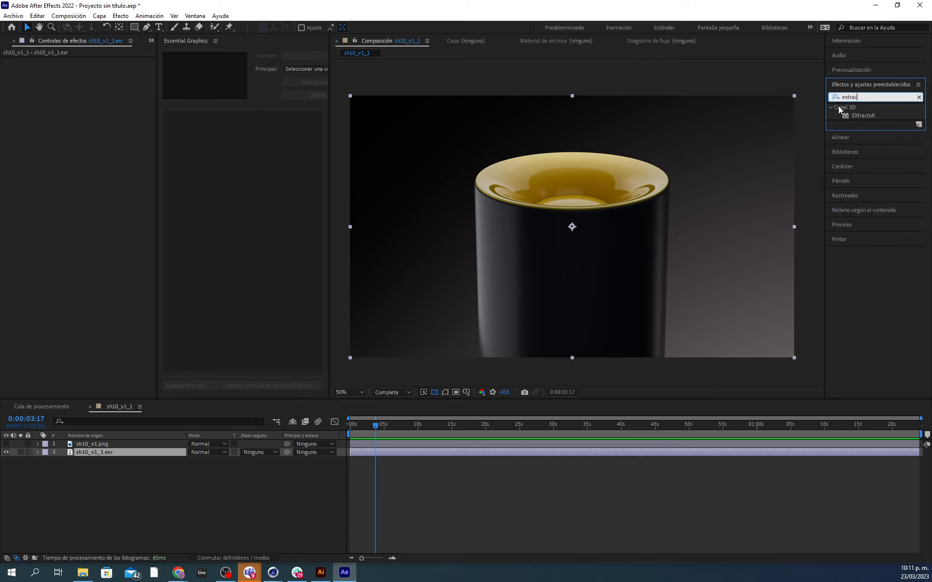
left_click(121, 15)
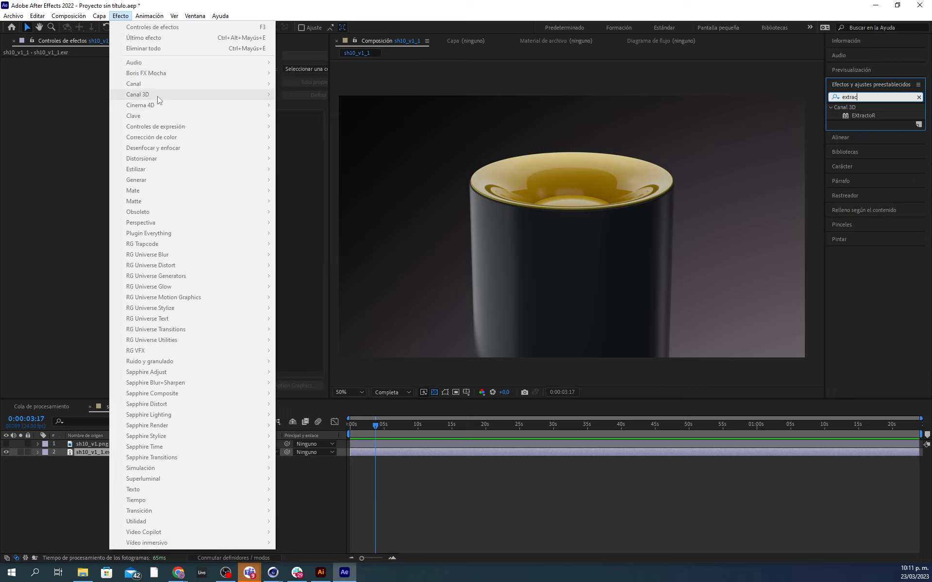
left_click(361, 474)
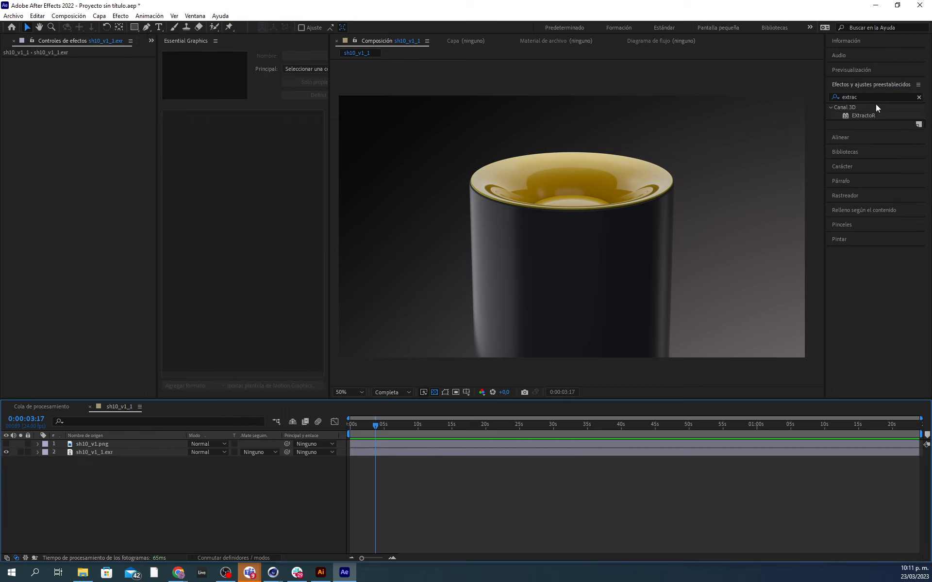
left_click(102, 447)
left_click_drag(101, 453, 570, 223)
left_click_drag(862, 115, 99, 452)
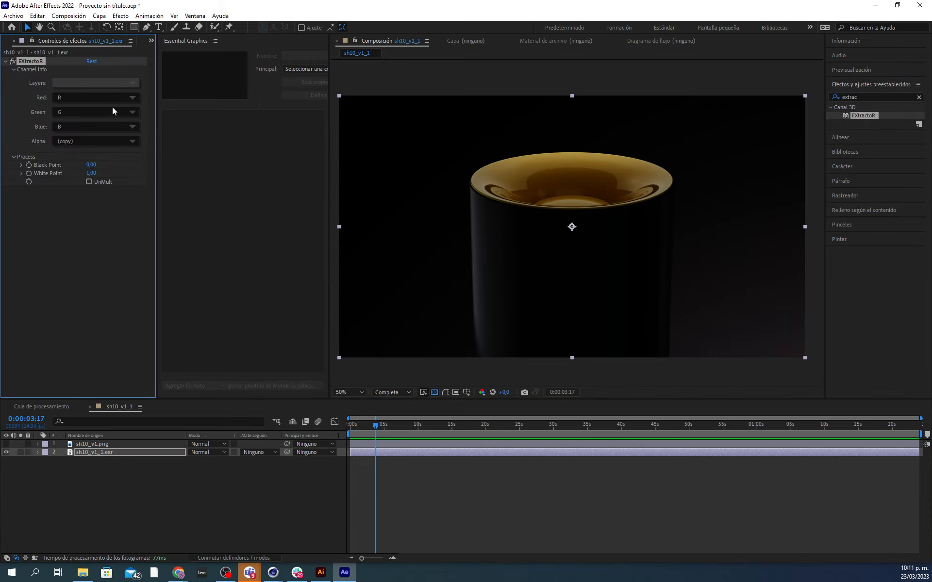
Step: Preview the product, SpecularLighting and Reflections passes in turn with EXtractoR, leaving the channels on Reflections
left_click(97, 85)
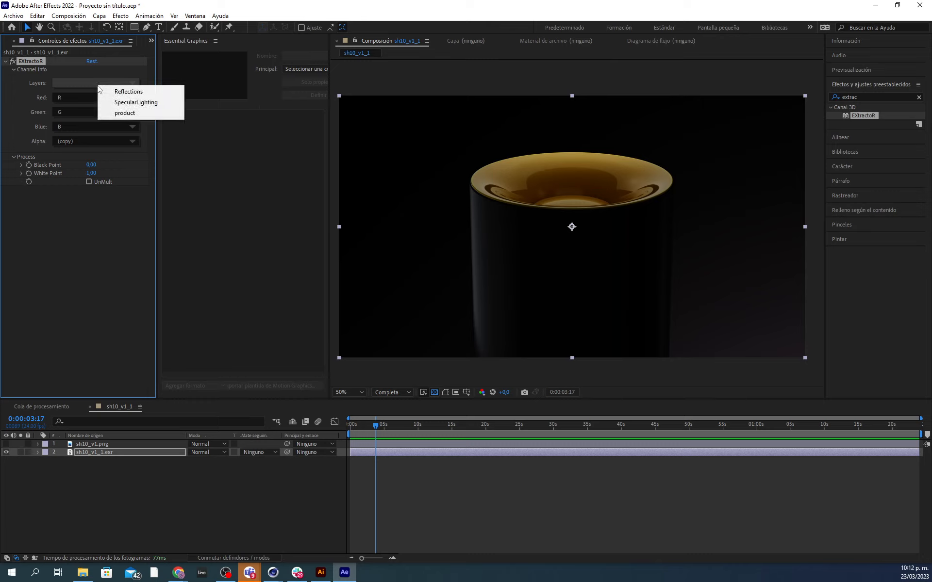
left_click(72, 237)
left_click(72, 88)
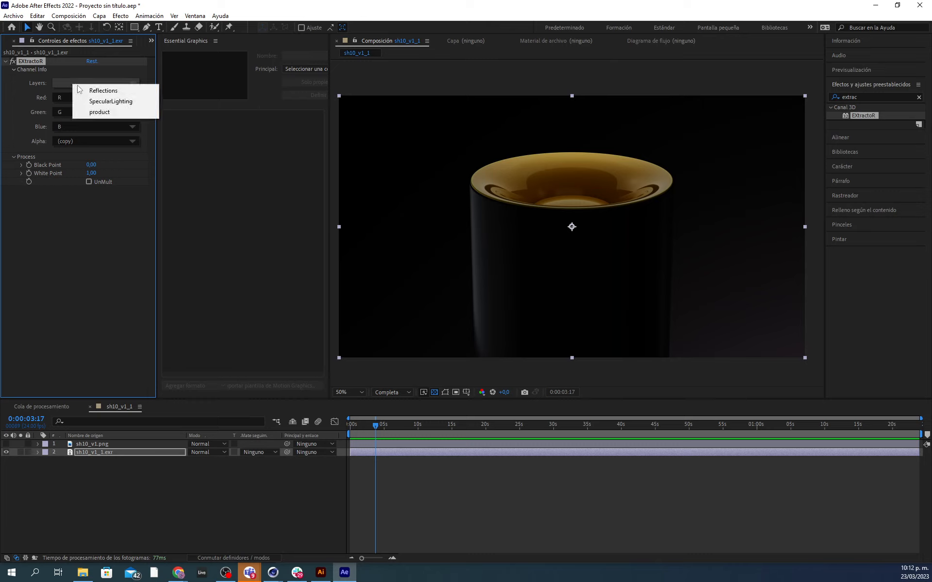
left_click(104, 112)
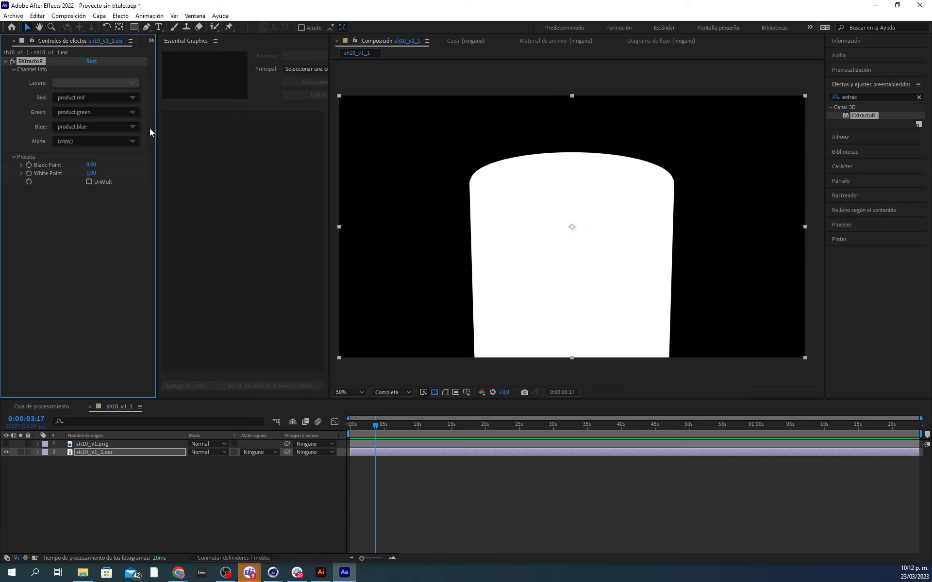
left_click(86, 210)
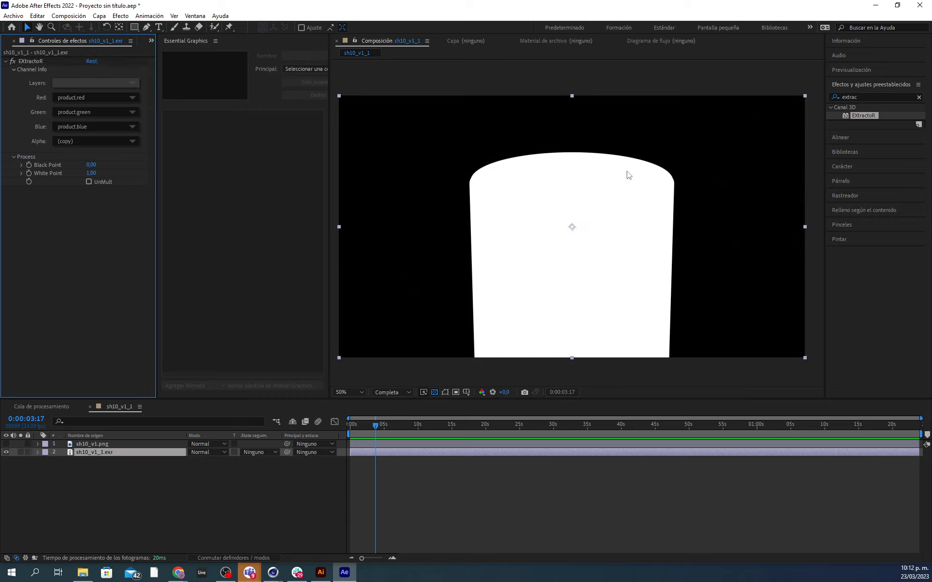
left_click(106, 86)
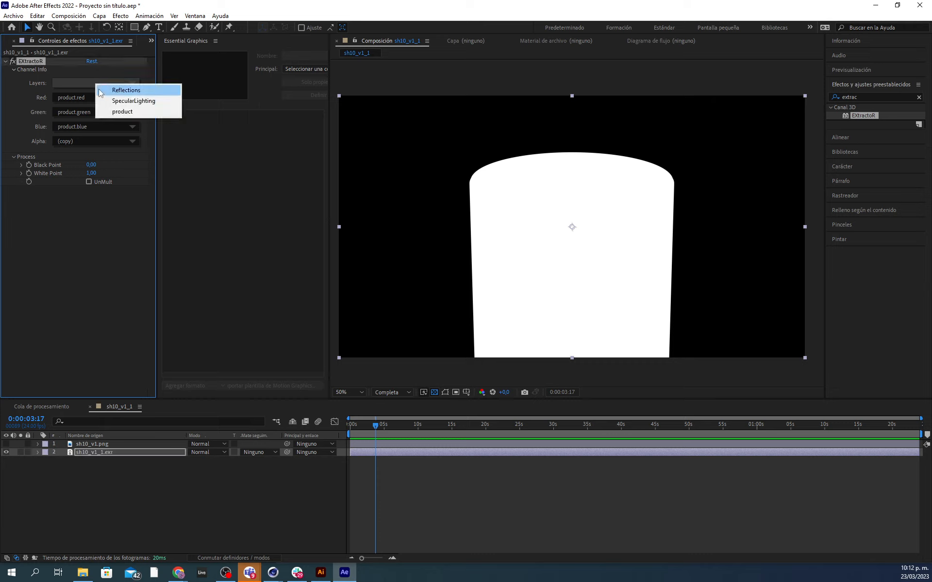
left_click(119, 106)
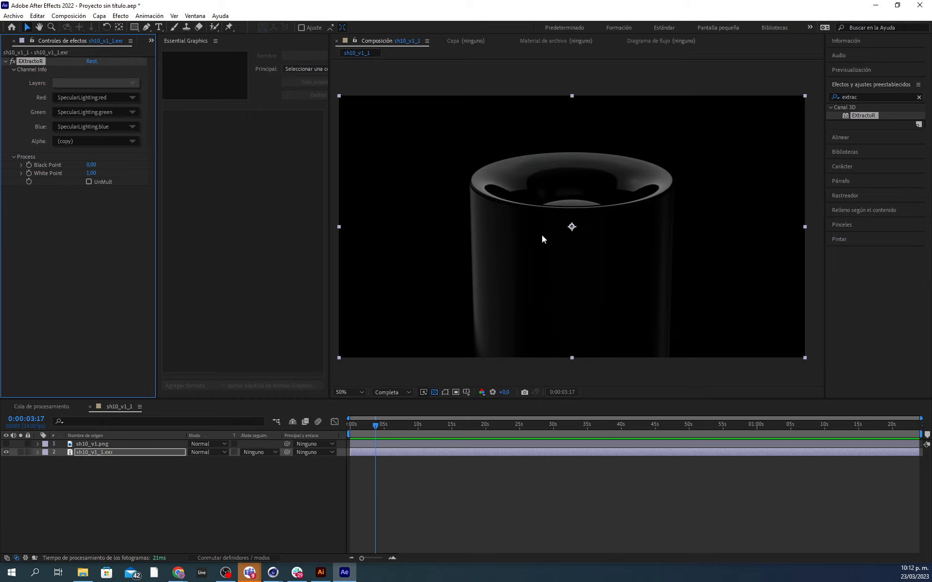
left_click(72, 86)
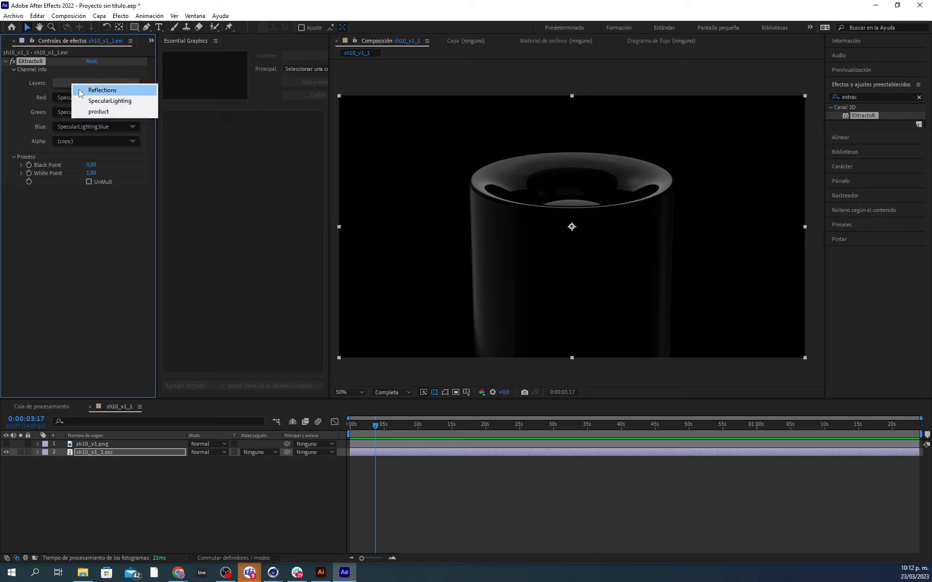
left_click(97, 94)
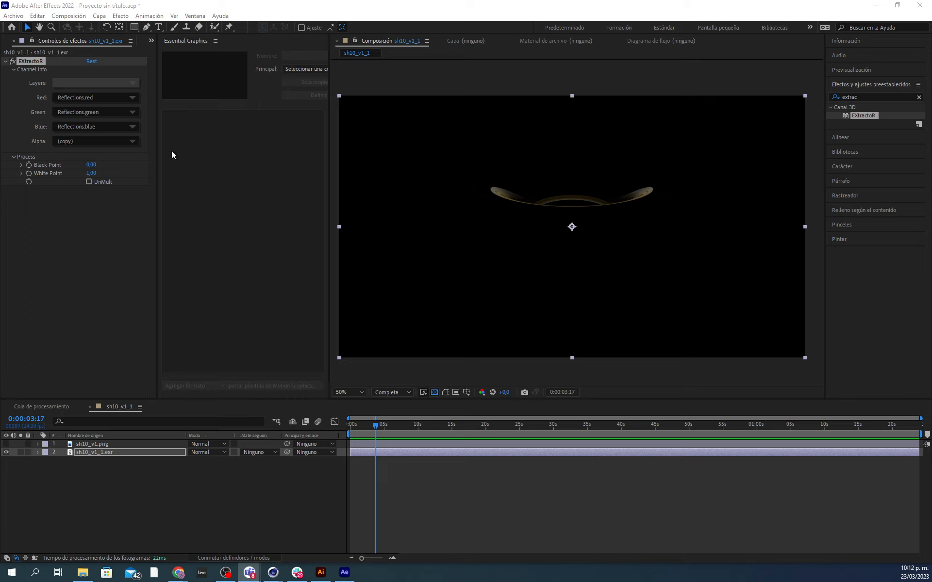
Step: Place sh10_v1.png as a visible layer beneath sh10_v1_1.exr and set the EXR layer's blending mode to Pantalla
mouse_move(87, 445)
left_mouse_down()
mouse_move(89, 466)
mouse_move(87, 456)
left_mouse_up()
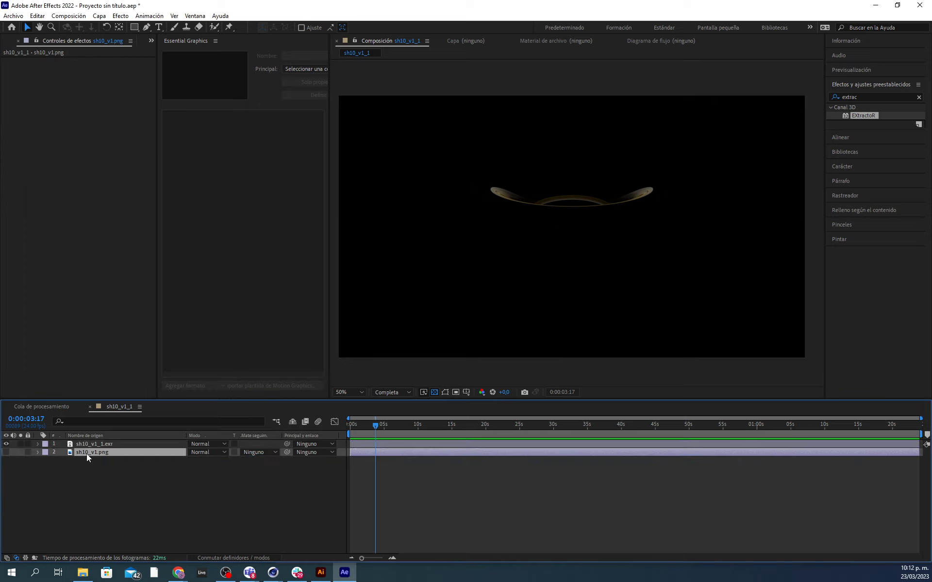
left_click(7, 452)
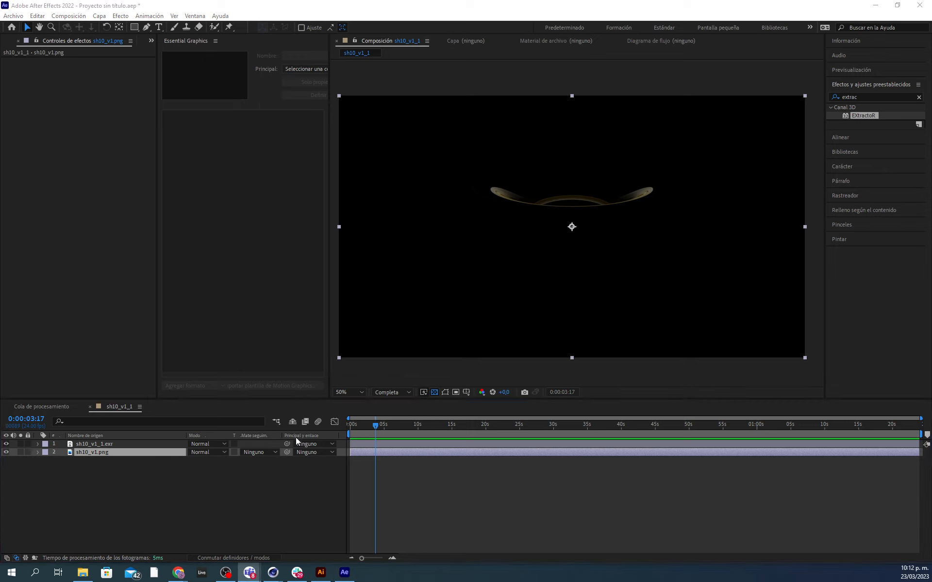
left_click(80, 444)
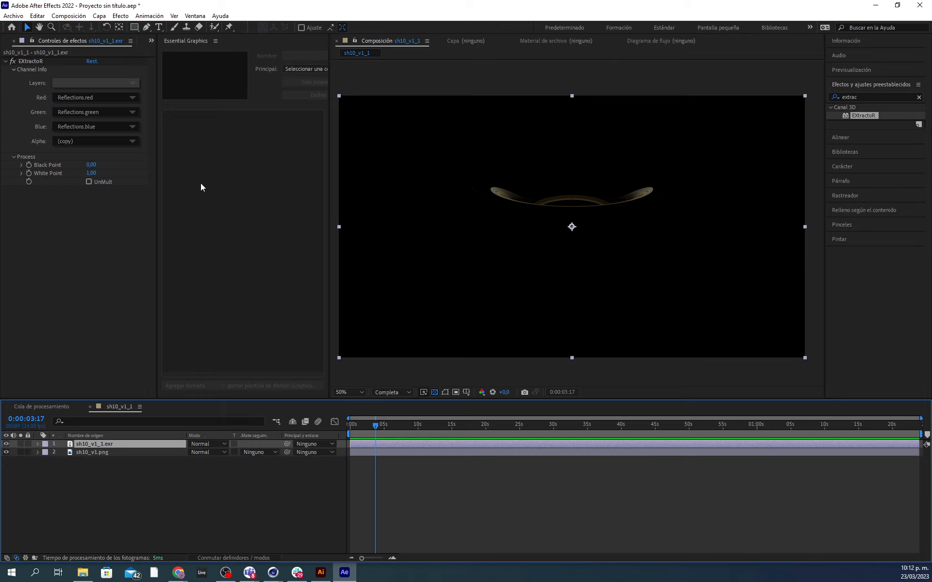
left_click(208, 443)
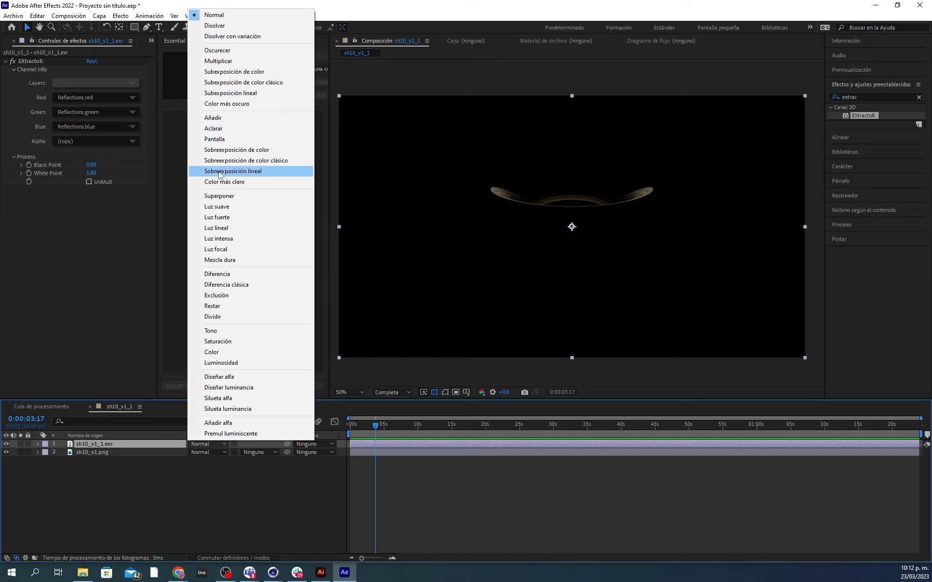
left_click(226, 139)
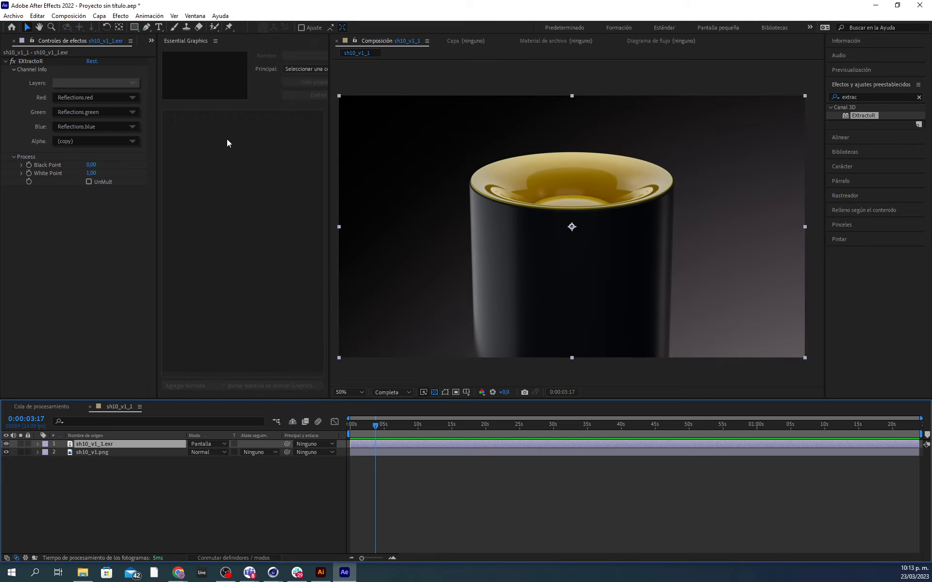
Step: Toggle the sh10_v1_1.exr layer's visibility to compare the image with and without the Reflections pass, leaving the layer visible
left_click(5, 443)
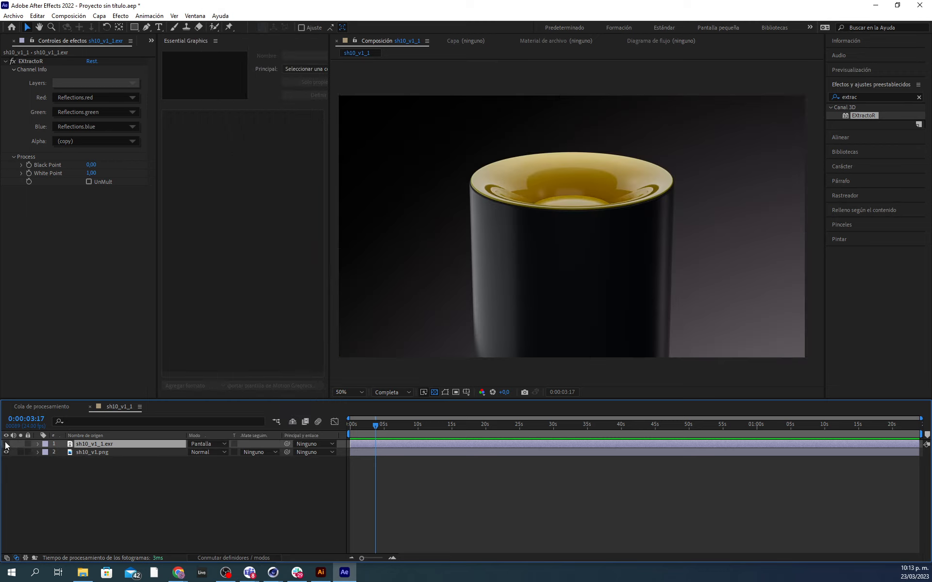
left_click(6, 443)
left_click(6, 443)
left_click(6, 444)
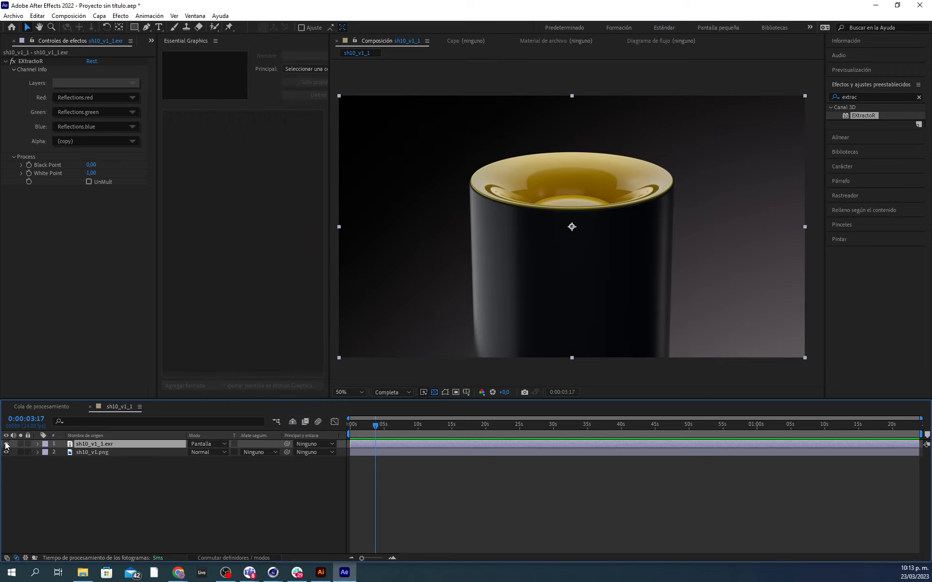
left_click(6, 444)
left_click(6, 443)
Step: Try the Multiplicar and Añadir blending modes on the sh10_v1_1.exr layer, and return it to Pantalla
left_click(211, 444)
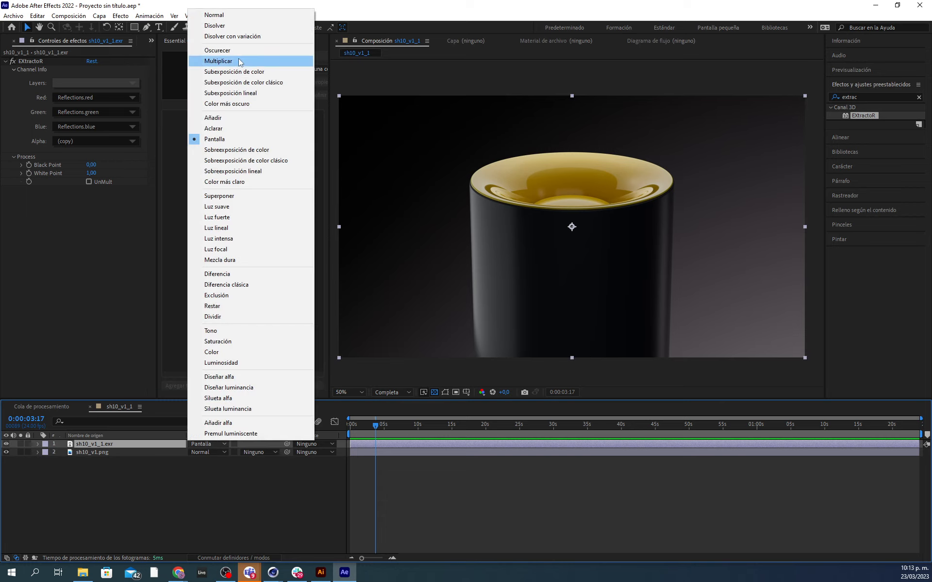
left_click(236, 60)
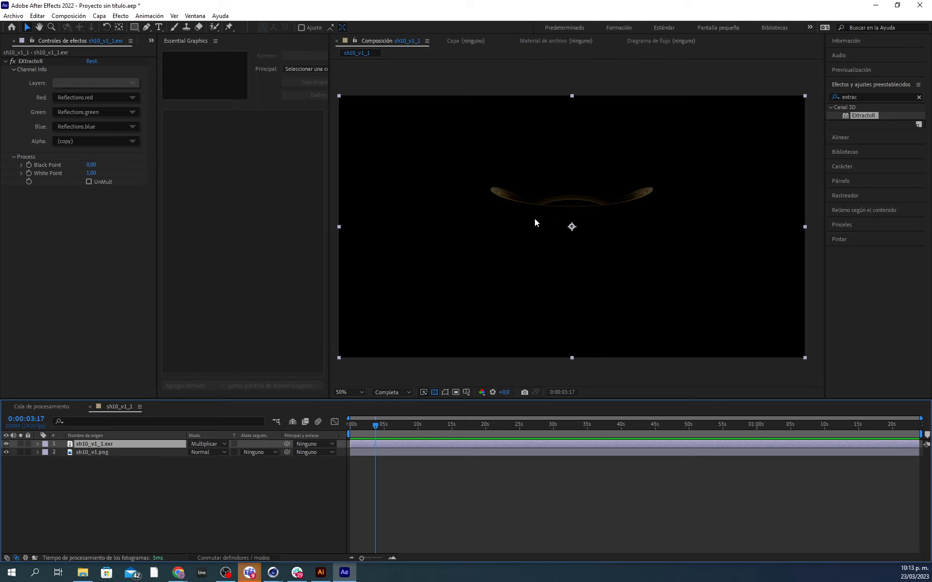
left_click(215, 445)
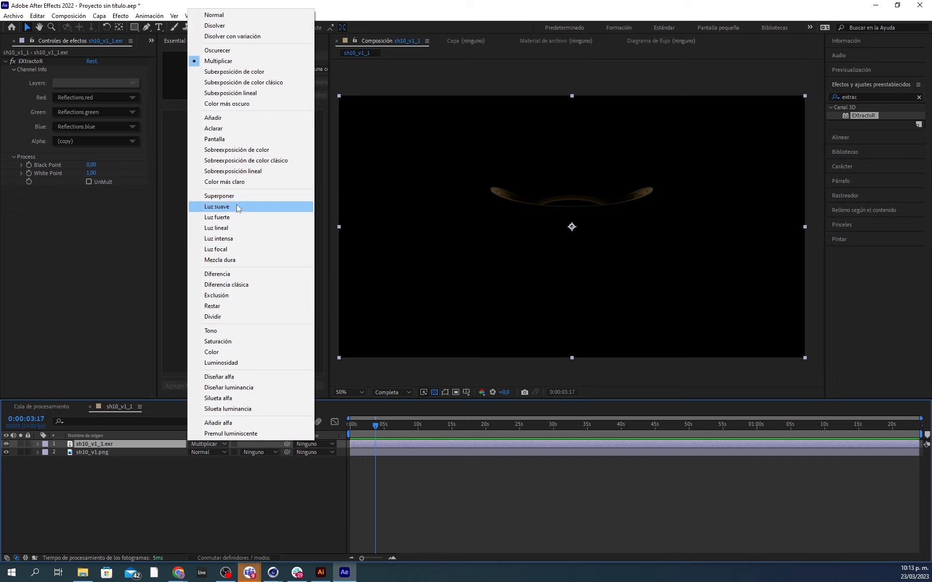
left_click(229, 118)
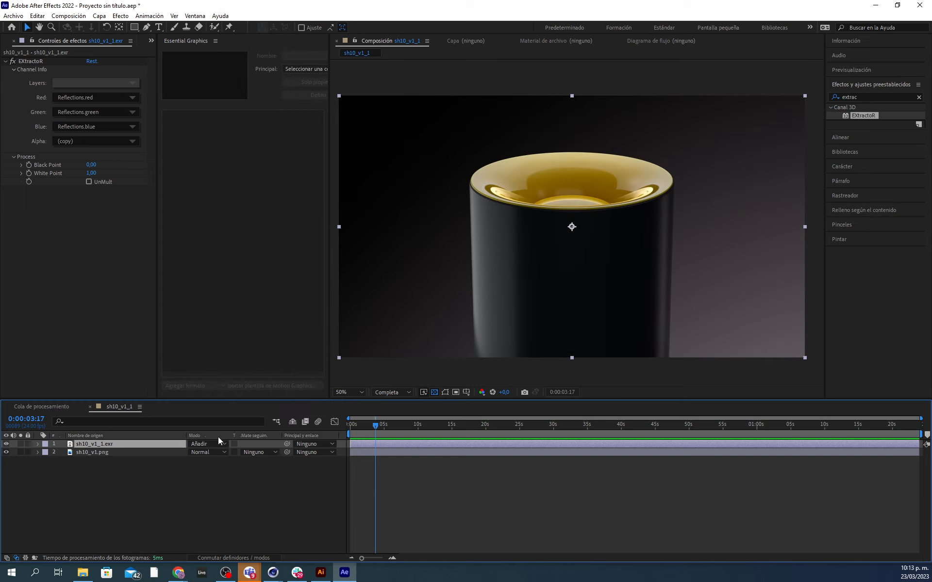
left_click(215, 441)
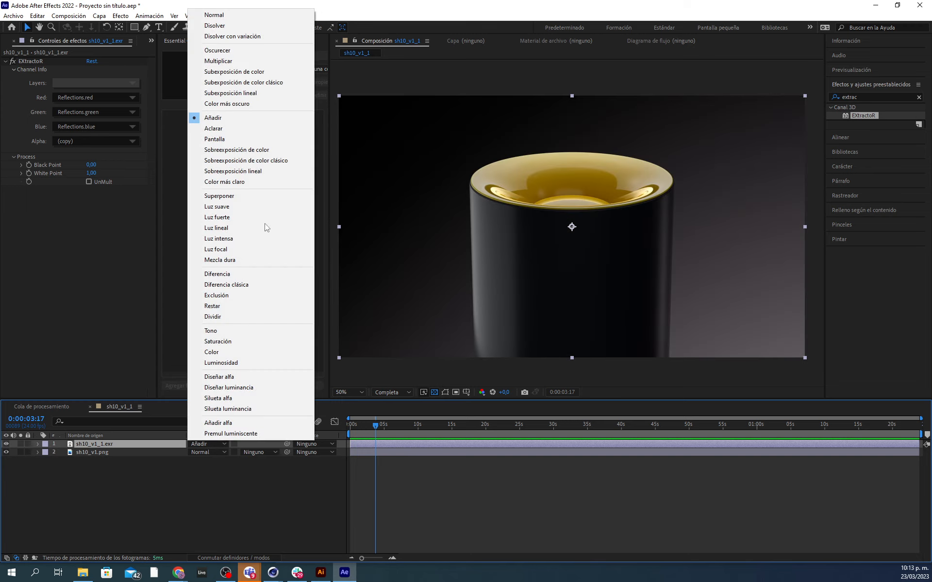
left_click(242, 135)
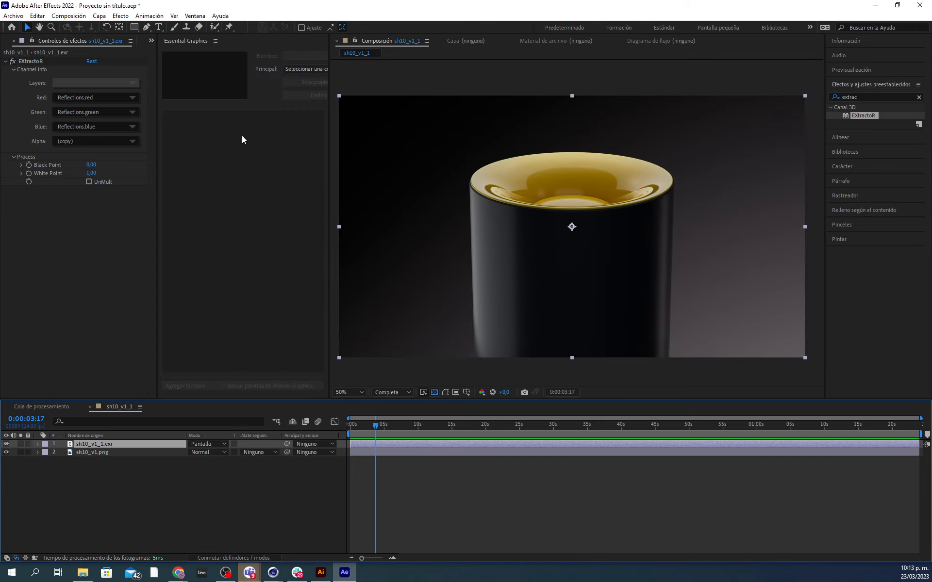
Step: Compare the composite again with the Reflections layer hidden and shown, keeping it visible
left_click(7, 443)
left_click(6, 443)
left_click(6, 444)
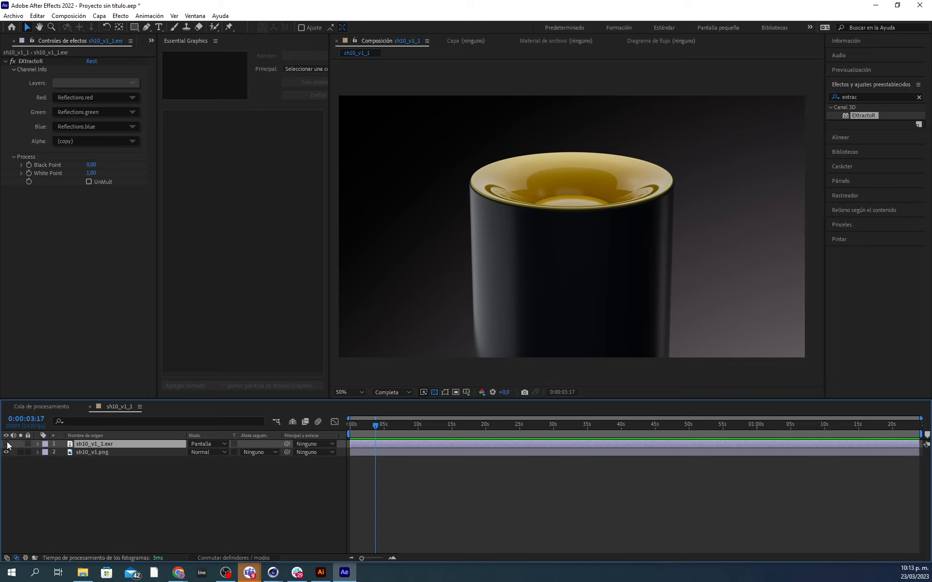
left_click(7, 444)
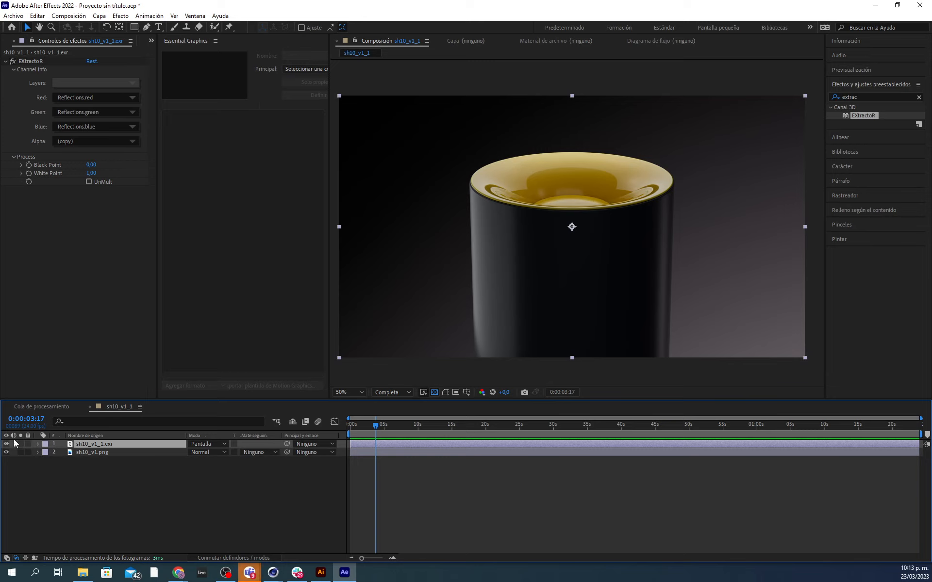
Step: Switch the EXtractoR channels to SpecularLighting and compare the image with the sh10_v1_1.exr layer hidden and shown, keeping it visible
left_click(78, 83)
left_click(100, 99)
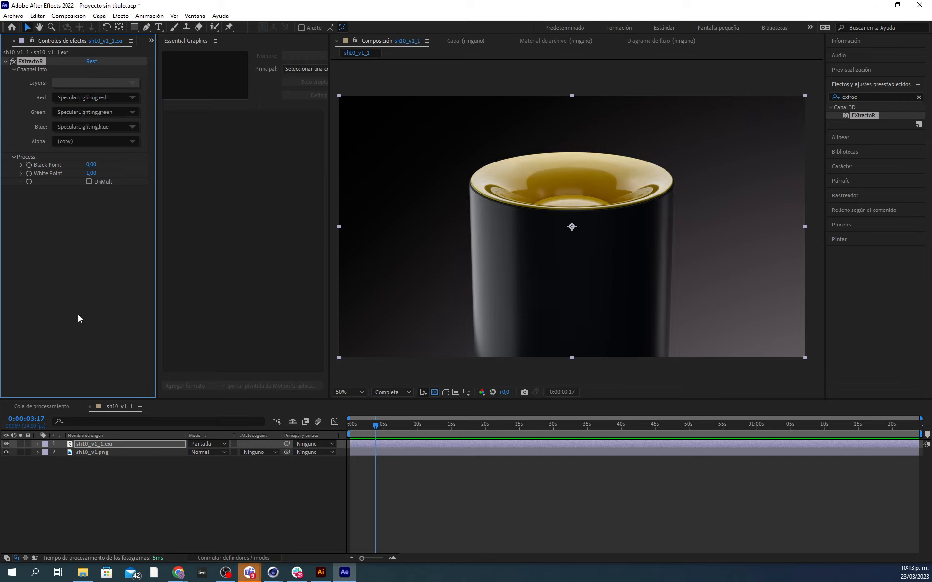
left_click(7, 444)
left_click(7, 444)
left_click(7, 444)
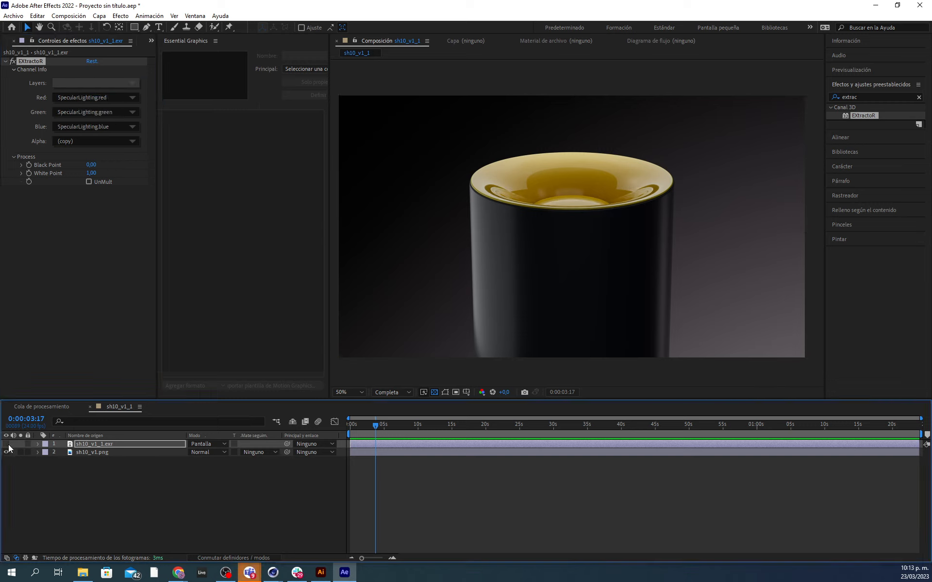
left_click(7, 444)
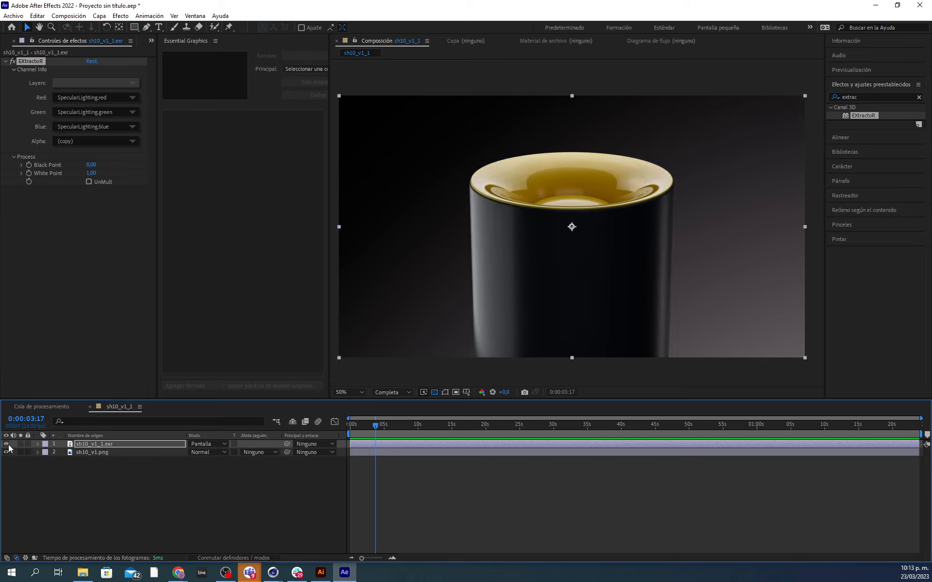
left_click(7, 445)
left_click(7, 444)
Step: Try the Diferencia blending mode on the sh10_v1_1.exr layer and undo the change
left_click(98, 446)
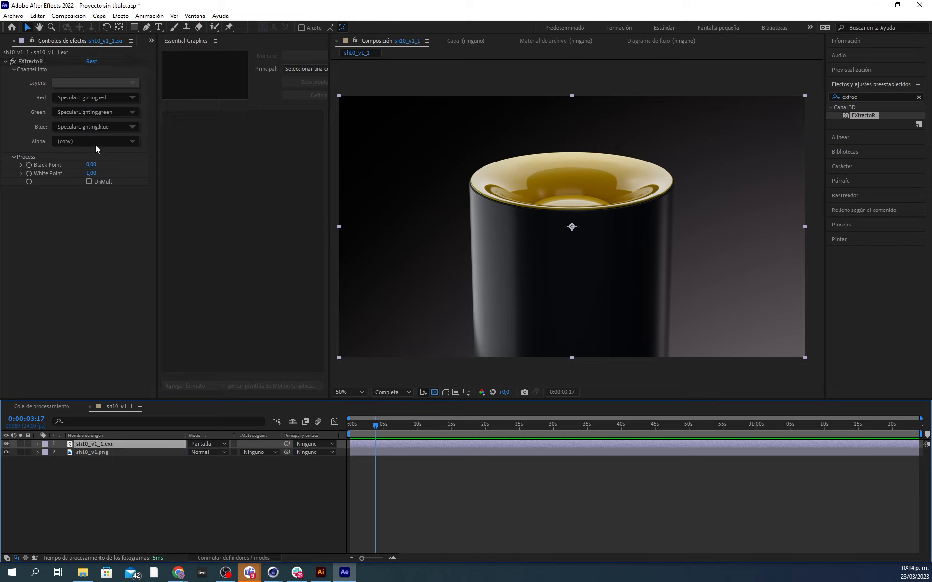
left_click(205, 443)
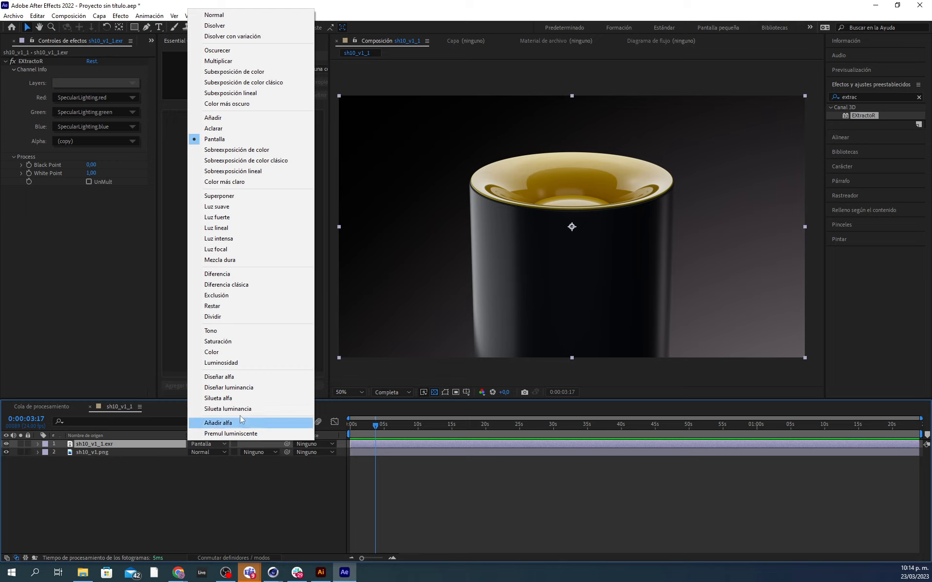
left_click(234, 273)
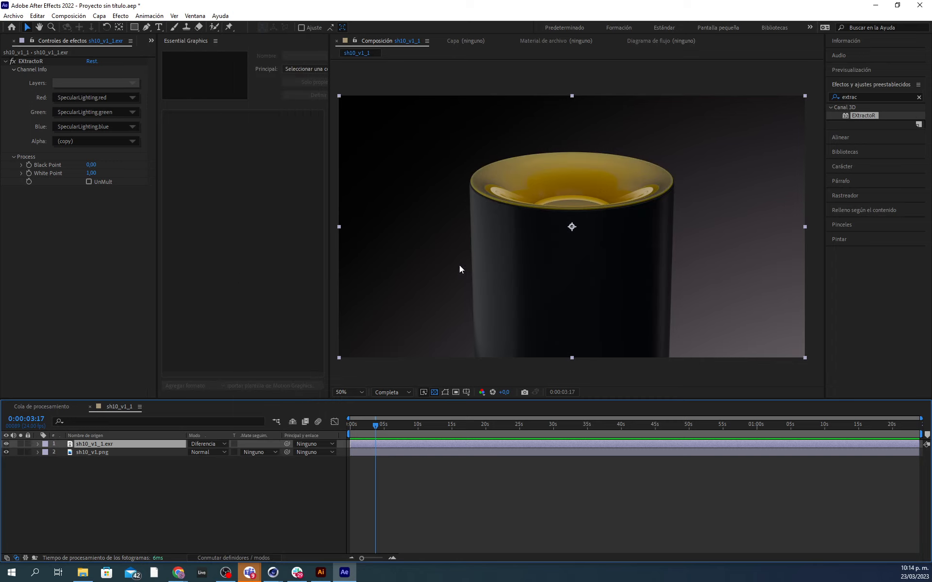
key("ctrl+z")
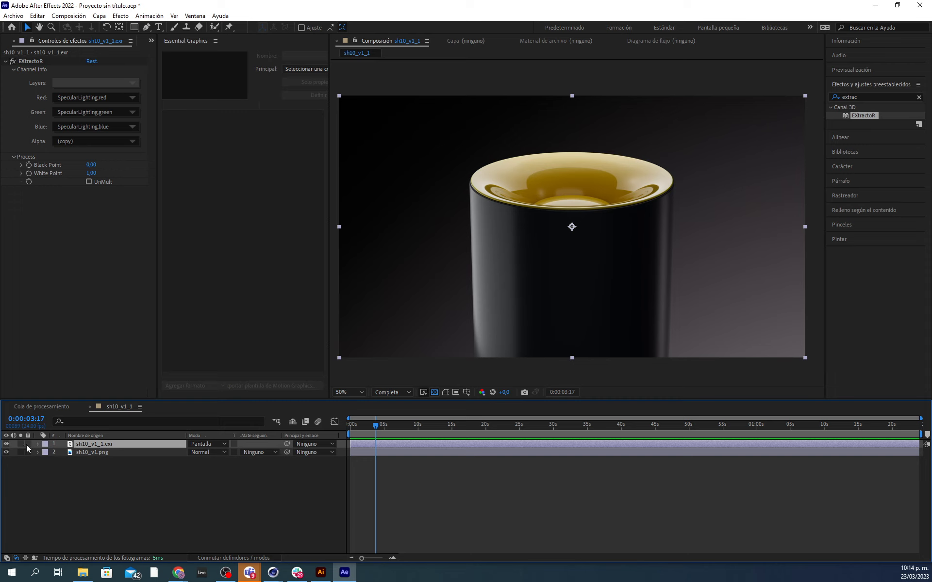
left_click(220, 445)
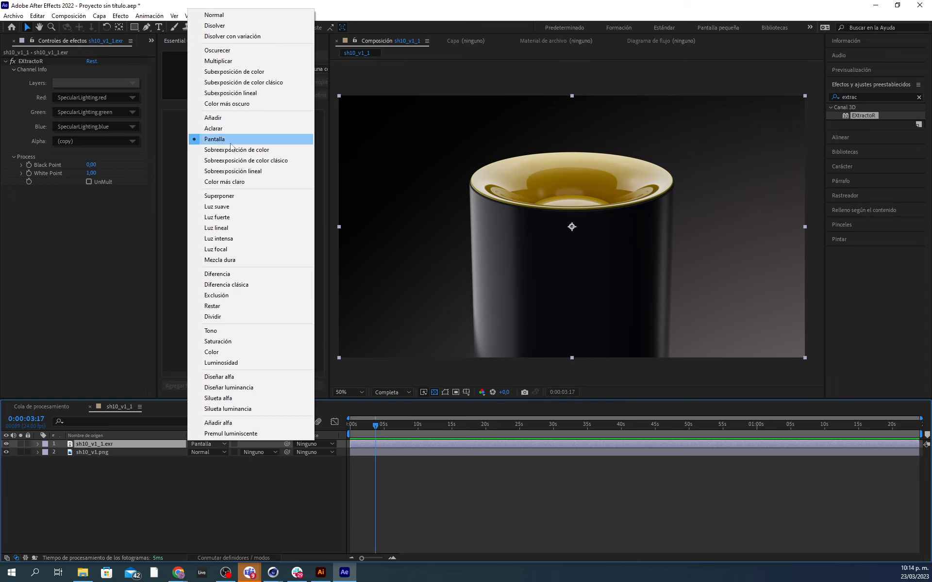
left_click(176, 474)
left_click(207, 442)
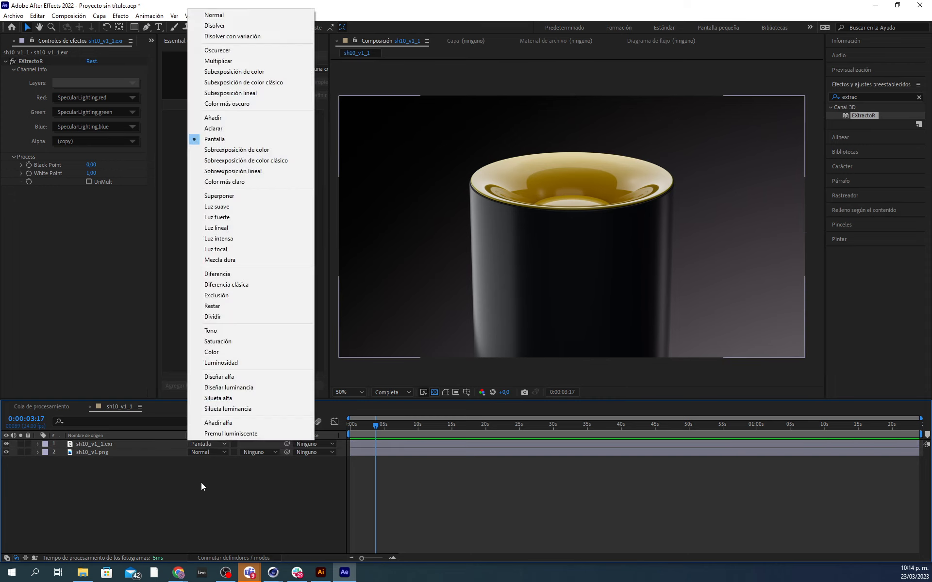
left_click(202, 483)
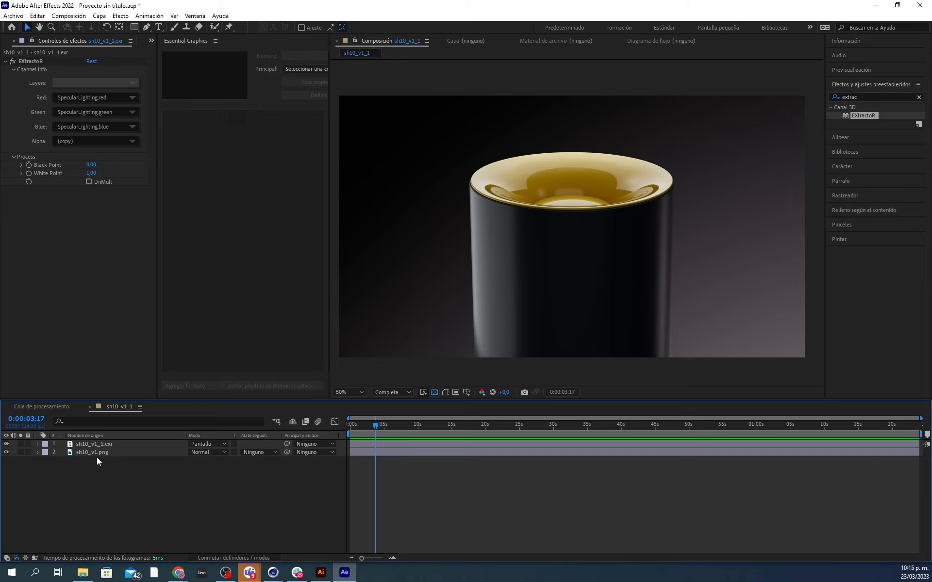
left_click(37, 63)
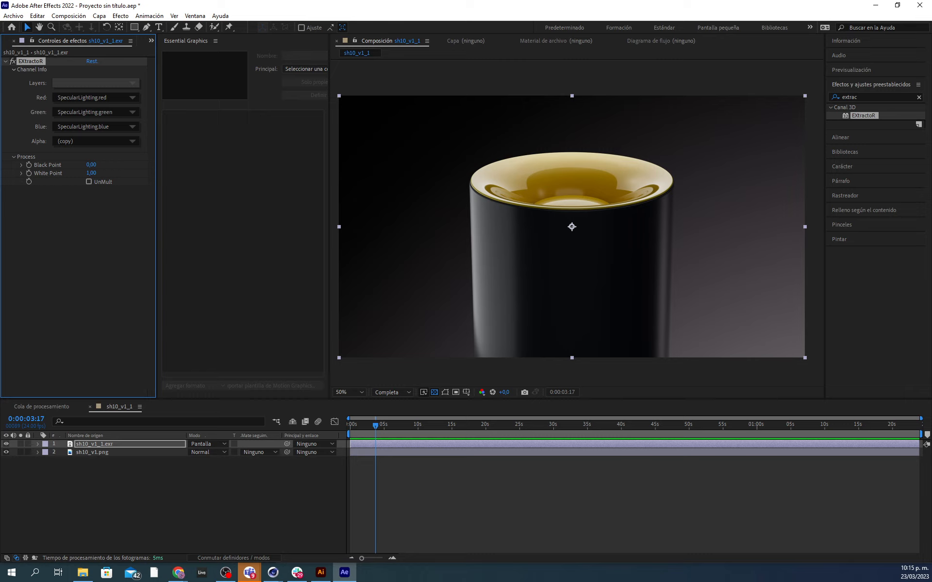
left_click(749, 373)
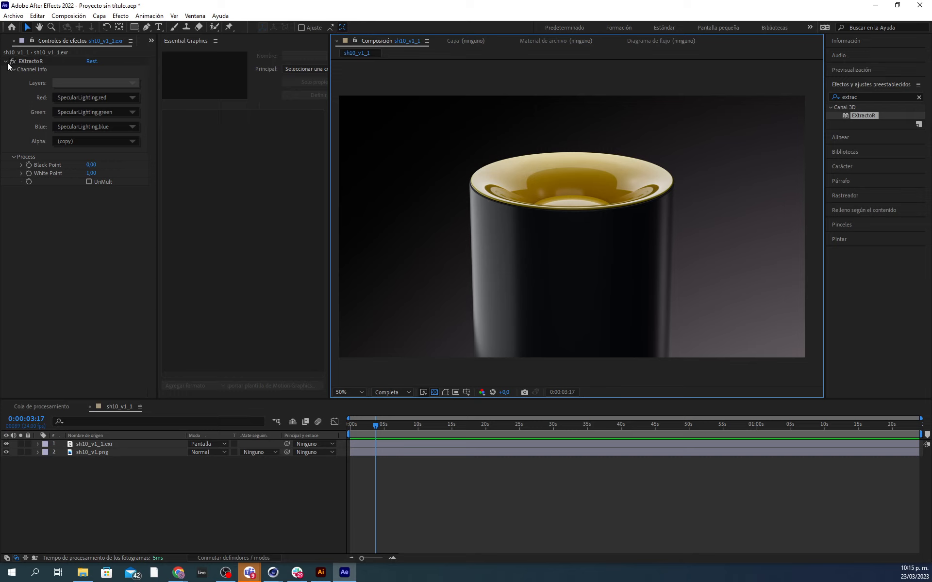
left_click(32, 61)
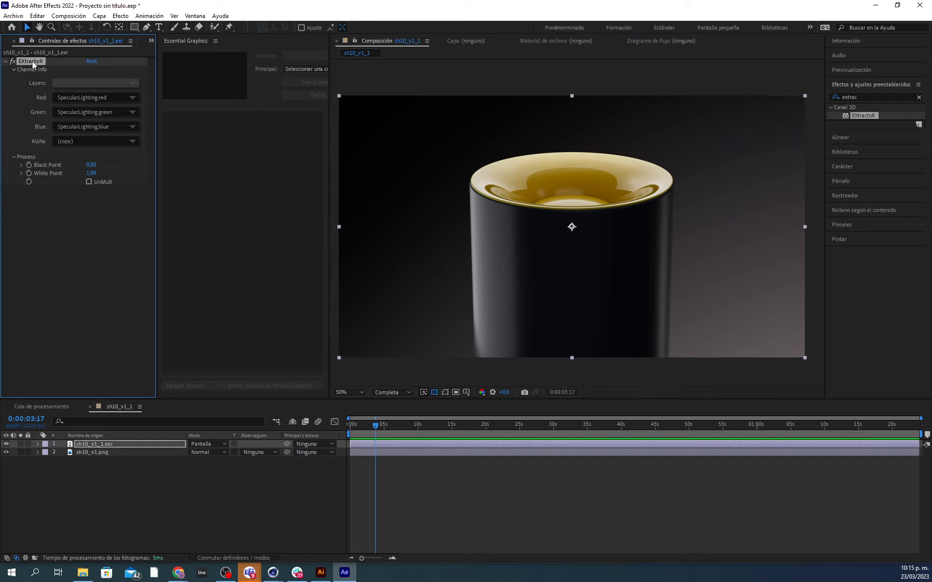
left_click(695, 78)
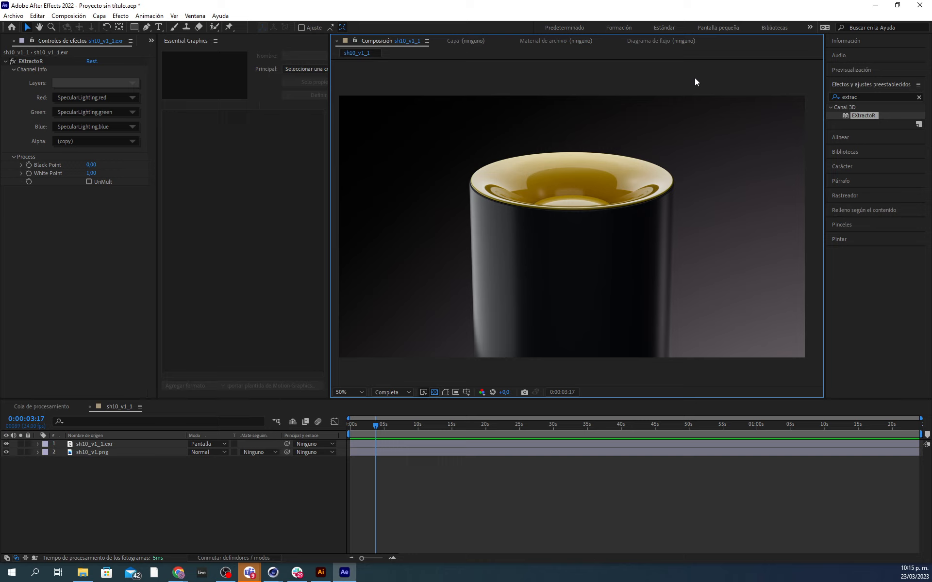
left_click(61, 83)
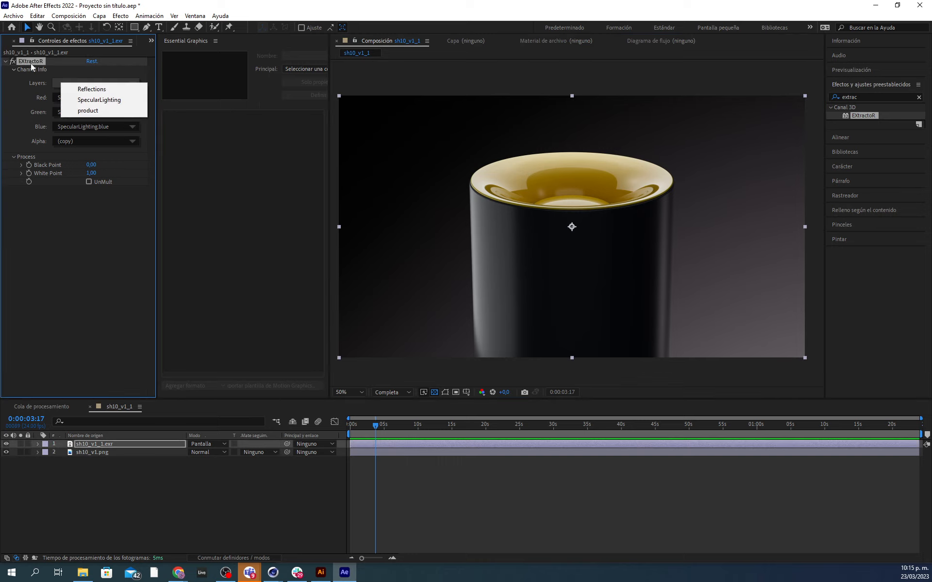
left_click(123, 258)
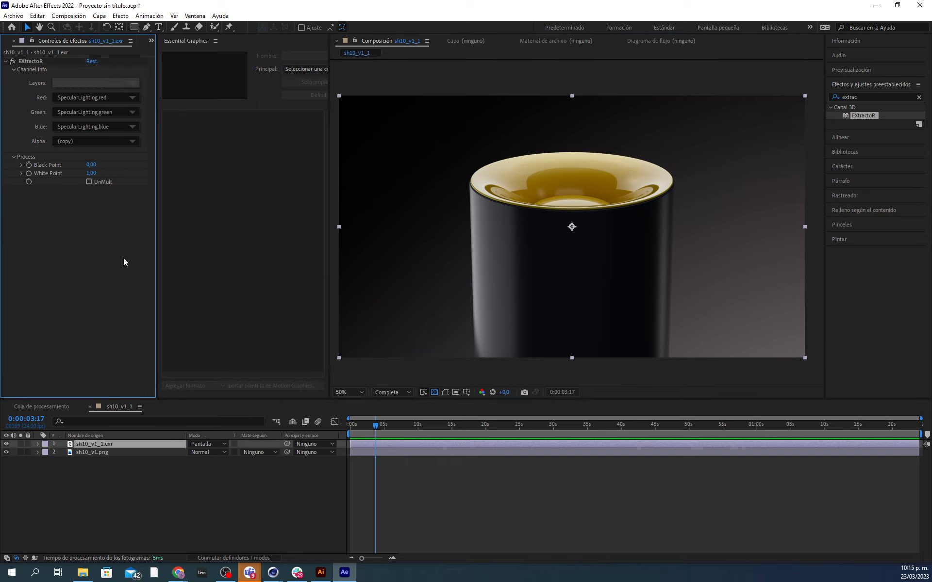
left_click(740, 68)
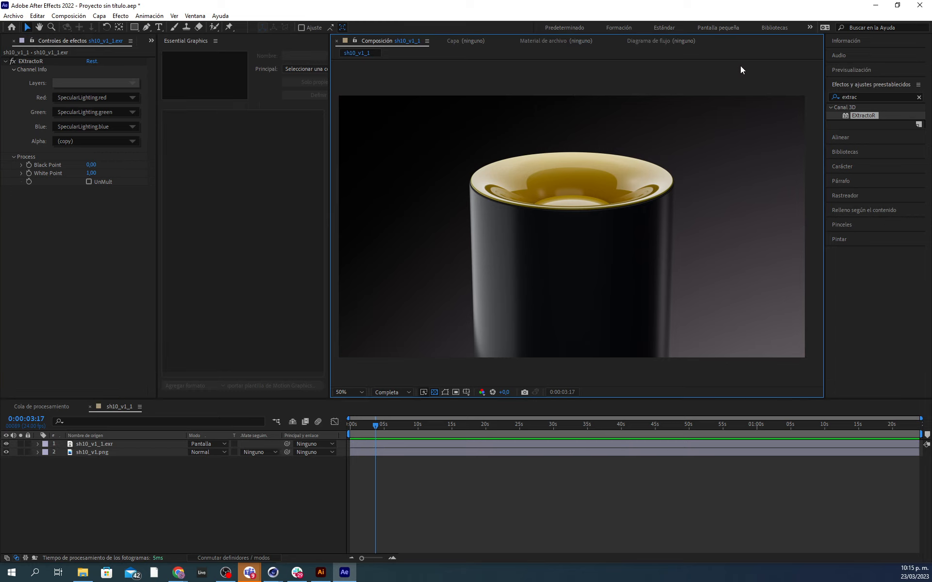
left_click(71, 84)
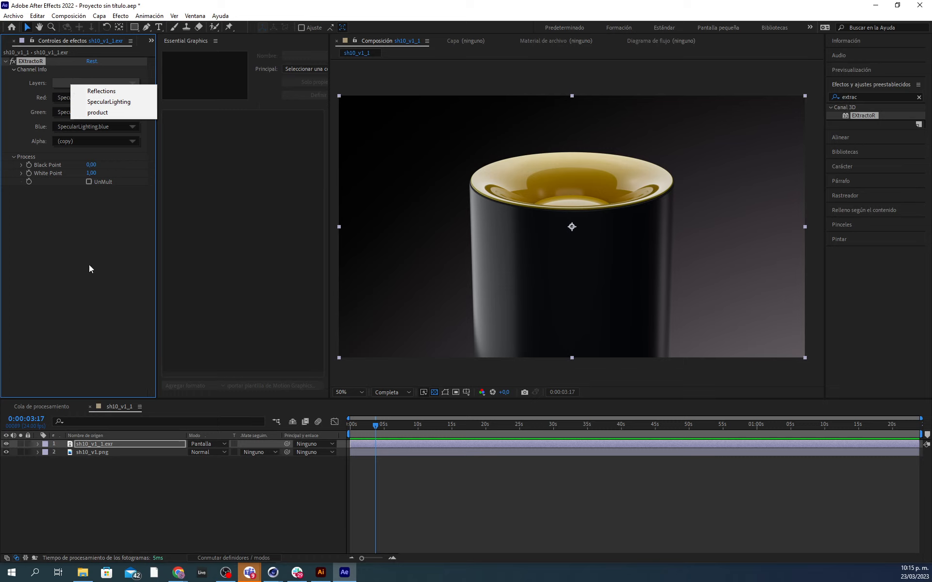
left_click(72, 235)
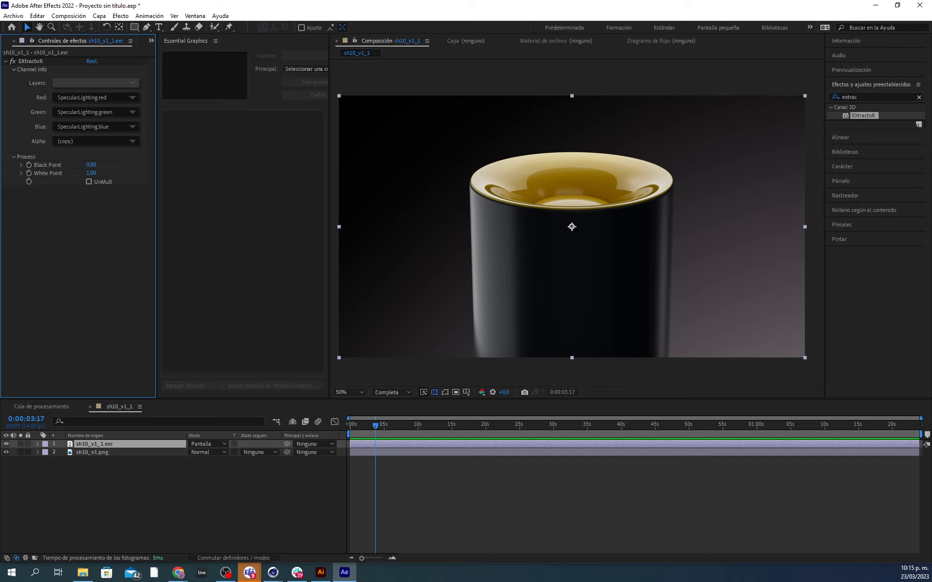
left_click(729, 87)
left_click(109, 445)
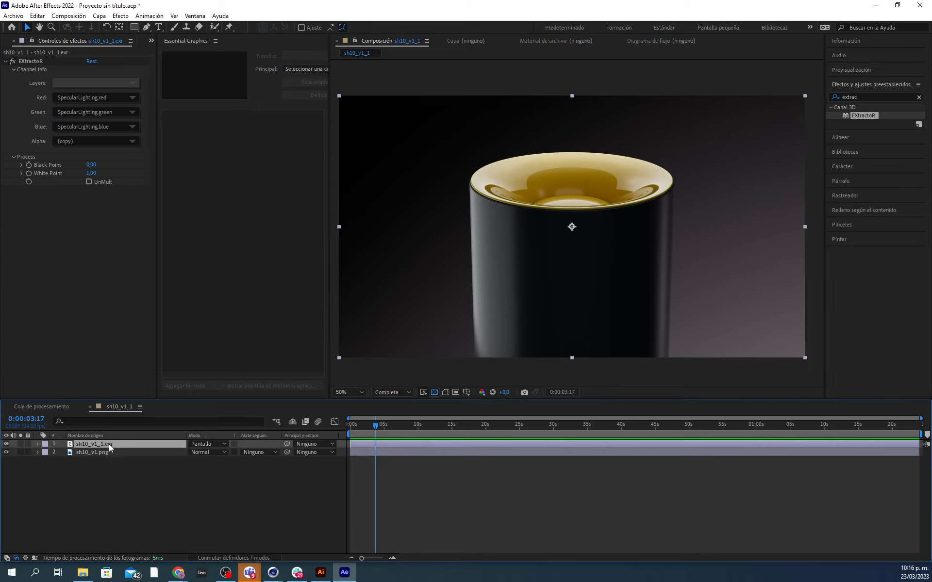
left_click(118, 464)
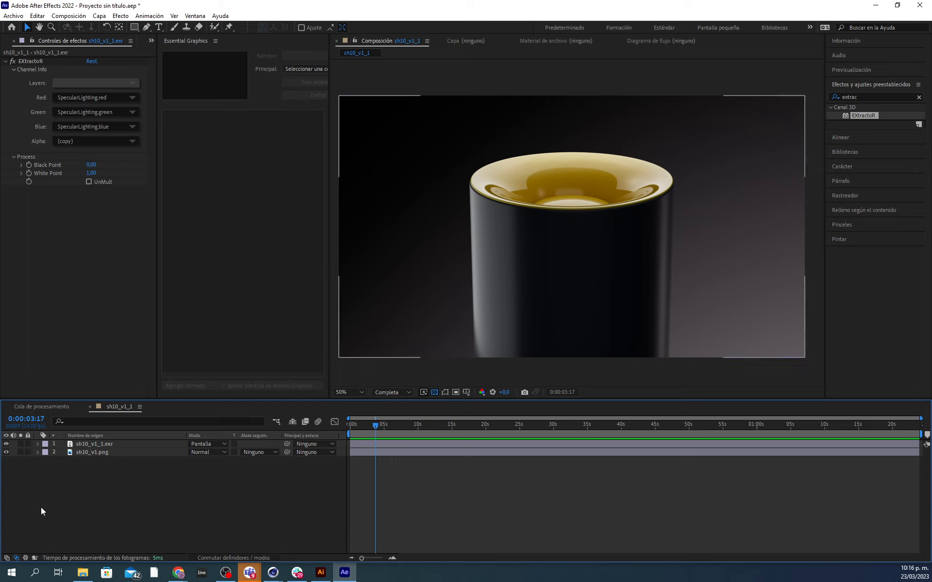
Step: Add an adjustment layer above the sh10_v1_1.exr layer
left_click(99, 445)
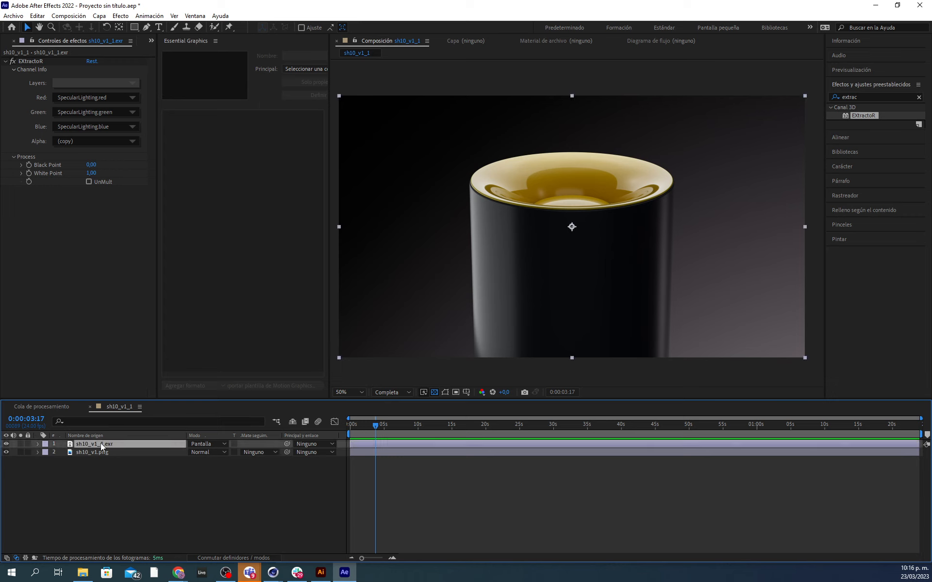
left_click(99, 16)
mouse_move(202, 28)
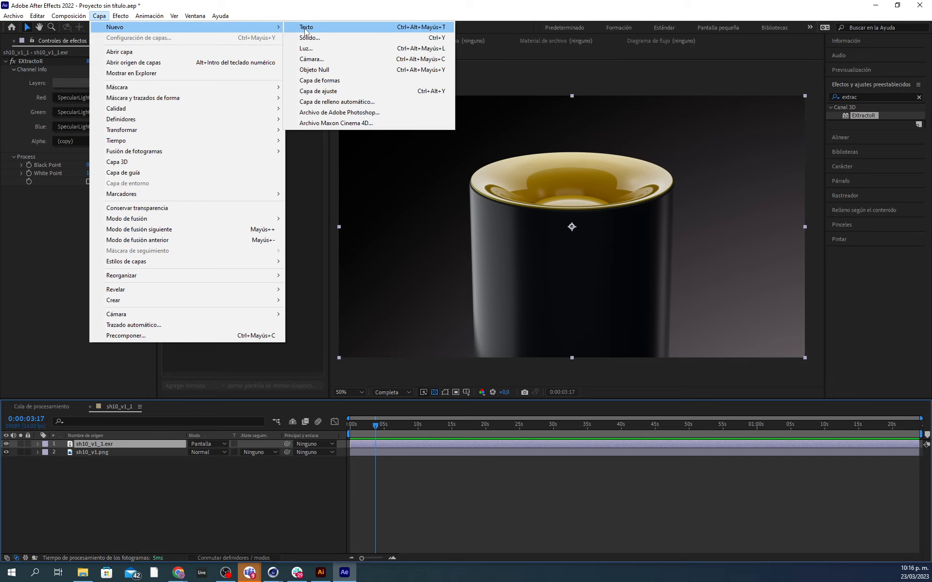
left_click(322, 92)
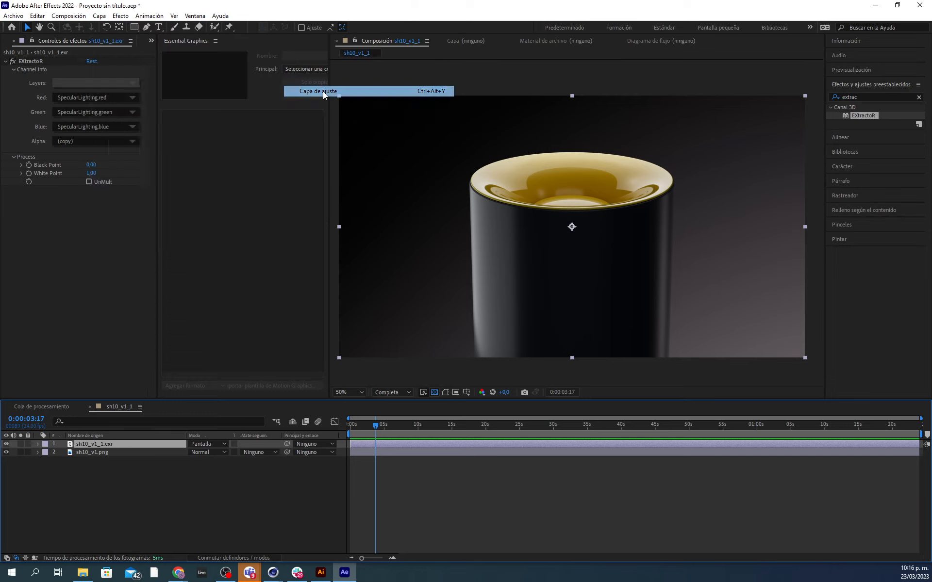
Step: Find the Niveles effect and apply it to the adjustment layer
left_click(851, 97)
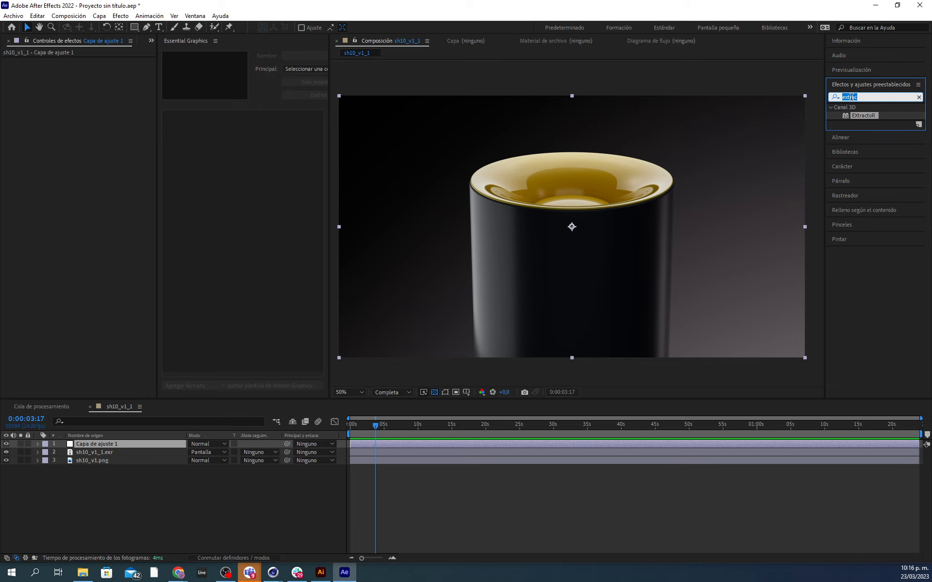
type("nive")
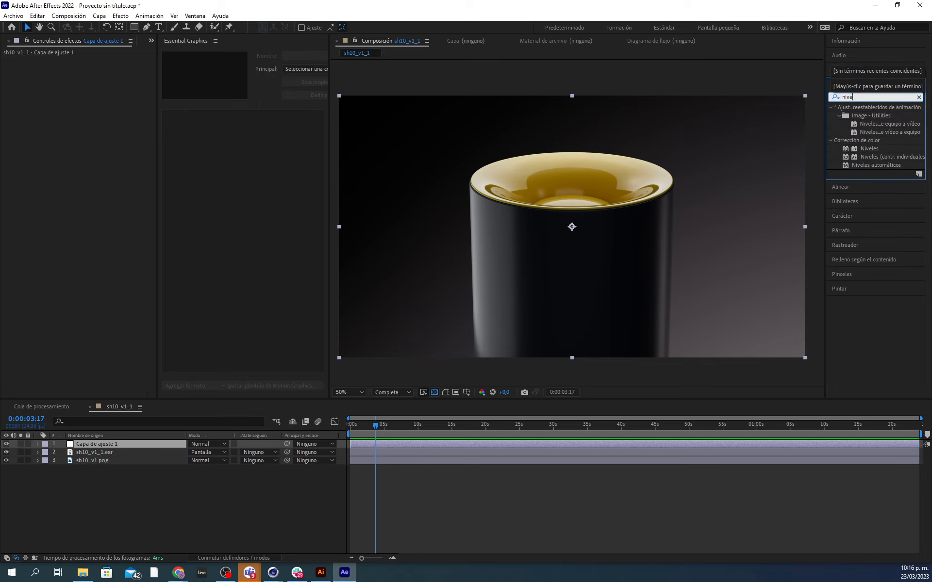
left_click_drag(869, 148, 113, 442)
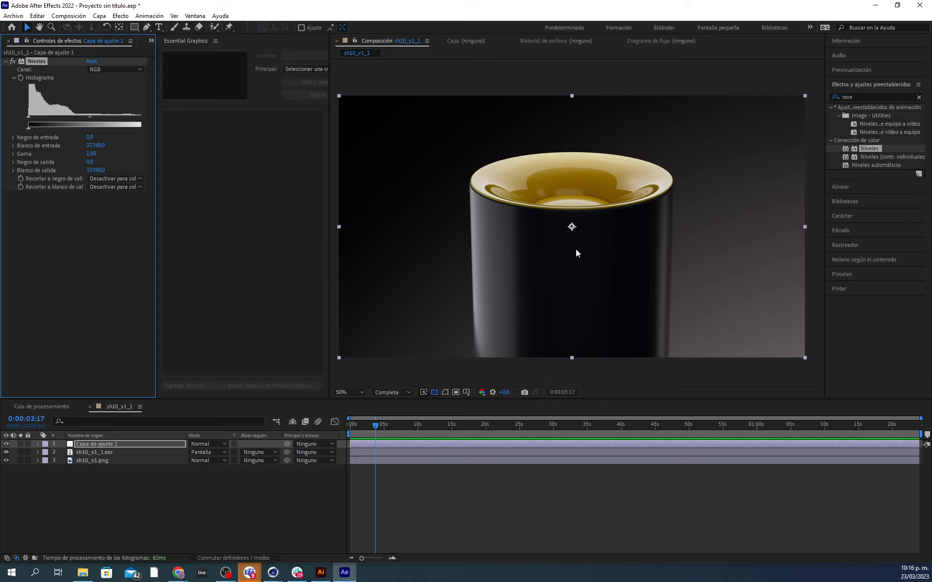
left_click(576, 74)
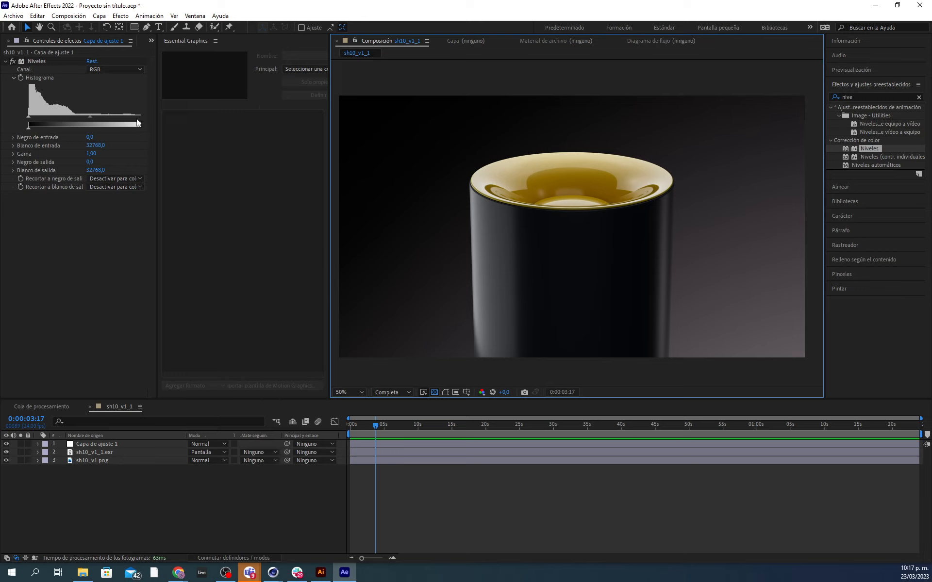
Step: Adjust the adjustment layer's Niveles effect to an input white of about 28270,4 and a gamma of 0,87
left_click_drag(138, 118, 139, 118)
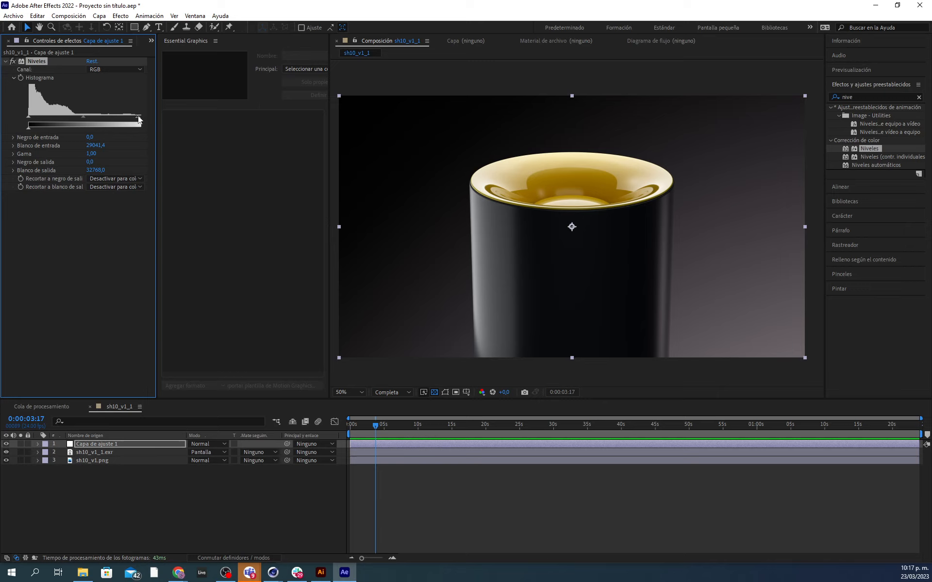
left_click_drag(138, 115, 78, 116)
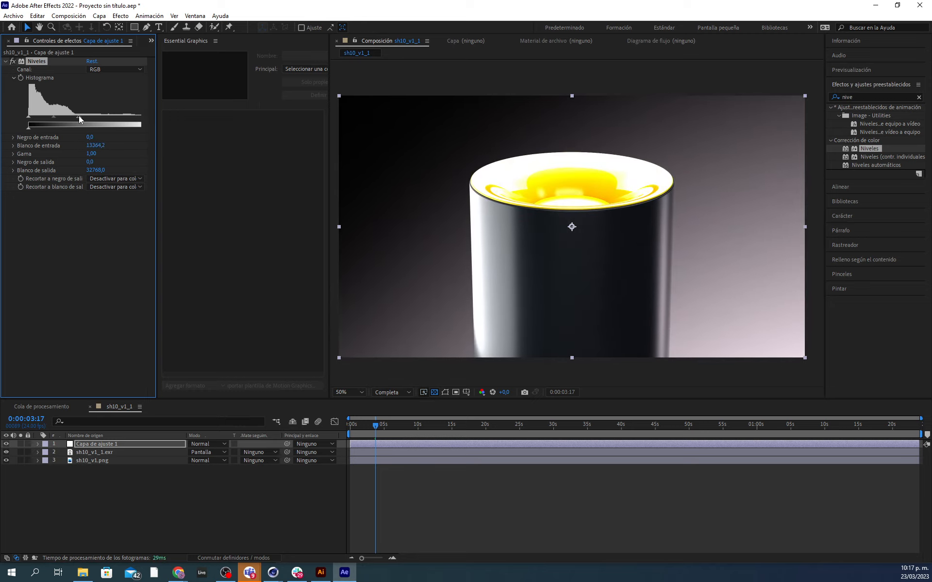
left_click_drag(79, 116, 134, 121)
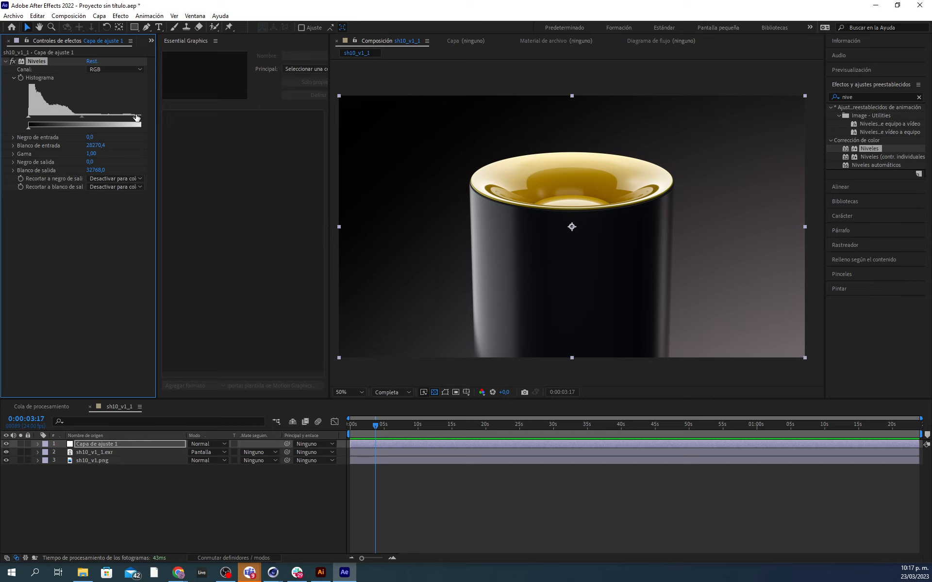
left_click_drag(136, 118, 86, 117)
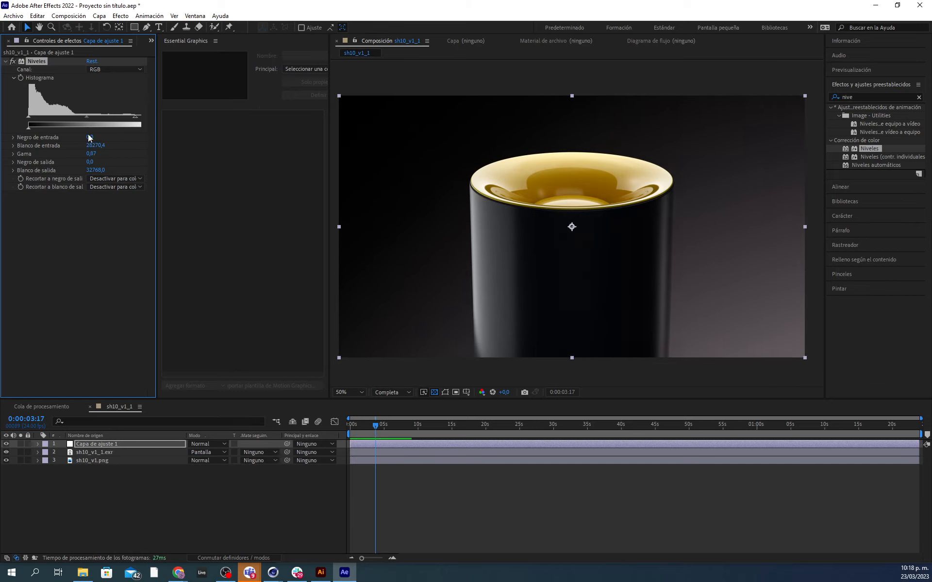
left_click(106, 525)
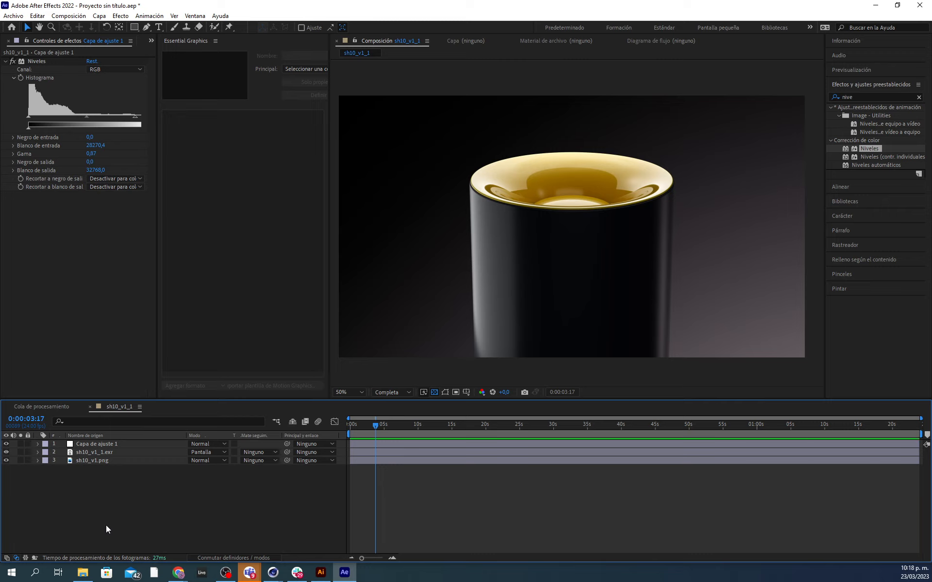
left_click(87, 445)
left_click(99, 16)
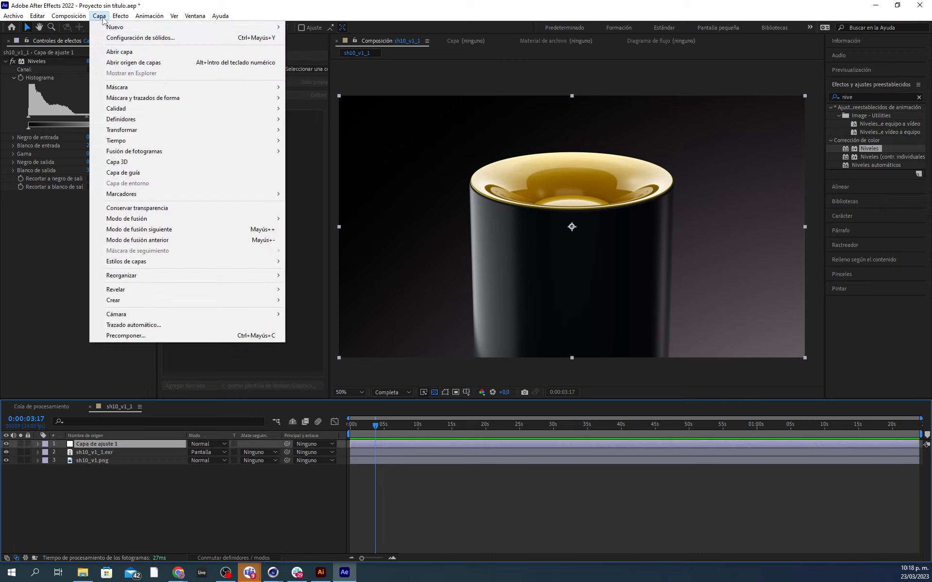
mouse_move(121, 29)
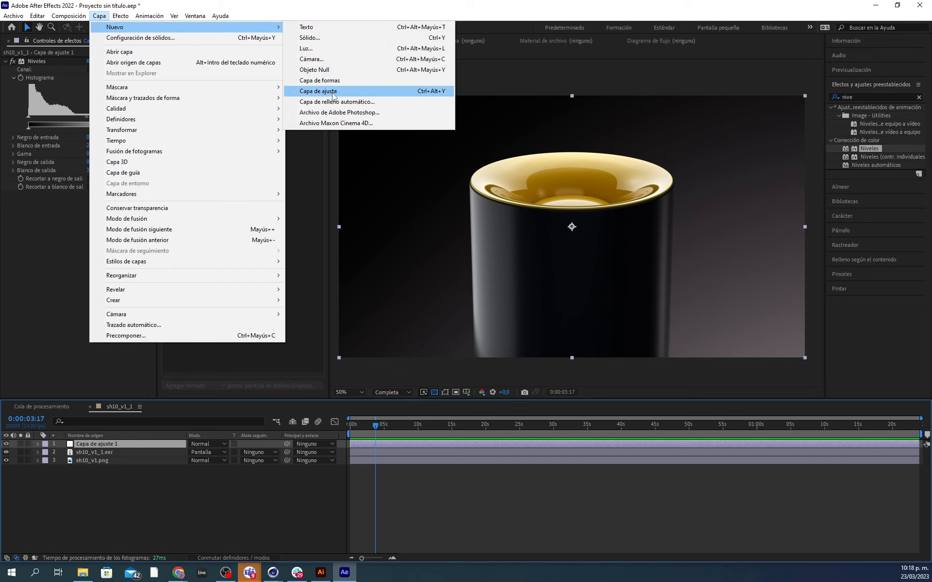
left_click(119, 524)
Step: Duplicate the sh10_v1_1.exr layer and set the copy's EXtractoR channels to Reflections
left_click(108, 452)
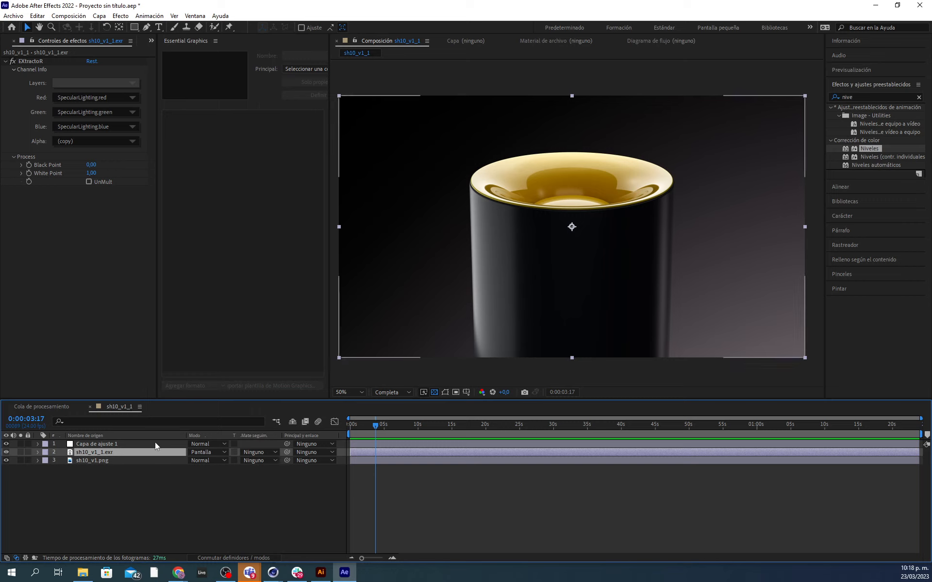
key("ctrl+d")
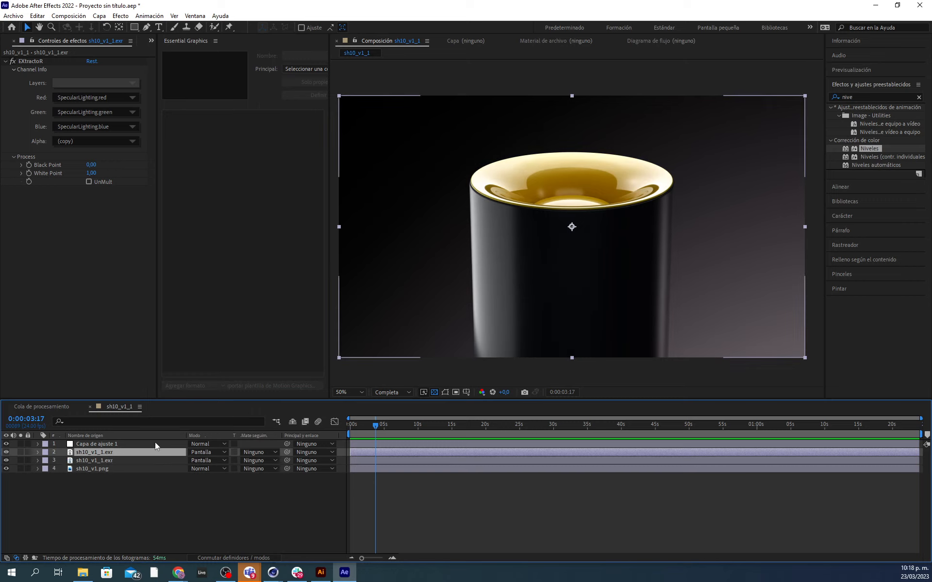
left_click(81, 84)
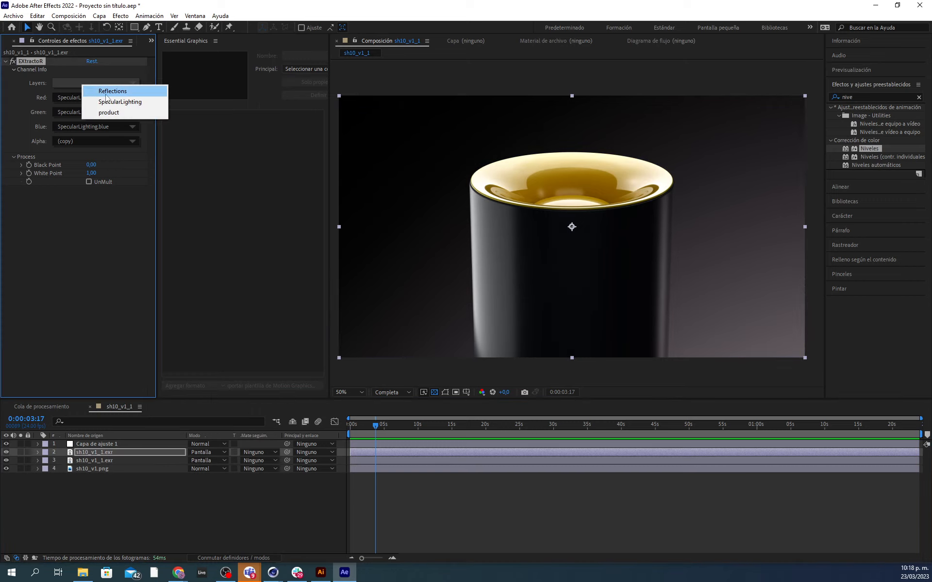
left_click(109, 94)
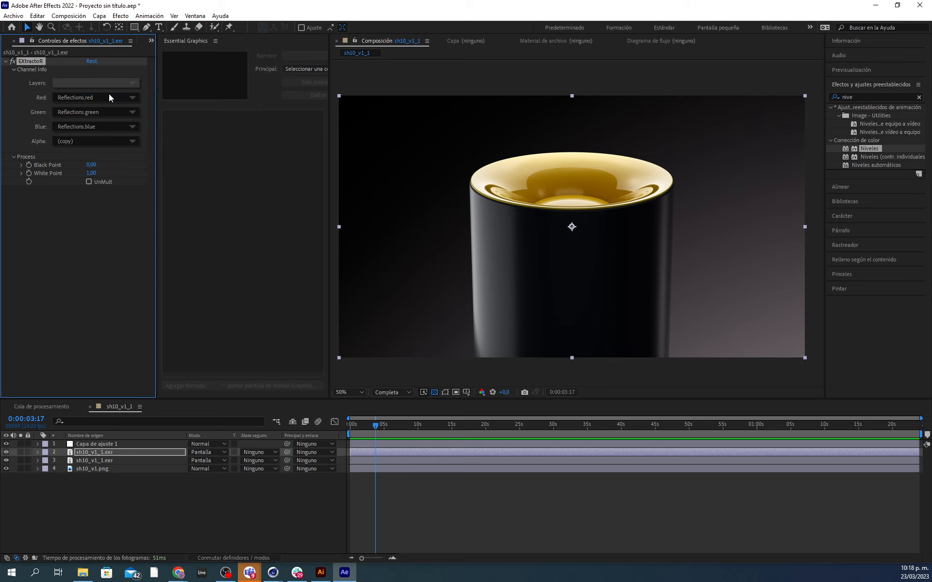
Step: Compare the image with the duplicated Reflections layer hidden and shown, keeping it visible
left_click(6, 453)
left_click(6, 453)
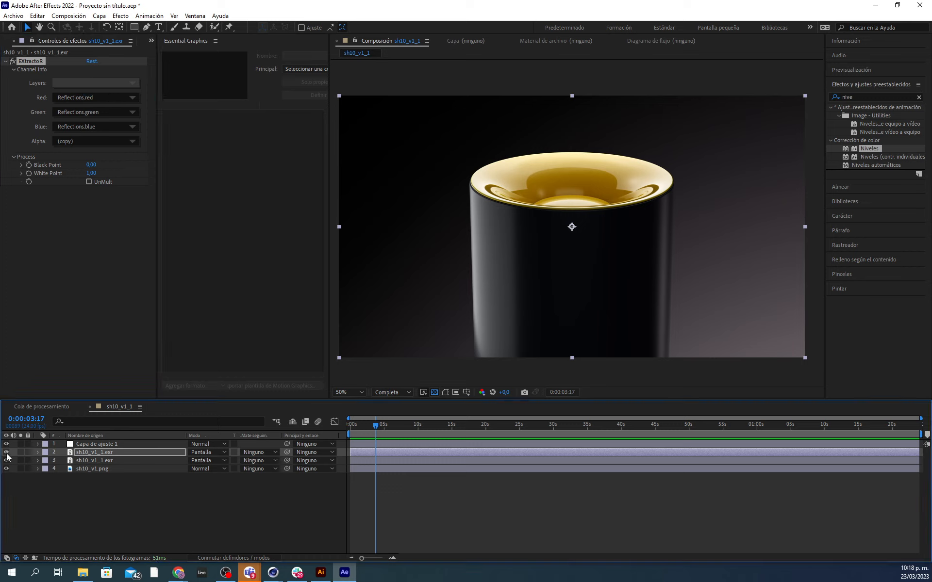
left_click(75, 493)
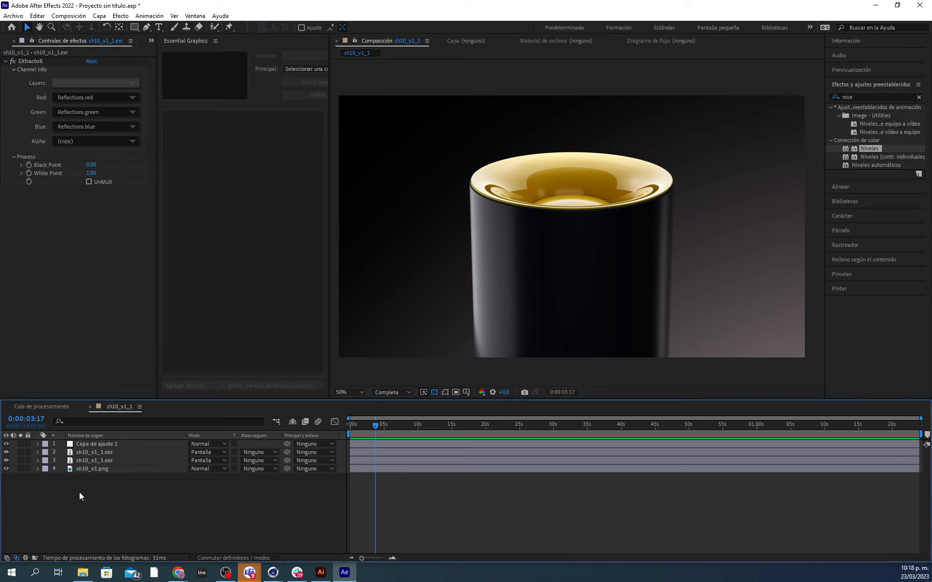
Step: Add a second adjustment layer above the stack and apply the Enfocar effect to it
left_click(99, 16)
mouse_move(272, 27)
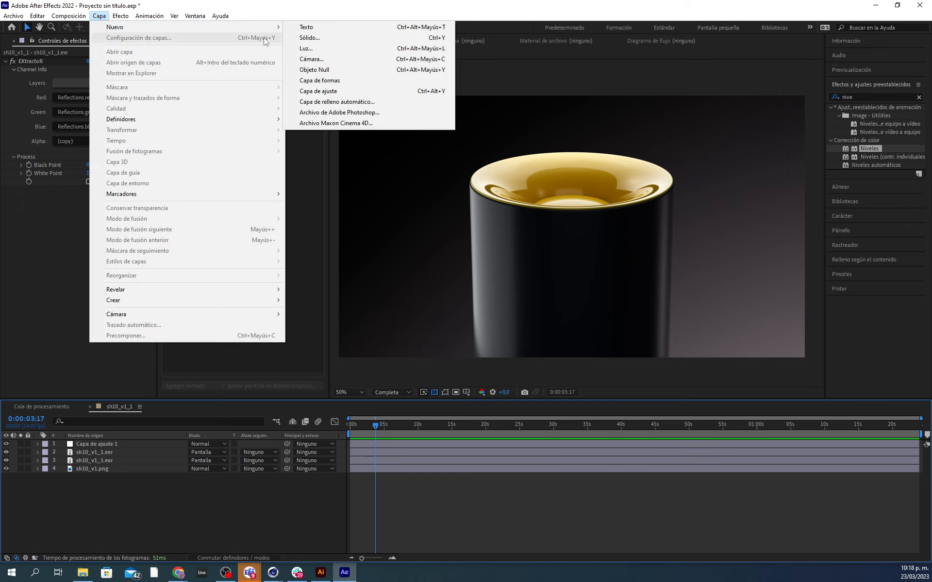
left_click(320, 91)
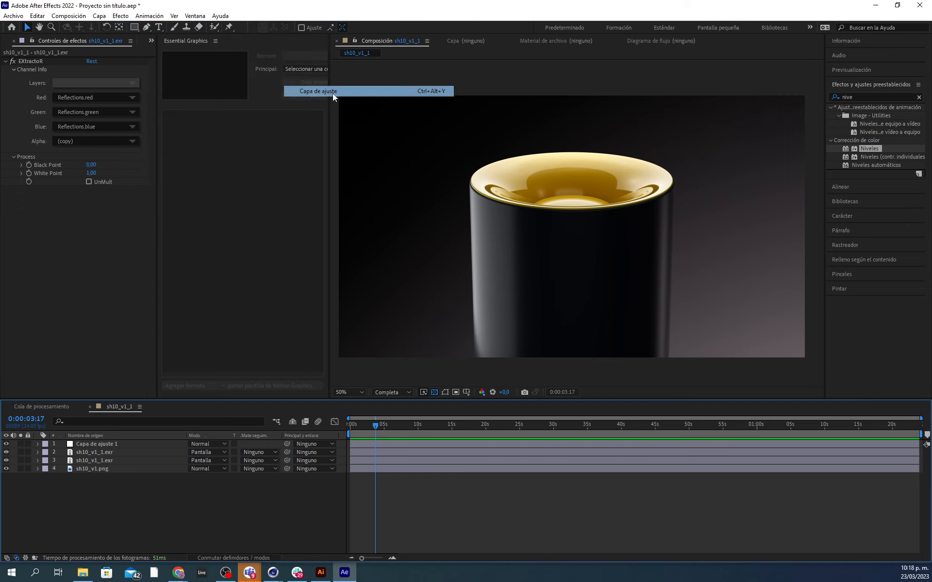
left_click(863, 93)
type("enc")
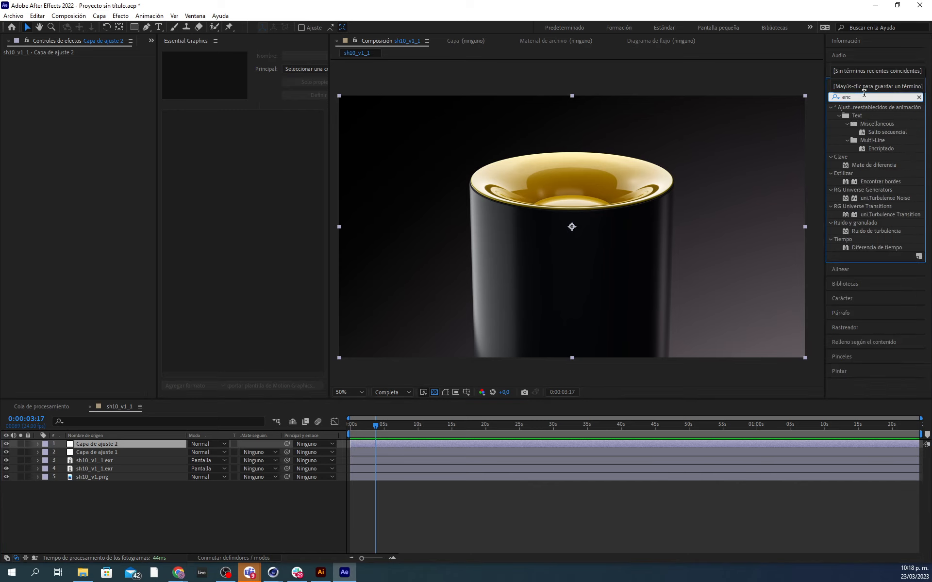
key("BackSpace")
type("focar")
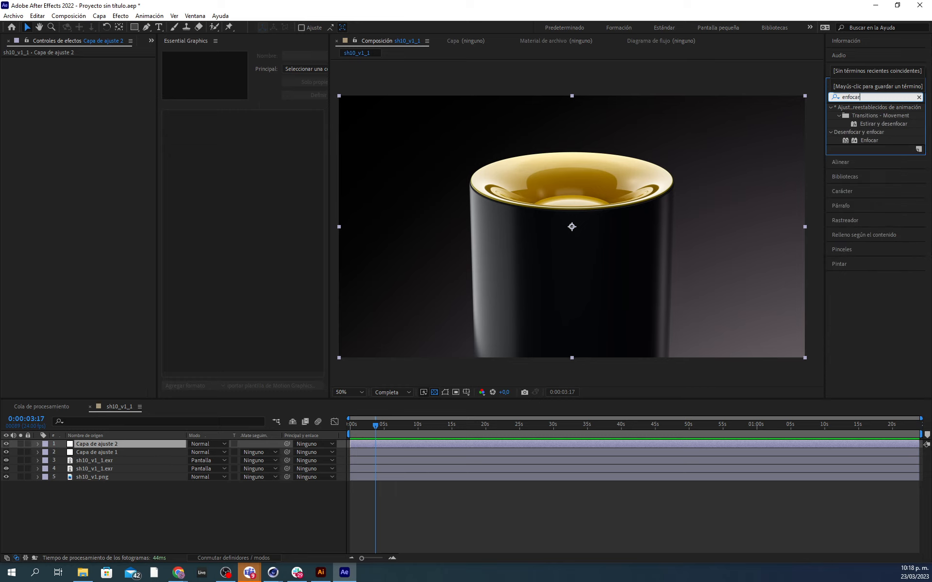
left_click_drag(869, 140, 125, 444)
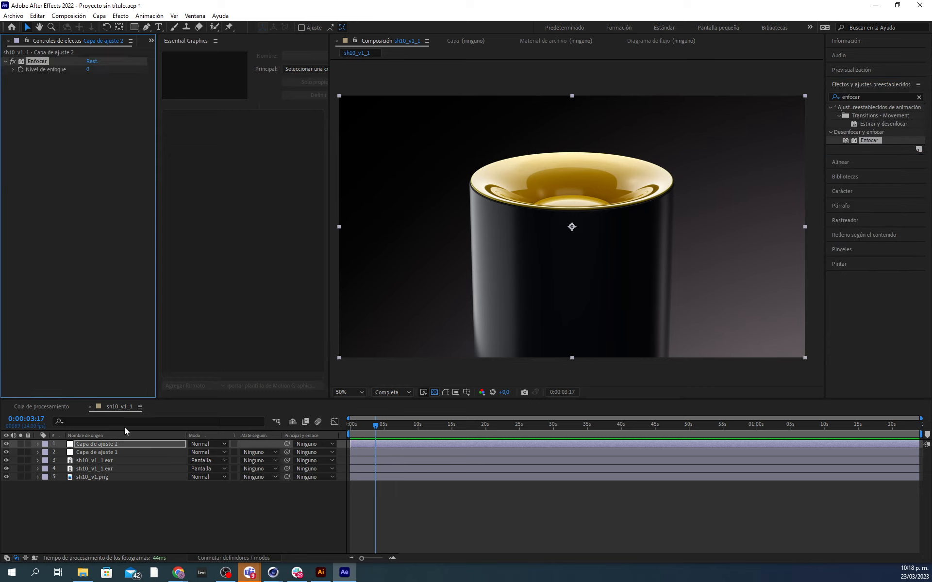
Step: Set the Enfocar effect's Nivel de enfoque to 5
left_click(89, 69)
type("5")
key("Return")
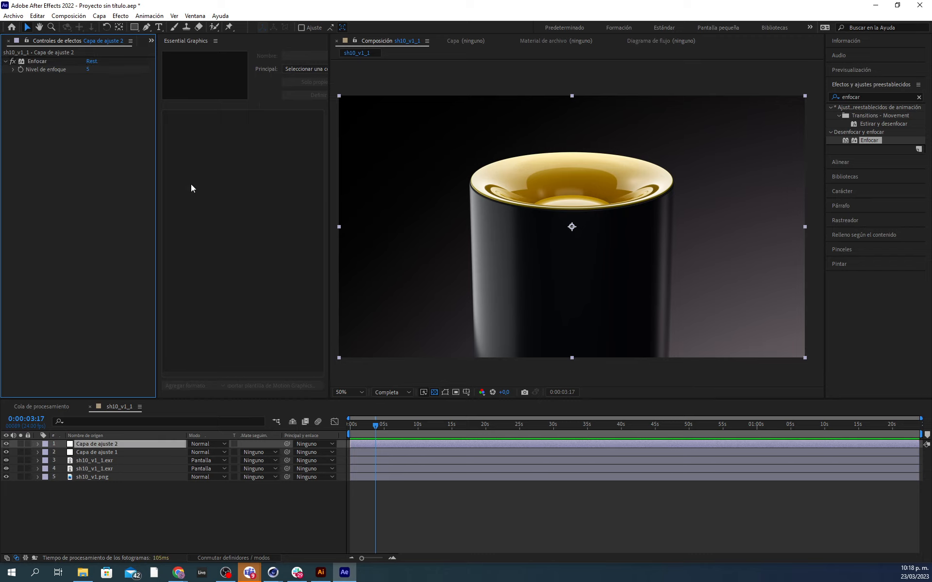
Step: Examine the sharpened speaker render up close and as a whole
scroll(638, 225, "up", 2)
scroll(638, 224, "down", 1)
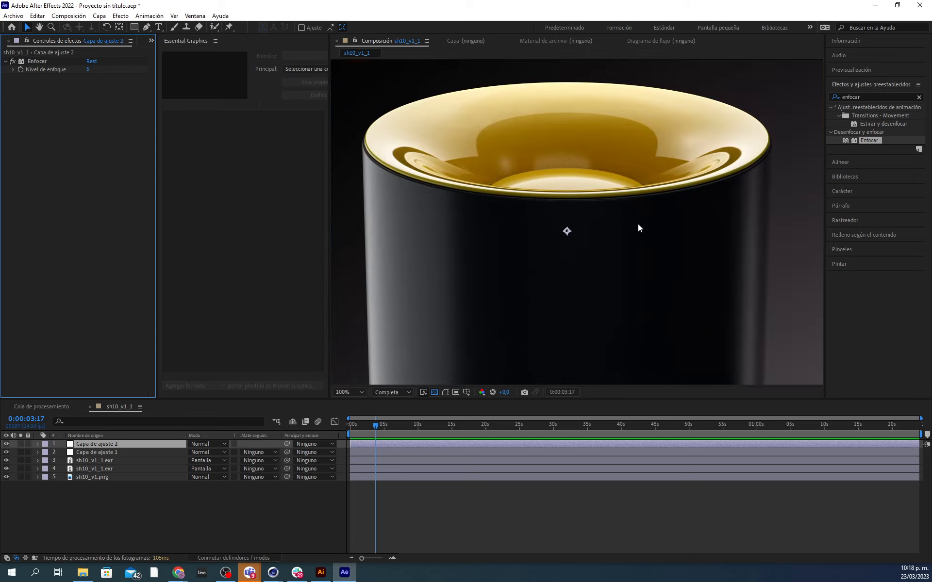
scroll(638, 228, "down", 1)
left_click(684, 370)
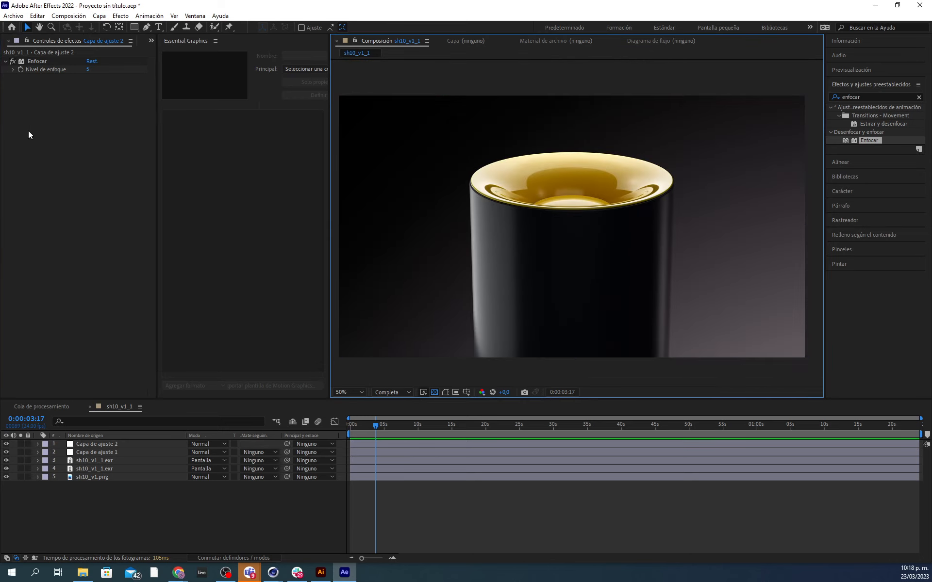
key("h")
mouse_move(536, 226)
left_mouse_down()
mouse_move(554, 225)
mouse_move(545, 220)
left_mouse_up()
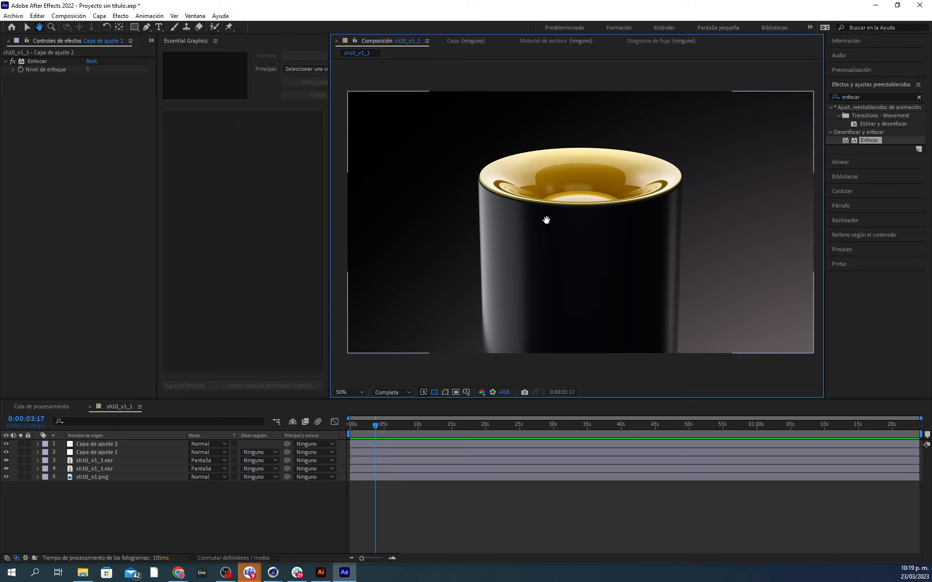
key("v")
scroll(688, 273, "up", 1)
scroll(688, 273, "down", 1)
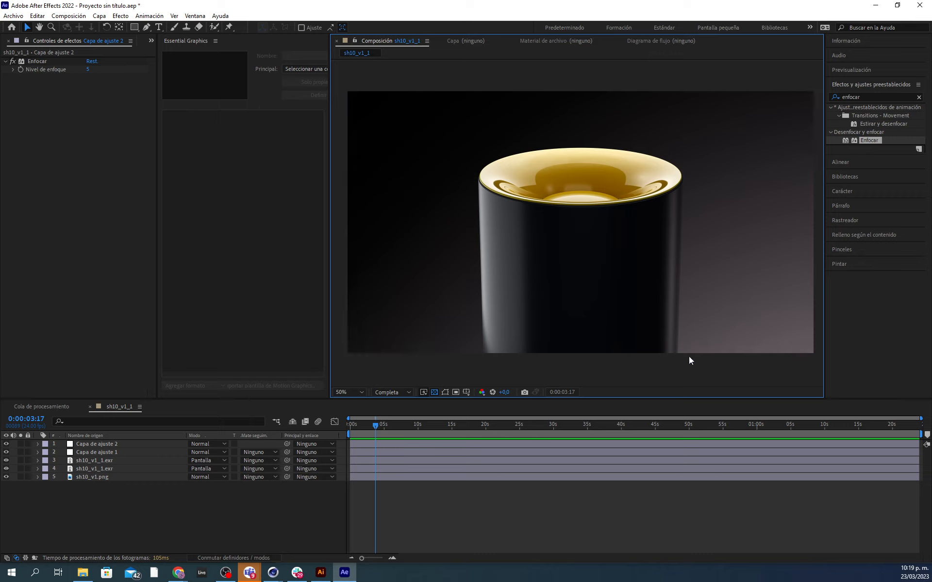
Step: Compare the image with the Niveles adjustment layer hidden and shown, keeping the layer visible
left_click(92, 445)
left_click(89, 452)
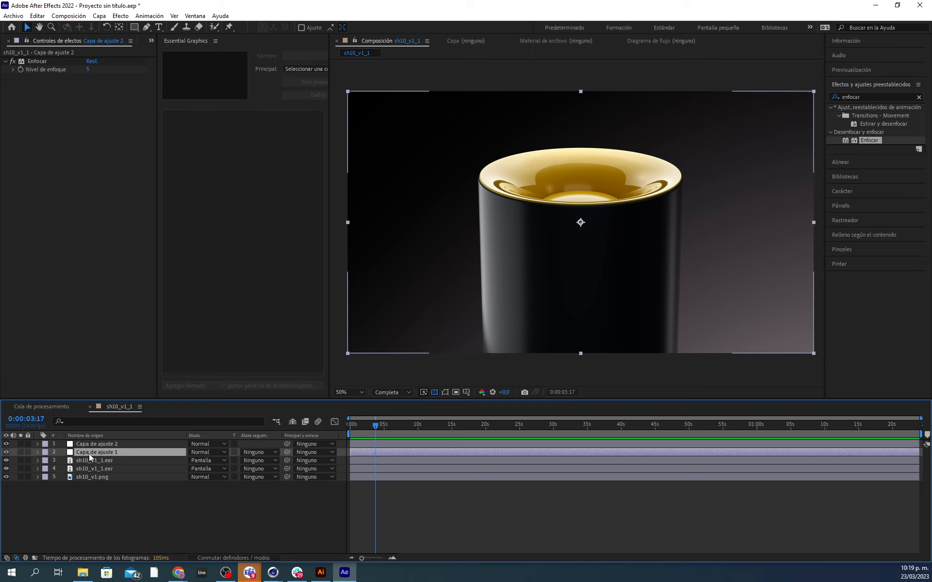
left_click(6, 452)
left_click(6, 452)
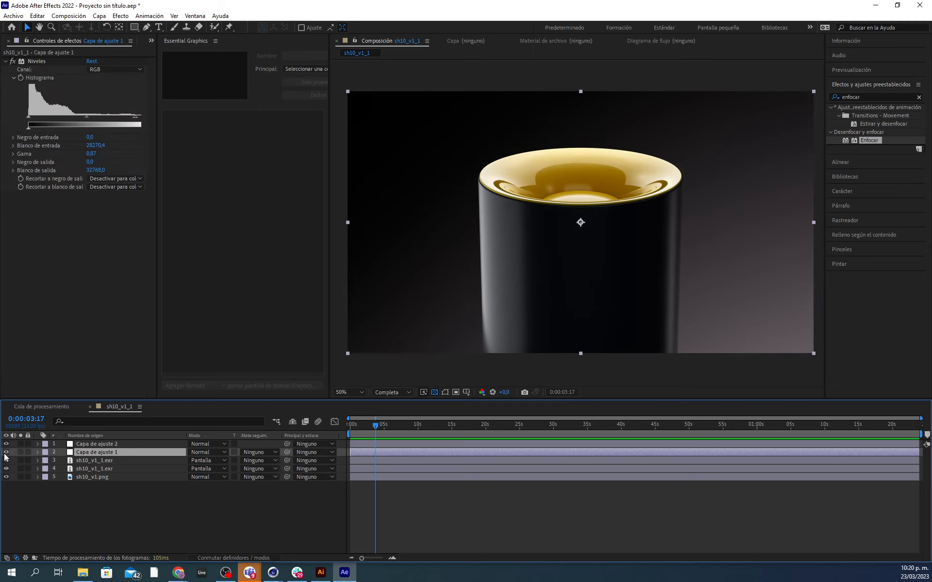
left_click(6, 452)
left_click(6, 452)
left_click(5, 453)
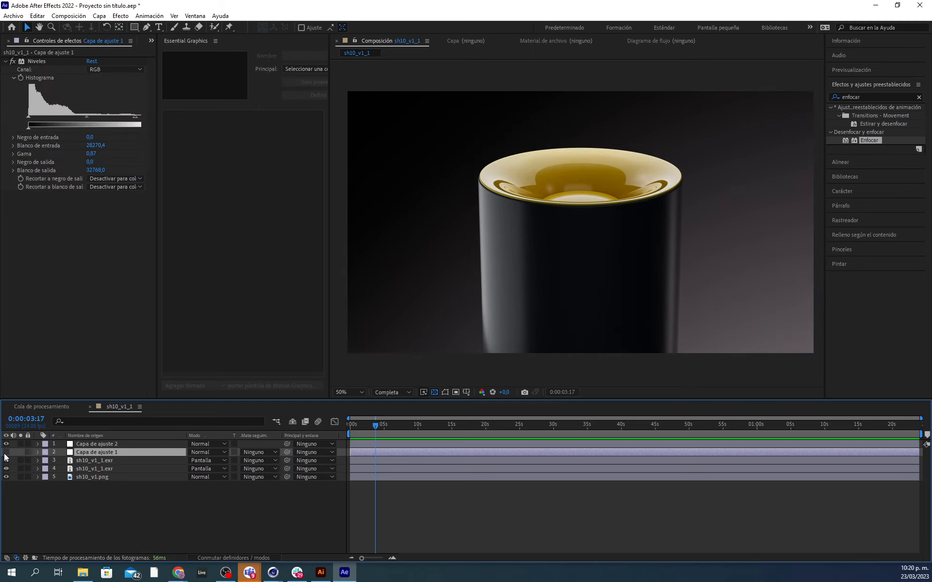
left_click(6, 453)
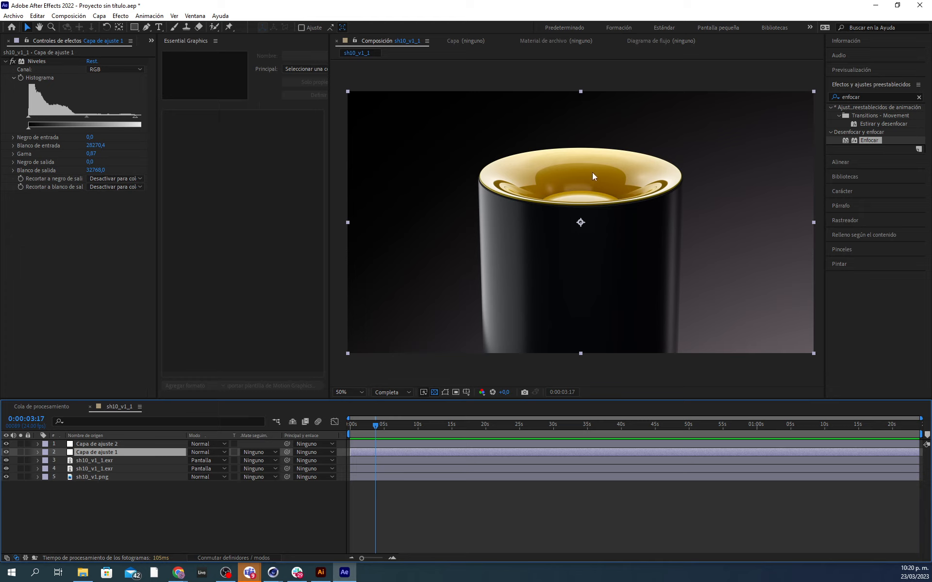
left_click(107, 300)
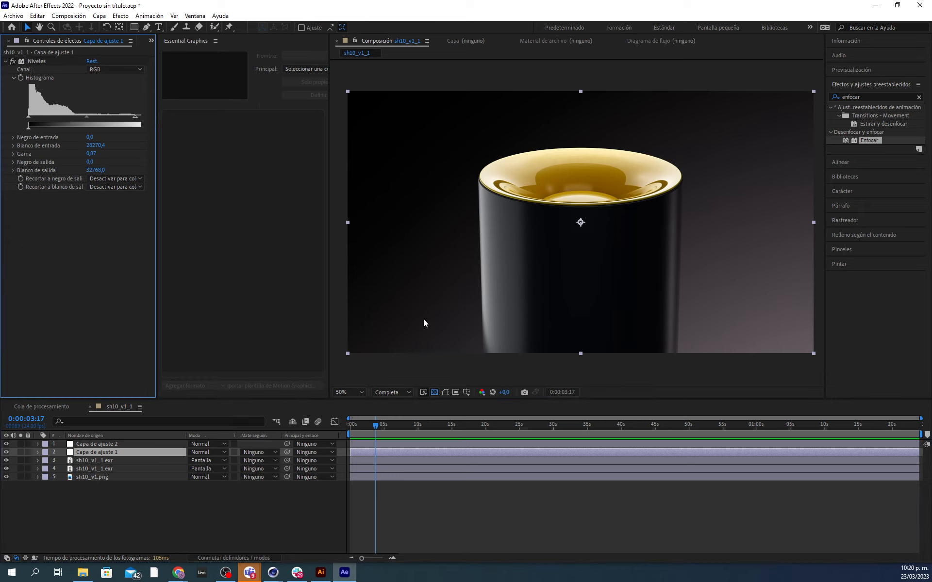
Step: Create a third adjustment layer above the Enfocar adjustment layer
left_click(114, 445)
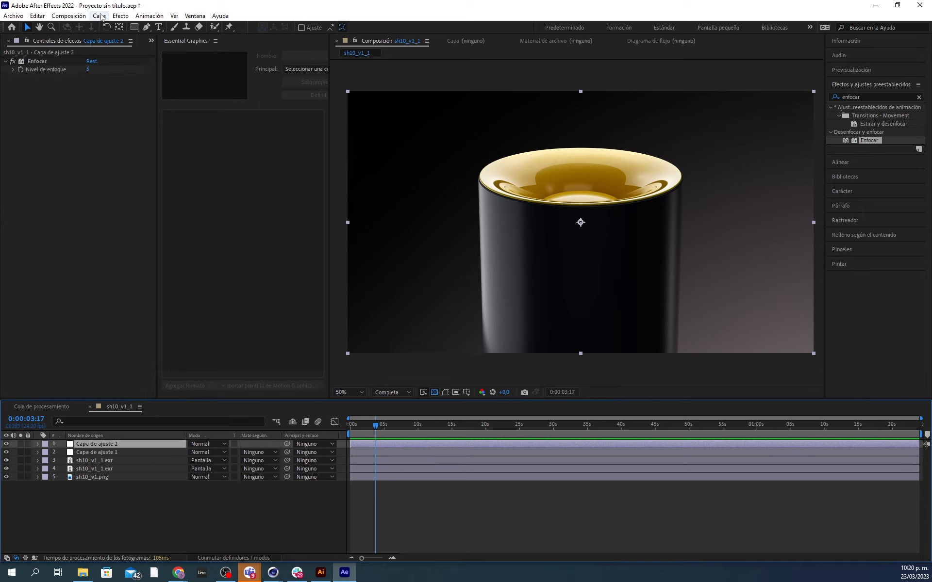
left_click(99, 15)
mouse_move(112, 27)
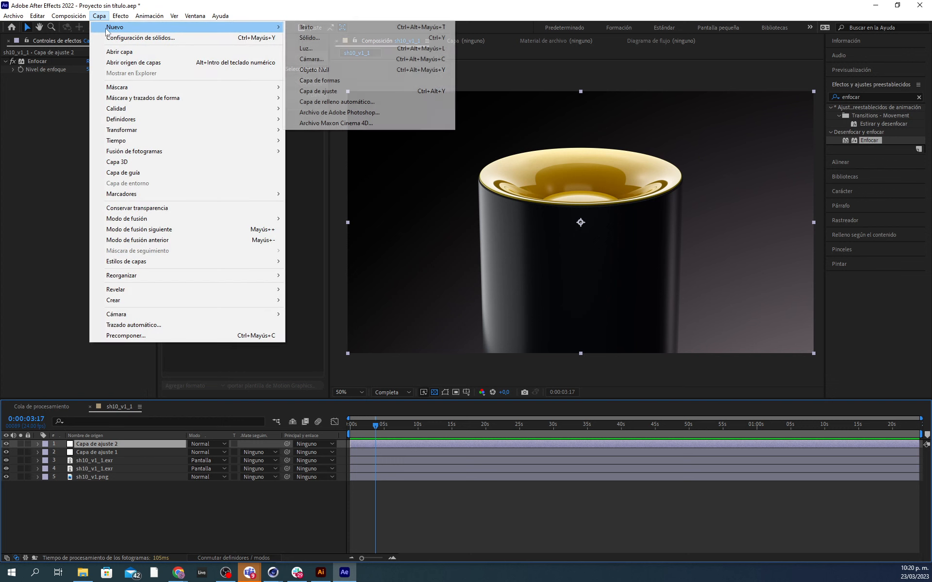
left_click(321, 93)
Step: Try a Tono/Saturación effect on the new adjustment layer with the saturation of the Amarillos channel raised to 32
left_click(878, 96)
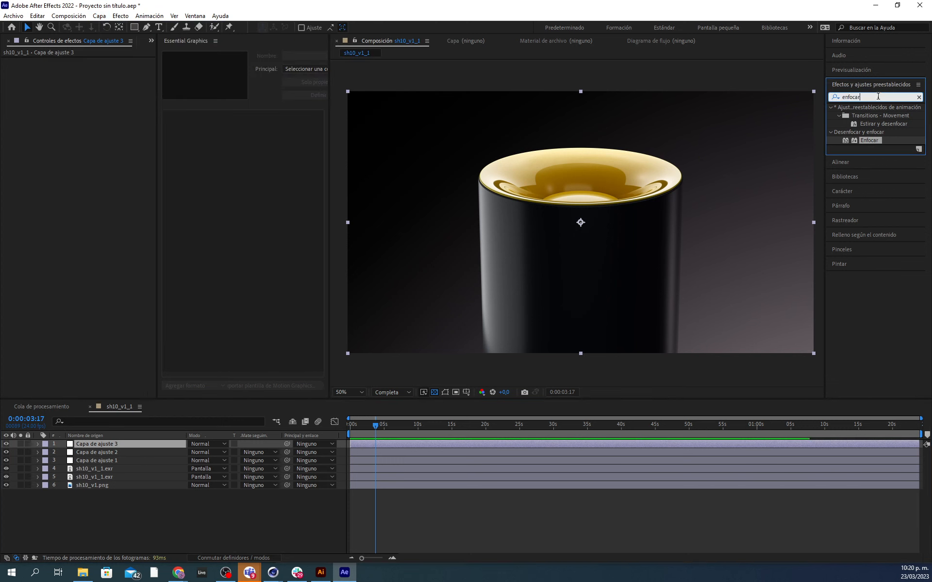
type("tono")
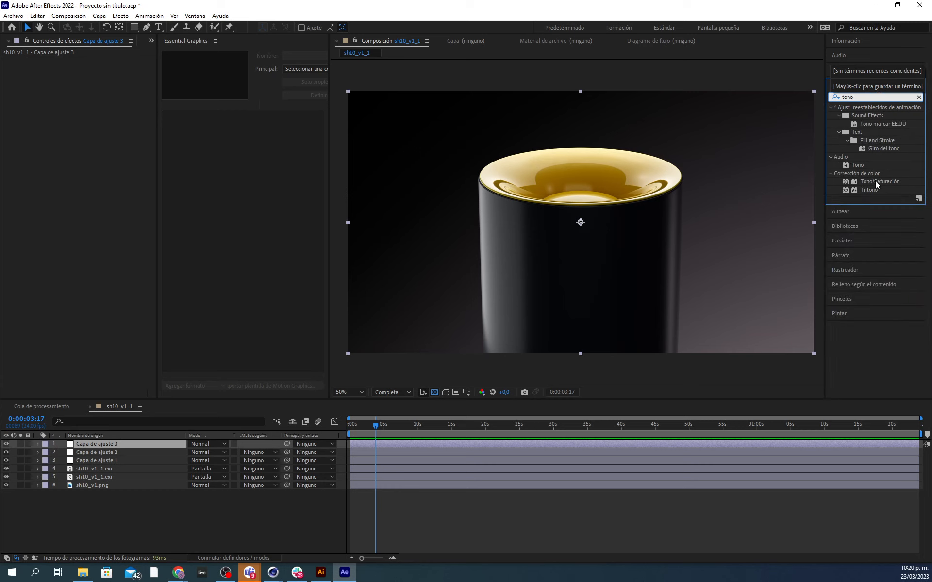
left_click_drag(877, 182, 101, 450)
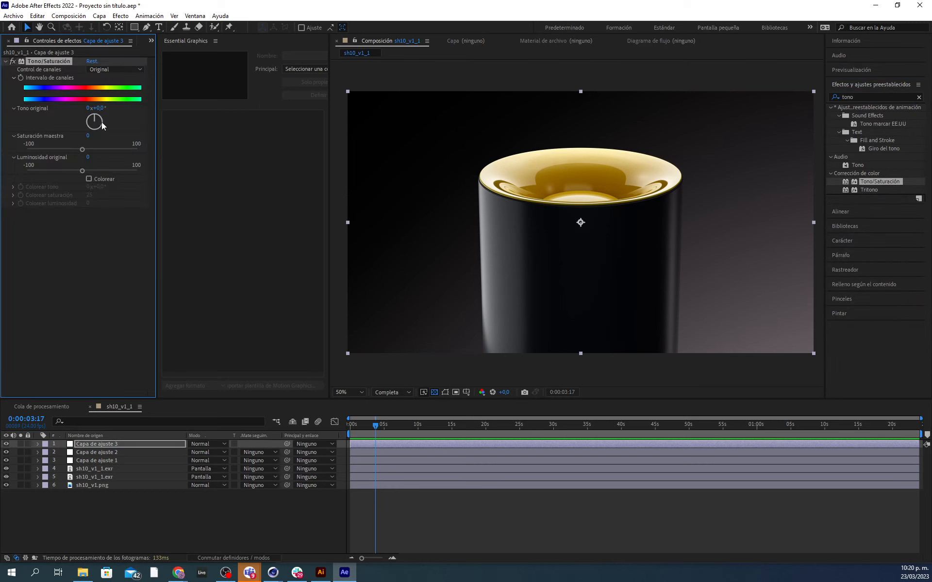
left_click(103, 68)
left_click(111, 101)
mouse_move(83, 150)
left_mouse_down()
mouse_move(112, 150)
mouse_move(81, 149)
mouse_move(107, 146)
mouse_move(98, 147)
left_mouse_up()
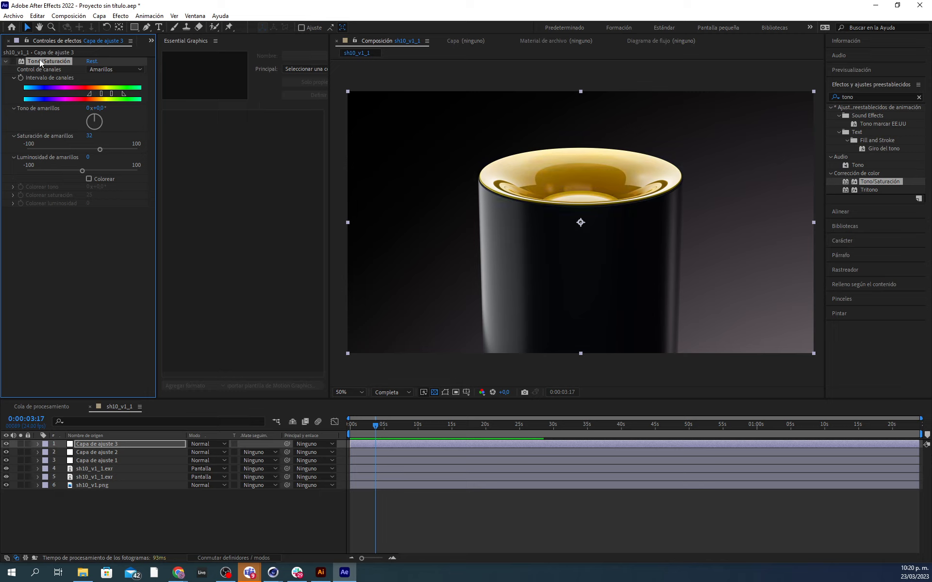
Step: Delete the Tono/Saturación effect from the top adjustment layer
key("Delete")
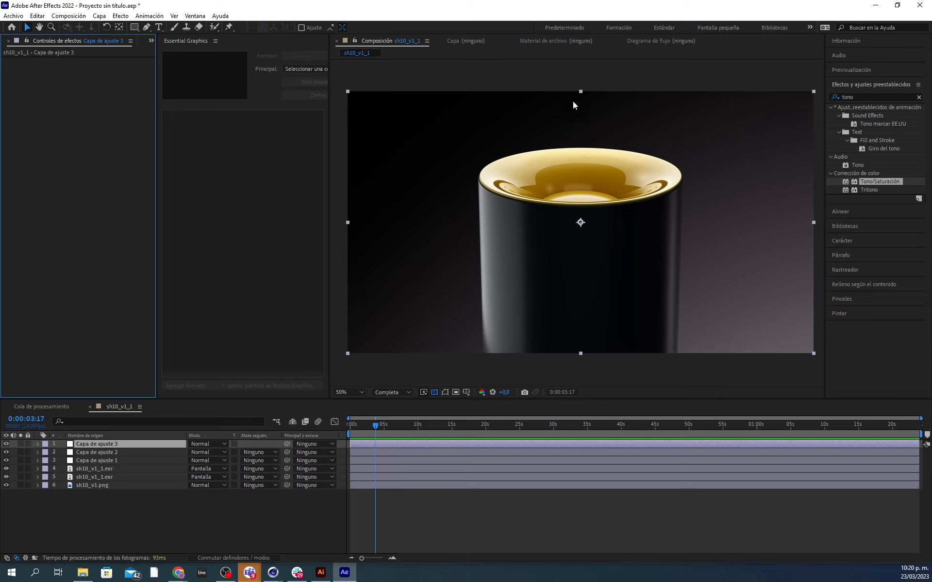
left_click(644, 69)
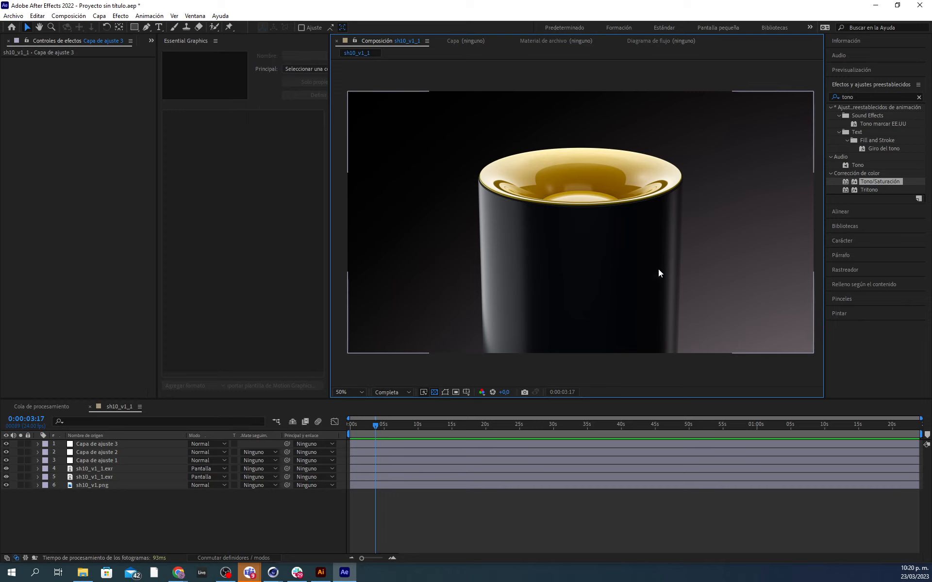
left_click_drag(620, 271, 626, 266)
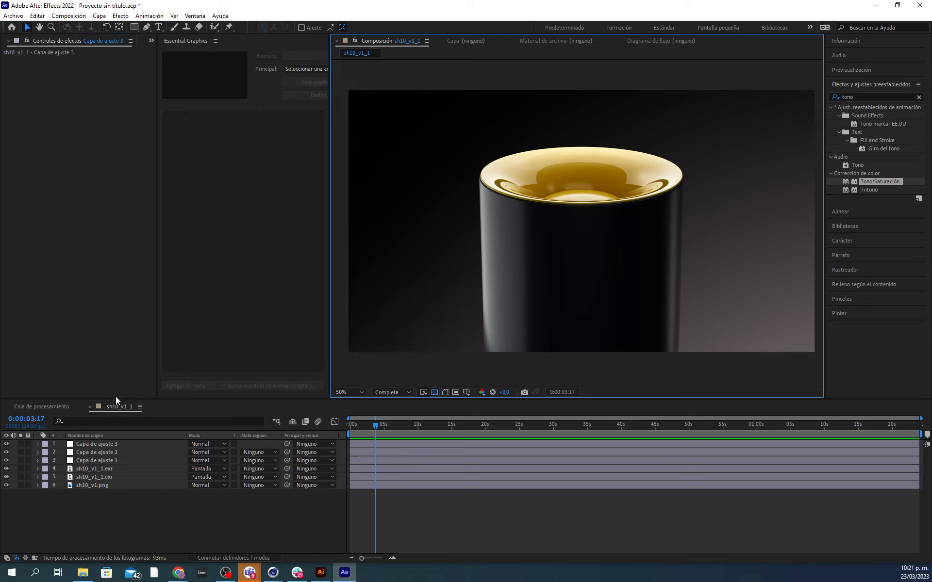
Step: Start saving the current frame as a file and browse to the 05_3D_art_direction_school folder inside Proyectos 2023
left_click(69, 15)
mouse_move(133, 134)
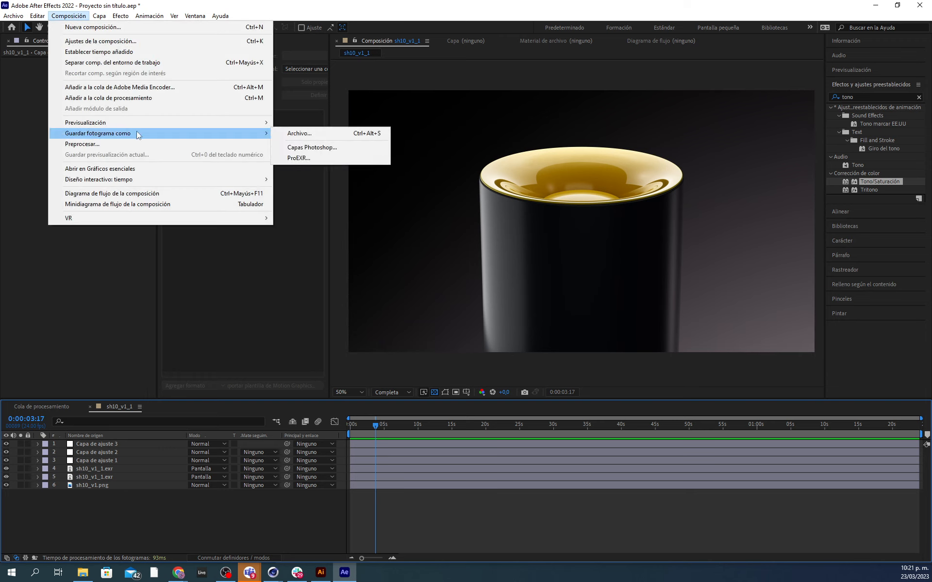
left_click(315, 137)
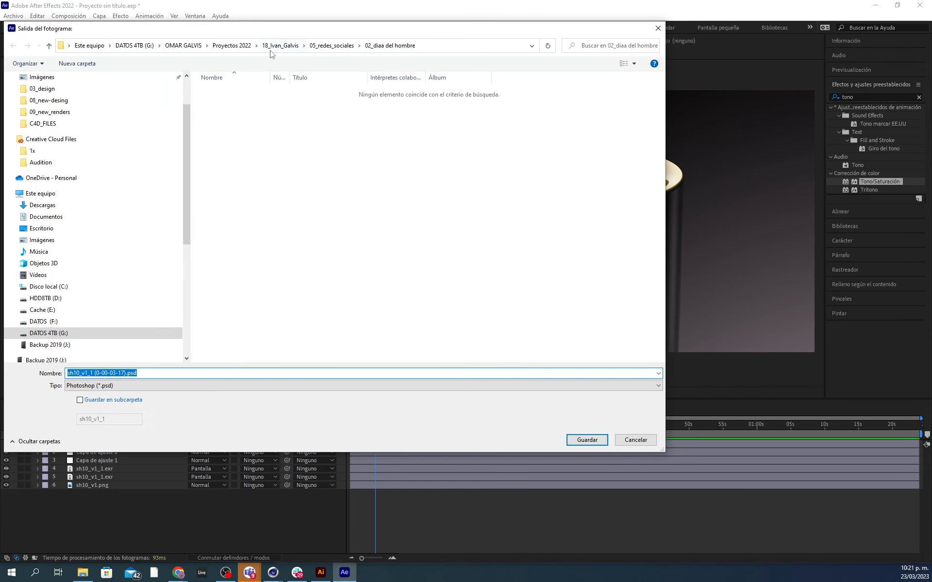
left_click(231, 45)
left_click(183, 45)
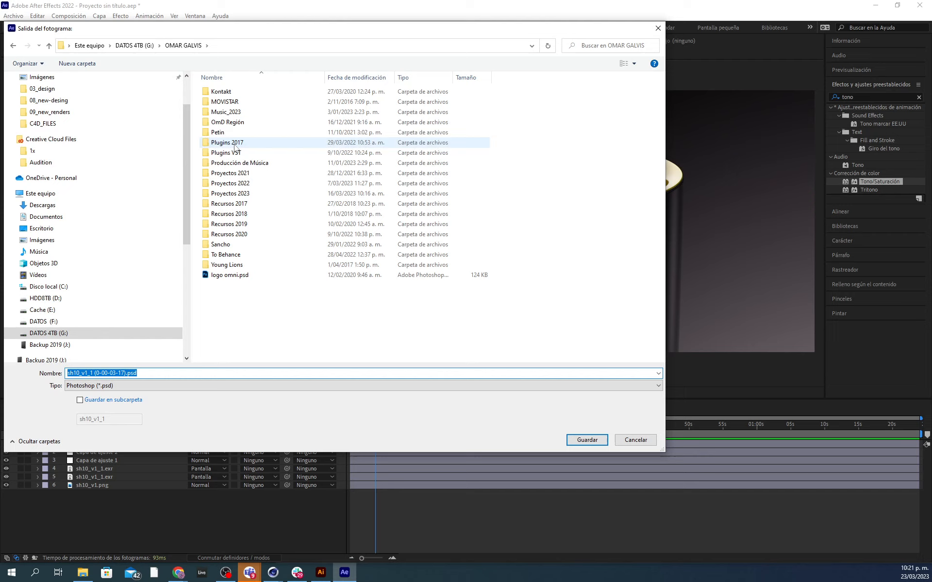
double_click(252, 193)
left_click(256, 133)
double_click(257, 132)
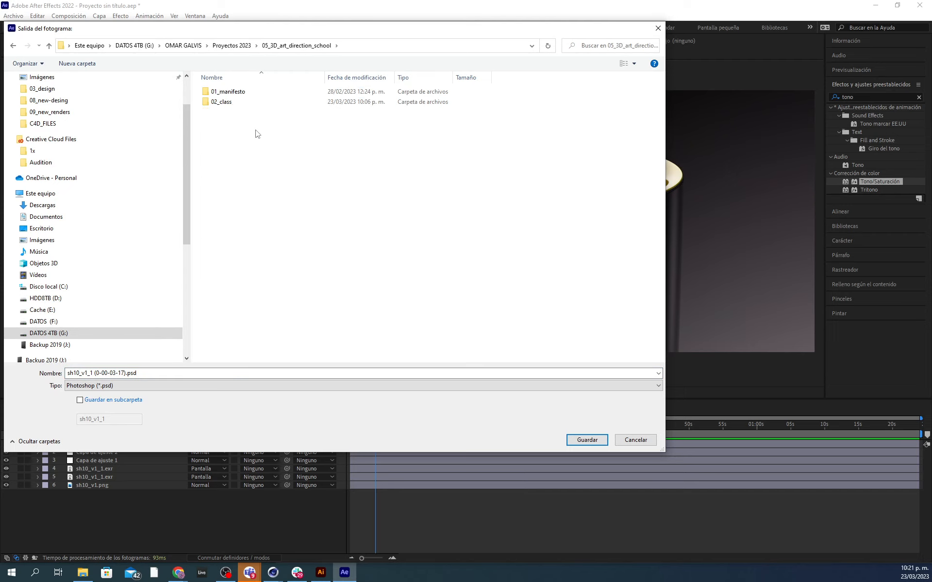
Step: Create a folder named 05_stylefframes inside 02_class as the destination for the frame output
double_click(243, 101)
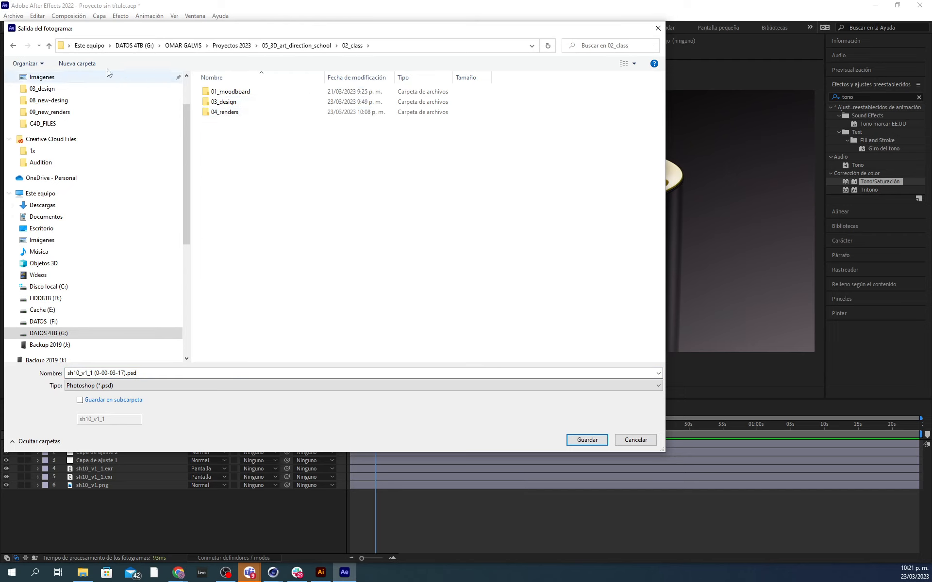
left_click(77, 63)
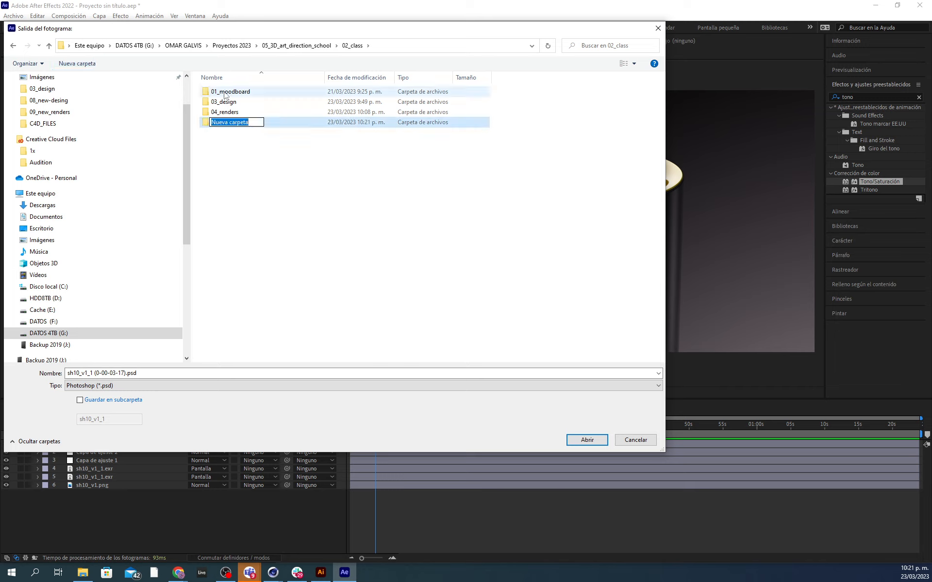
type("05_styleframes")
key("Return")
key("Return")
Step: Name the output frame sh10_v1 and save its destination in the 05_stylefframes folder
left_click(140, 373)
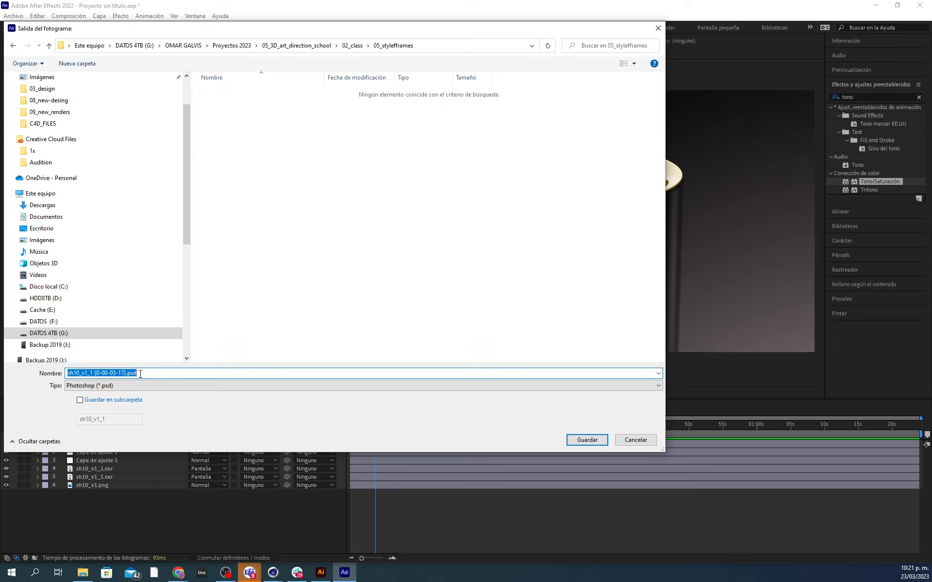
type("01")
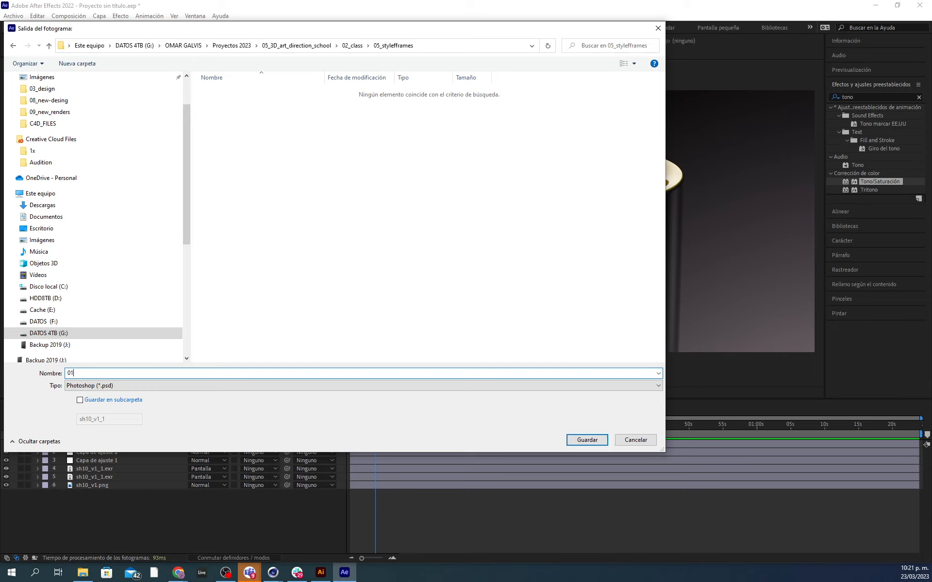
key("BackSpace")
key("BackSpace")
type("sh10_v1")
key("Return")
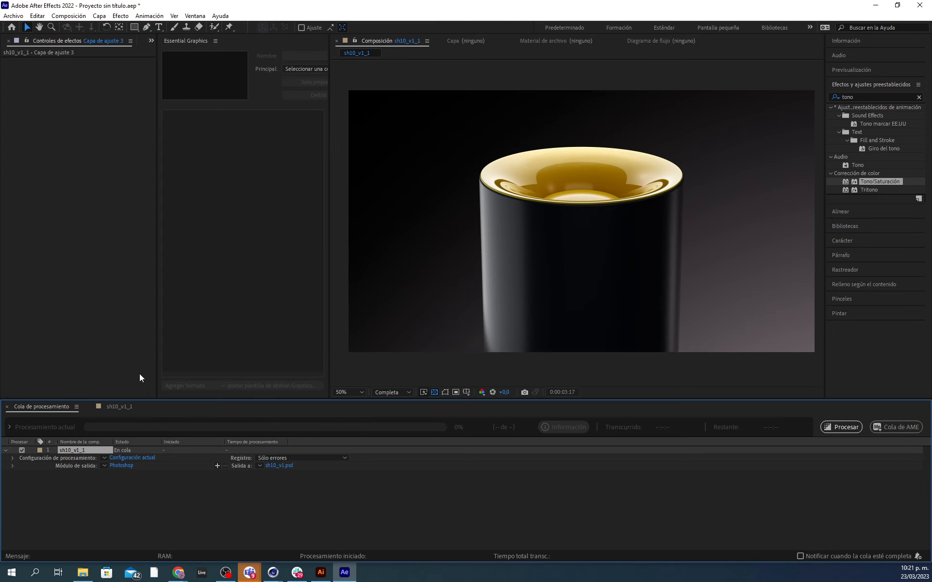
Step: Change the output module format to a PNG sequence and render the queued frame
left_click(126, 466)
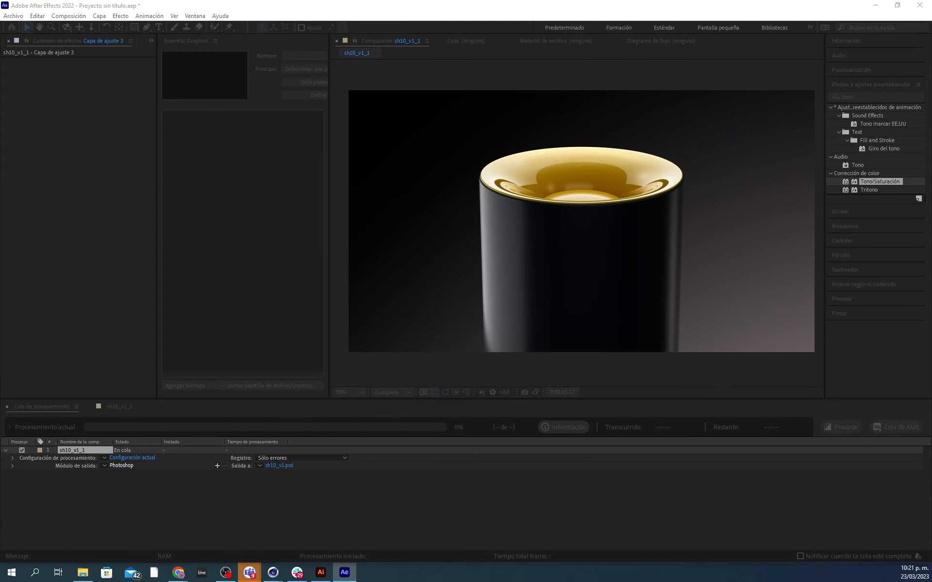
left_click(355, 167)
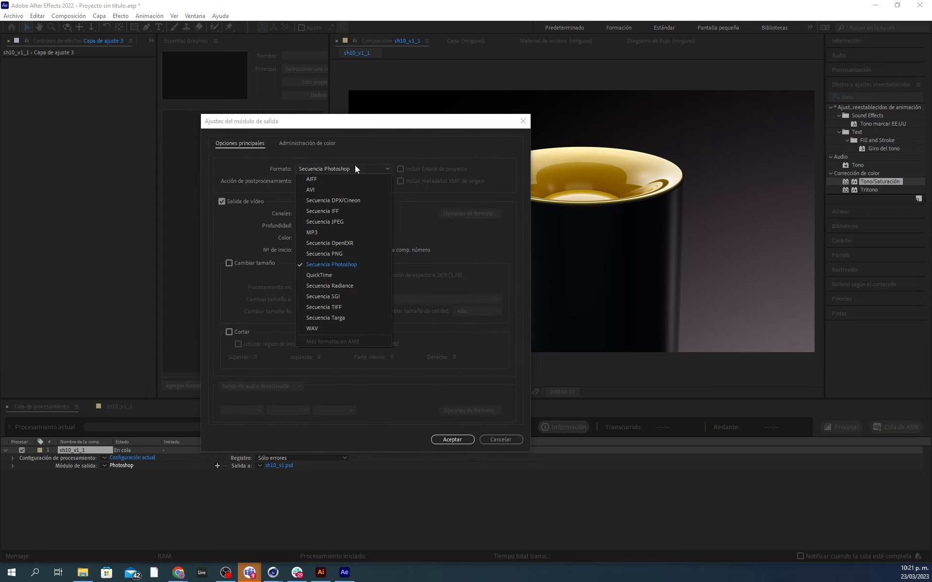
left_click(342, 250)
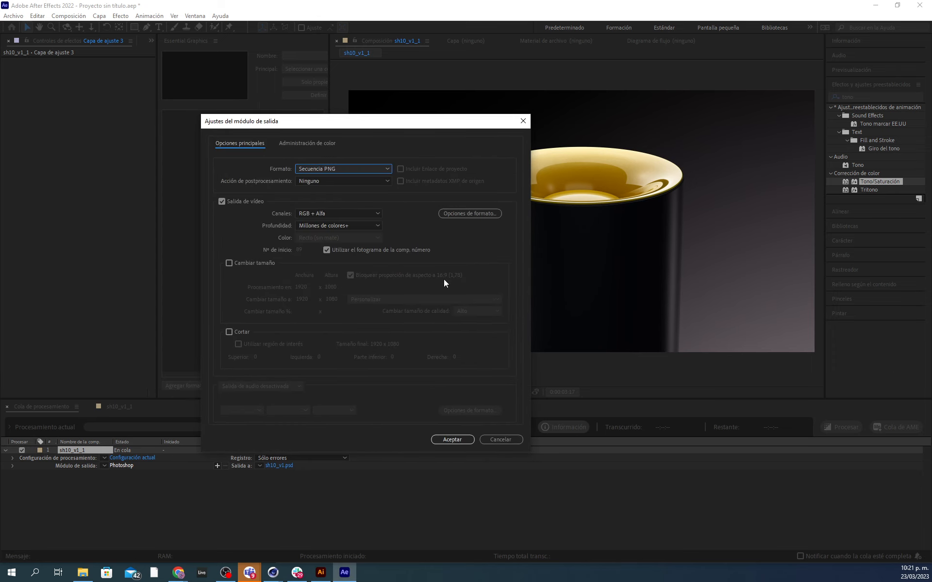
left_click(451, 440)
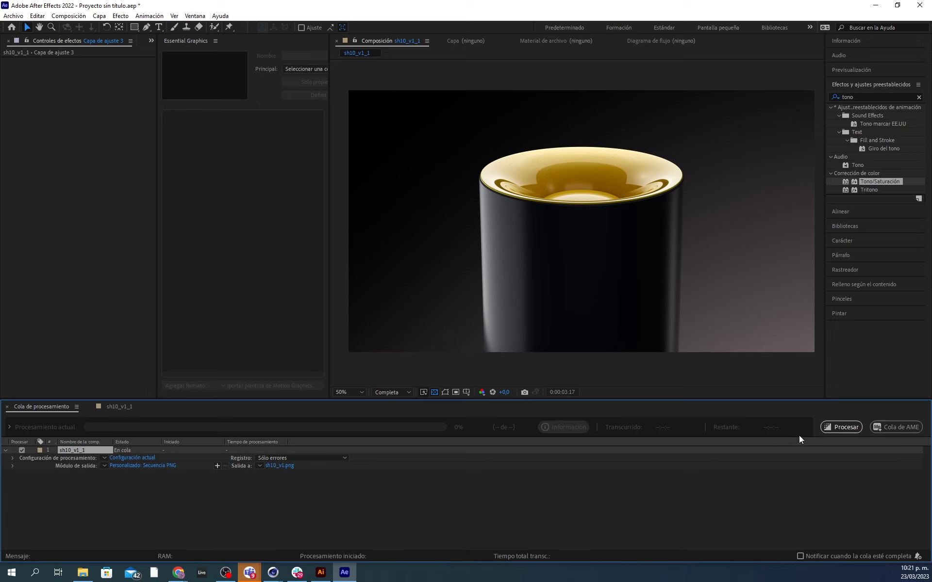
left_click(838, 428)
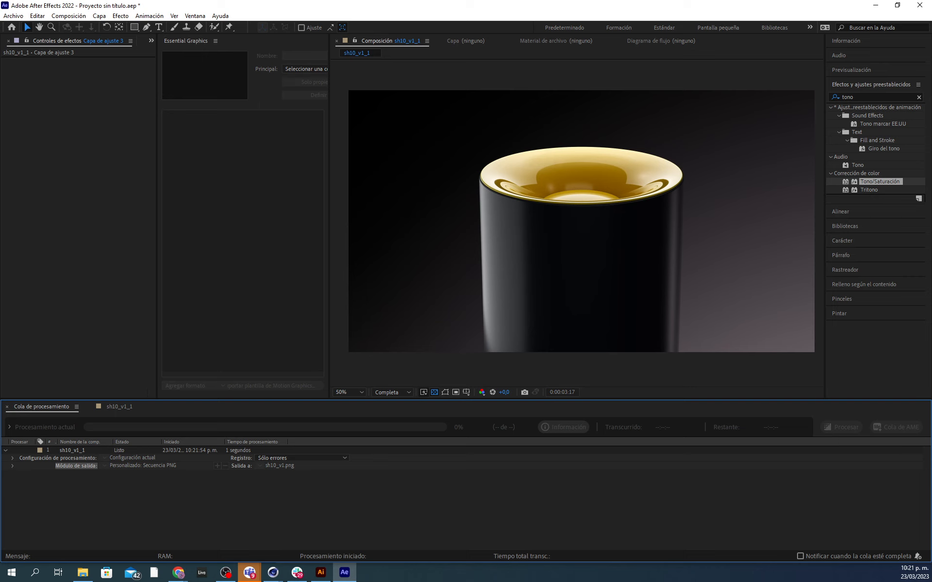
Step: Switch to File Explorer and preview the rendered sh10_v1.png in the 05_stylefframes folder
key("alt+Tab")
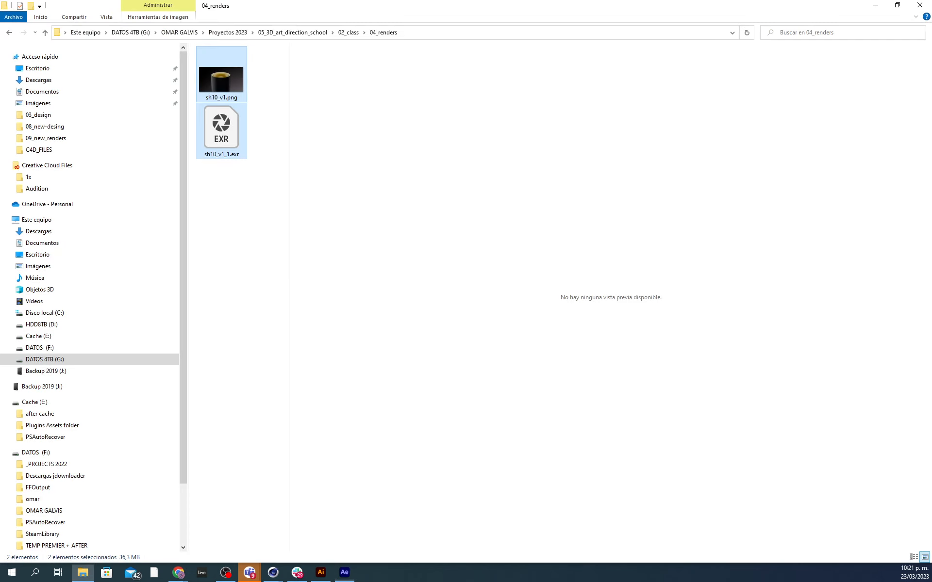
left_click(348, 32)
double_click(239, 95)
left_click(230, 80)
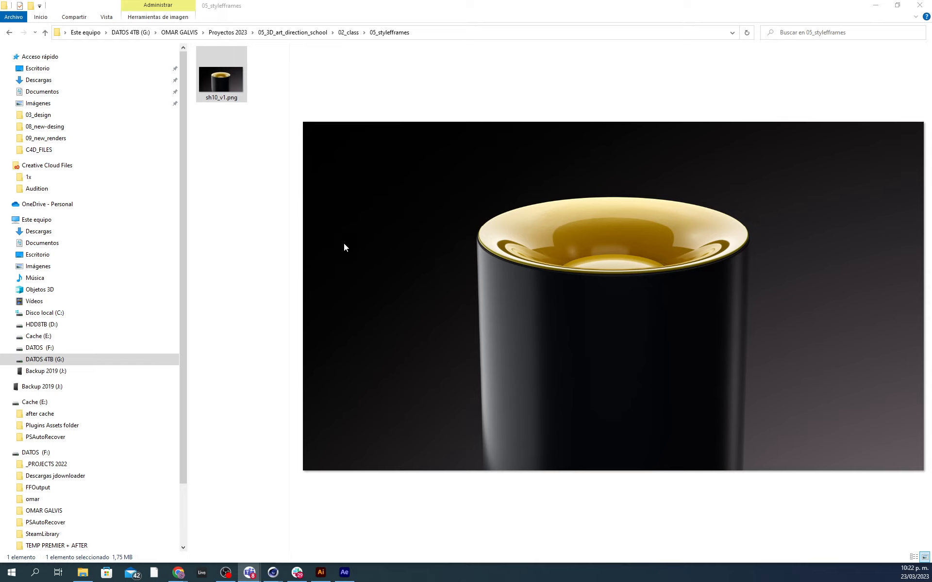
Step: Switch to Illustrator and place sh10_v1.png from File Explorer in the empty area above the Art Direction 01 board in mood_borad.ai
left_click(321, 572)
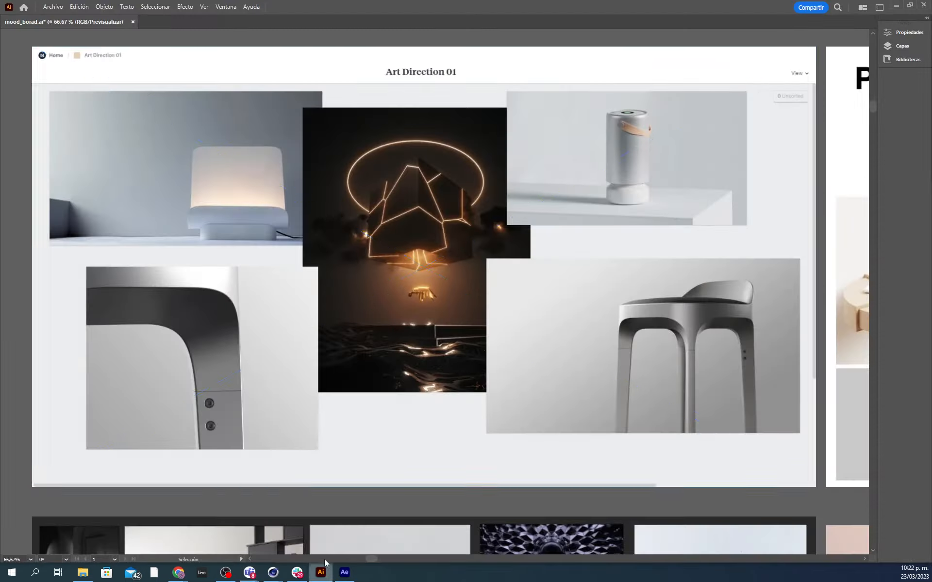
left_click(469, 278)
scroll(468, 276, "down", 3, "alt")
scroll(468, 277, "down", 2, "alt")
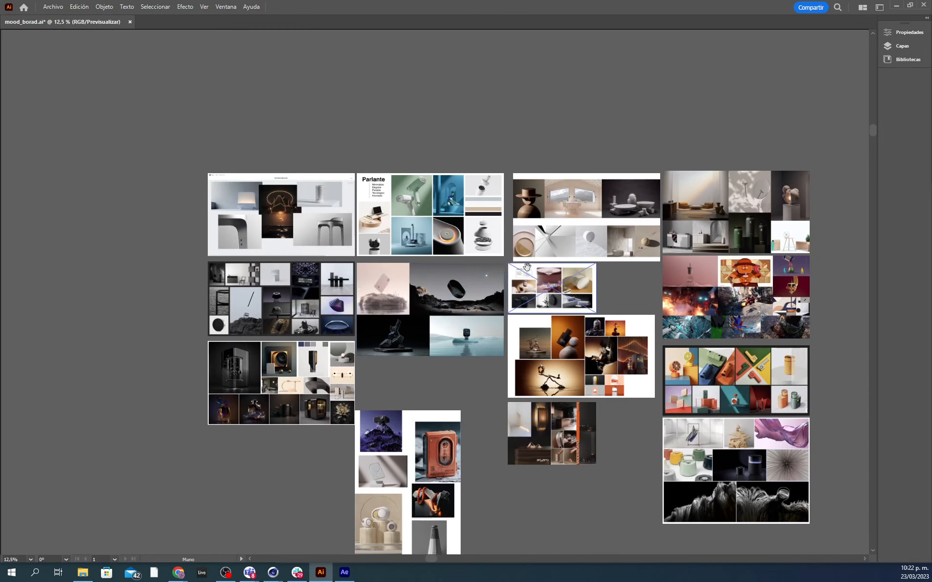
left_click_drag(639, 171, 587, 164)
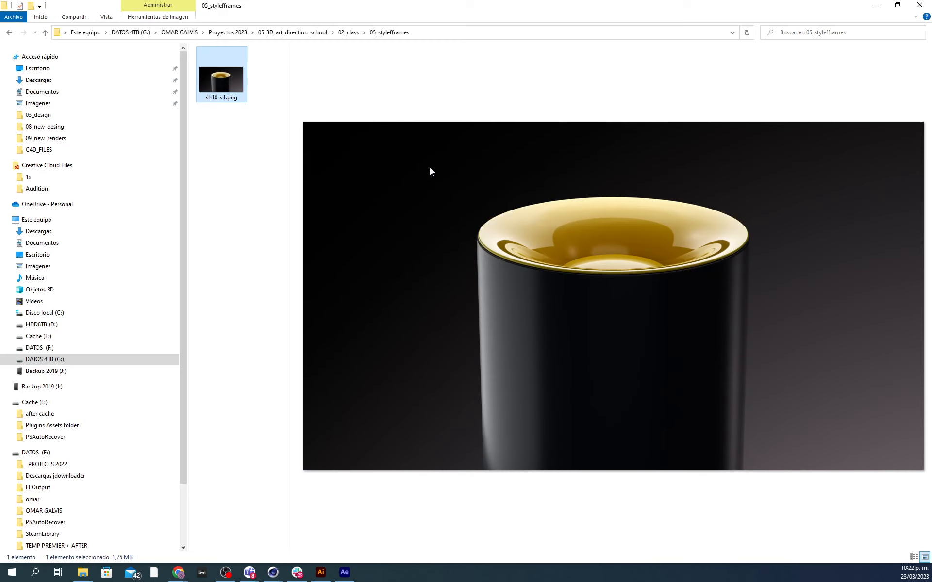
key("alt+Tab")
left_click_drag(221, 77, 272, 238)
key("alt+Tab")
left_click(436, 230)
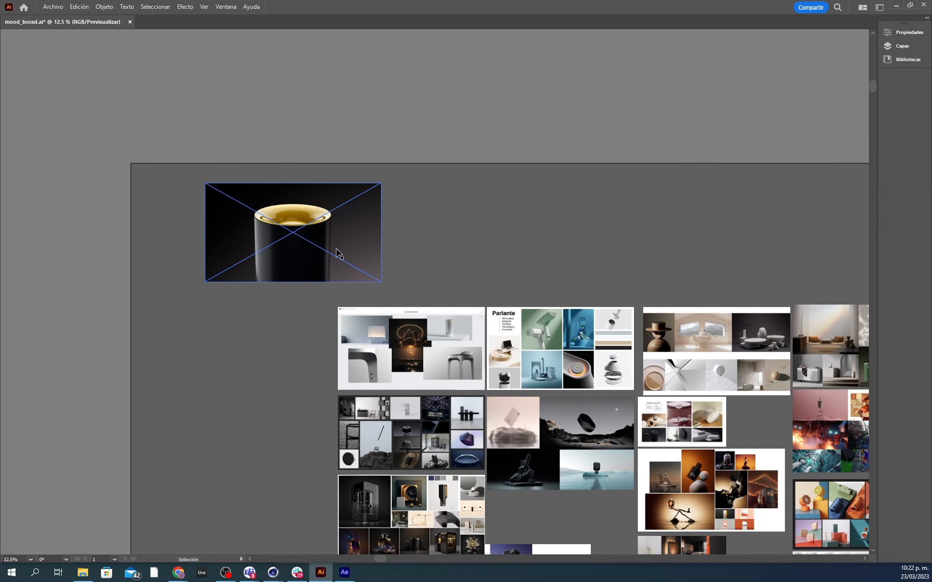
Step: Examine the placed sh10_v1.png render up close on the moodboard canvas
scroll(334, 250, "up", 2, "alt")
left_click_drag(422, 187, 684, 364)
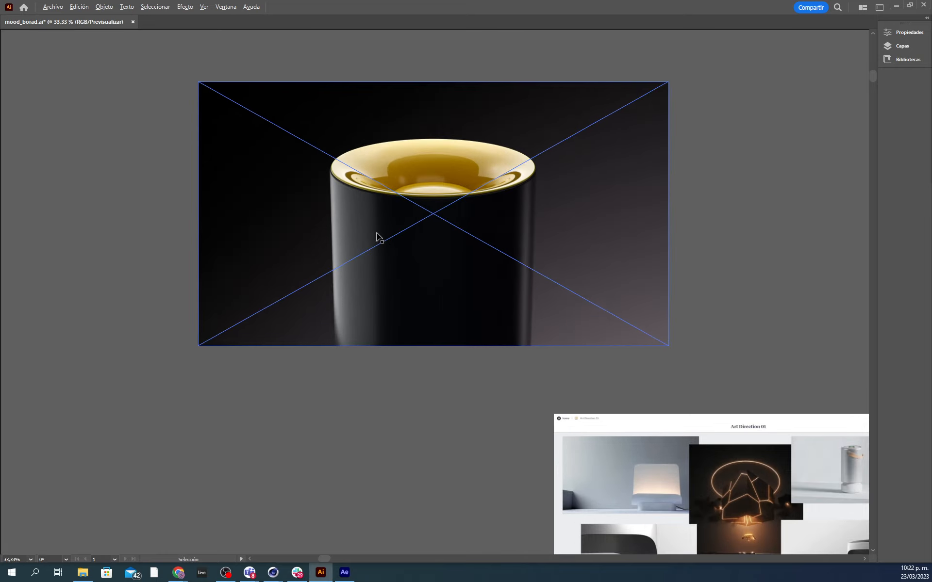
scroll(432, 315, "up", 1, "alt")
left_click_drag(491, 364, 488, 377)
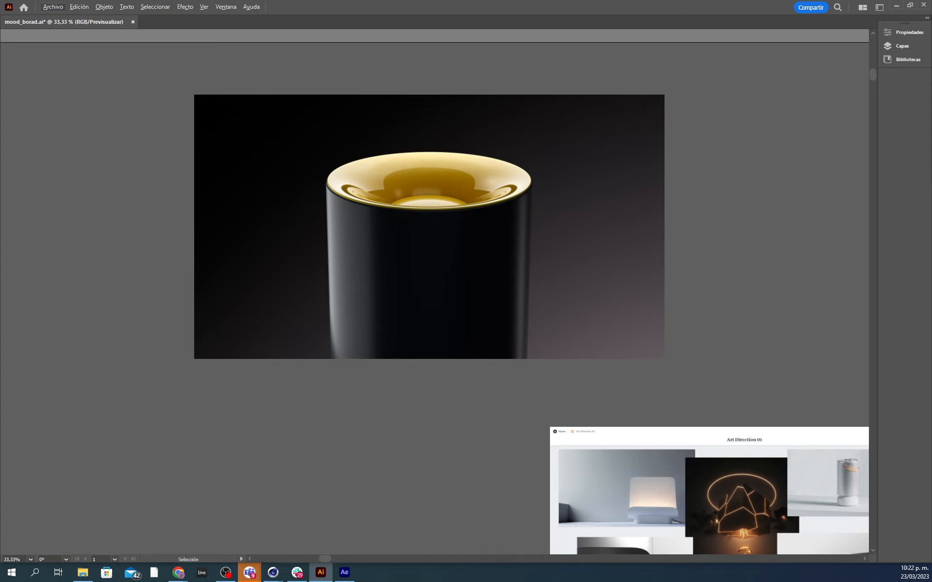
scroll(713, 296, "right", 2)
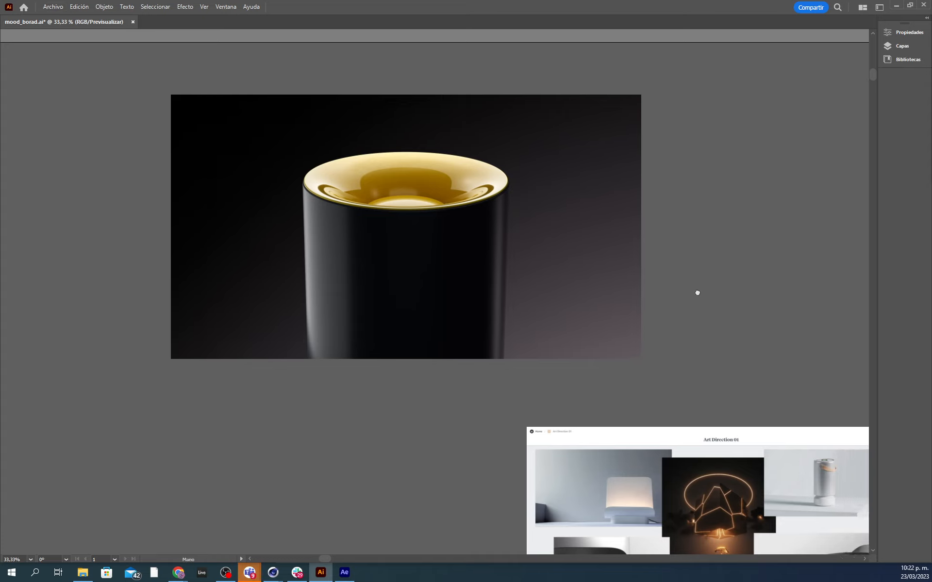
left_click(278, 212)
left_click(665, 273)
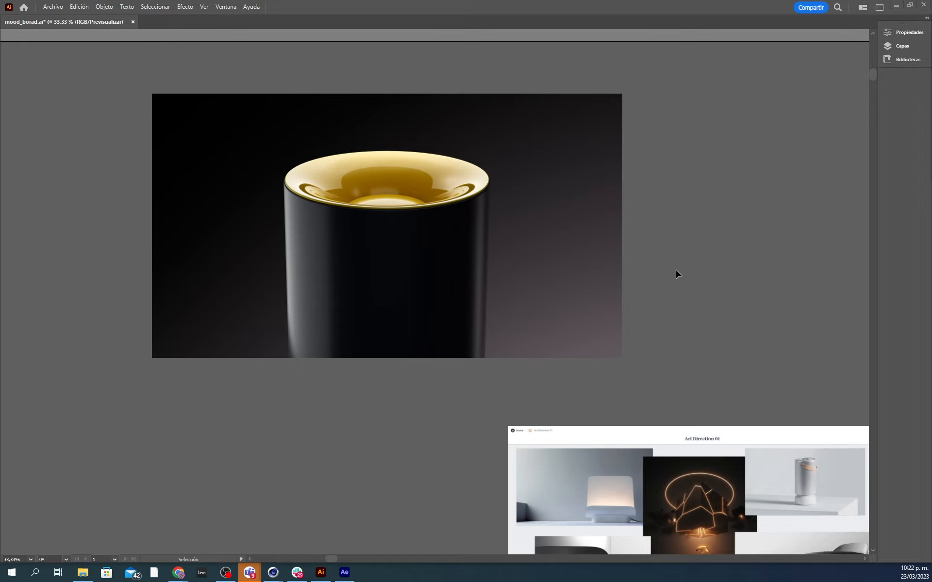
Step: Switch to After Effects, start saving the project, and create a folder named 06__comp inside 02_class
key("alt+Tab")
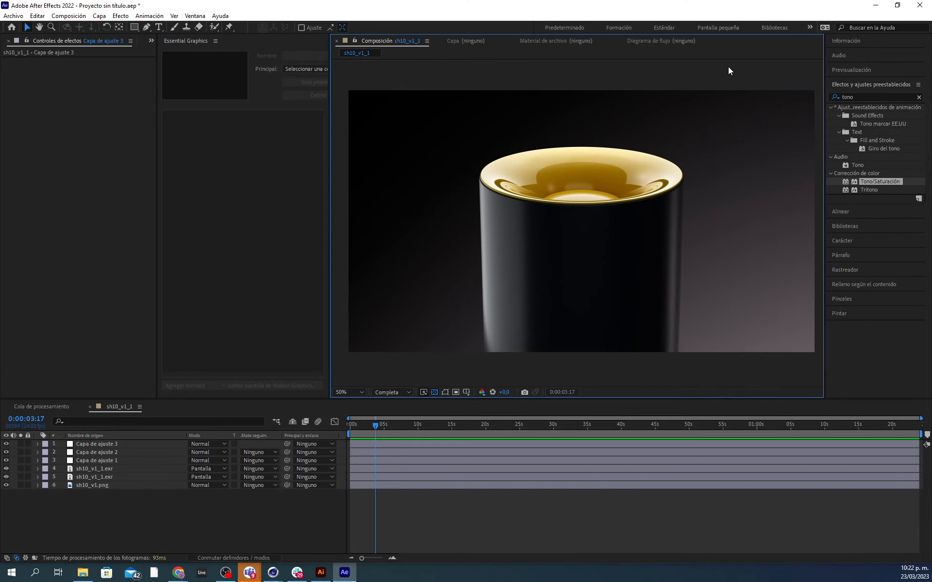
key("ctrl+s")
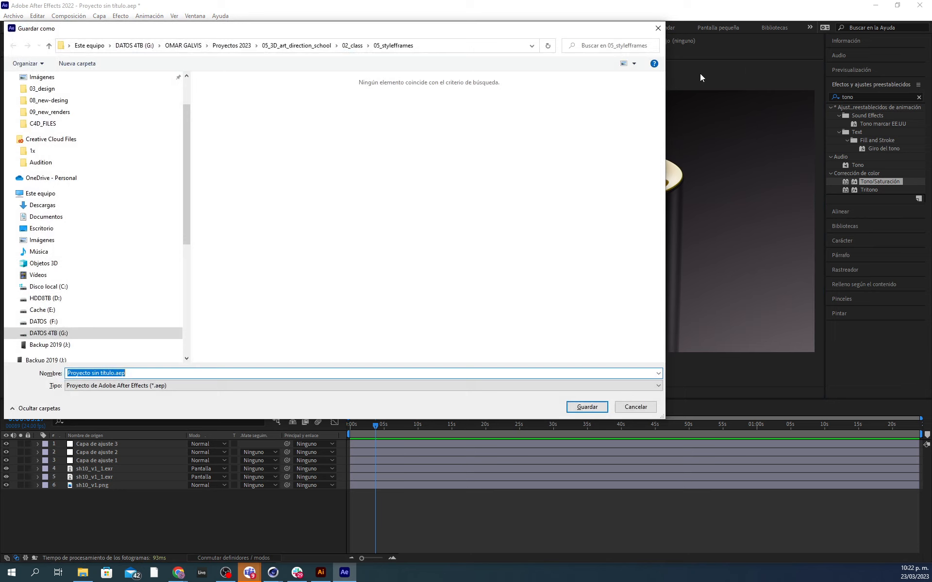
left_click(352, 45)
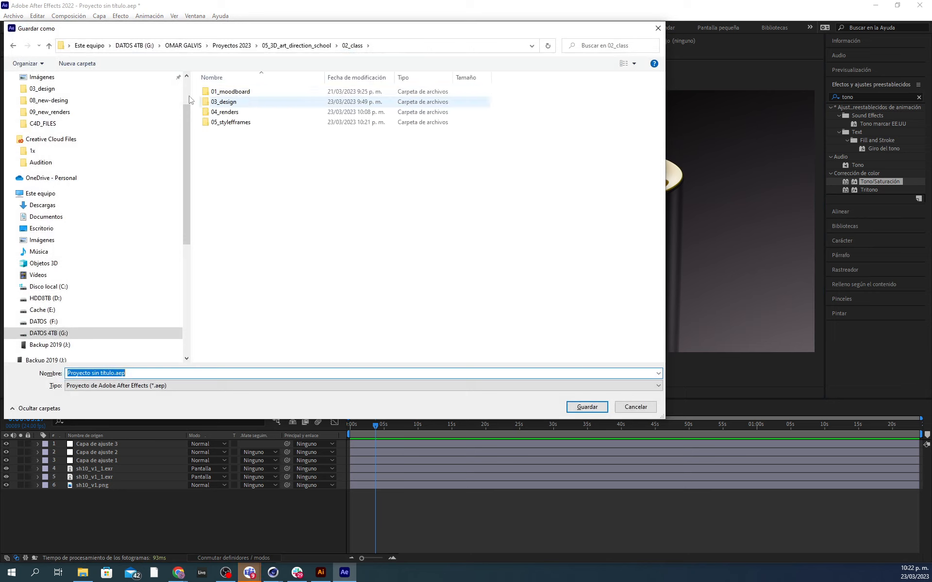
left_click(80, 65)
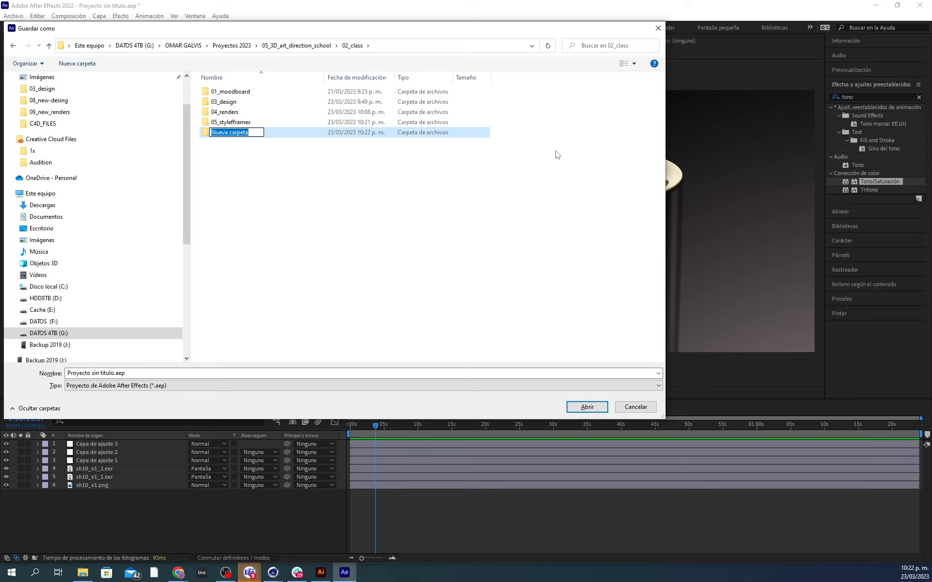
type("06__comp")
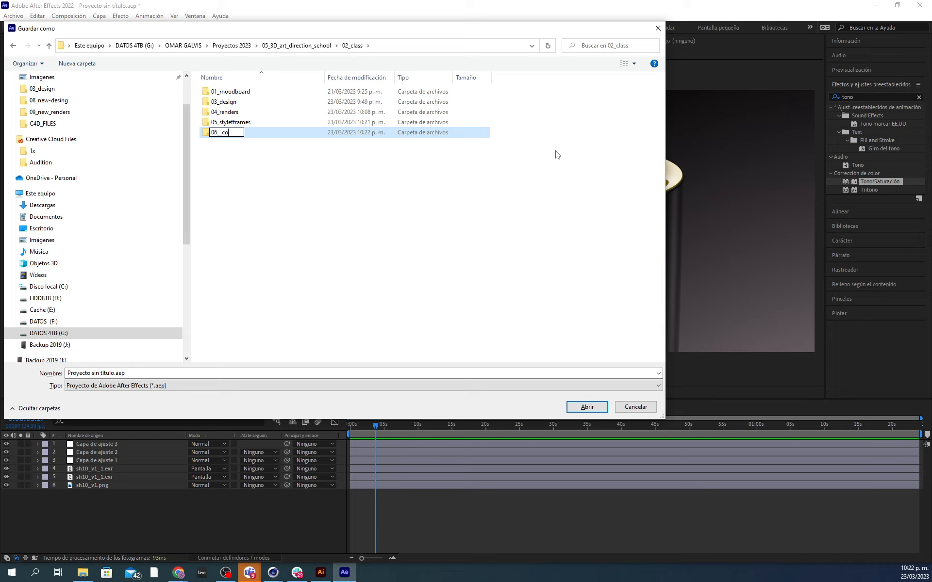
key("Return")
key("Return")
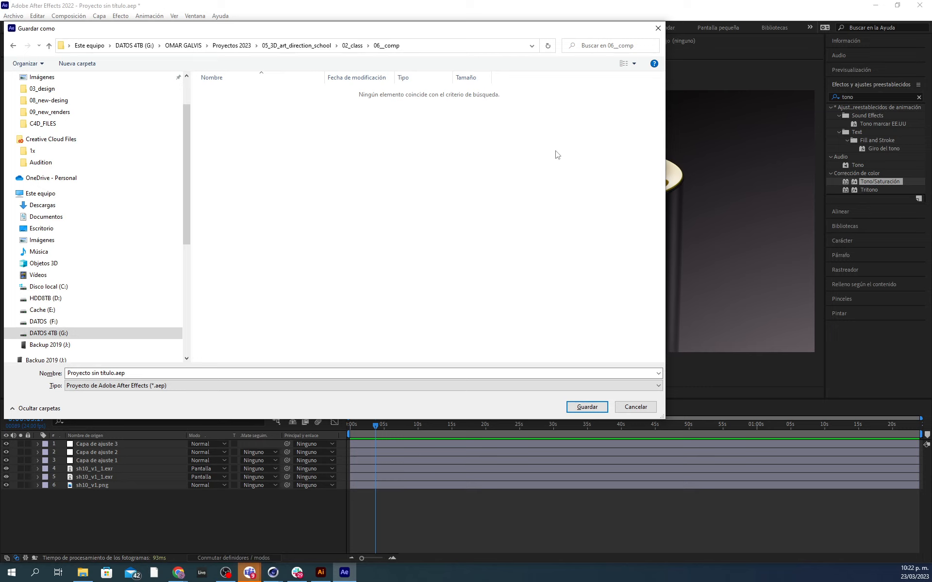
Step: Save the project in the 06__comp folder as vortex_comp_01
left_click(146, 373)
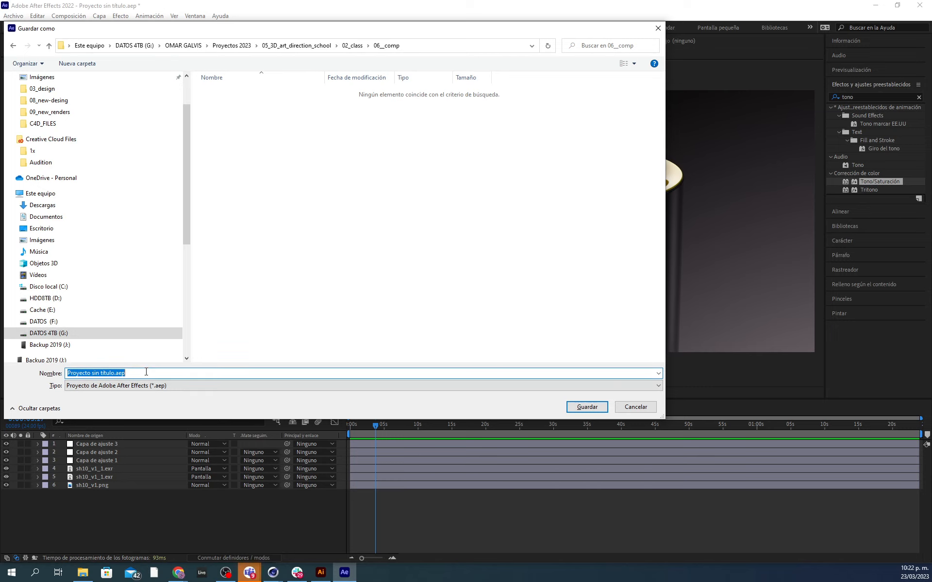
type("vortex_comp_")
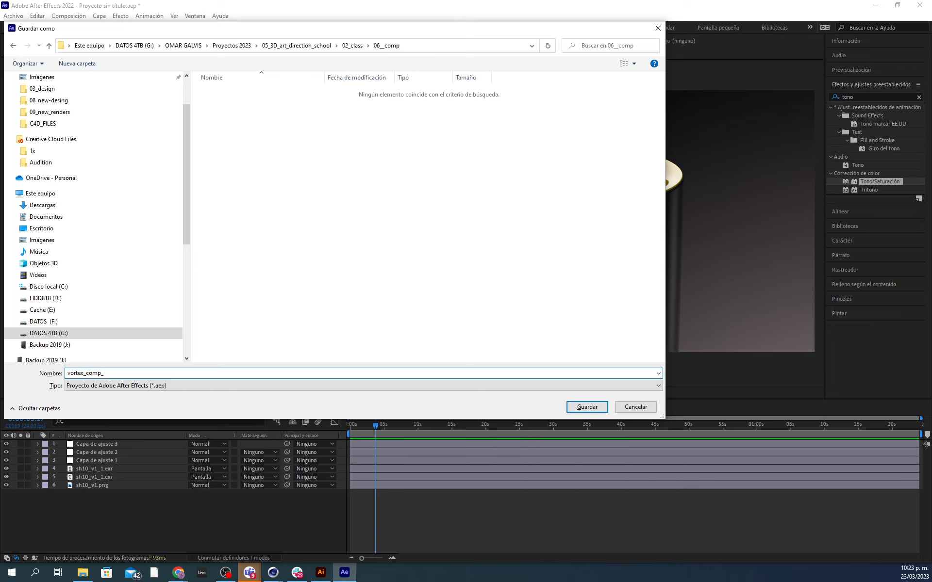
type("01")
key("Return")
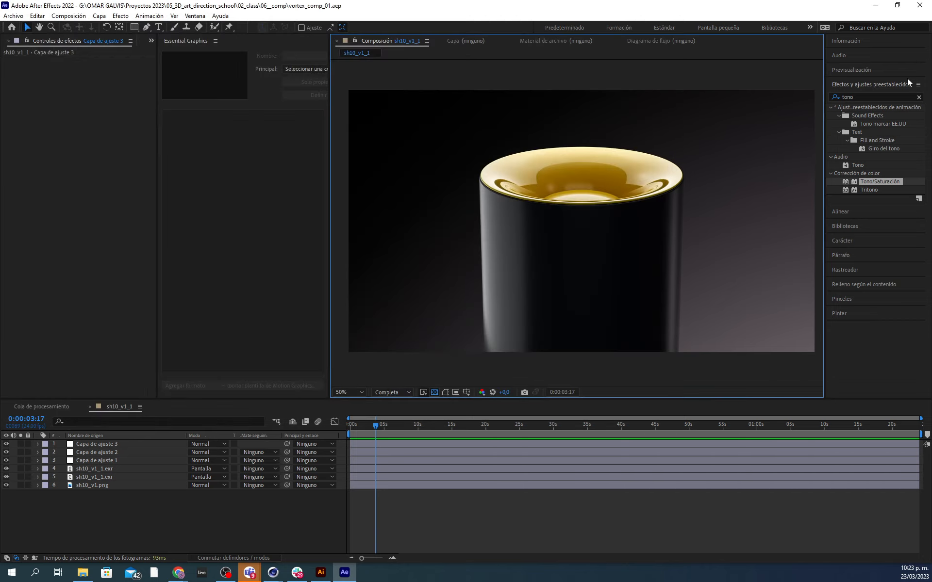
Step: Inspect the effect settings of the upper sh10_v1_1.exr layer and move the current time to 0:00:01:22
left_click(106, 468)
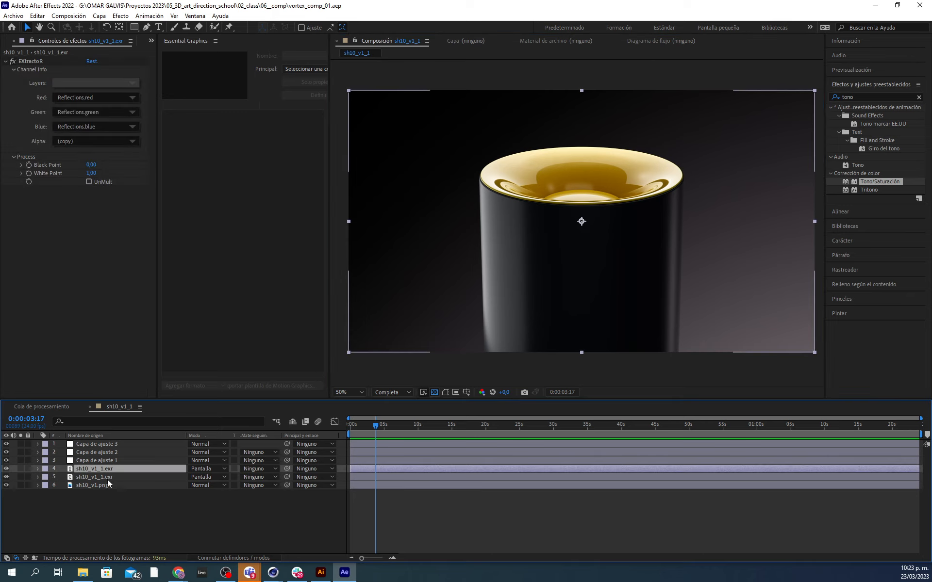
left_click(574, 363)
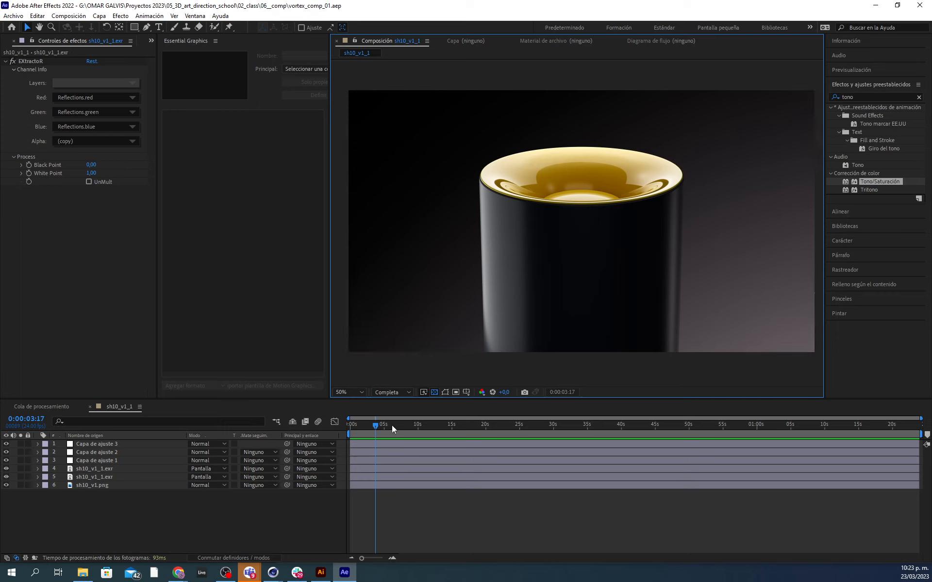
mouse_move(374, 427)
left_mouse_down()
mouse_move(348, 424)
mouse_move(363, 421)
left_mouse_up()
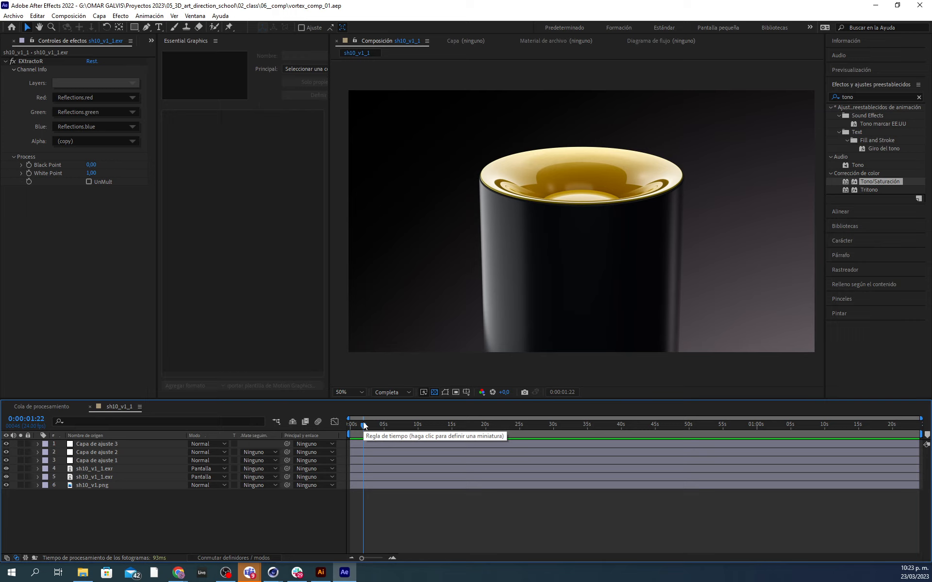
Step: Close the vortex_comp_01 project and exit After Effects
left_click(921, 6)
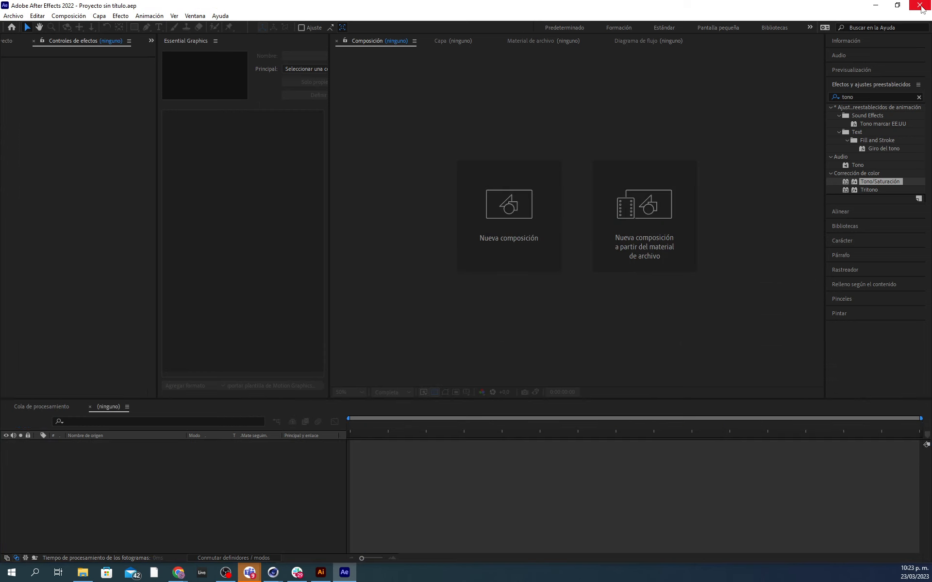
left_click(920, 6)
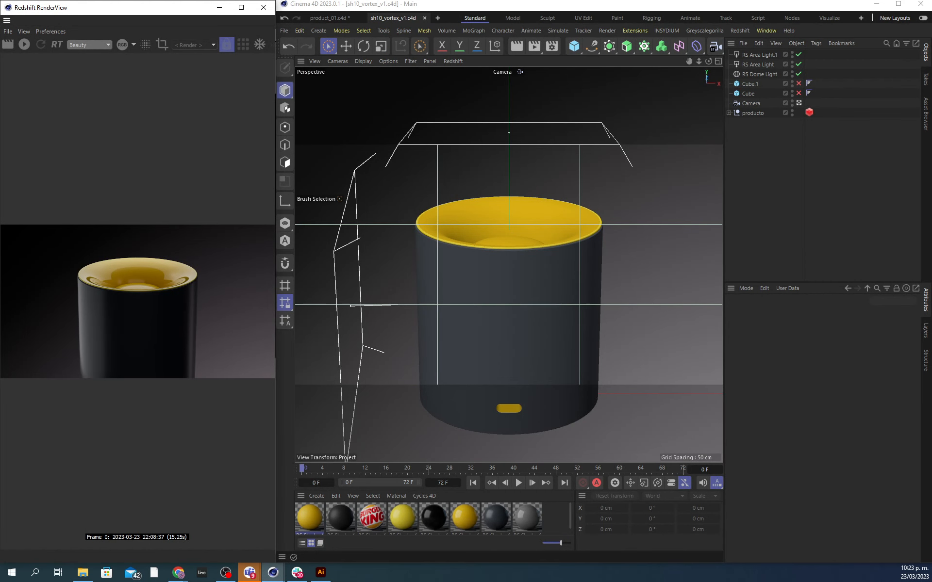
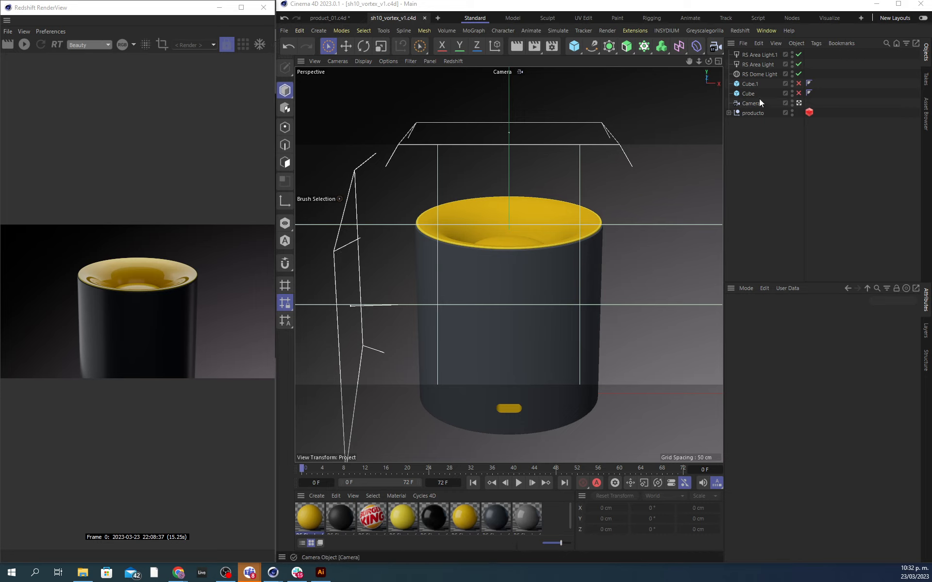
Step: Open the Greyscalegorilla Plus Library and browse the Pro Studios Metal and Modern Industrial HDRI collections
left_click(702, 31)
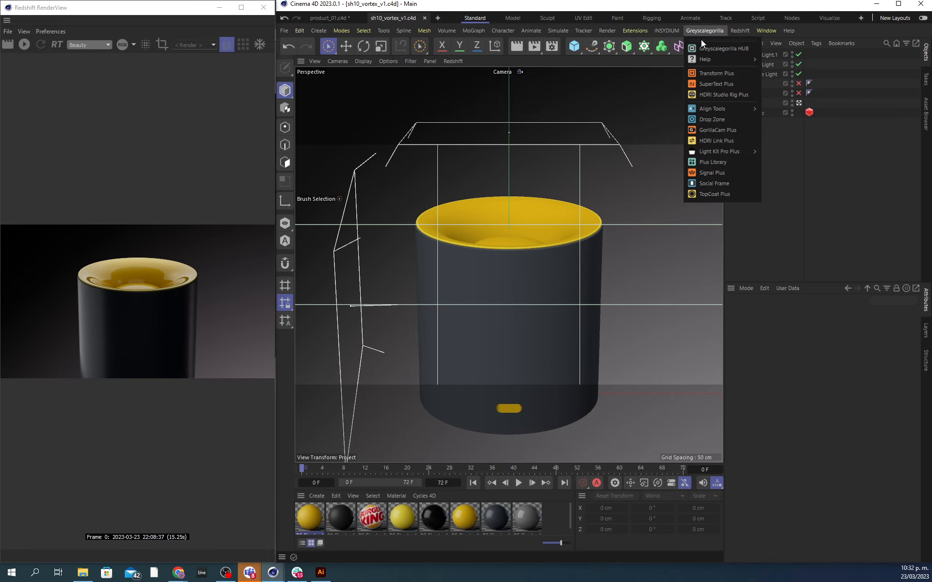
left_click(710, 160)
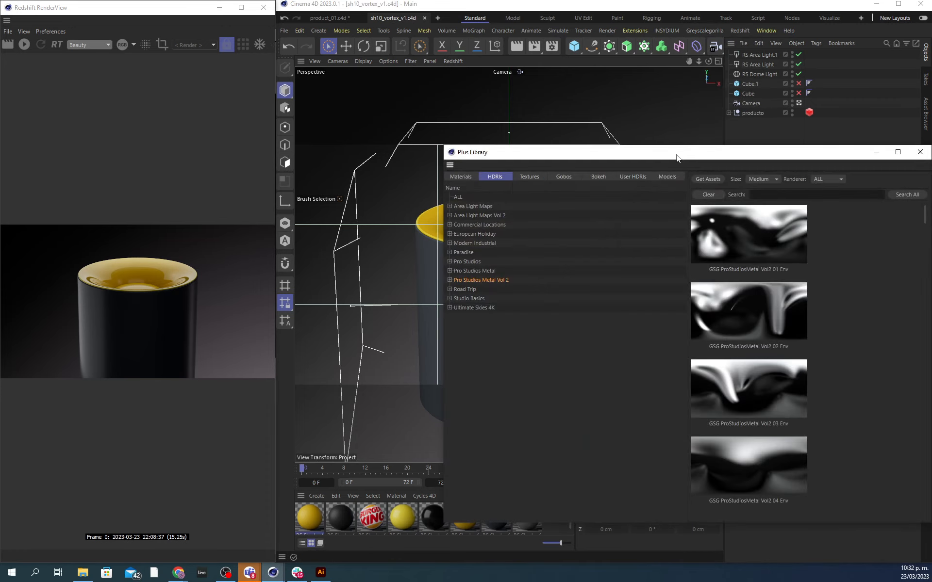
left_click_drag(676, 152, 487, 100)
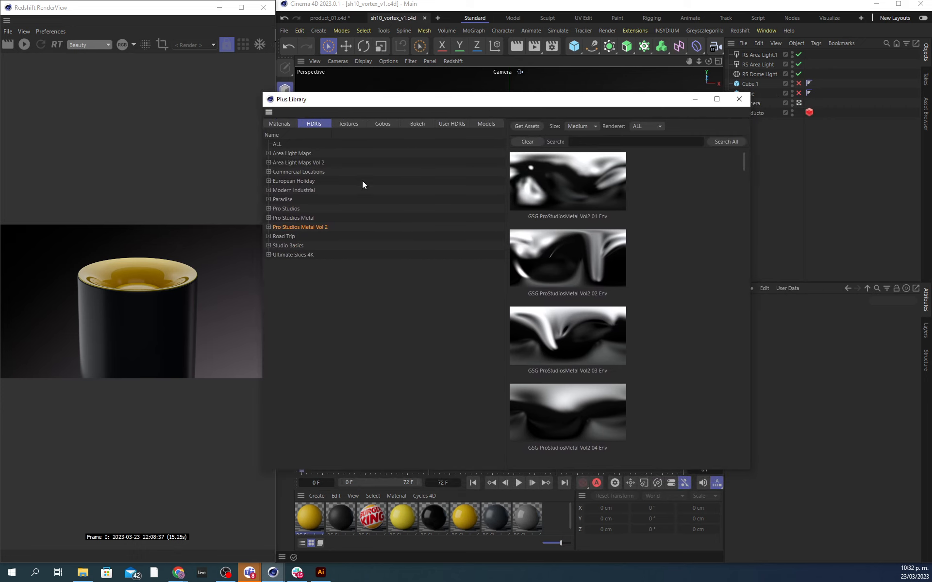
left_click(299, 219)
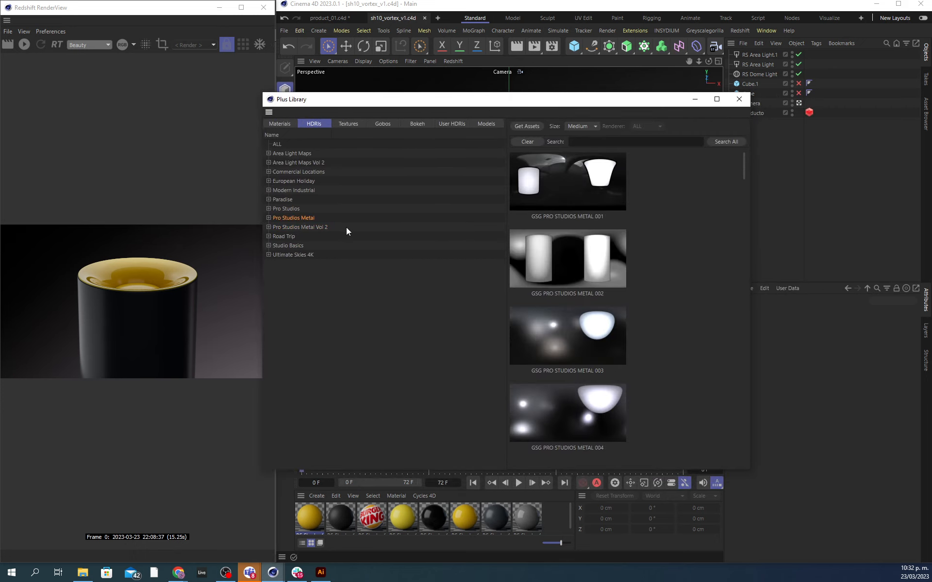
left_click(291, 228)
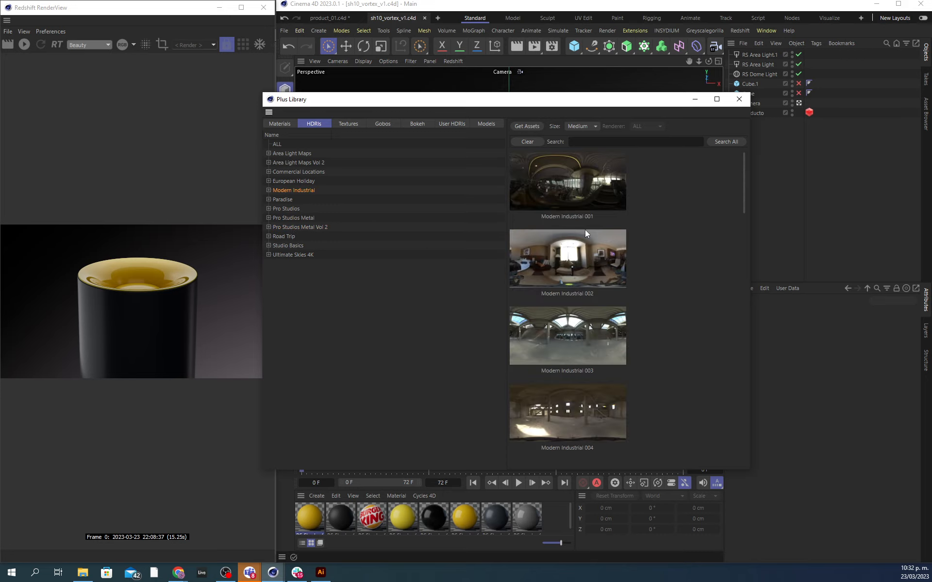
scroll(589, 222, "down", 3)
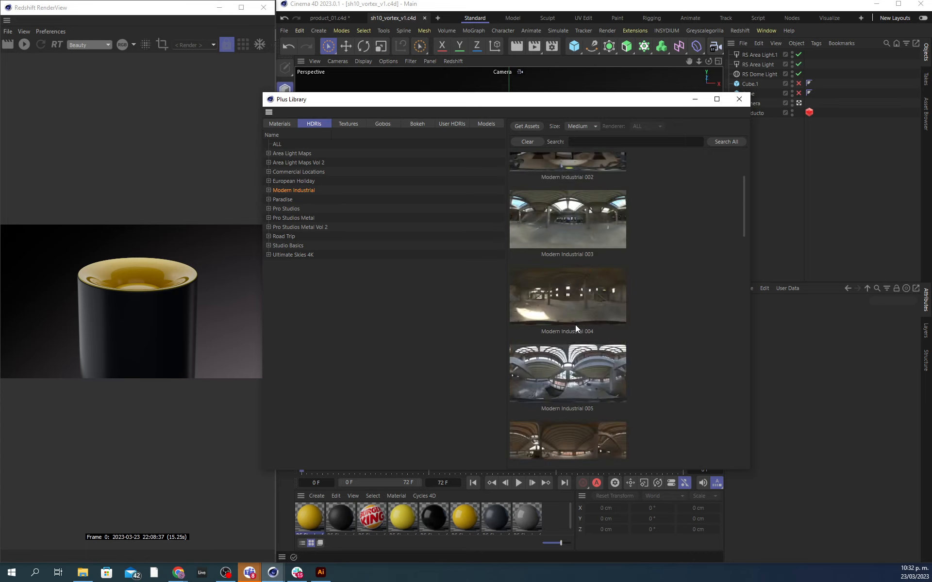
scroll(575, 328, "up", 2)
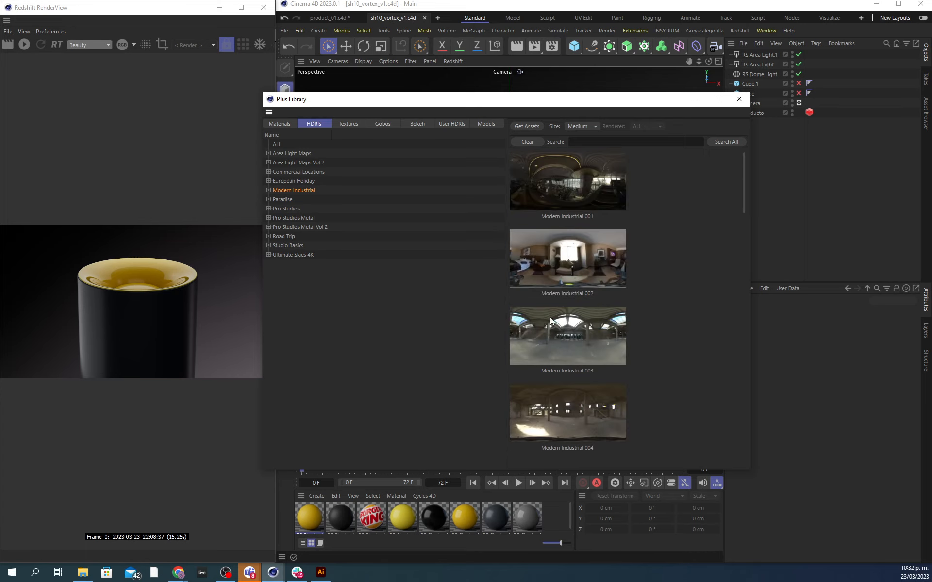
left_click(288, 218)
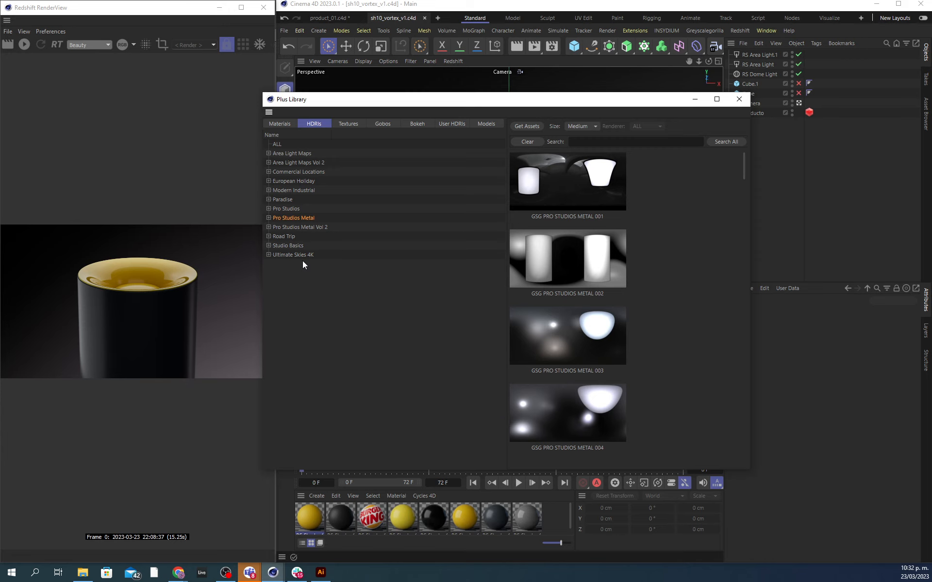
left_click_drag(401, 104, 607, 217)
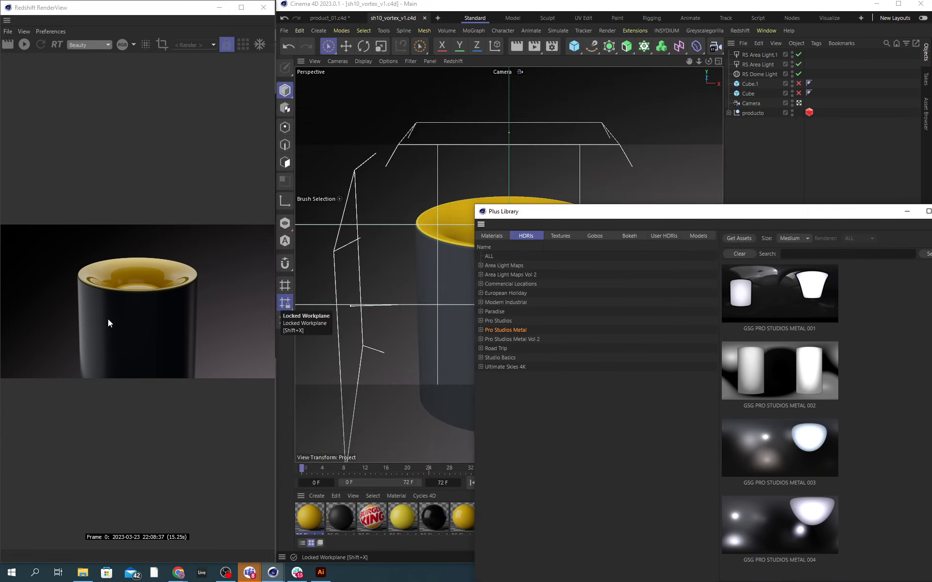
left_click_drag(517, 214, 346, 366)
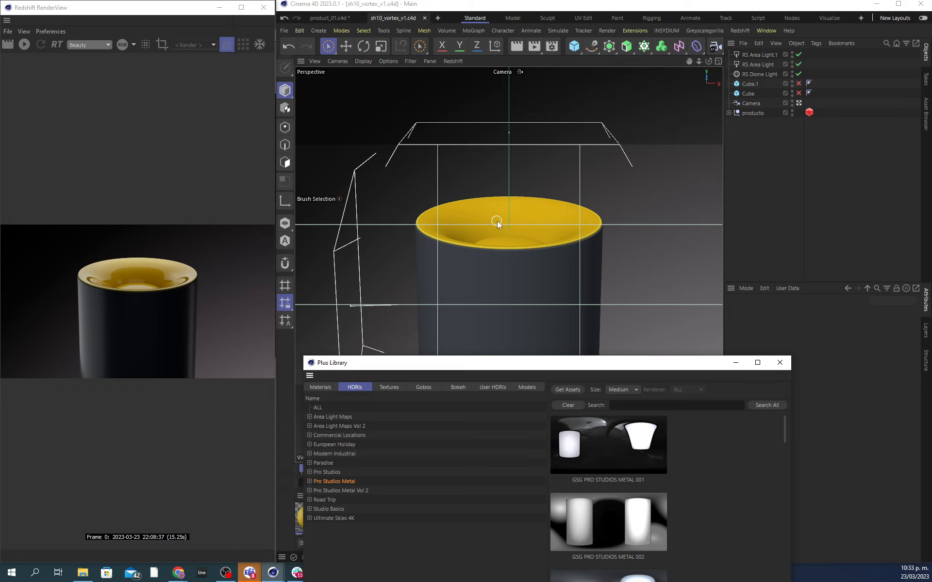
left_click_drag(515, 368, 567, 366)
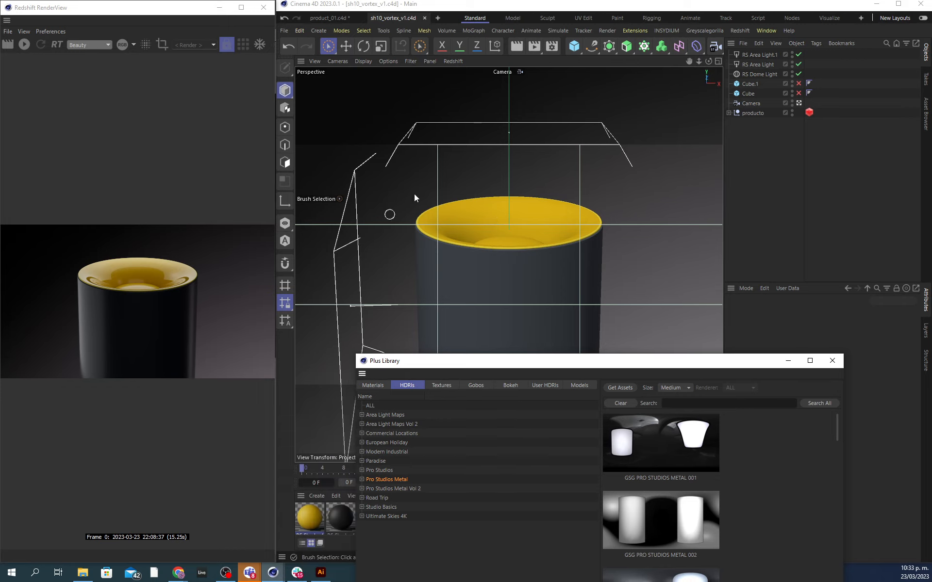
left_click_drag(624, 365, 624, 232)
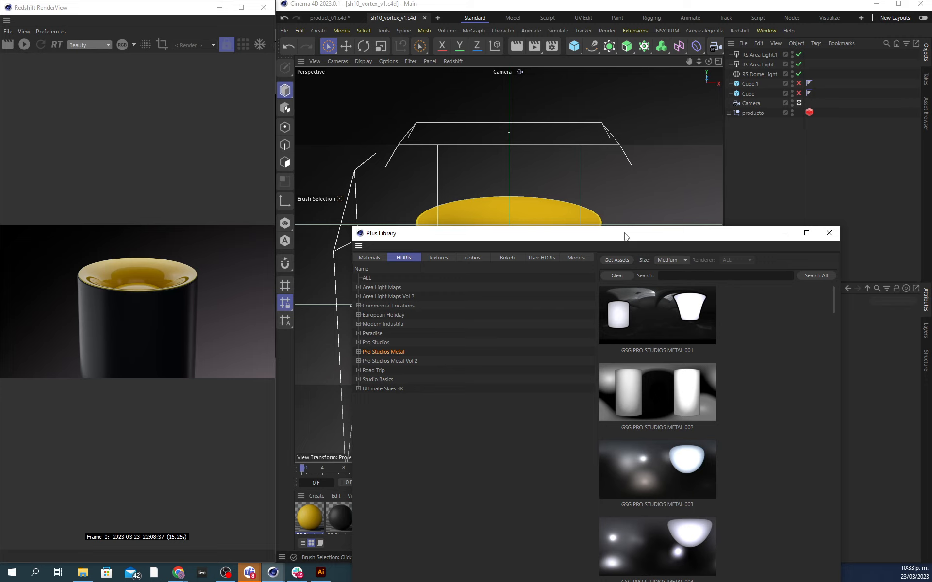
left_click_drag(625, 236, 605, 249)
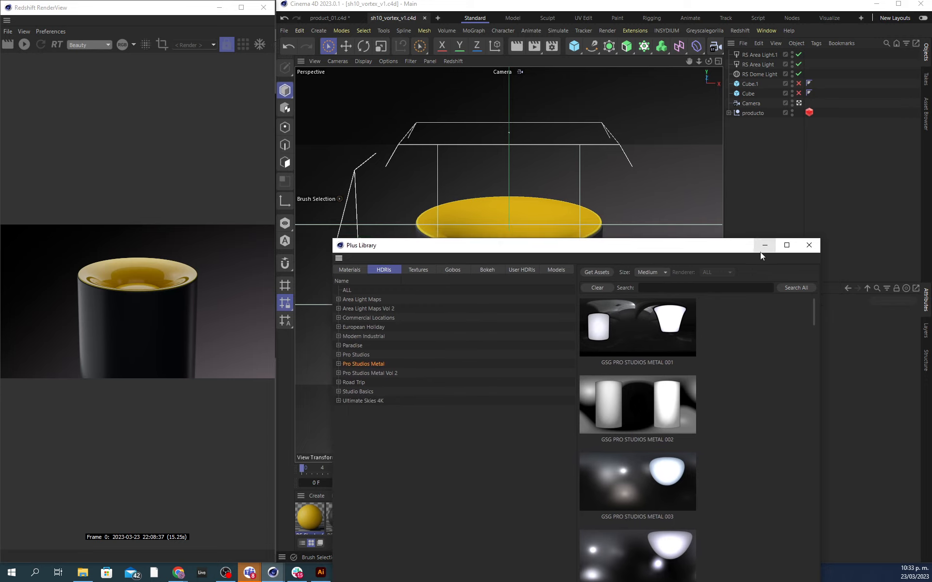
left_click_drag(740, 249, 731, 387)
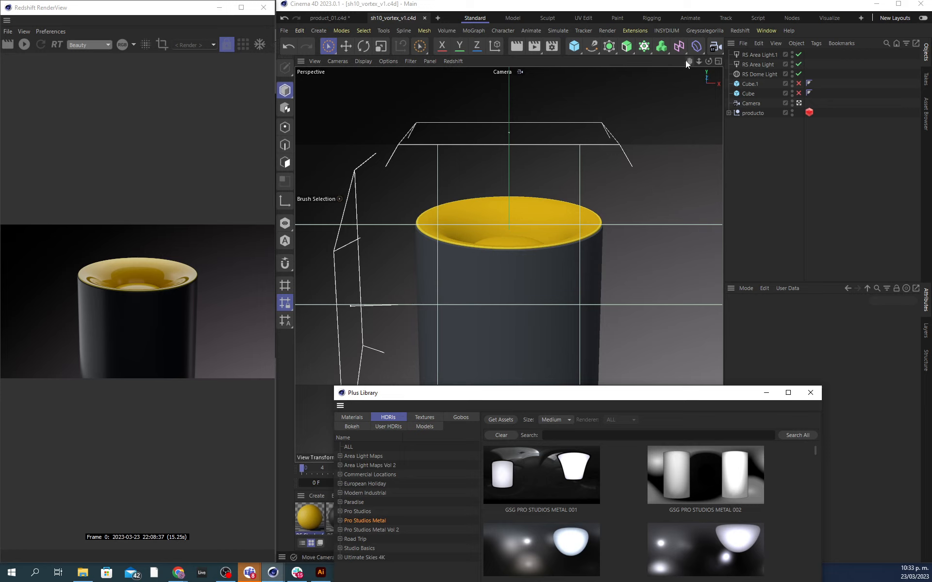
Step: Review the available Redshift light types and close the Plus Library
left_click(735, 32)
mouse_move(746, 63)
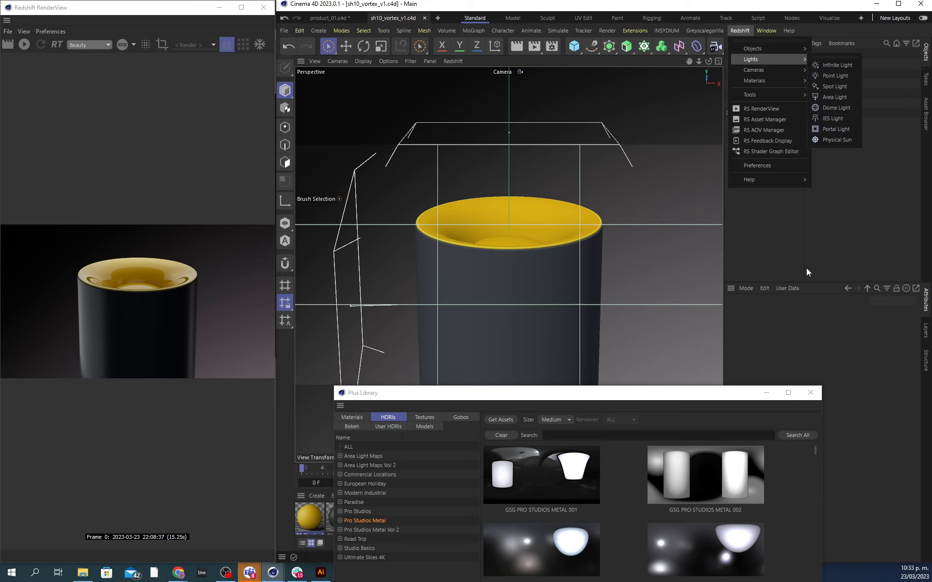
left_click(718, 250)
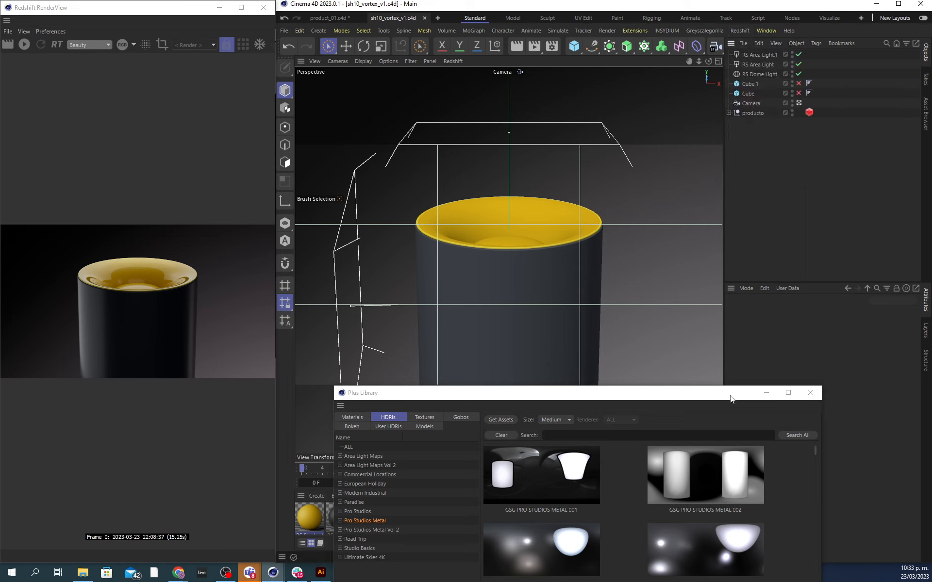
left_click_drag(730, 396, 706, 260)
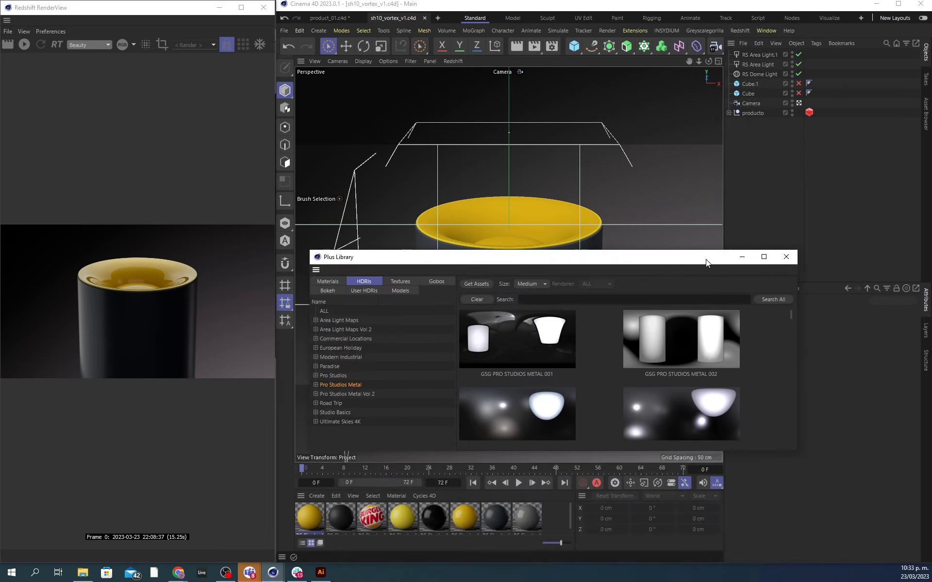
left_click(788, 260)
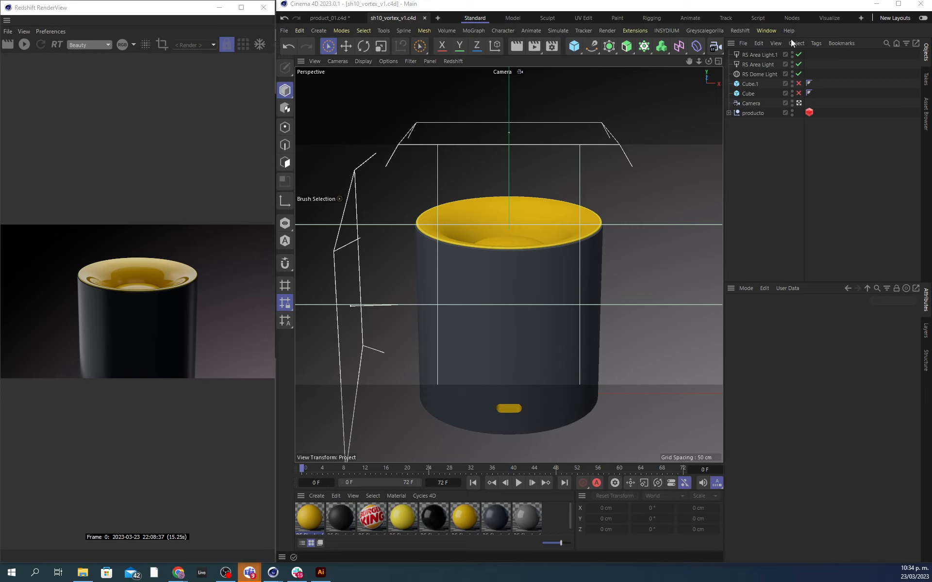
Step: Reopen the Plus Library, show the Area Light Maps collection, and resize the window to display two columns of maps
left_click(737, 30)
mouse_move(720, 31)
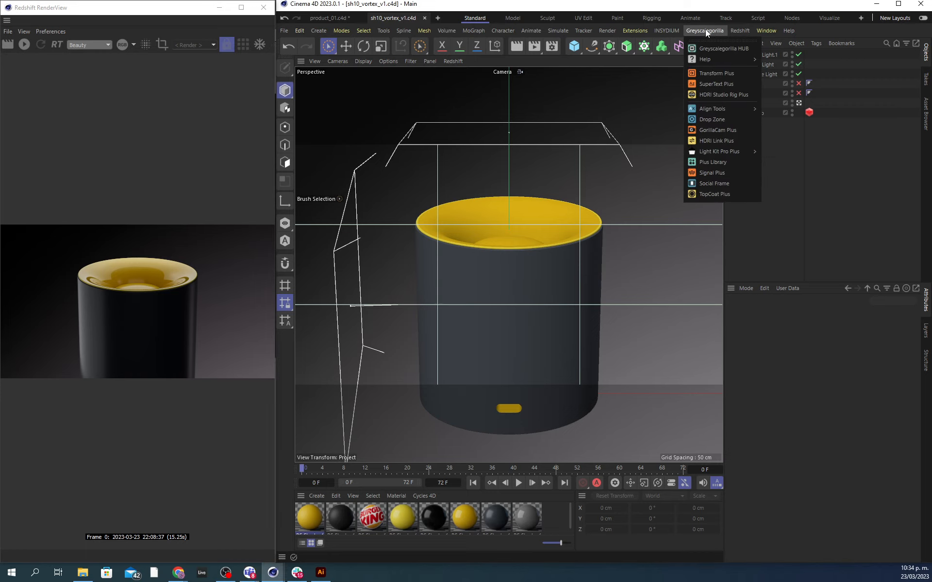
left_click(718, 163)
left_click_drag(718, 160, 597, 114)
left_click(349, 161)
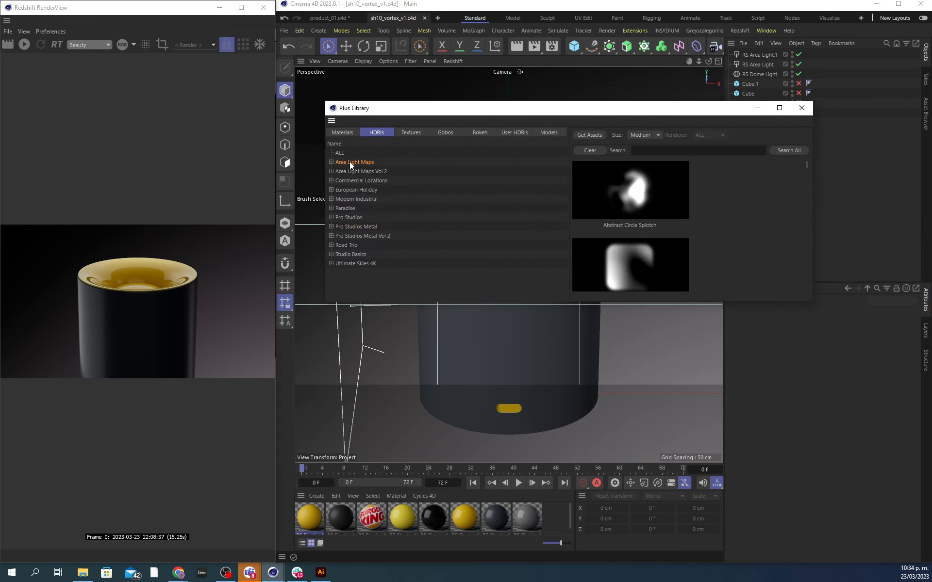
left_click_drag(806, 307, 694, 486)
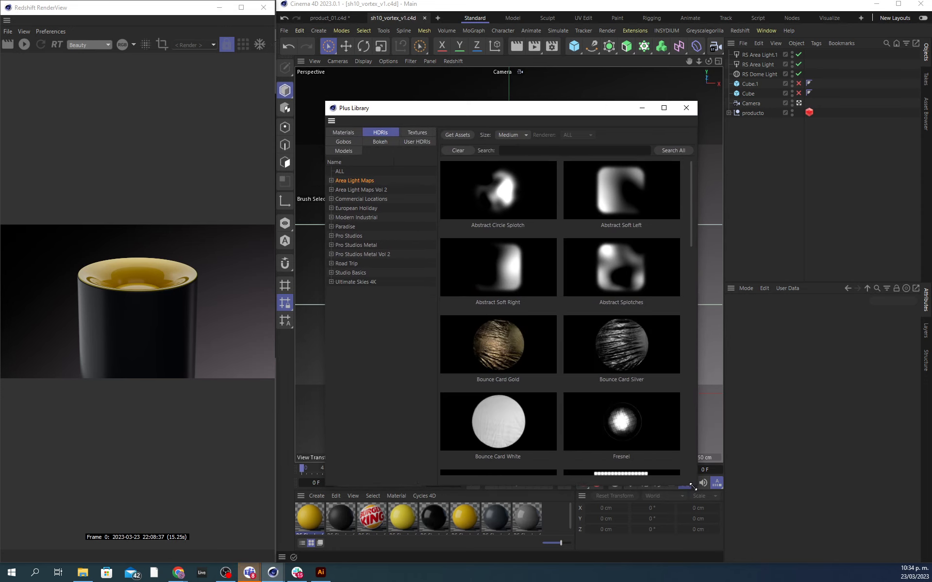
scroll(596, 335, "down", 5)
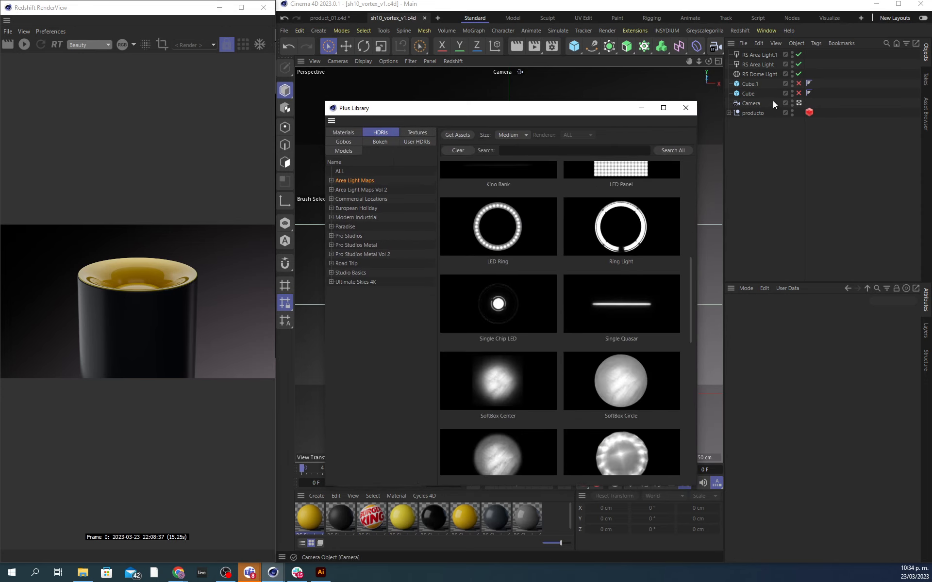
Step: Try the SoftBox Circle Wrinkled map and the SoftBox Center map as the color texture of RS Area Light
left_click(761, 63)
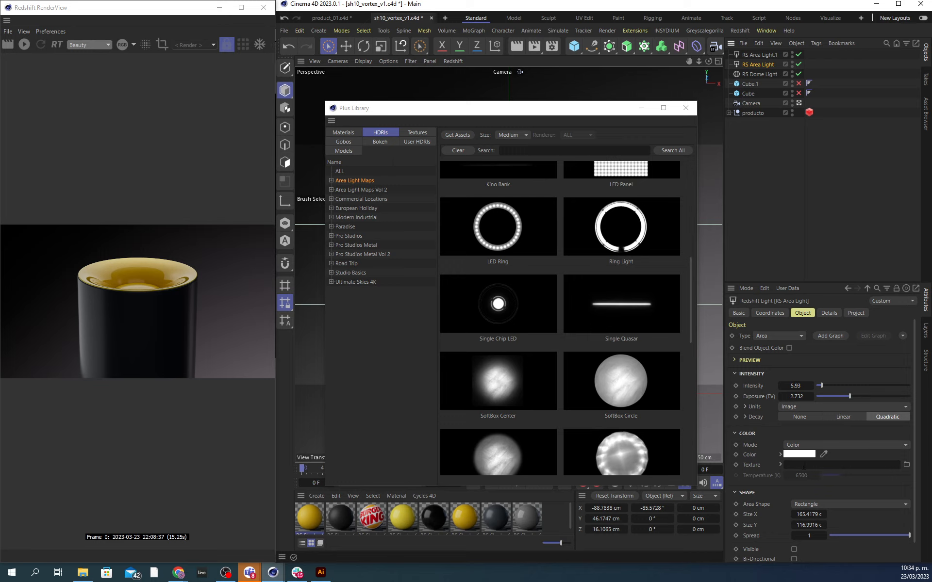
left_click_drag(645, 450, 818, 469)
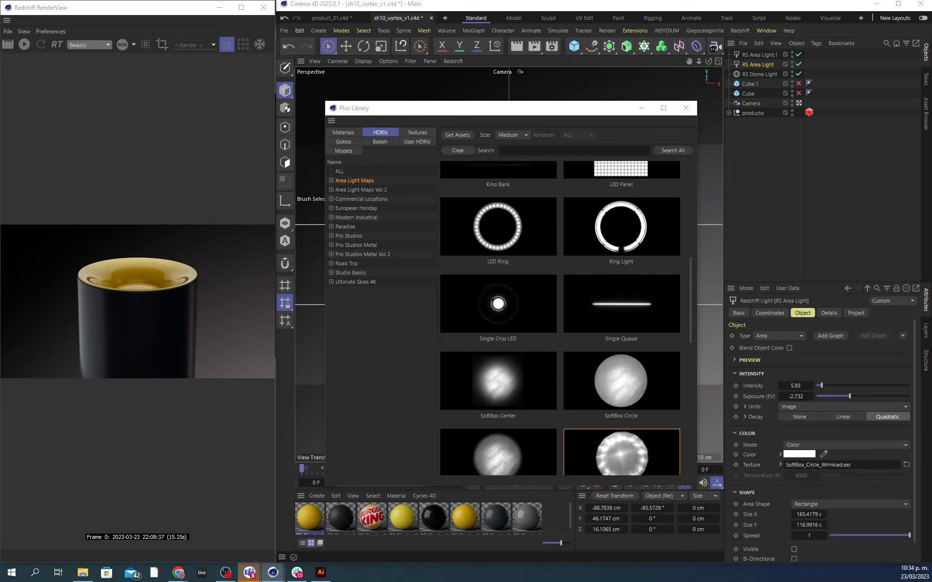
scroll(608, 441, "down", 1)
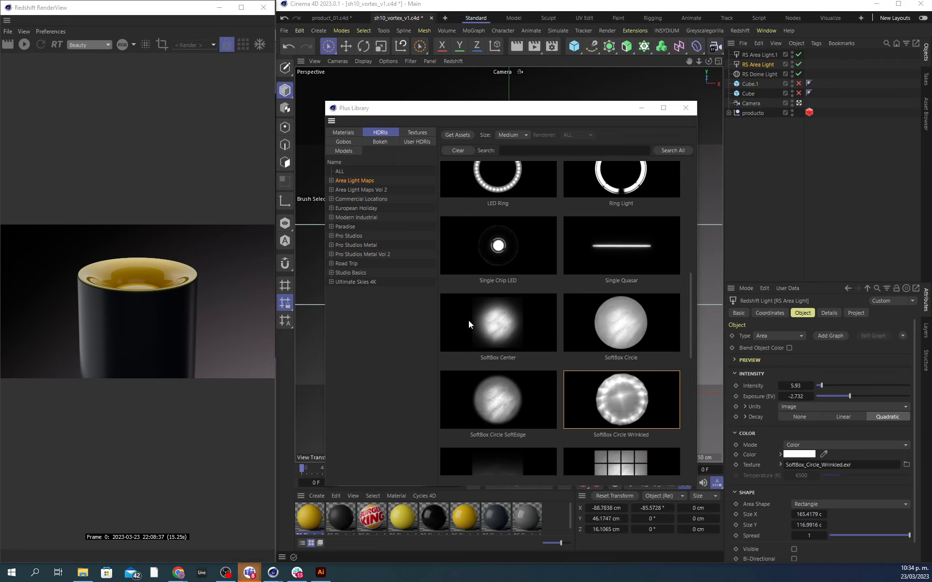
left_click(496, 317)
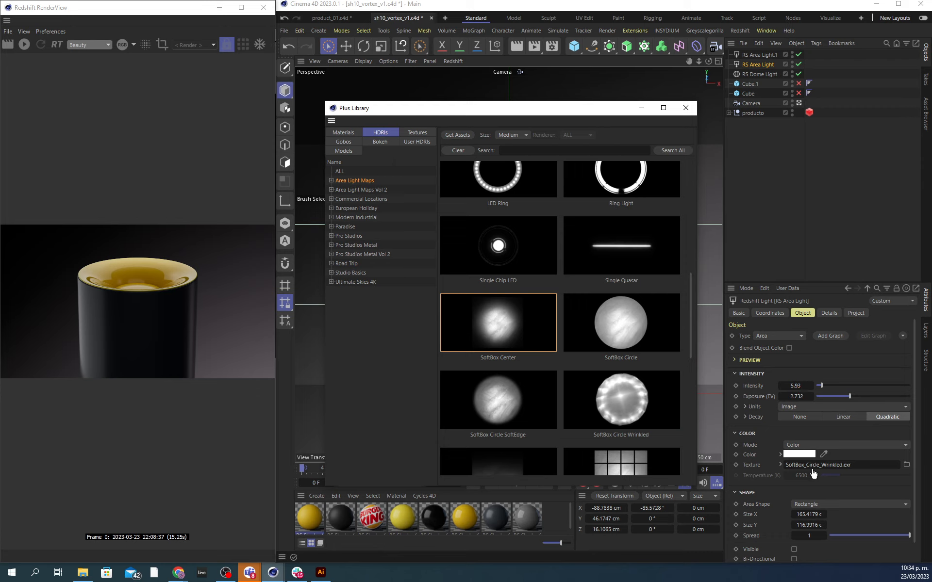
left_click_drag(813, 470, 812, 470)
Step: Assign the Umbrella Reflective map from the library as the color texture of RS Area Light
scroll(519, 329, "down", 7)
scroll(519, 330, "down", 1)
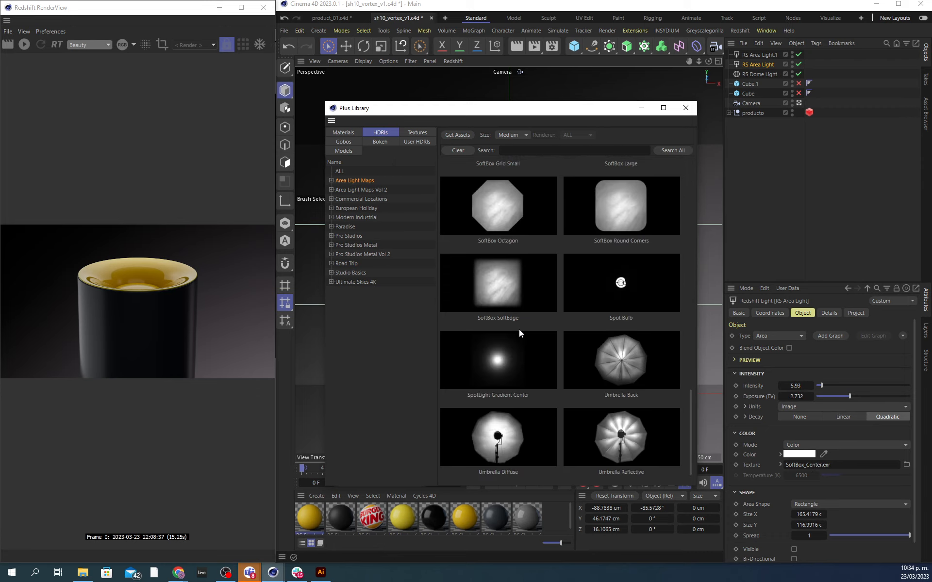
left_click_drag(619, 429, 812, 465)
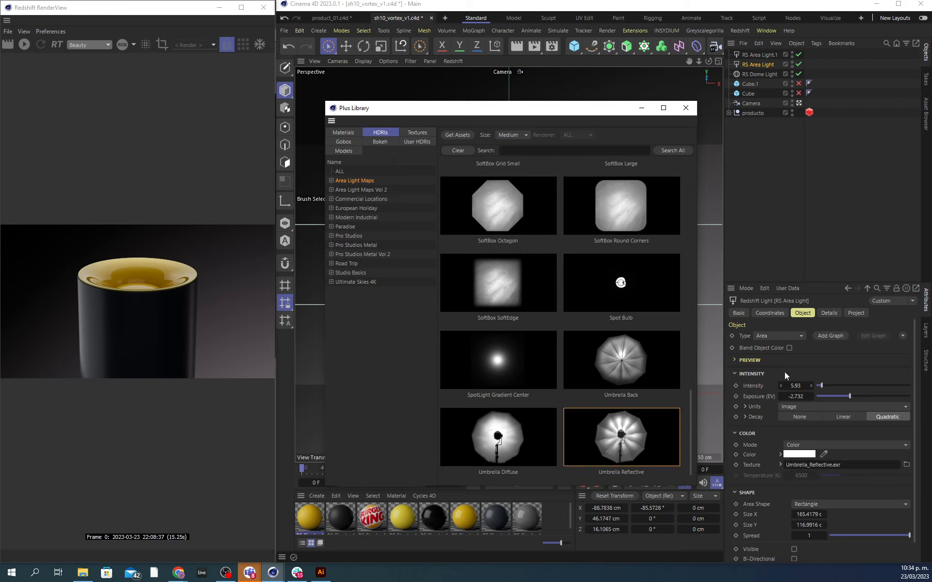
Step: Select RS Area Light.1 above the speaker and assign the Kino Bank map from the library as its color texture
scroll(598, 403, "up", 5)
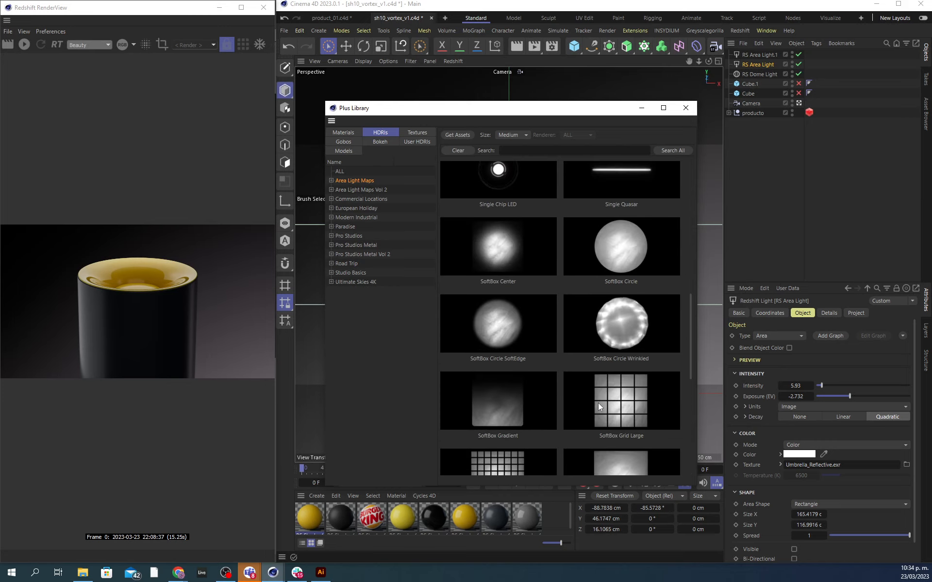
scroll(601, 394, "up", 2)
left_click_drag(590, 112, 579, 168)
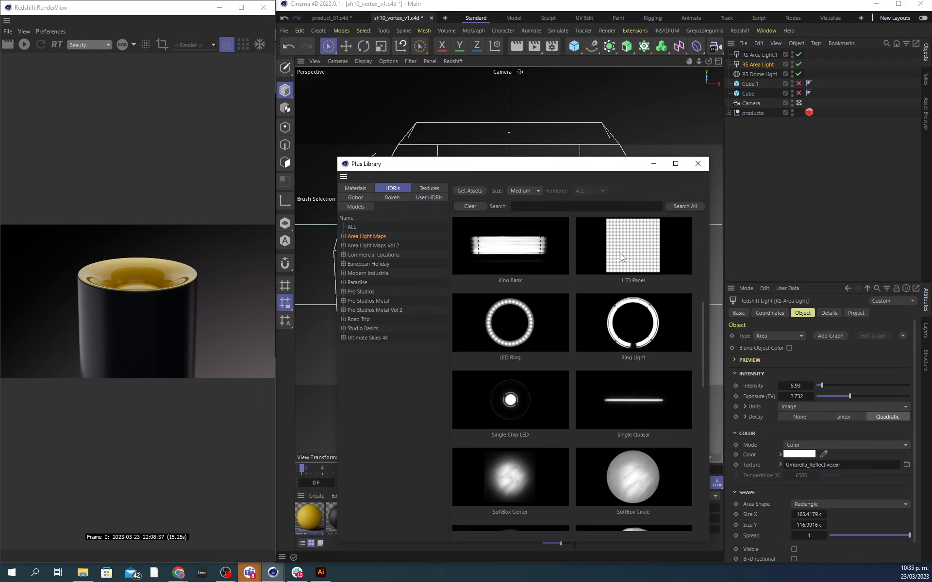
left_click_drag(615, 164, 523, 322)
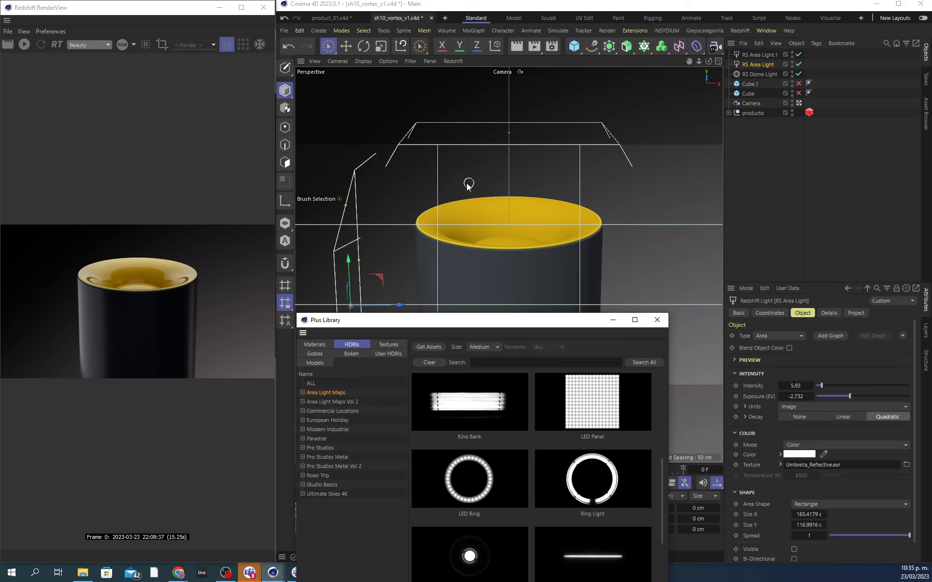
left_click(536, 124)
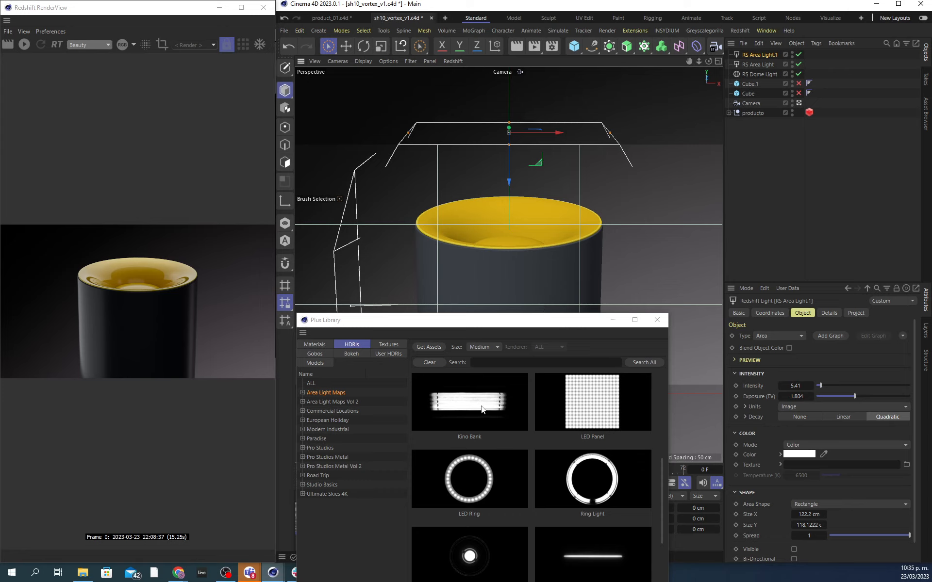
left_click_drag(481, 407, 863, 467)
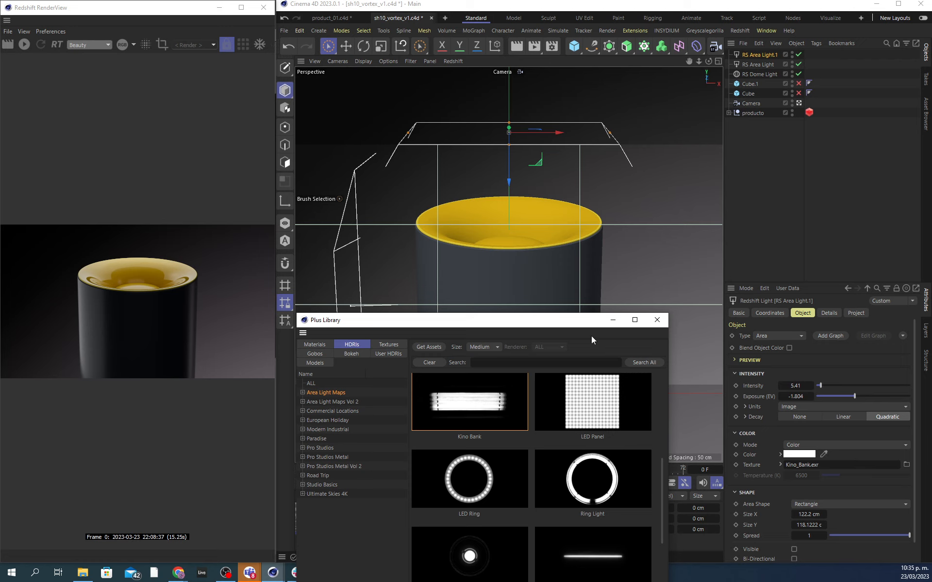
Step: Move the Plus Library window aside, deselect the light, and save the sh10_vortex_v1 scene
left_click_drag(539, 322, 635, 297)
left_click(788, 179)
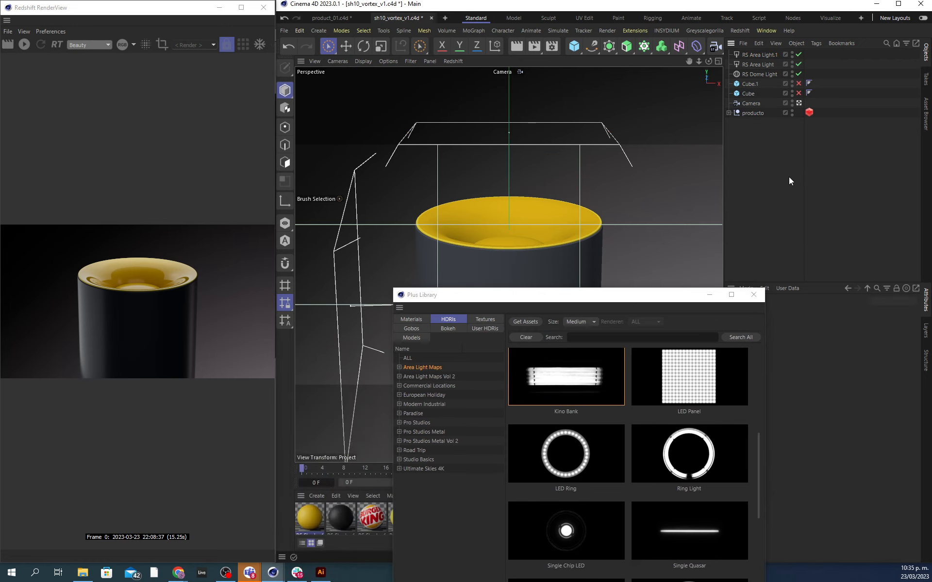
key("ctrl+s")
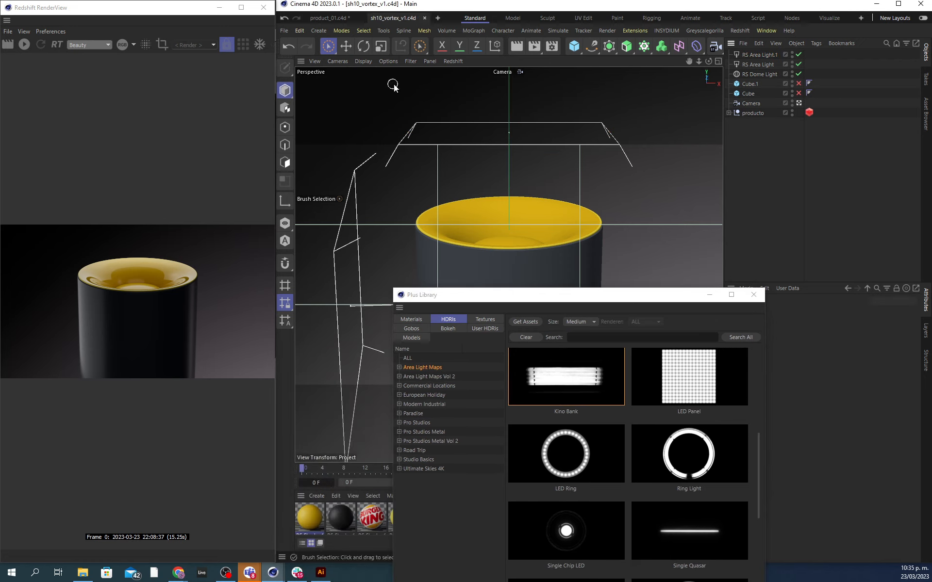
Step: Start the live Redshift preview render and try the LED Ring map as the color texture of RS Area Light
left_click(23, 45)
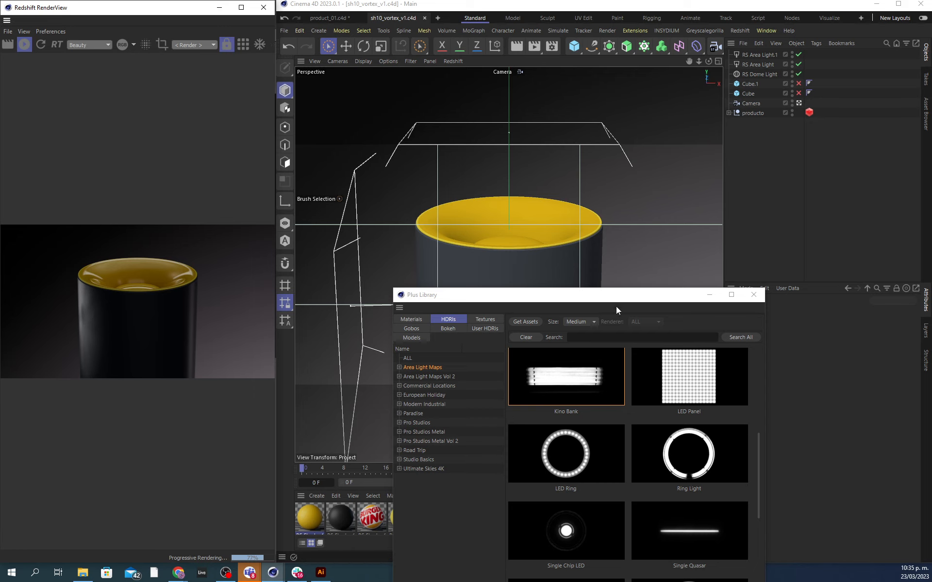
left_click_drag(602, 294, 500, 127)
left_click(764, 64)
left_click_drag(499, 285, 819, 463)
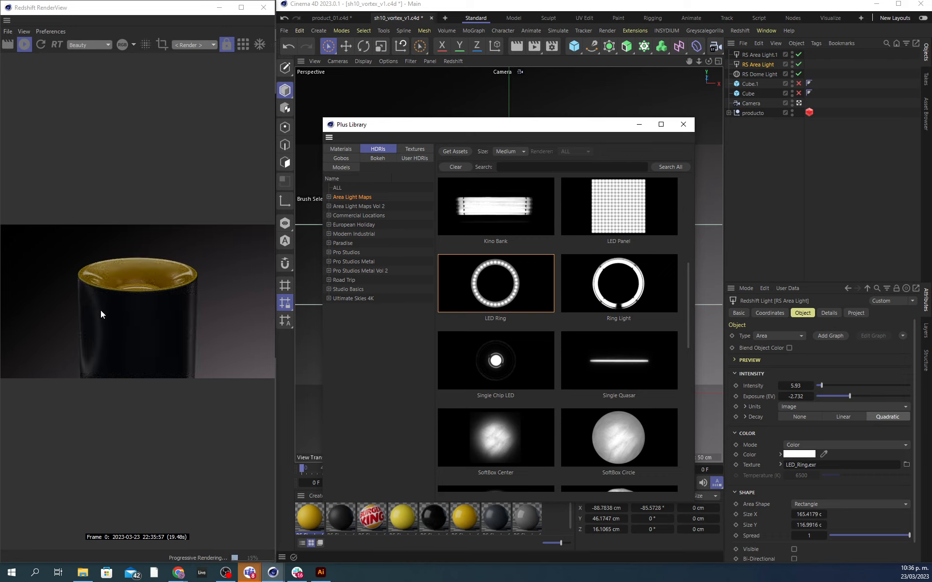
Step: Try the SoftBox Grid Small, Umbrella Reflective and SpotLight Gradient Center maps as the color texture of RS Area Light
scroll(563, 368, "down", 5)
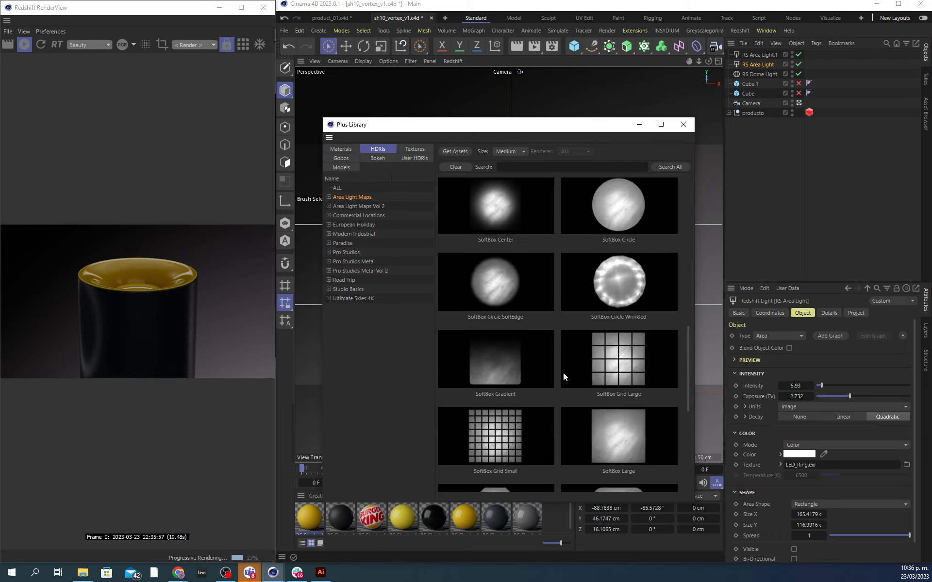
left_click_drag(860, 468, 857, 466)
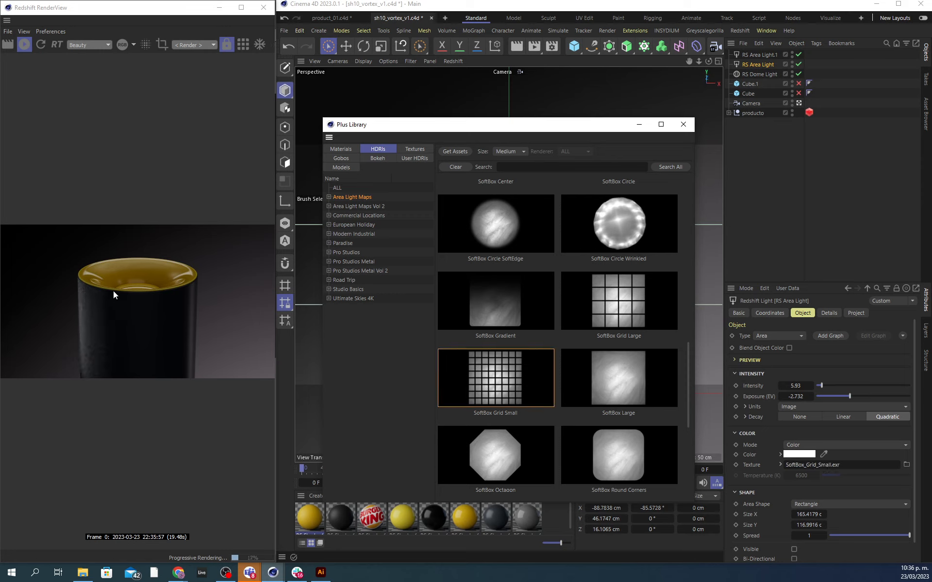
scroll(507, 374, "down", 3)
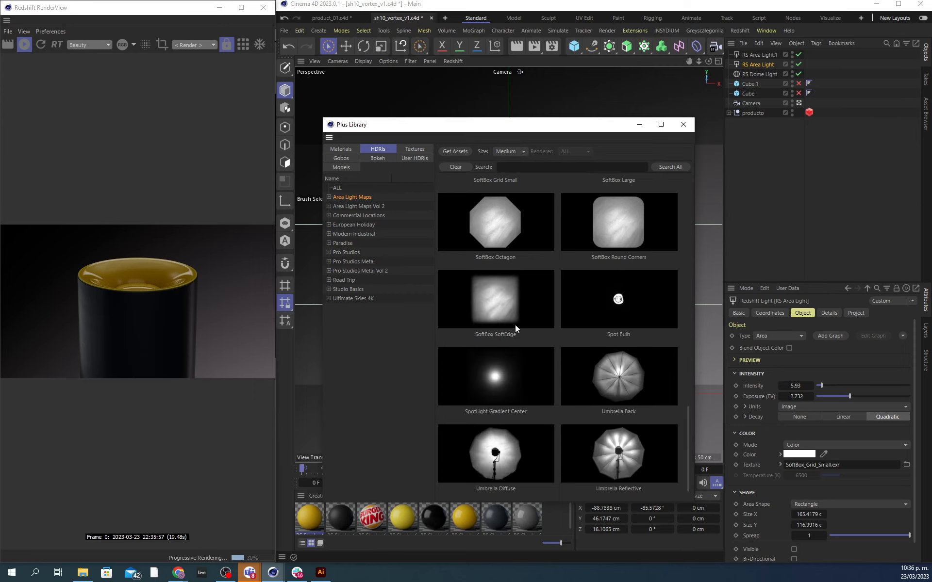
left_click_drag(621, 454, 823, 466)
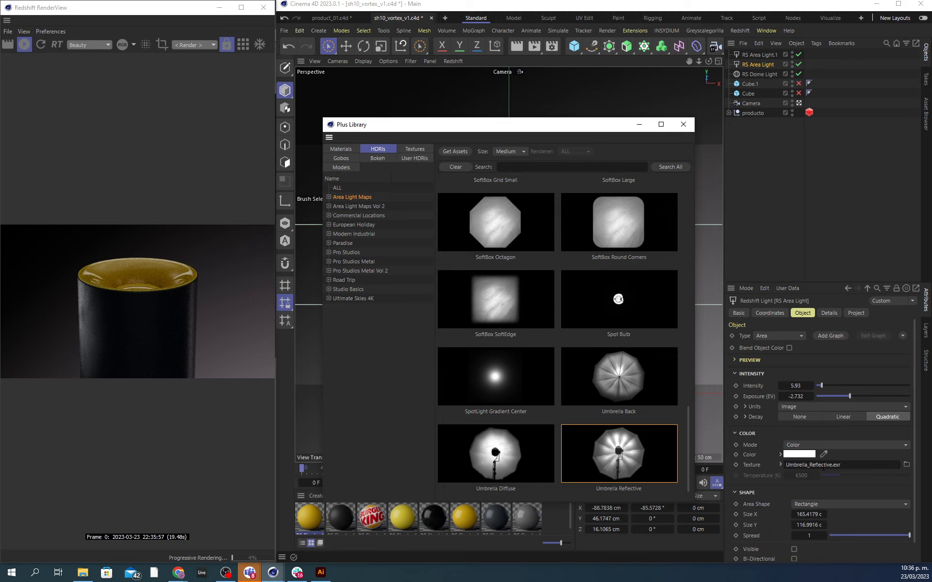
left_click_drag(507, 373, 822, 467)
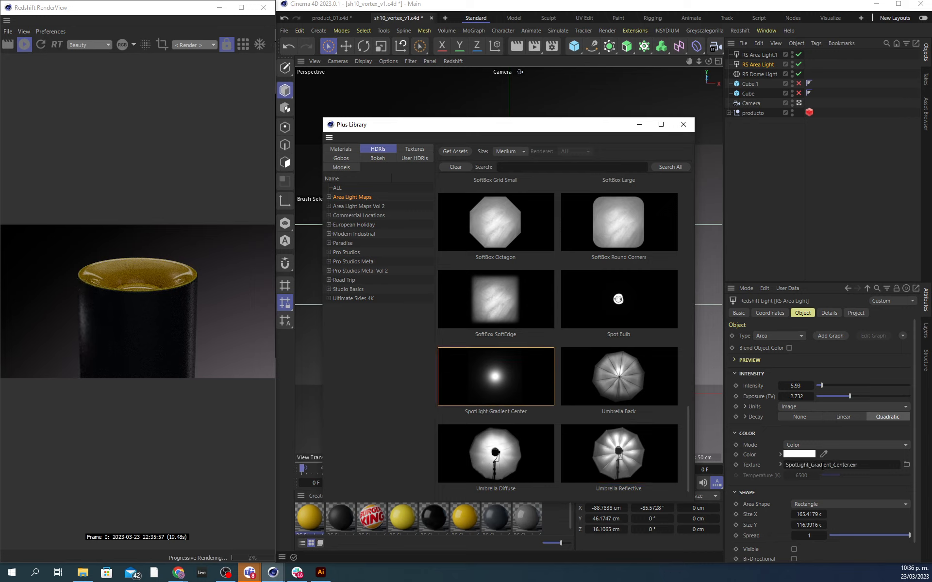
Step: Try the Fresnel map and the Bounce Card Gold map as the color texture of RS Area Light
scroll(534, 333, "up", 10)
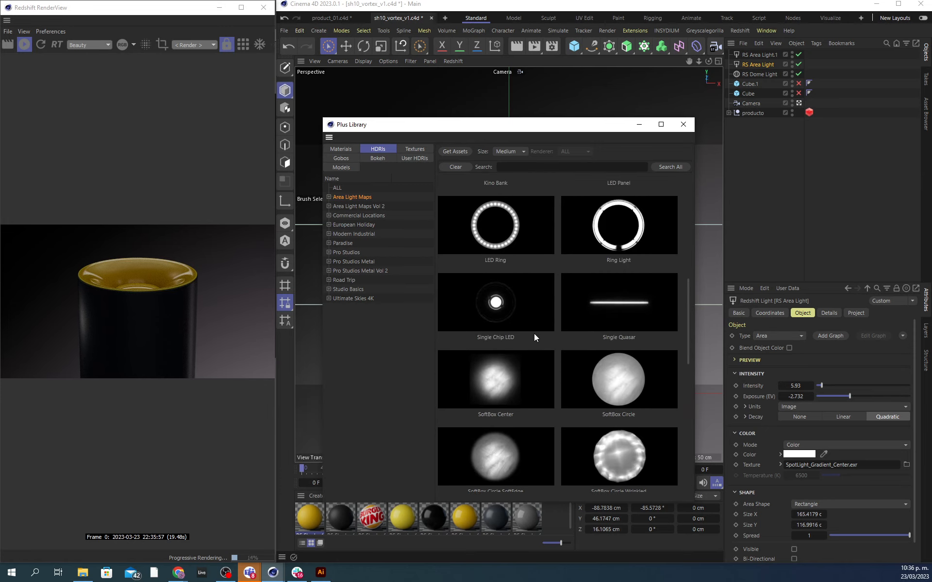
scroll(534, 333, "up", 3)
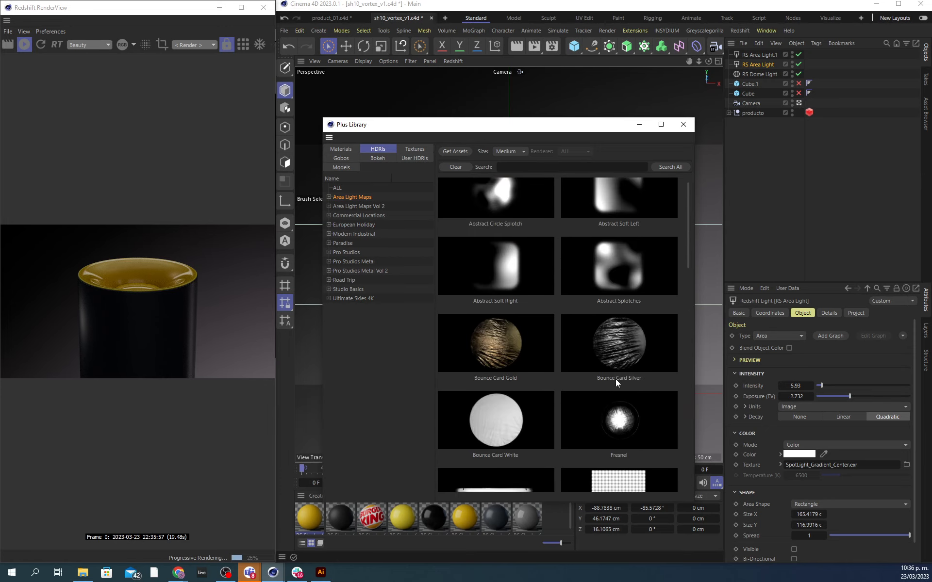
left_click_drag(624, 426, 810, 470)
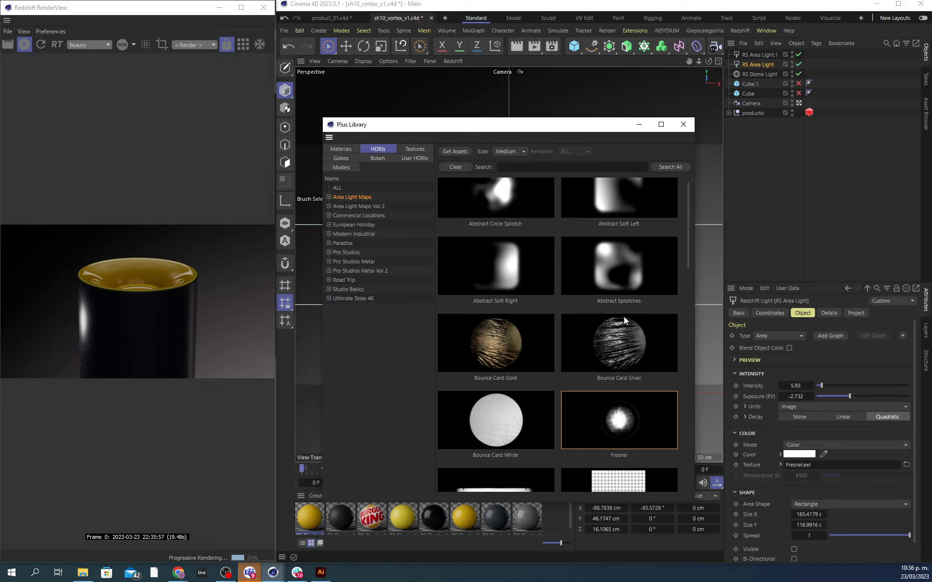
scroll(616, 322, "up", 1)
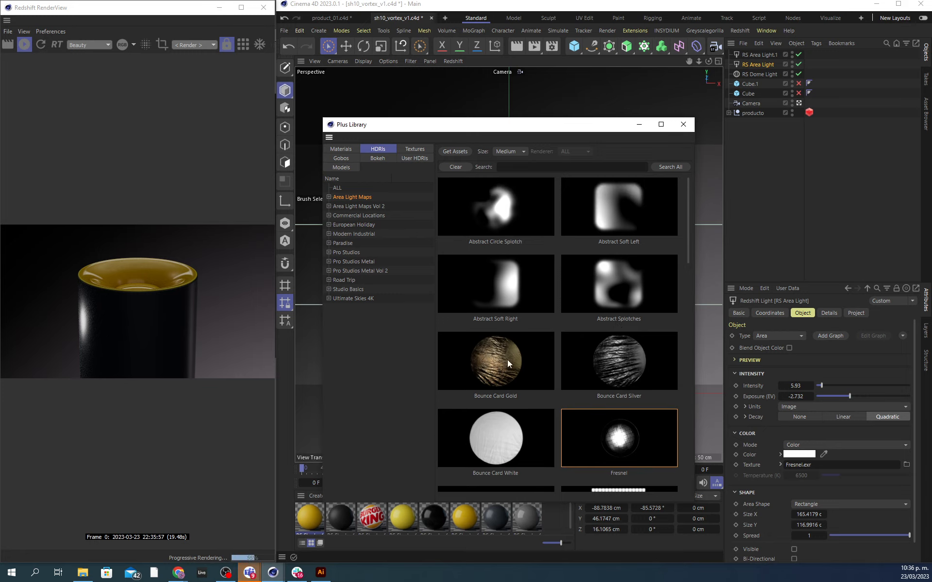
left_click_drag(502, 362, 799, 468)
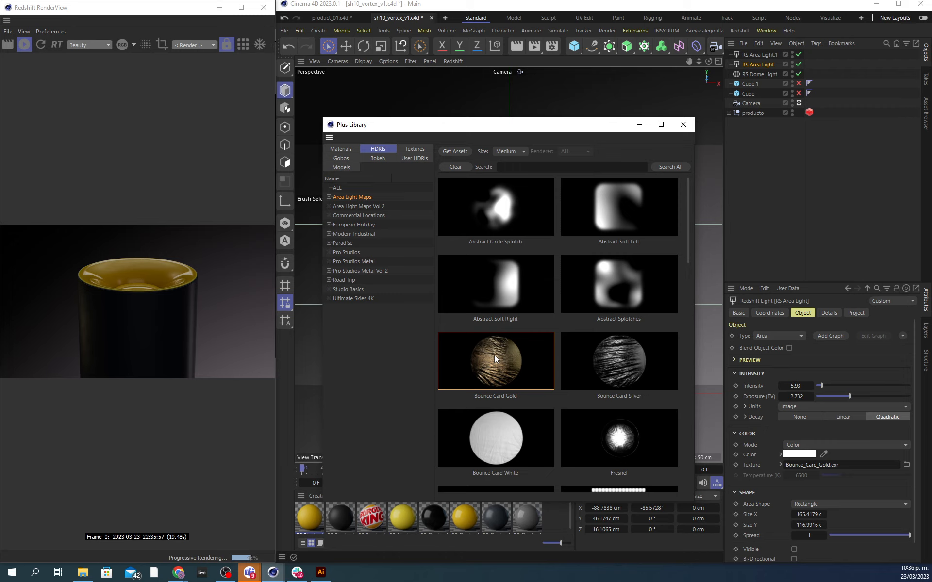
Step: Assign the Bounce Card White map as the color texture of RS Area Light, clearing it once for comparison and reassigning it
left_click(529, 429)
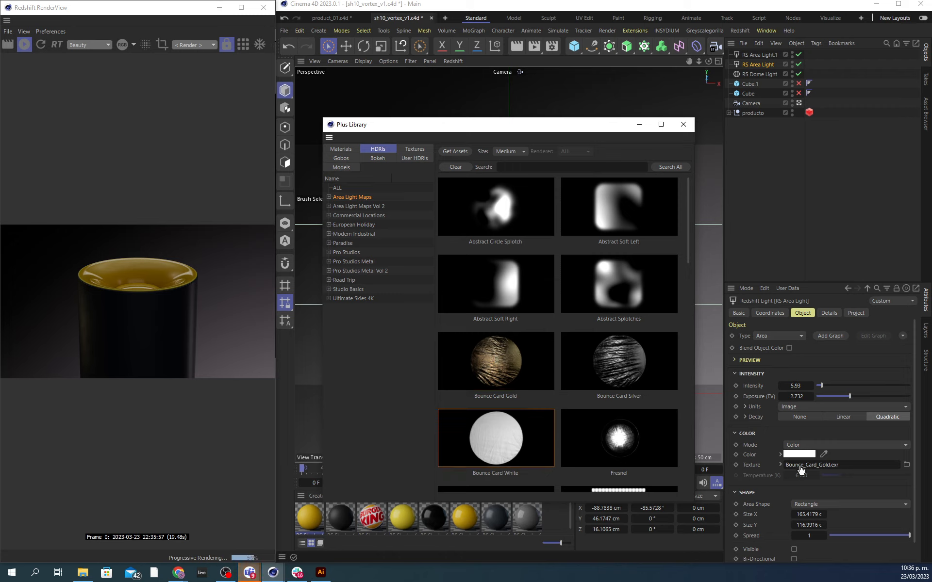
left_click_drag(799, 465, 800, 466)
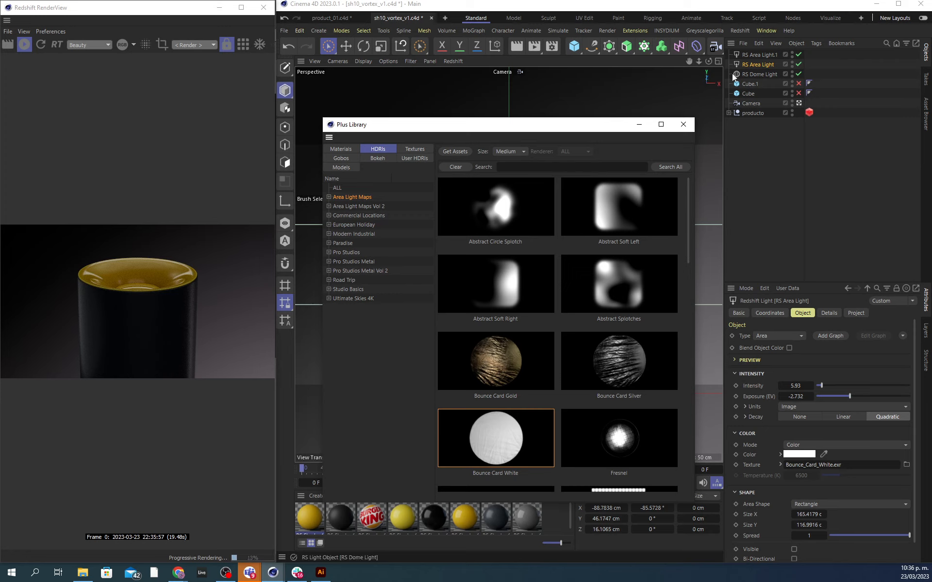
left_click(834, 465)
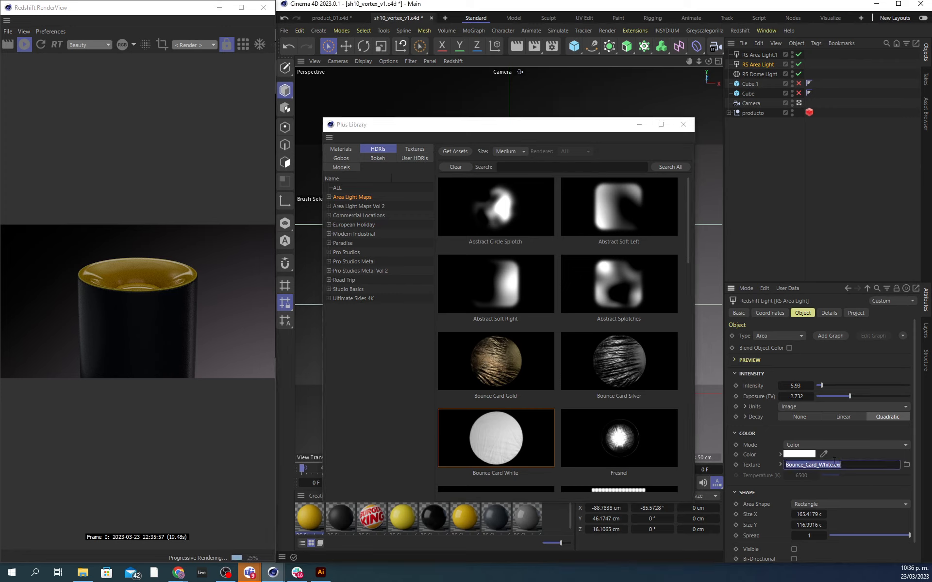
key("BackSpace")
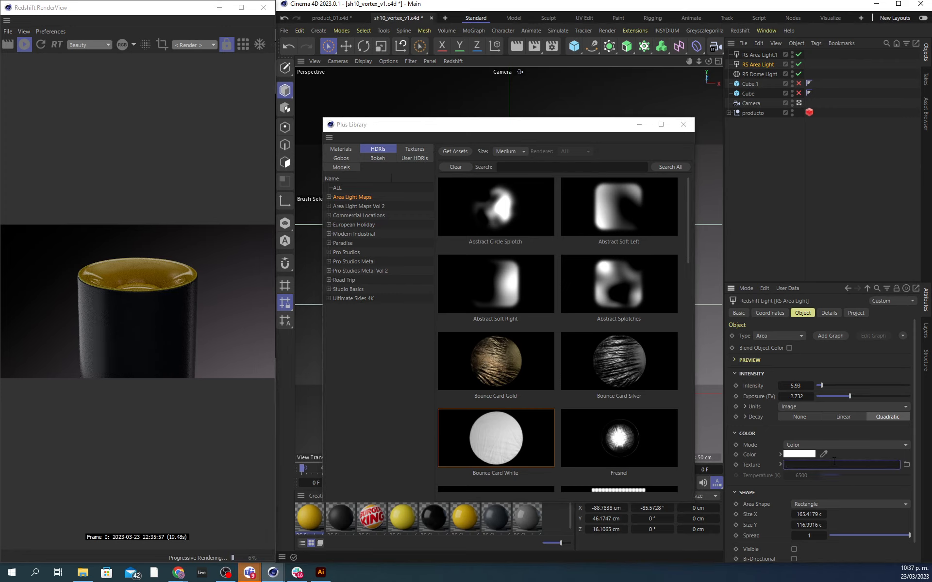
left_click(867, 241)
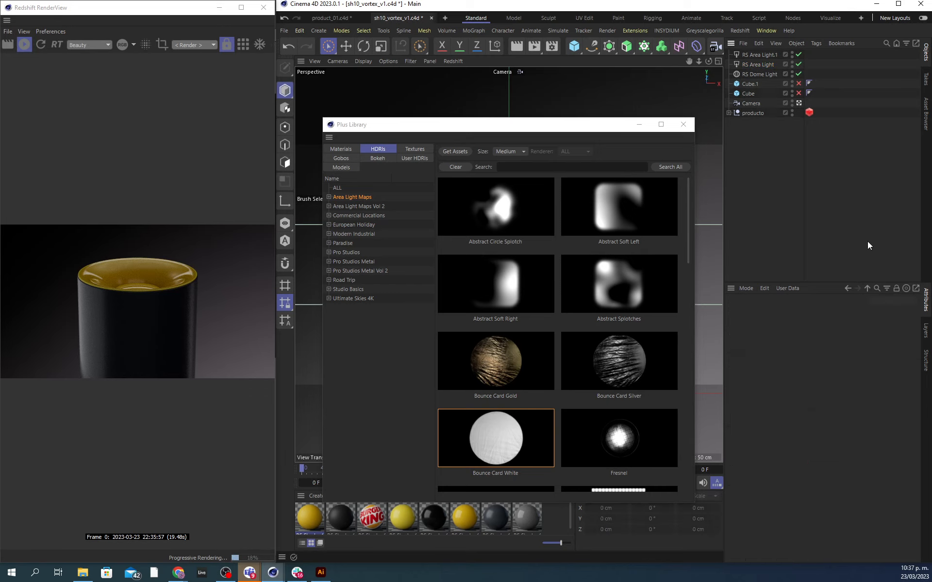
left_click(755, 65)
left_click_drag(511, 435, 796, 468)
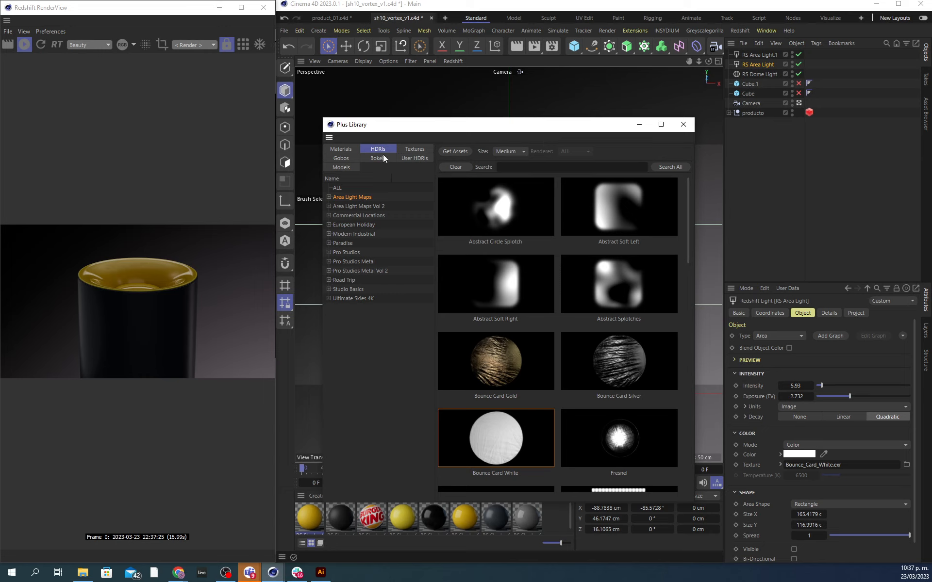
Step: Enlarge the Plus Library window and examine the Pro Studios Metal Vol 2 and Pro Studios Metal HDRI collections
left_click(406, 160)
left_click(344, 148)
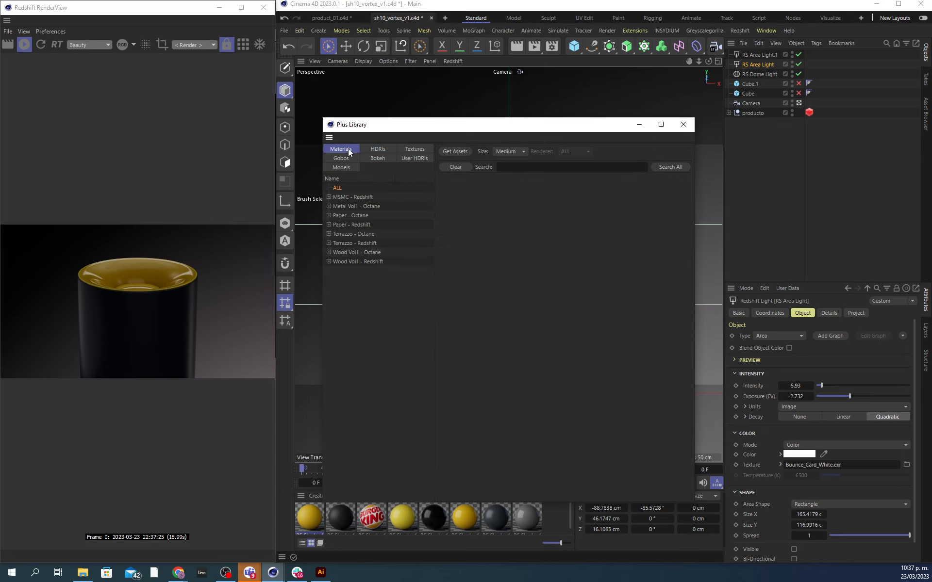
left_click(378, 149)
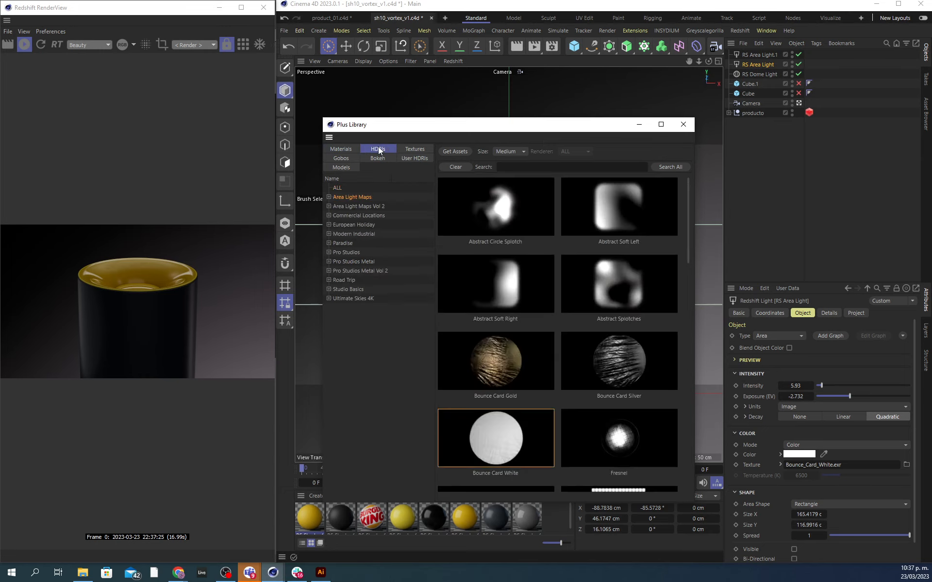
left_click(357, 262)
left_click(356, 271)
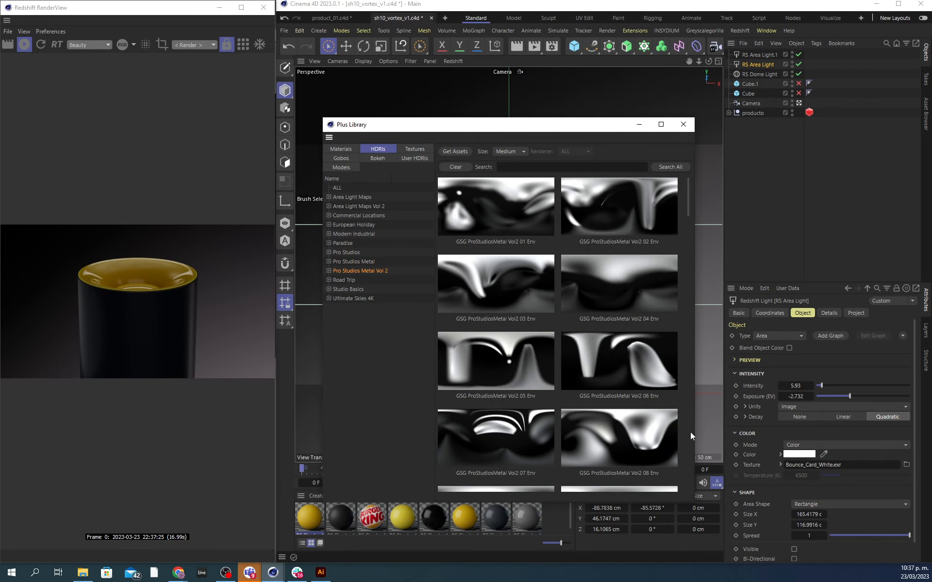
left_click_drag(695, 432, 862, 458)
left_click(358, 253)
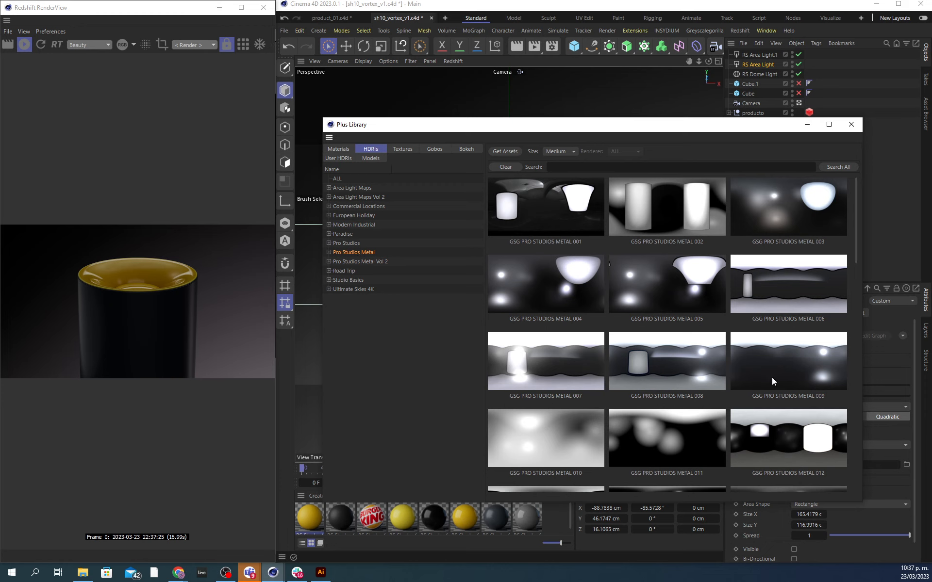
scroll(771, 377, "down", 3)
scroll(796, 351, "up", 1)
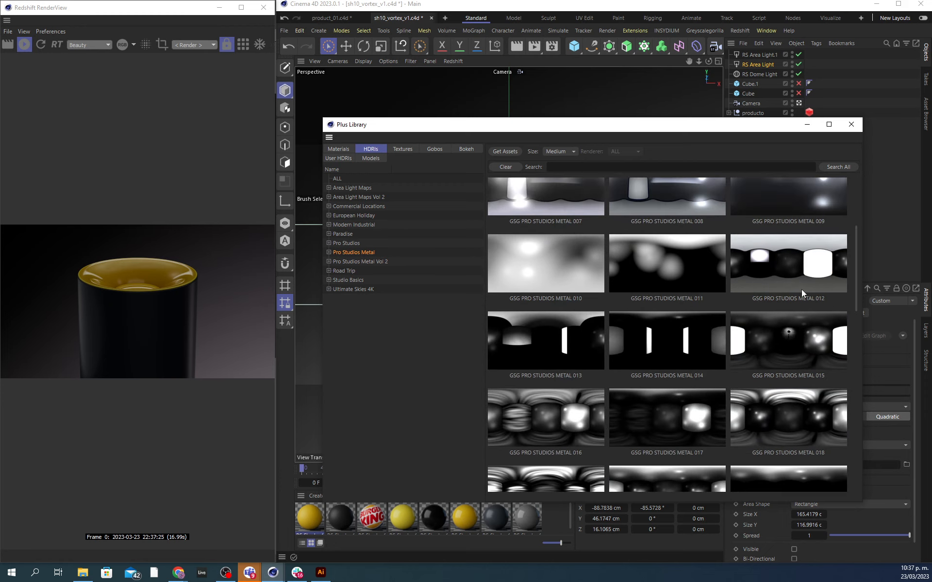
scroll(715, 300, "down", 3)
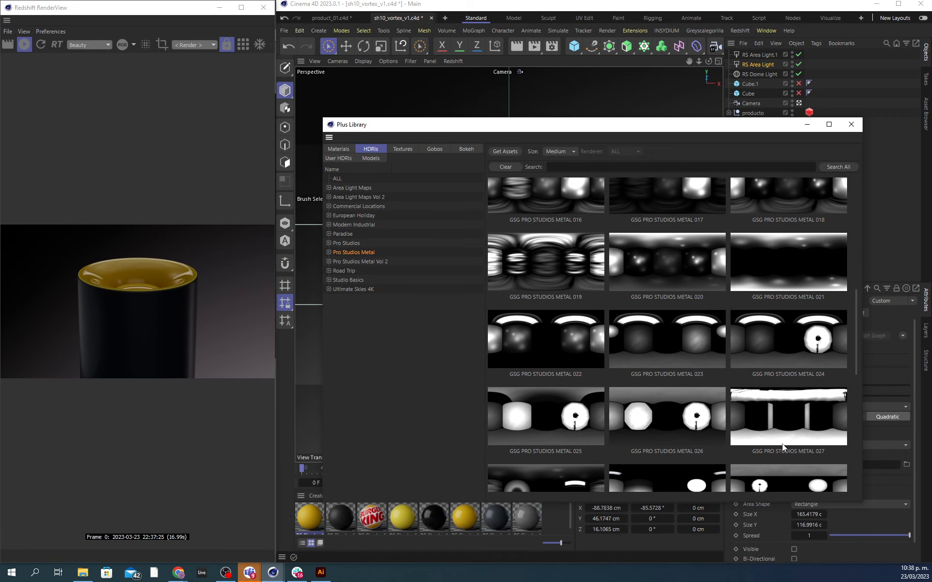
scroll(793, 423, "down", 3)
left_click_drag(702, 130, 520, 91)
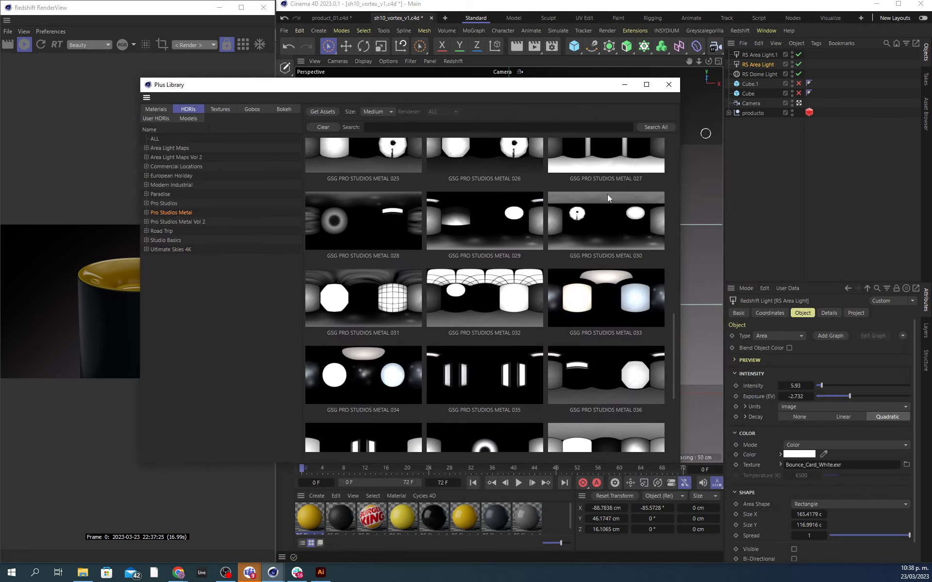
Step: Duplicate RS Dome Light in the object list and disable the original dome light
left_click(760, 75)
left_click_drag(761, 74, 757, 70, "ctrl")
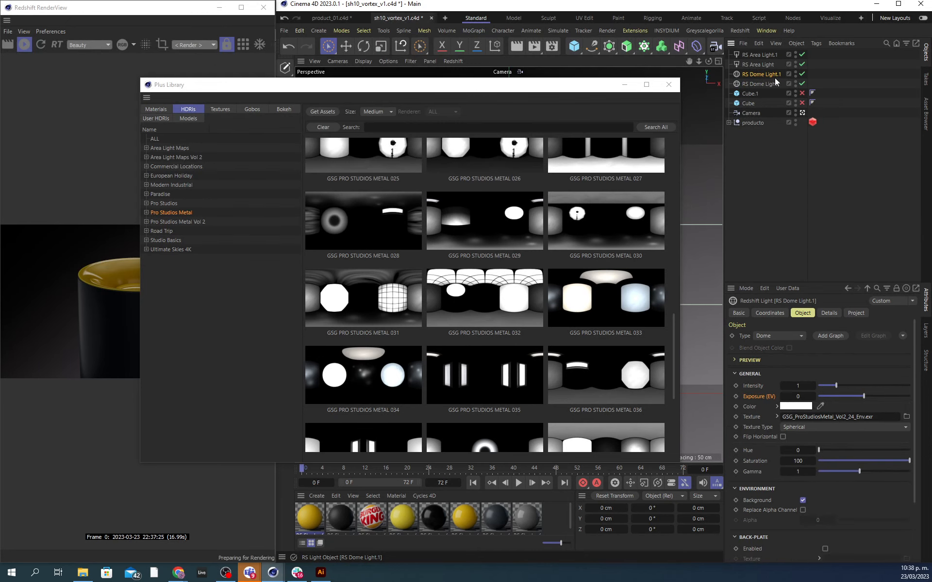
left_click(802, 84)
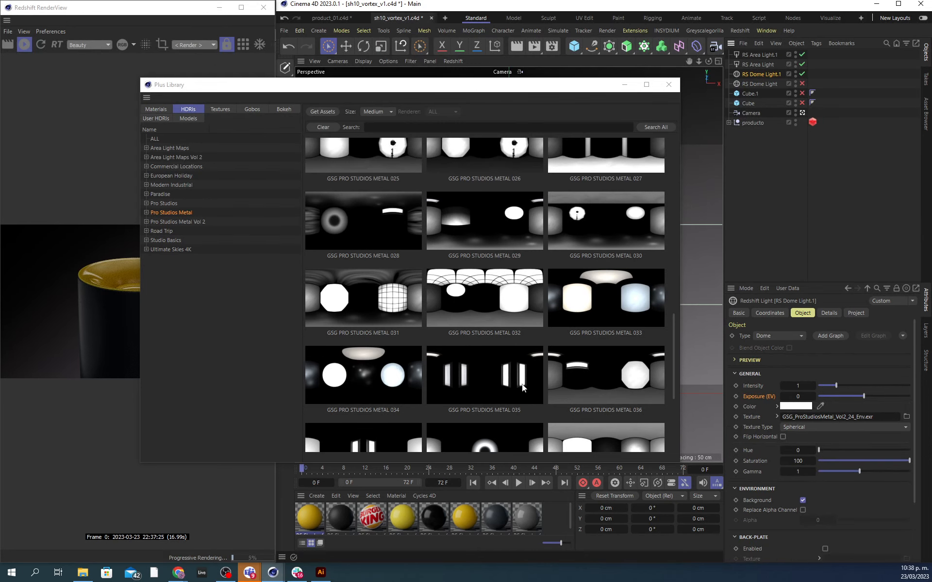
Step: Try the GSG PRO STUDIOS METAL 042 HDRI as the texture of RS Dome Light.1 and uncover the render preview
scroll(522, 383, "down", 3)
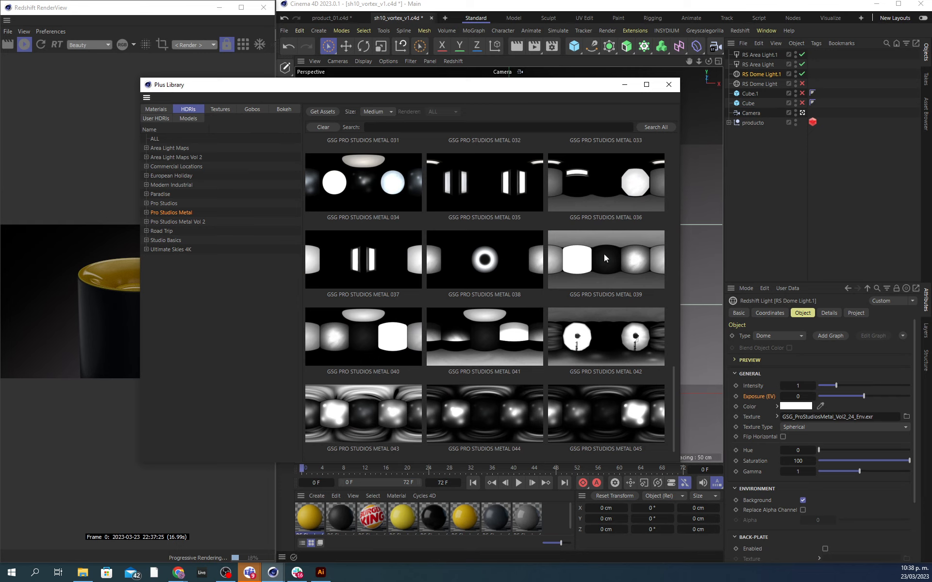
left_click_drag(590, 339, 833, 420)
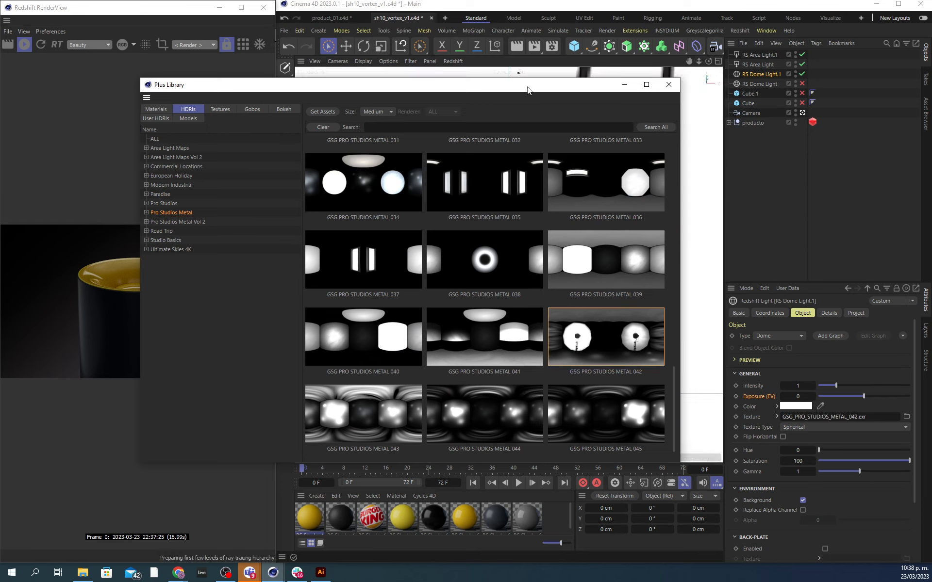
left_click_drag(528, 90, 805, 108)
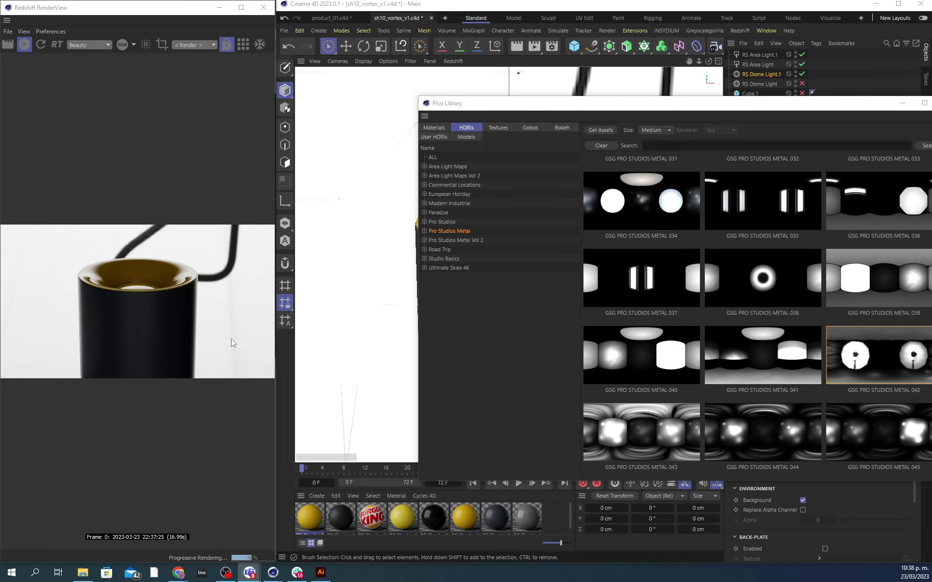
Step: Assign the GSG PRO STUDIOS METAL 031 HDRI as the texture of RS Dome Light.1, moving the library window to check the render
left_click_drag(657, 106, 315, 84)
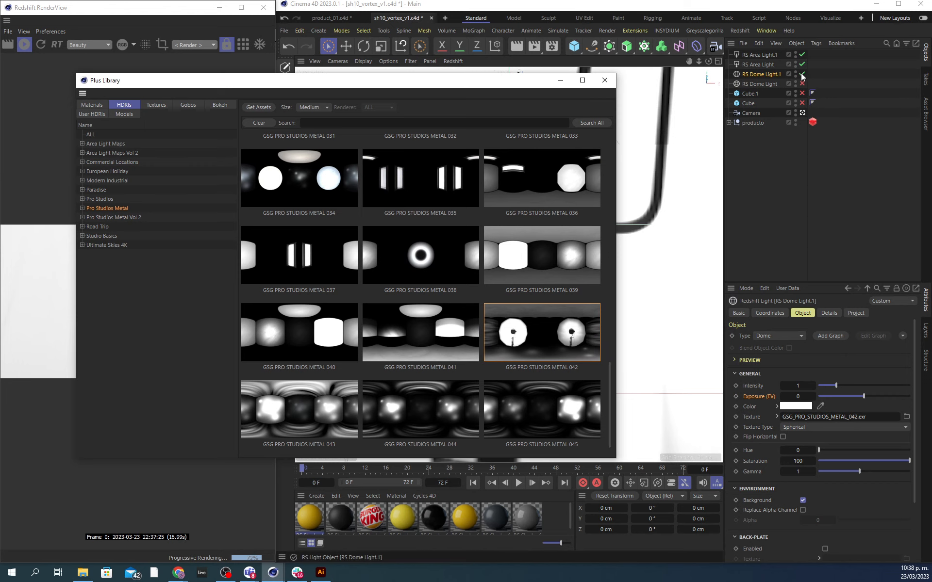
scroll(344, 339, "up", 3)
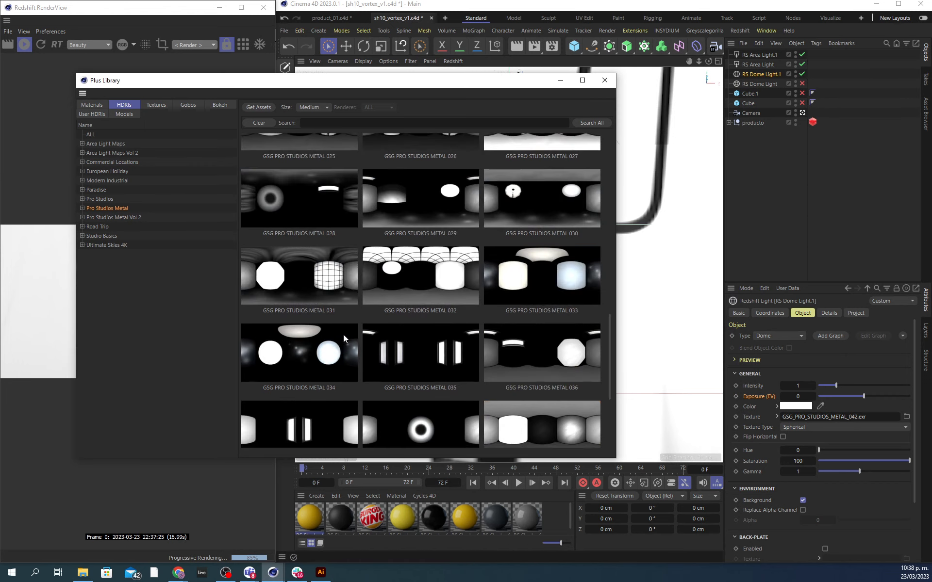
left_click_drag(311, 267, 828, 419)
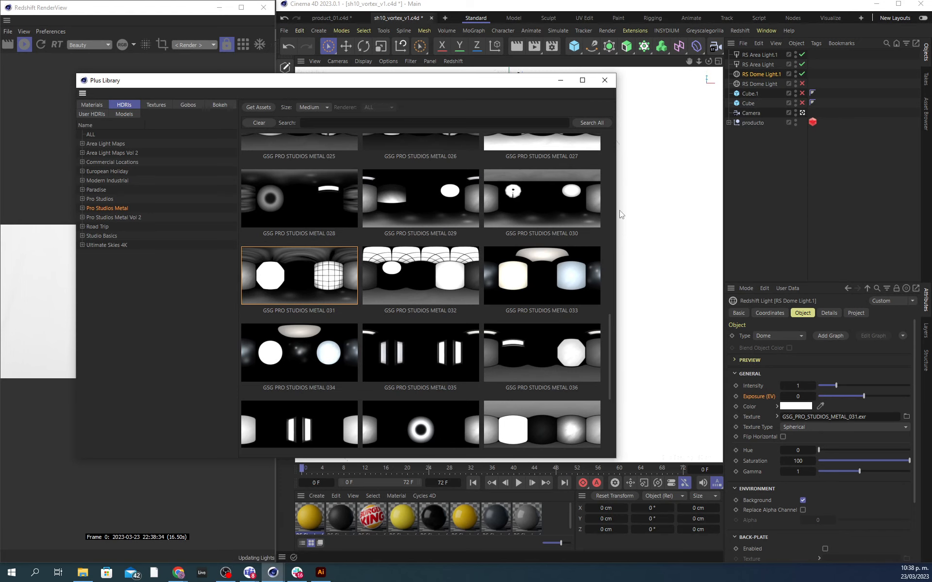
left_click_drag(440, 84, 712, 108)
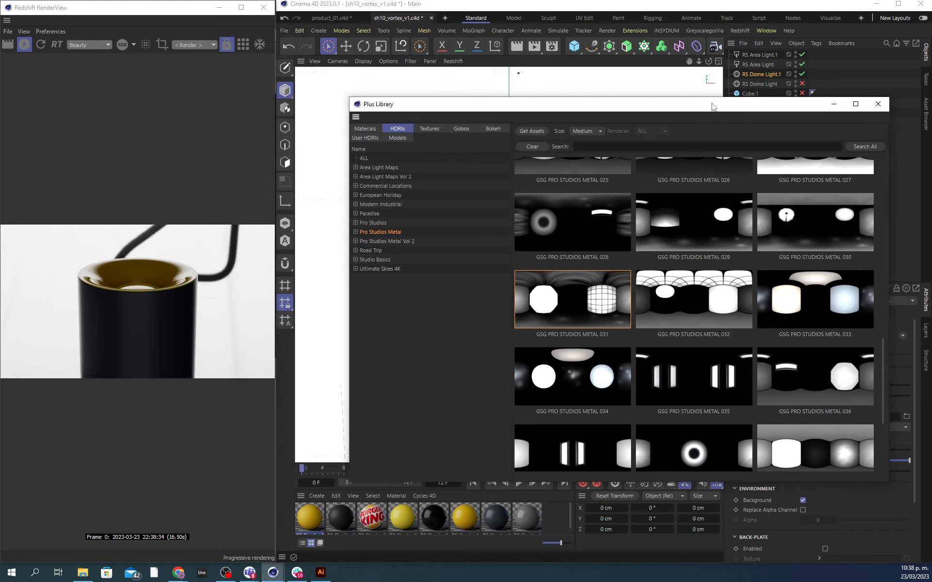
left_click_drag(711, 107, 523, 89)
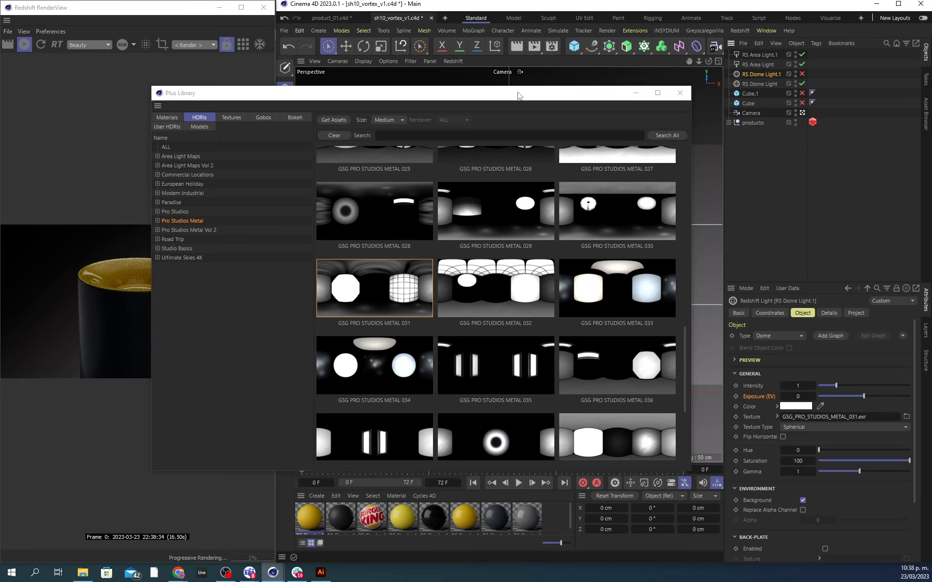
Step: Move the library window to check the render, and remove the Bounce_Card_White.exr texture from RS Area Light
left_click_drag(526, 94, 762, 88)
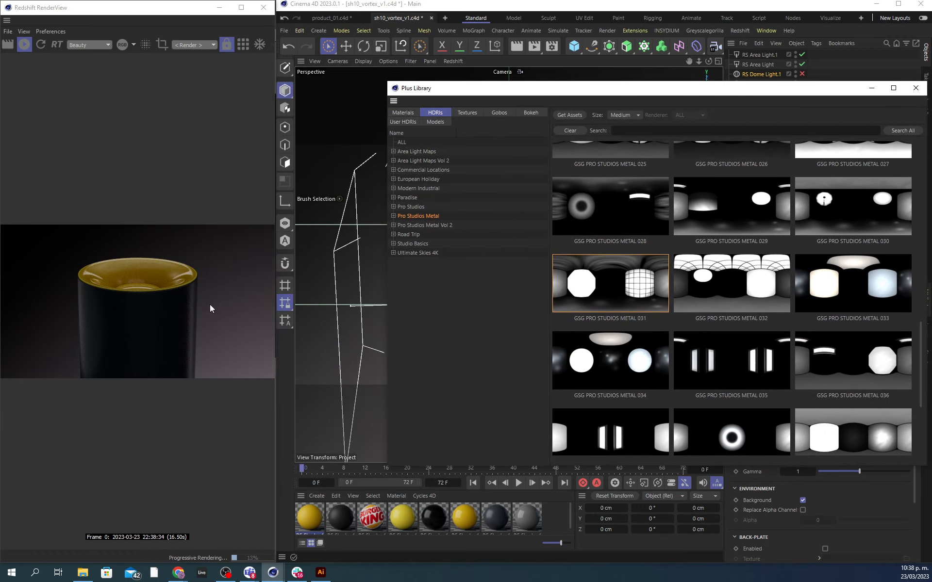
left_click_drag(716, 89, 415, 92)
left_click(763, 66)
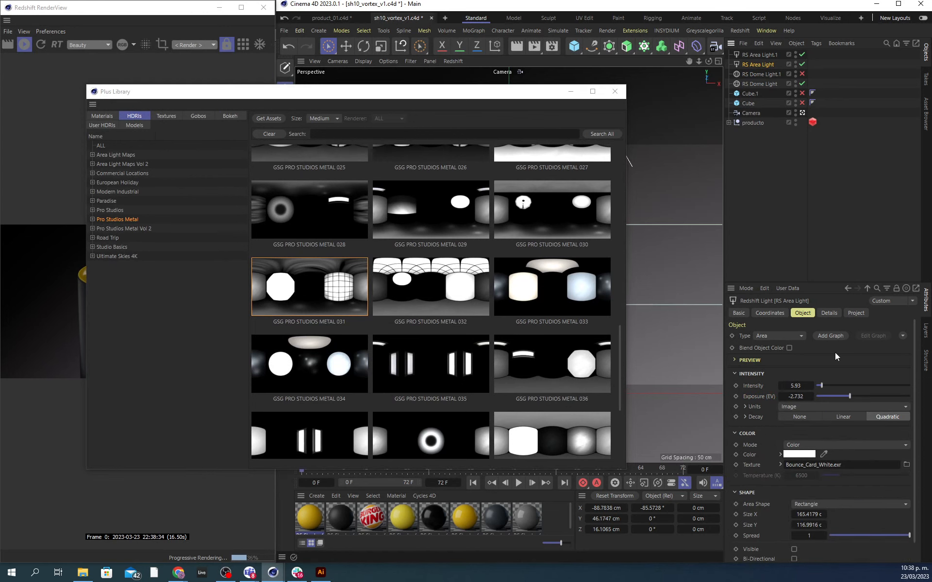
left_click(827, 465)
key("Delete")
key("Return")
left_click(796, 235)
Step: Close the Plus Library, leave no object selected and save the scene
left_click(770, 55)
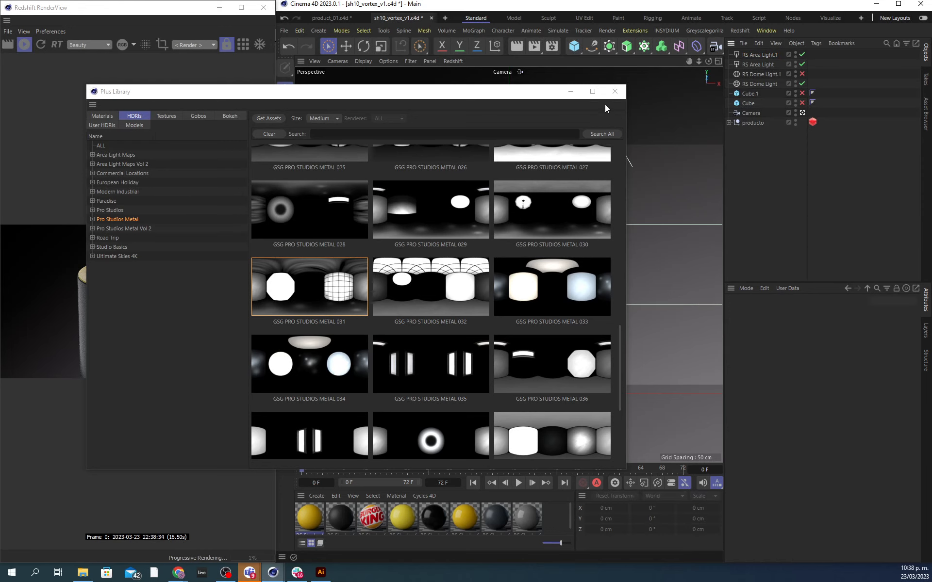
left_click(615, 92)
left_click(779, 216)
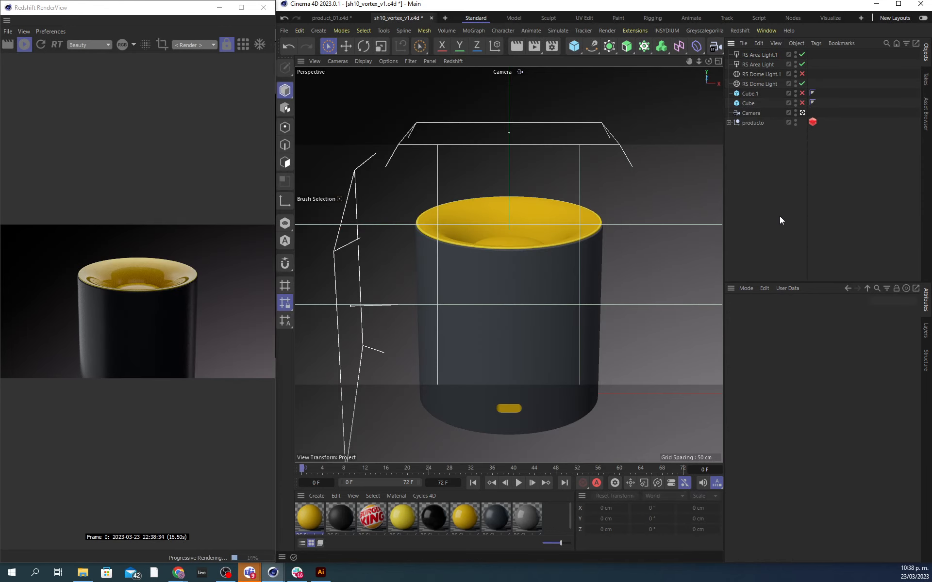
key("ctrl+s")
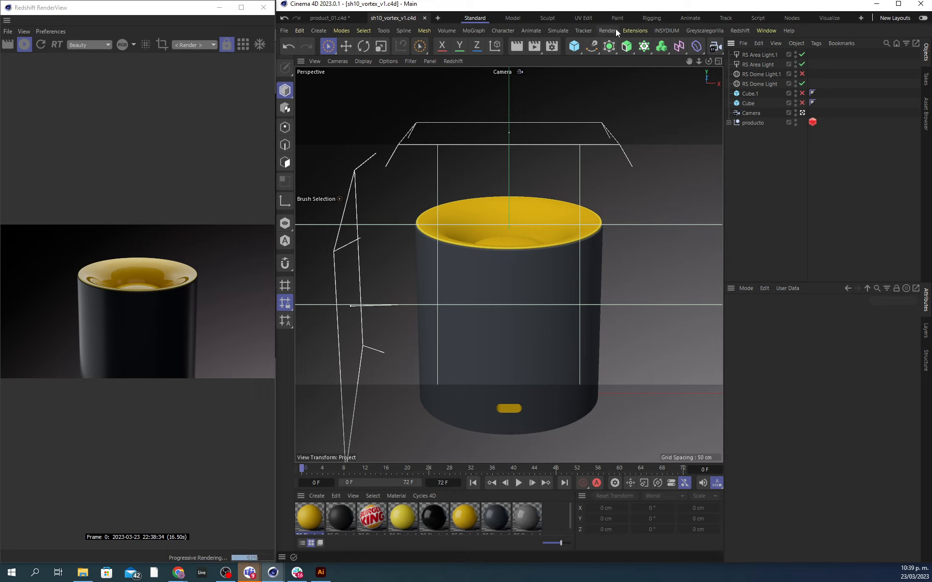
Step: Reopen the Plus Library and examine its Redshift and Octane material collections and the available renderer filters
left_click(703, 31)
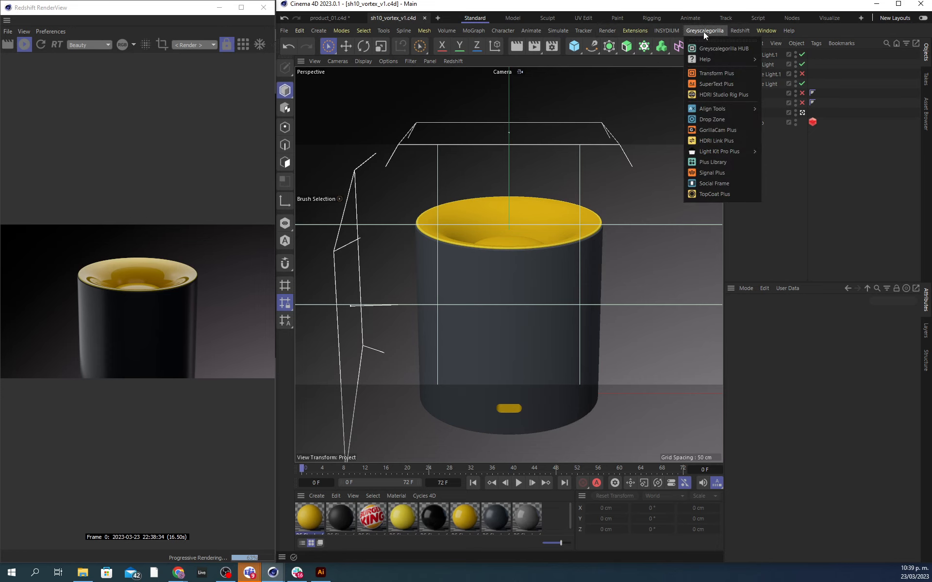
left_click(716, 162)
left_click_drag(659, 155, 458, 44)
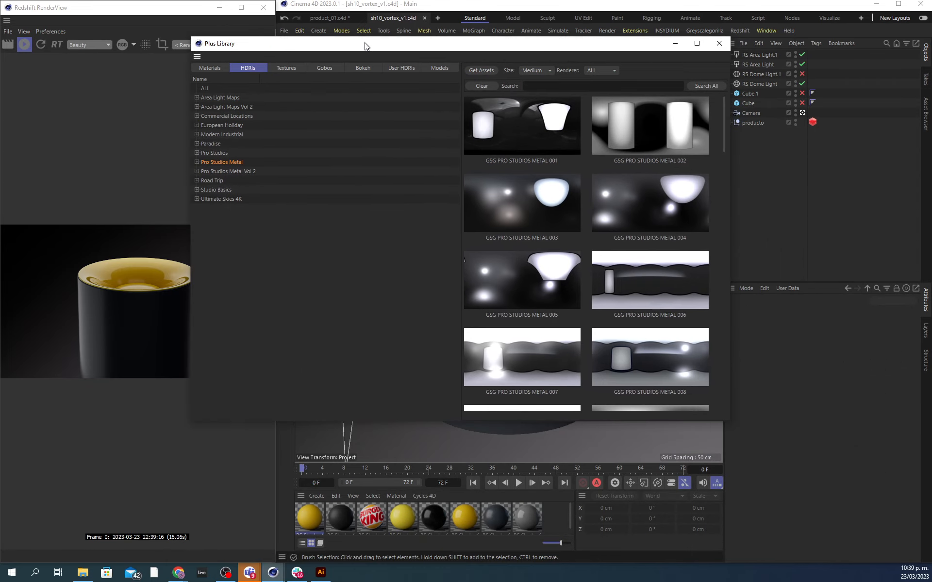
left_click(209, 69)
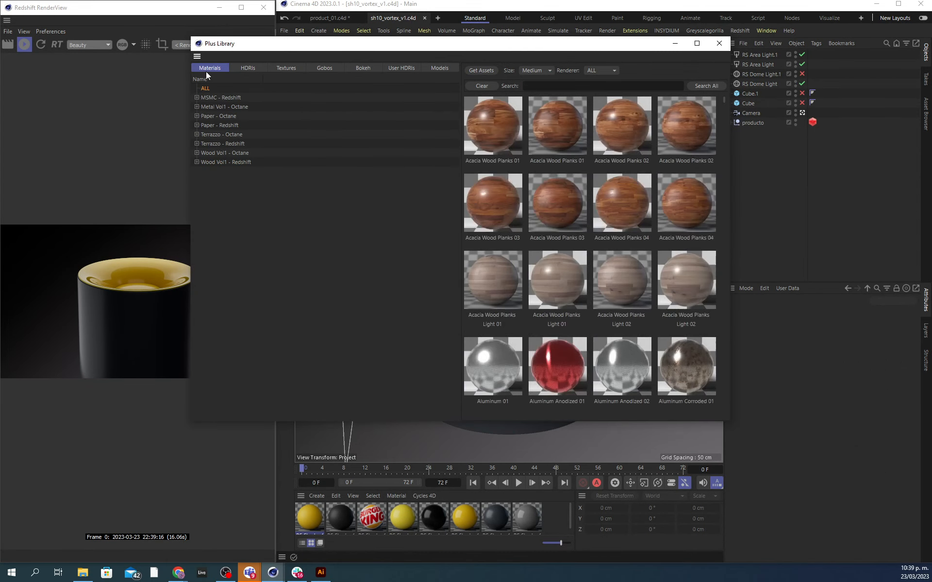
left_click(224, 98)
left_click(229, 108)
left_click(226, 116)
left_click(228, 125)
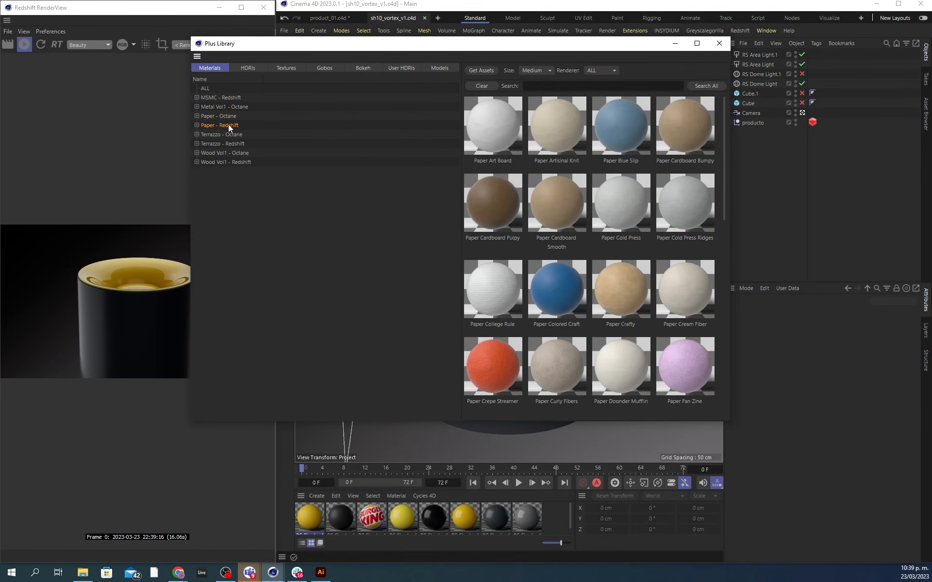
left_click(234, 135)
left_click(235, 144)
left_click(235, 153)
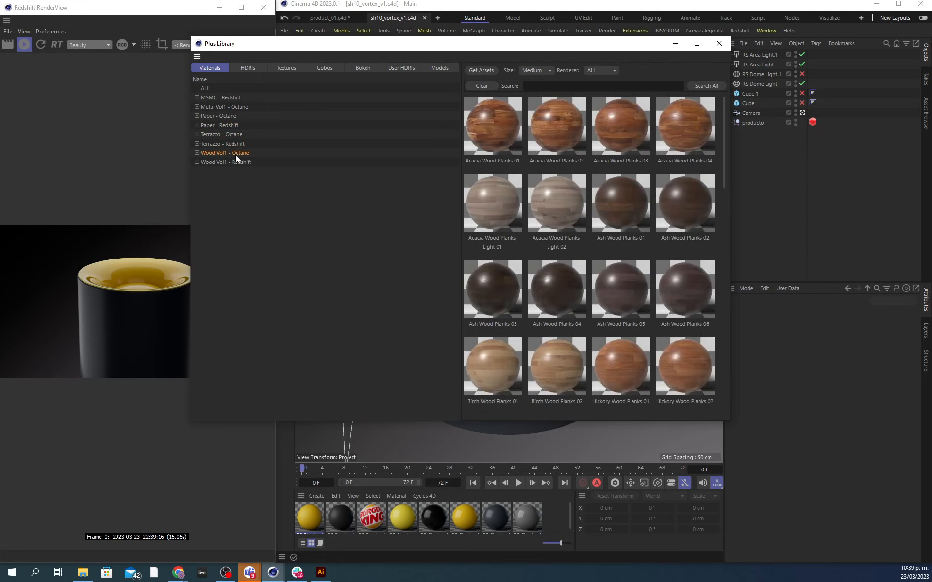
left_click(233, 163)
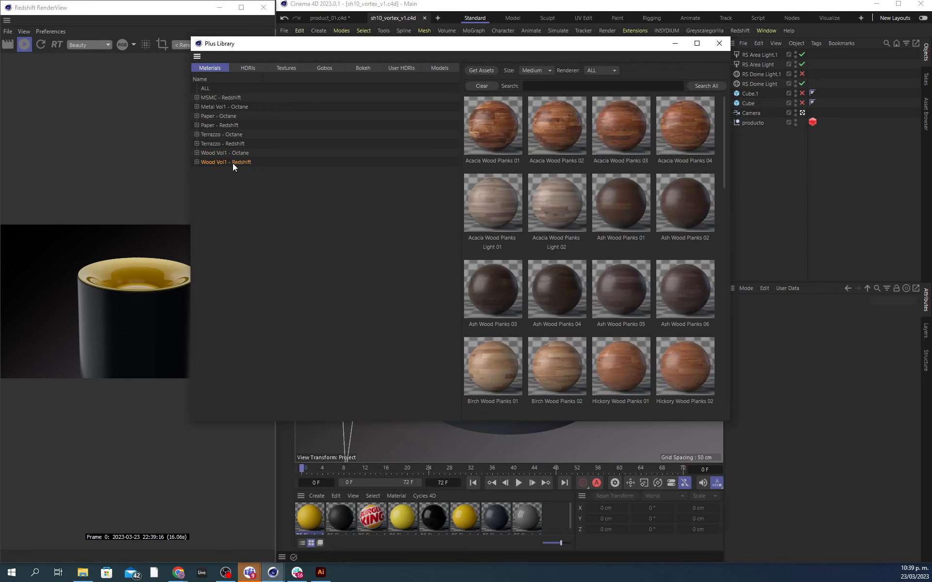
left_click(596, 71)
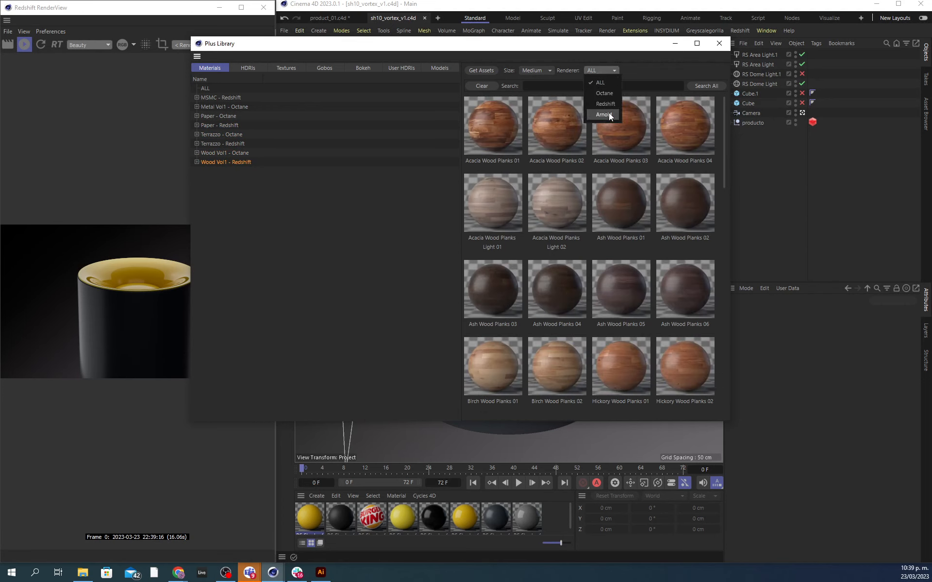
left_click(644, 62)
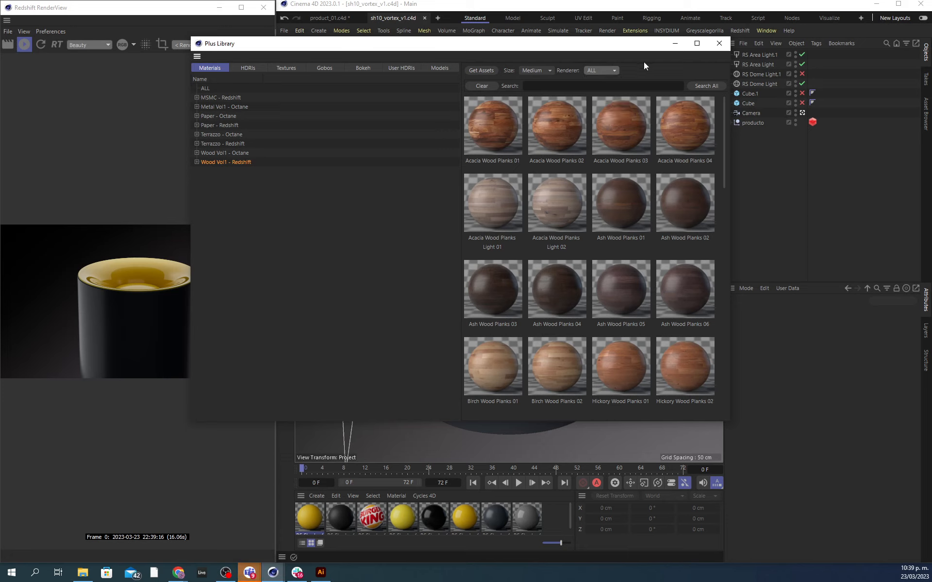
Step: Examine the Bokeh and Gobos categories of the Plus Library, including the abstract, plant and window gobos
left_click(363, 69)
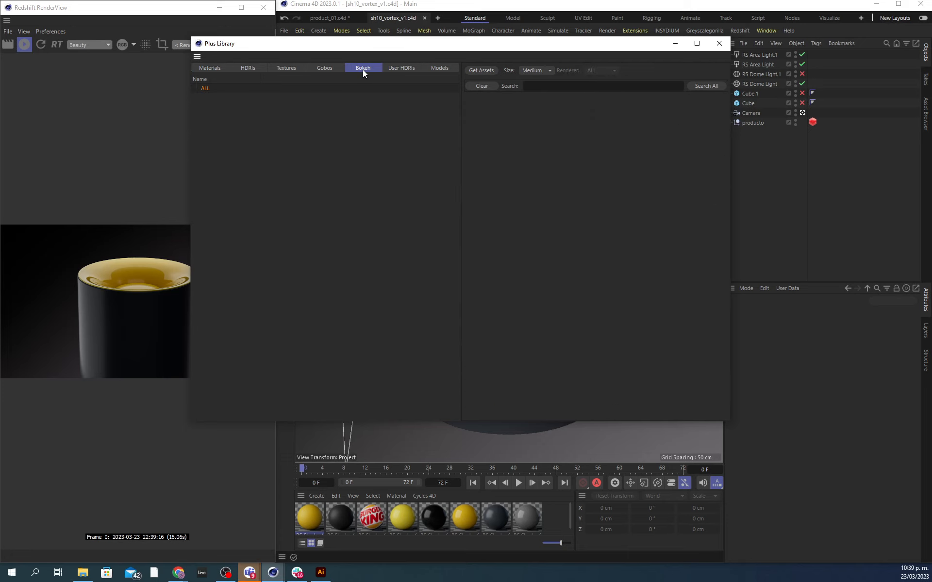
left_click(322, 71)
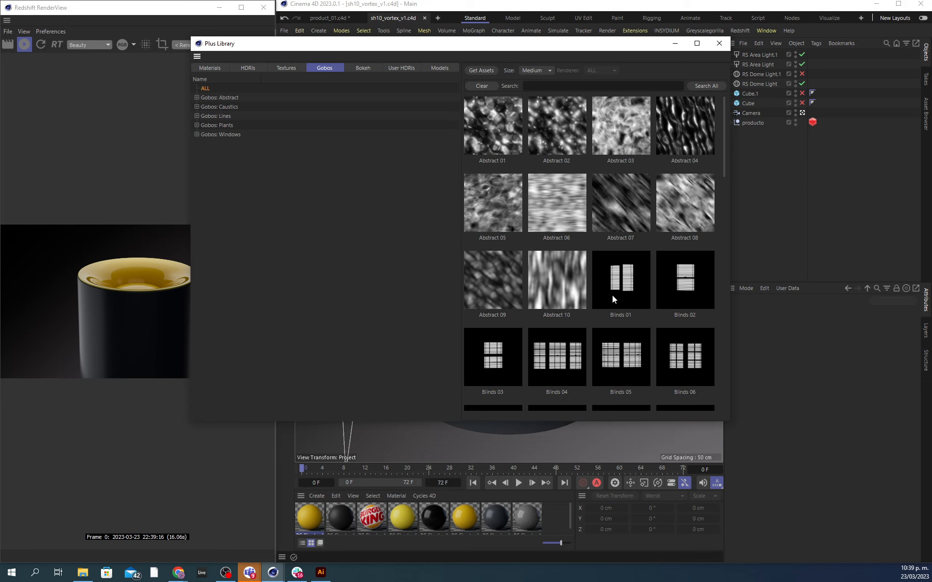
scroll(612, 296, "down", 15)
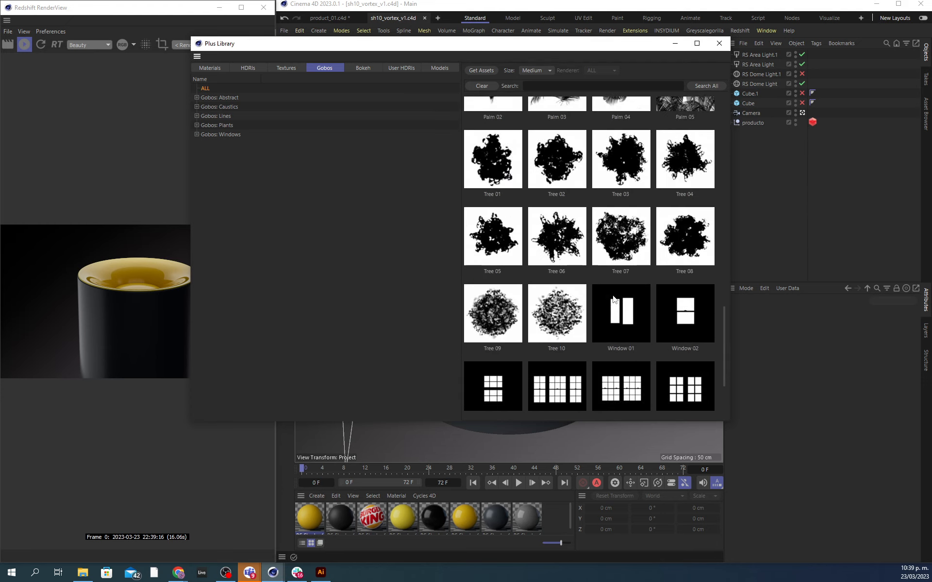
scroll(616, 316, "down", 1)
scroll(616, 317, "up", 2)
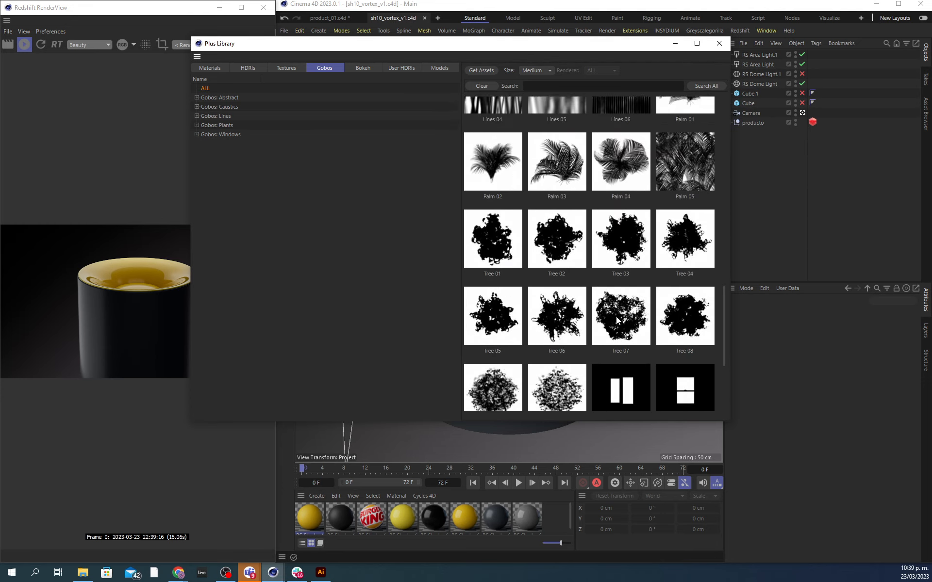
scroll(616, 317, "up", 3)
Step: Look through the Surface Imperfections textures in the Plus Library, including Copy Machine, Crust, Dry Ink, Scratches and Stains
left_click(287, 68)
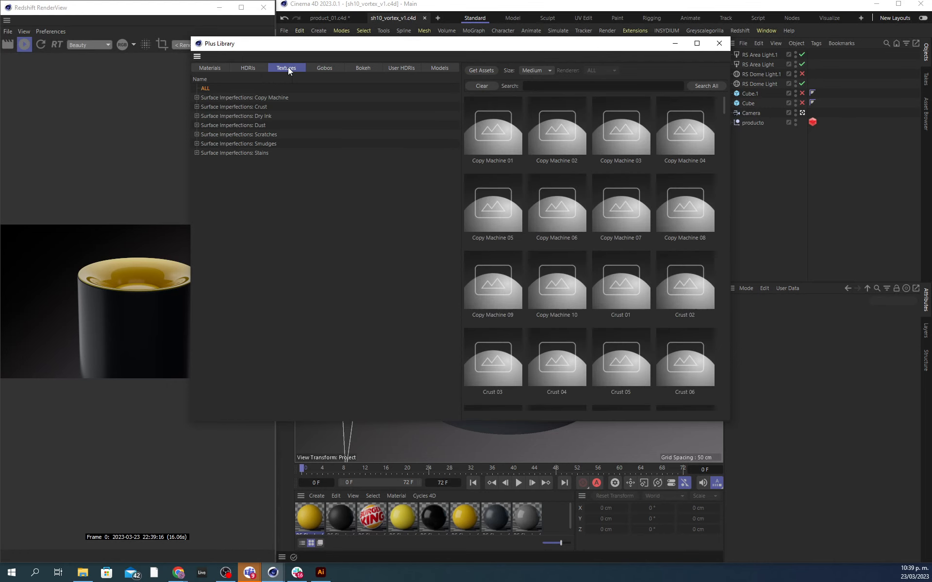
left_click(255, 99)
left_click(256, 107)
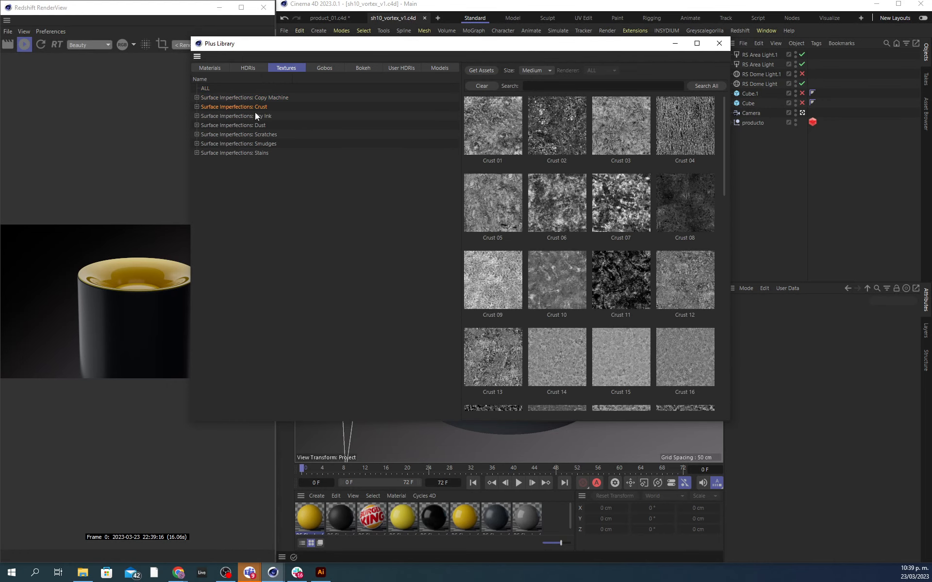
left_click(254, 116)
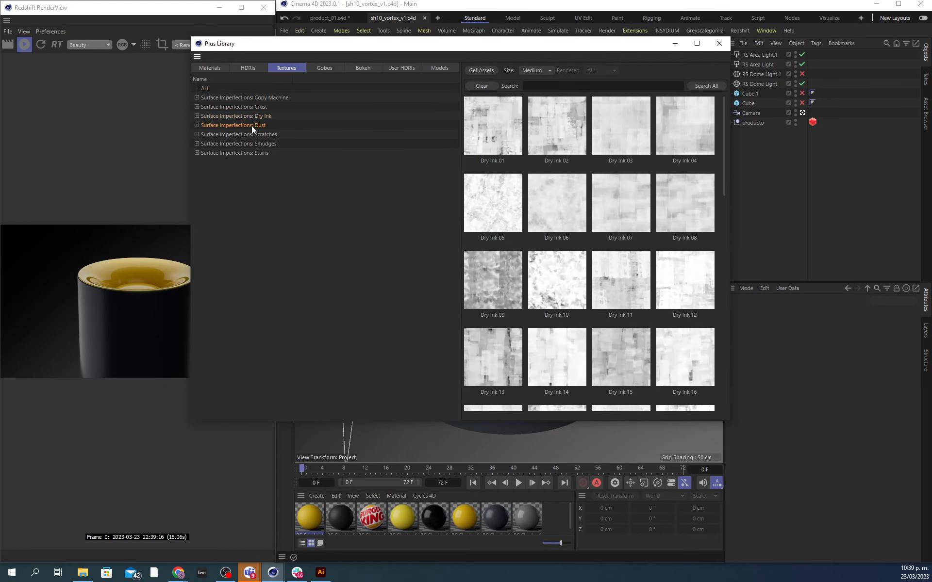
left_click(252, 138)
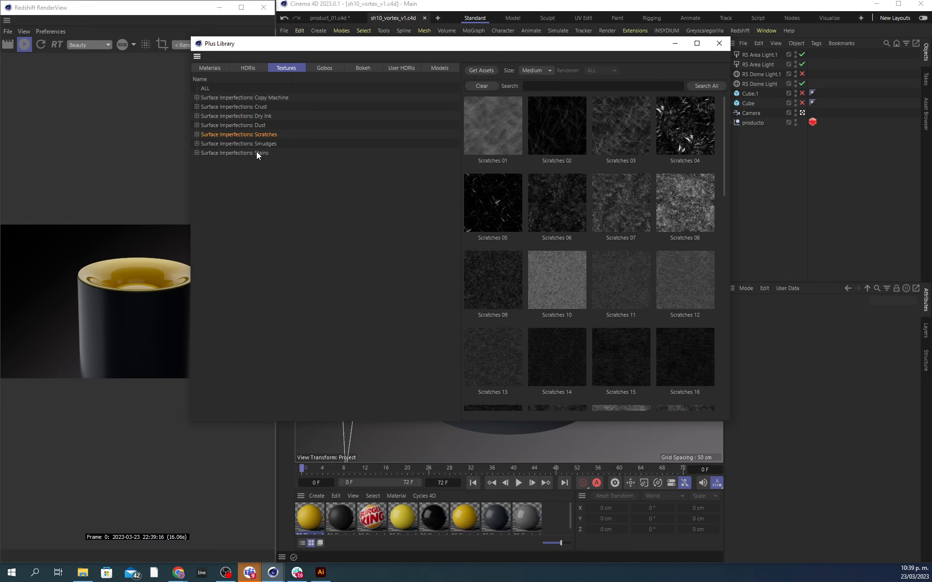
left_click(255, 154)
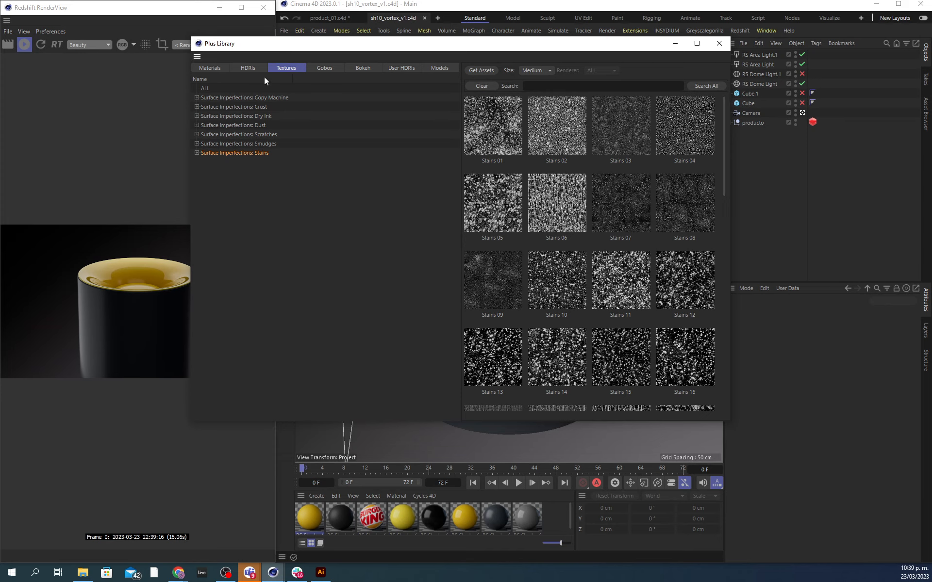
Step: Browse the library's 3D models, including Everyday Models, revisit the materials and close the Plus Library
left_click(248, 67)
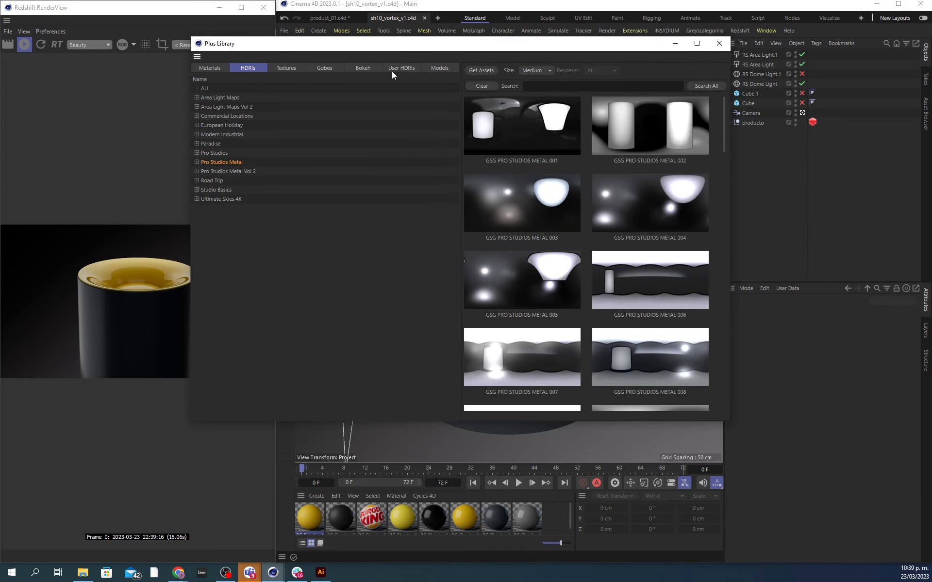
left_click(441, 71)
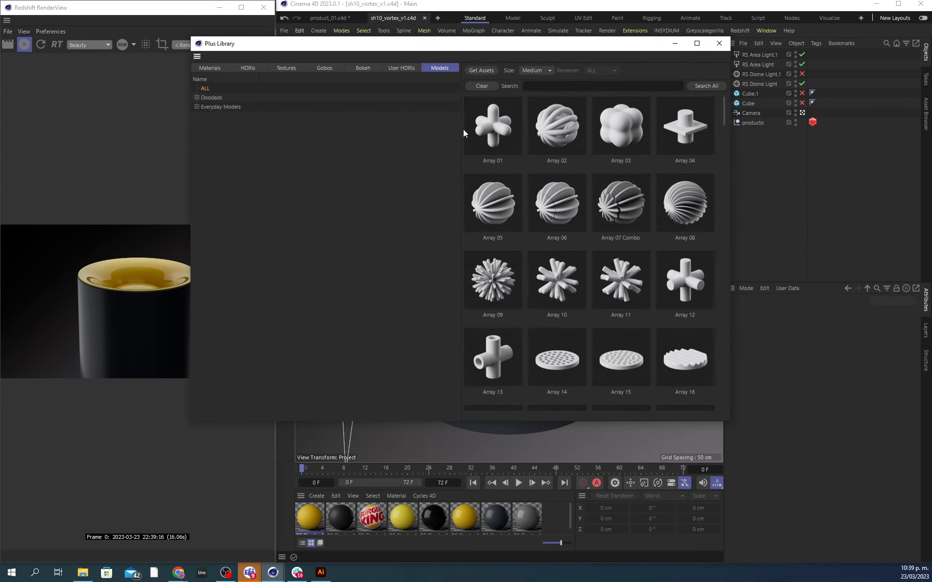
scroll(587, 304, "down", 15)
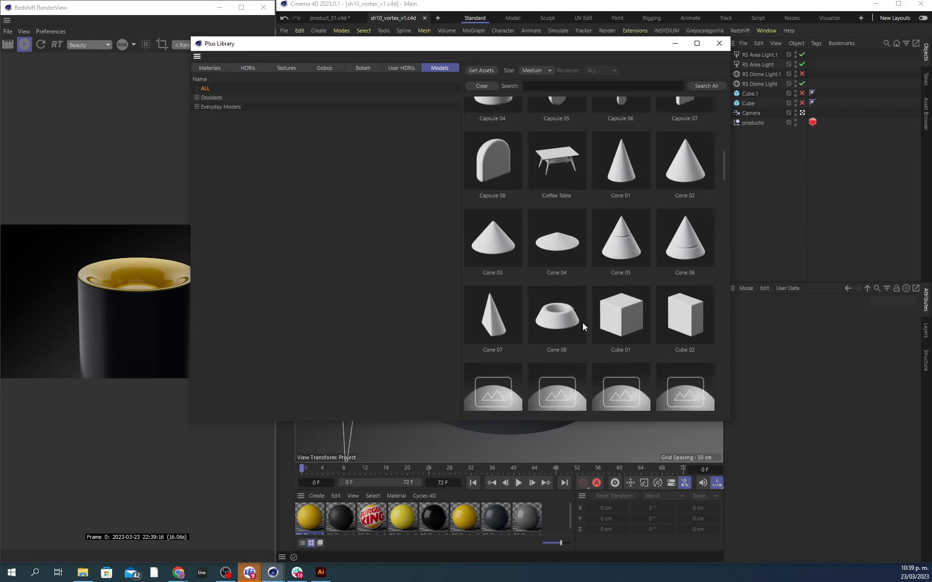
scroll(583, 322, "down", 12)
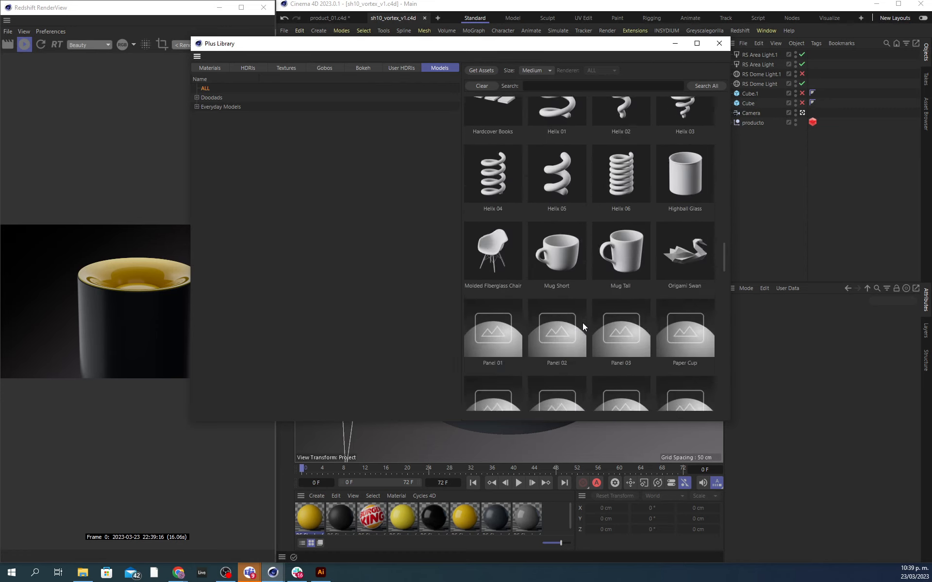
scroll(582, 322, "down", 10)
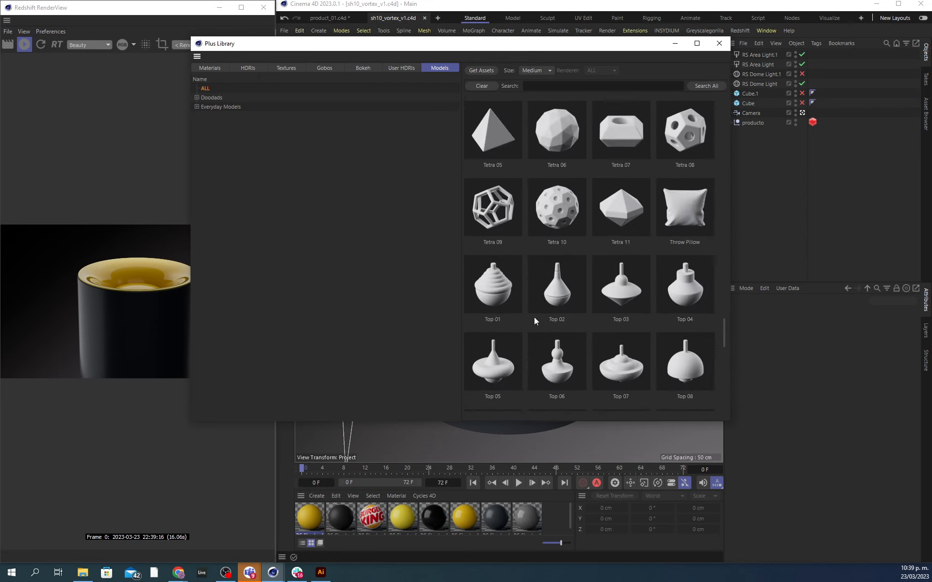
scroll(588, 304, "down", 3)
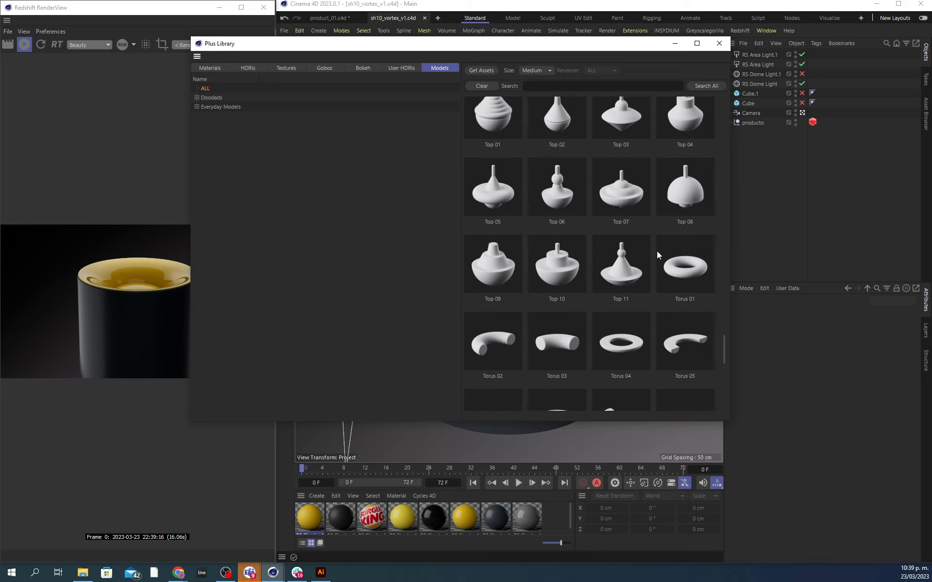
left_click(217, 106)
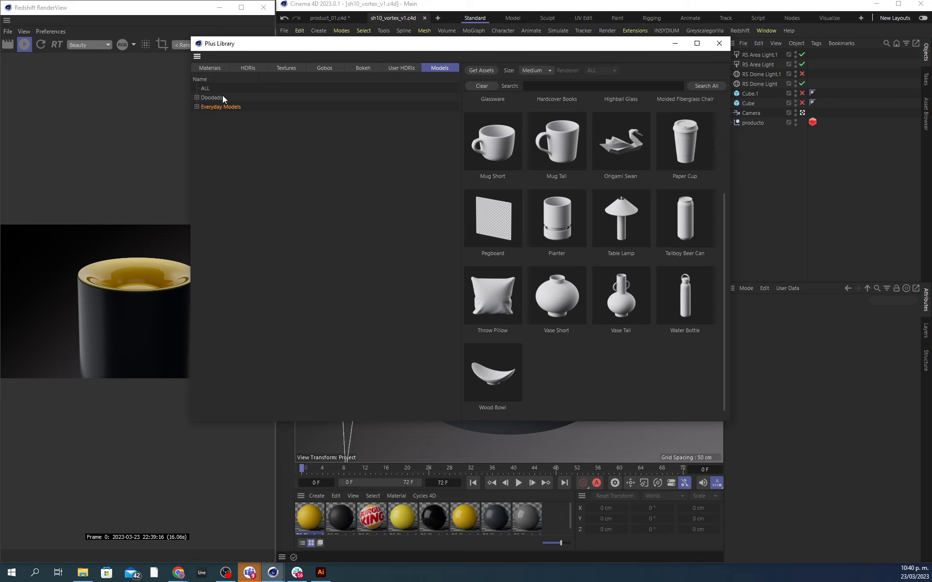
left_click(216, 70)
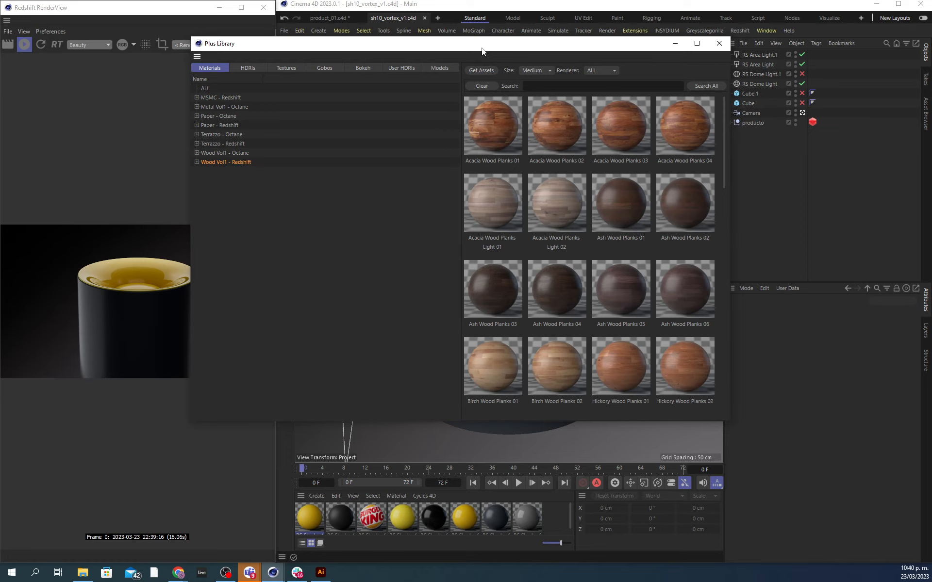
left_click(718, 43)
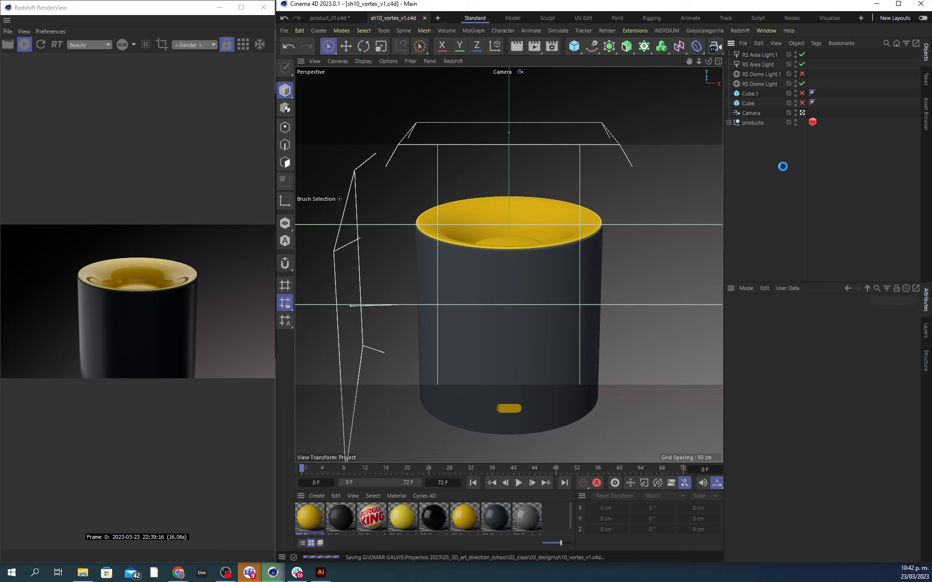
Step: Save the scene as a new file named sh20_vortex_v1.c4d in the 03_design folder
key("ctrl+shift+s")
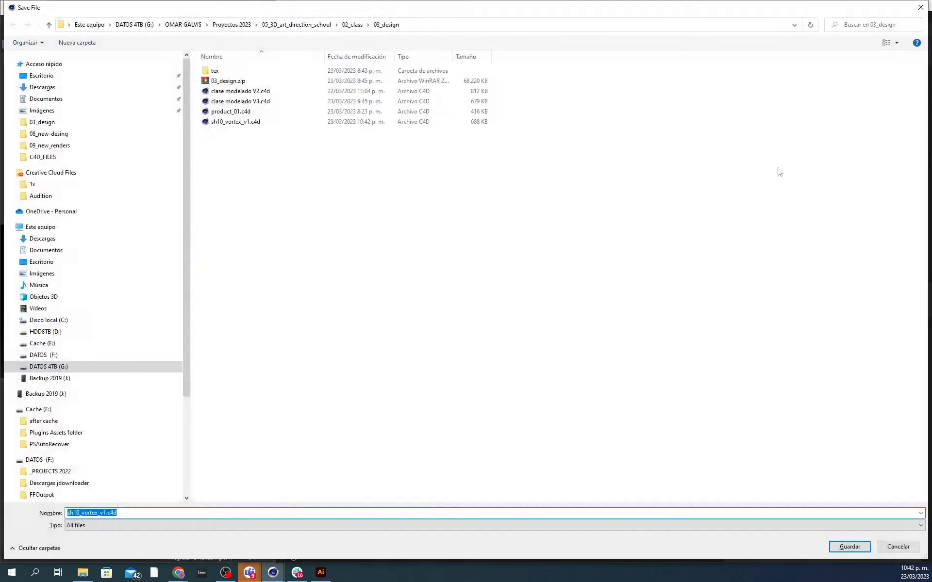
left_click(77, 513)
key("BackSpace")
type("2")
key("Return")
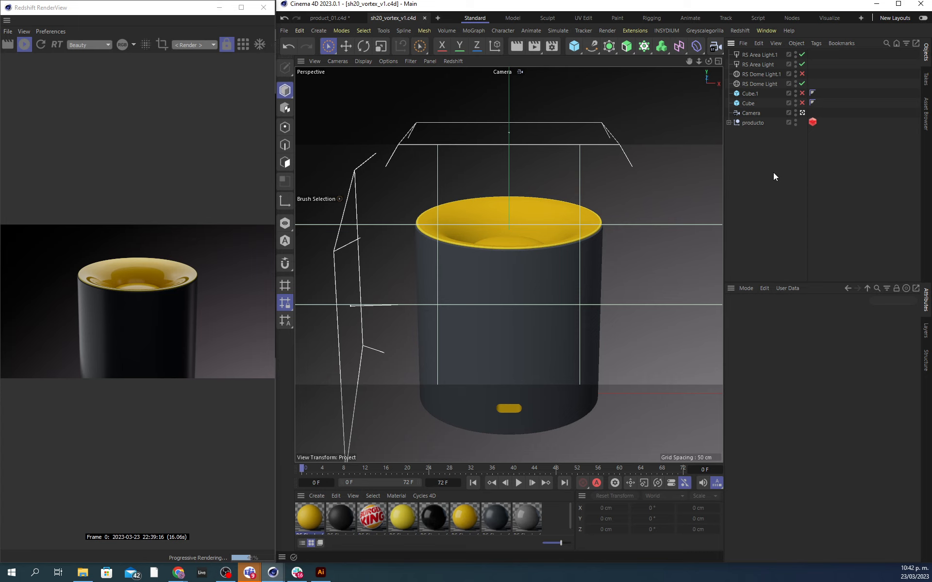
Step: Switch to the Chrome window with the "sound icon" image search results
mouse_move(178, 572)
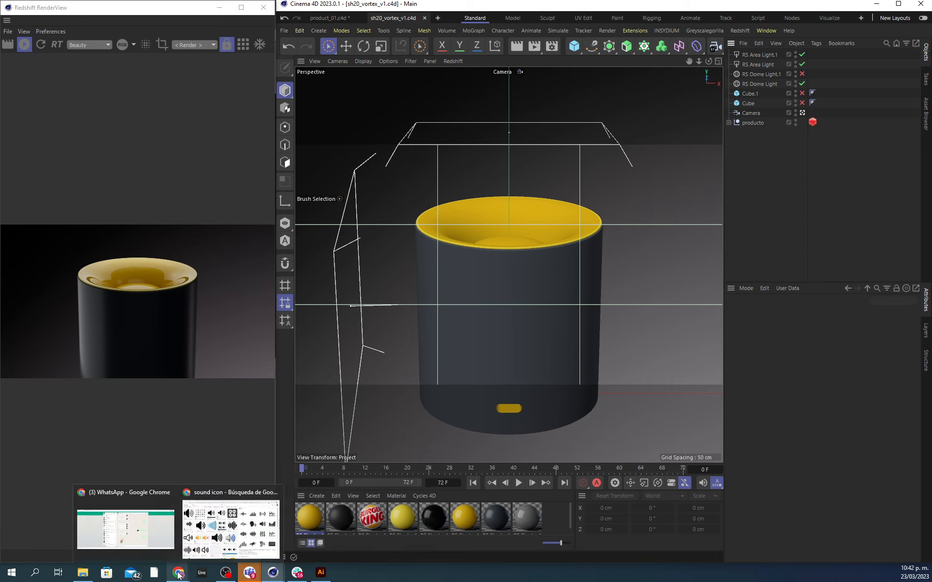
left_click(199, 514)
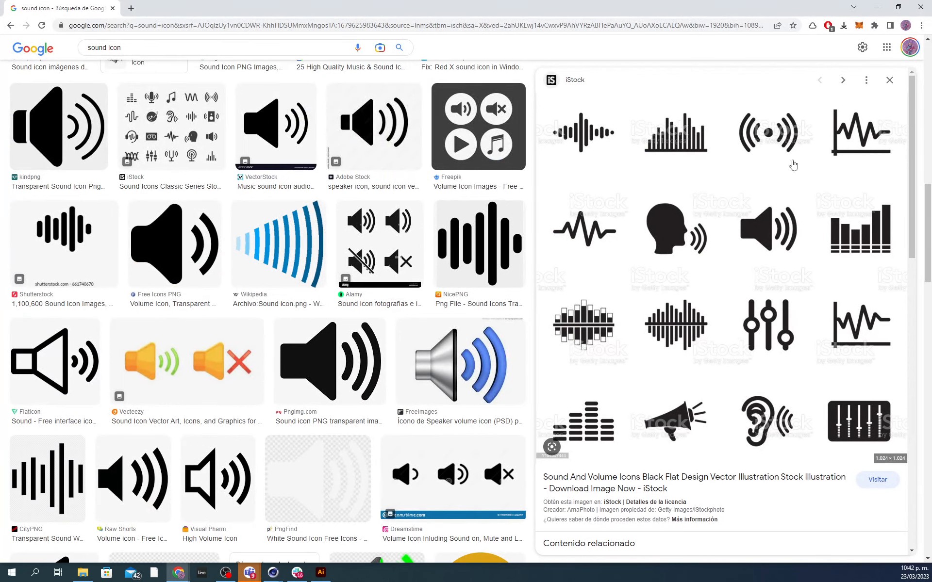
Step: Look through the iStock sound icon sheet and its related images, and return to the Cinema 4D scene
scroll(772, 370, "down", 2)
scroll(772, 370, "down", 4)
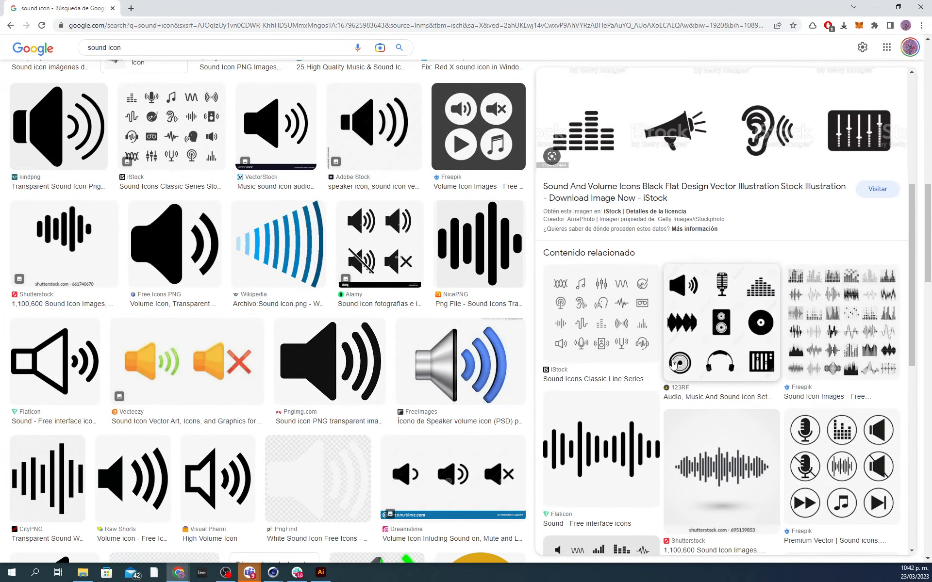
scroll(673, 363, "up", 4)
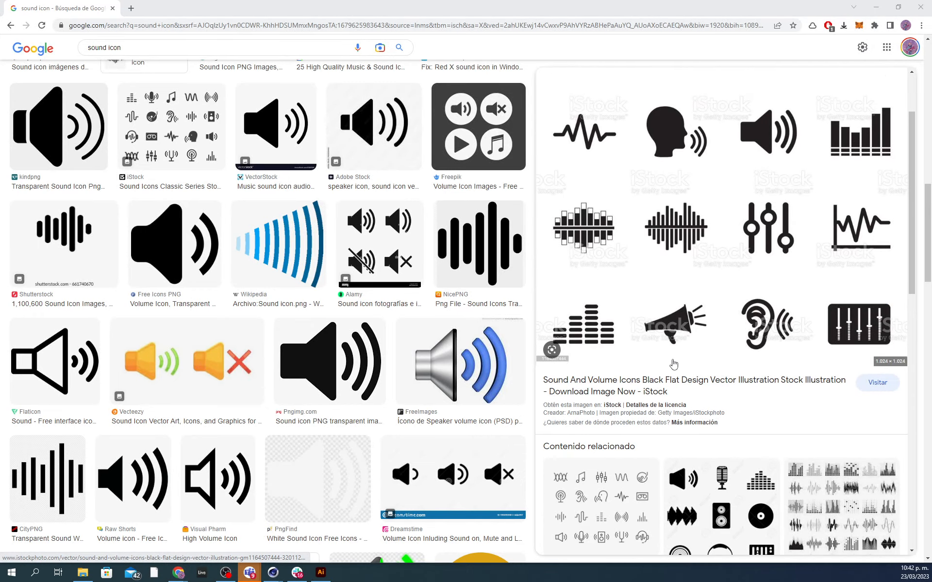
key("alt+Tab")
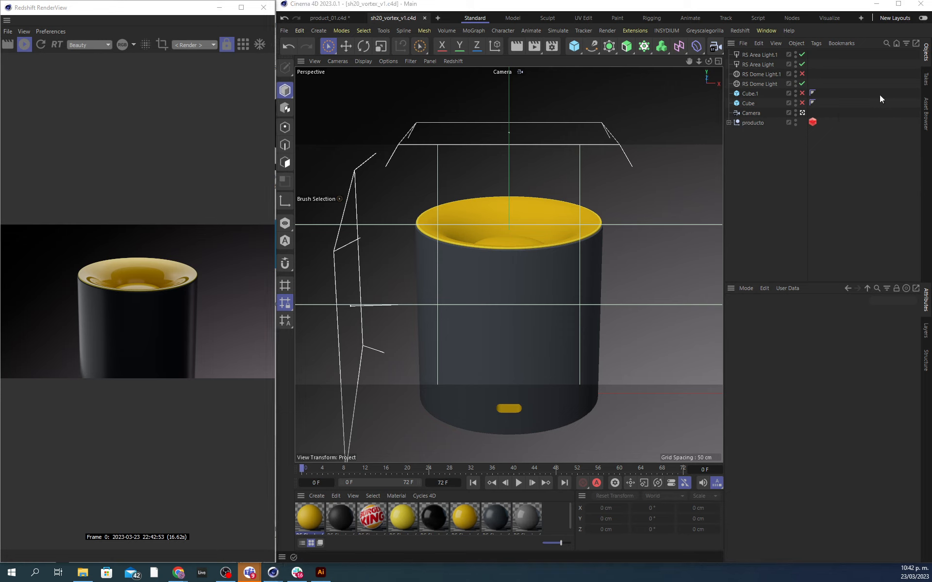
Step: Stop the live Redshift render, add a Circle spline and scale it down to a radius of about 66.4 cm
left_click(592, 49)
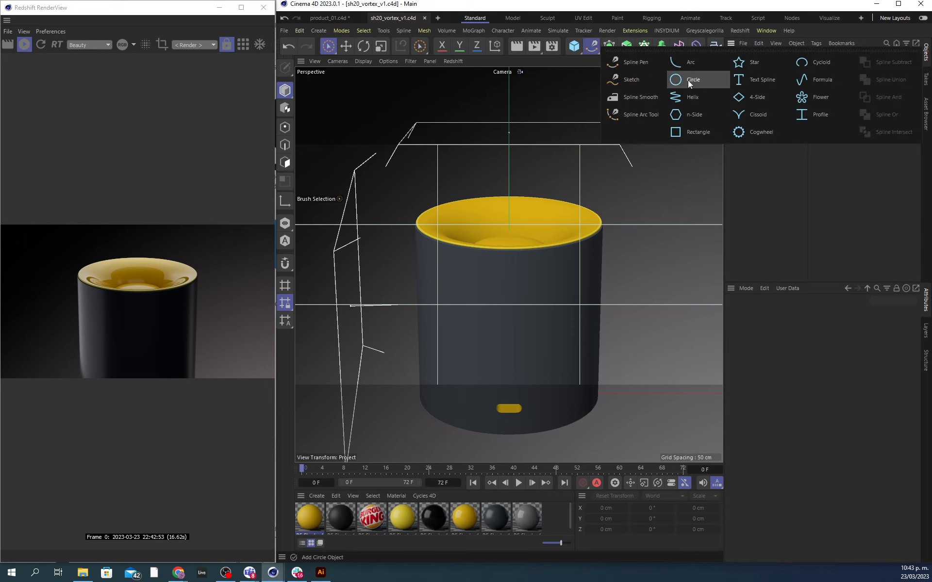
left_click(27, 45)
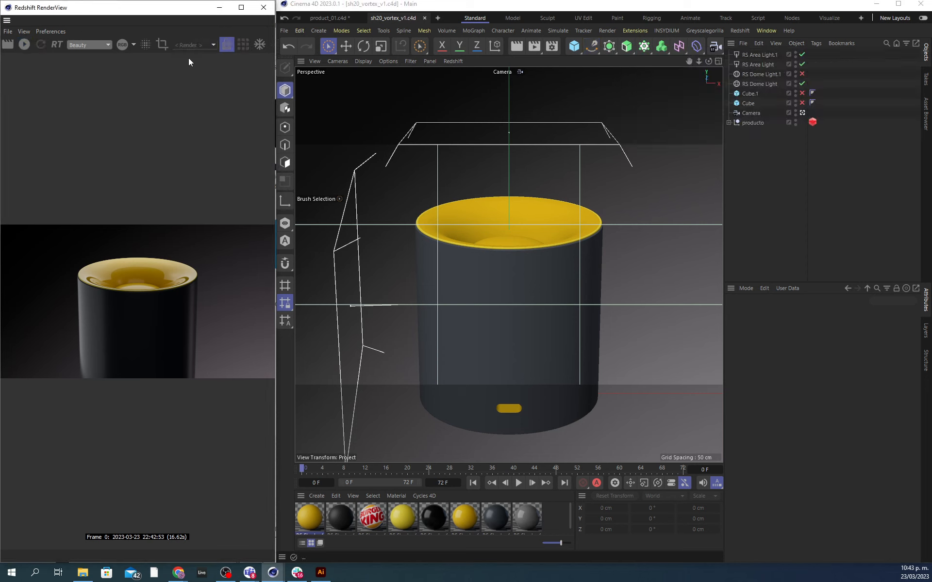
left_click(591, 47)
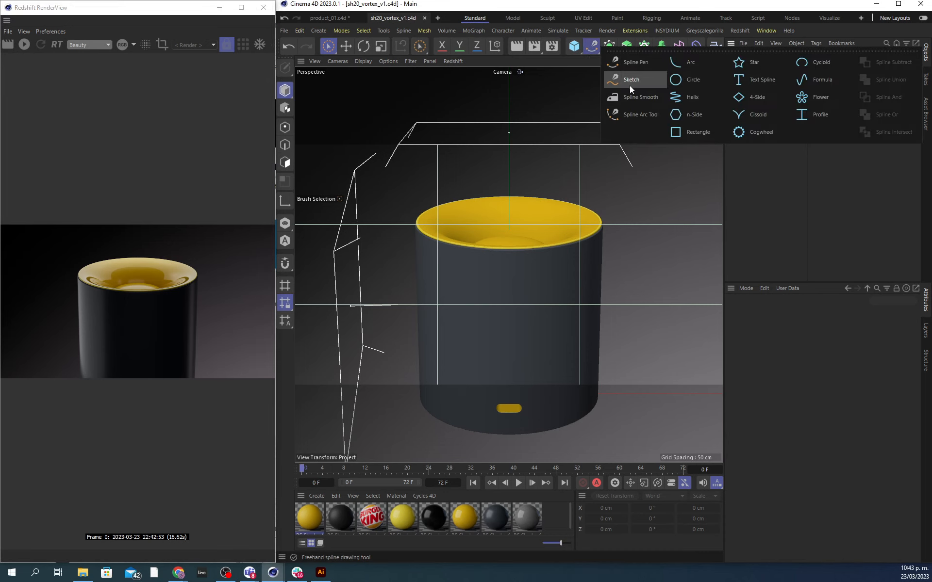
left_click(686, 83)
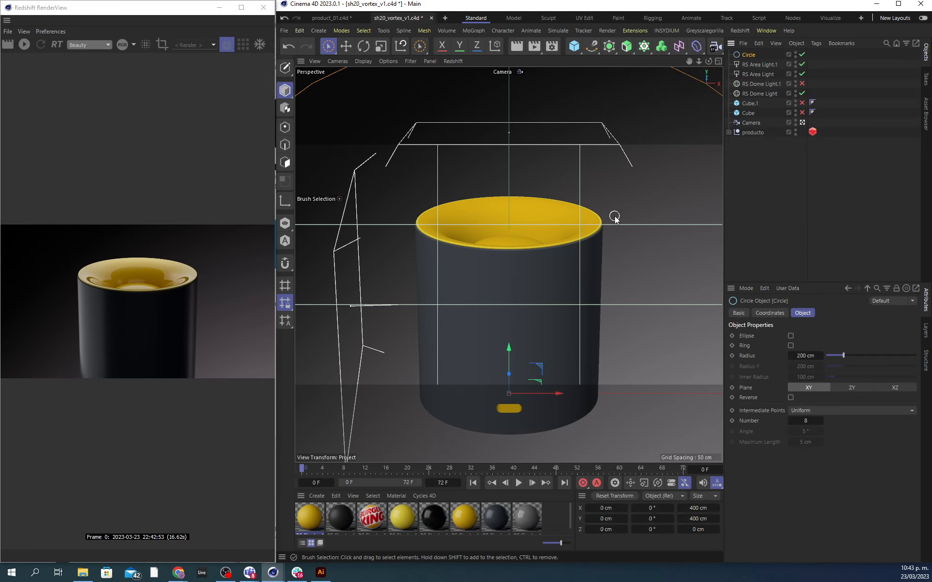
key("t")
left_click_drag(663, 210, 418, 290)
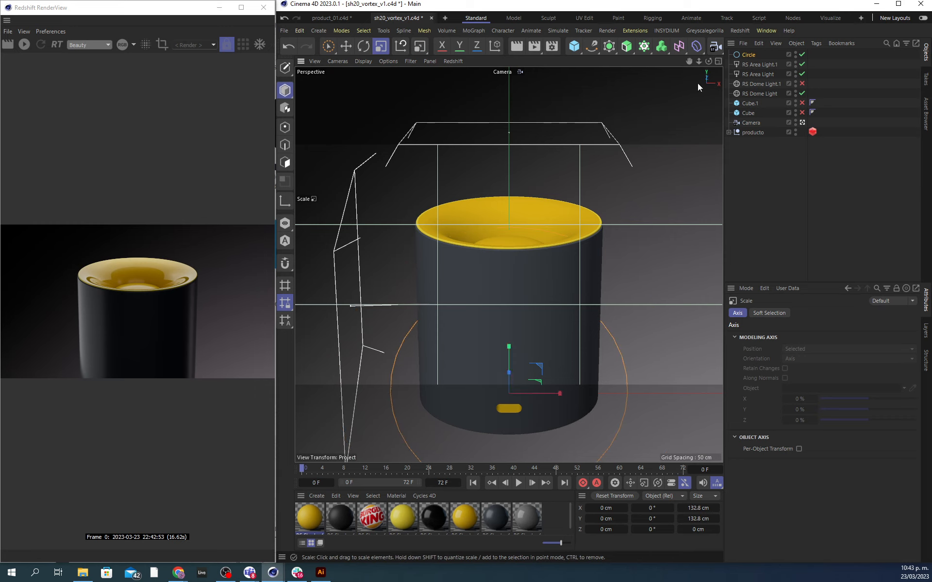
Step: Set the circle's intermediate point number to 73, keeping the Uniform mode
left_click(749, 54)
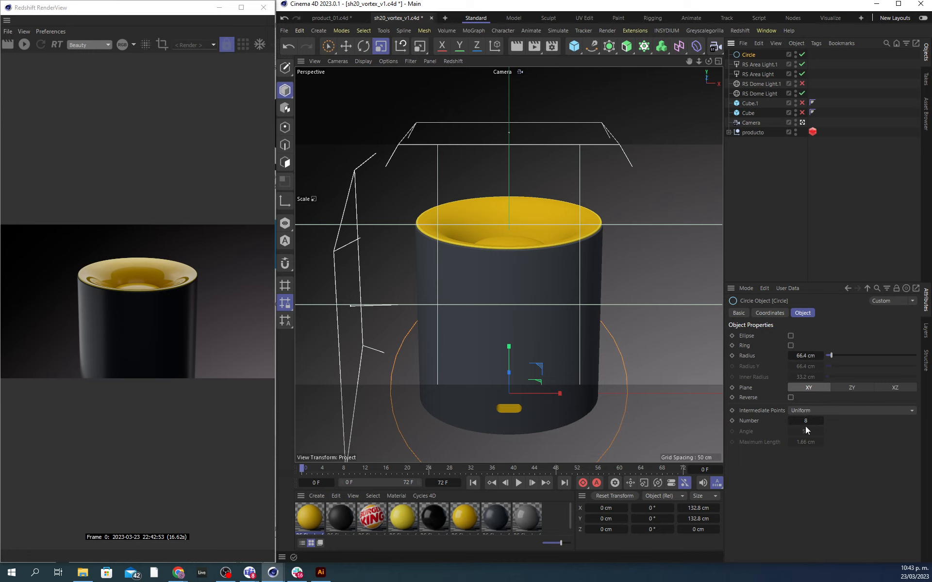
left_click(808, 412)
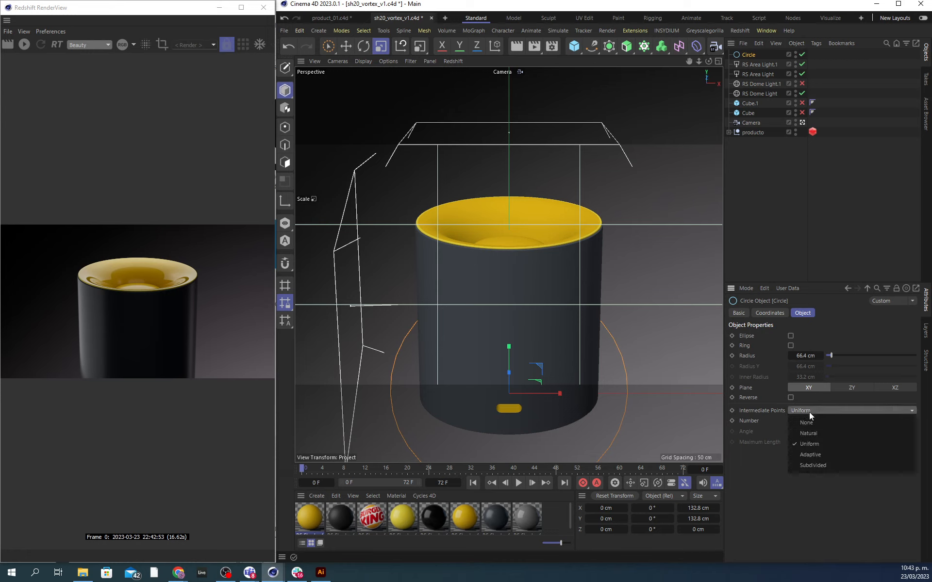
left_click(776, 467)
mouse_move(806, 420)
left_mouse_down()
mouse_move(816, 420)
mouse_move(807, 420)
left_mouse_up()
type("46")
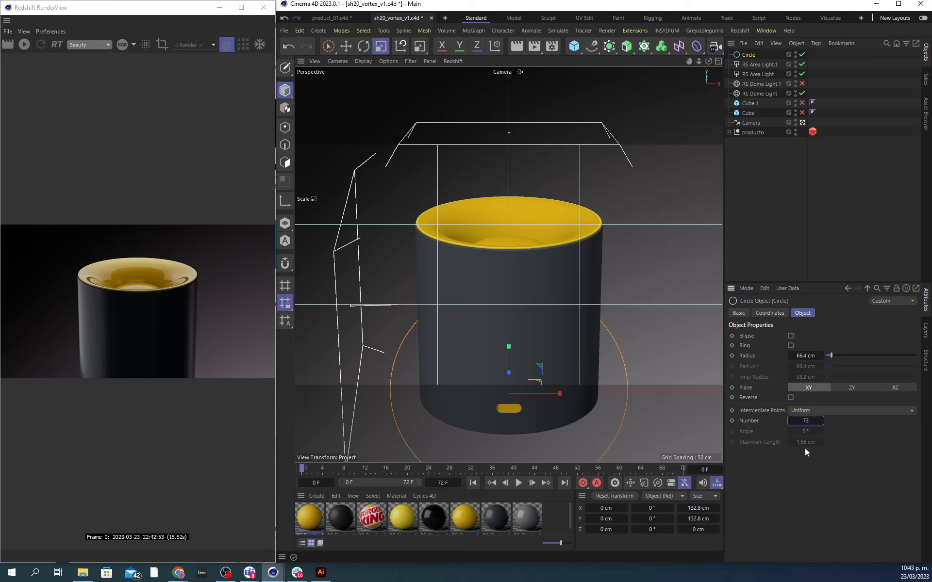
left_click(802, 410)
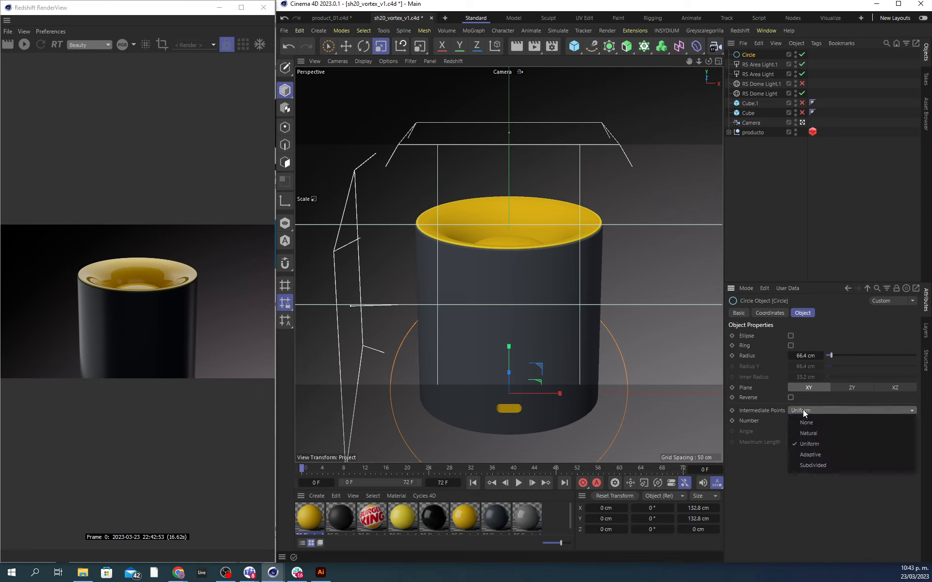
left_click(768, 475)
scroll(410, 291, "up", 1)
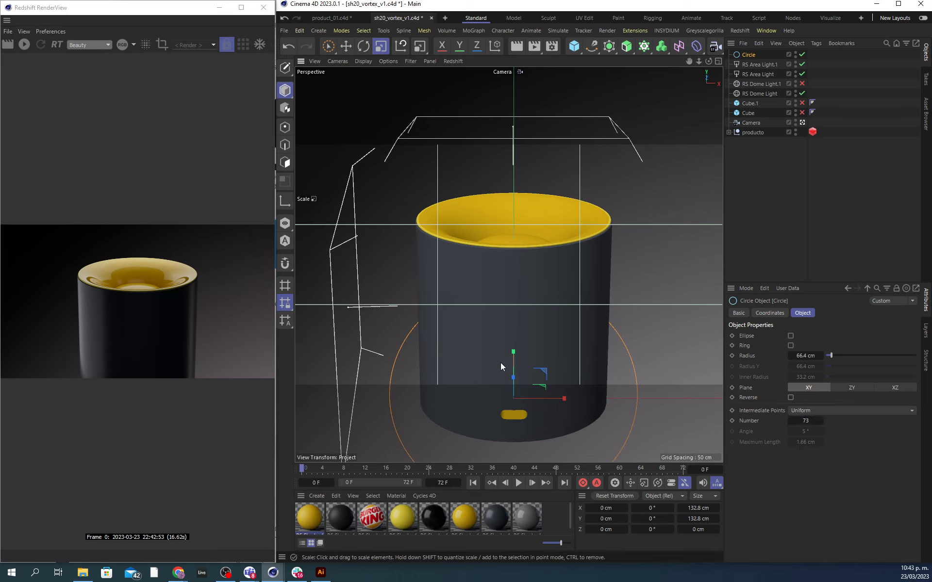
left_click(760, 178)
left_click(750, 123)
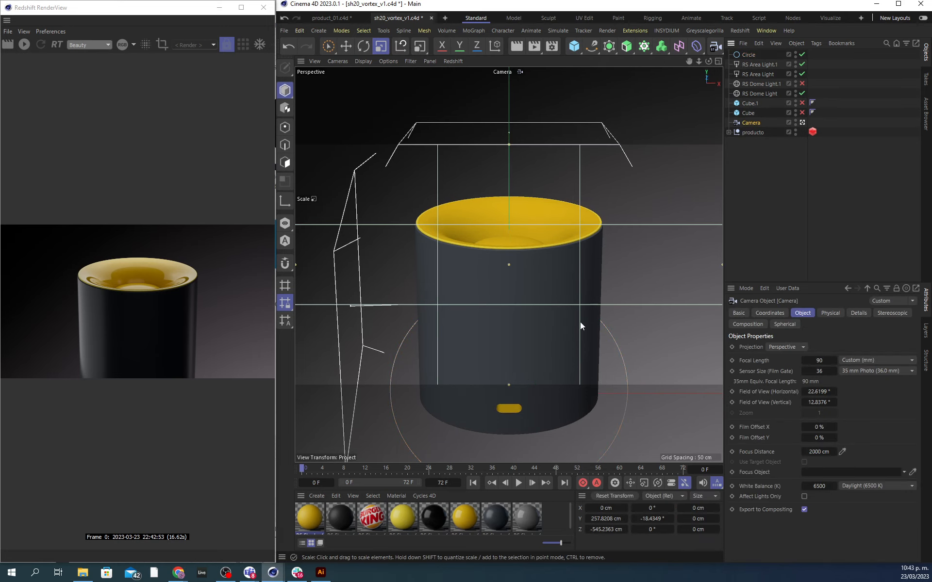
middle_click_drag(580, 322, 723, 317, "alt")
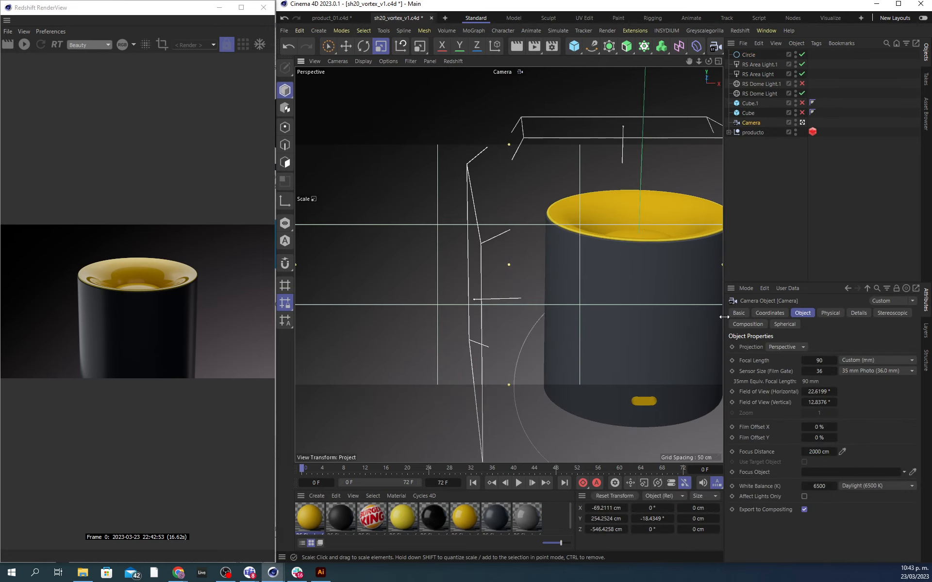
left_click(753, 206)
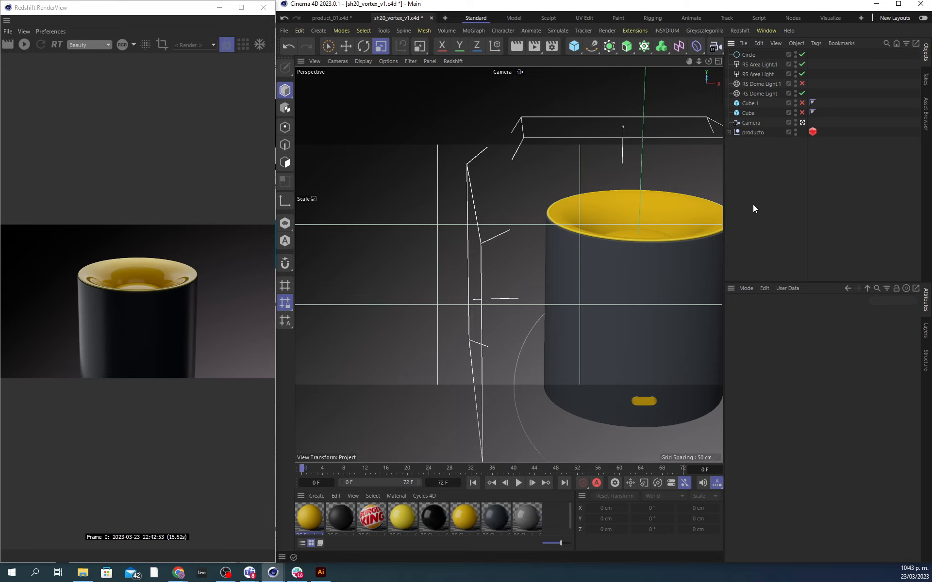
key("ctrl+shift+z")
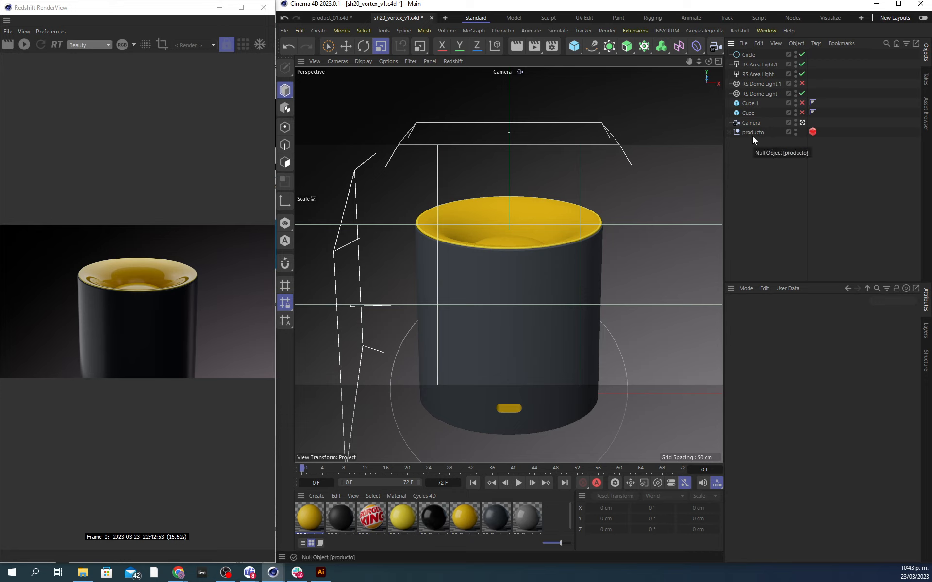
Step: Leave the scene camera for the default view and rotate the circle to -90° so it lies flat around the speaker's base
left_click(750, 56)
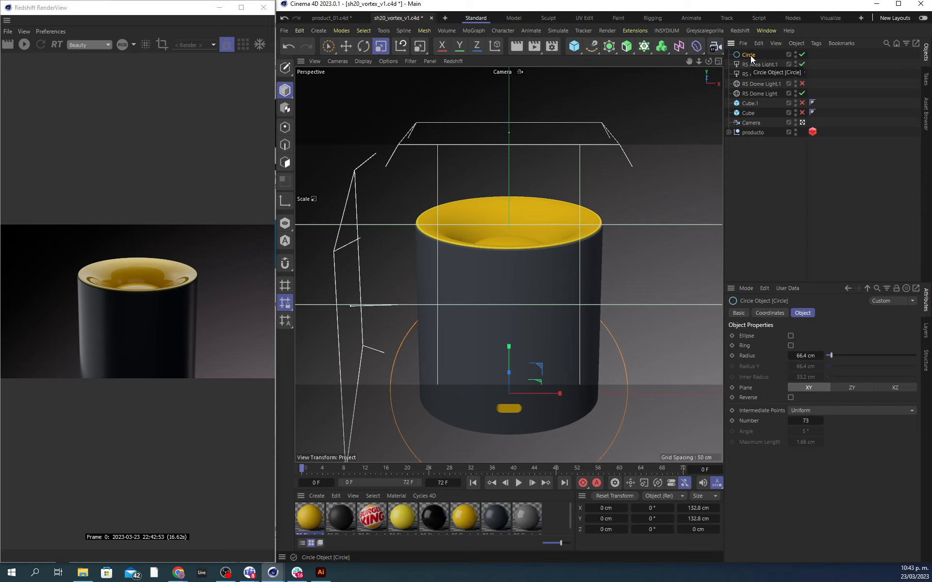
left_click(802, 122)
left_click_drag(581, 289, 538, 293, "alt")
key("r")
left_click(781, 172)
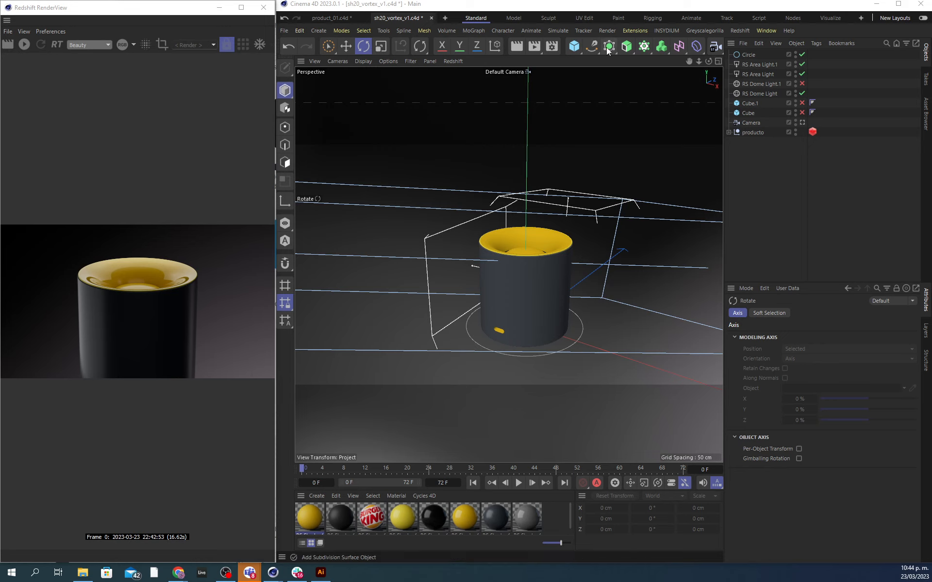
left_click(591, 45)
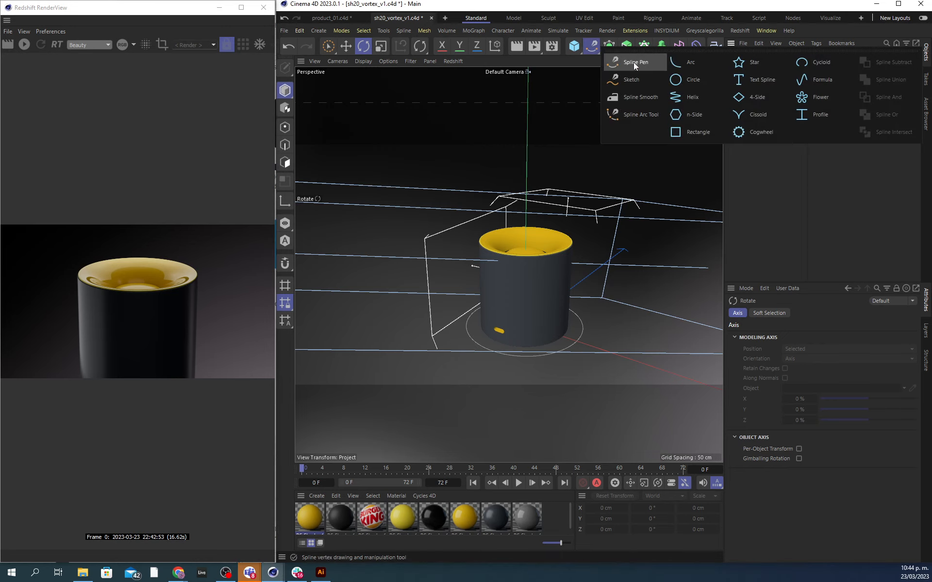
left_click(772, 220)
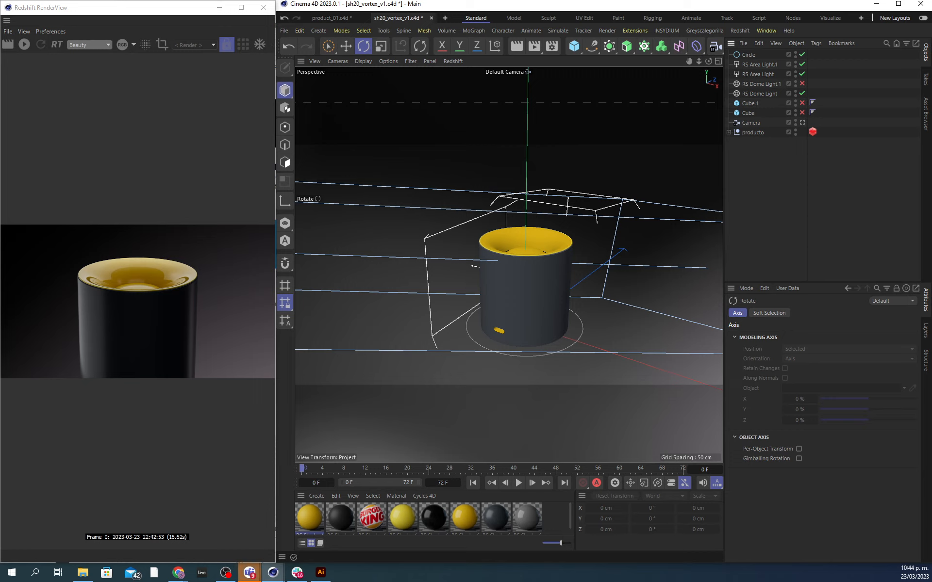
left_click(749, 54)
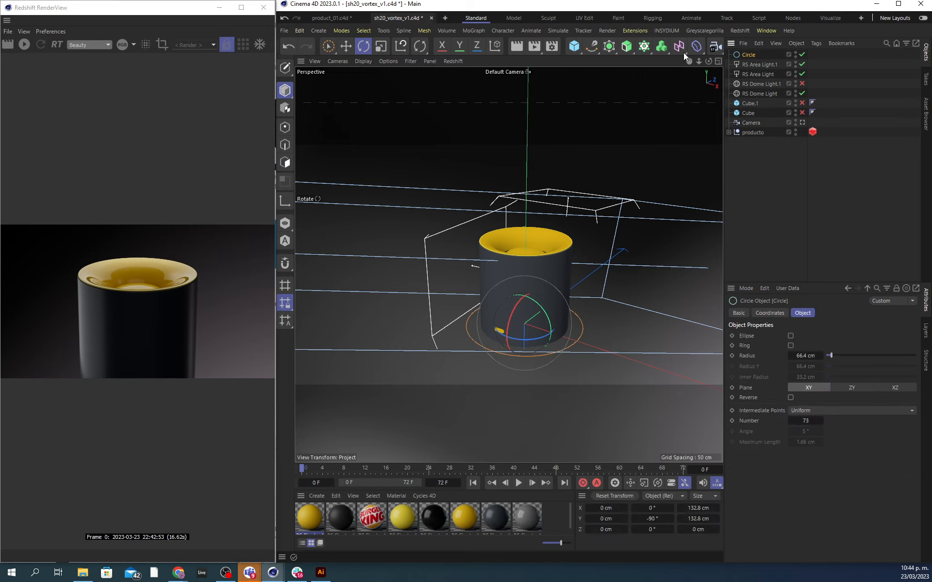
left_click(758, 202)
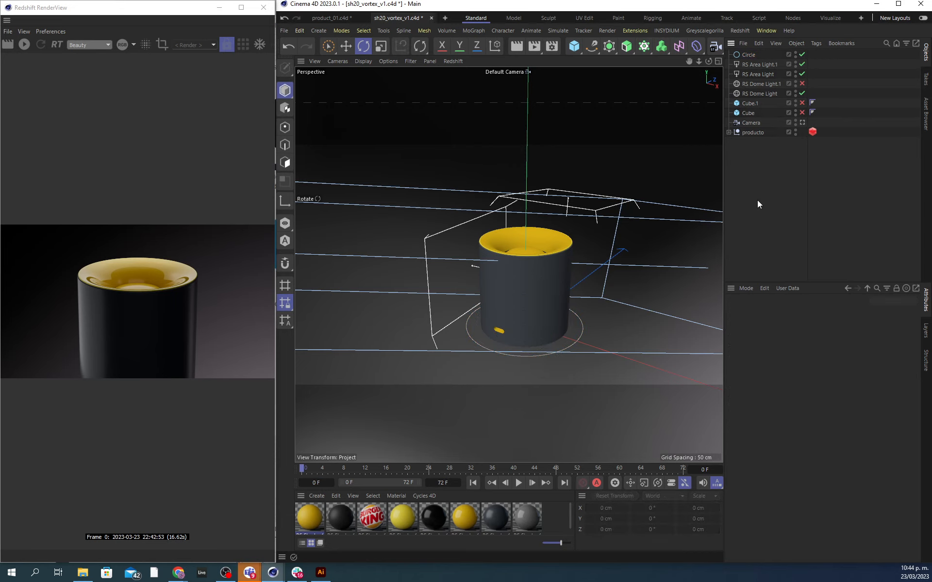
key("space")
key("space")
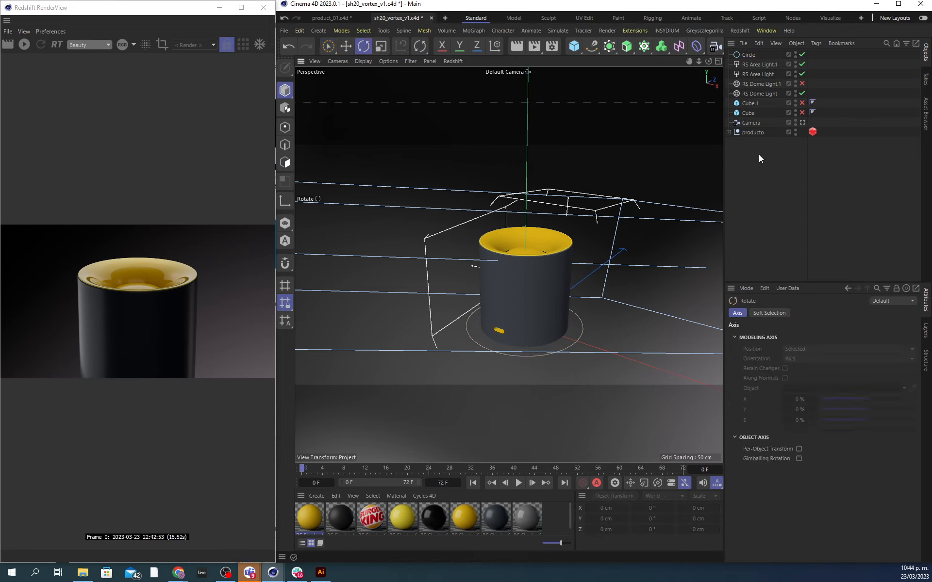
key("space")
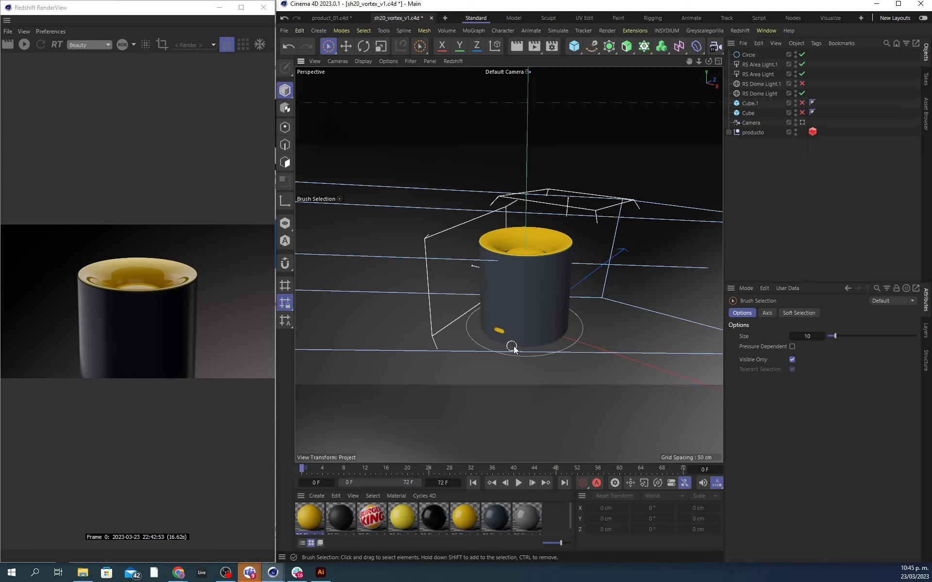
scroll(512, 344, "up", 1)
scroll(558, 338, "up", 6)
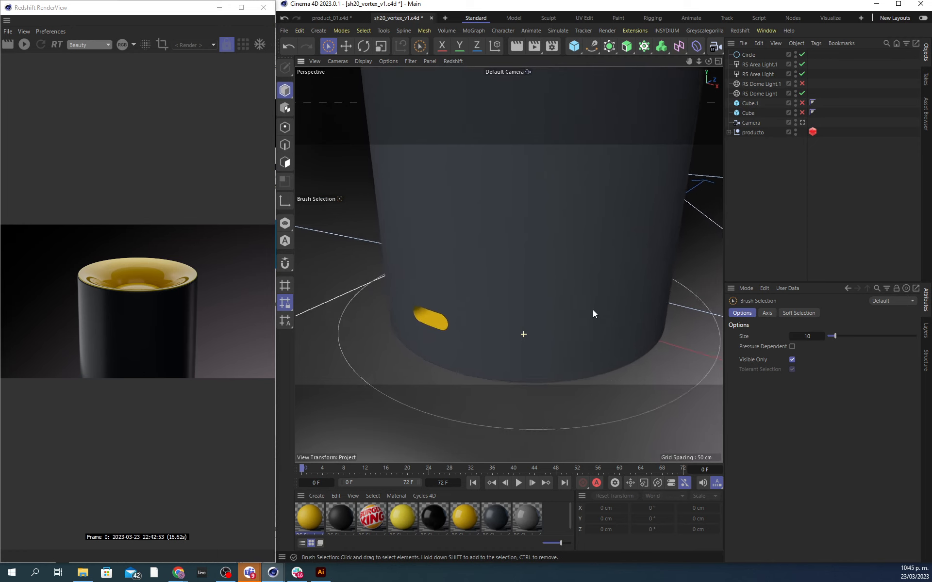
scroll(589, 311, "down", 5)
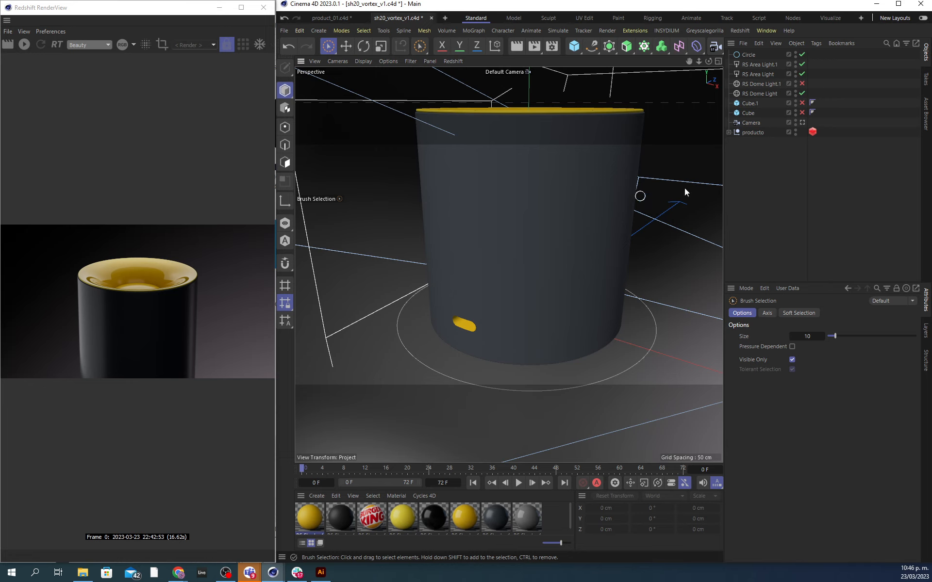
Step: Check the flat circle through the scene camera, return to the default camera and inspect the selected circle from above
left_click(802, 122)
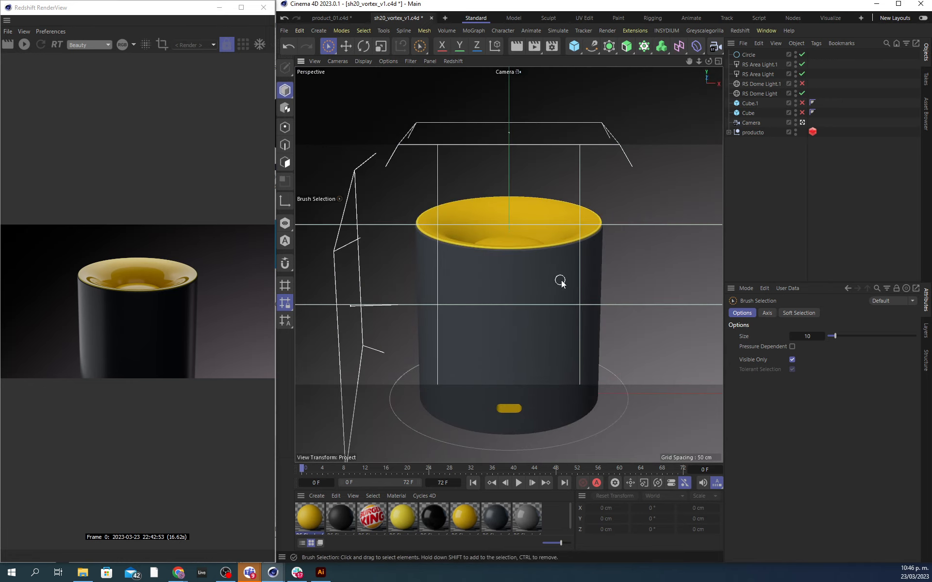
left_click_drag(557, 279, 619, 282, "alt")
key("ctrl+shift+z")
left_click(802, 124)
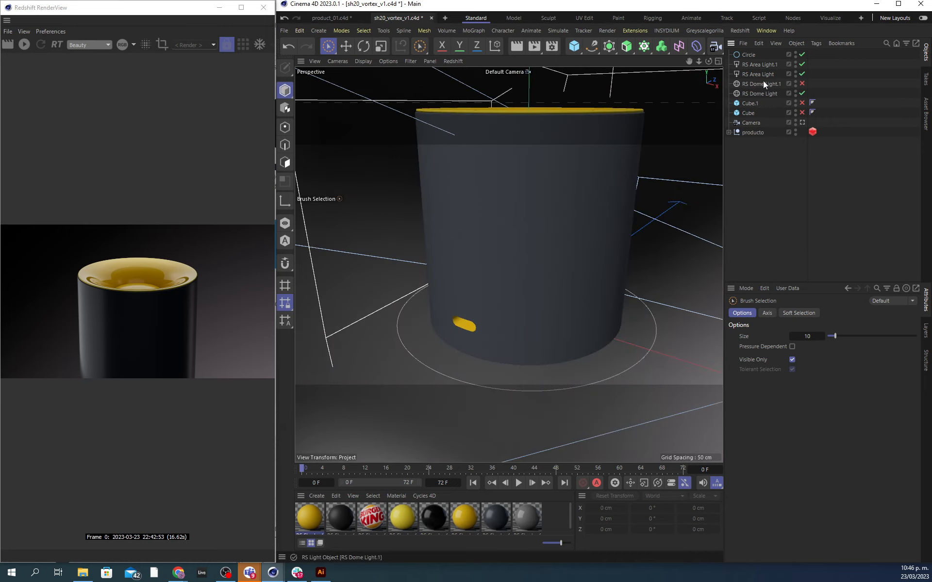
left_click(748, 54)
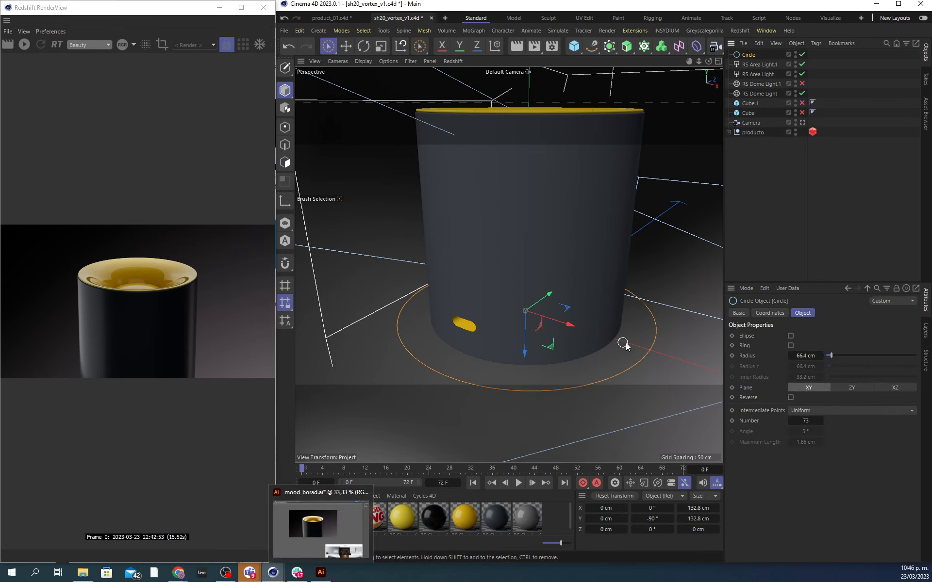
left_click_drag(561, 275, 578, 290, "alt")
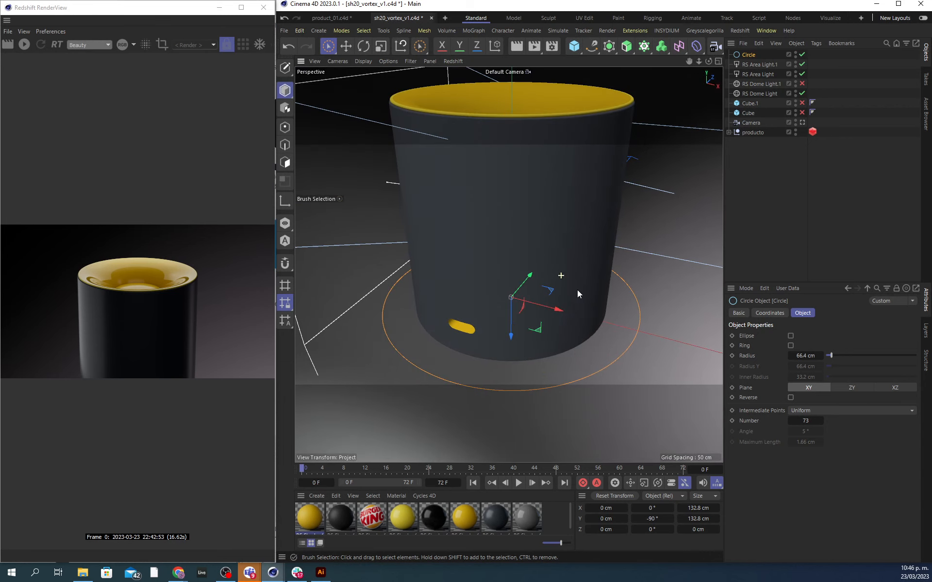
Step: Revisit the "sound icon" image results in Chrome and return to Cinema 4D
mouse_move(180, 577)
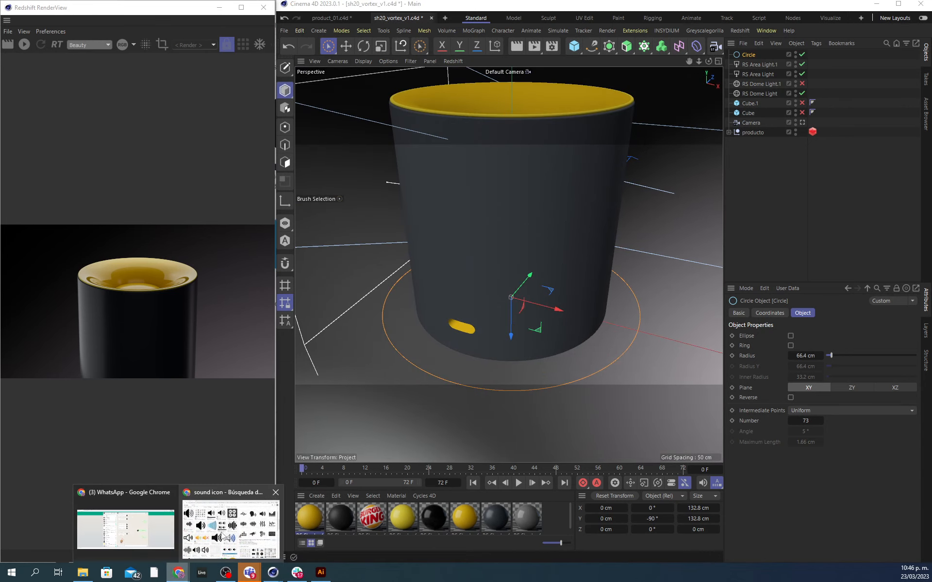
left_click(221, 533)
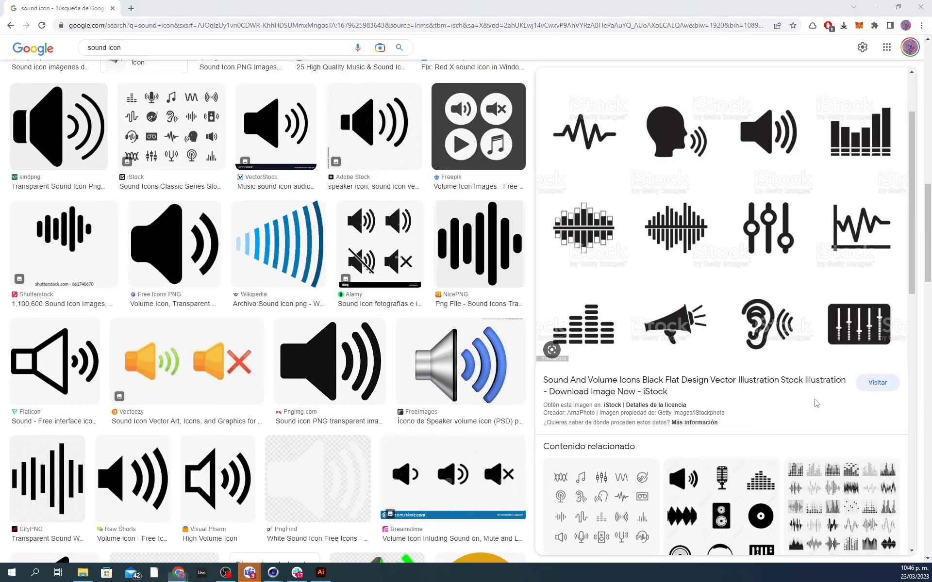
key("alt+Tab")
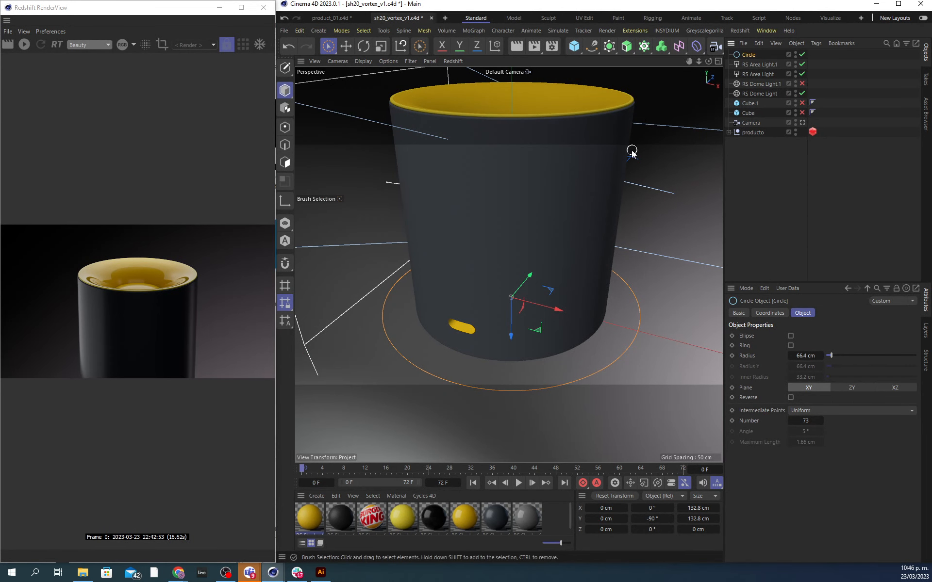
left_click(609, 48)
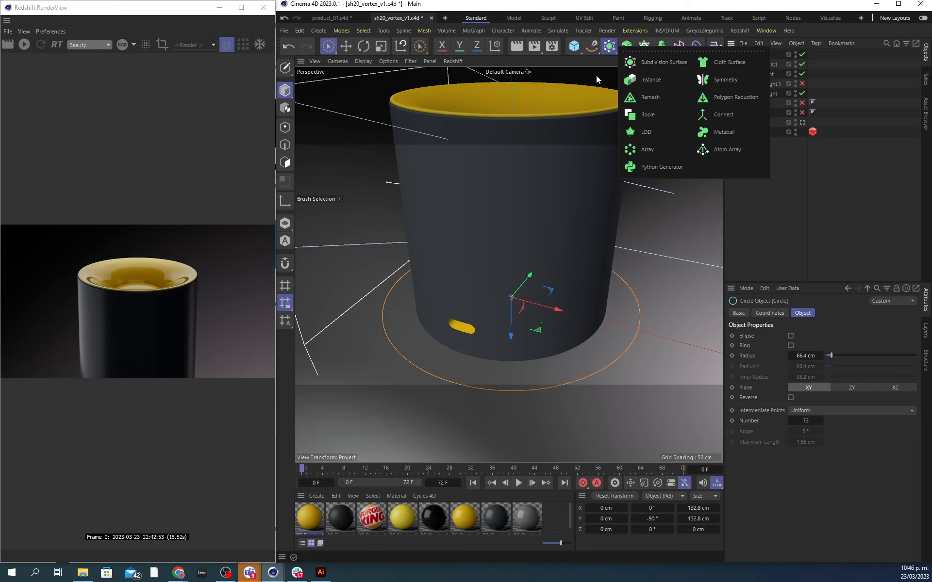
left_click(626, 46)
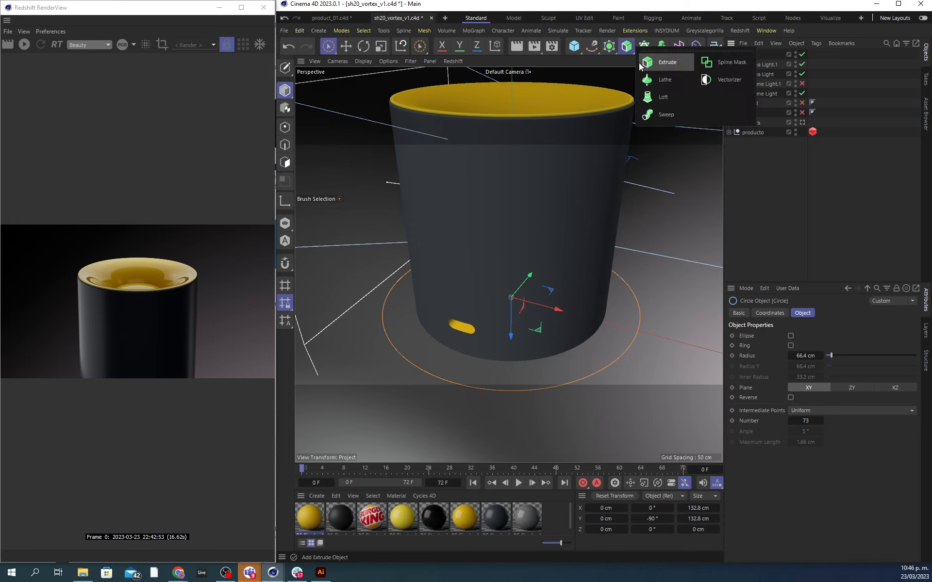
left_click(665, 115, "alt")
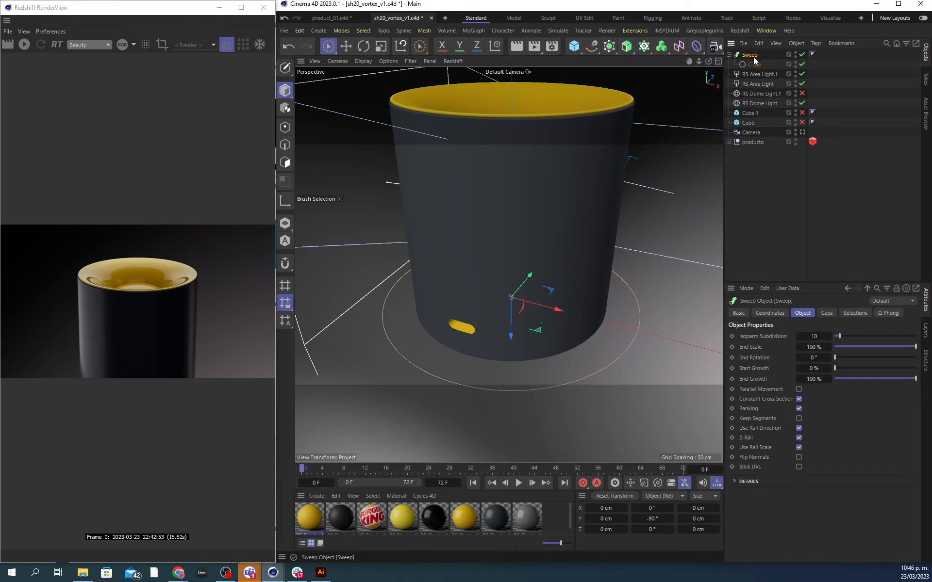
key("ctrl+z")
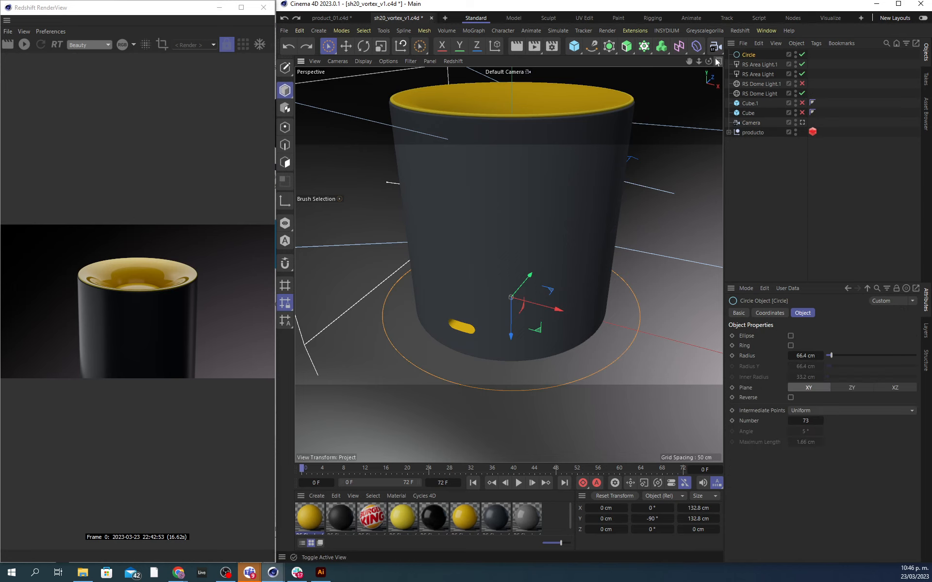
Step: Add a Sweep generator as the parent of the flat circle spline around the speaker's base
left_click(626, 46)
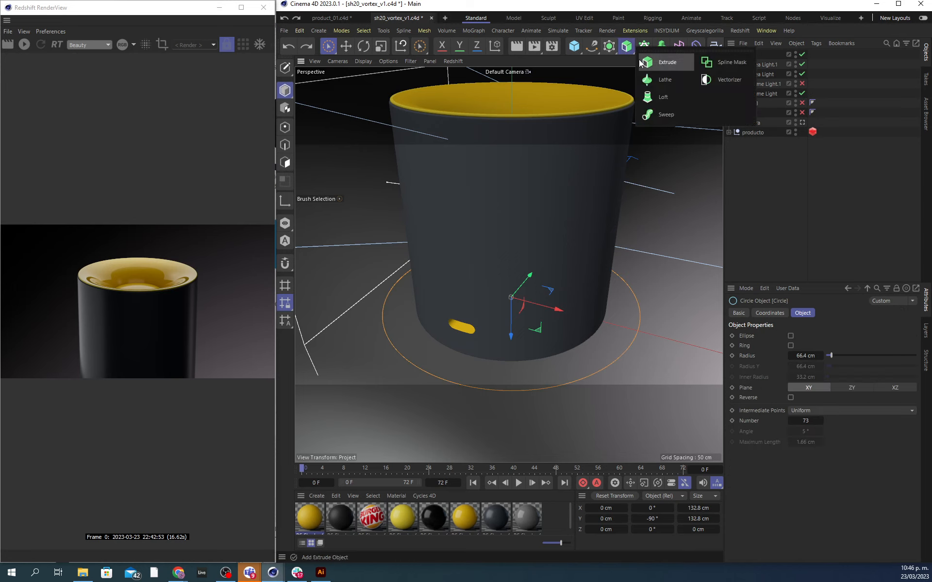
left_click(666, 114)
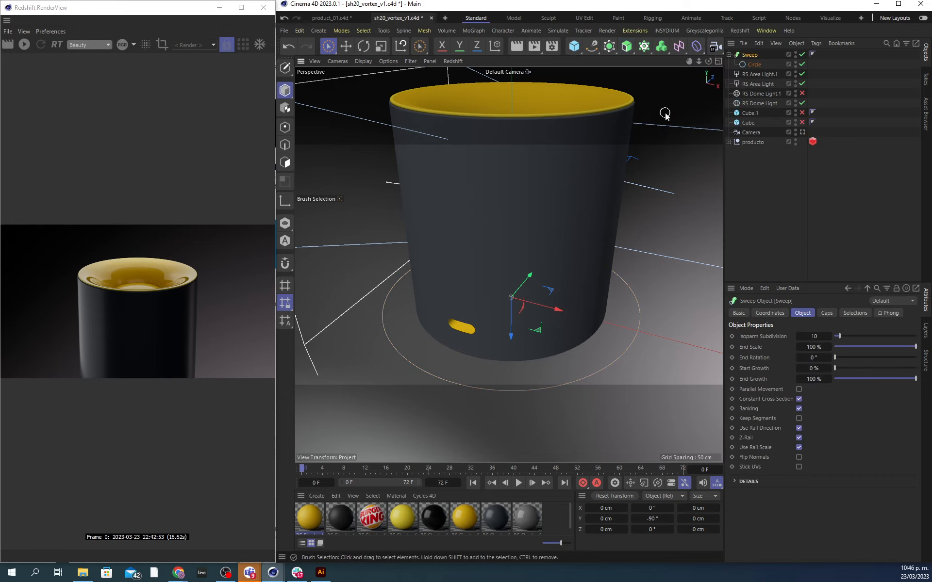
left_click(752, 65)
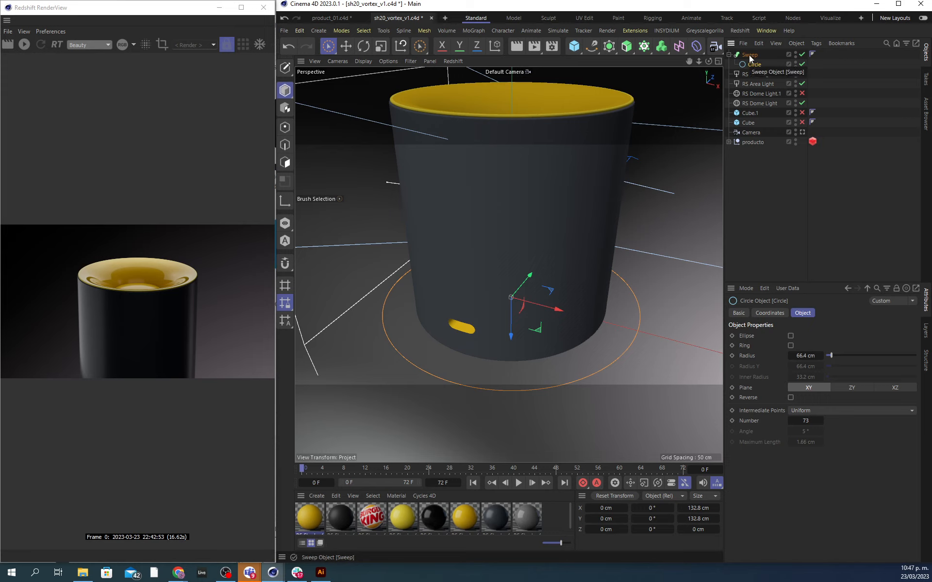
left_click_drag(755, 65, 747, 60)
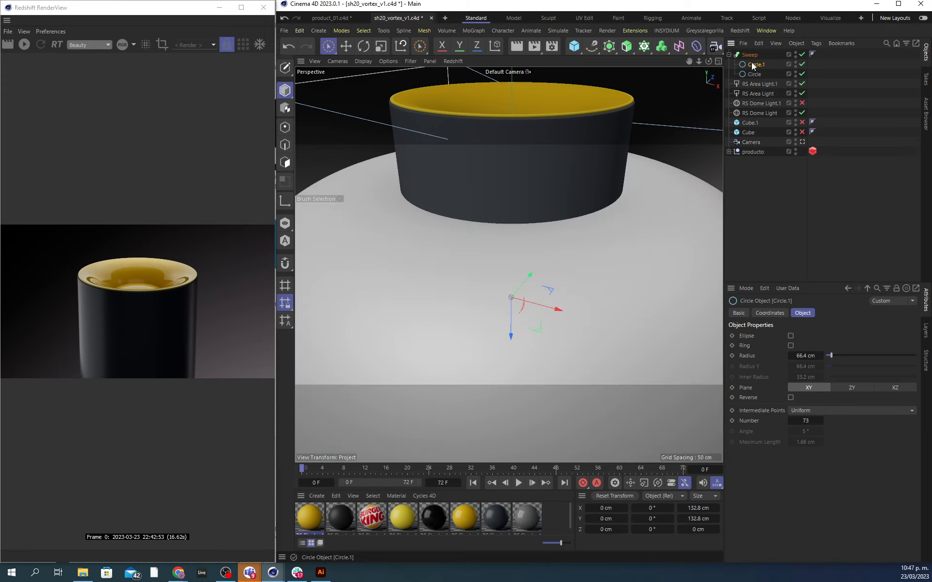
key("t")
left_click_drag(626, 214, 314, 334)
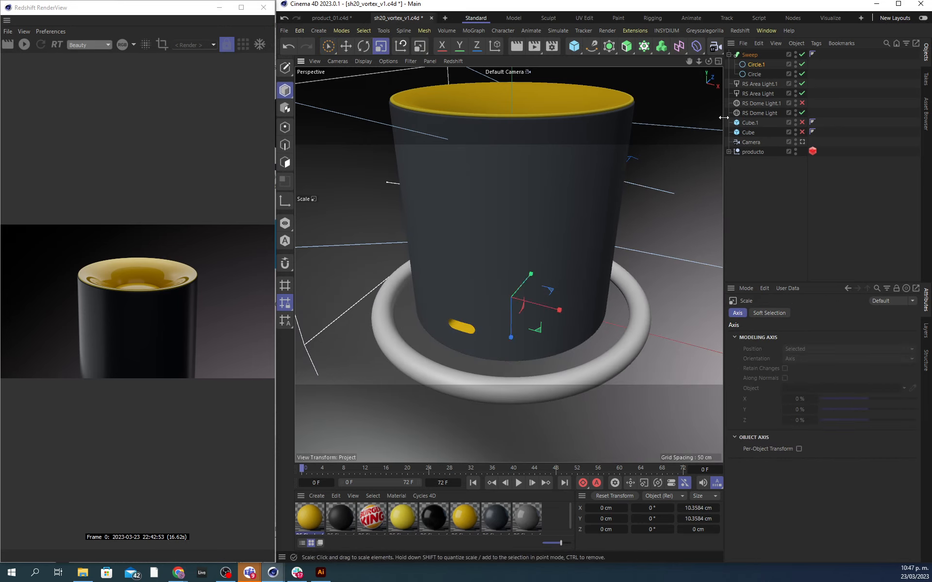
left_click(756, 65)
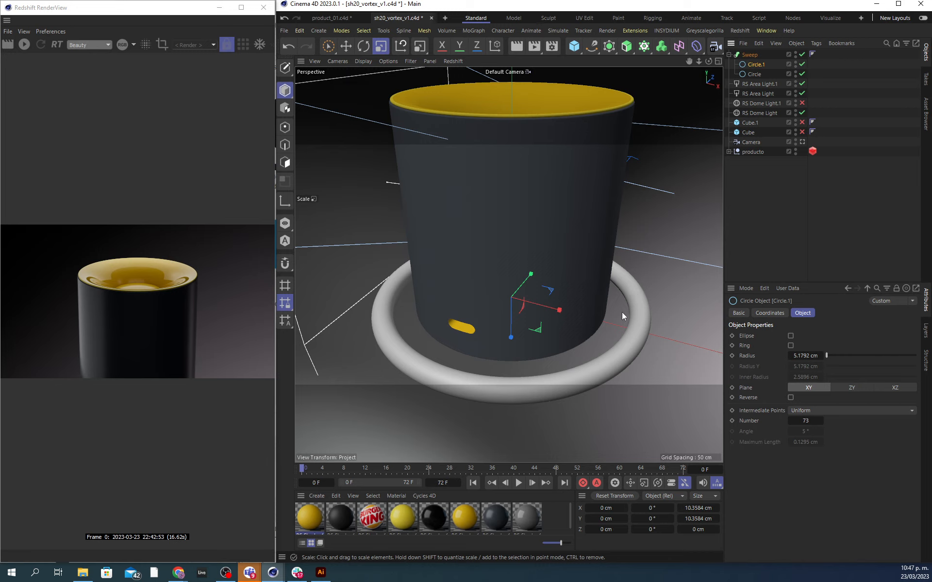
key("Delete")
left_click(750, 63)
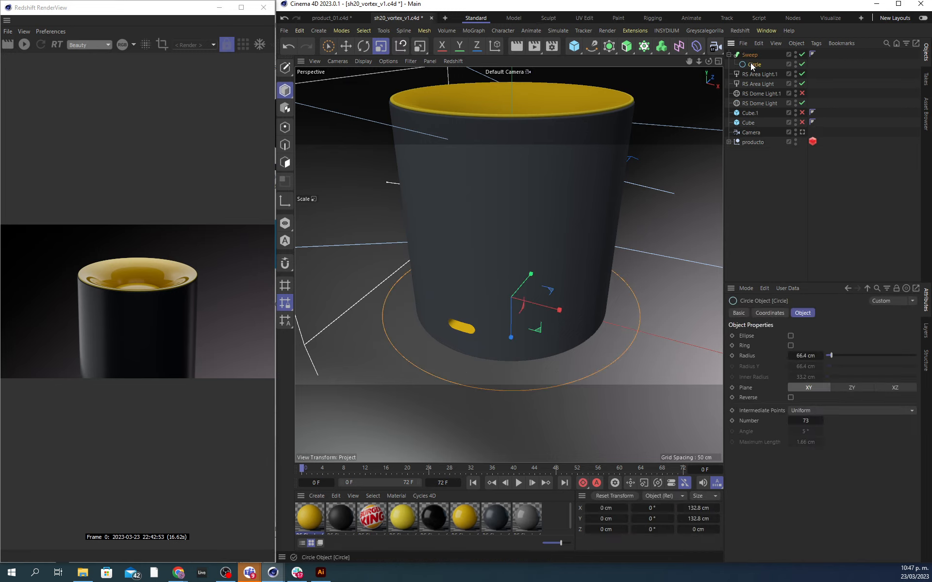
left_click(591, 46)
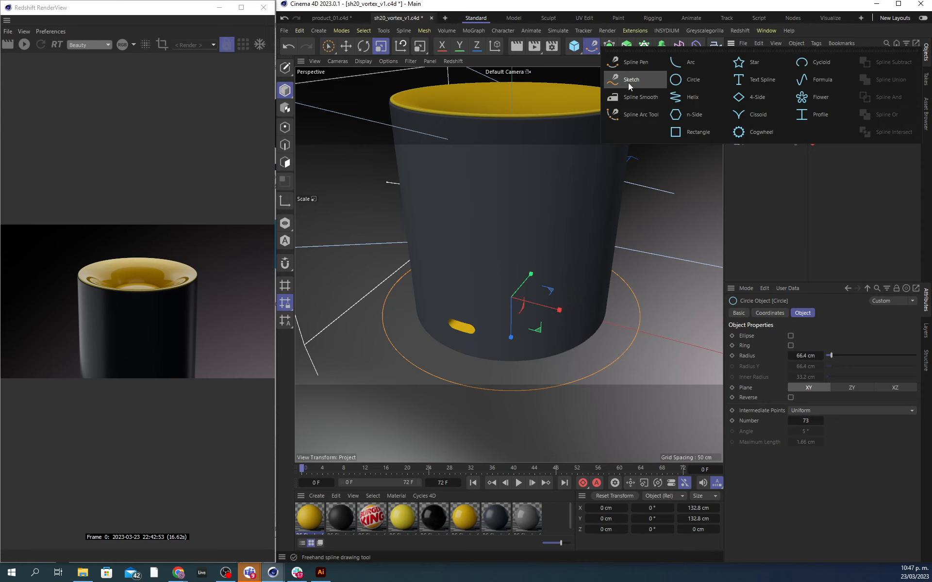
left_click(807, 98)
left_click_drag(748, 54, 753, 69)
left_click_drag(699, 100, 342, 335)
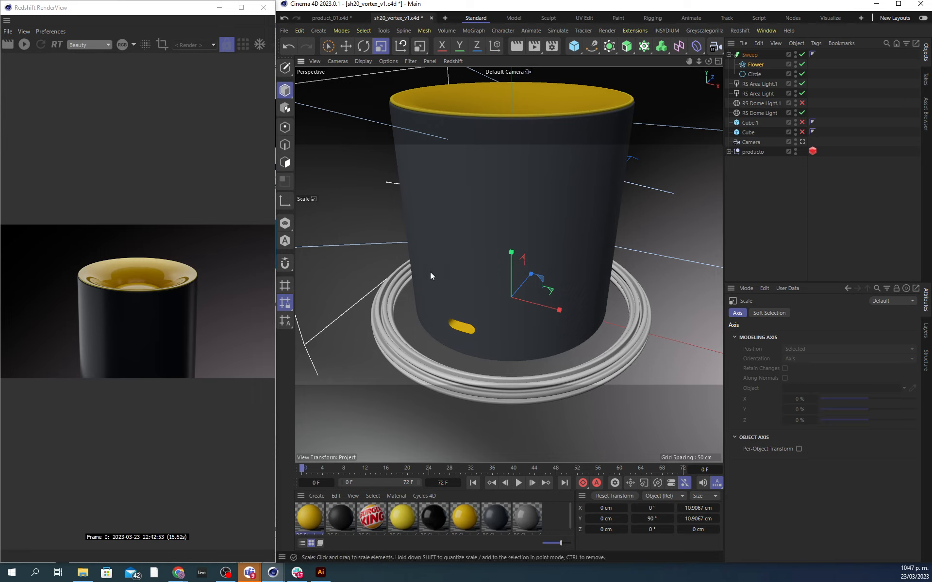
left_click(756, 65)
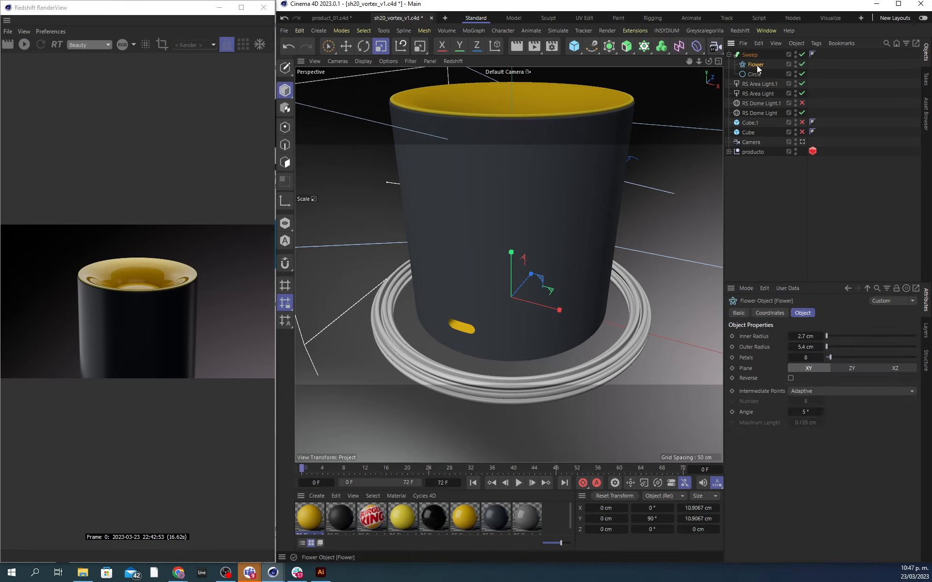
key("Delete")
Step: Duplicate the circle inside the Sweep as its profile and scale the copy to about 2.1 cm across for a thin ring
left_click_drag(756, 65, 753, 60, "ctrl")
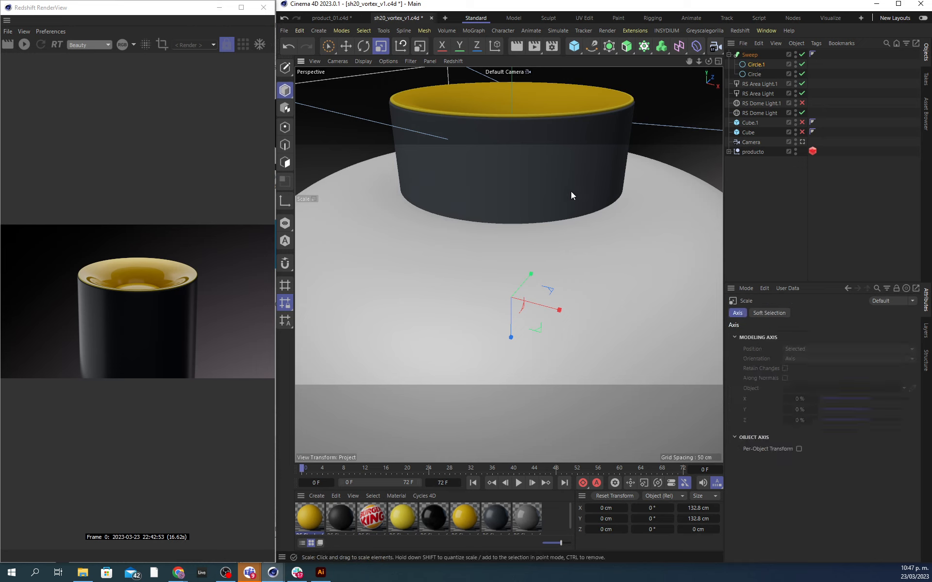
left_click_drag(570, 191, 331, 378)
left_click(753, 48)
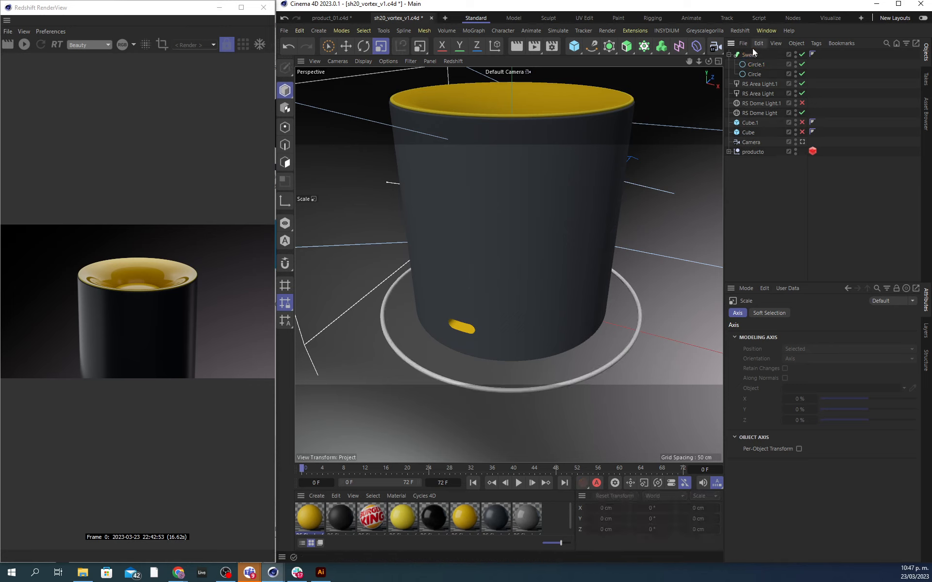
Step: Add a MoGraph Cloner as the parent of the Sweep ring
left_click(750, 51)
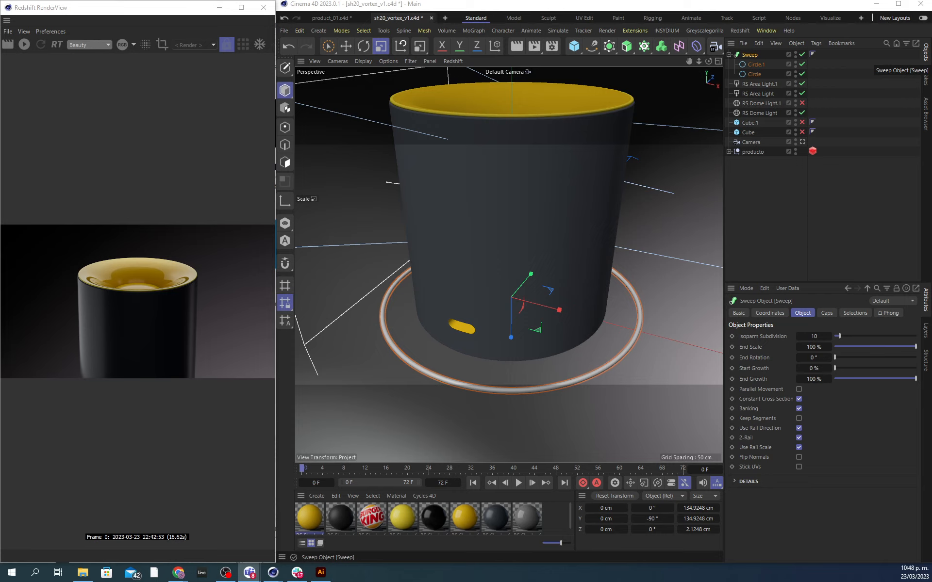
left_click(753, 56)
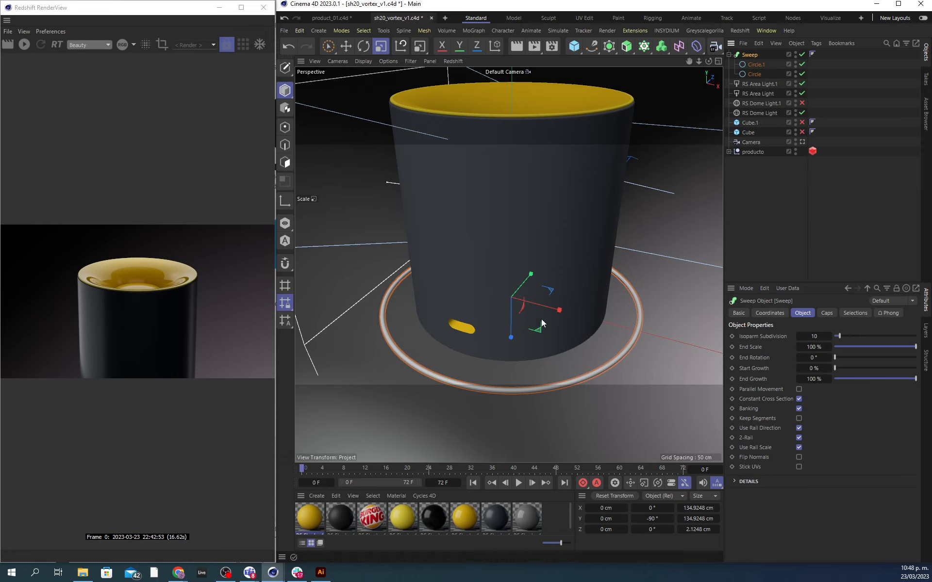
left_click_drag(576, 252, 559, 289, "alt")
right_click_drag(560, 289, 537, 270, "alt")
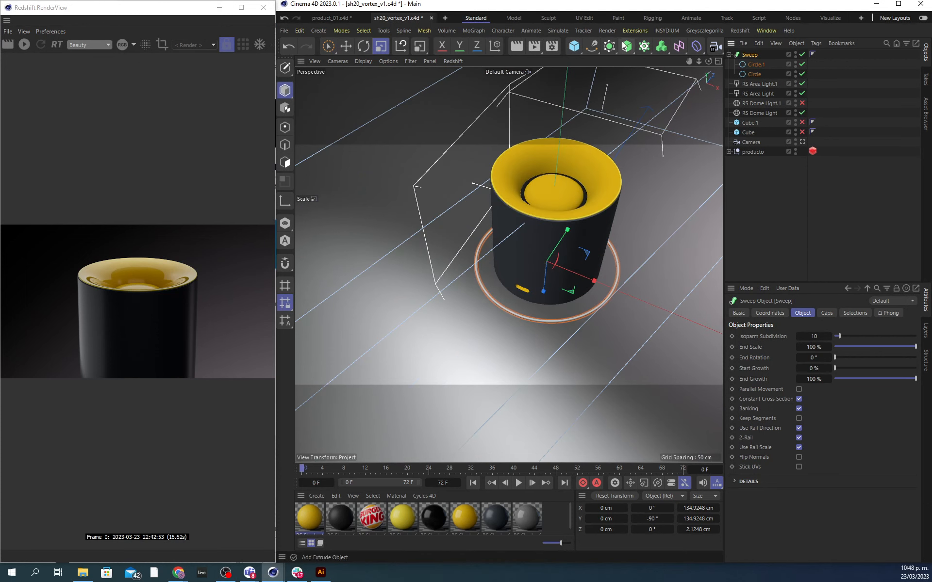
left_click(468, 31)
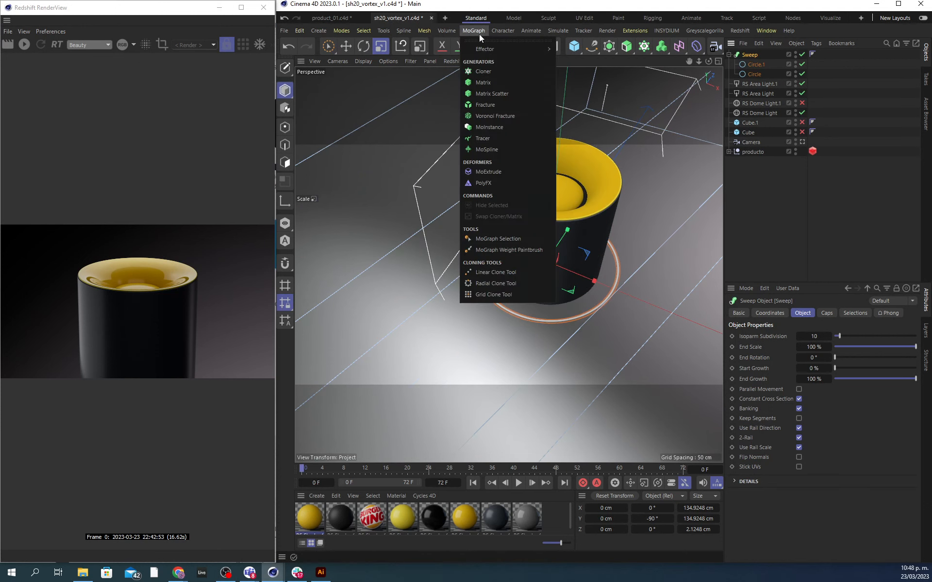
key("Escape")
left_click(490, 69, "alt")
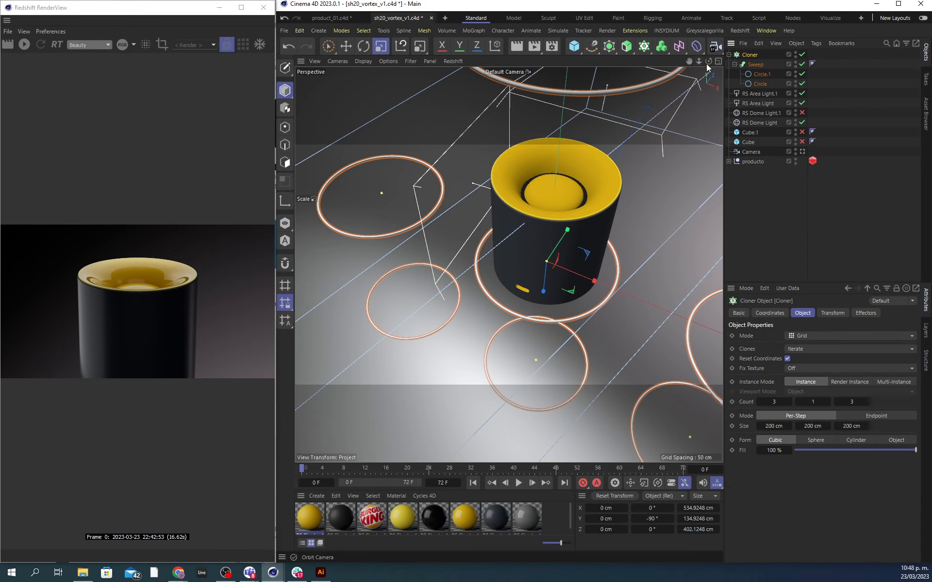
Step: Change the Cloner to Linear mode with a count of 2
left_click_drag(537, 278, 567, 242, "alt")
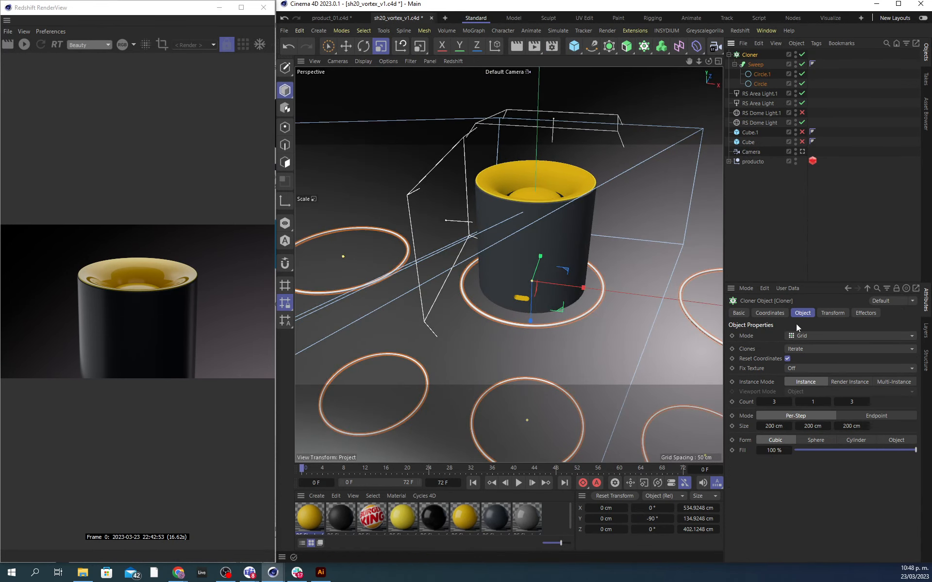
left_click(801, 335)
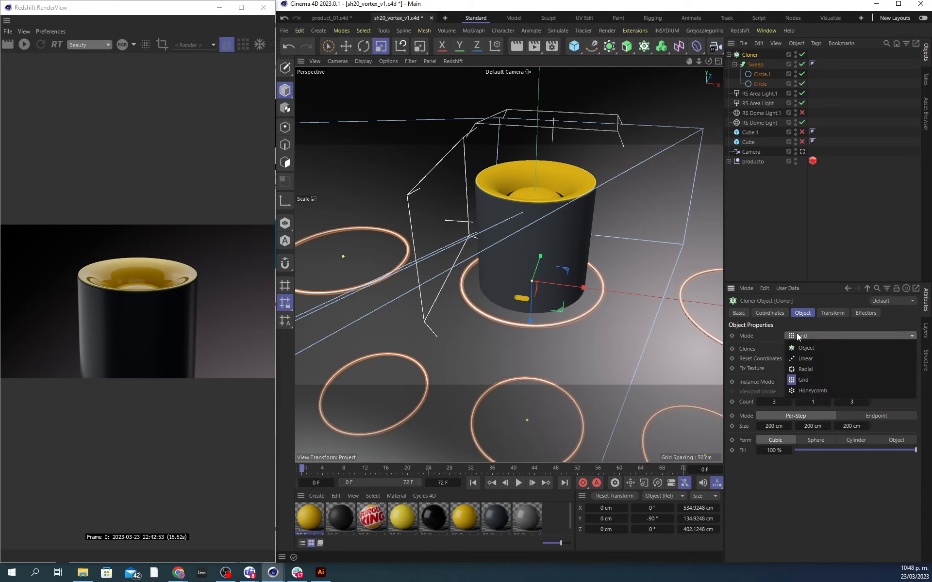
left_click(804, 359)
left_click_drag(673, 301, 490, 274, "alt")
left_click_drag(805, 401, 802, 403)
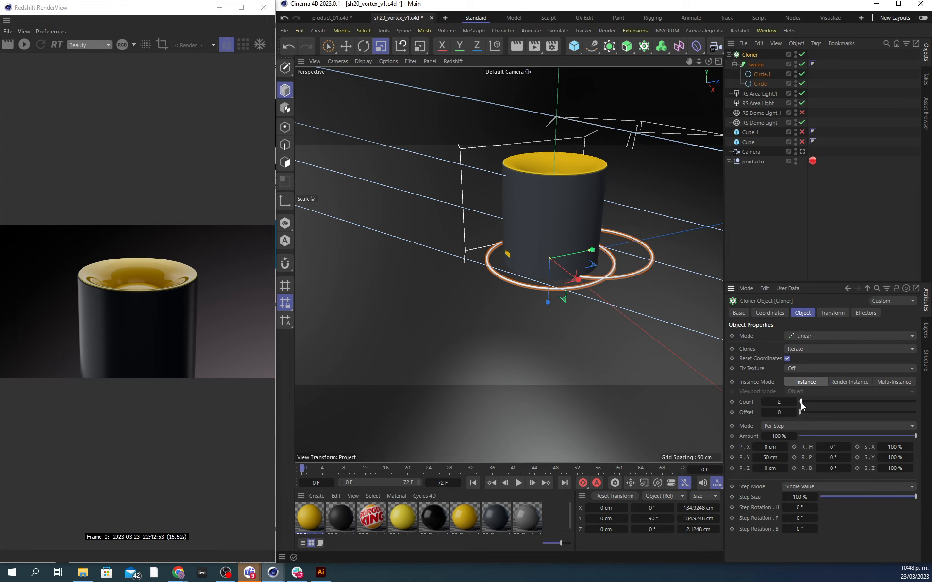
Step: Try setting the Cloner's per-step Y position to 0 cm and undo the change
left_click(772, 457)
type("0")
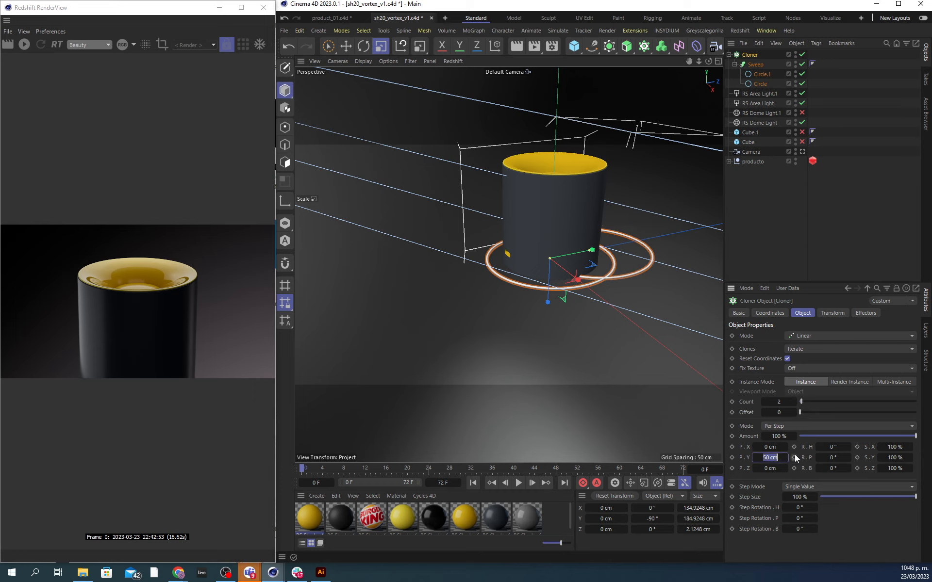
key("Return")
left_click_drag(770, 457, 770, 458)
key("ctrl+z")
Step: Set the Cloner's per-step scale to 120% in X, Y and Z
left_click(897, 447)
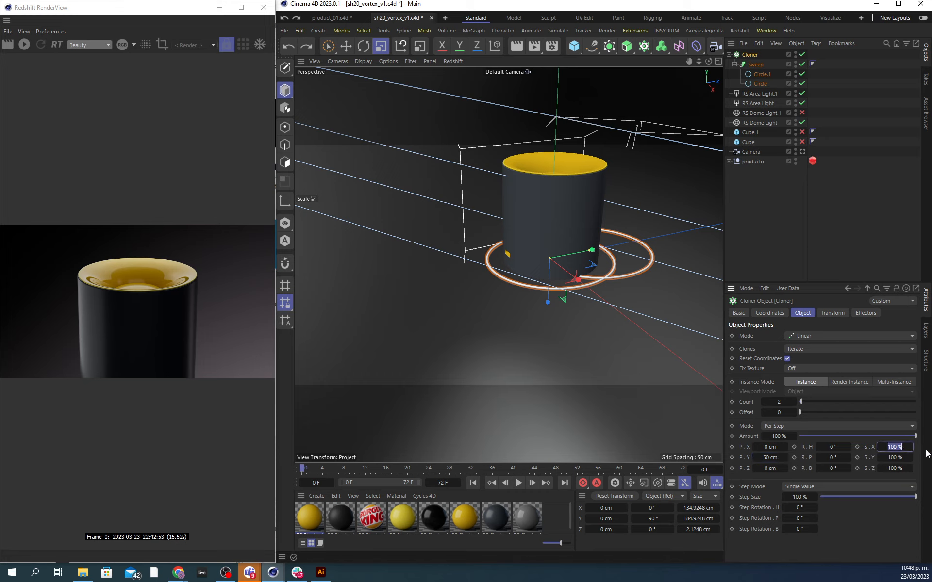
type("120")
key("Tab")
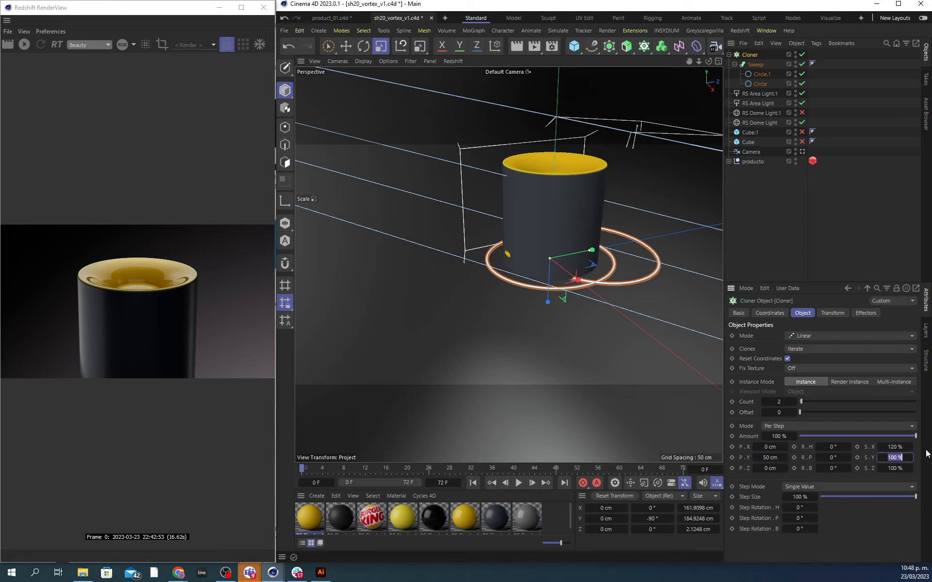
type("120")
key("Tab")
type("120")
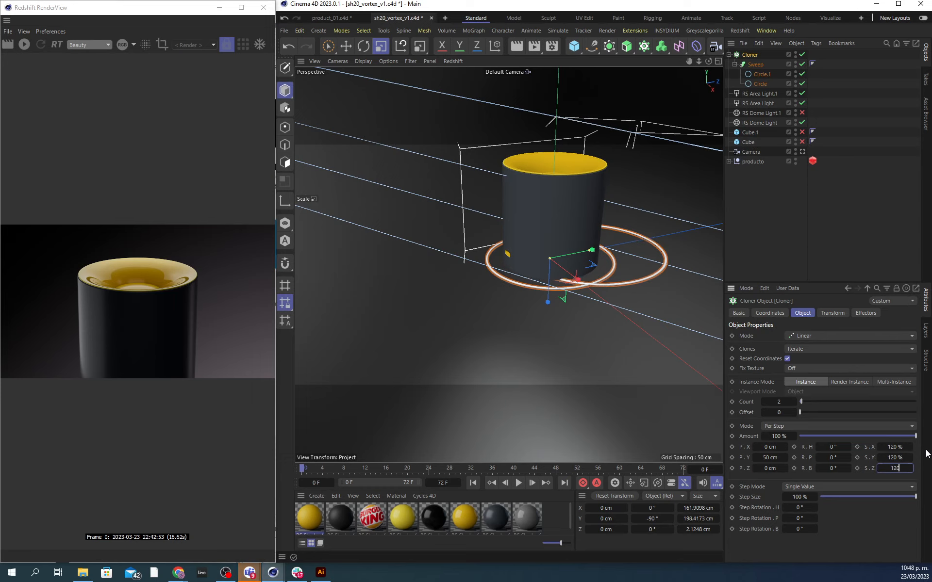
key("Tab")
Step: Set the Cloner's per-step Y position to 0 cm and raise its count to 10 for flat concentric rings
double_click(772, 459)
type("0")
key("Return")
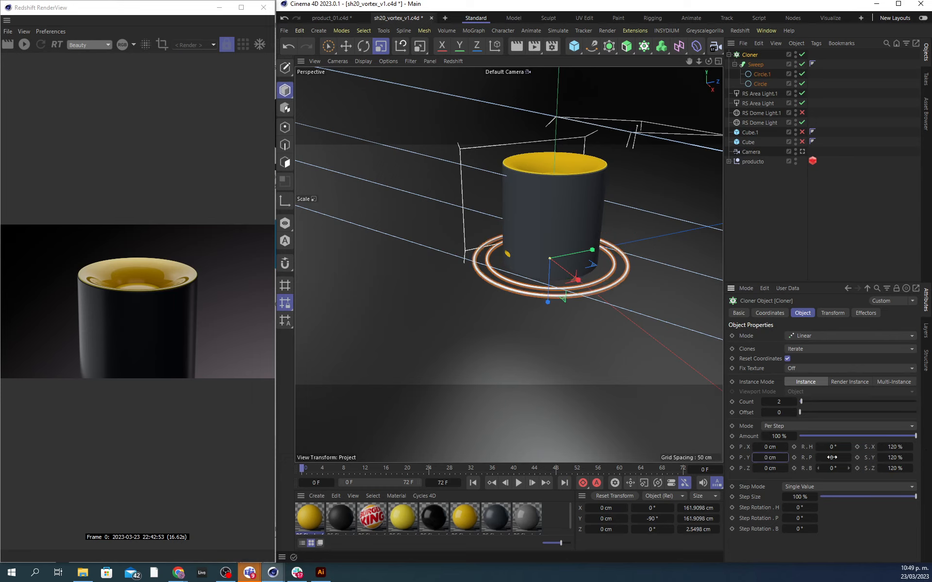
left_click_drag(801, 402, 810, 399)
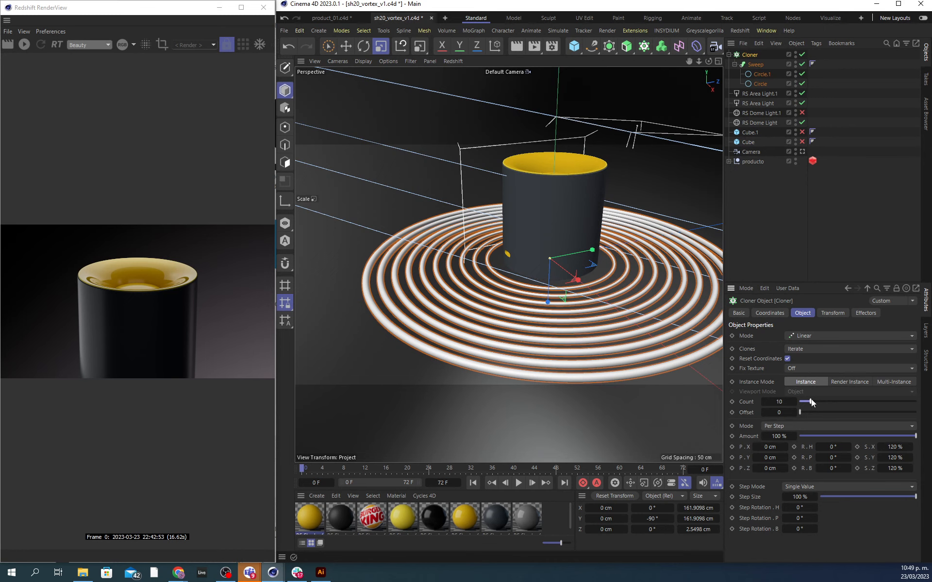
Step: Inspect the concentric rings around the speaker, switch to the scene camera and duplicate that camera
left_click_drag(589, 279, 621, 338, "alt")
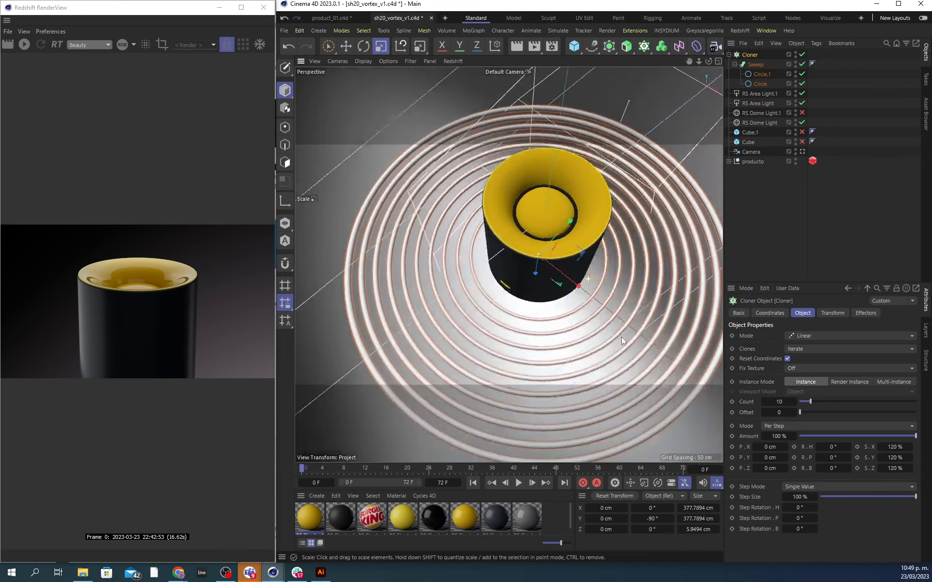
right_click_drag(554, 307, 619, 280, "alt")
right_click_drag(619, 281, 515, 284, "alt")
left_click_drag(514, 283, 566, 240, "alt")
left_click_drag(545, 353, 534, 237, "alt")
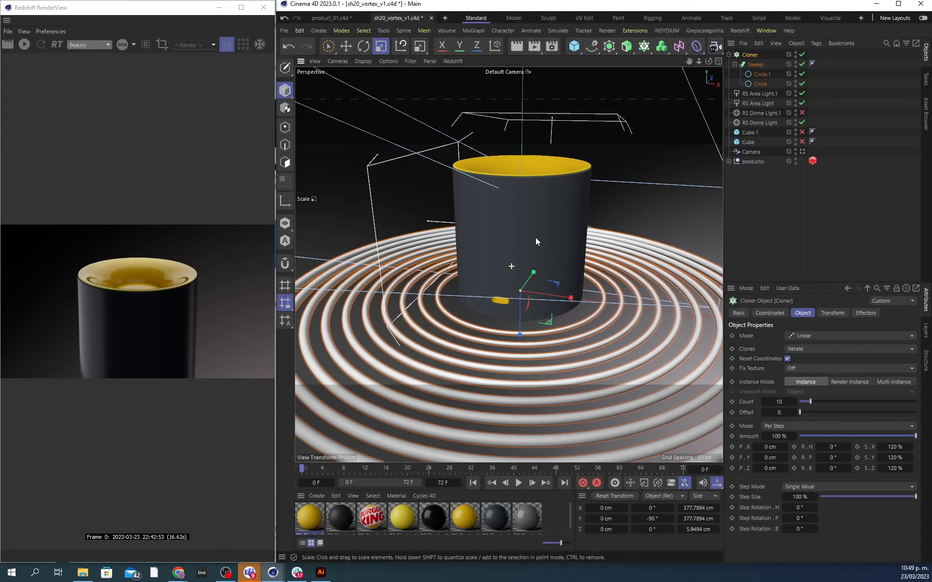
left_click(803, 152)
left_click(752, 153)
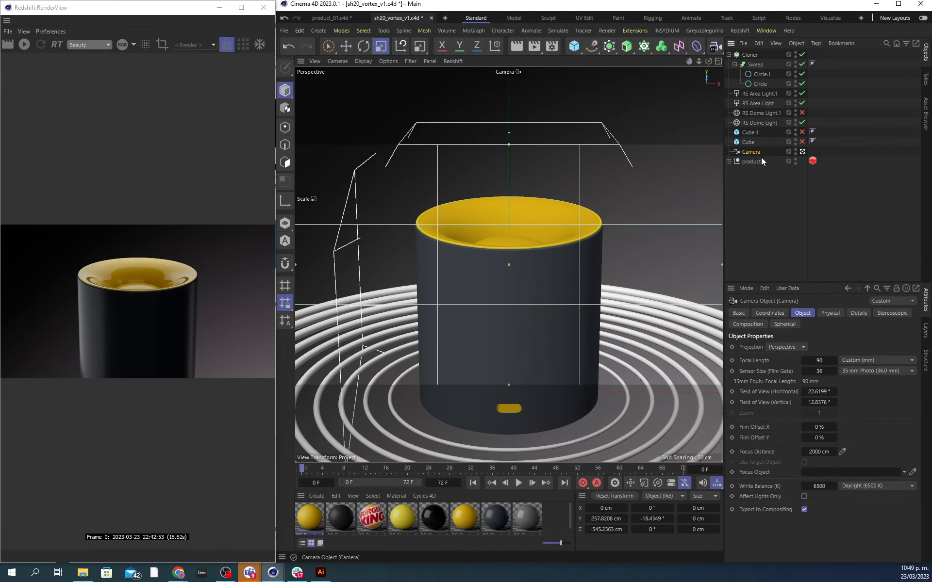
left_click_drag(754, 155, 749, 148, "ctrl")
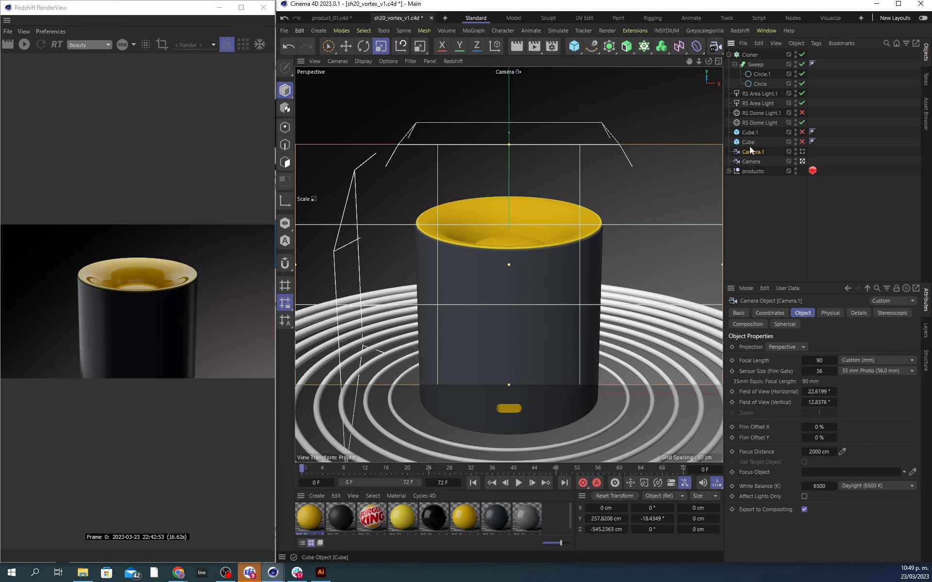
Step: Look through the duplicated camera and start the live Redshift preview render
left_click(803, 151)
left_click(24, 44)
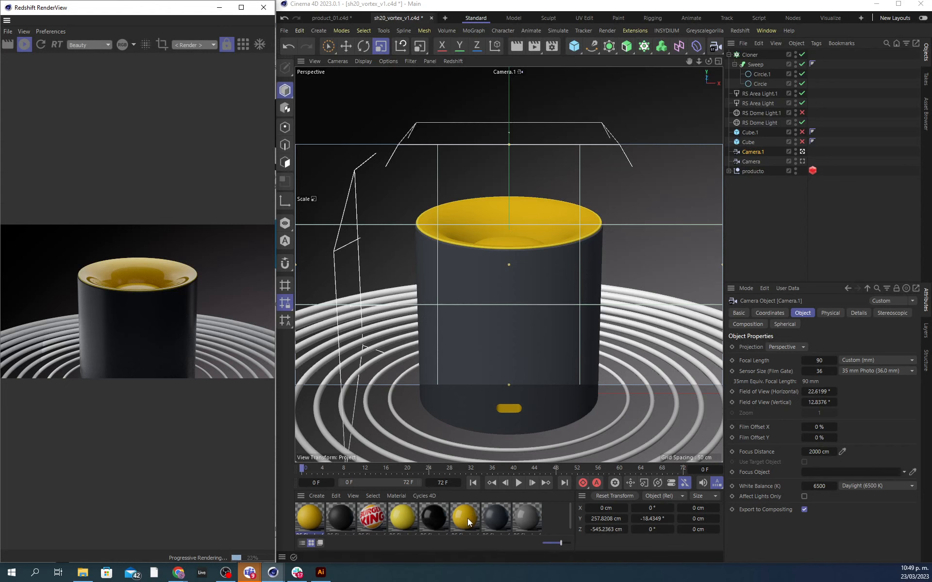
Step: Try the yellow RS Shader Graph.2 material on the ring Cloner and replace it with the black RS Shader Graph.3 material
left_click_drag(777, 158, 786, 112)
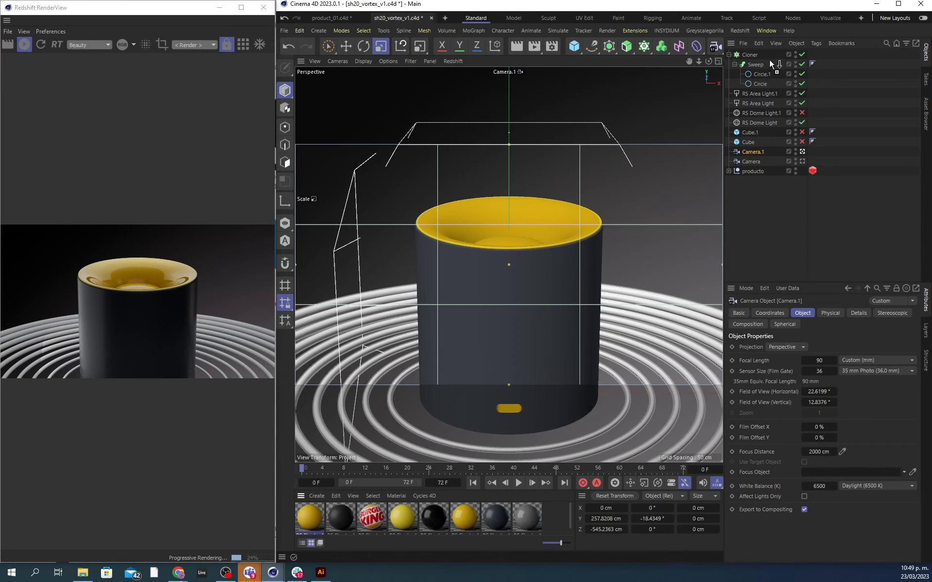
left_click_drag(769, 59, 754, 54)
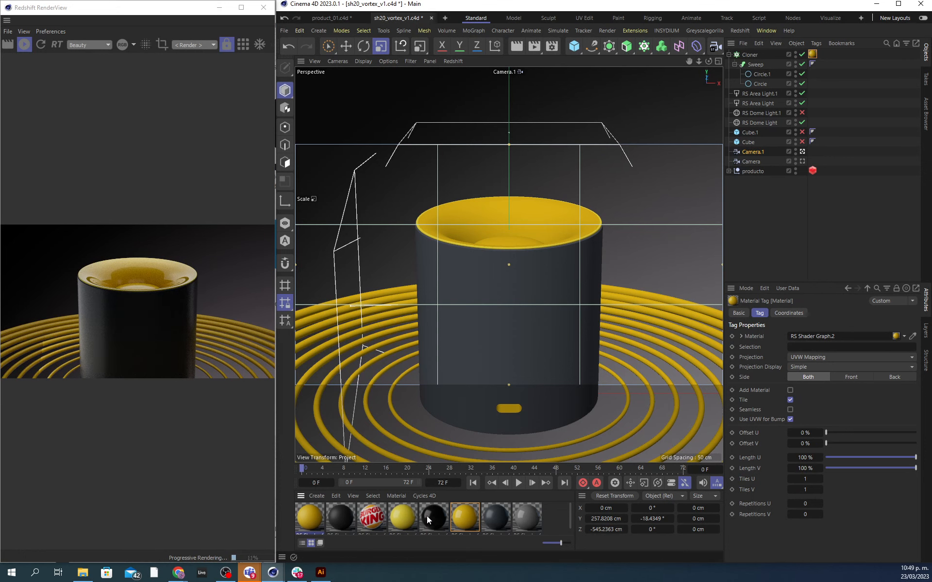
left_click_drag(427, 519, 814, 56)
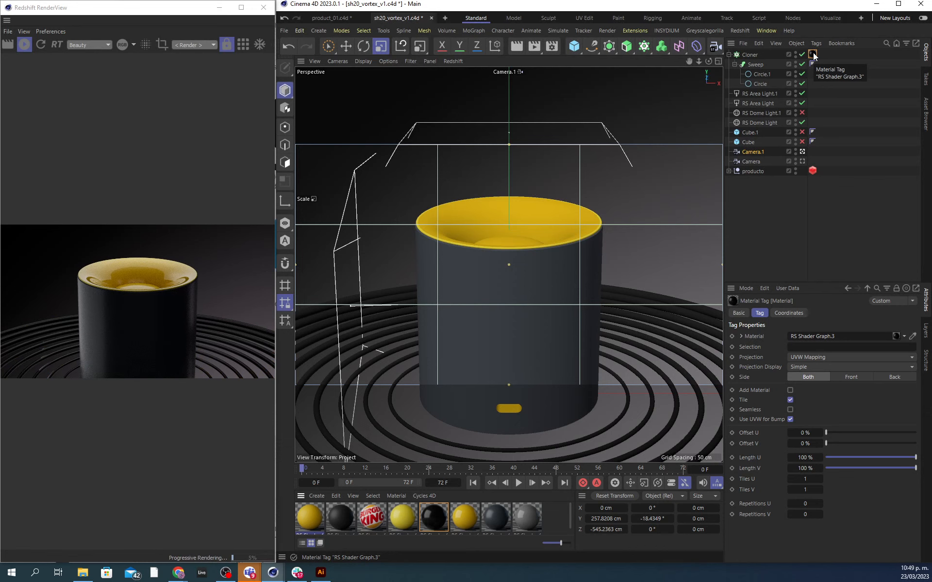
Step: Reframe Camera.1 to a low, nearly eye-level angle on the speaker, turned to about 48.5° heading and -5.4° pitch
left_click(755, 152)
left_click_drag(515, 276, 462, 301, "alt")
left_click_drag(549, 307, 443, 203, "alt")
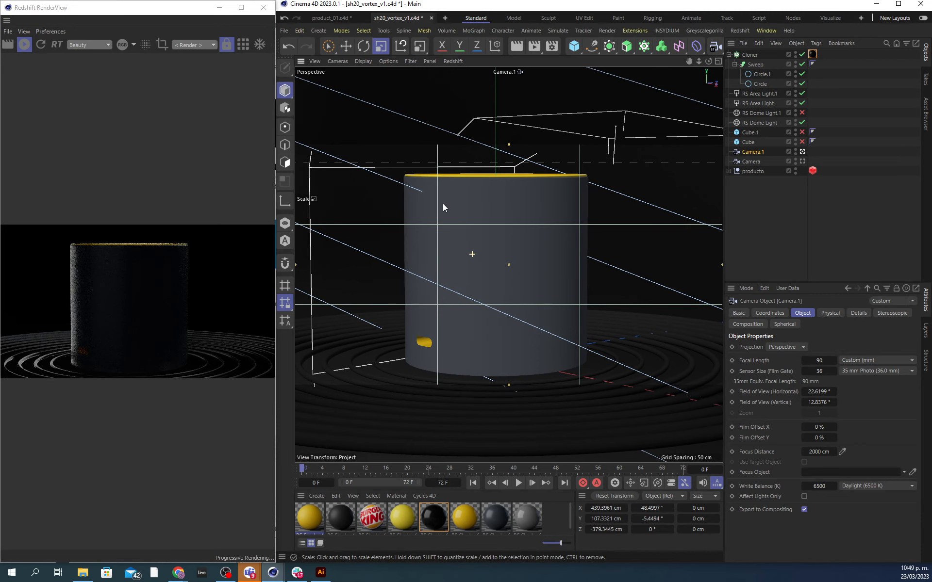
mouse_move(495, 275)
middle_mouse_down("alt")
mouse_move(519, 275)
mouse_move(508, 274)
middle_mouse_up("alt")
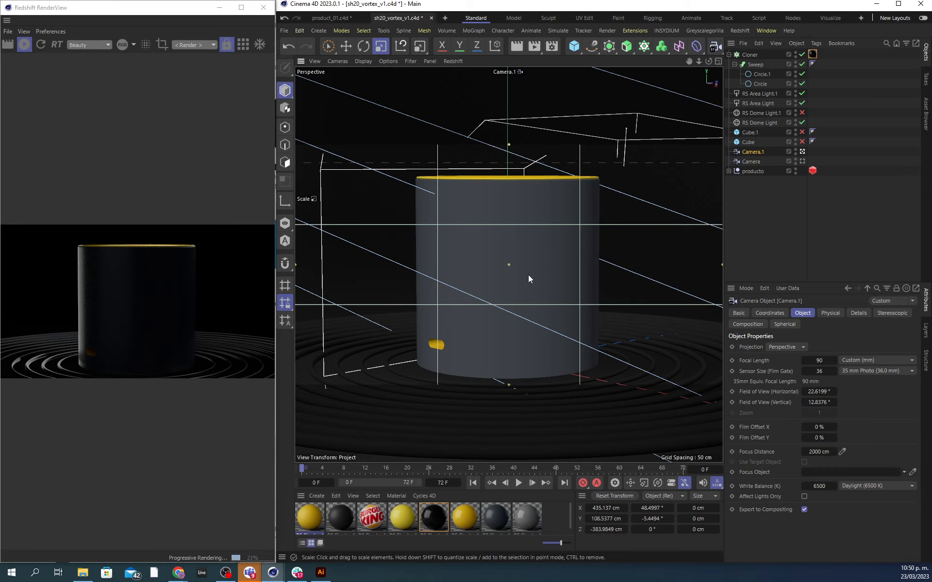
Step: Move RS Area Light away from the speaker to about X -207 cm, Y 55 cm, Z 7 cm and enlarge its height to about 178 cm
left_click(321, 181)
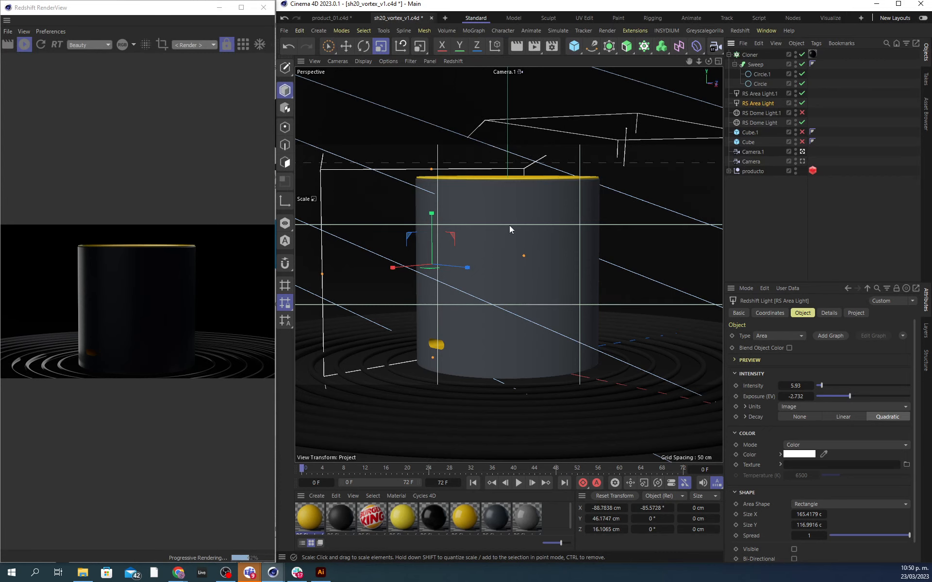
key("9")
mouse_move(431, 240)
left_mouse_down()
mouse_move(429, 187)
mouse_move(381, 200)
mouse_move(341, 192)
left_mouse_up()
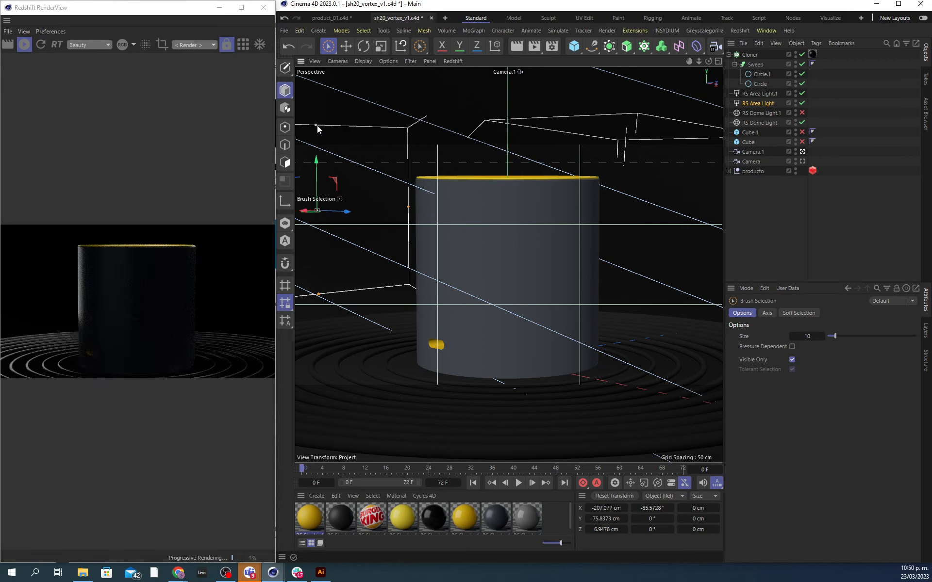
left_click_drag(316, 125, 323, 79)
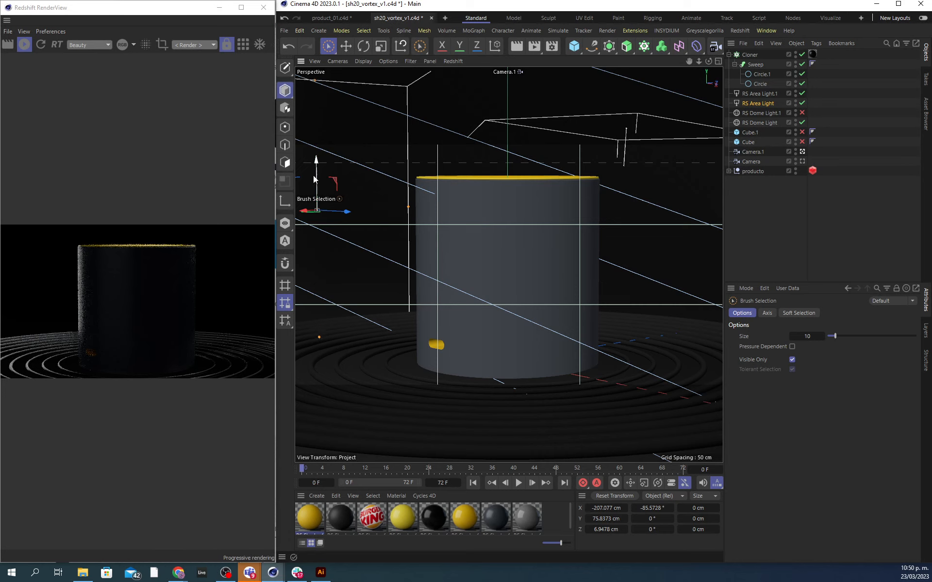
mouse_move(318, 179)
left_mouse_down()
mouse_move(318, 219)
mouse_move(316, 209)
left_mouse_up()
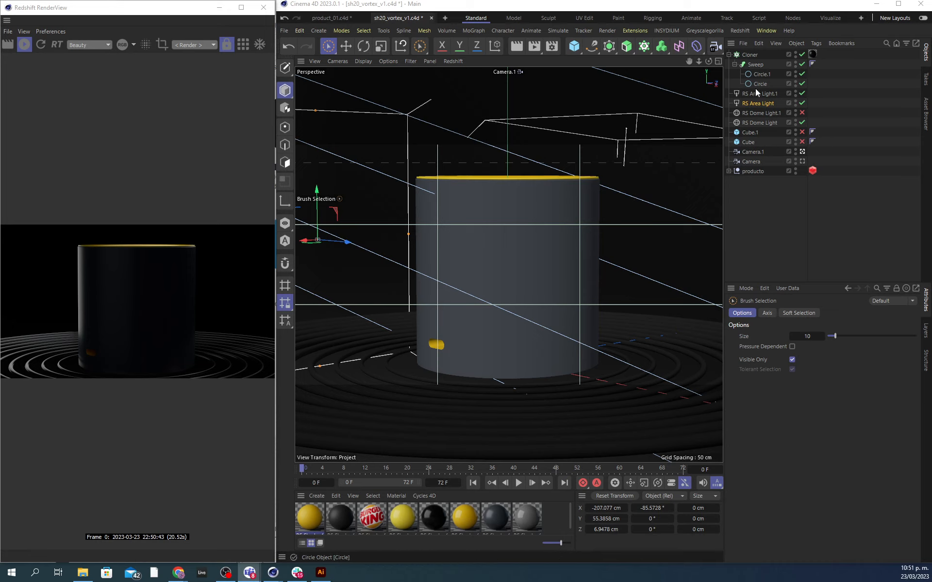
Step: Rotate the active RS Dome Light to a heading of 101°
left_click(760, 122)
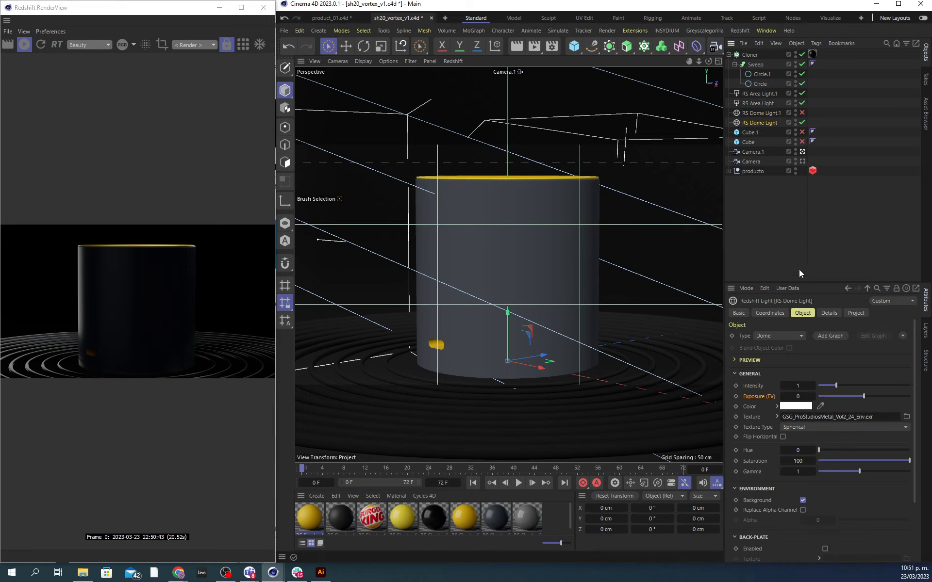
left_click(770, 313)
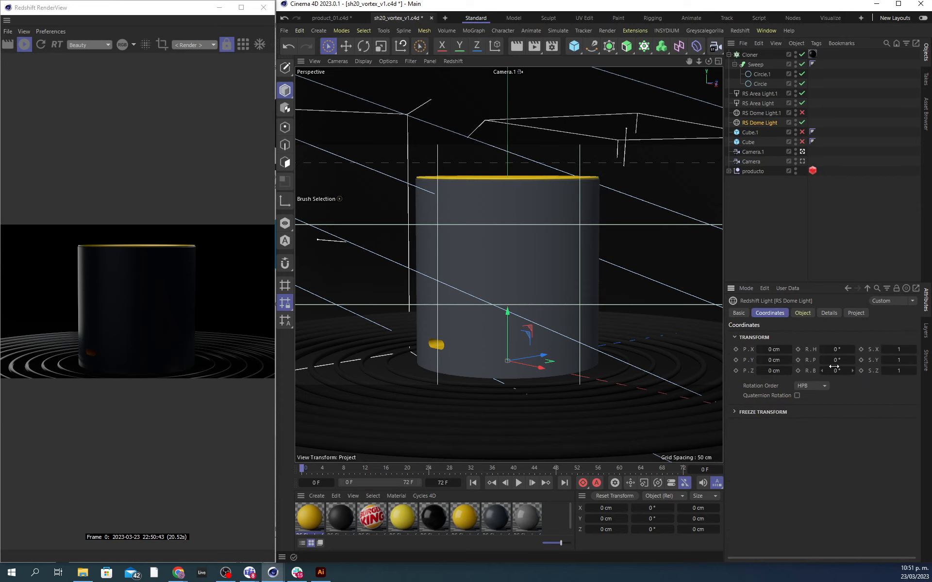
left_click_drag(834, 367, 885, 351)
key("ctrl+z")
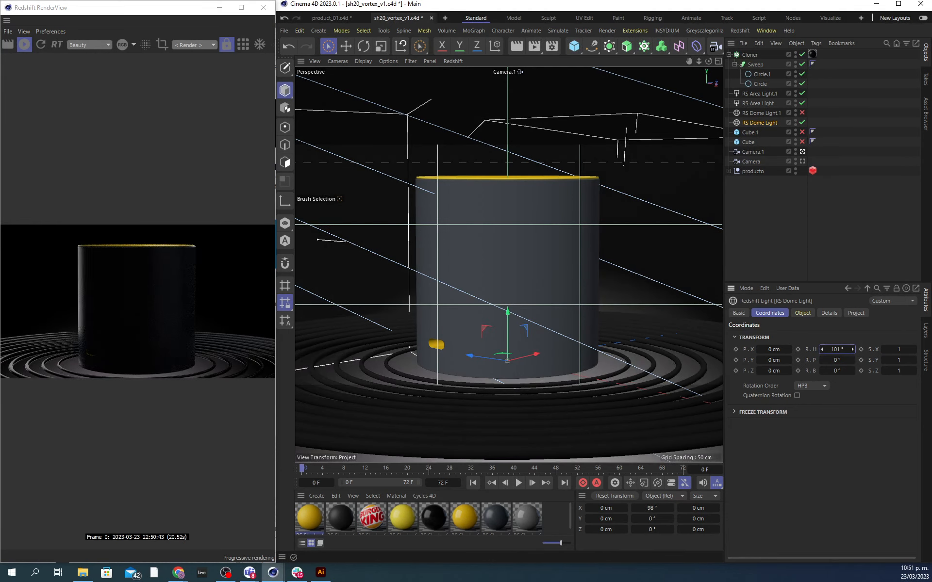
left_click_drag(884, 351, 885, 351)
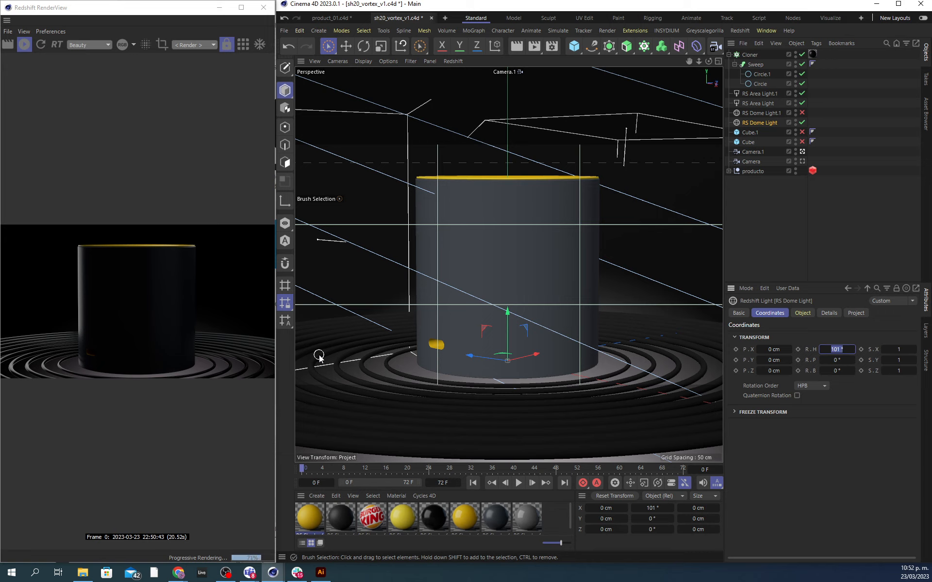
Step: Add a Redshift area light, turn its heading to about 149.6° and move it behind the speaker to about X 137 cm, Z 191 cm
left_click(759, 103)
left_click(759, 93)
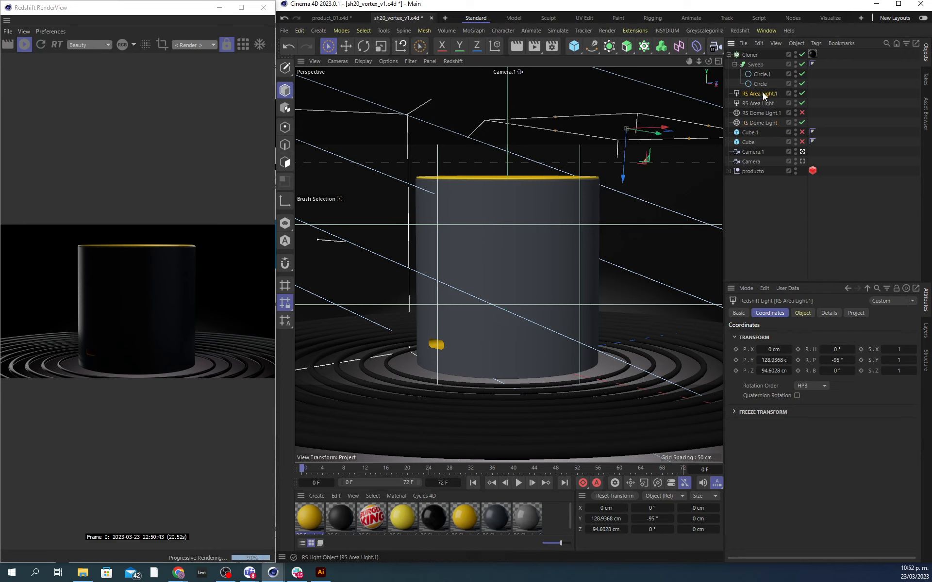
left_click(738, 30)
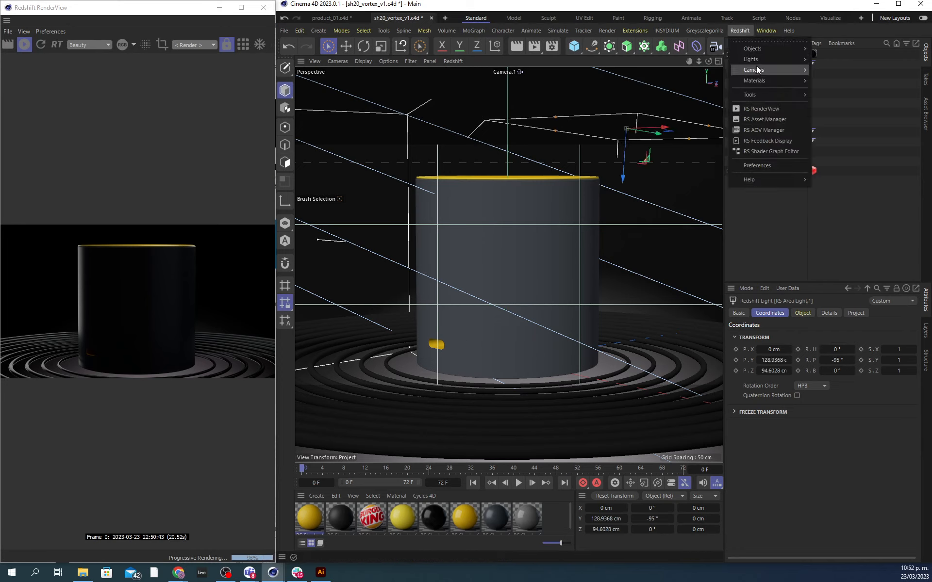
mouse_move(756, 60)
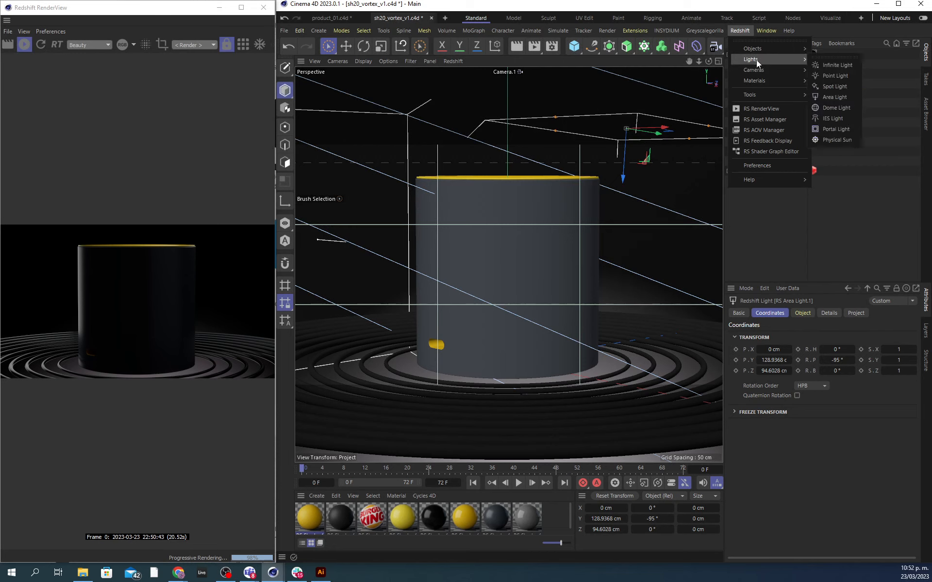
left_click(840, 97)
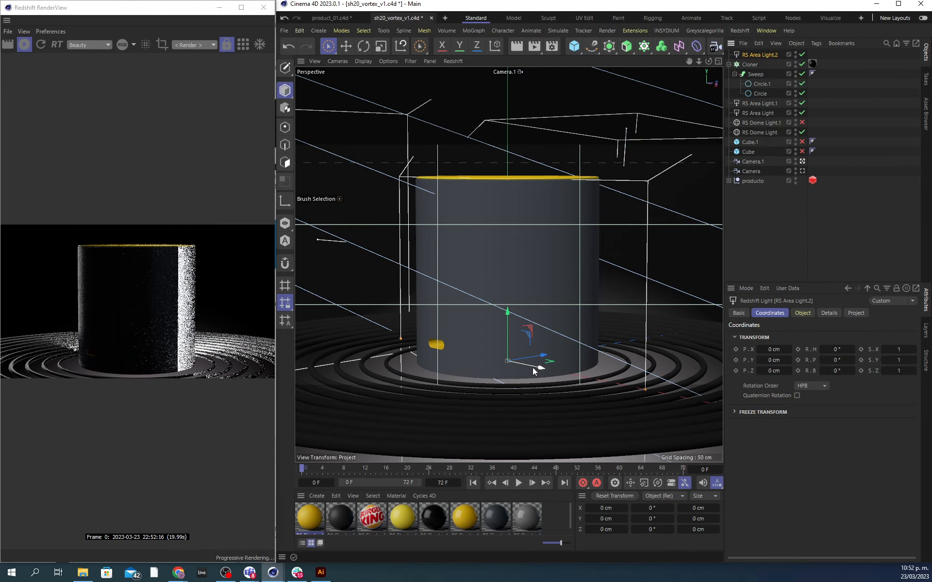
left_click_drag(534, 371, 722, 325)
key("r")
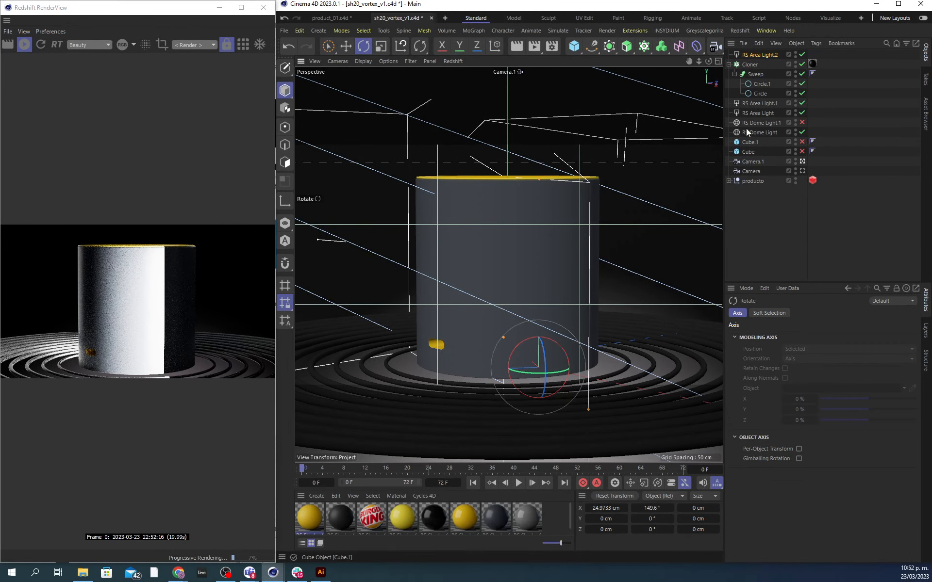
key("9")
left_click_drag(507, 370, 671, 364)
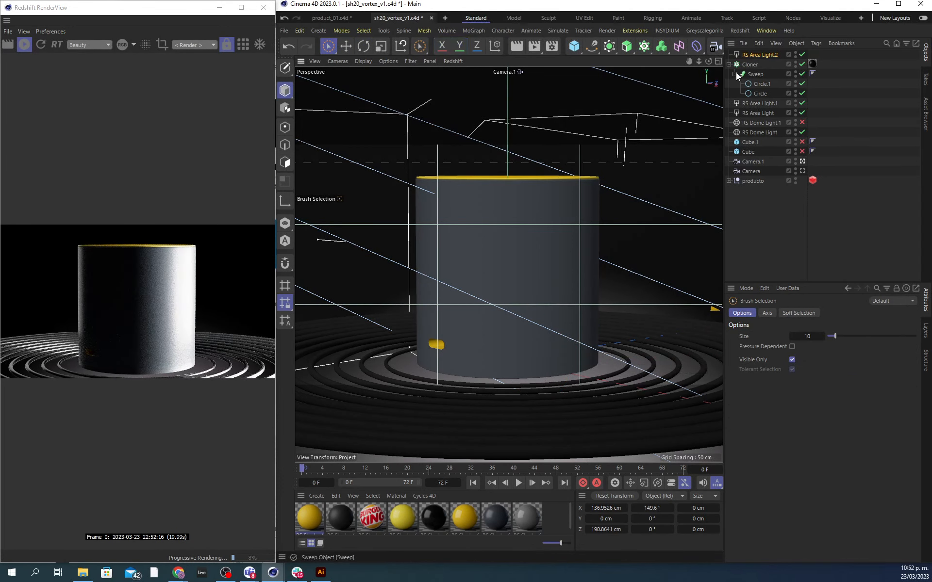
Step: Set the new area light's intensity to about 2.32
left_click(747, 53)
left_click(802, 313)
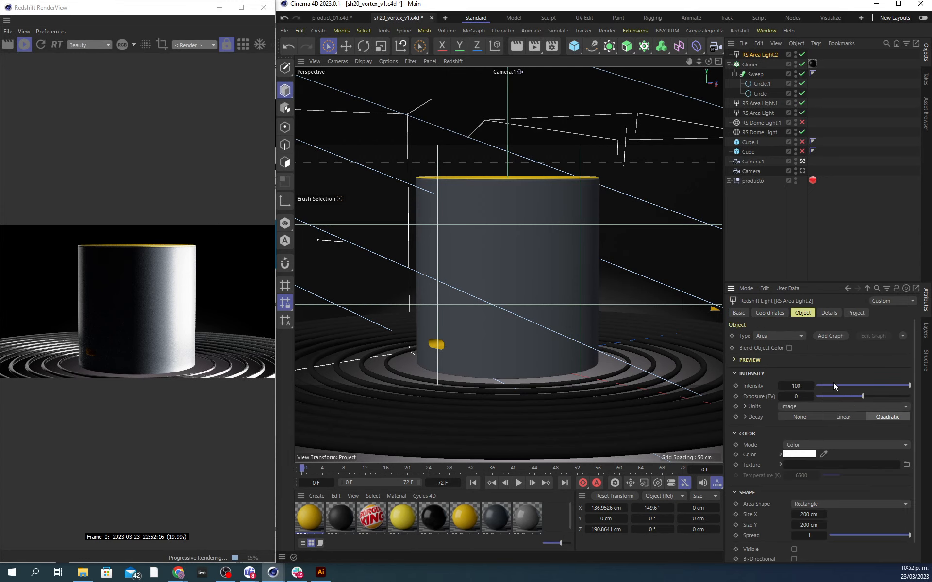
left_click_drag(829, 383, 820, 385)
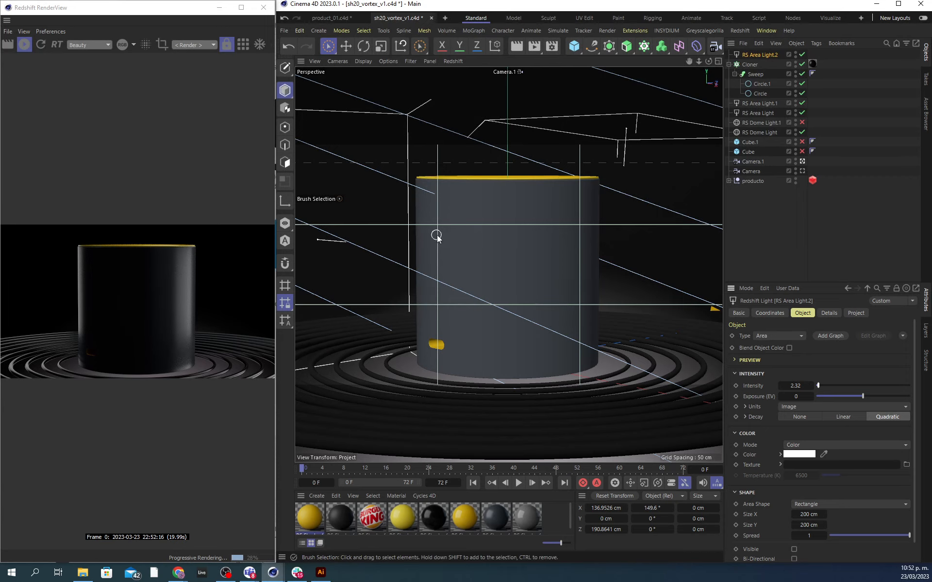
Step: From outside the camera, move RS Area Light to about X -115 cm, Z -213 cm, turn its heading to about -43.5°, and return to Camera.1
left_click(803, 162)
left_click(802, 162)
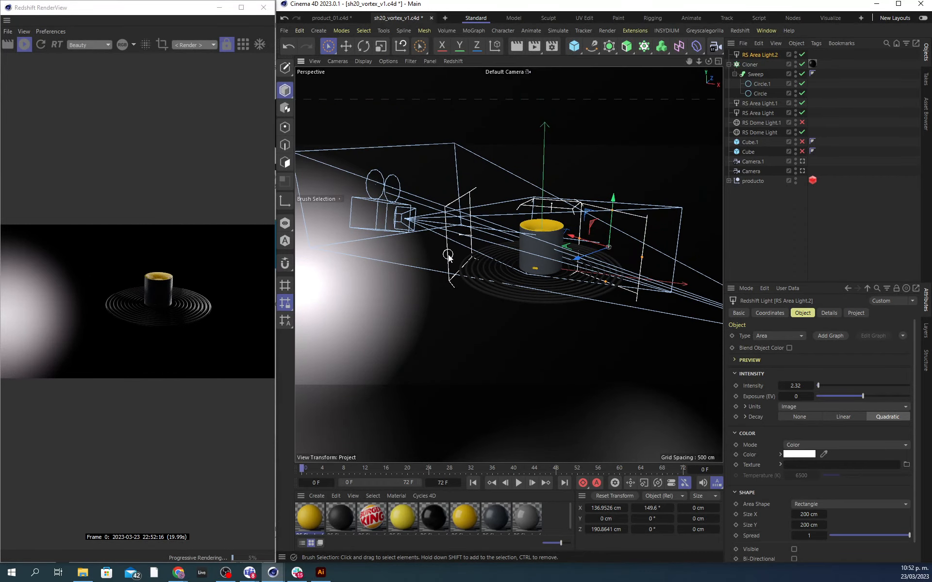
left_click(453, 248)
left_click_drag(454, 248, 436, 275)
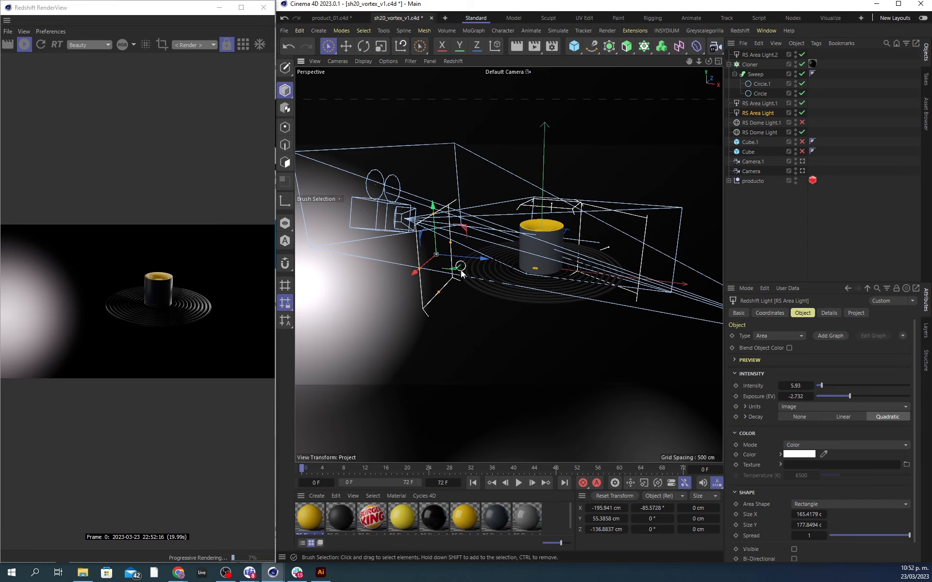
key("r")
mouse_move(444, 270)
left_mouse_down()
mouse_move(467, 263)
mouse_move(458, 277)
mouse_move(467, 286)
left_mouse_up()
key("space")
left_click(802, 160)
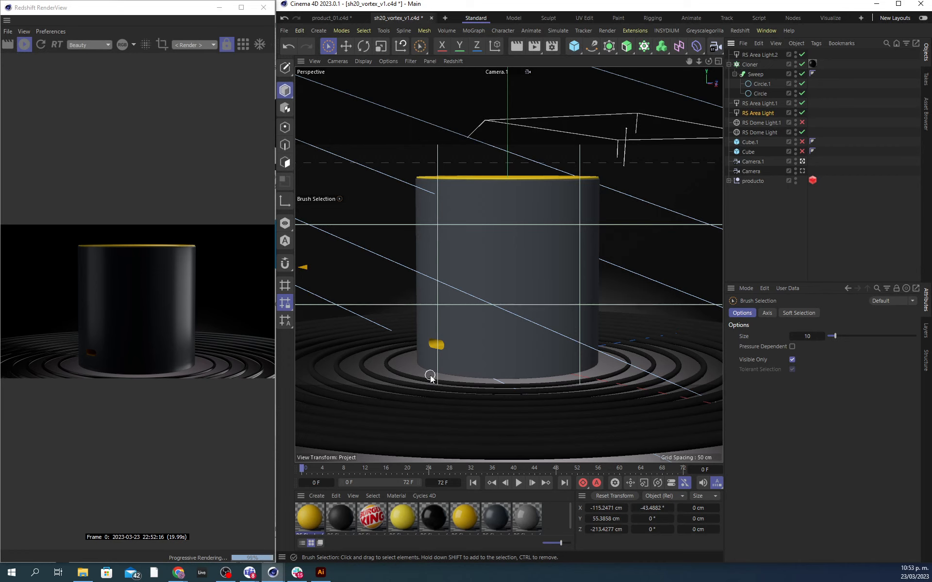
Step: Compare the ring Cloner's Instance and Render Instance modes and set it to Render Instance
left_click(573, 419)
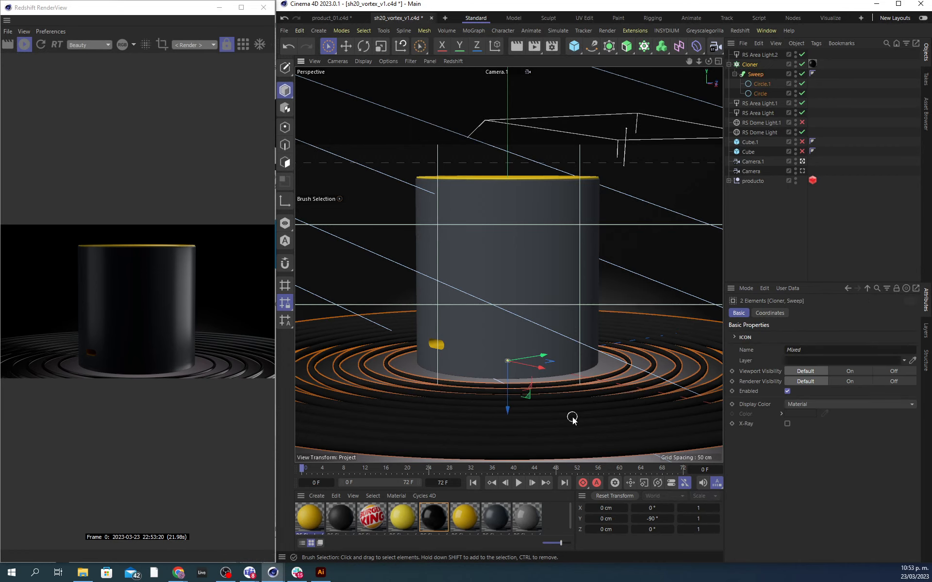
left_click(751, 65)
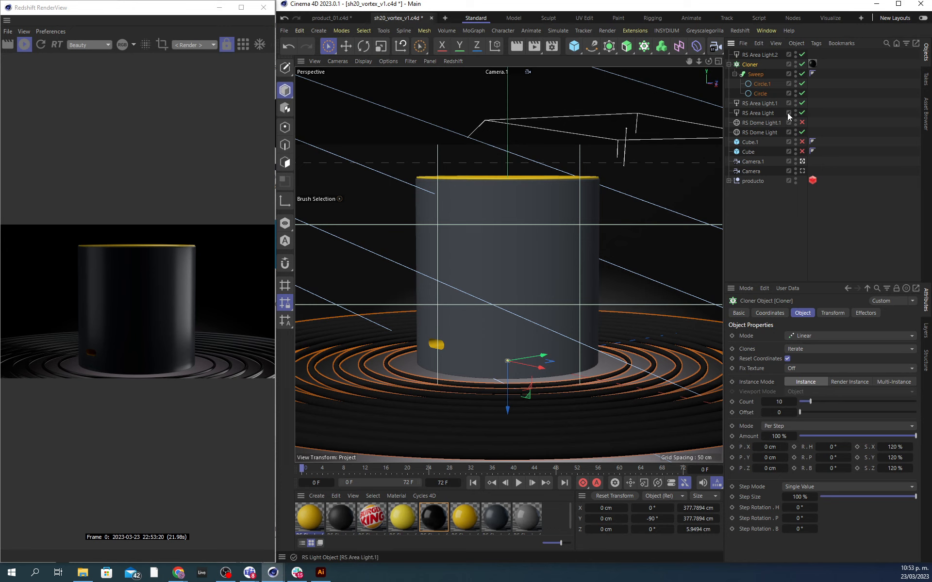
left_click(849, 381)
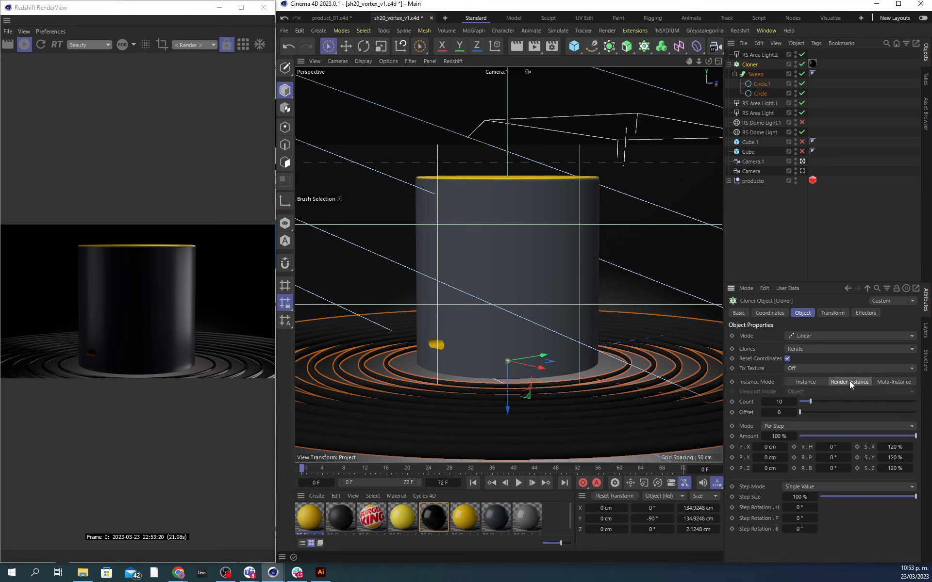
left_click(803, 383)
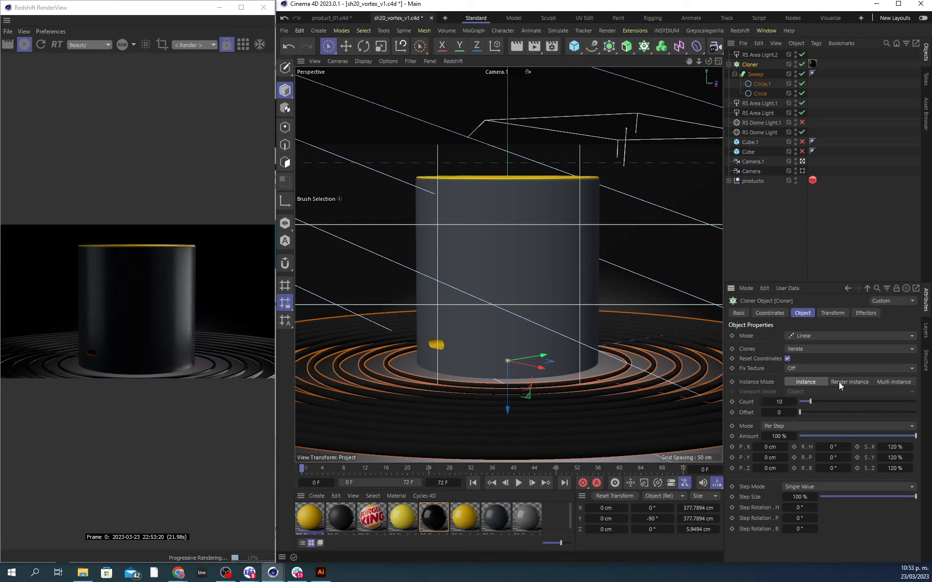
left_click(839, 382)
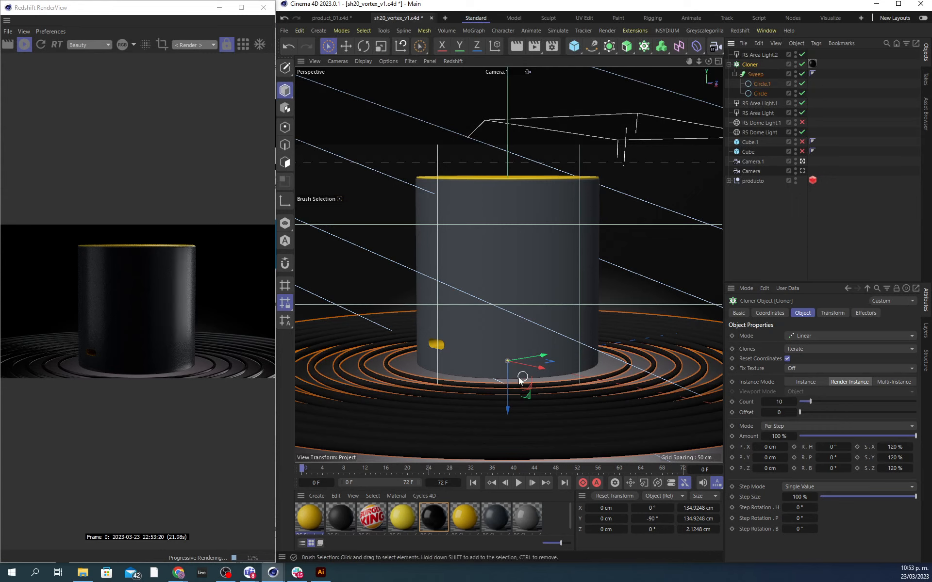
Step: Duplicate the ring Cloner about 147 cm above the original and tilt the copy to about -128° pitch
left_click_drag(508, 379, 521, 113)
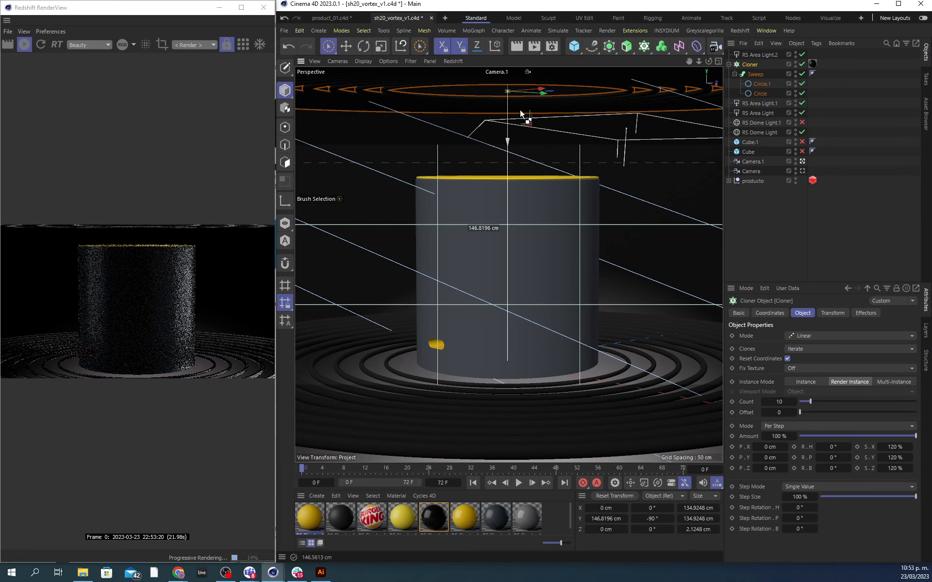
key("ctrl+c")
key("ctrl+v")
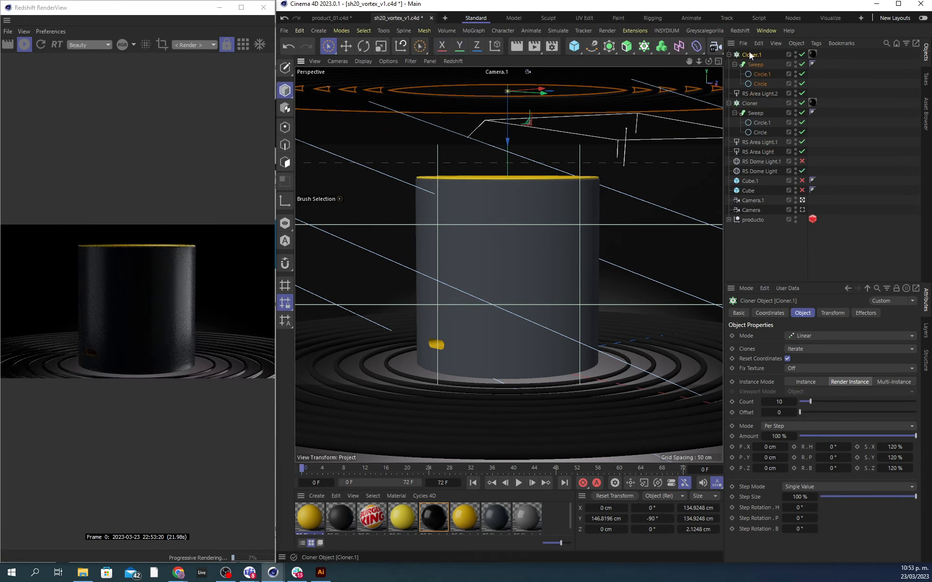
key("r")
left_click_drag(488, 107, 469, 76)
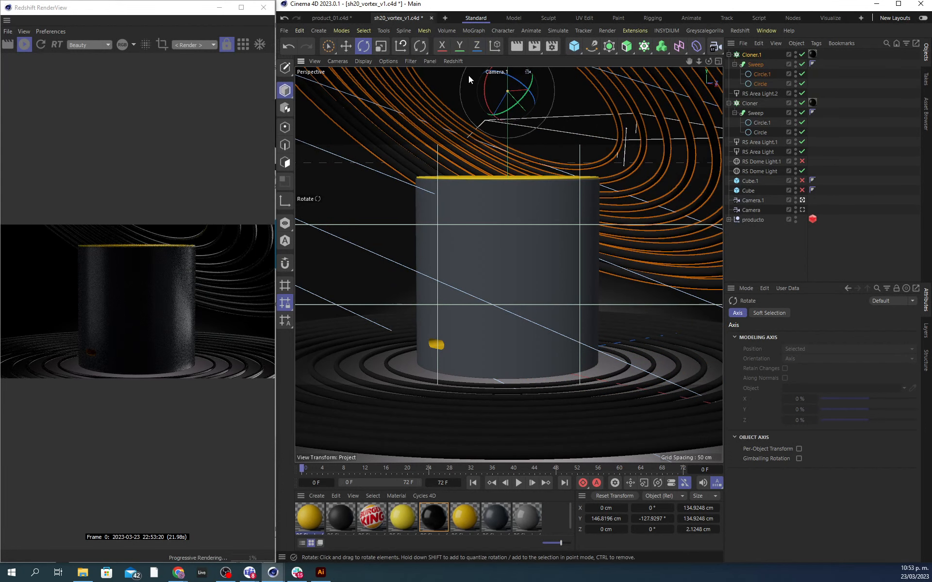
Step: Duplicate Cloner.1, rotate the copy to about 73° heading, -159.5° pitch and 49° bank, and move it to about X -57 cm, Y 181 cm, Z -231 cm
left_click(752, 55)
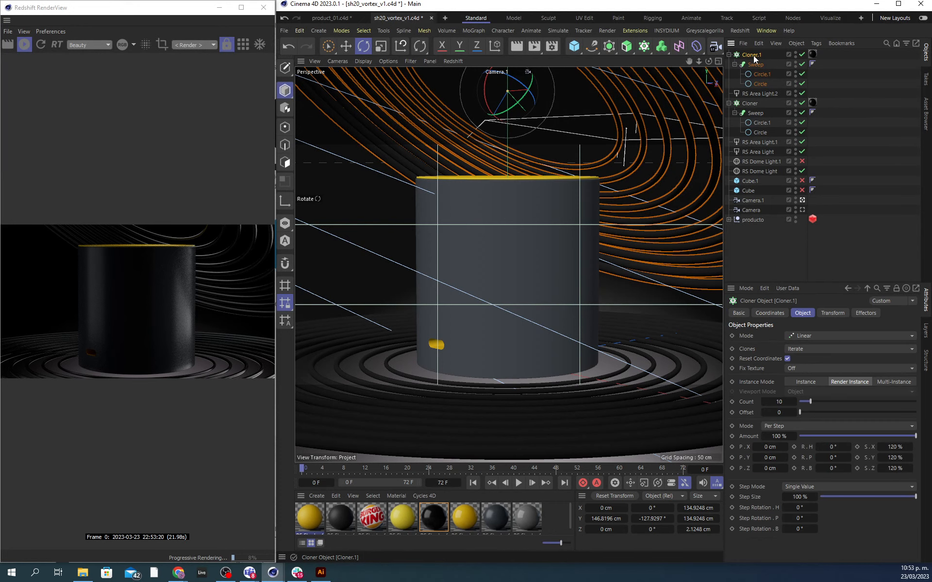
left_click_drag(753, 56, 752, 52, "ctrl")
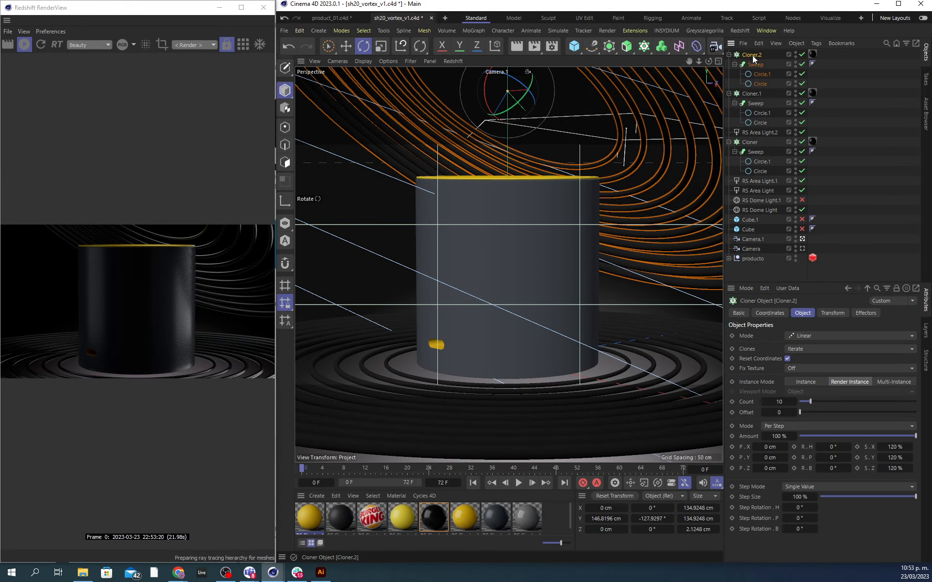
key("r")
mouse_move(523, 97)
left_mouse_down()
mouse_move(538, 73)
mouse_move(311, 285)
mouse_move(336, 244)
mouse_move(331, 262)
mouse_move(309, 263)
mouse_move(262, 206)
mouse_move(194, 162)
left_mouse_up()
key("space")
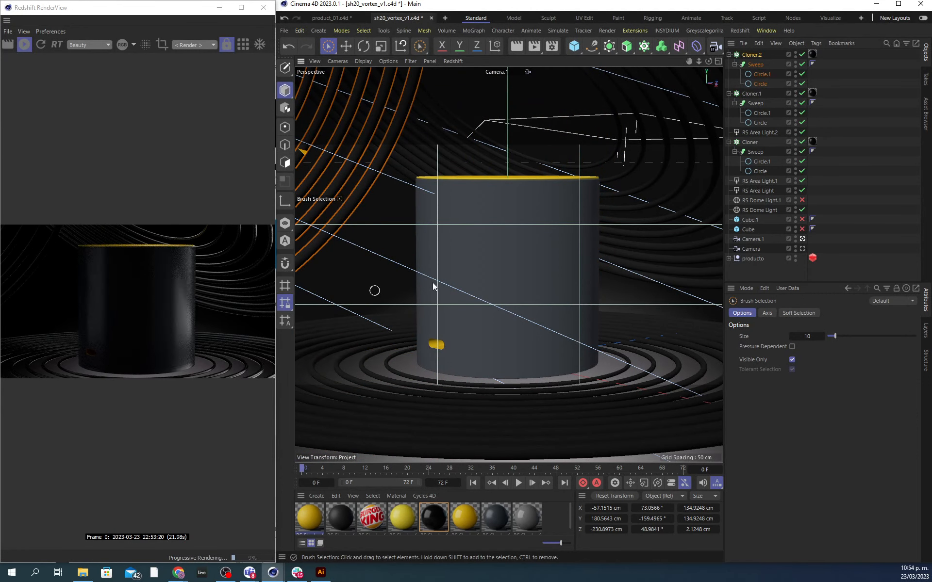
Step: Pull Camera.1 back and lower its view to about X 570 cm, Y 121 cm, Z -505 cm so more rings surround the speaker
left_click(754, 239)
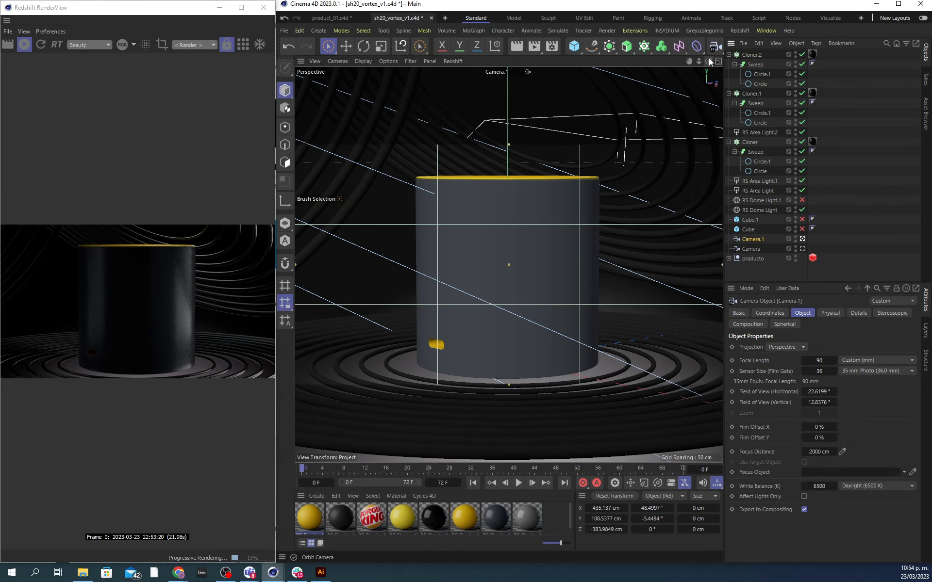
mouse_move(698, 58)
left_mouse_down()
mouse_move(660, 61)
mouse_move(695, 60)
left_mouse_up()
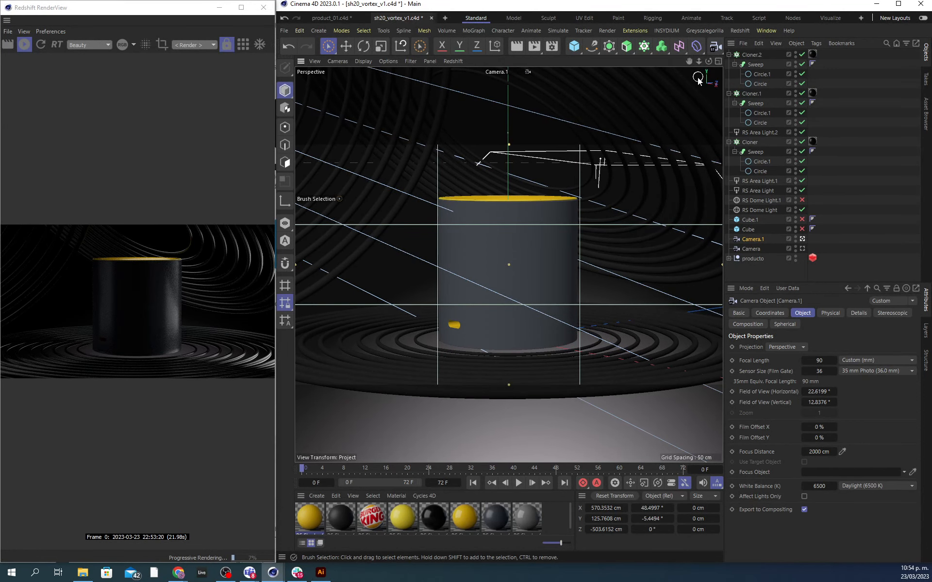
left_click_drag(688, 62, 688, 77)
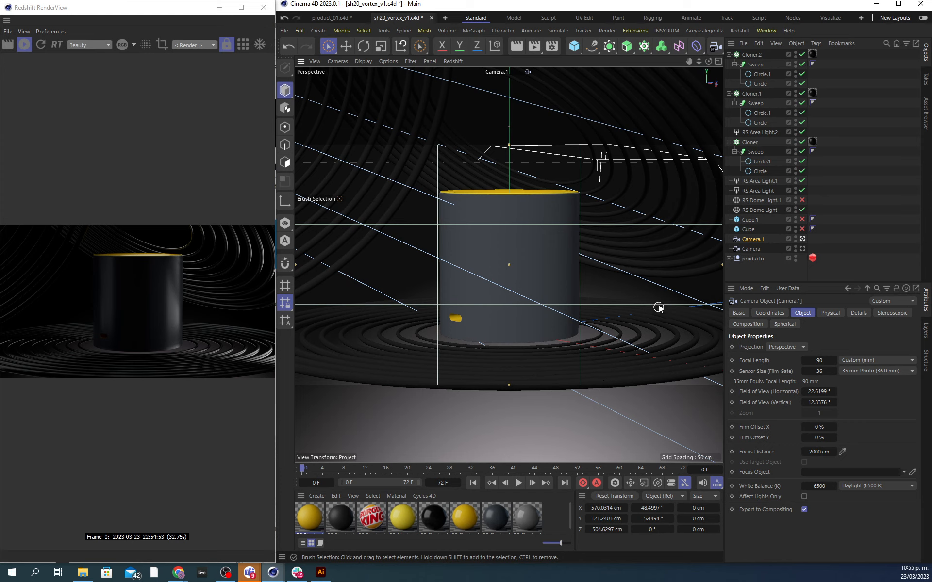
Step: Check the radius settings of the two circles in the original ring Cloner and save the scene
left_click(759, 160)
left_click(759, 172)
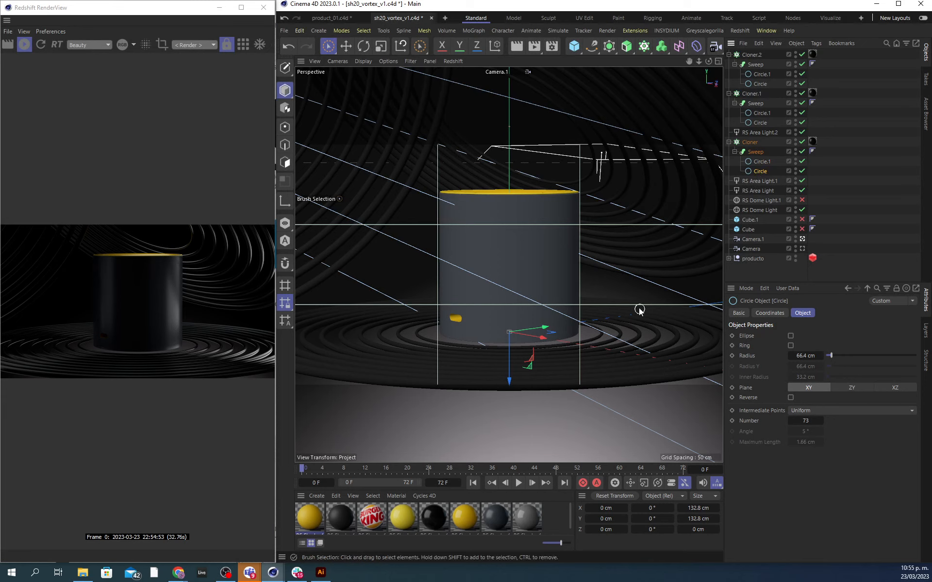
left_click(751, 142)
left_click(756, 161)
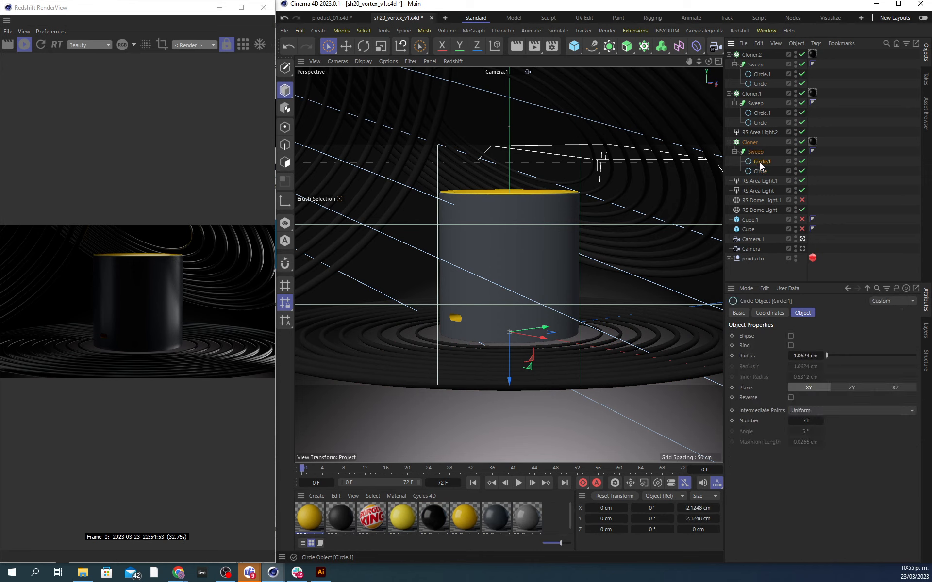
left_click(760, 171)
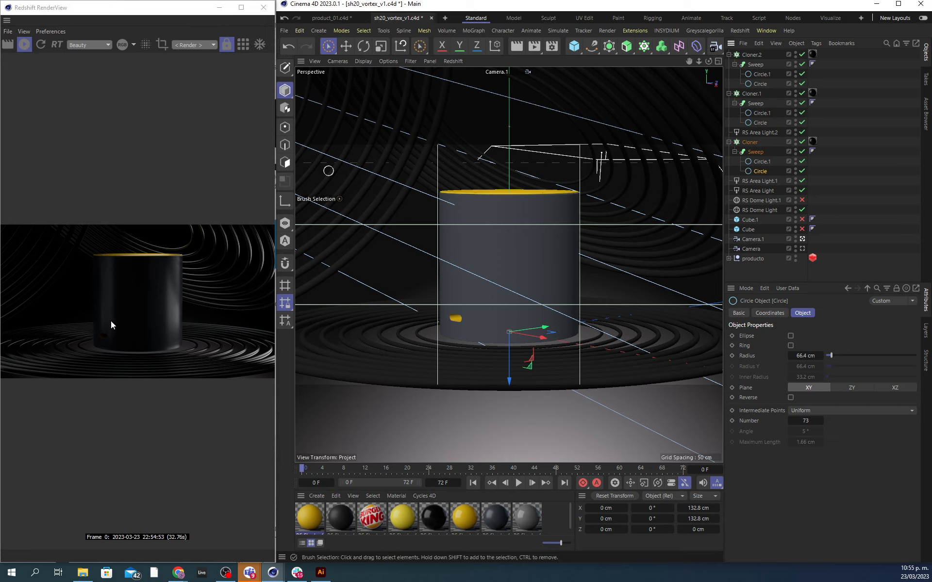
left_click(852, 131)
key("ctrl+s")
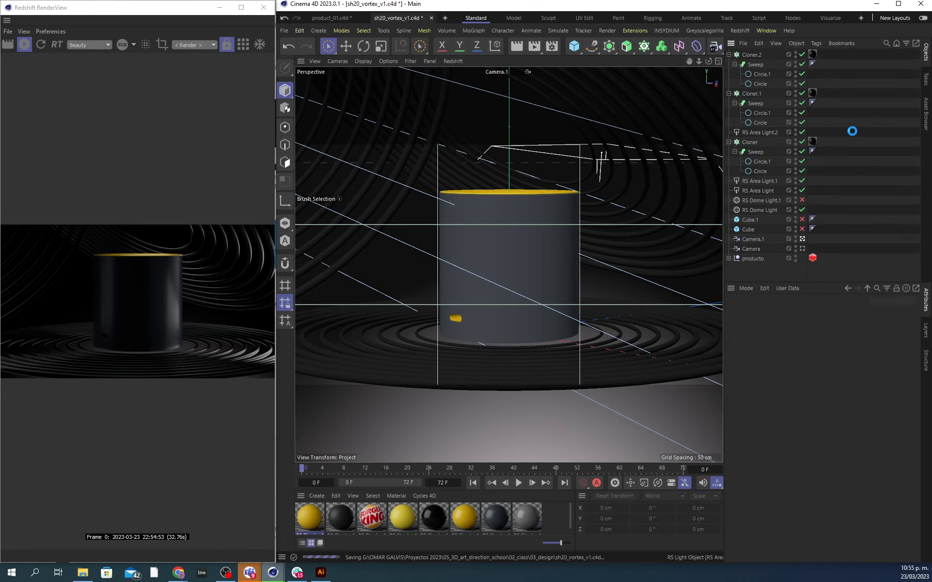
Step: Add a Redshift area light, move it to about X -282 cm, Z 24 cm, and turn its heading to -56°
left_click(737, 30)
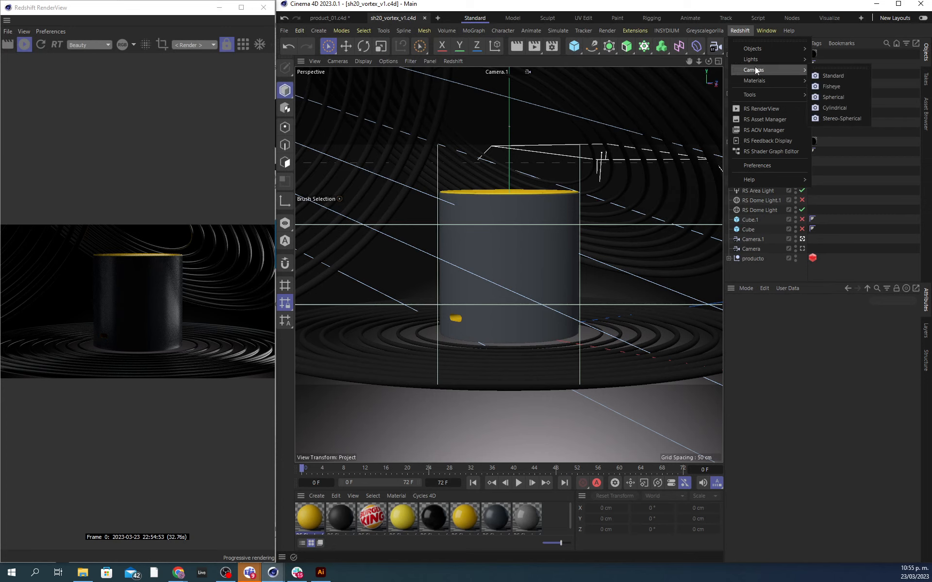
mouse_move(759, 60)
left_click(837, 97)
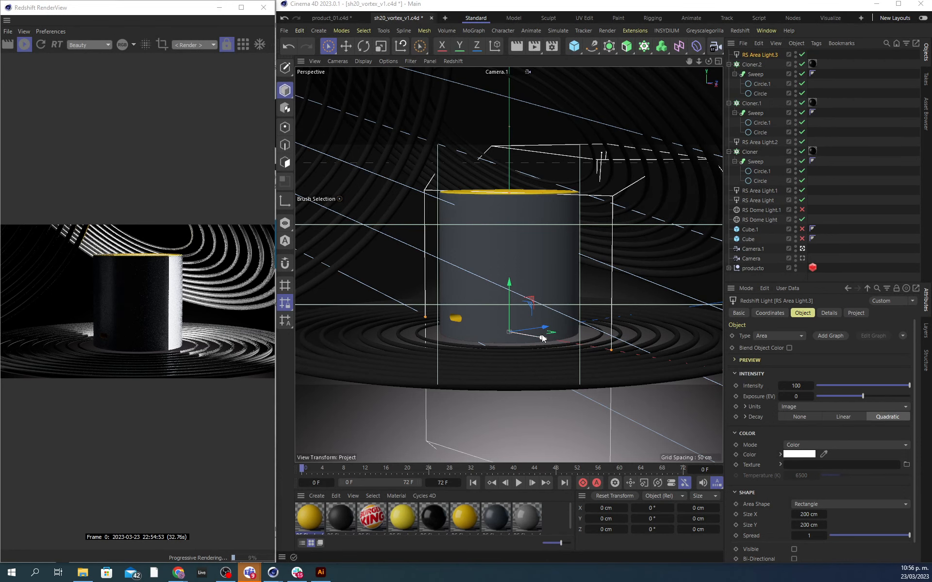
mouse_move(543, 335)
left_mouse_down()
mouse_move(303, 323)
mouse_move(315, 293)
mouse_move(373, 293)
left_mouse_up()
key("r")
key("space")
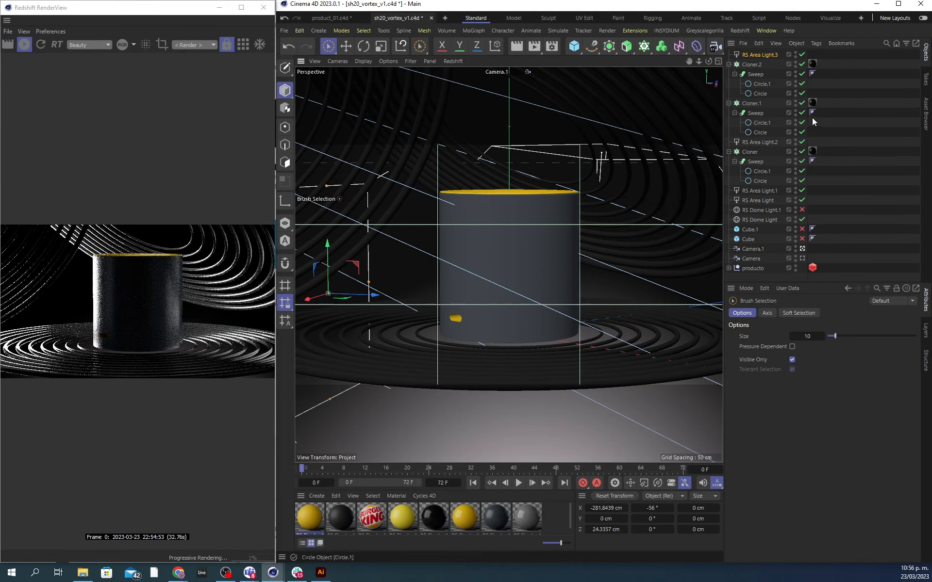
Step: Tint RS Area Light.3 orange with RGB 255, 181, 21
double_click(757, 55)
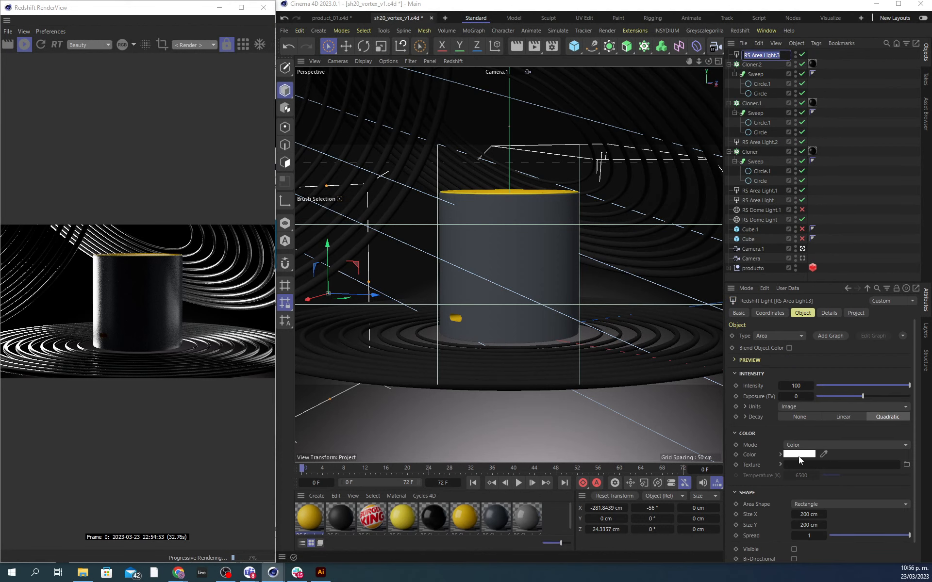
left_click(798, 454)
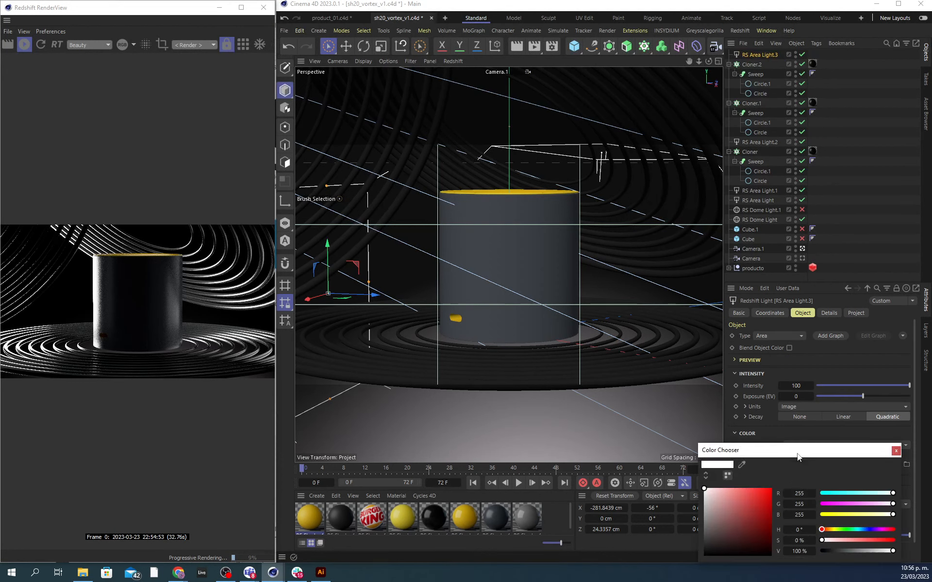
left_click(827, 514)
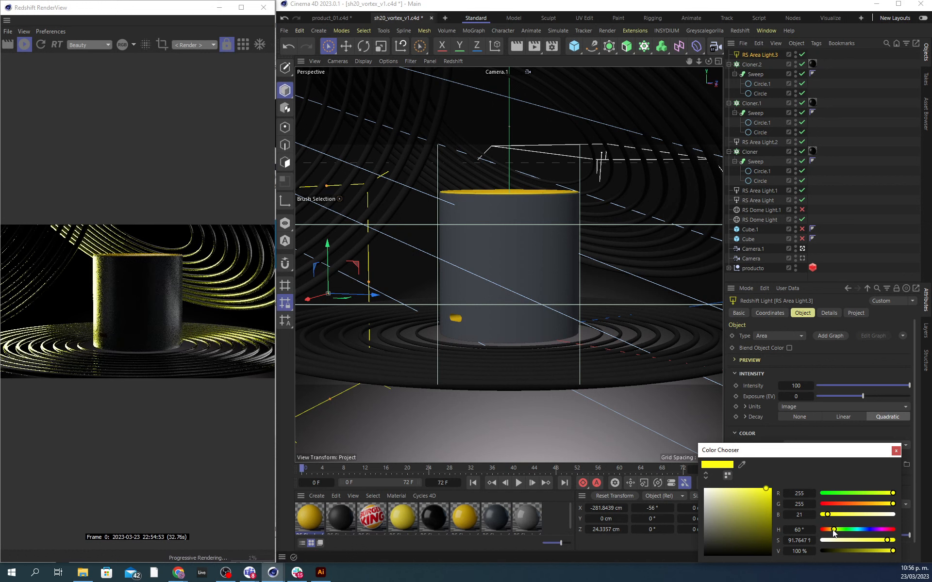
left_click_drag(834, 533, 832, 533)
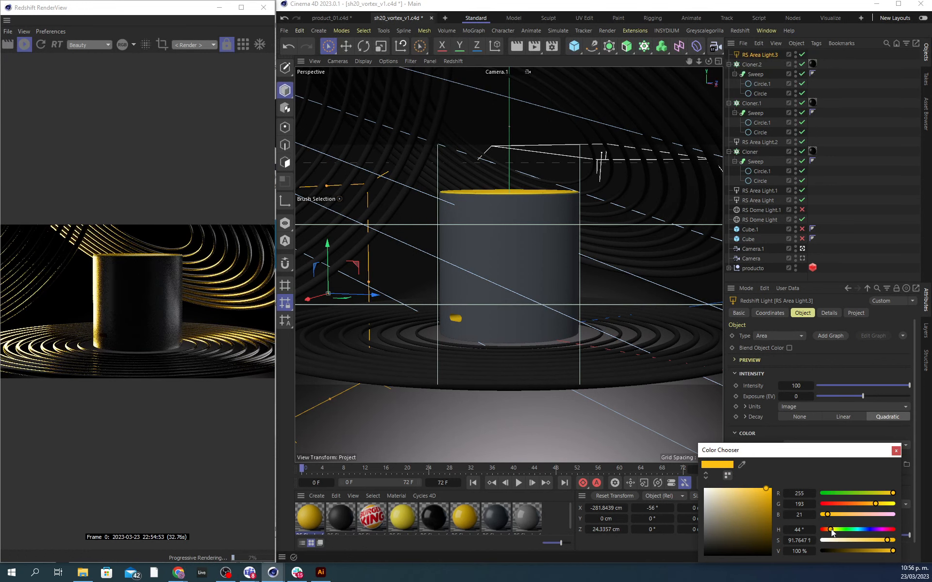
left_click_drag(831, 532, 830, 533)
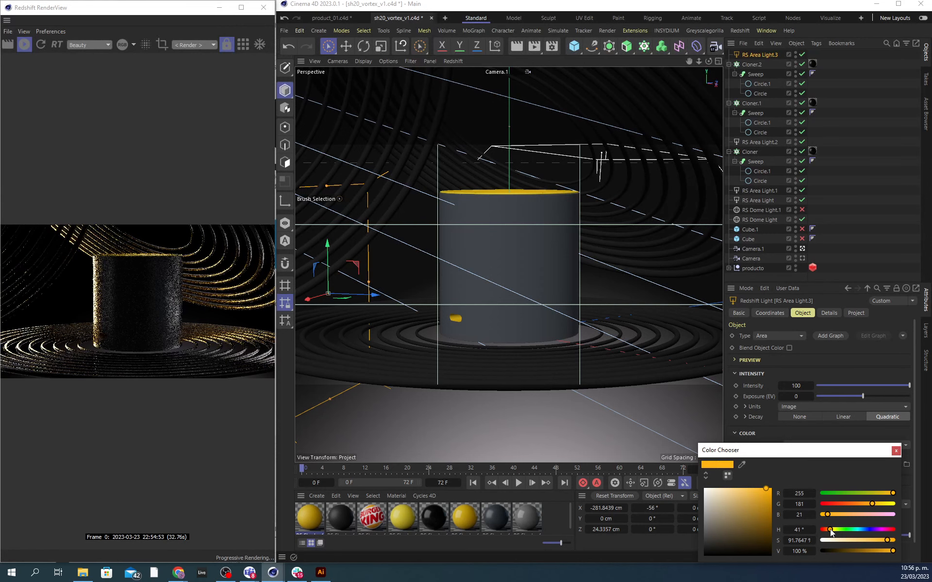
left_click(834, 168)
Step: Lower RS Area Light.3's intensity to 7.99 and move it to about X -303 cm, Z 55 cm
left_click(755, 53)
left_click(837, 385)
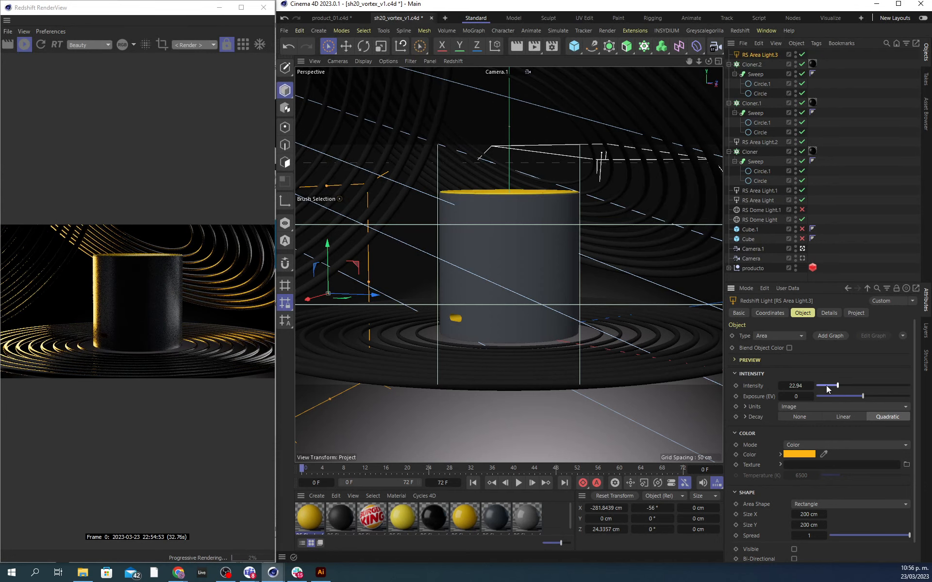
left_click(823, 385)
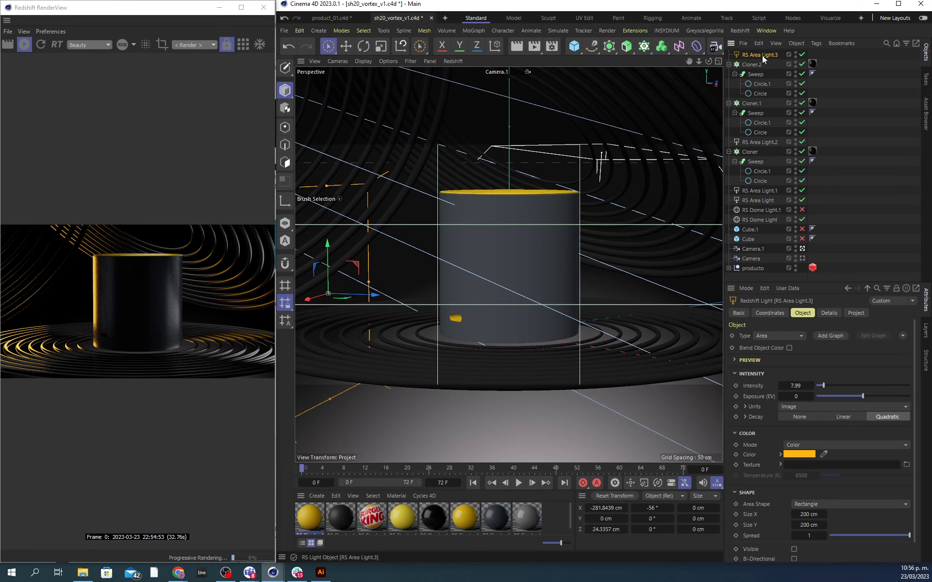
mouse_move(317, 298)
left_mouse_down()
mouse_move(411, 268)
mouse_move(312, 308)
mouse_move(323, 297)
left_mouse_up()
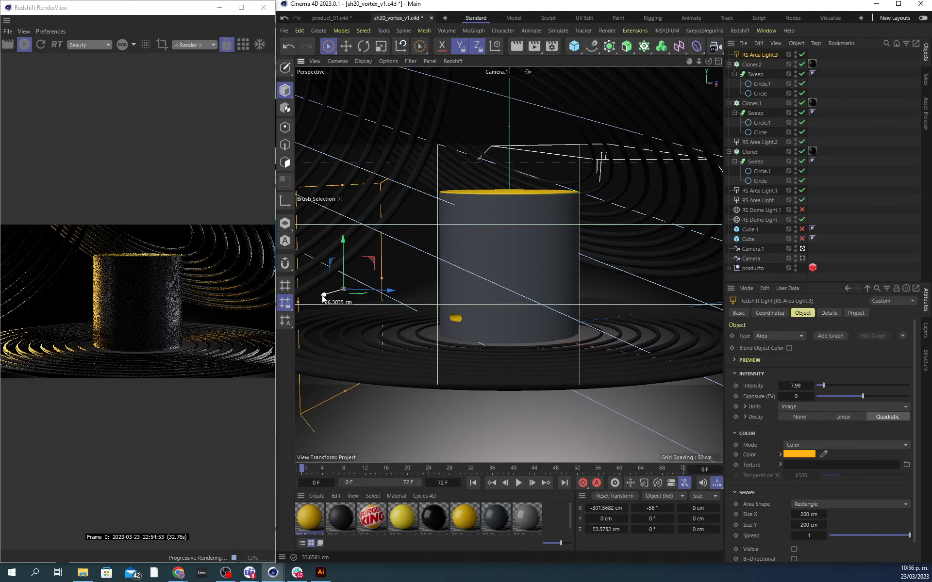
Step: Compare the render with RS Area Light.3 deleted, then restore the light with a white color
key("Delete")
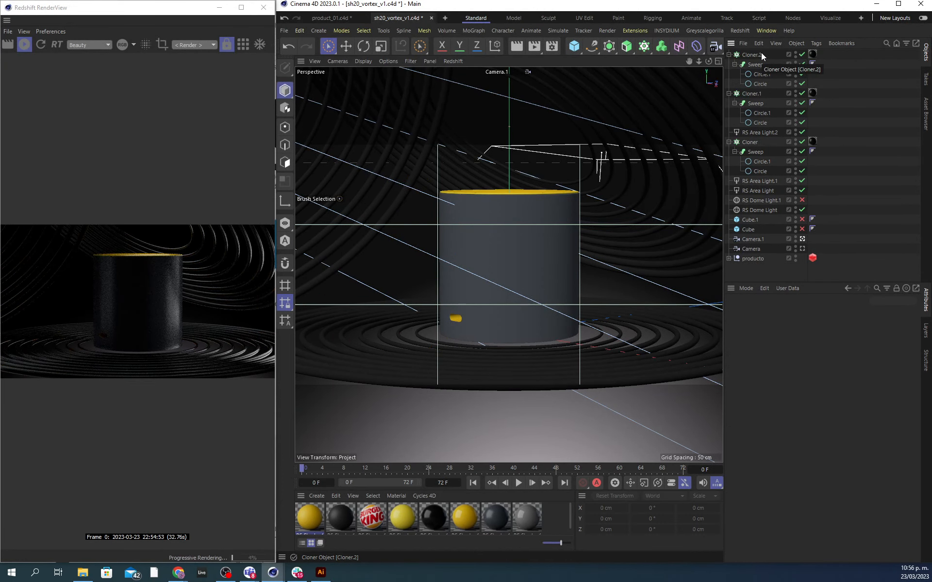
key("ctrl+z")
left_click(797, 455)
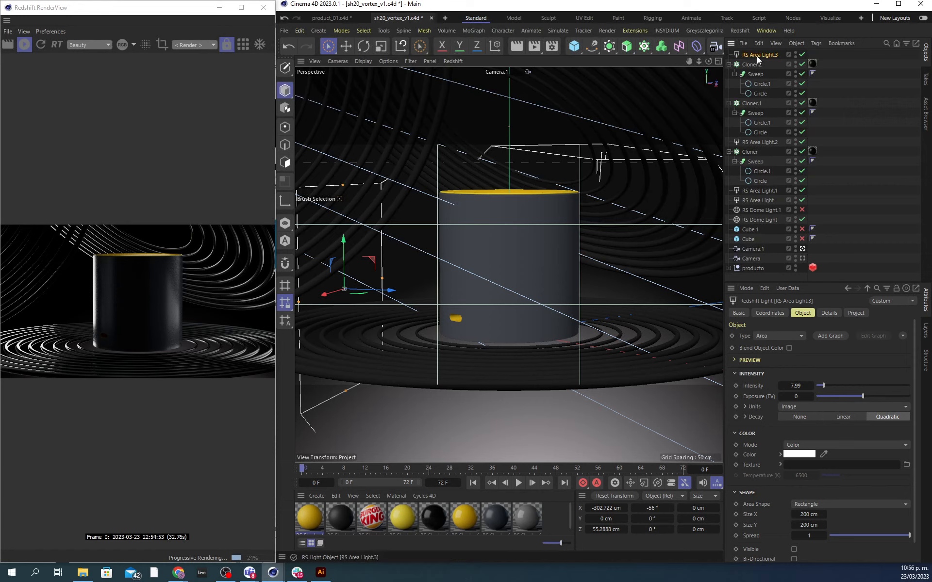
Step: Set RS Area Light.3's project mode to Include and add the producto object to its list
left_click(857, 313)
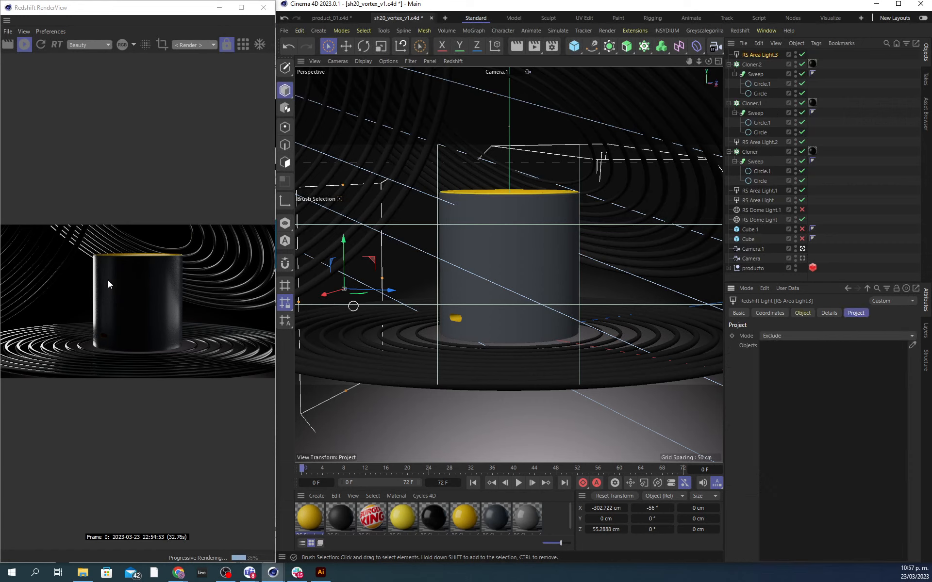
left_click(777, 336)
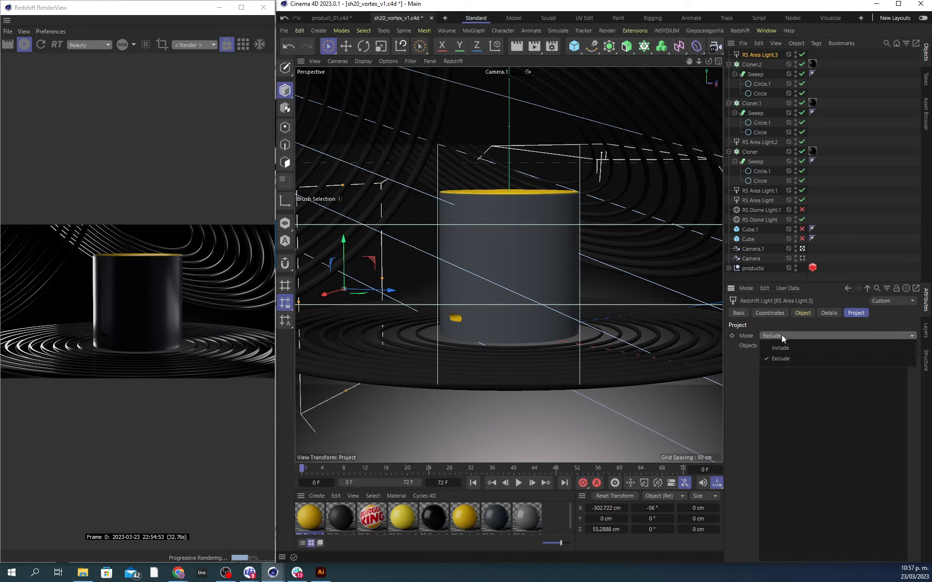
left_click(781, 355)
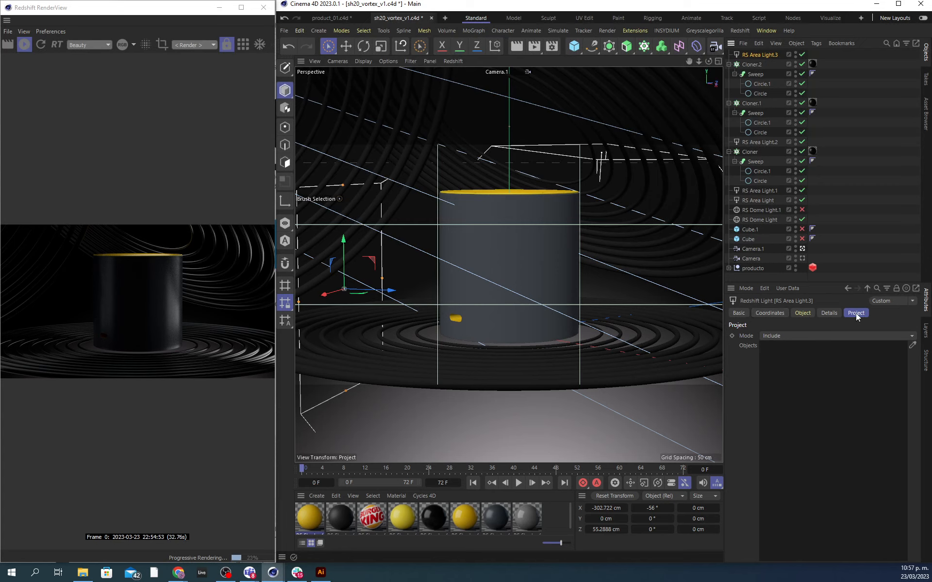
left_click(791, 335)
left_click(801, 387)
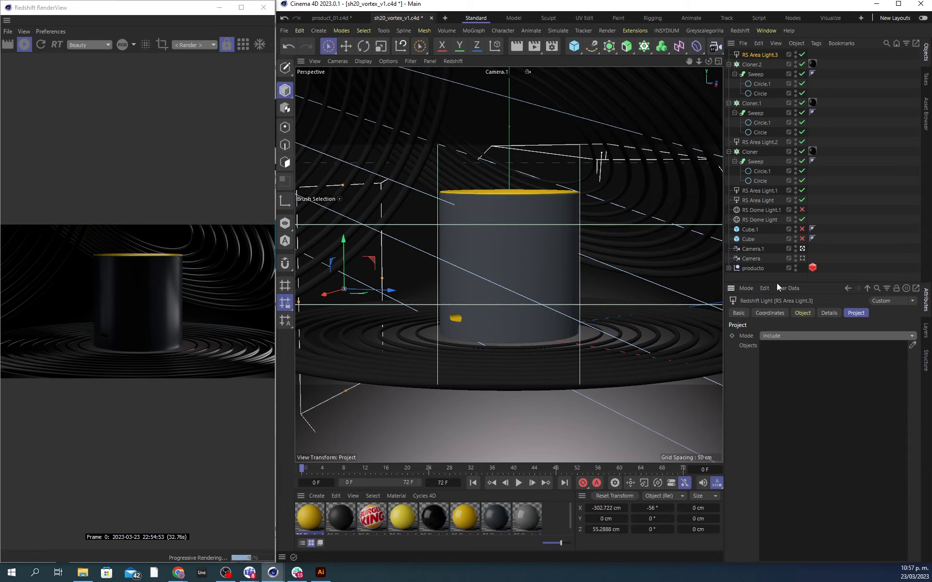
left_click_drag(751, 268, 776, 360)
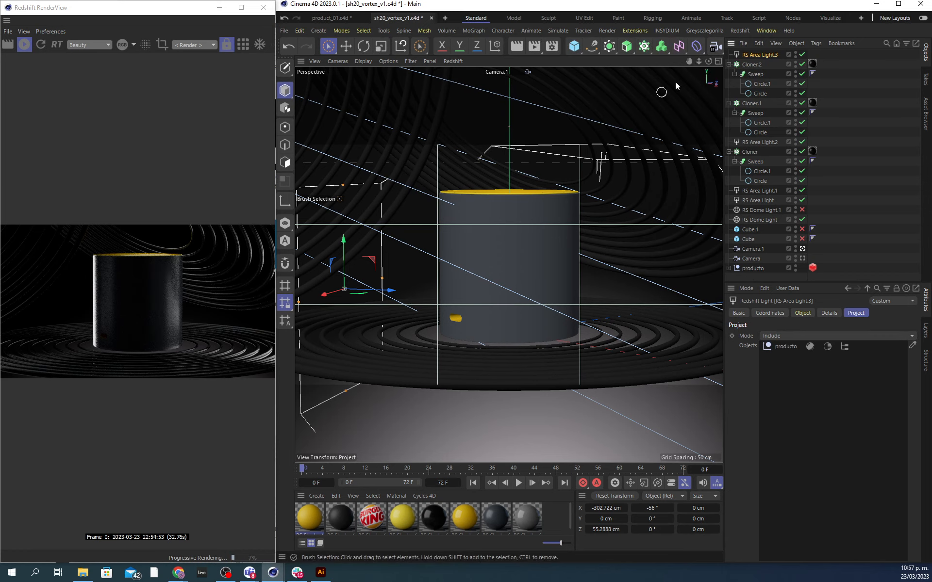
Step: Widen RS Area Light.3 to about 441 cm at X -354 cm, Y 54 cm, Z 21 cm, and lower its exposure to about -3.35
left_click(803, 313)
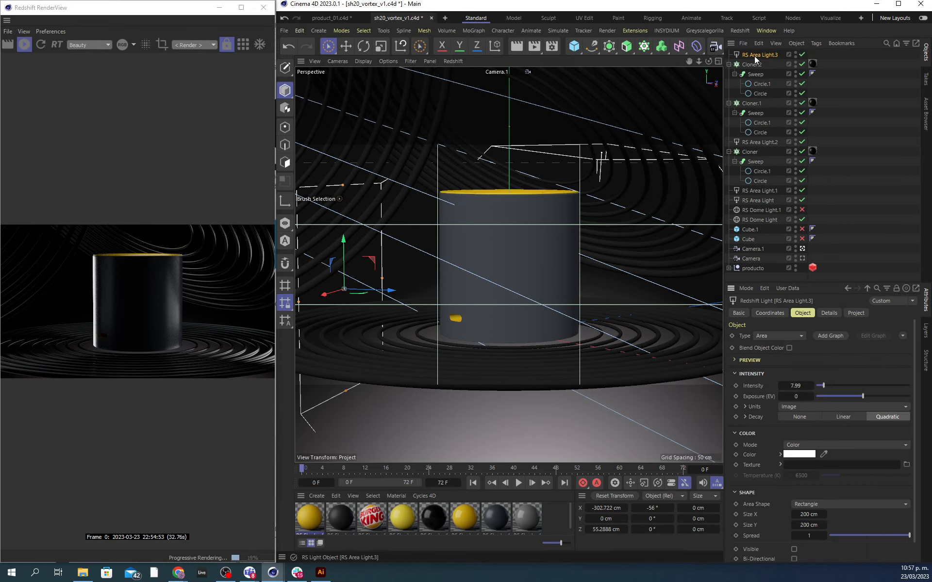
left_click_drag(382, 279, 419, 267)
left_click_drag(348, 265, 323, 228)
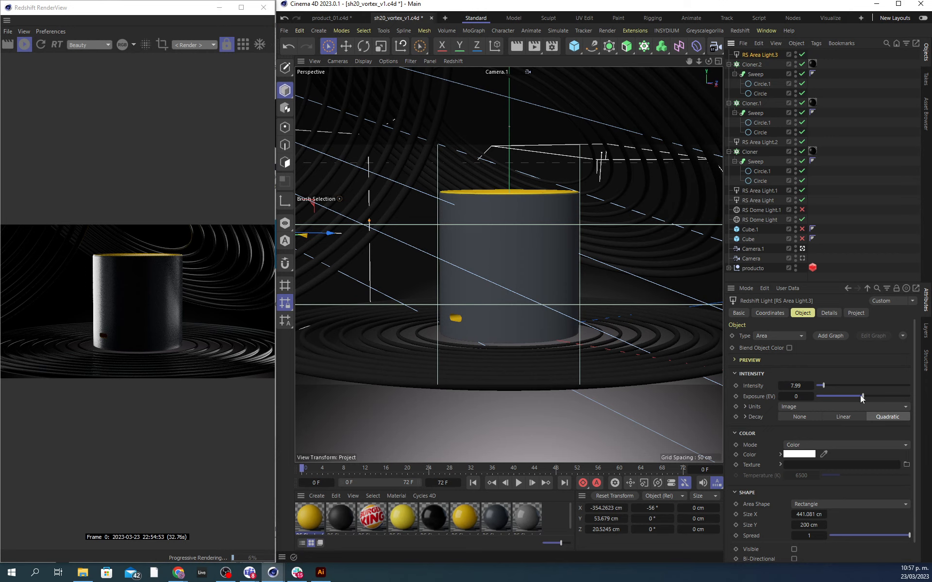
left_click_drag(859, 395, 846, 394)
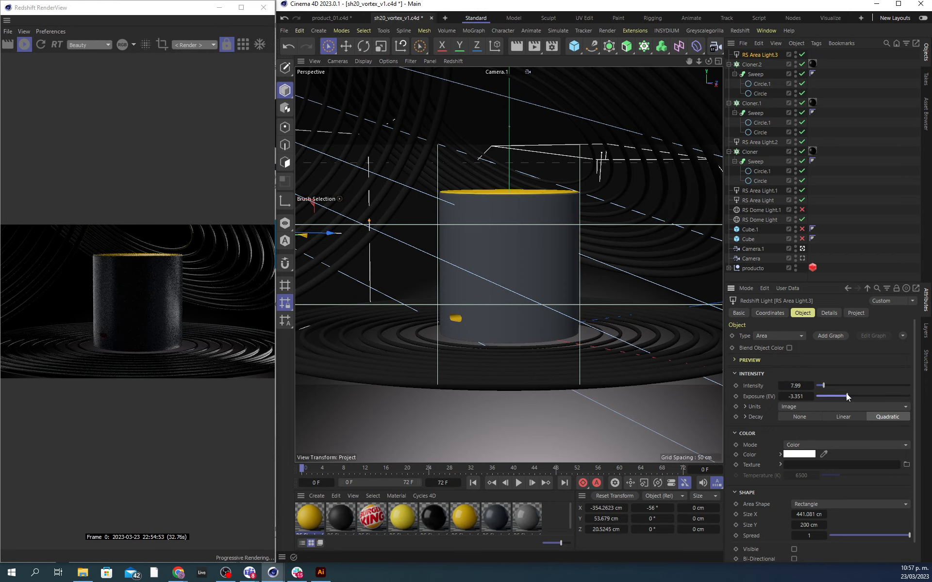
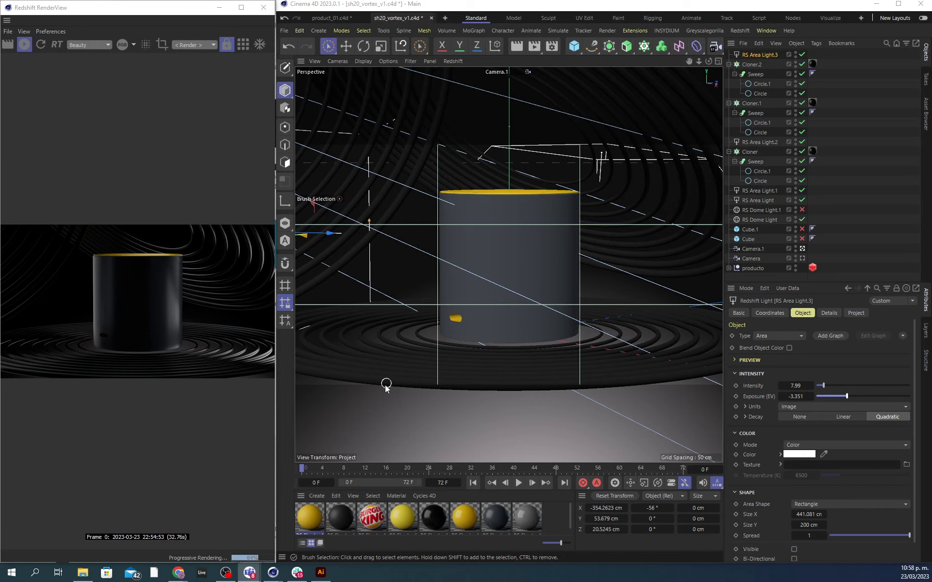
Step: Switch to Chrome to view the sound icon image results, then return to Cinema 4D
mouse_move(178, 572)
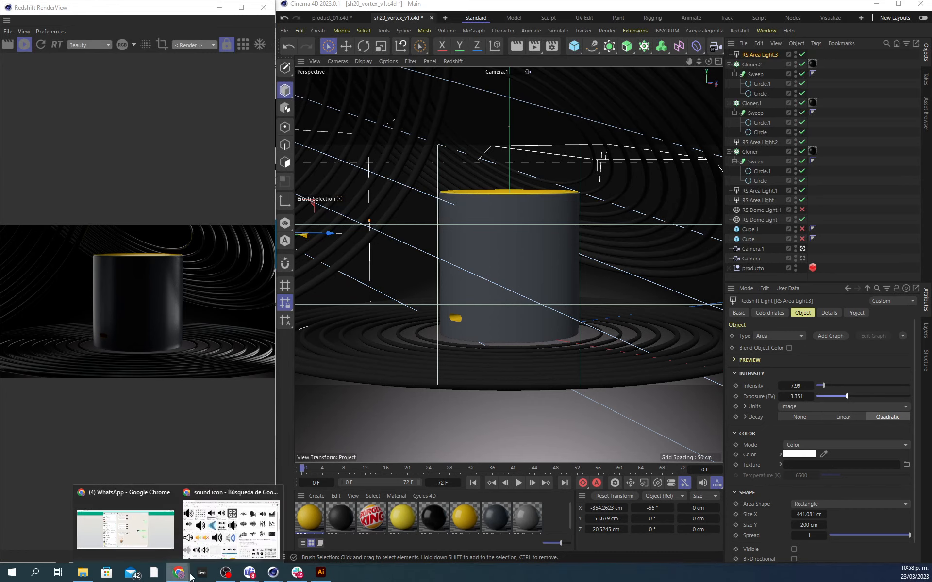
left_click(231, 515)
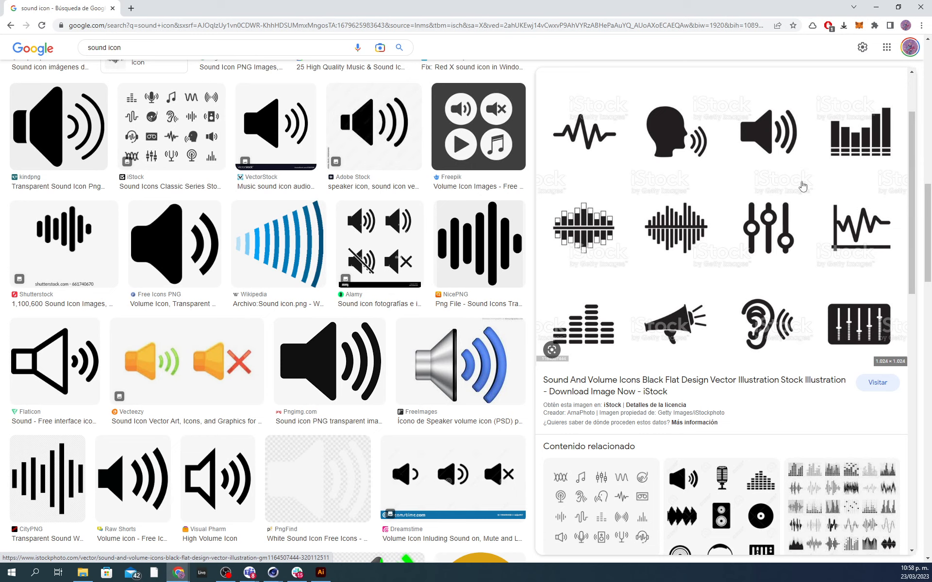
left_click(876, 8)
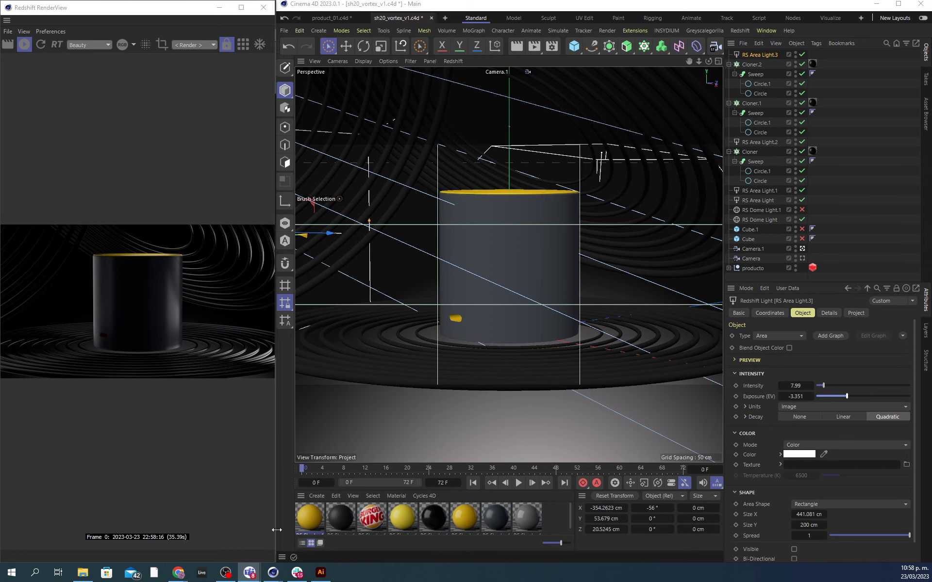
Step: Switch to Chrome and open behance.net in a new tab
mouse_move(179, 573)
left_click(228, 531)
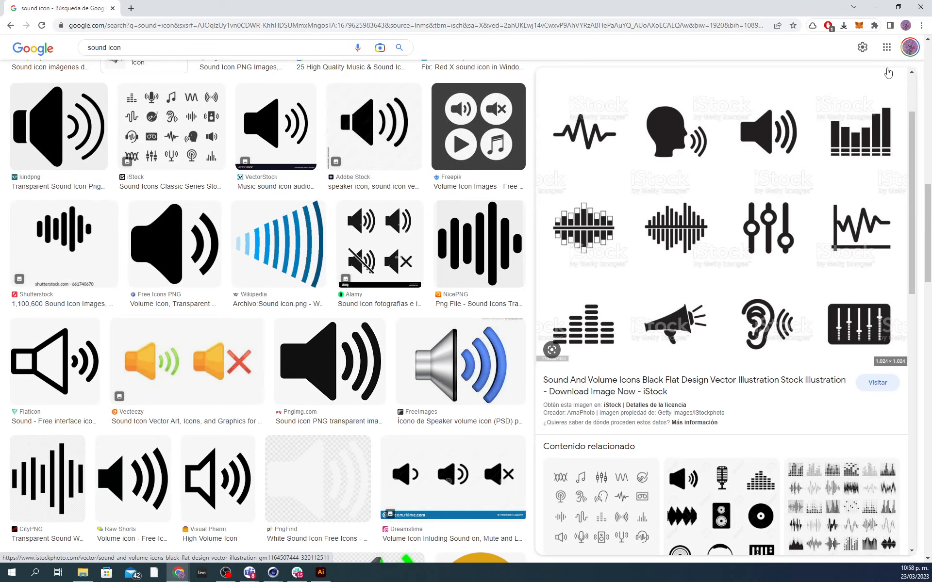
left_click(131, 9)
type("be")
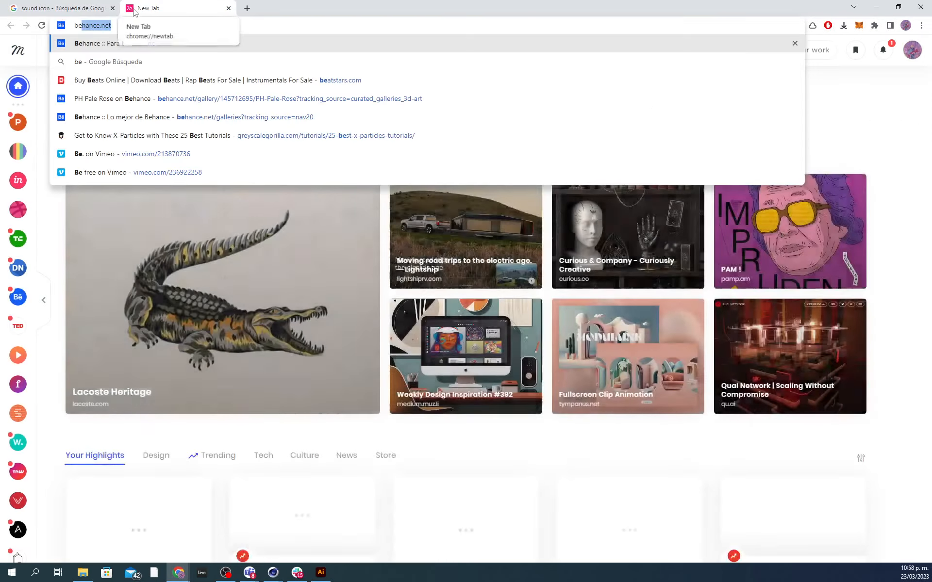
key("Return")
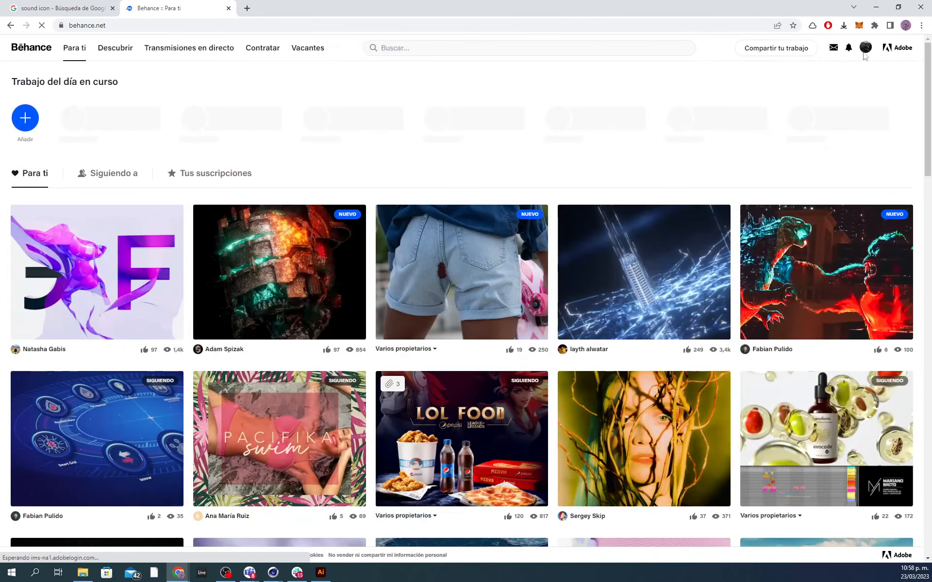
Step: Open the account's own Behance profile and bring up its Lady Gaga - Haus Labs project
left_click(865, 48)
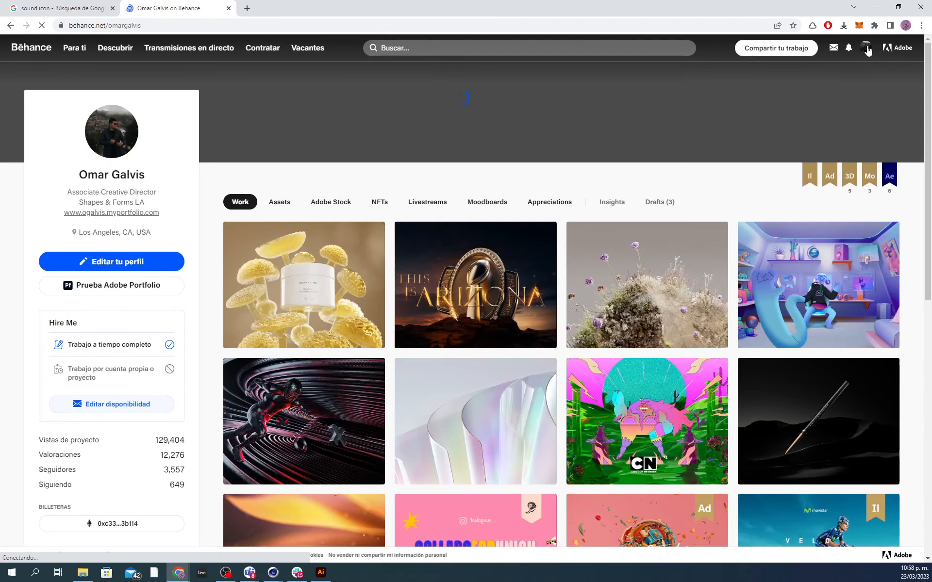
left_click(868, 51)
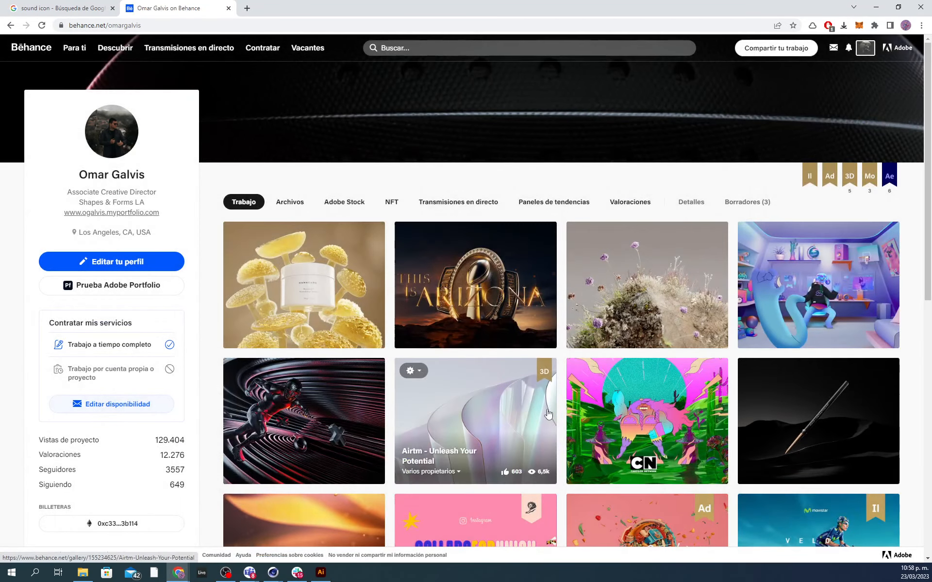
scroll(549, 414, "down", 4)
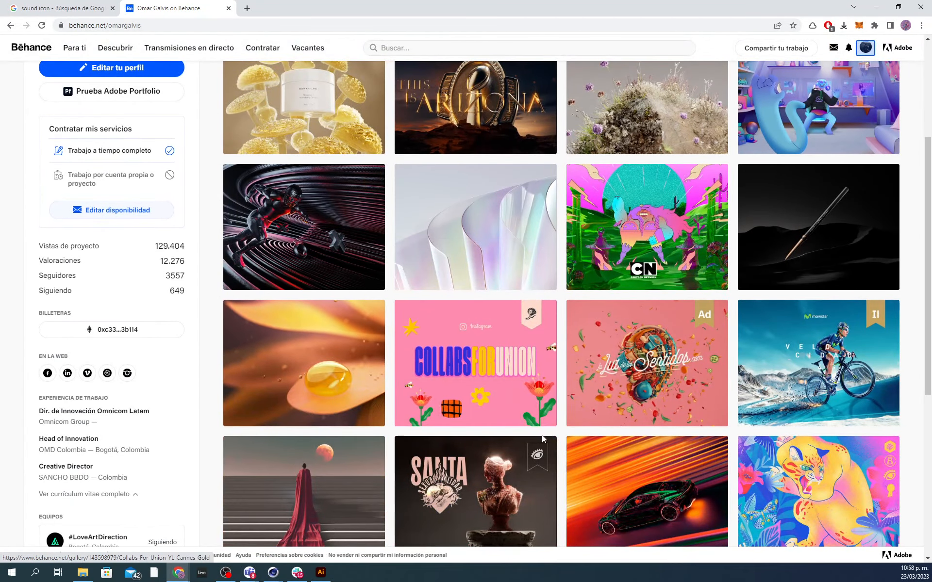
scroll(582, 427, "down", 1)
left_click(582, 459)
left_click(798, 176)
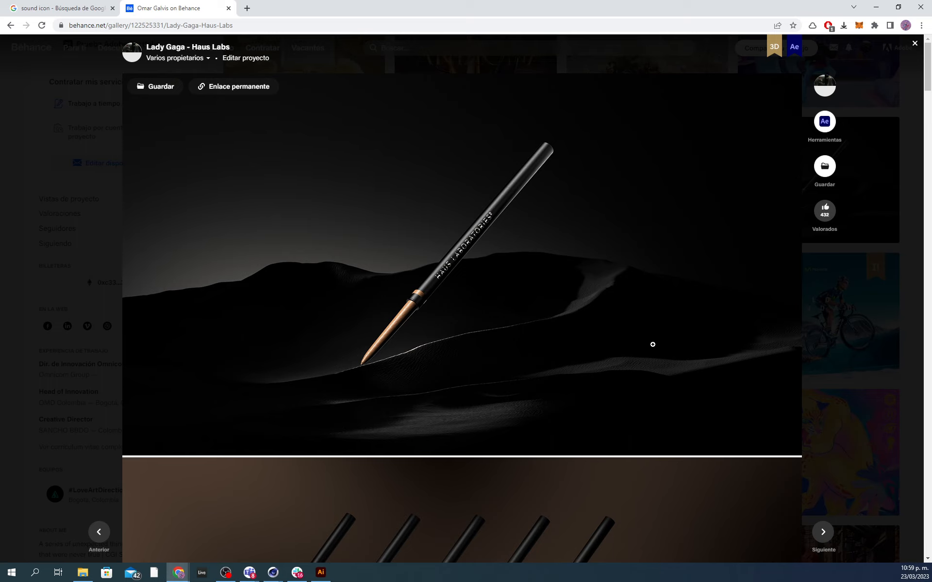
Step: Look through the Haus Labs project's product renders down to the image grid
scroll(652, 345, "down", 8)
scroll(437, 385, "up", 1)
scroll(436, 385, "up", 7)
scroll(539, 227, "down", 5)
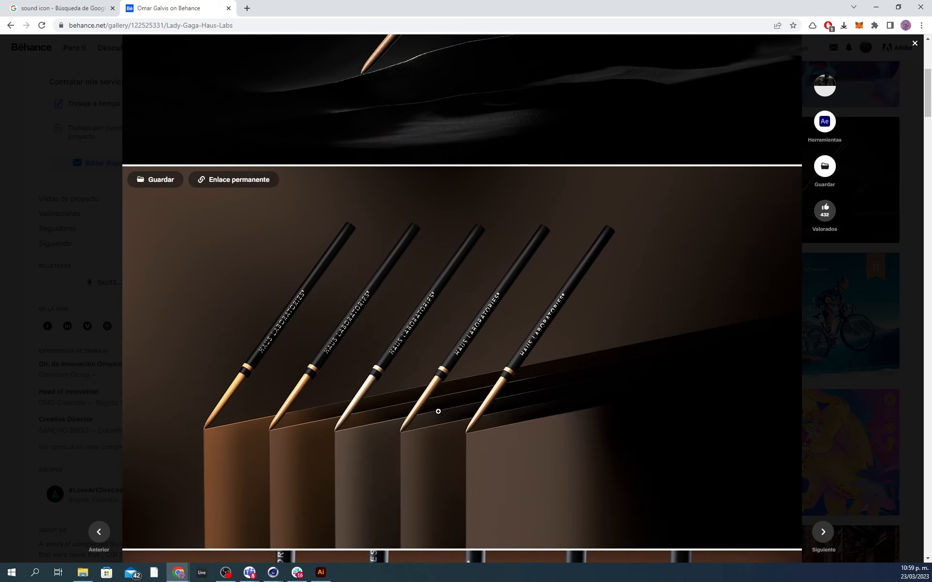
scroll(451, 472, "down", 15)
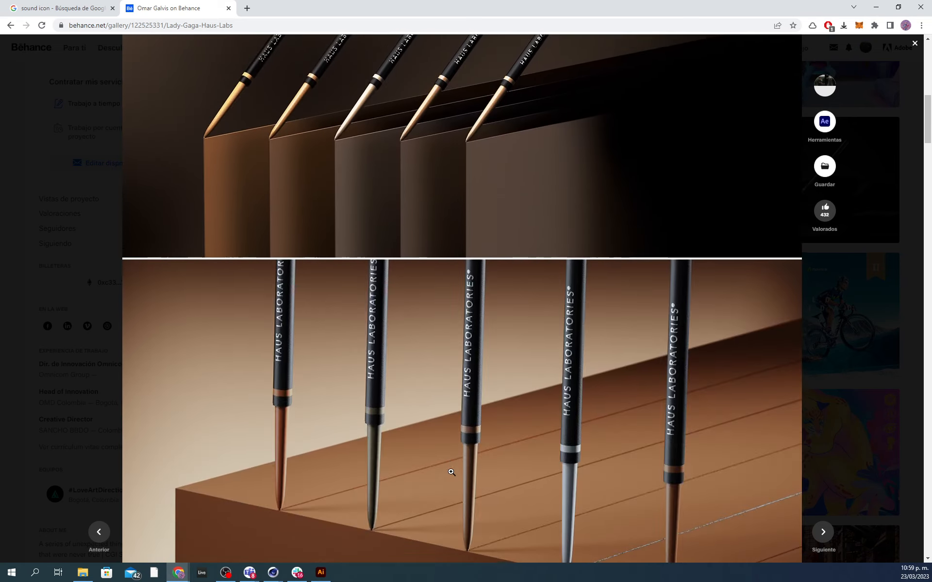
scroll(451, 472, "down", 3)
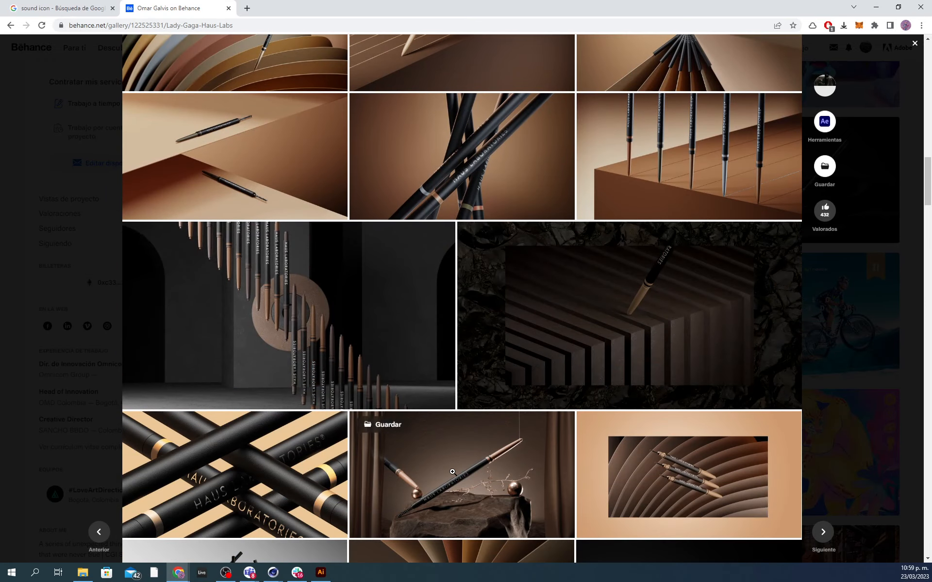
scroll(635, 377, "down", 3)
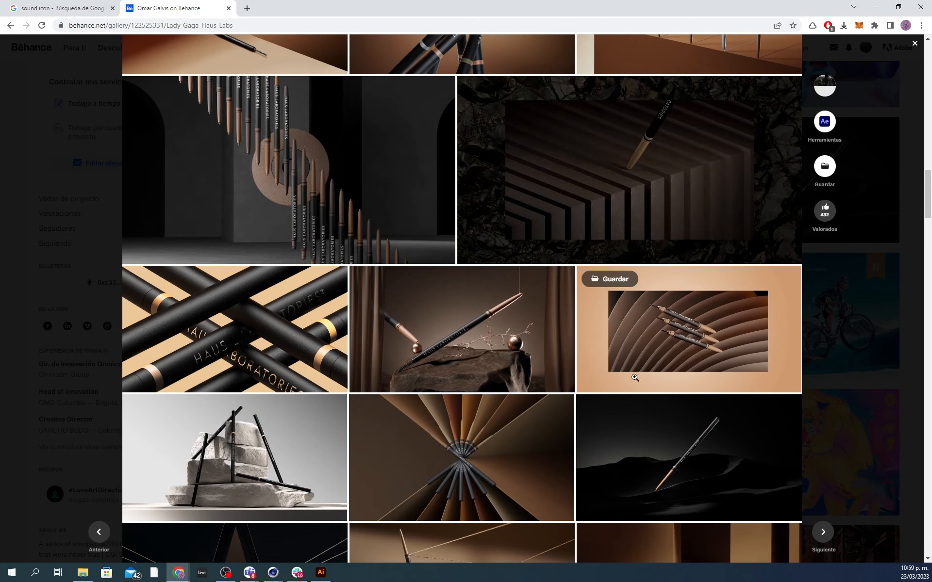
Step: View the curved-fins render and the radial pencil-fan render of the Haus Labs project enlarged, closing each one
left_click(679, 346)
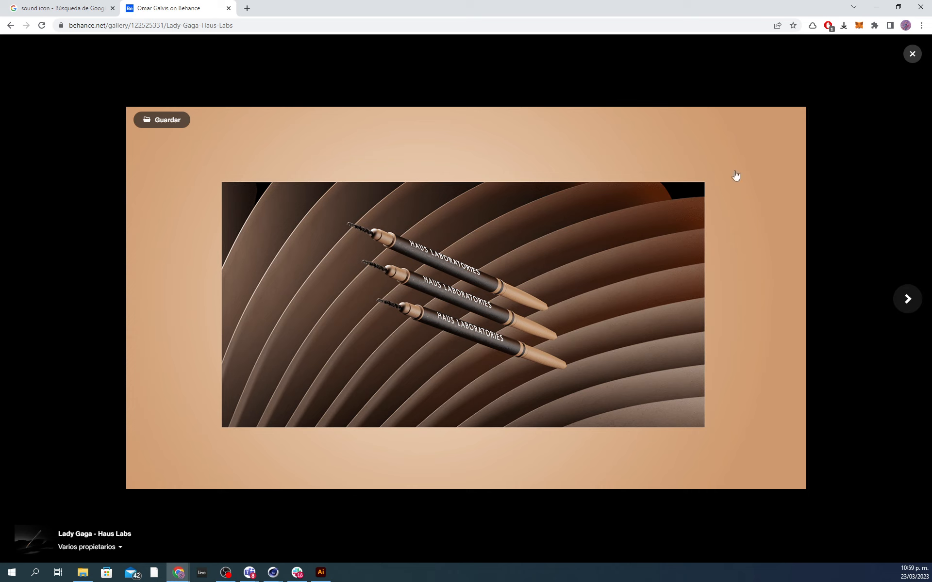
left_click(913, 55)
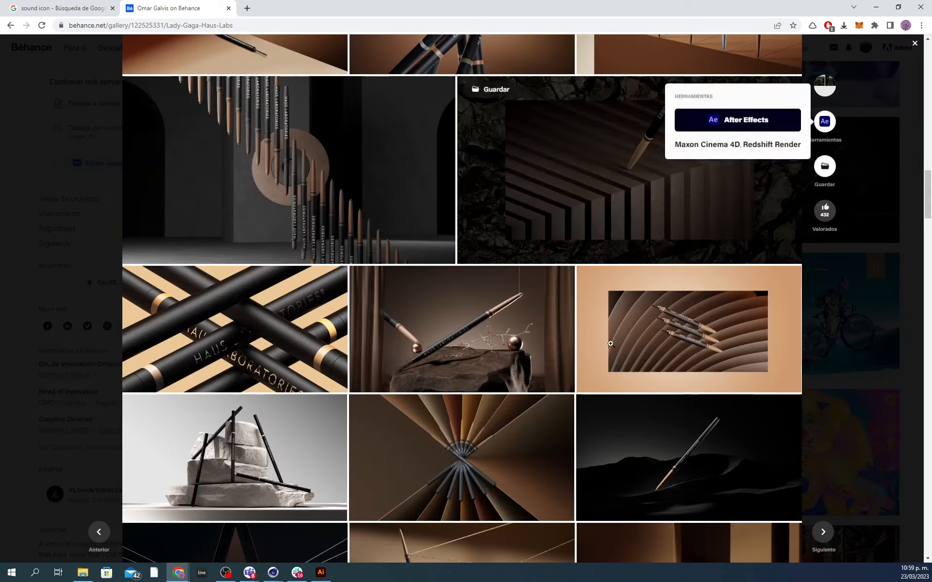
scroll(500, 250, "down", 4)
left_click(502, 251)
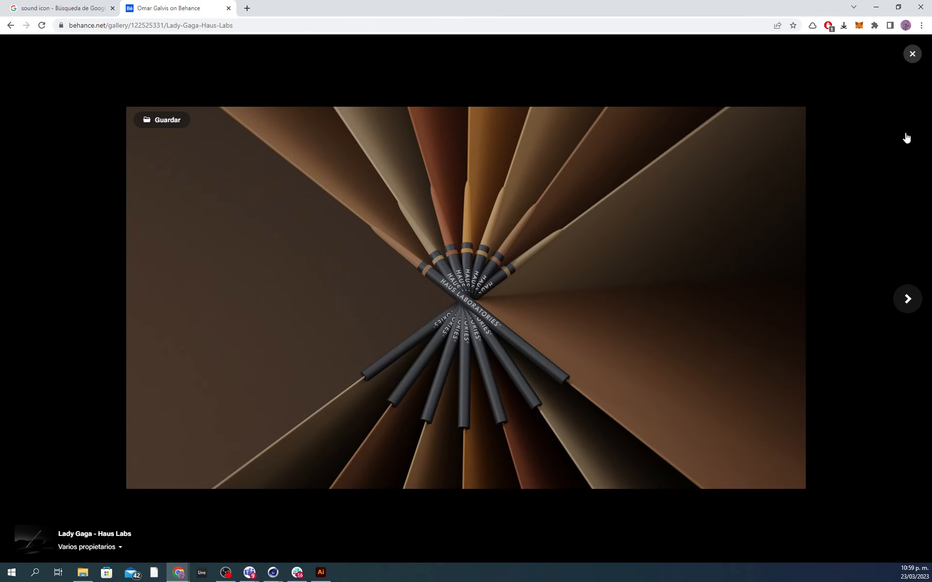
left_click(912, 54)
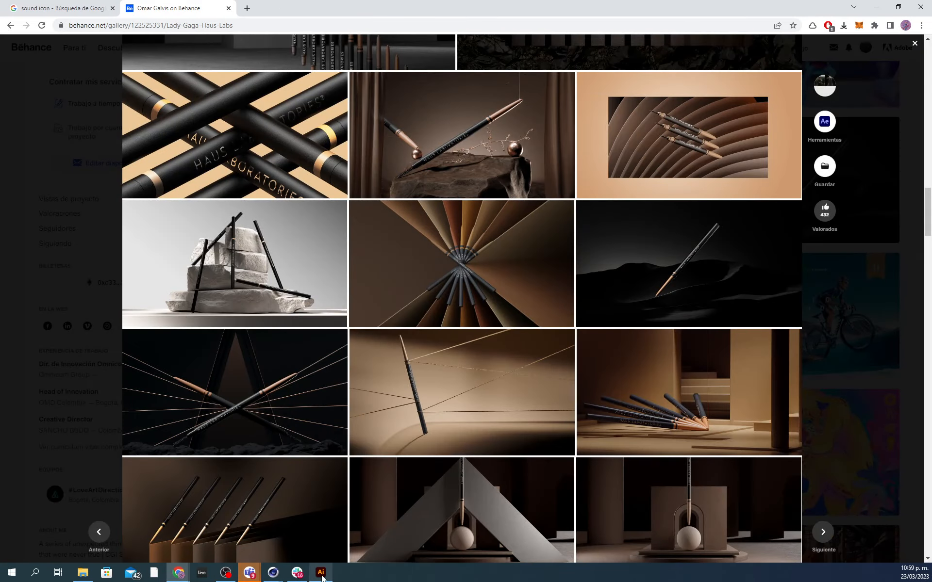
Step: Switch to Illustrator and select the colourful product collage in the mood_borad file for a close view
left_click(326, 534)
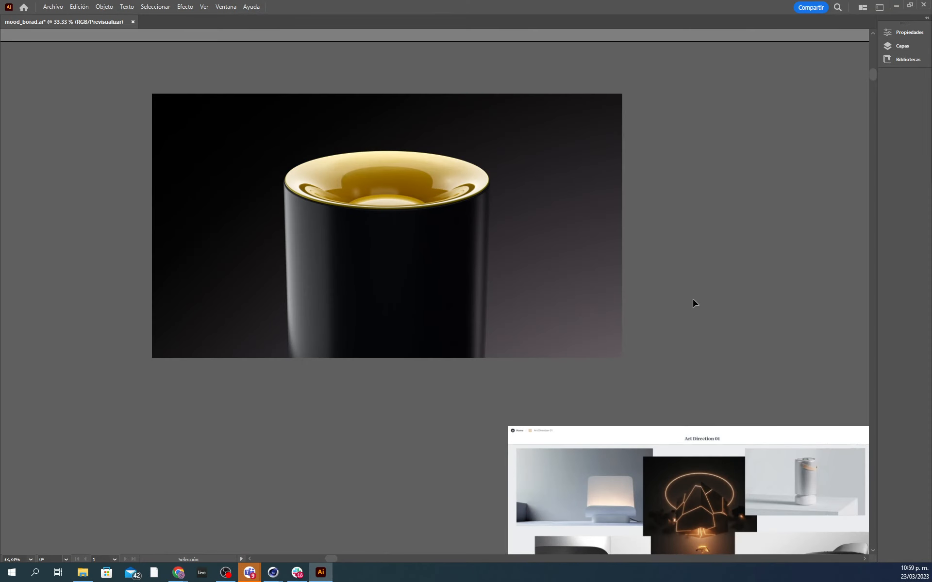
scroll(634, 293, "down", 3, "alt")
scroll(645, 338, "right", 3, "ctrl")
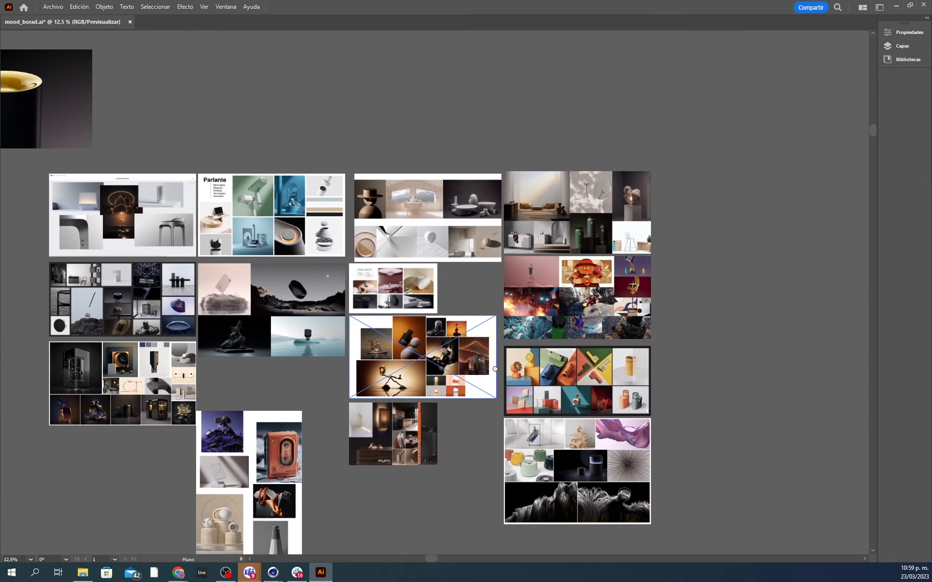
left_click(344, 252)
left_click(609, 394)
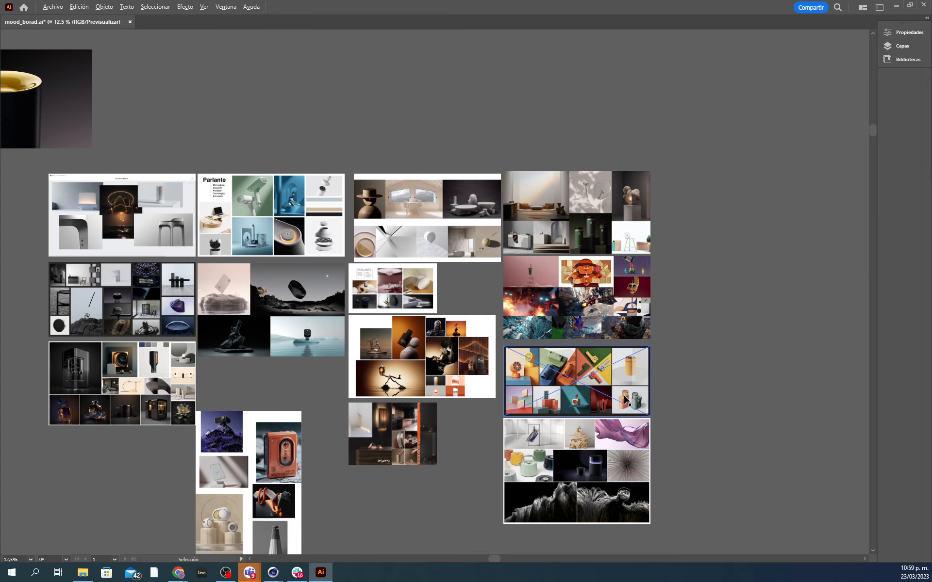
scroll(606, 395, "up", 5, "alt")
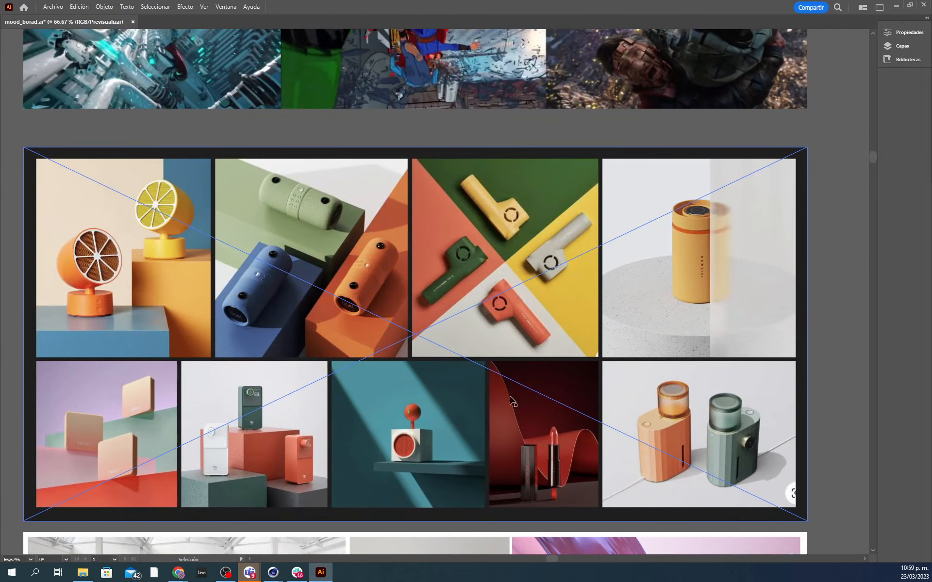
Step: Examine the speakers, handheld devices and yellow canister in the collage's upper row for colour and composition
scroll(513, 402, "left", 2, "ctrl")
scroll(445, 264, "up", 1, "alt")
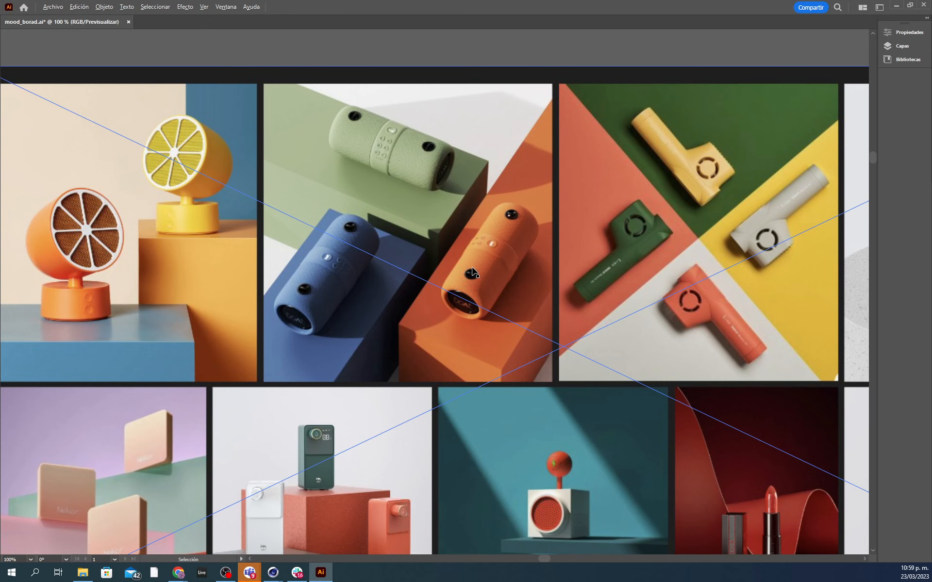
scroll(474, 272, "down", 1, "alt")
scroll(674, 302, "right", 2, "ctrl")
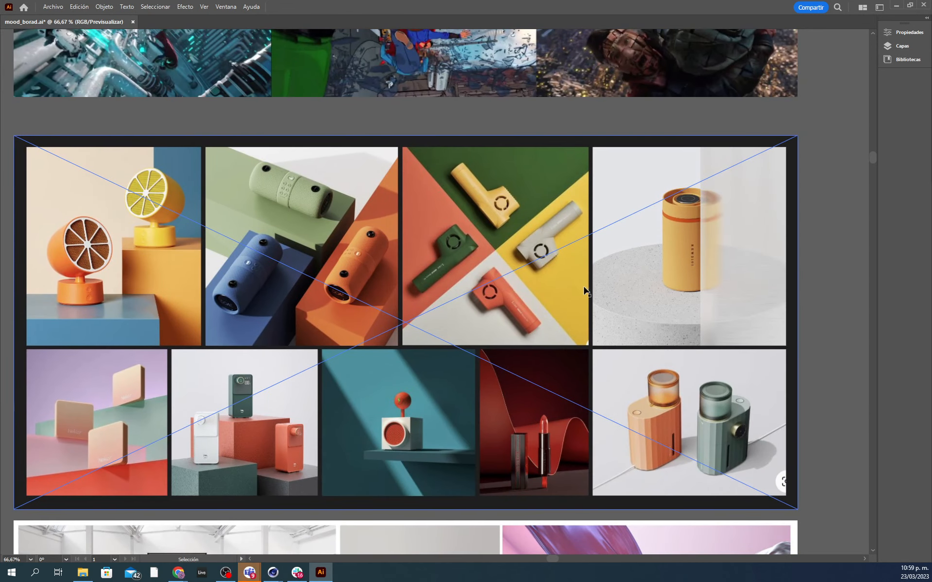
scroll(704, 204, "up", 2, "alt")
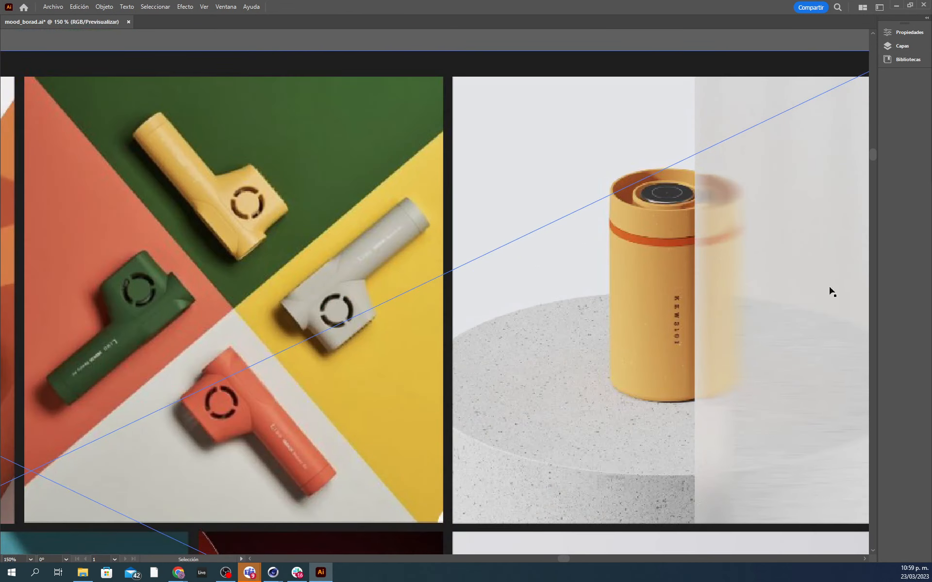
scroll(801, 281, "down", 1, "alt")
scroll(791, 270, "down", 1, "alt")
scroll(509, 259, "up", 2, "alt")
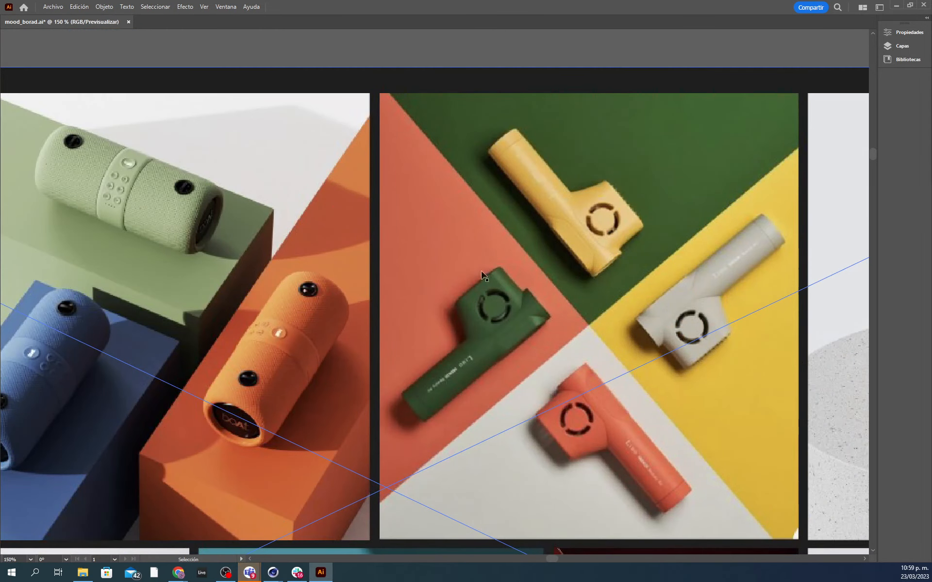
scroll(570, 376, "down", 1, "alt")
scroll(531, 420, "down", 1, "alt")
Step: Examine the collage's lower row of products on coloured planes and blocks, comparing it with the speaker images above
left_click_drag(531, 420, 594, 325)
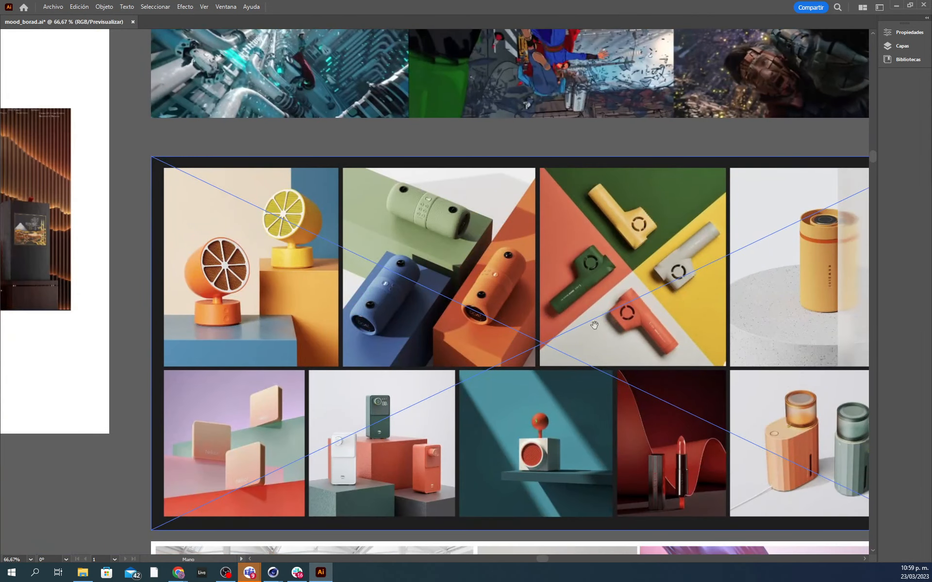
left_click_drag(588, 375, 602, 323)
scroll(209, 432, "up", 2, "alt")
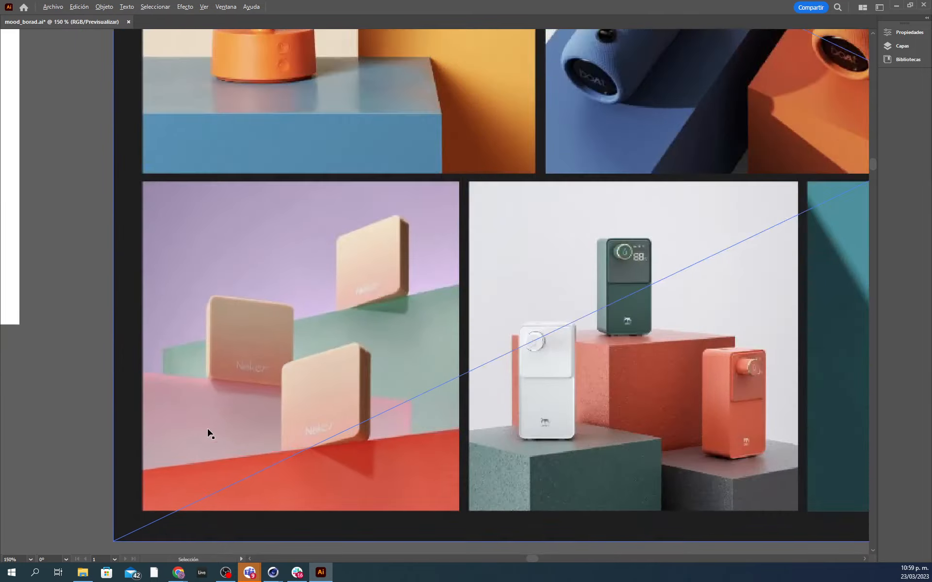
scroll(209, 432, "up", 1, "alt")
left_click_drag(298, 405, 396, 375)
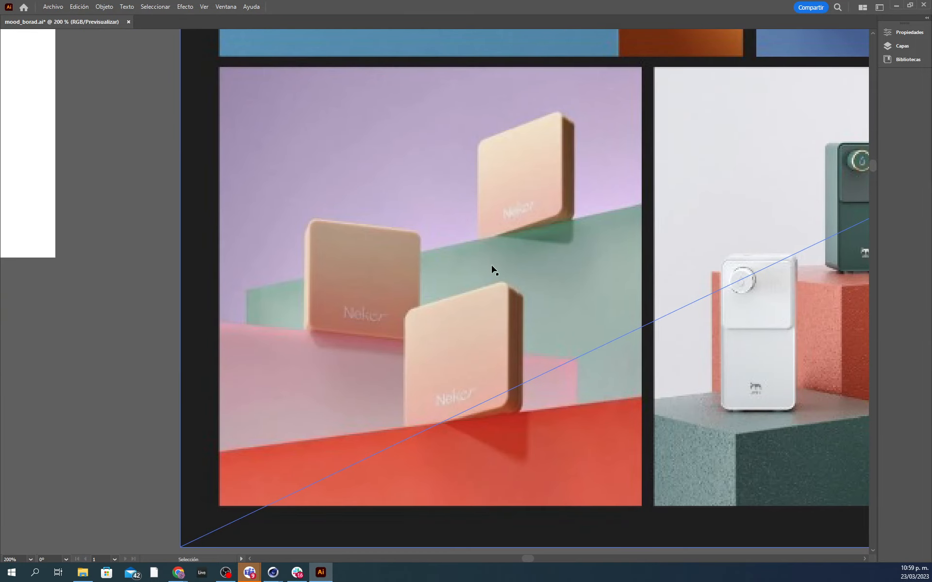
scroll(417, 391, "down", 2, "alt")
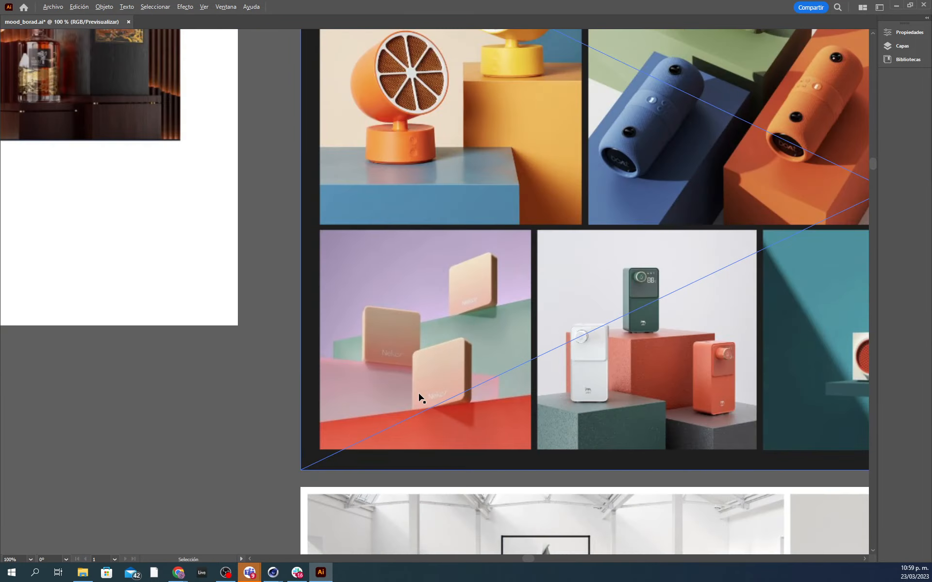
left_click_drag(521, 254, 266, 445)
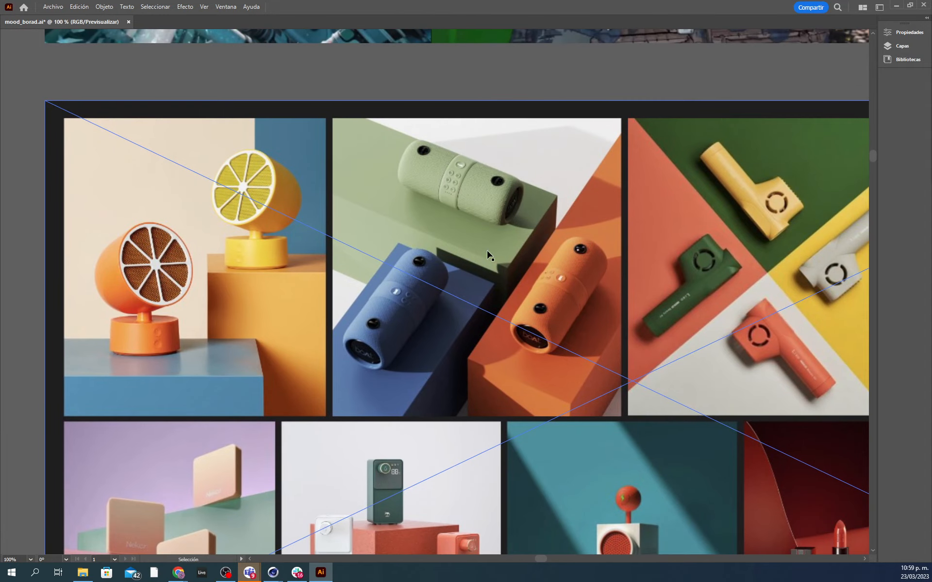
scroll(483, 336, "down", 2, "alt")
scroll(484, 337, "up", 2, "alt")
left_click_drag(617, 439, 538, 247)
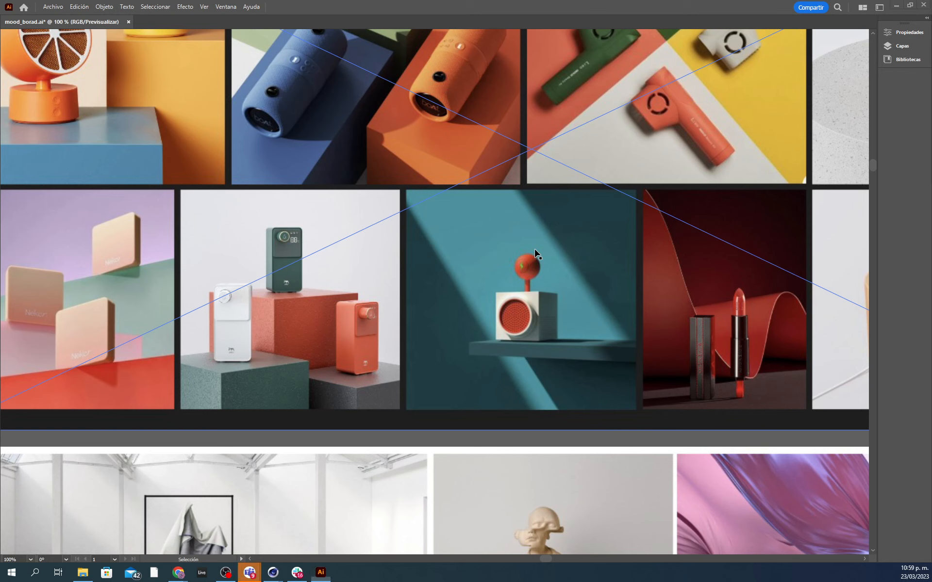
Step: Return to Cinema 4D and hide Cloner.1 and Cloner.2 in the viewport and render
key("alt+Tab")
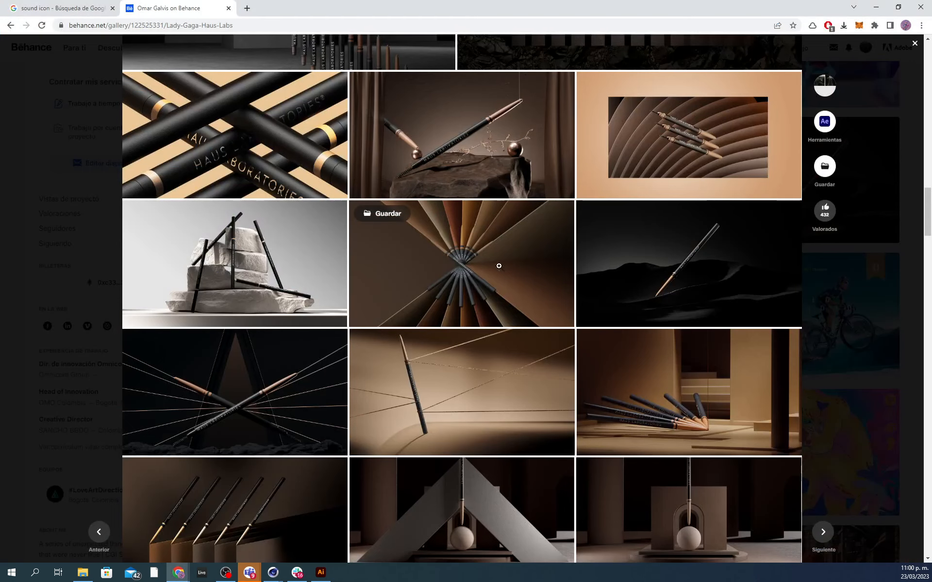
mouse_move(273, 572)
left_click(237, 545)
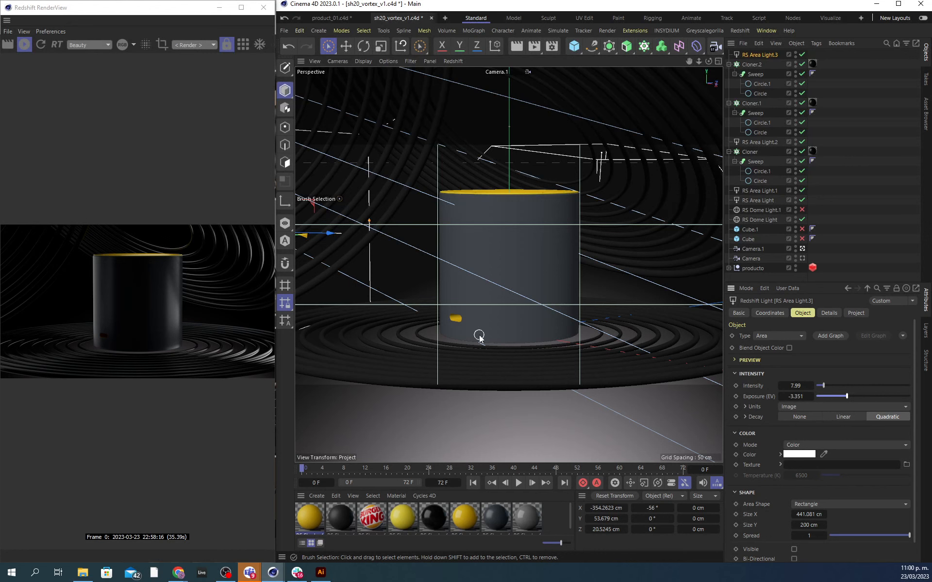
left_click(757, 103)
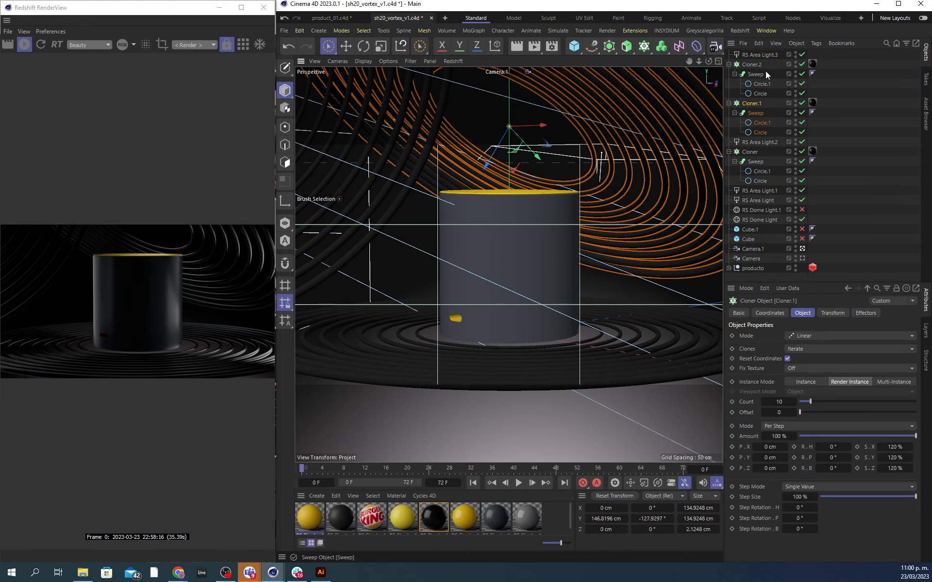
left_click(795, 101)
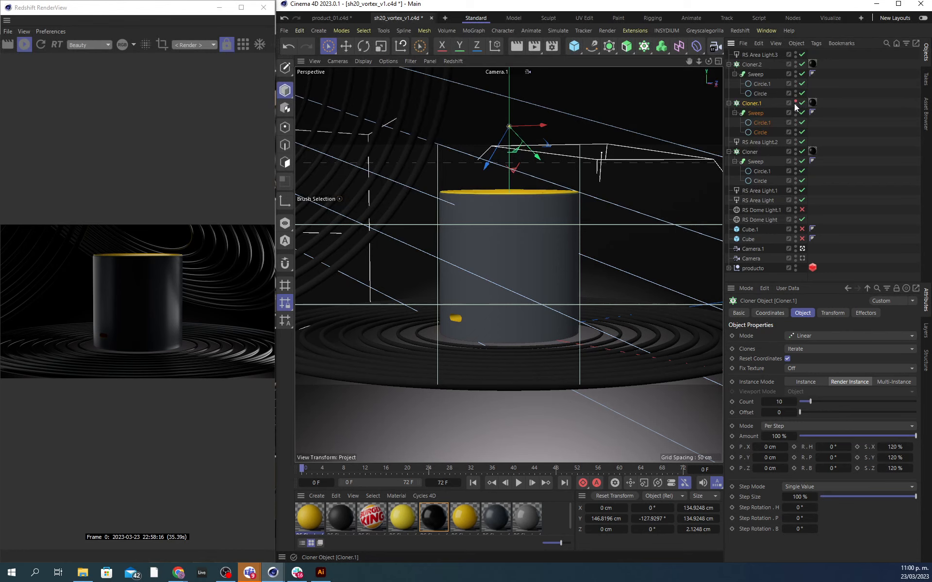
left_click(795, 63)
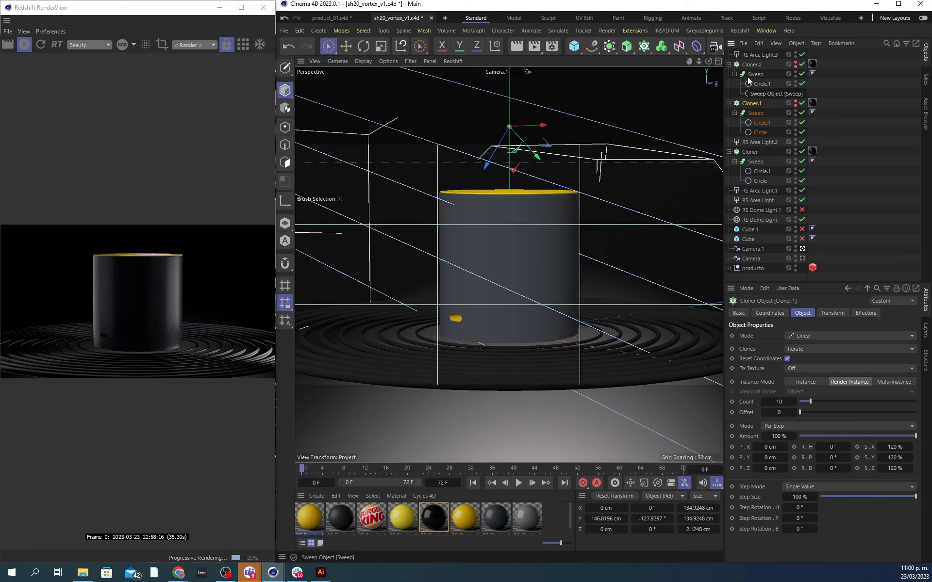
Step: Add a Redshift area light at the scene origin and rotate its pitch to 100°
left_click(743, 30)
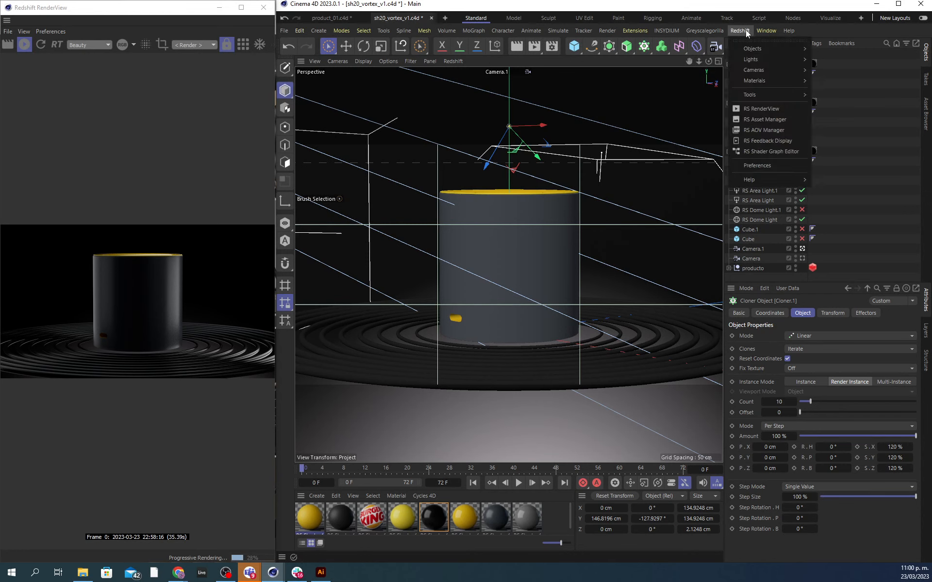
mouse_move(759, 62)
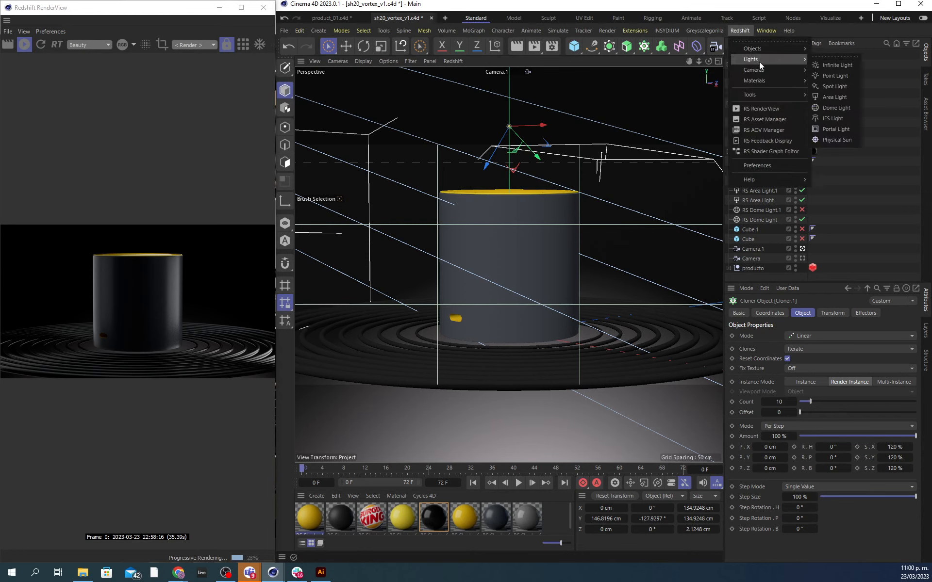
left_click(835, 99)
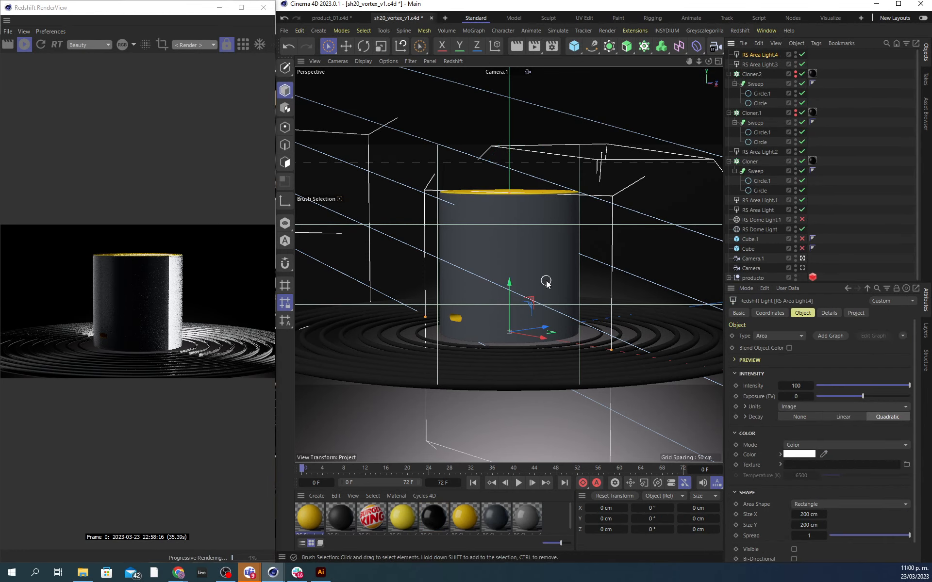
key("r")
left_click_drag(513, 301, 483, 387)
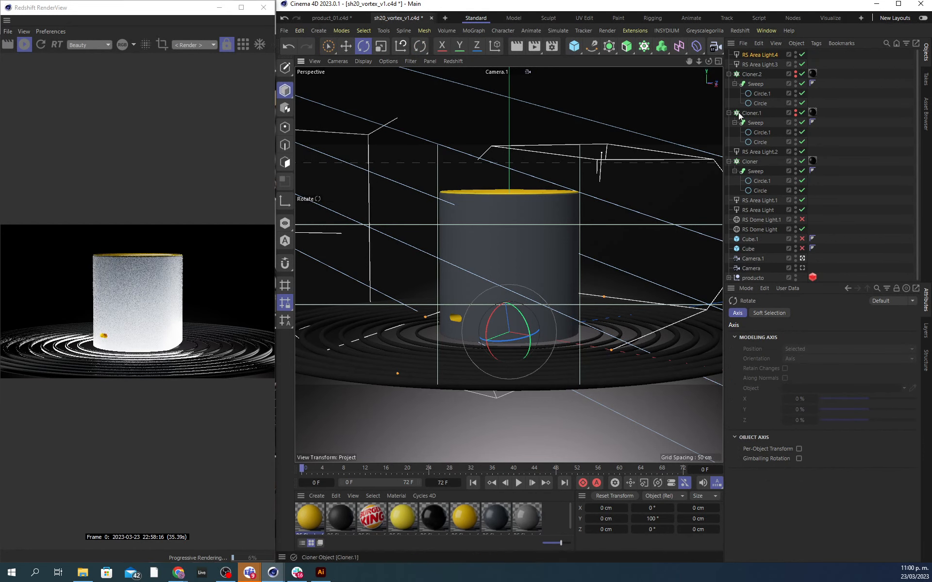
Step: Colour RS Area Light.4 pure yellow (RGB 255, 255, 0) and scale it down to about 91.4 cm square
left_click(755, 54)
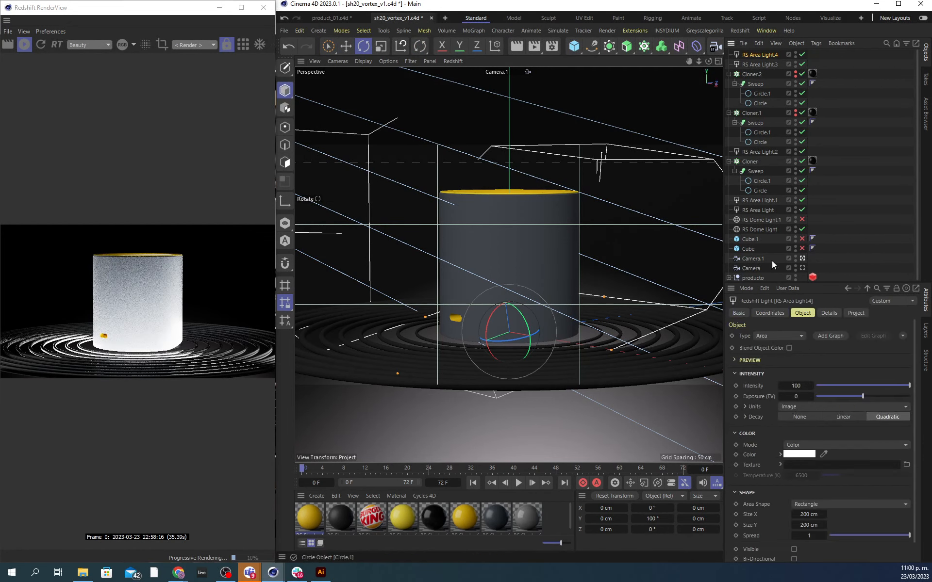
left_click(799, 454)
left_click_drag(829, 517, 822, 517)
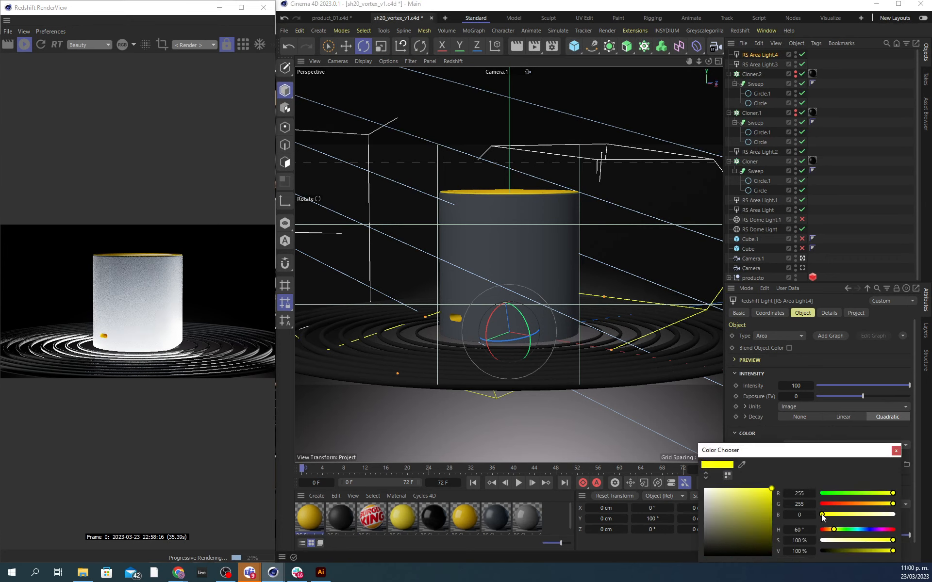
left_click(895, 451)
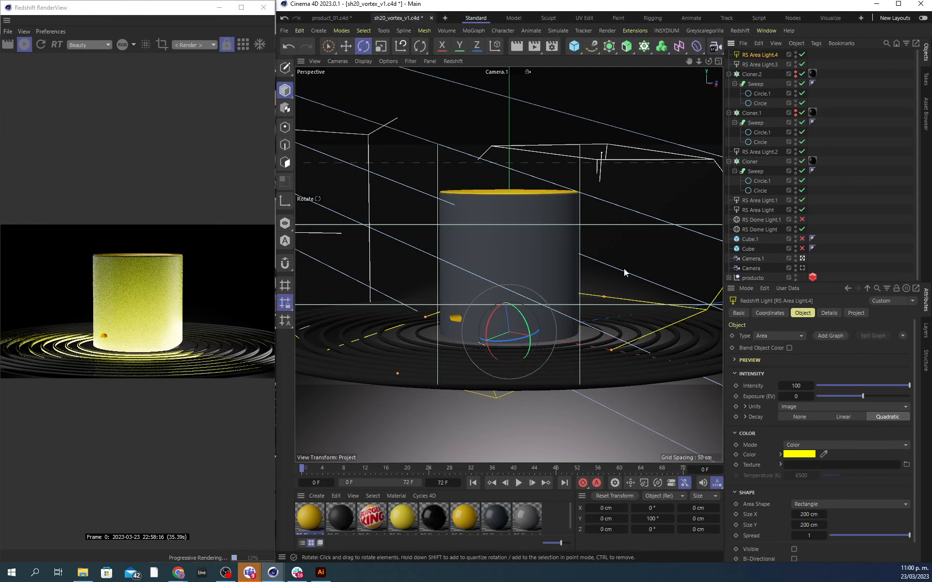
key("t")
left_click_drag(657, 255, 444, 292)
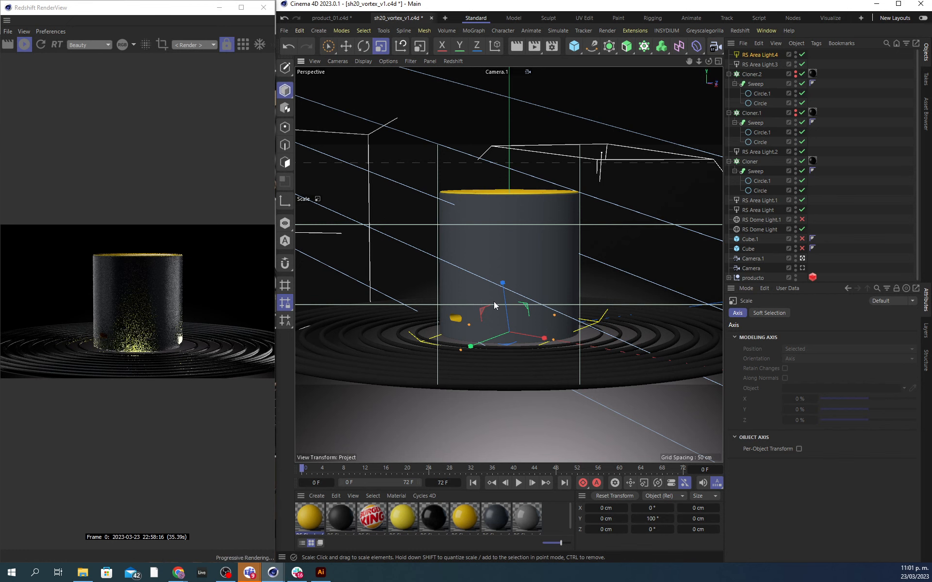
Step: Shift RS Area Light.4's colour to a warmer amber with a hue of 49° and save the scene
left_click(750, 55)
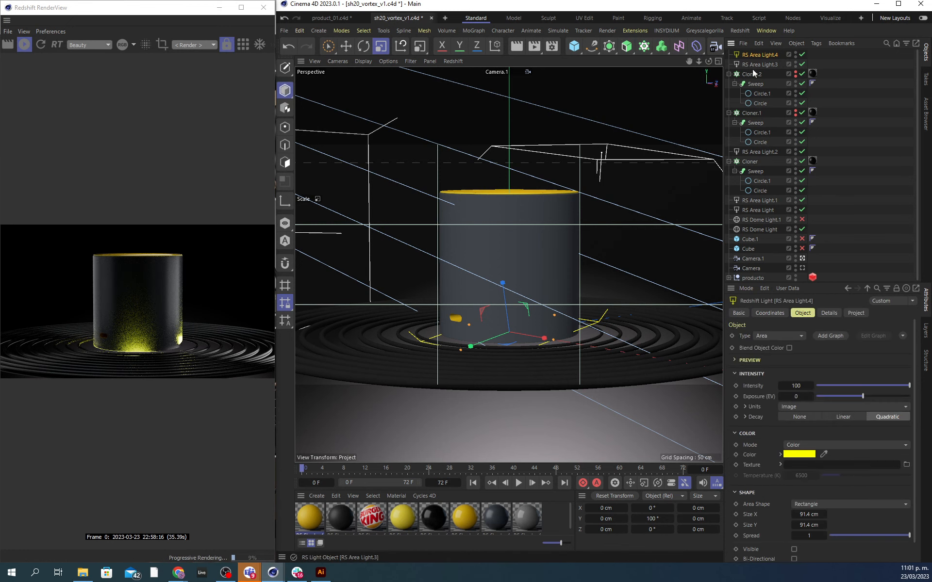
left_click(793, 453)
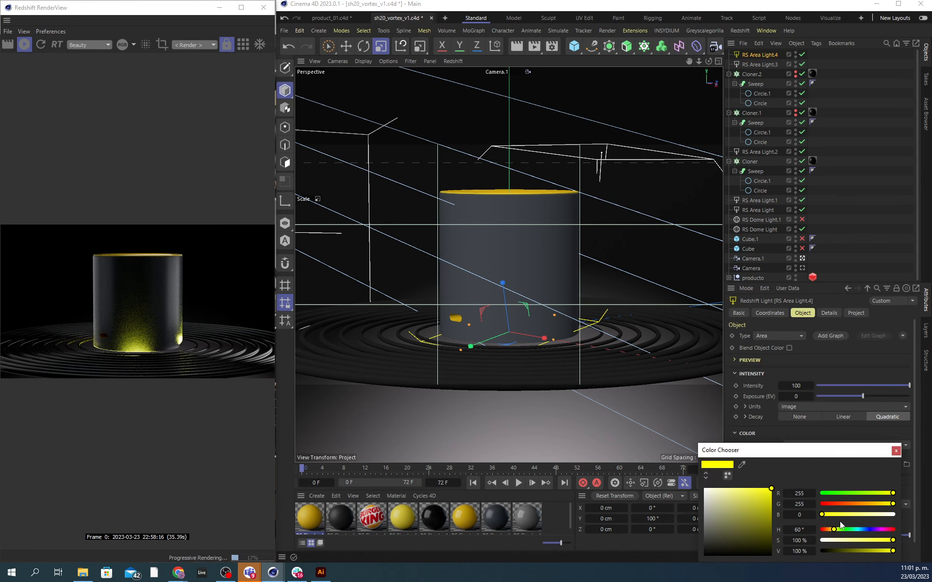
left_click_drag(835, 534, 832, 533)
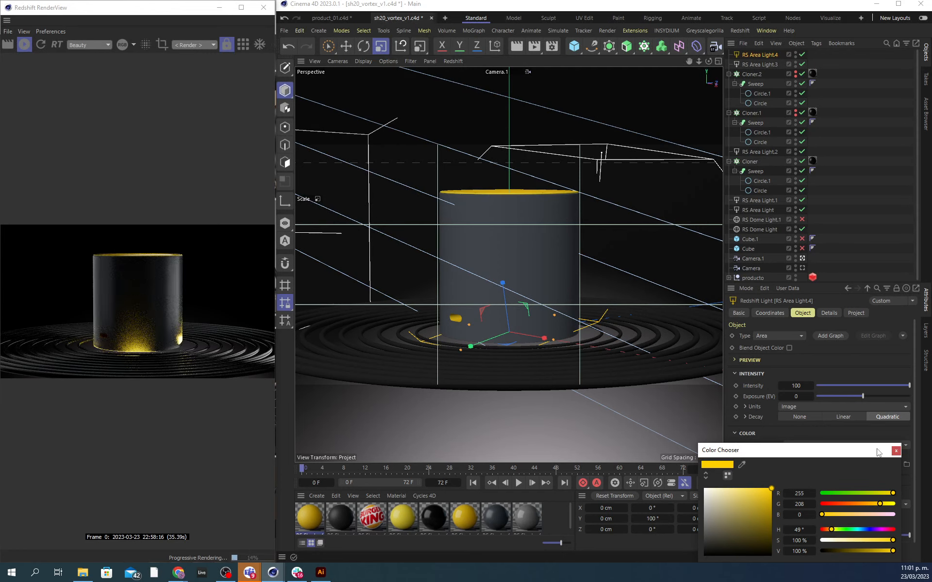
left_click(896, 451)
left_click(867, 159)
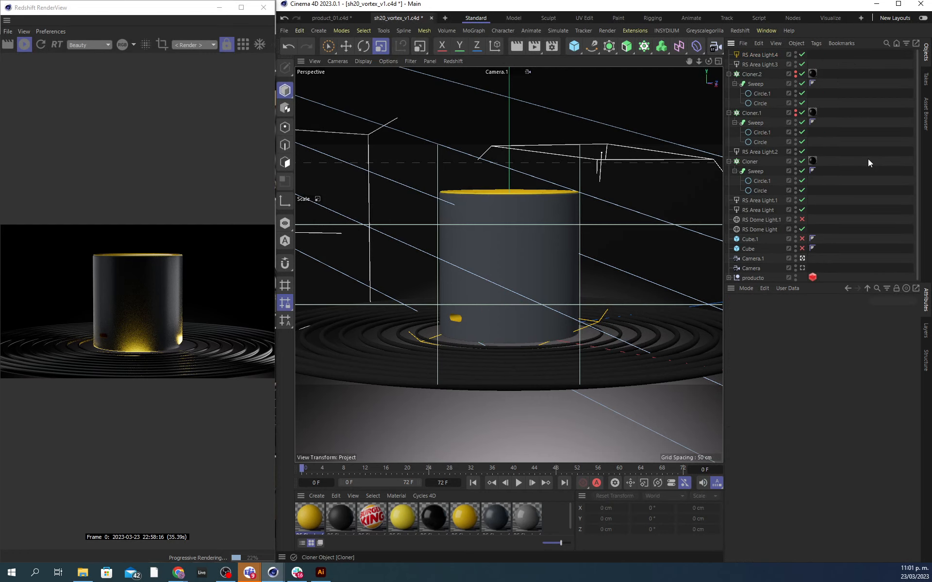
key("ctrl+s")
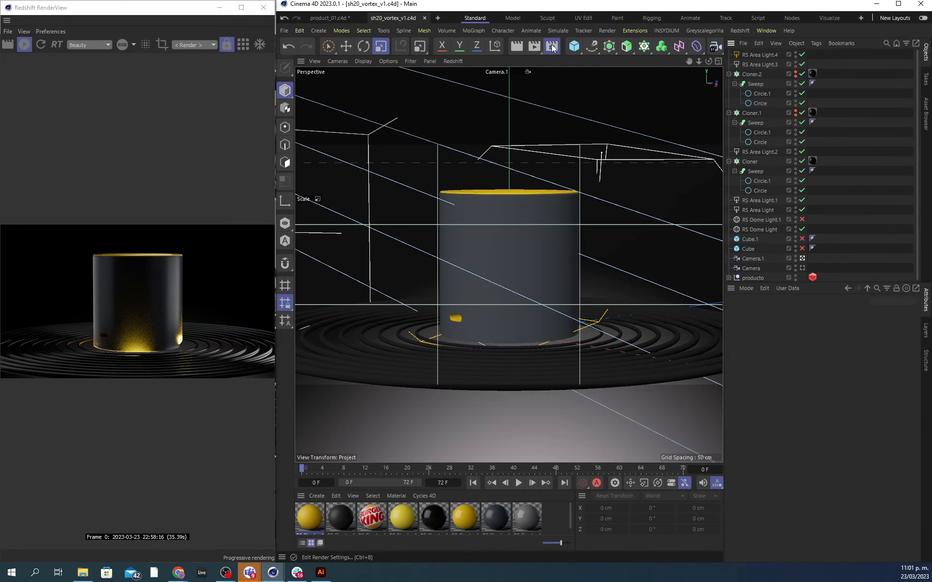
Step: Enable Bloom in the Redshift post-effects of the render settings and lower its threshold to 0.47
left_click(552, 46)
left_click_drag(590, 38, 493, 44)
left_click(458, 111)
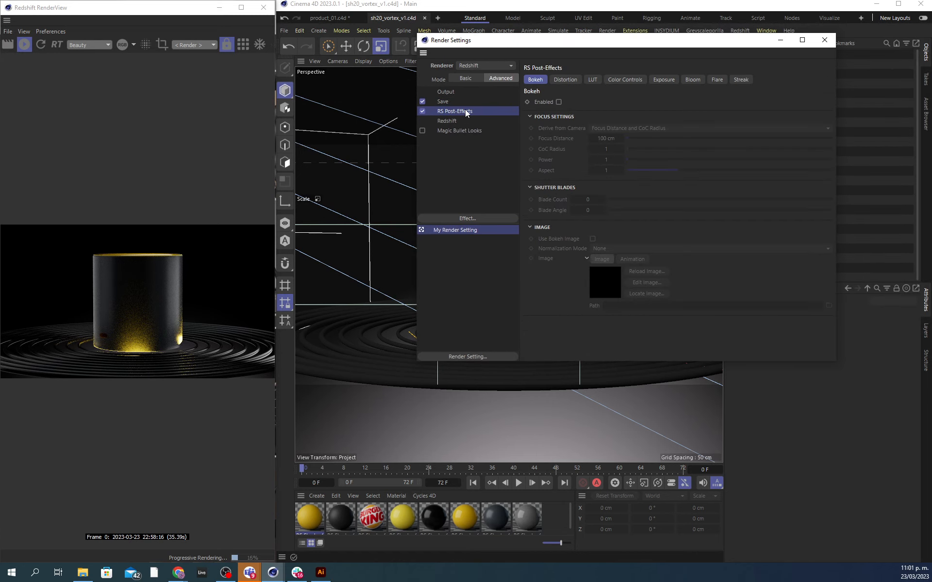
left_click(693, 80)
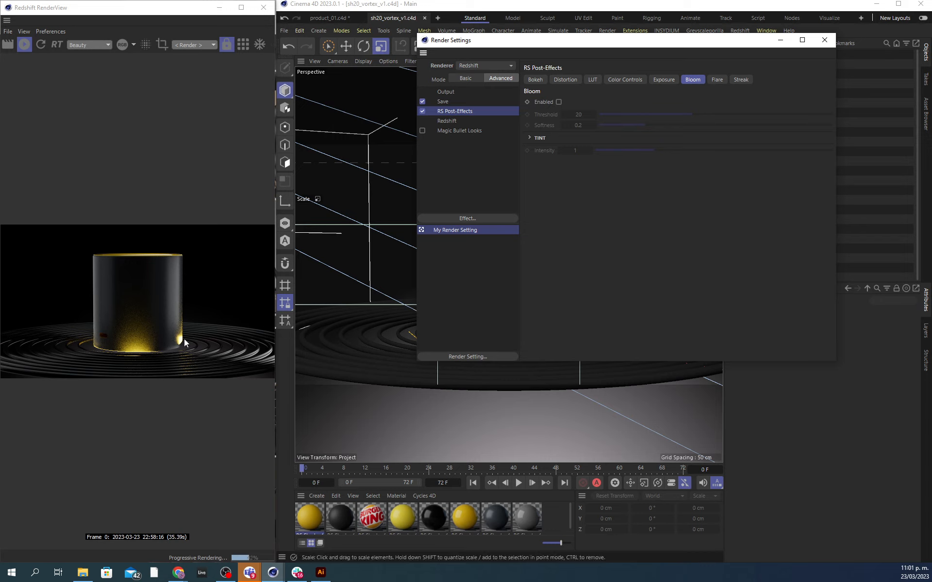
left_click(558, 101)
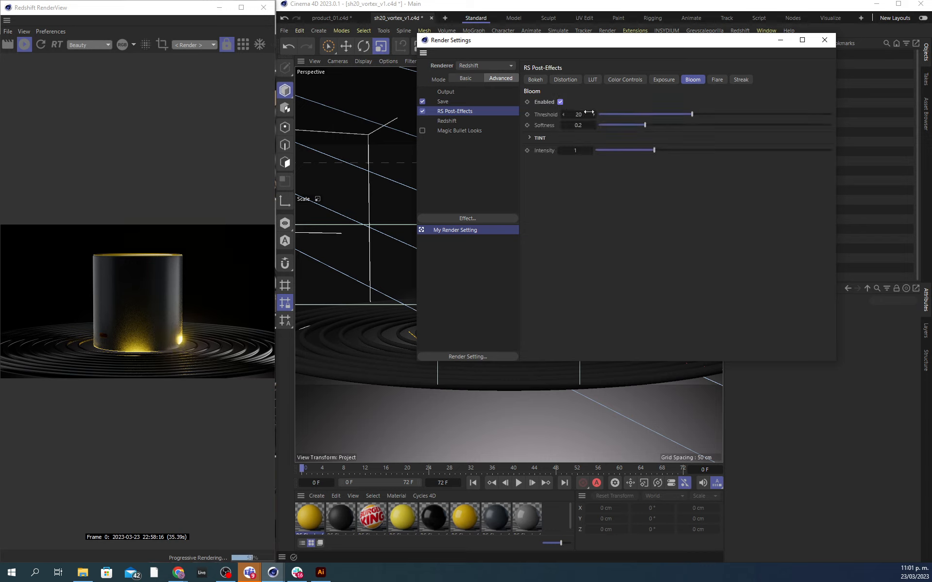
left_click(604, 114)
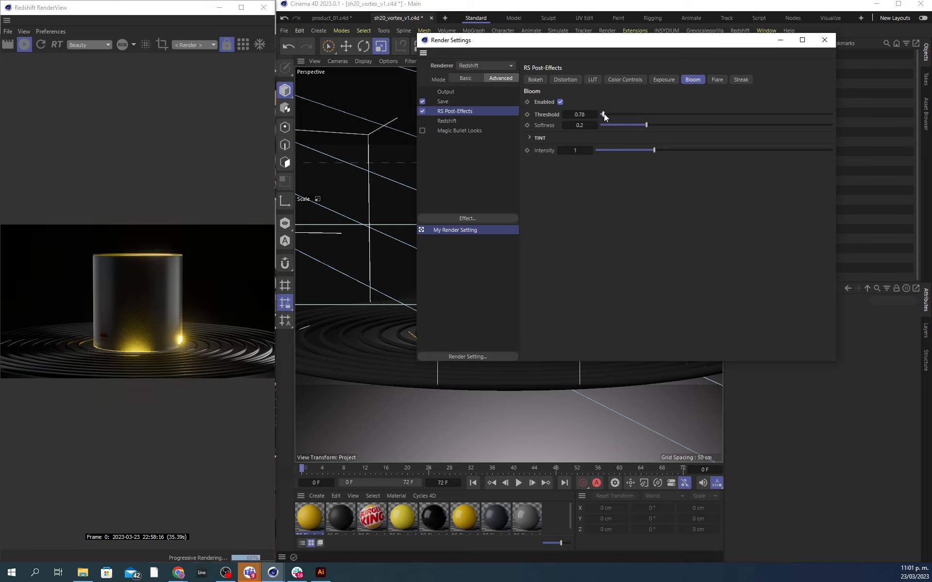
Step: Test the Streak post-effect with a threshold of 1.62 and disable it
left_click(735, 80)
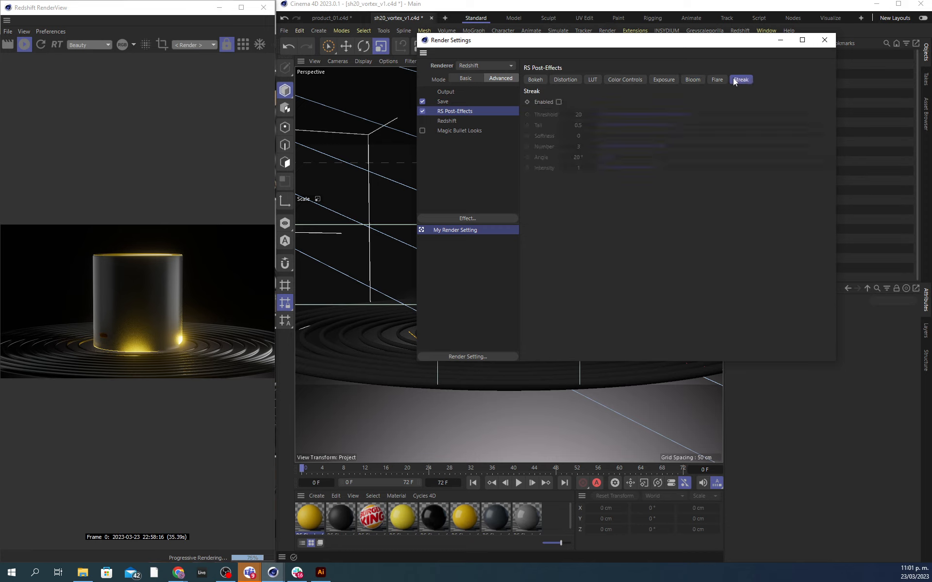
left_click(559, 102)
left_click(601, 114)
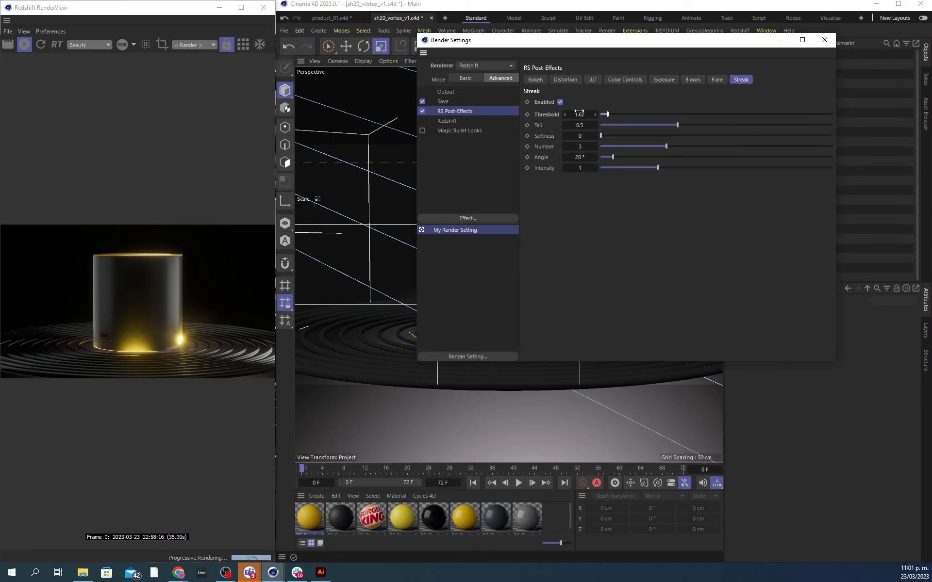
left_click(560, 102)
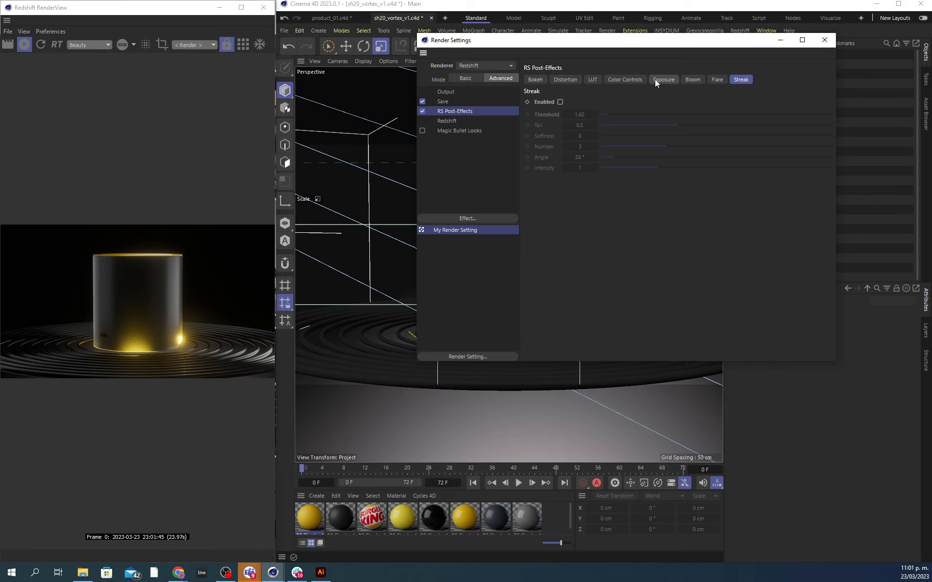
Step: Compare the render with Bloom off and on, leave it enabled, and stop the live Redshift render
left_click(690, 80)
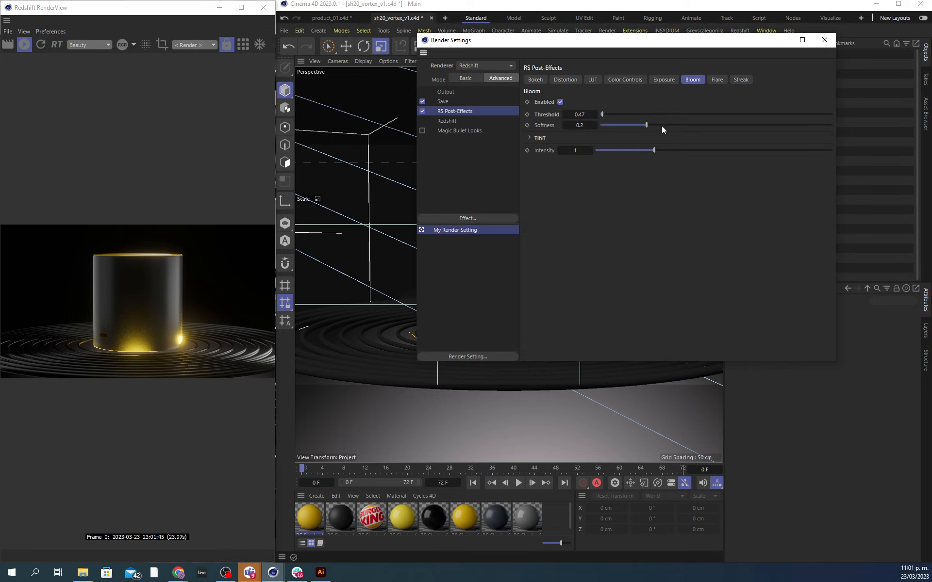
left_click(559, 101)
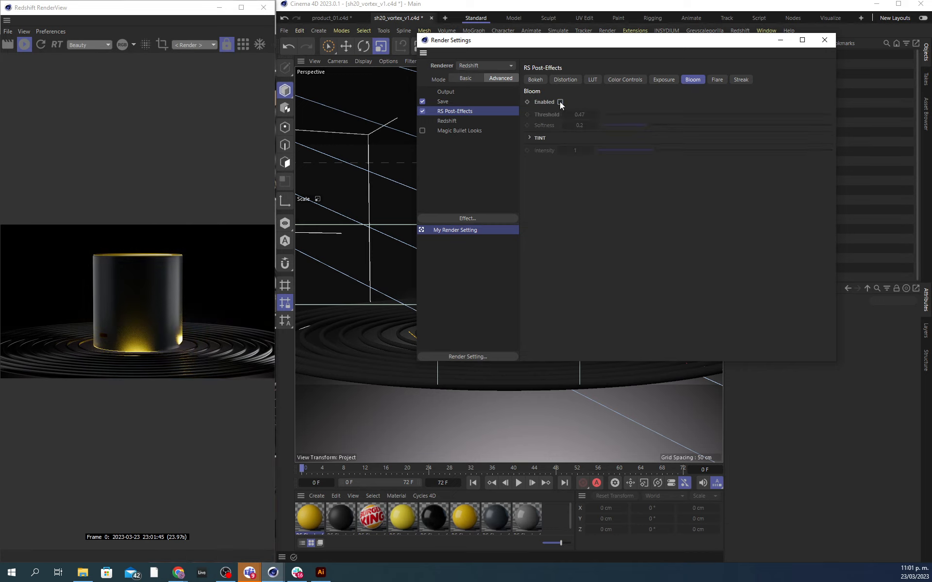
left_click(560, 102)
left_click(559, 101)
left_click(560, 102)
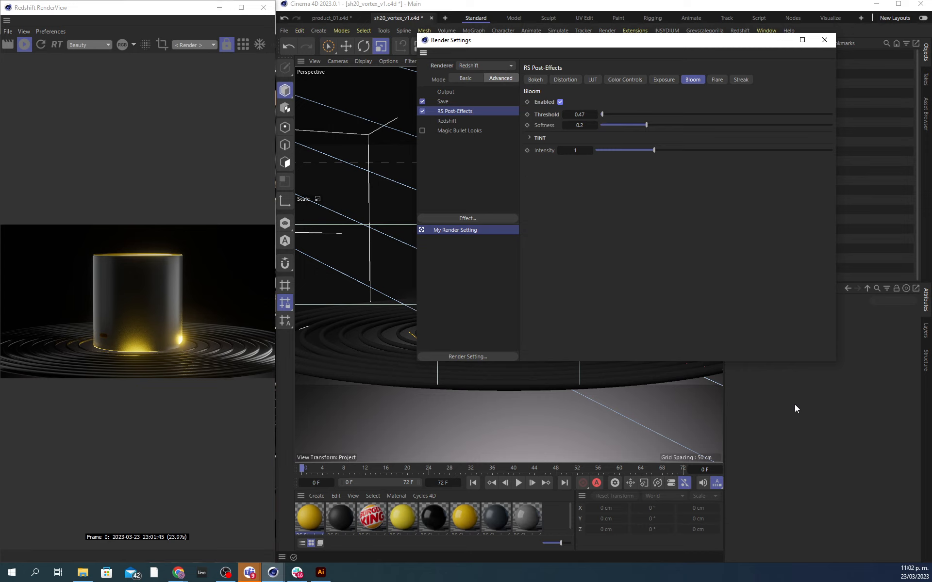
left_click(24, 45)
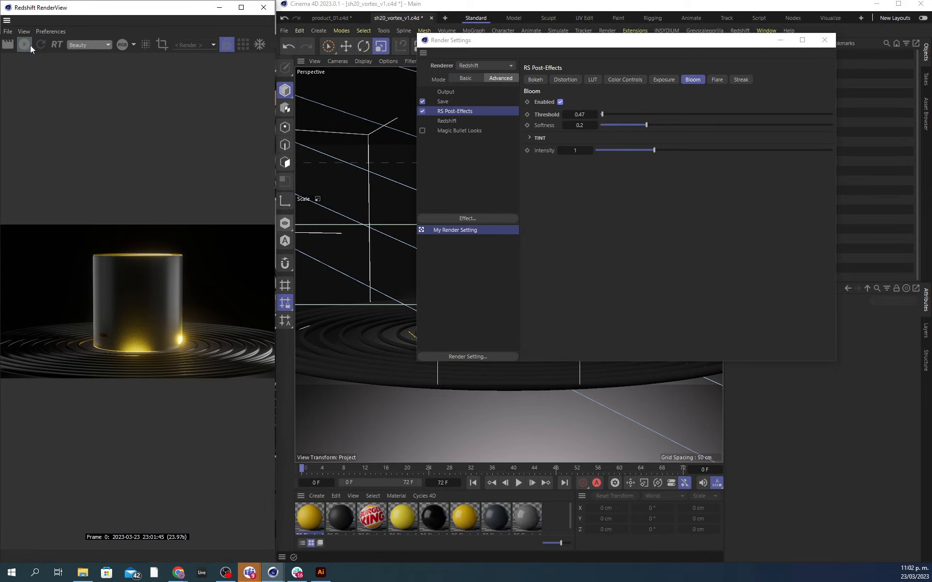